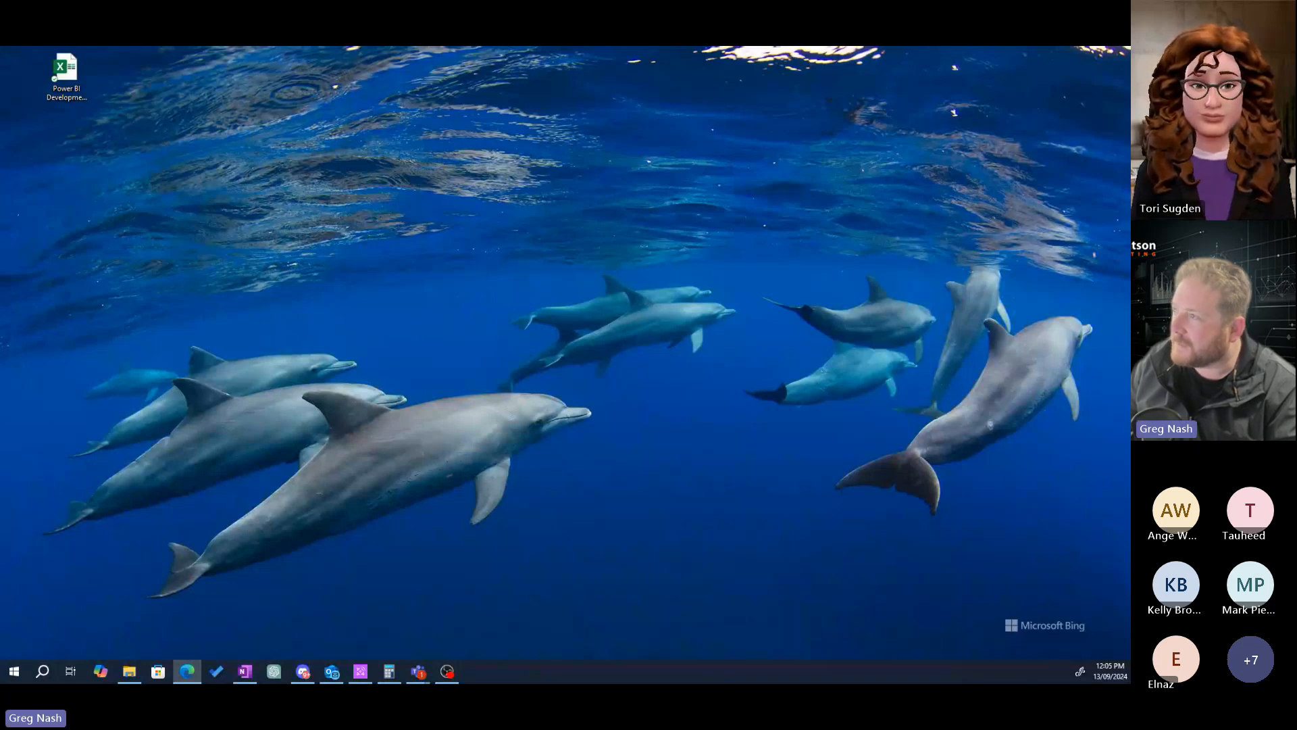
- Bring the Friday L and L whiteboard onto the shared screen and enlarge the Data Ops flow from ERP to the report
drag(1130, 257, 225, 51)
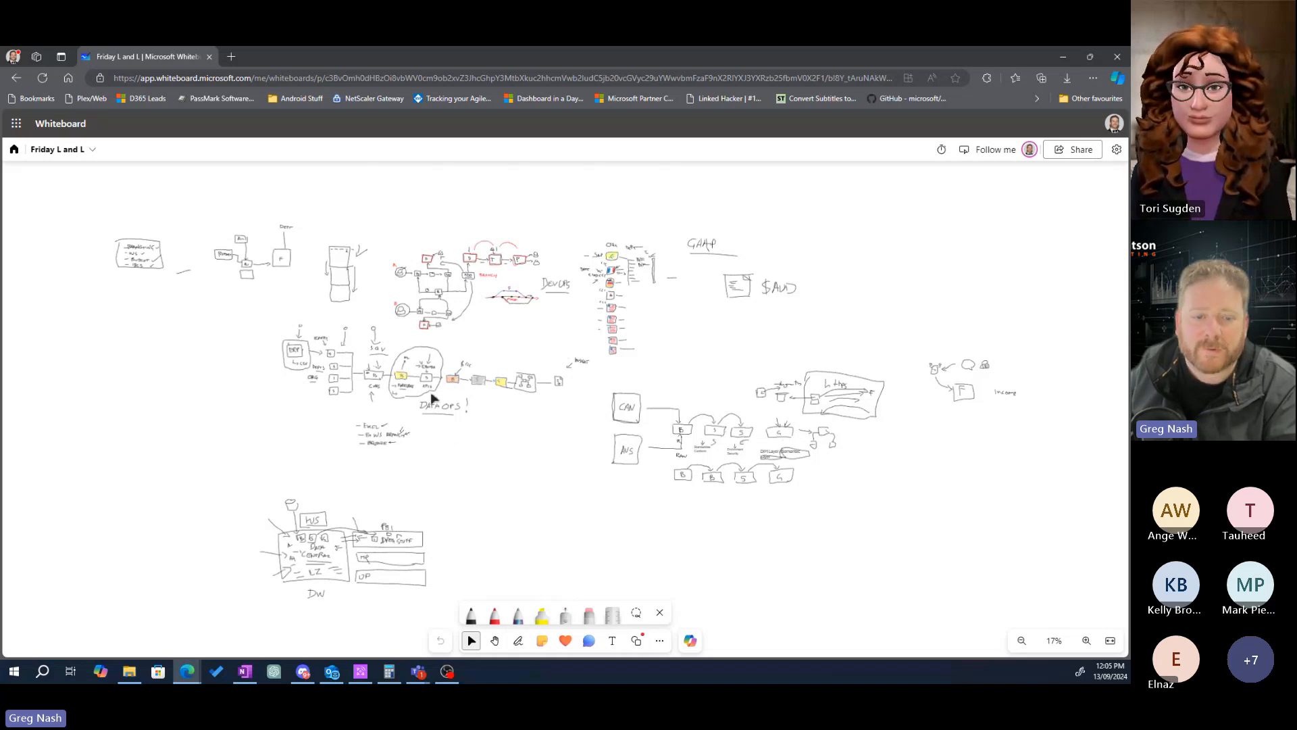
scroll(423, 377, up, 2)
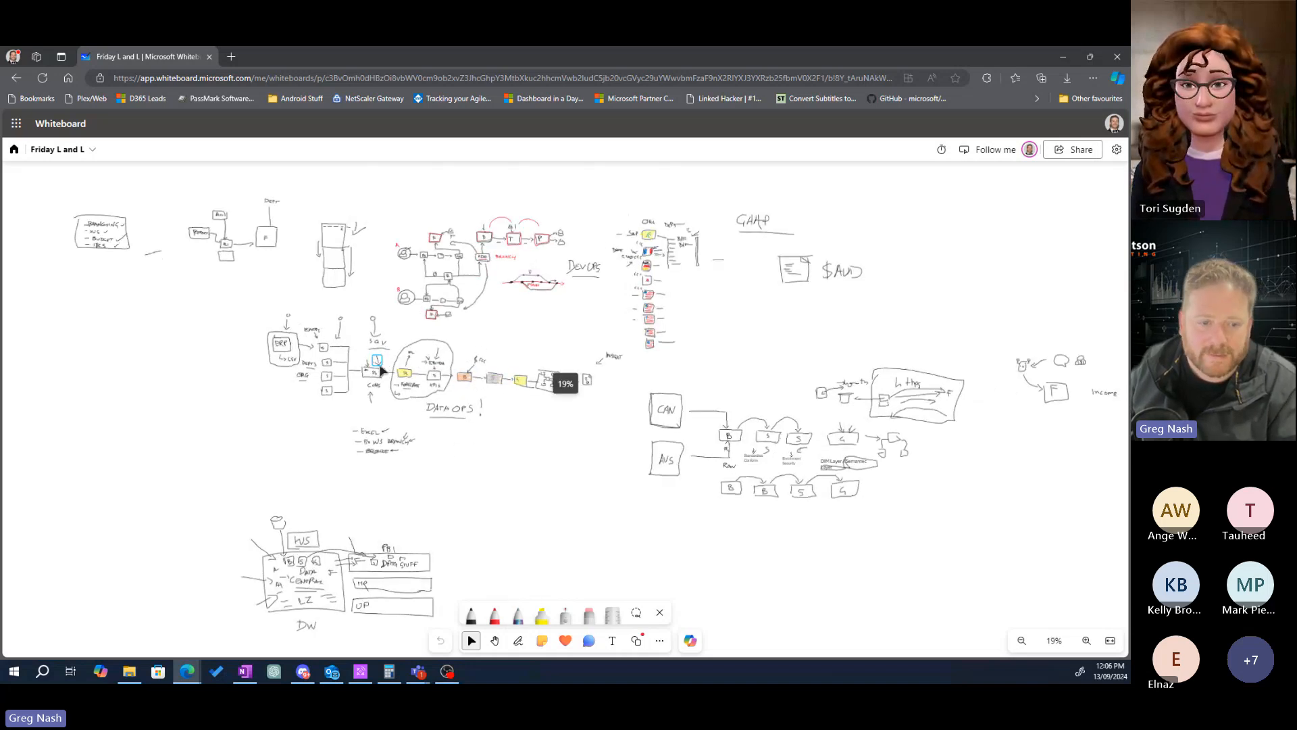
scroll(412, 382, up, 5)
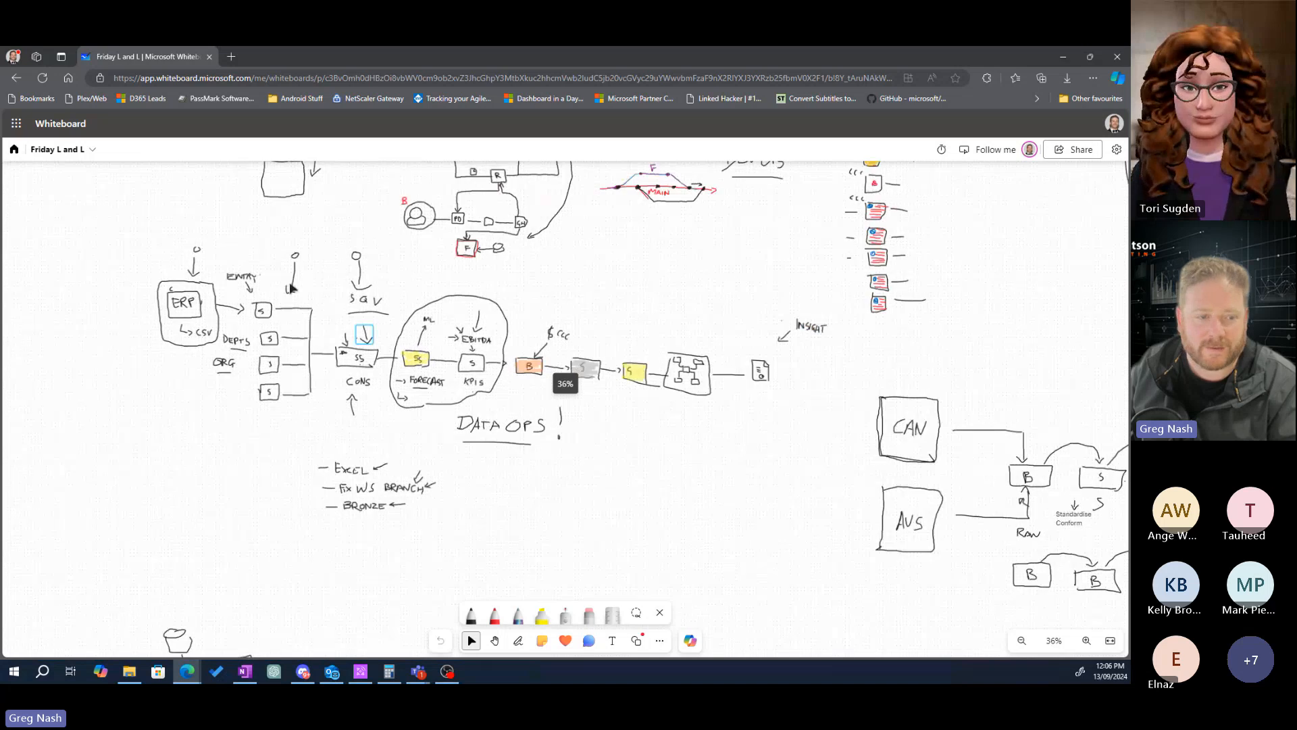
scroll(318, 290, up, 2)
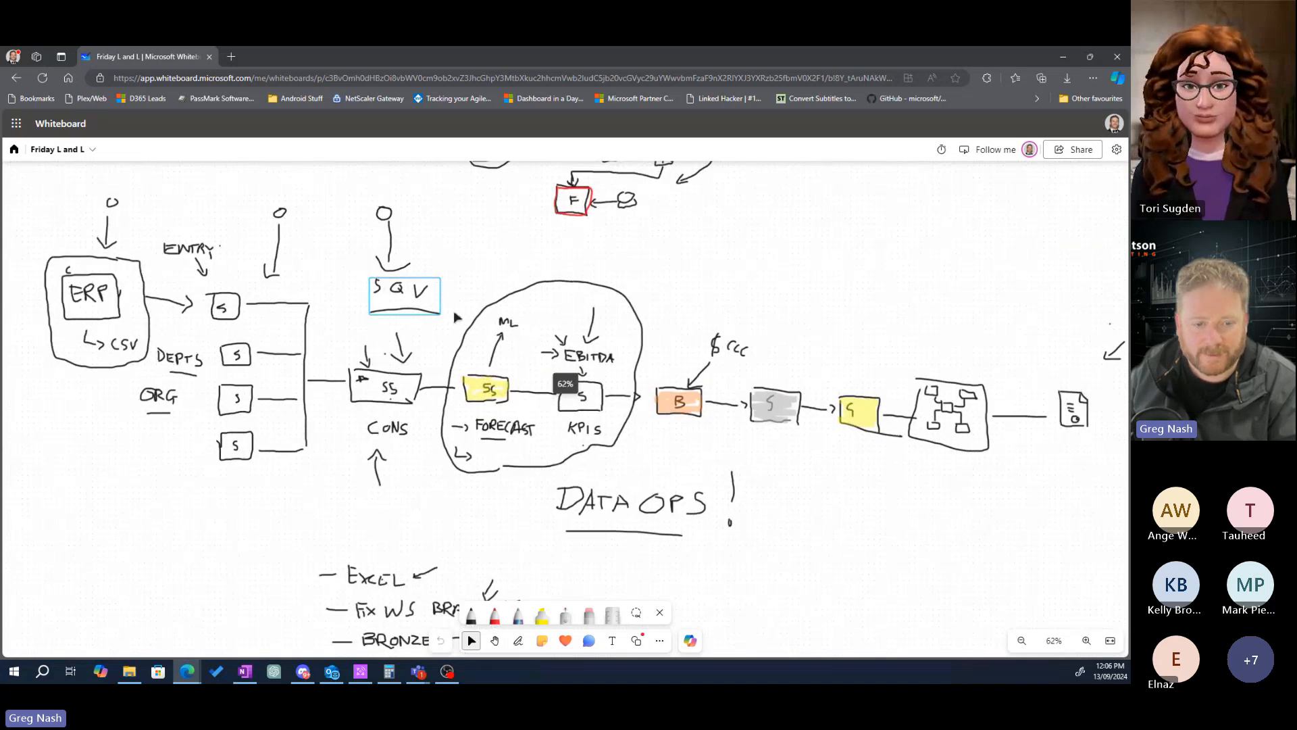
scroll(457, 317, down, 1)
scroll(755, 363, up, 1)
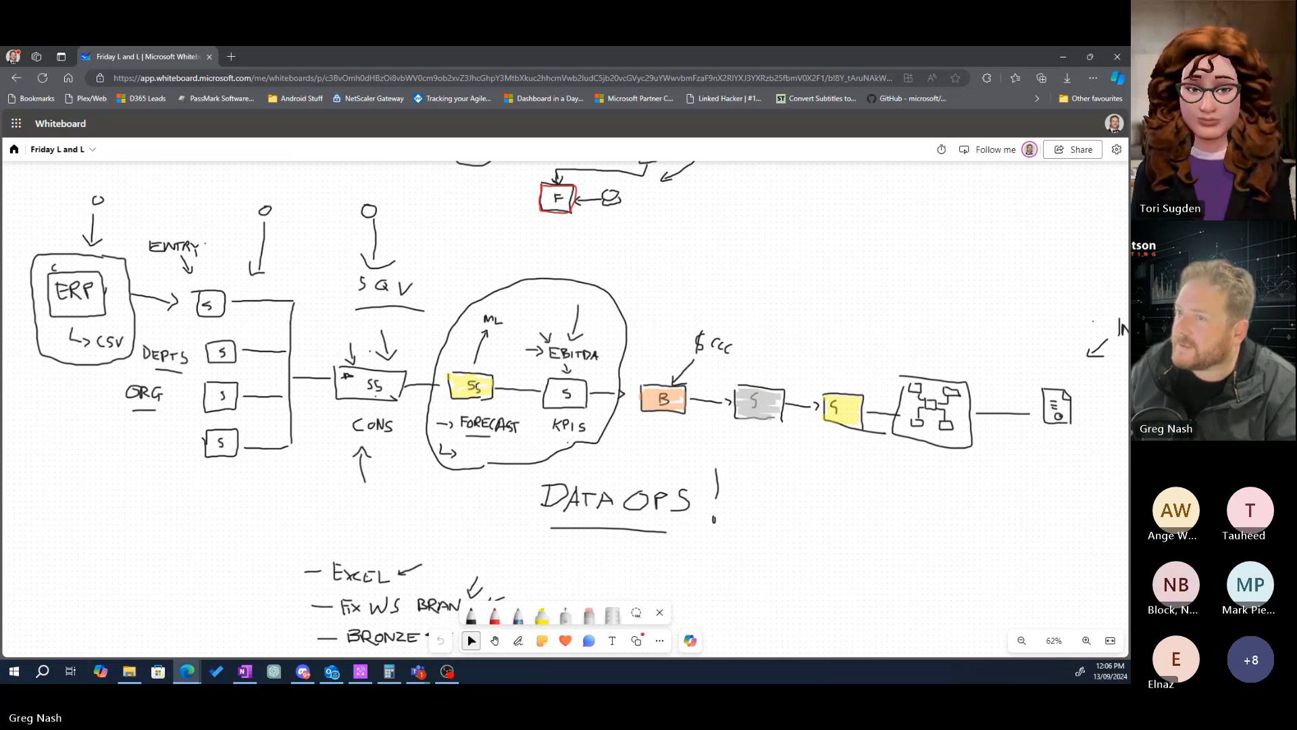
- Open the ChatGPT conversation on the daily routine of a CFO in a smaller window over the whiteboard, at its first prompt
click(274, 671)
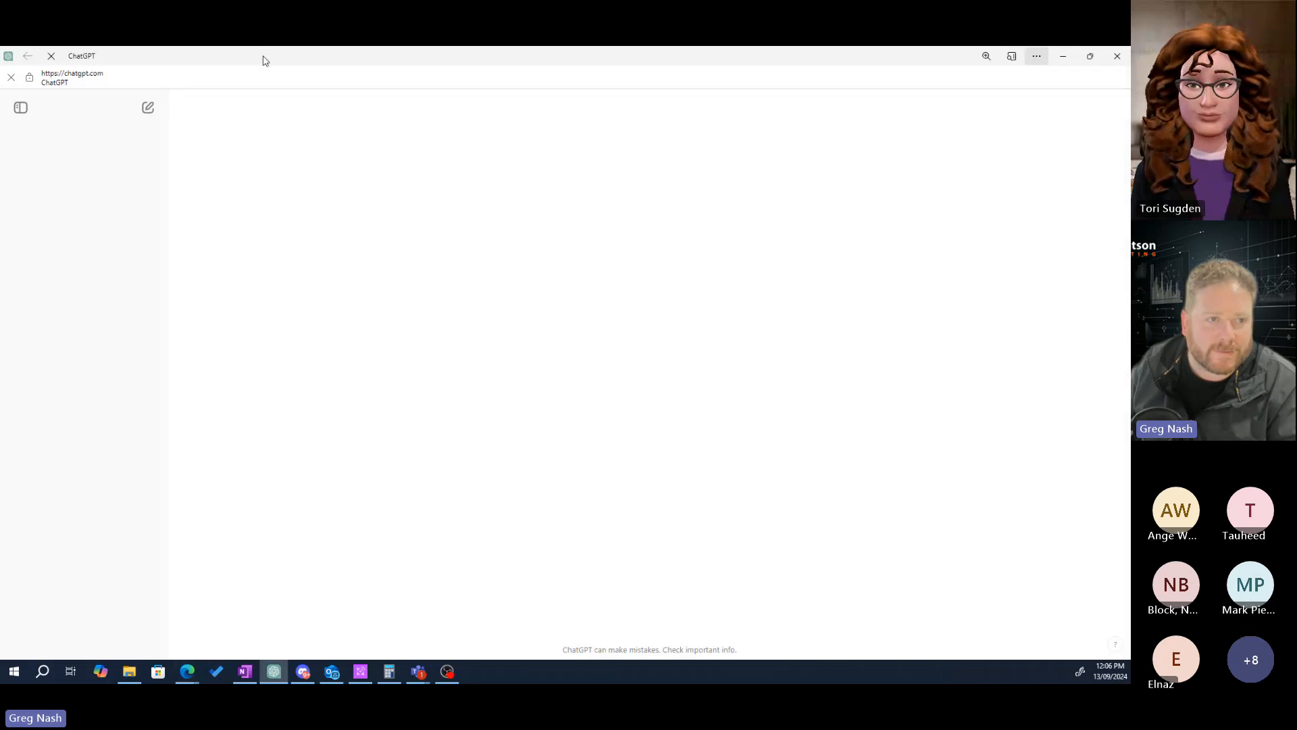
drag(265, 61, 1130, 406)
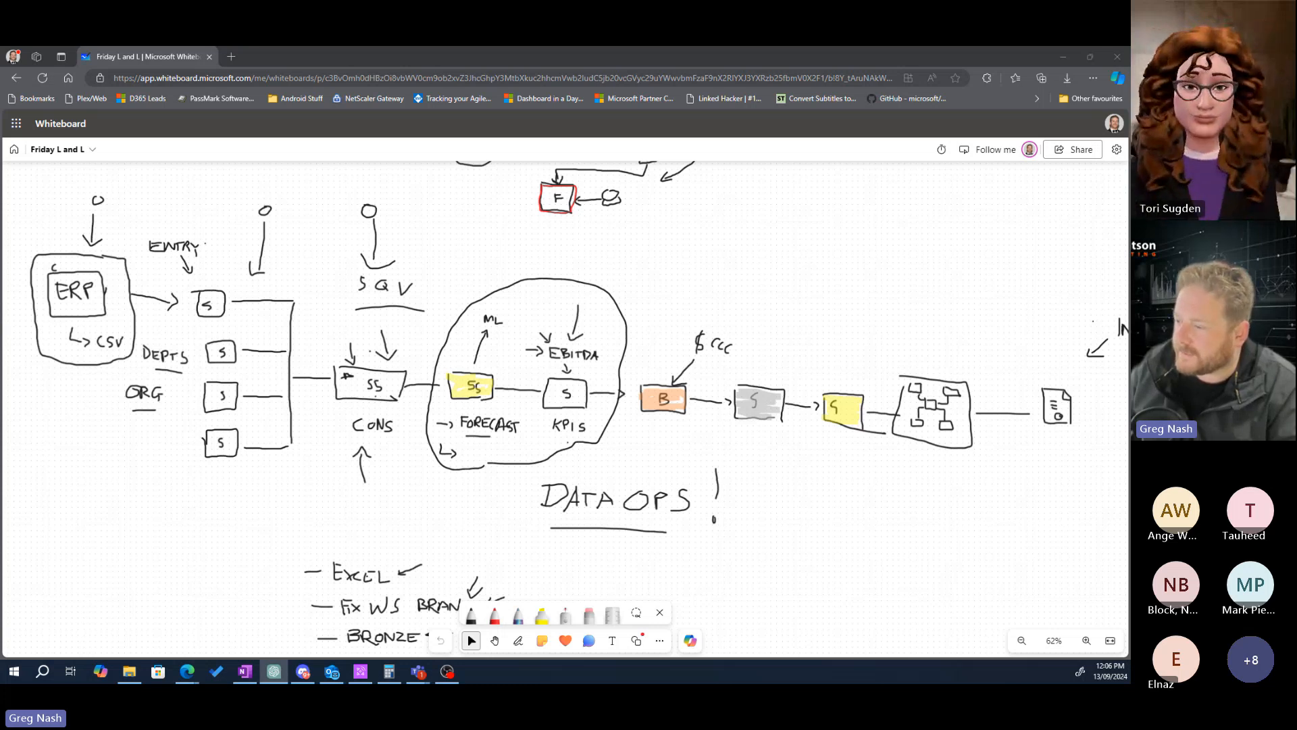
drag(1128, 227, 426, 134)
scroll(422, 436, up, 3)
scroll(422, 436, up, 10)
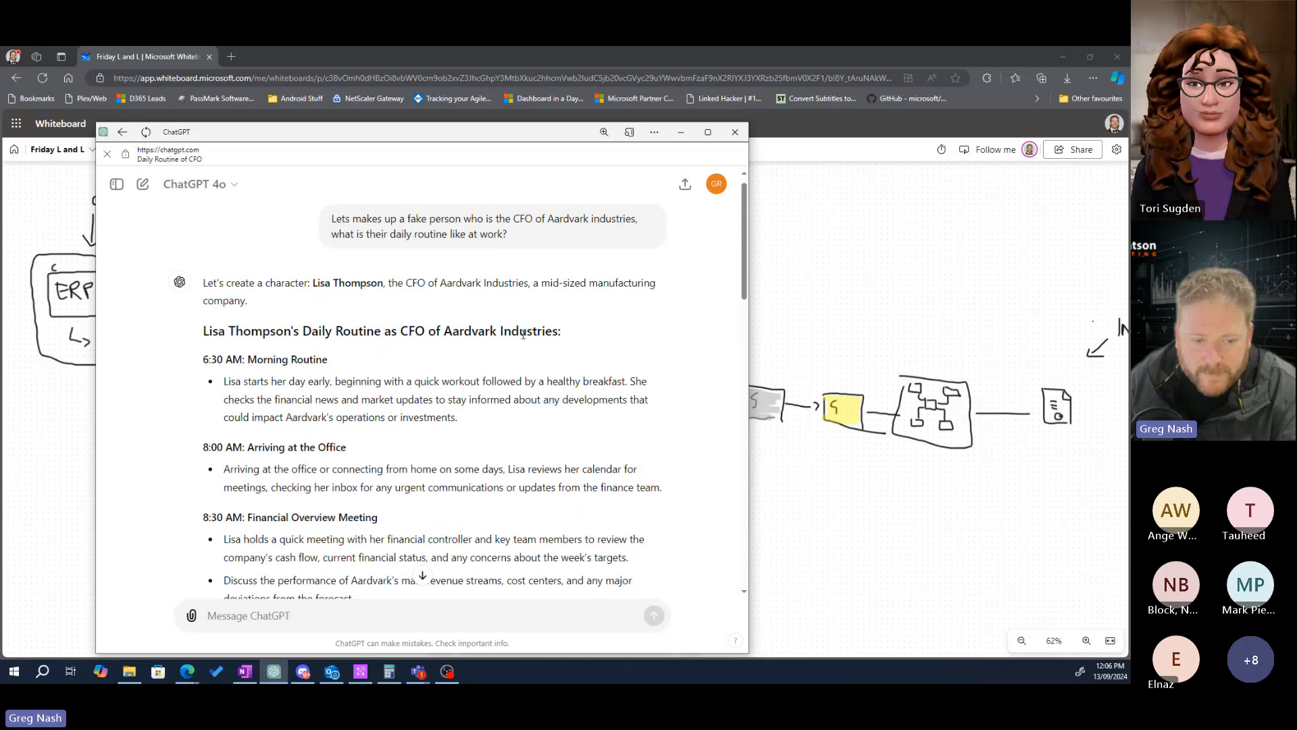
- Examine the reply's introduction of the fictional CFO of Aardvark Industries and the opening entries of the daily routine
scroll(523, 334, down, 2)
scroll(523, 334, down, 2)
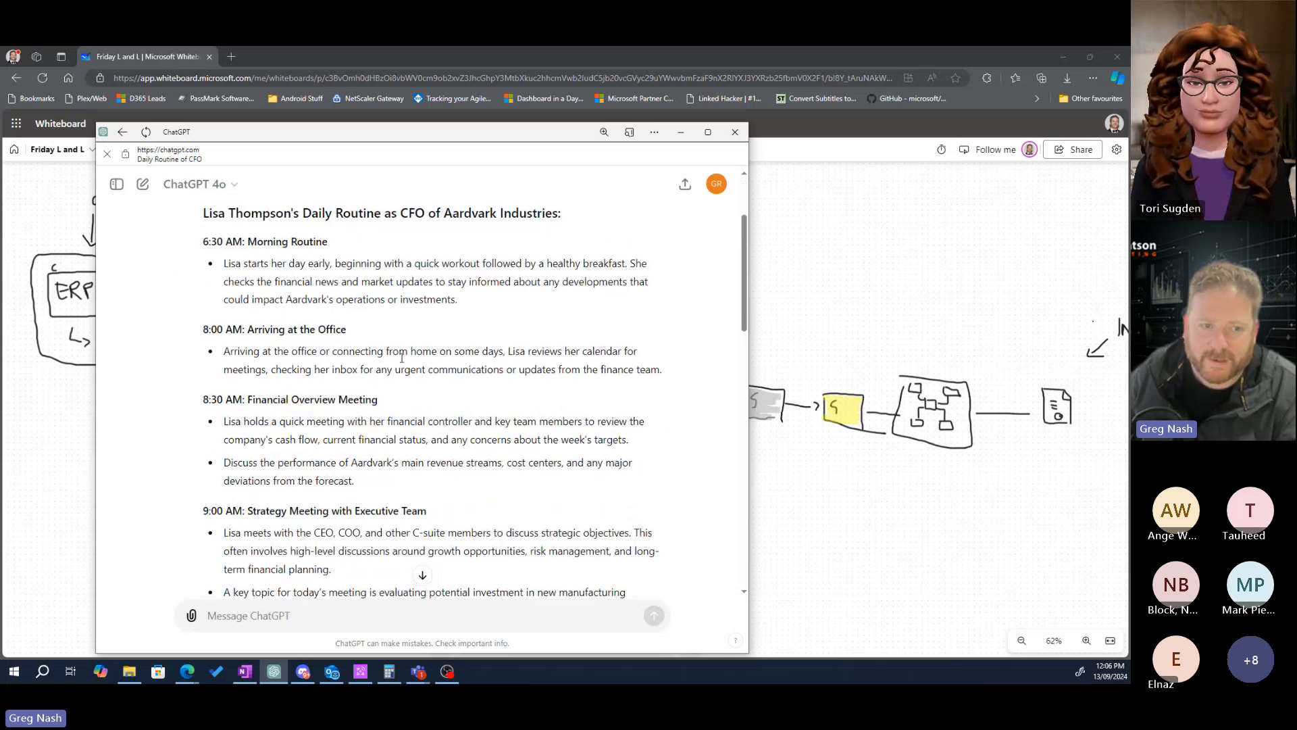
scroll(171, 197, up, 2)
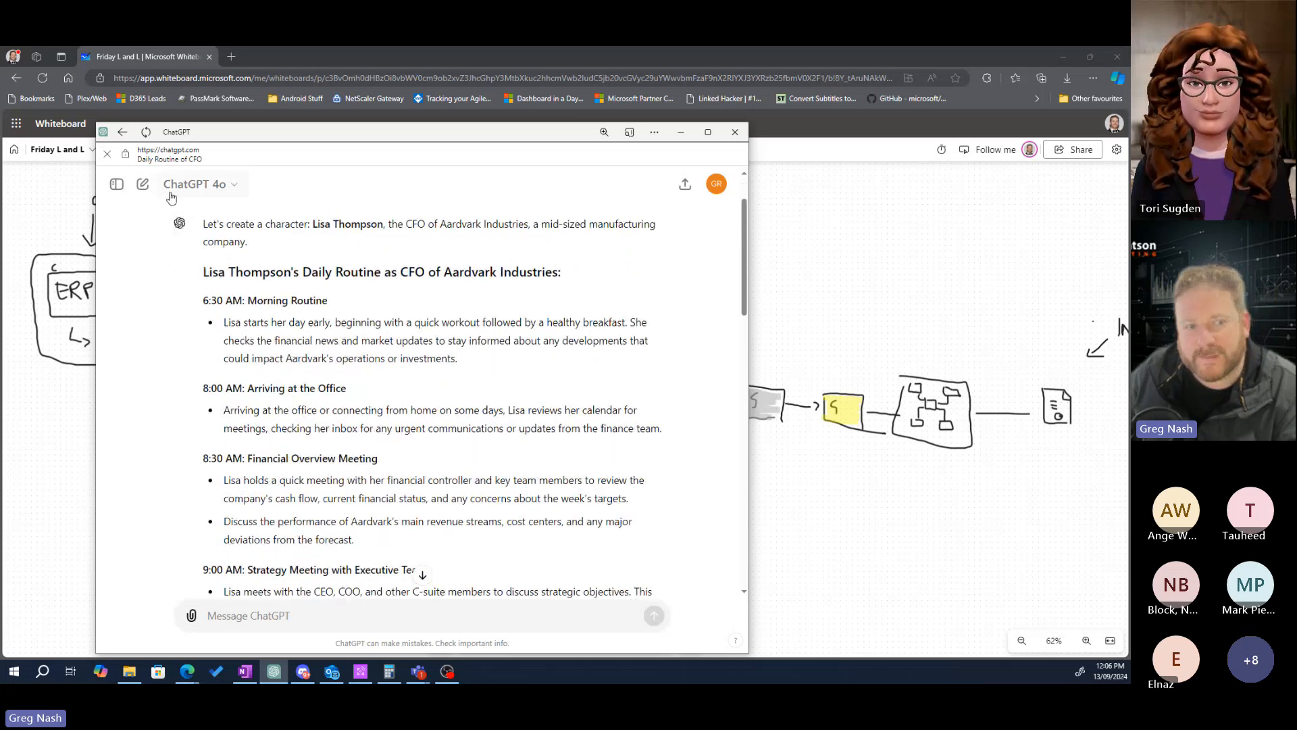
double_click(213, 271)
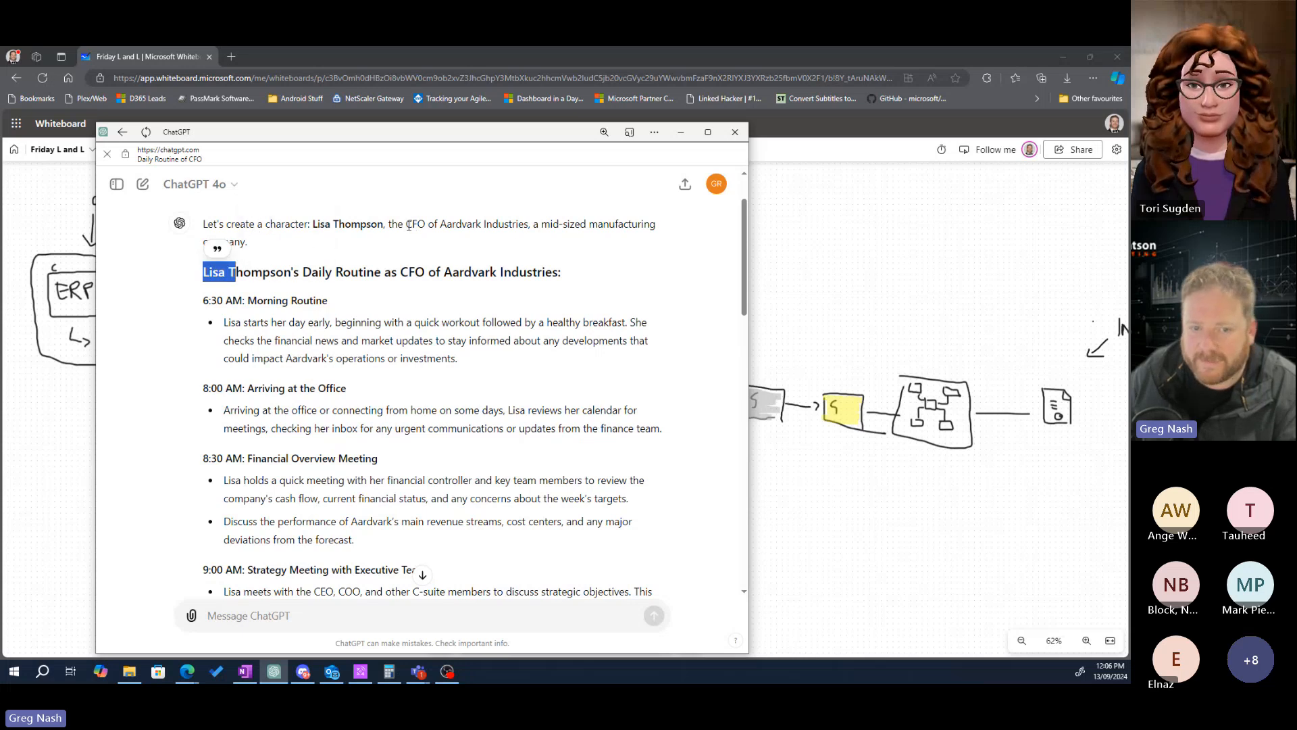
drag(407, 223, 648, 238)
click(543, 221)
click(607, 277)
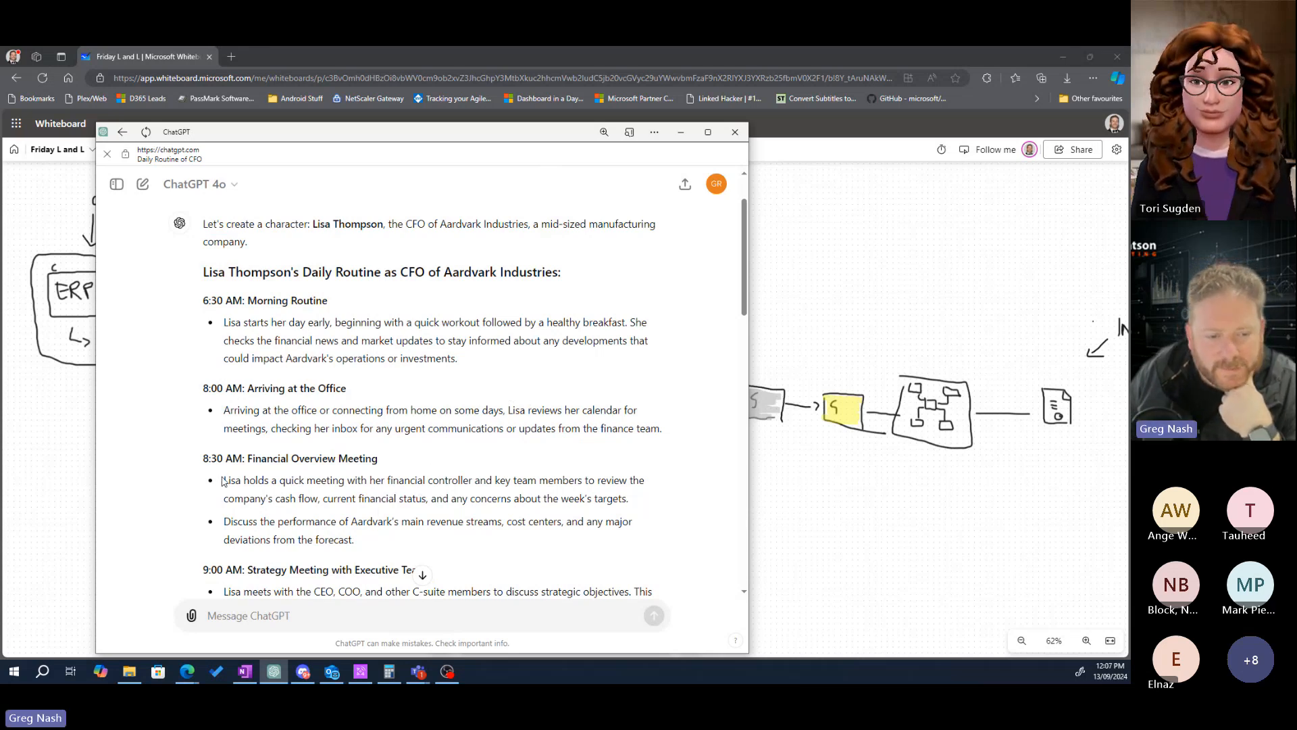
- Highlight the first bullet of the 8:30 AM Financial Overview Meeting, including the words "cash flow"
drag(222, 481, 633, 500)
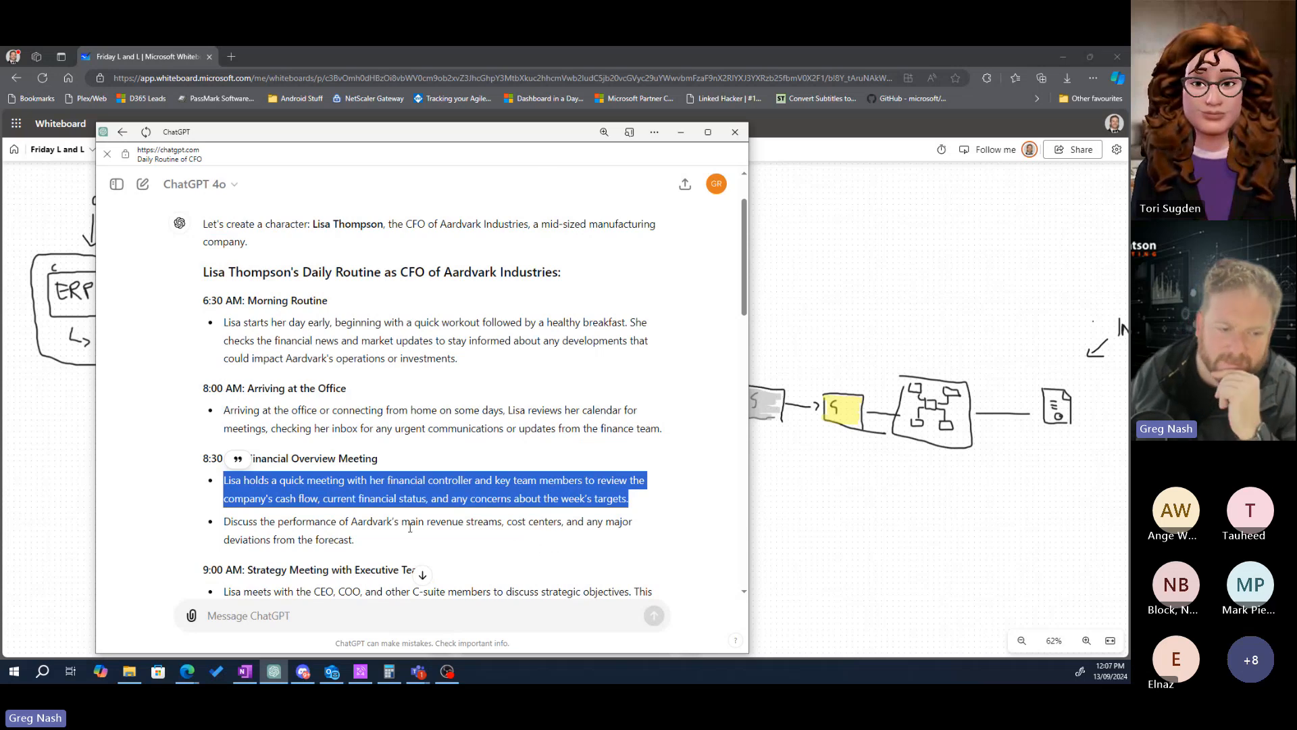
click(277, 499)
drag(277, 499, 311, 500)
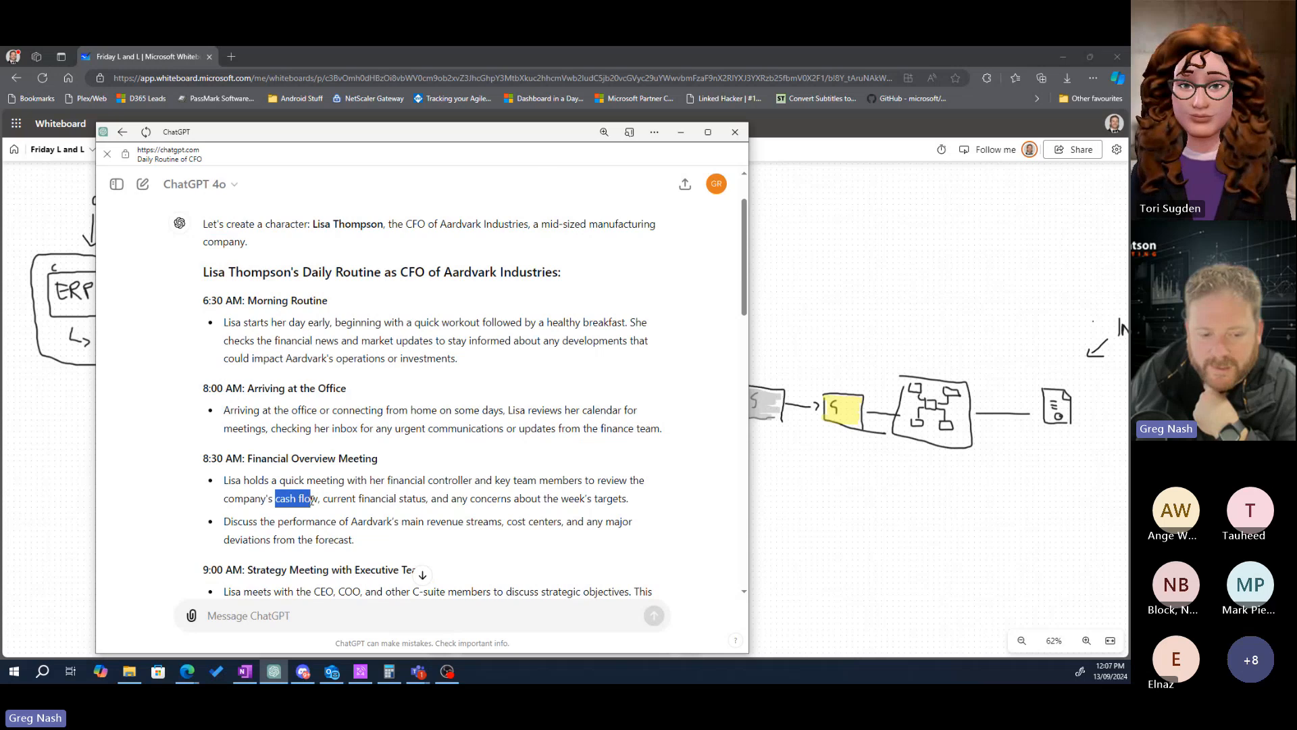
click(415, 493)
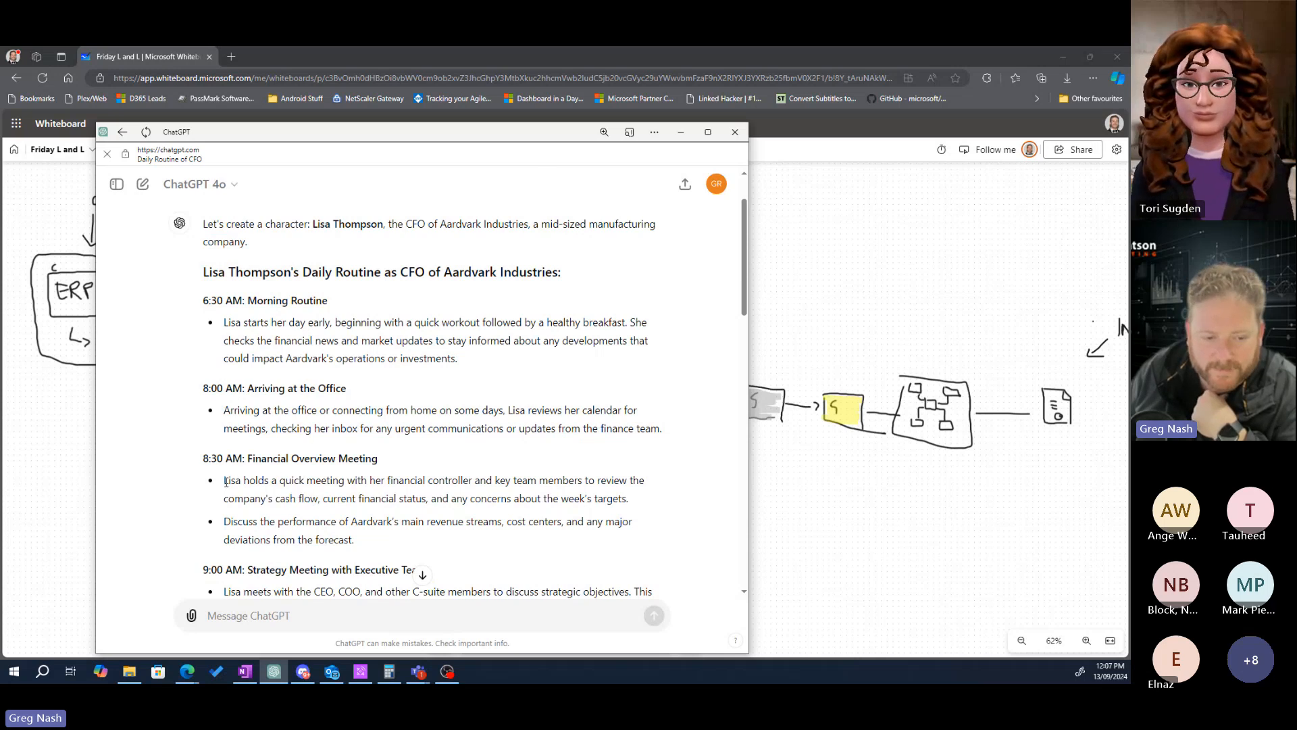
drag(225, 482, 576, 479)
click(517, 509)
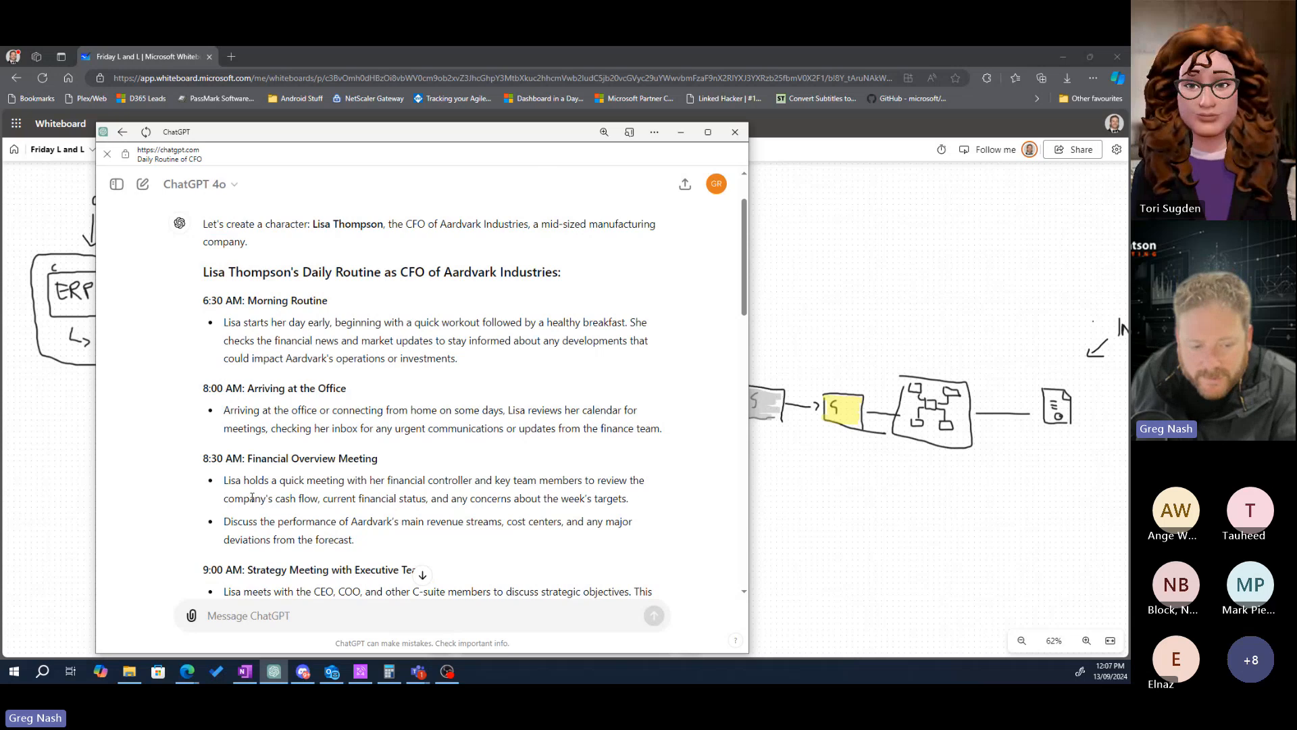
- Highlight the meeting's discussion points on cash flow, "financial status" and the concerns about the week's targets
drag(268, 495, 432, 500)
click(358, 498)
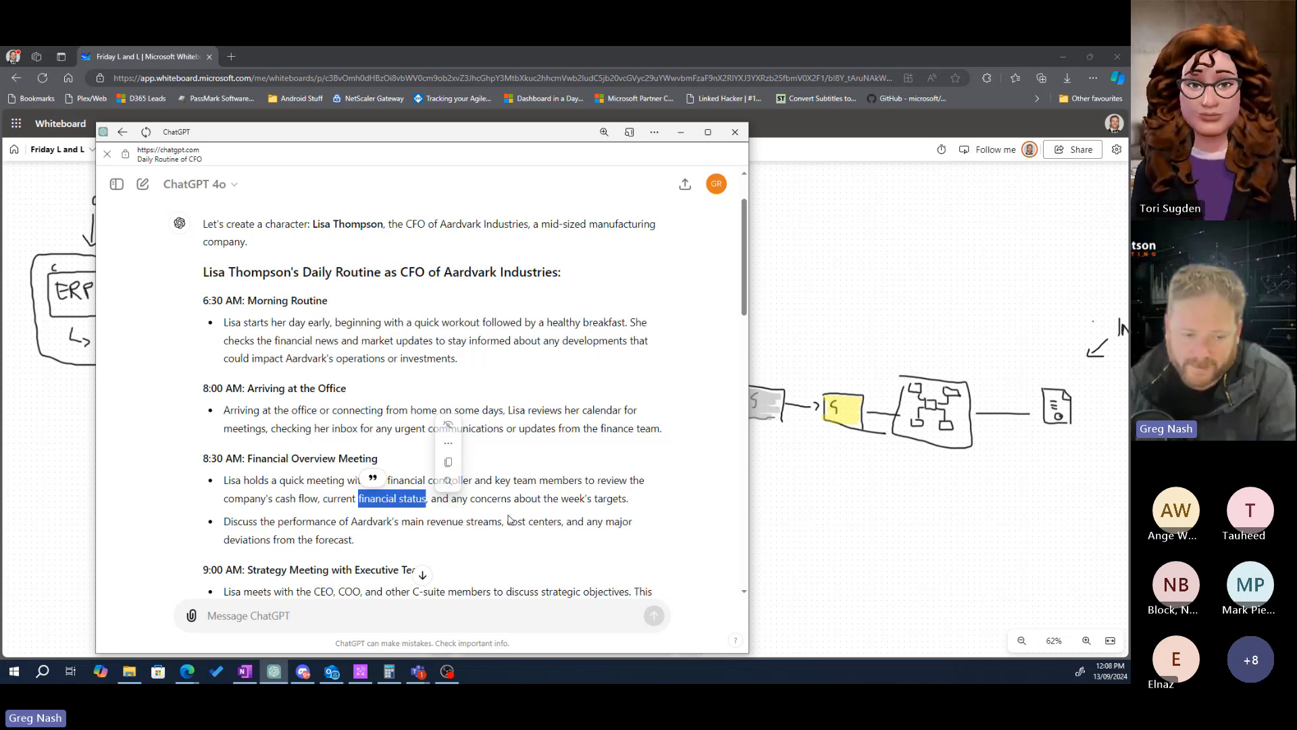
click(341, 514)
drag(363, 498, 391, 498)
drag(473, 498, 586, 499)
click(590, 501)
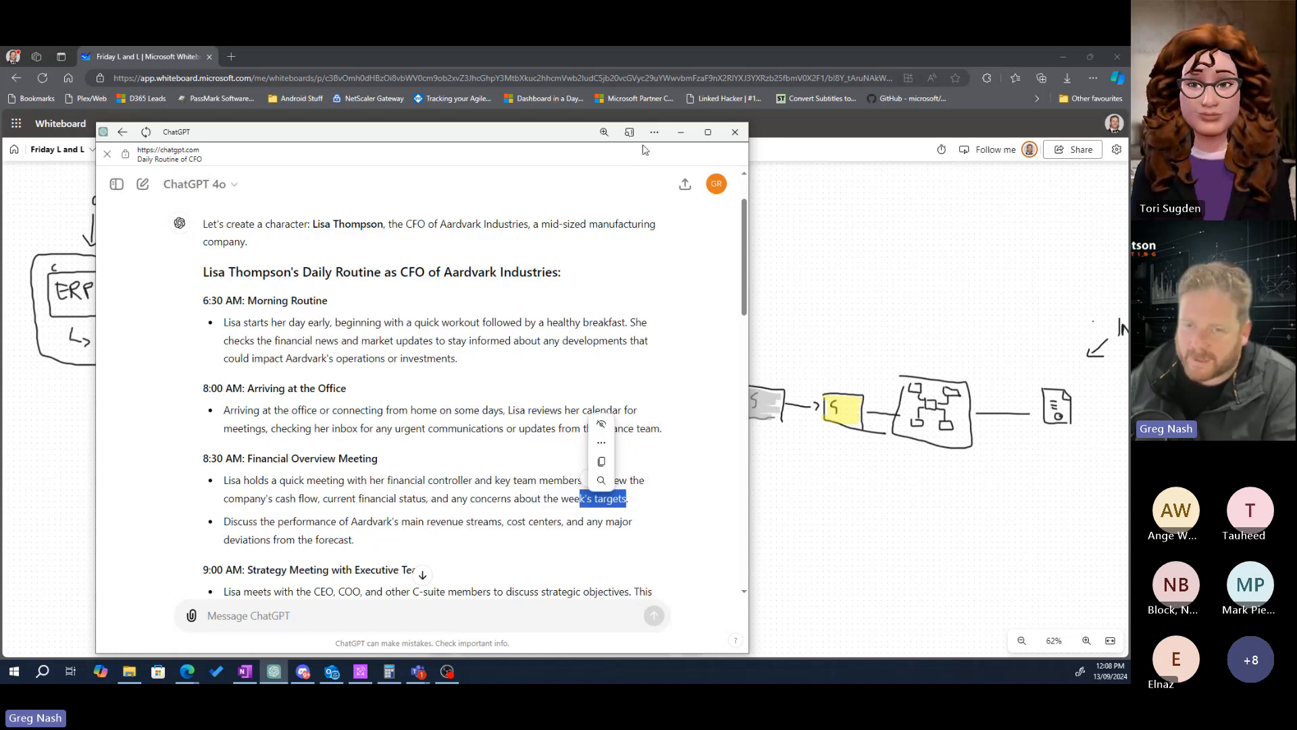
- Hide the ChatGPT conversation to look at the Data Ops flow on the whiteboard
click(682, 132)
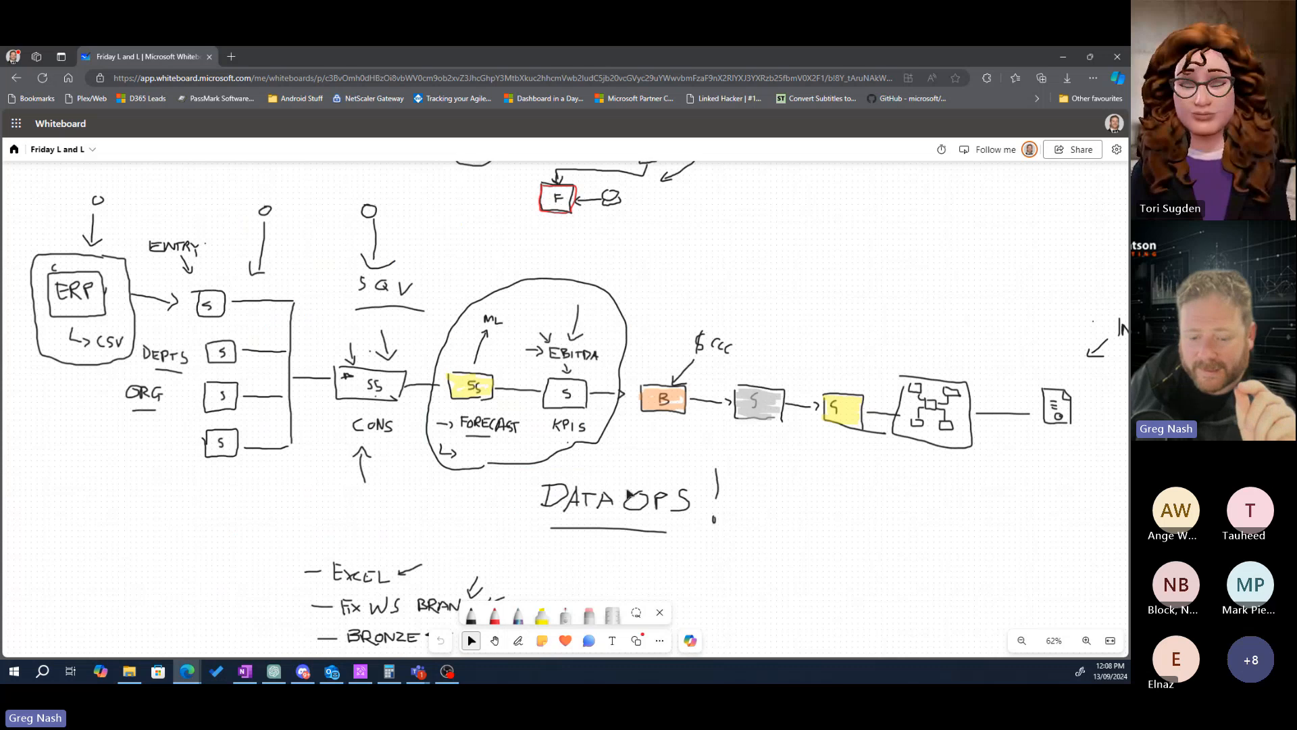
click(454, 665)
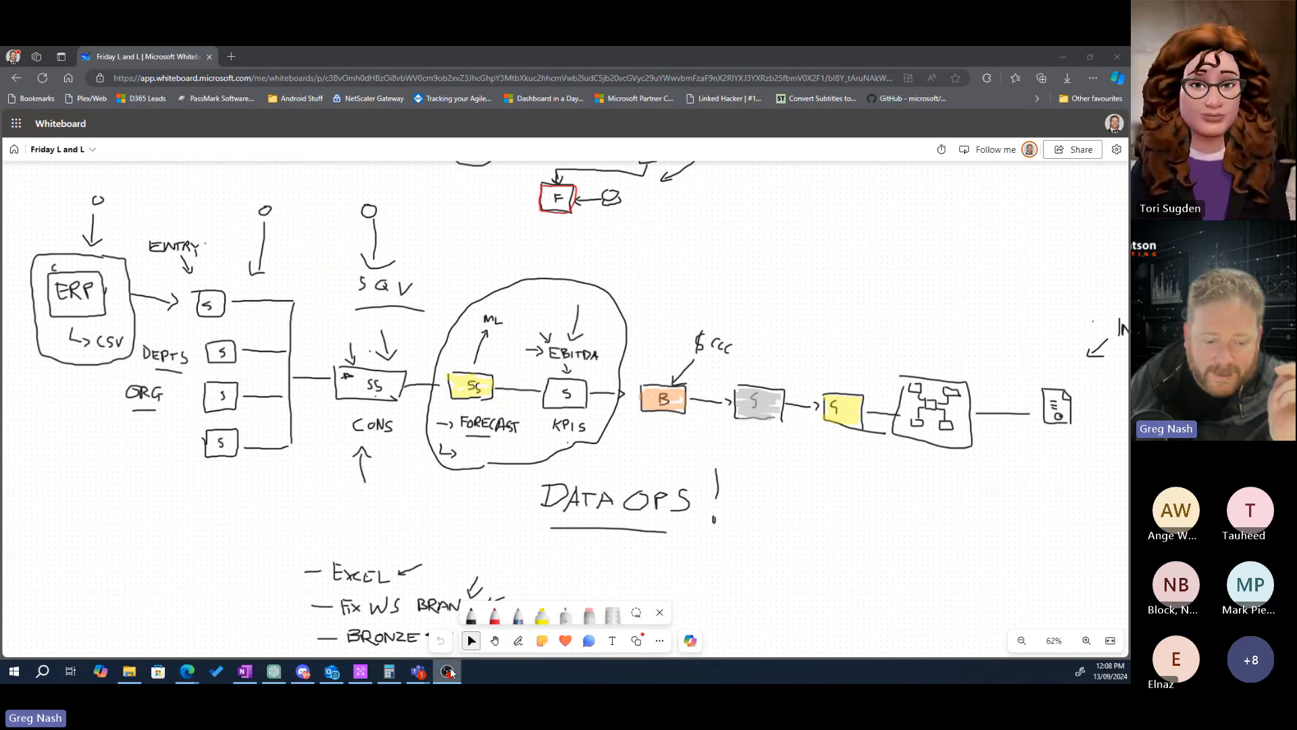
click(451, 669)
- Return to the ChatGPT conversation and highlight "cash flow, current financial status, and any concerns" in the 8:30 AM meeting
click(274, 676)
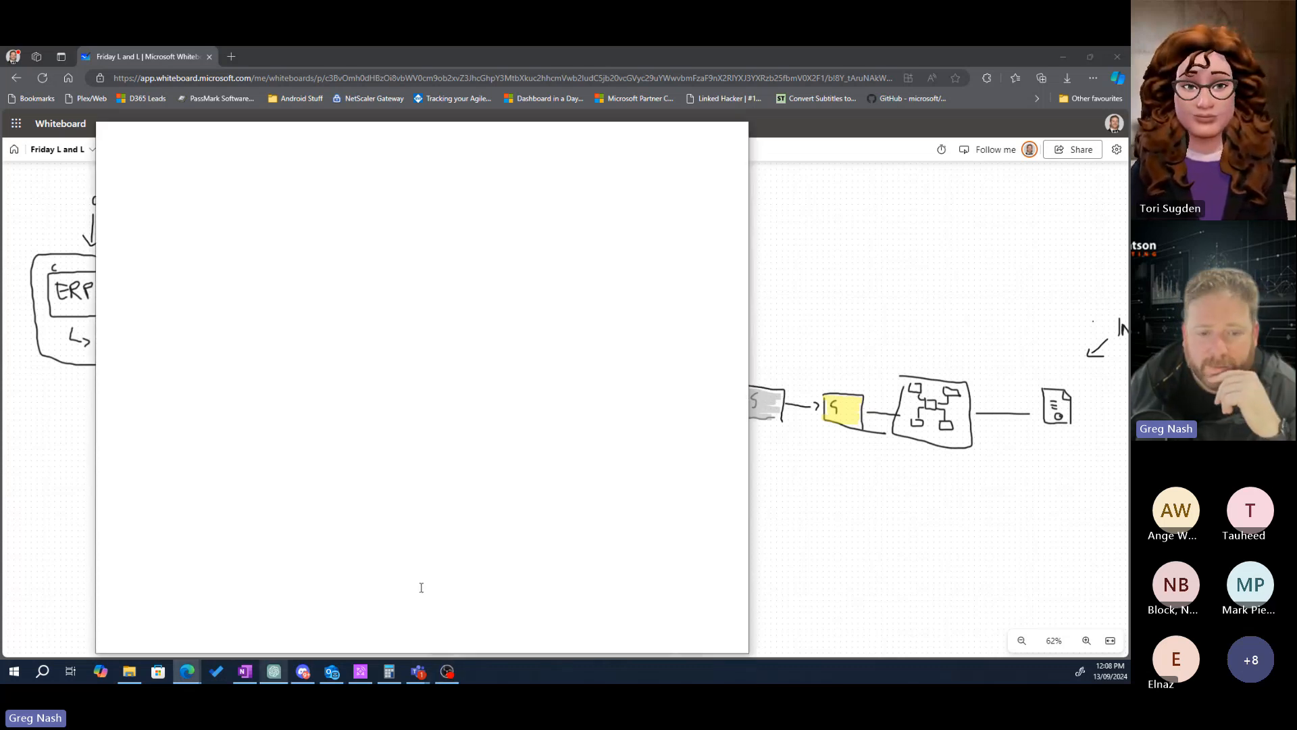
click(277, 494)
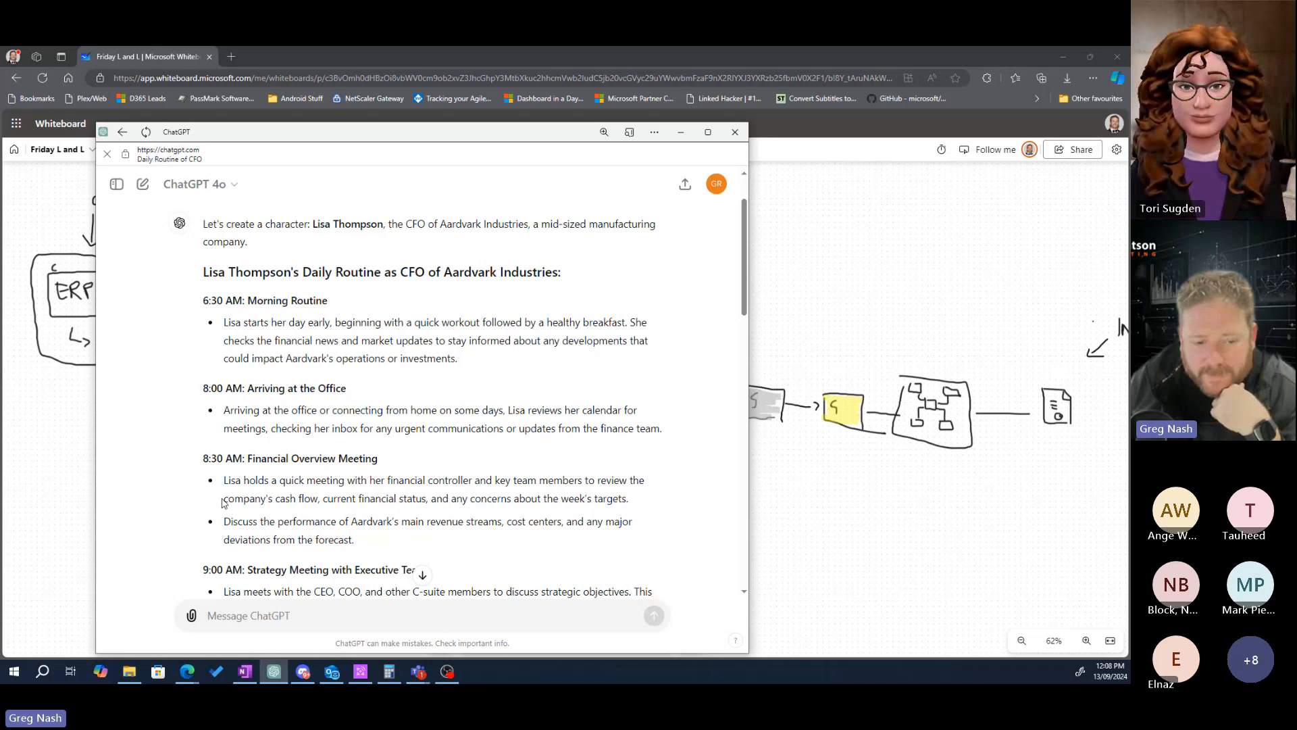
drag(225, 500, 501, 505)
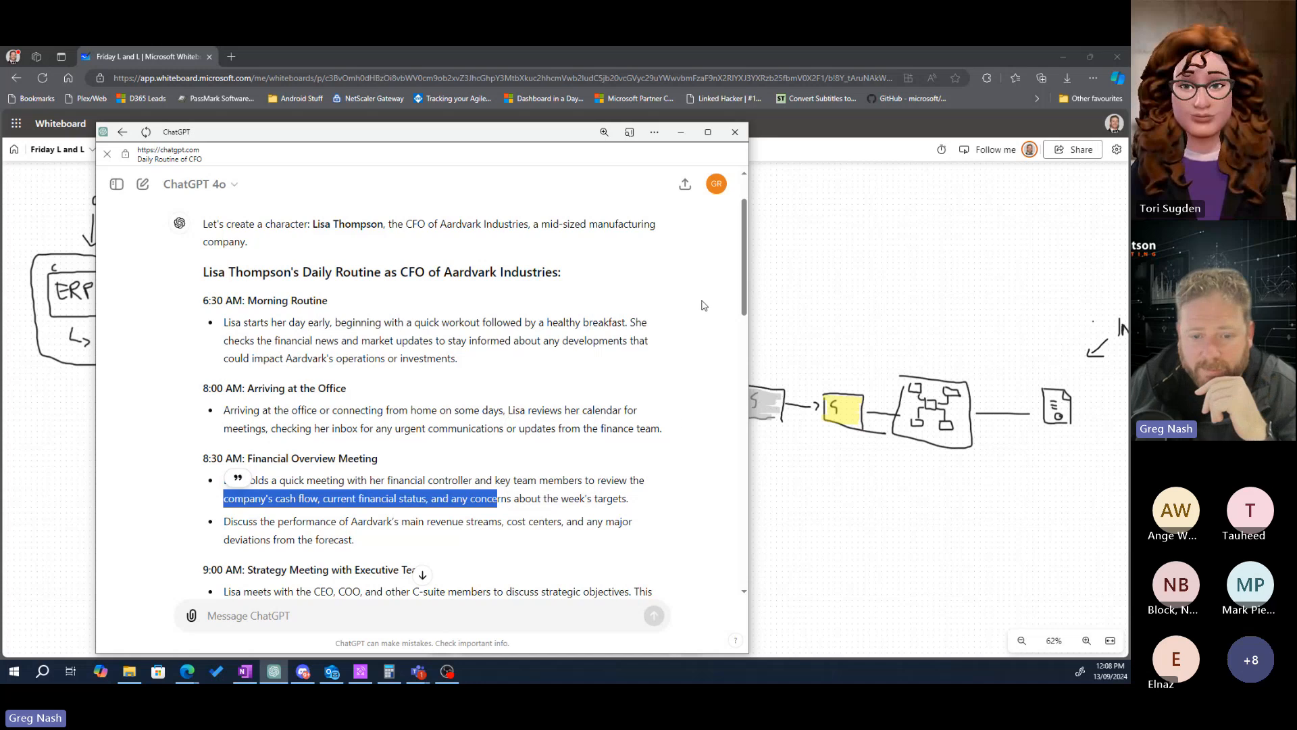
click(293, 477)
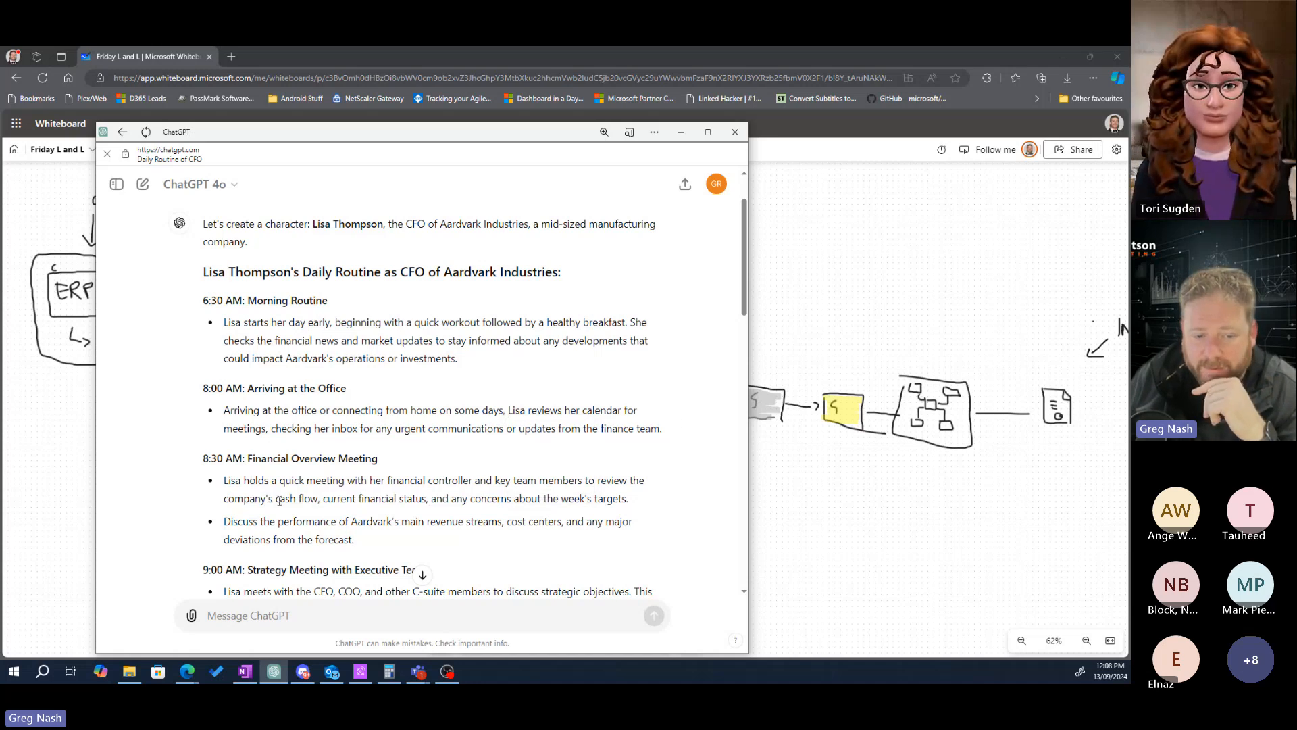
drag(278, 498, 504, 508)
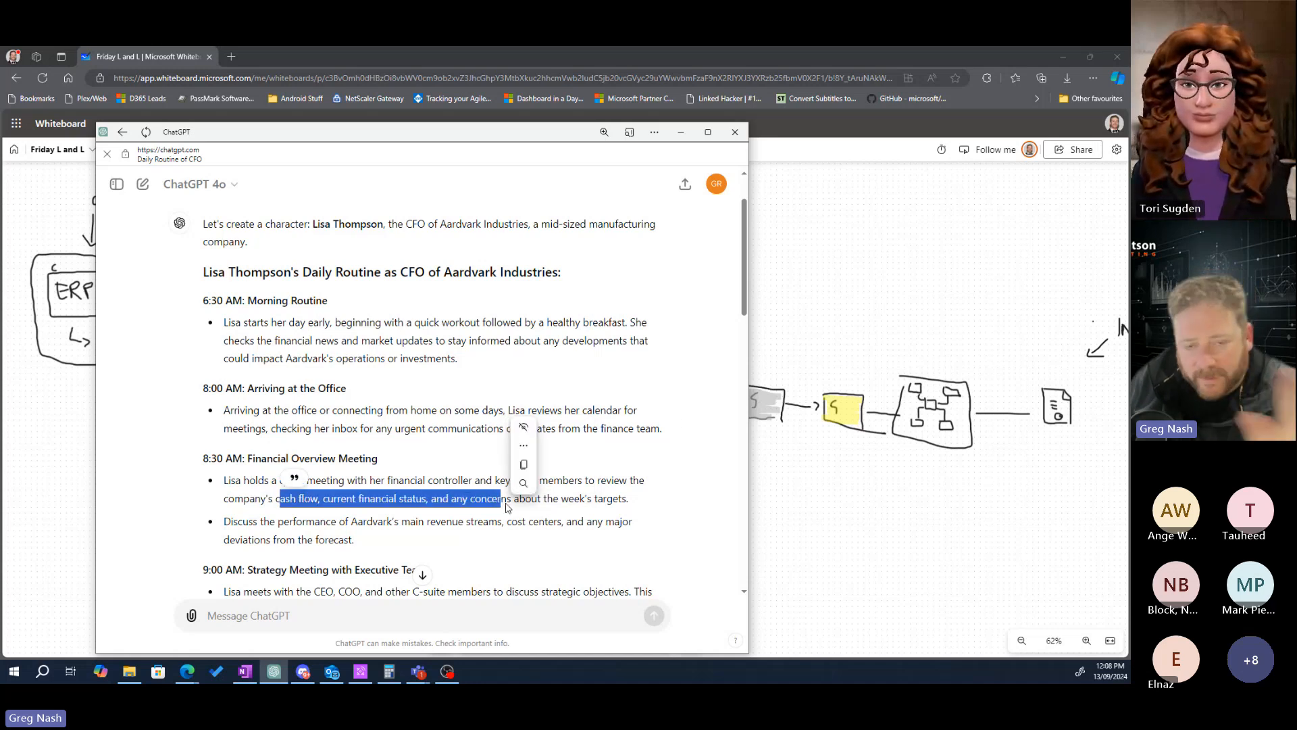
- Hide the ChatGPT conversation and examine the whiteboard's Insight label, then the Data Ops flow from the spreadsheets through to the report
click(680, 133)
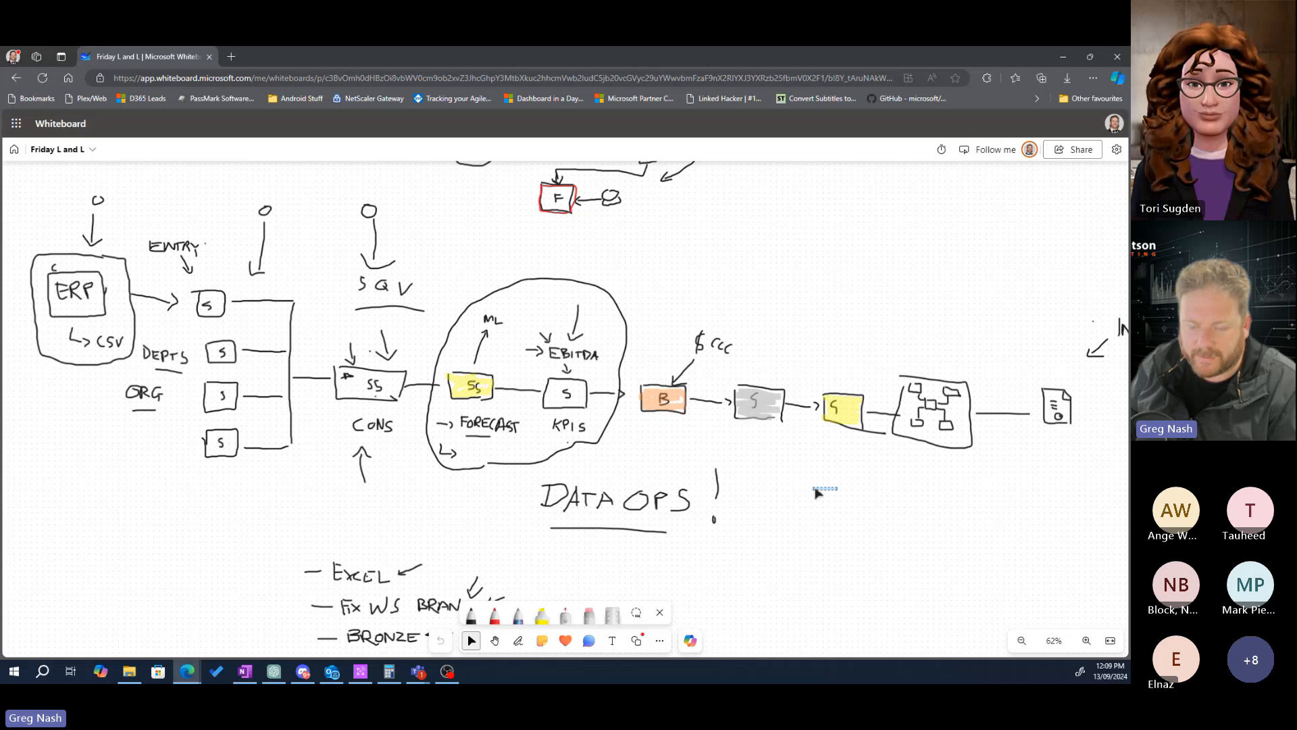
click(496, 642)
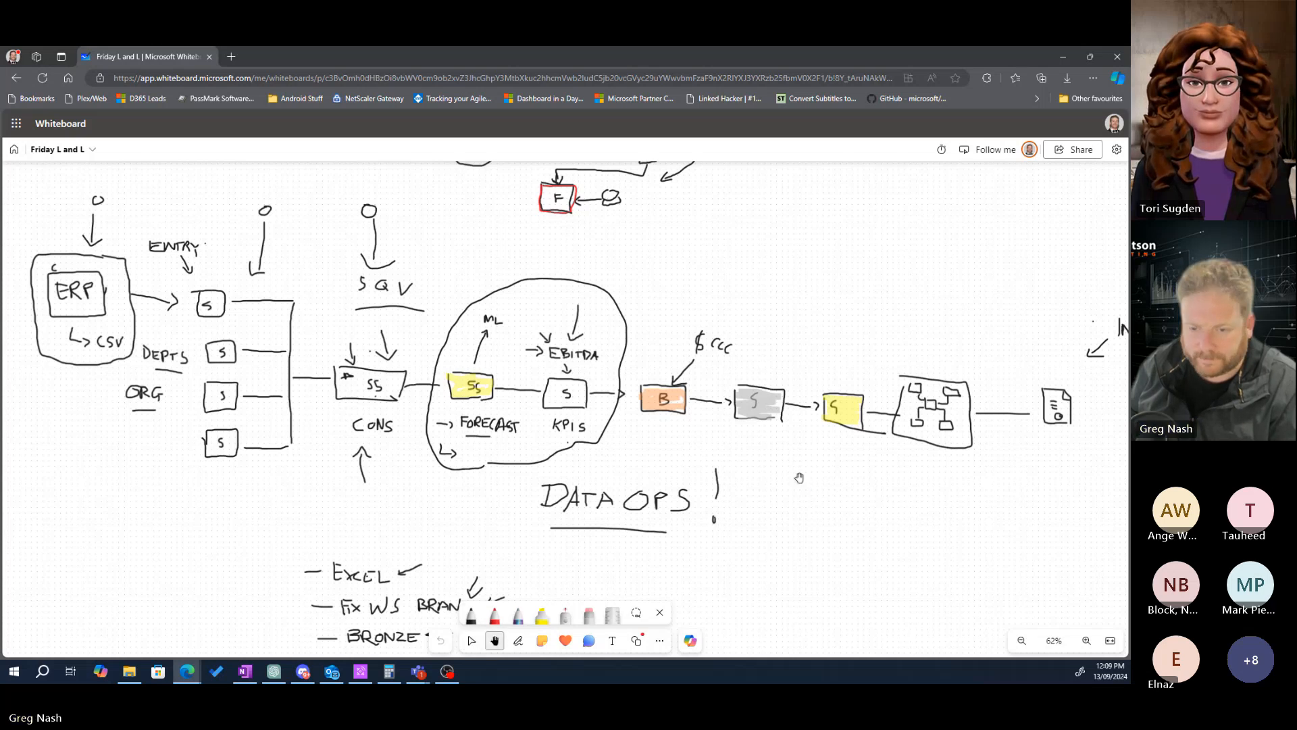
drag(649, 420, 448, 427)
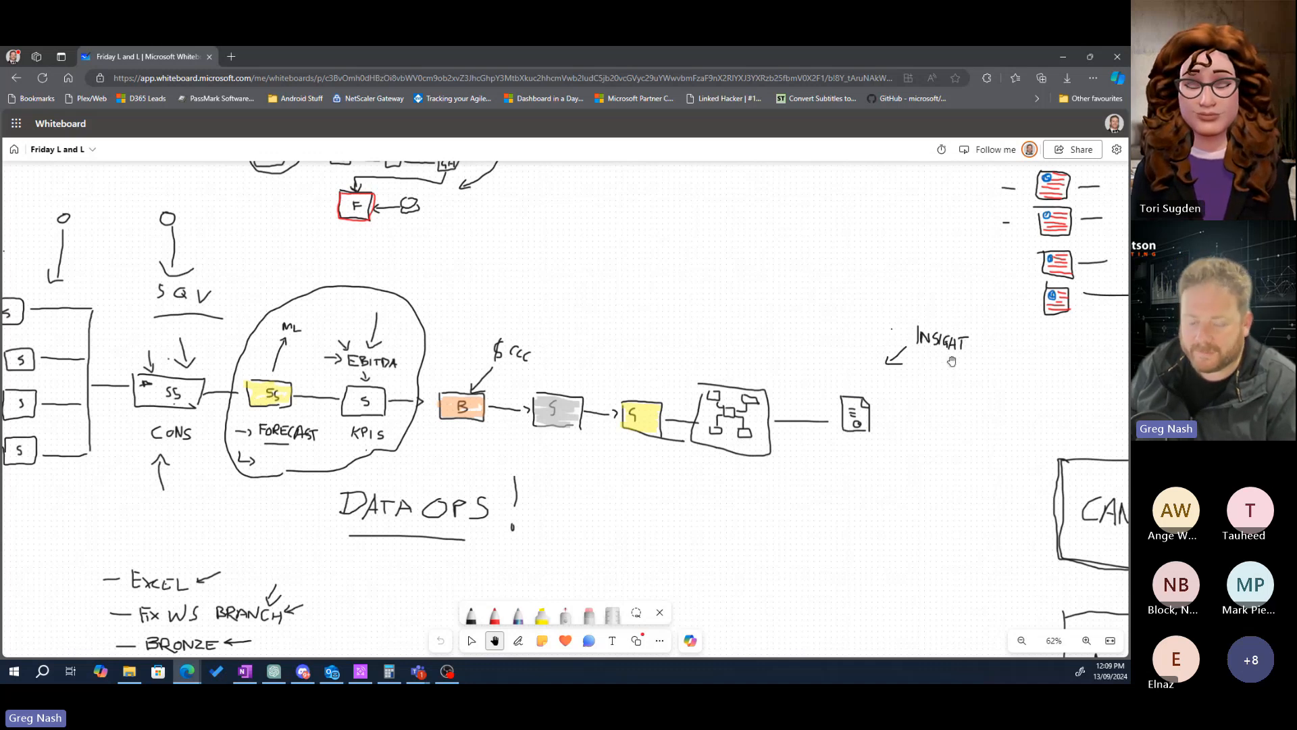
scroll(962, 359, up, 10)
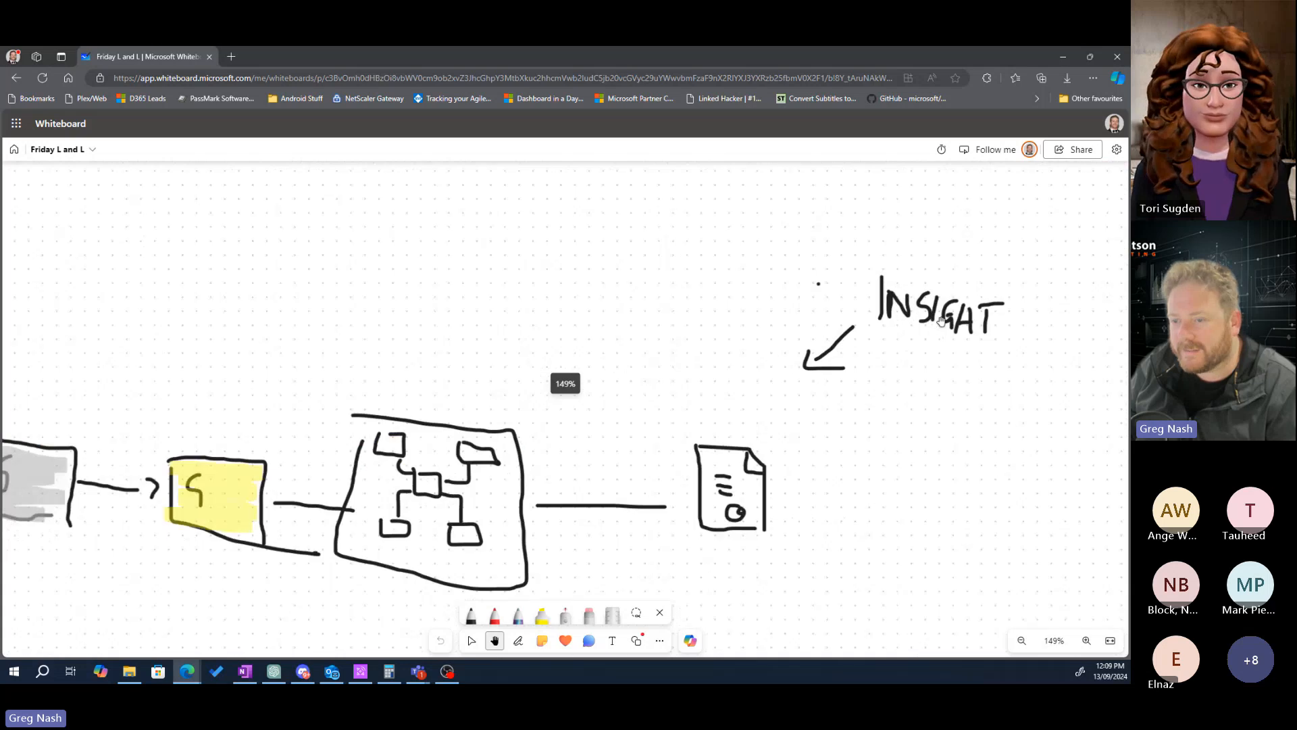
scroll(957, 295, up, 5)
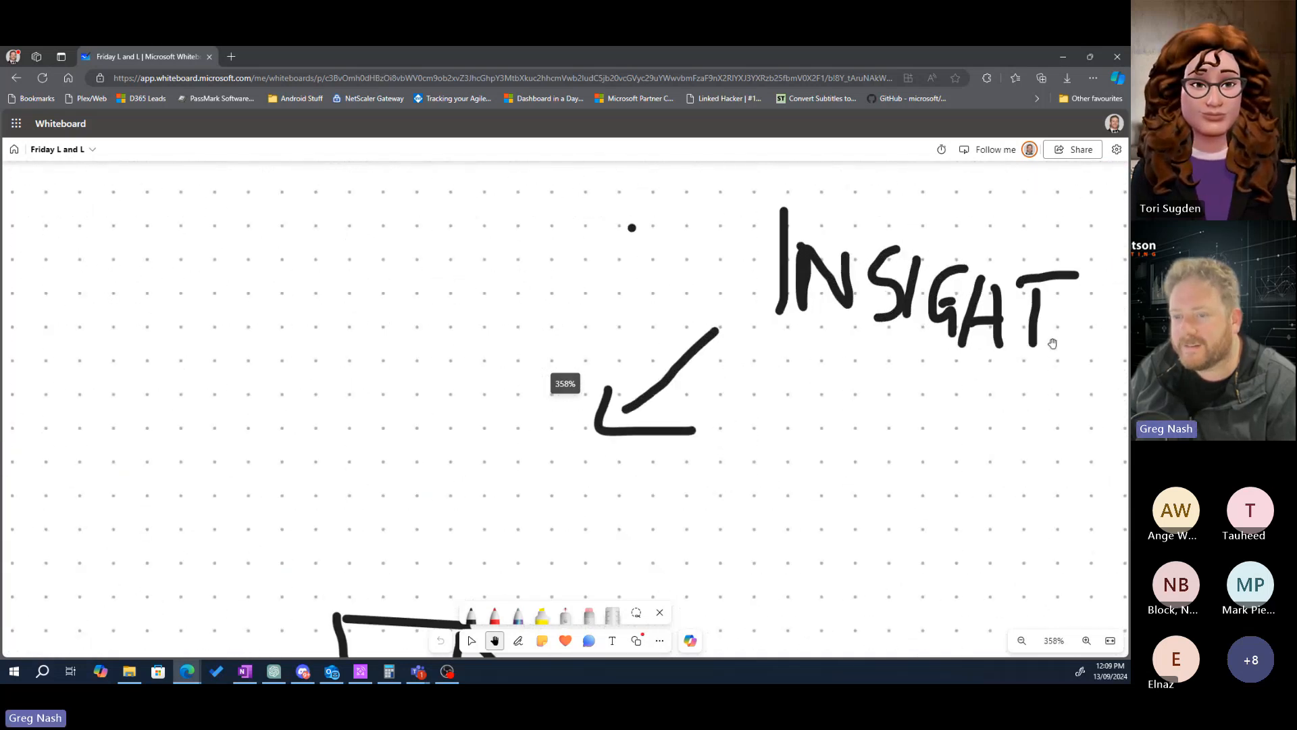
scroll(964, 357, down, 13)
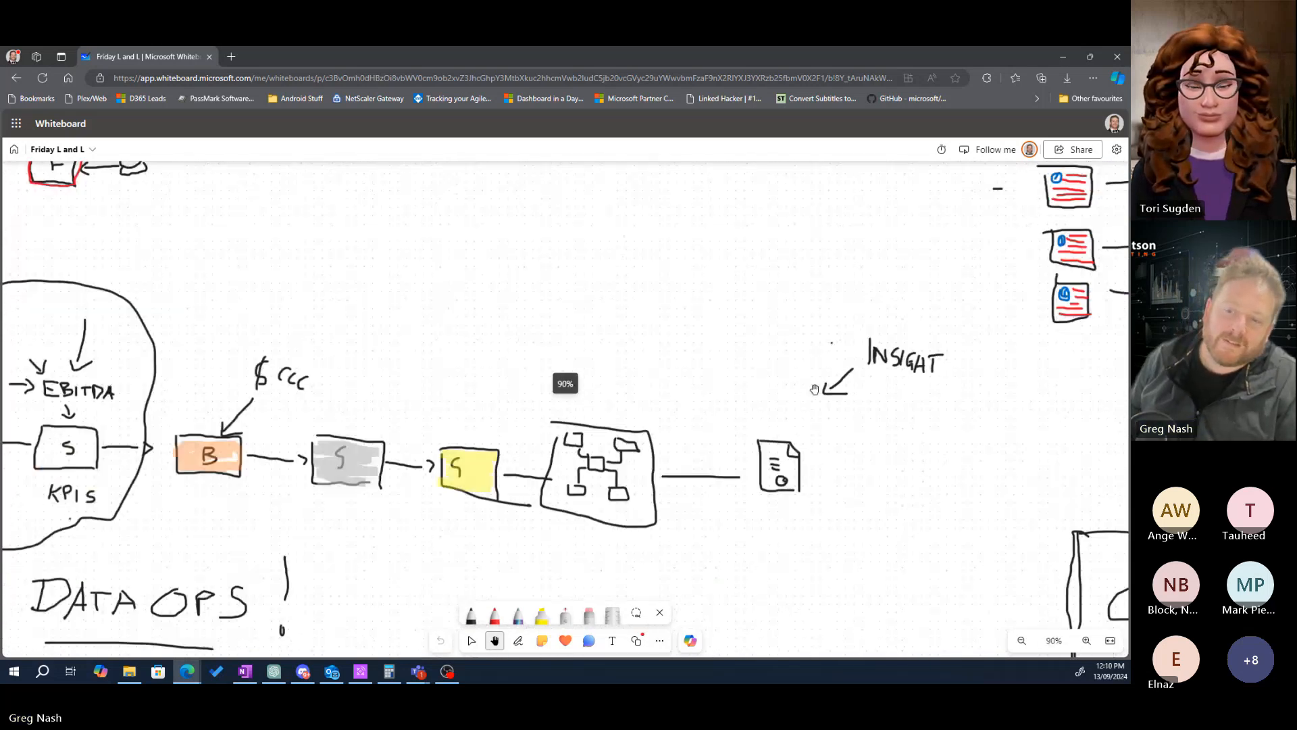
drag(718, 397, 709, 369)
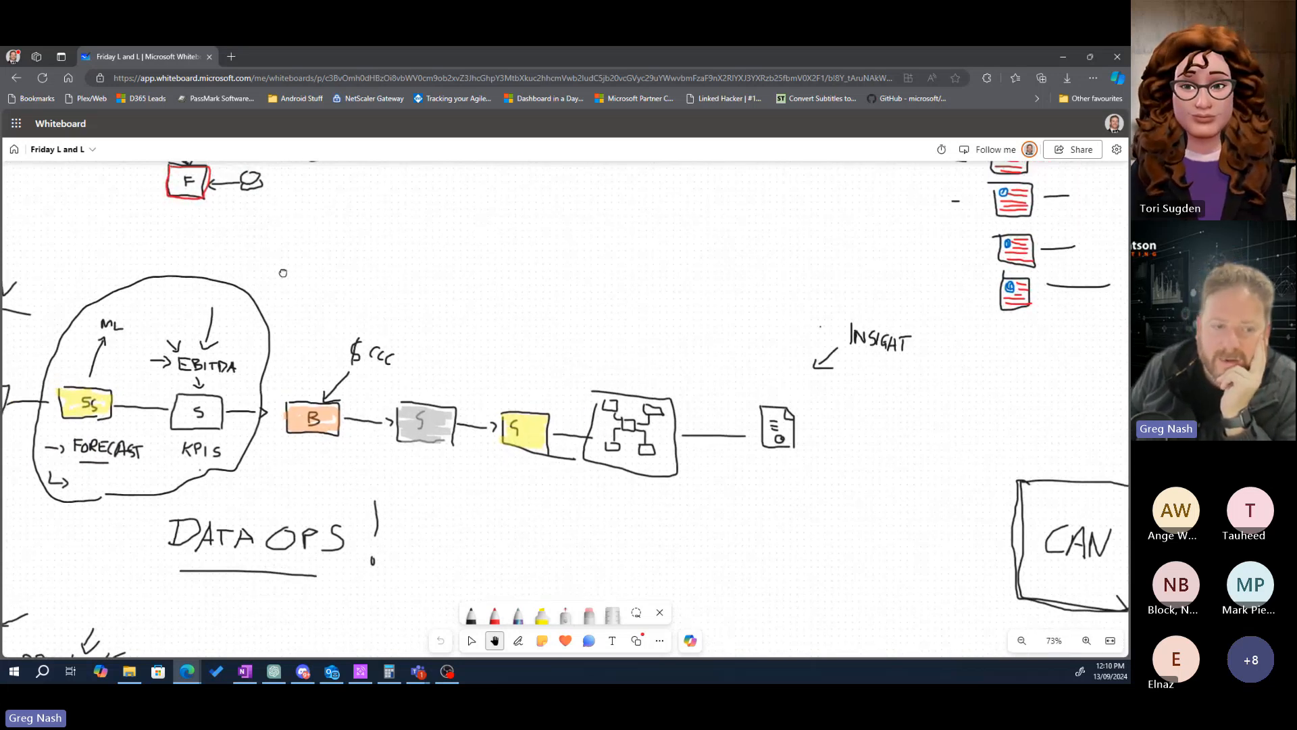
drag(296, 273, 526, 267)
drag(45, 385, 128, 375)
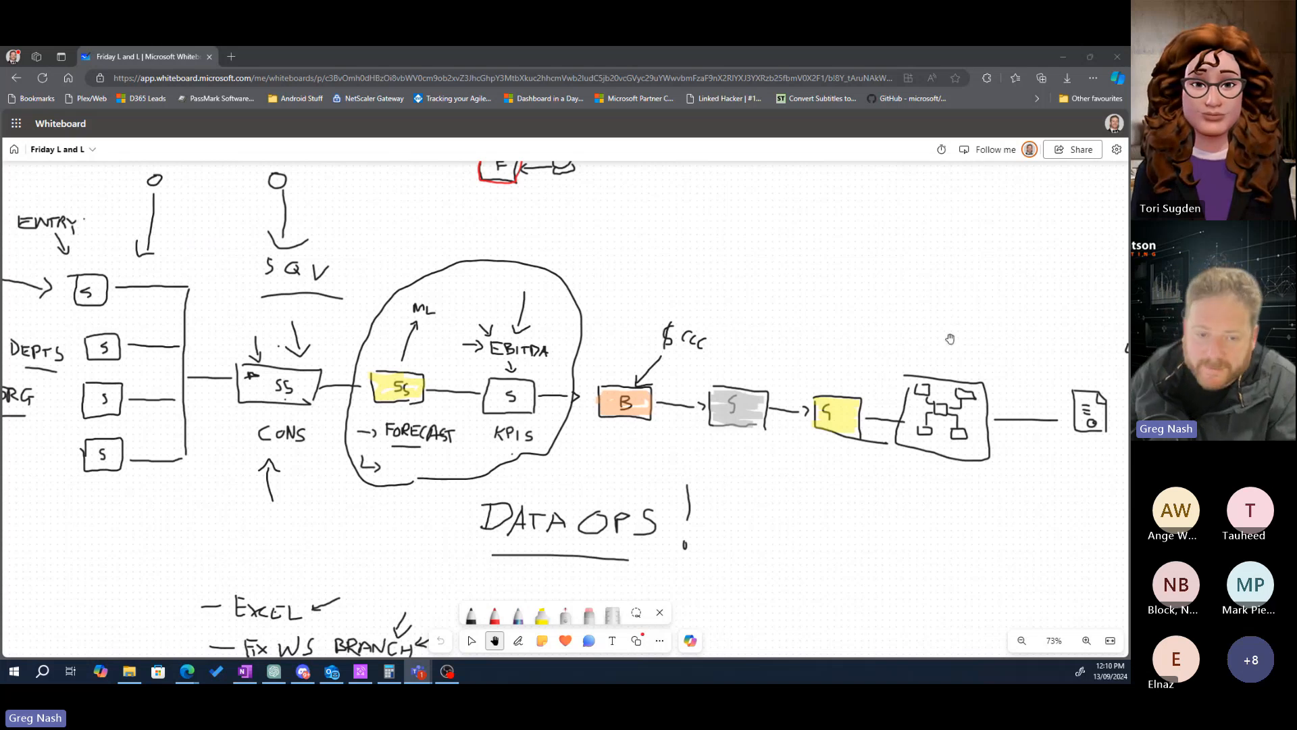
drag(217, 515, 144, 473)
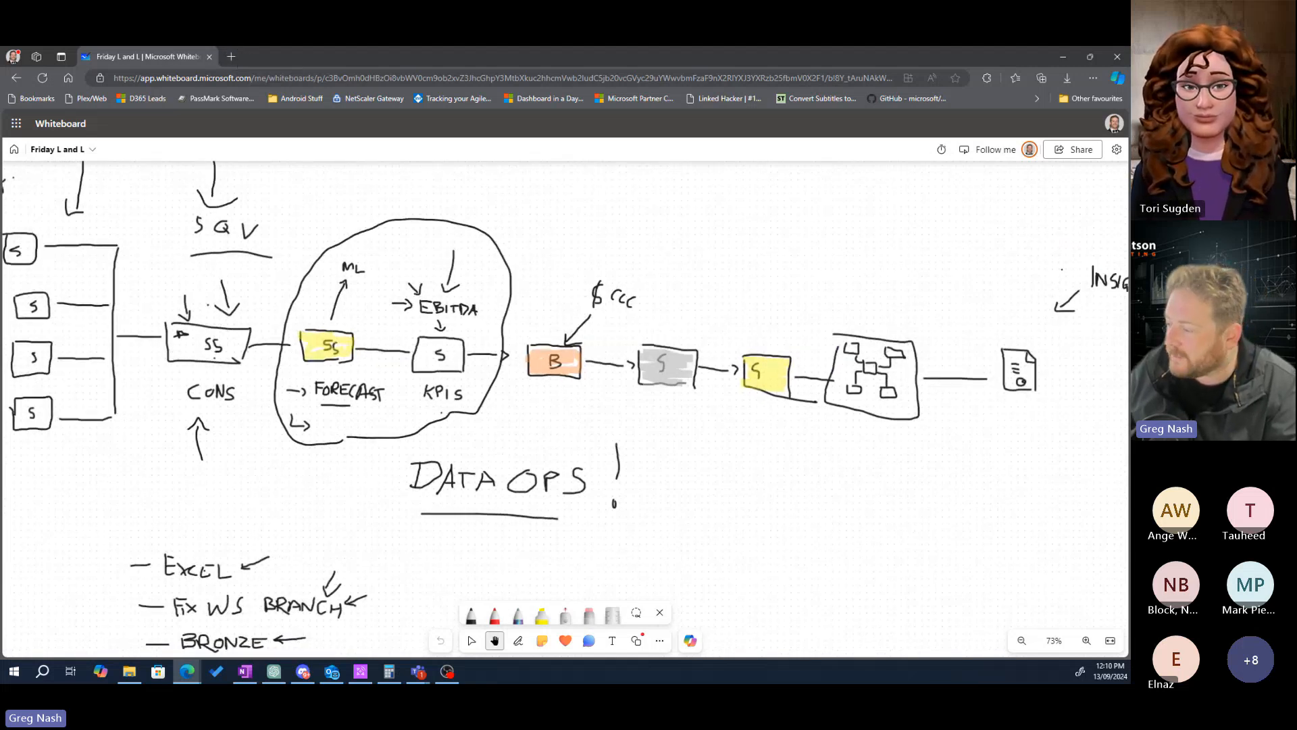
click(231, 57)
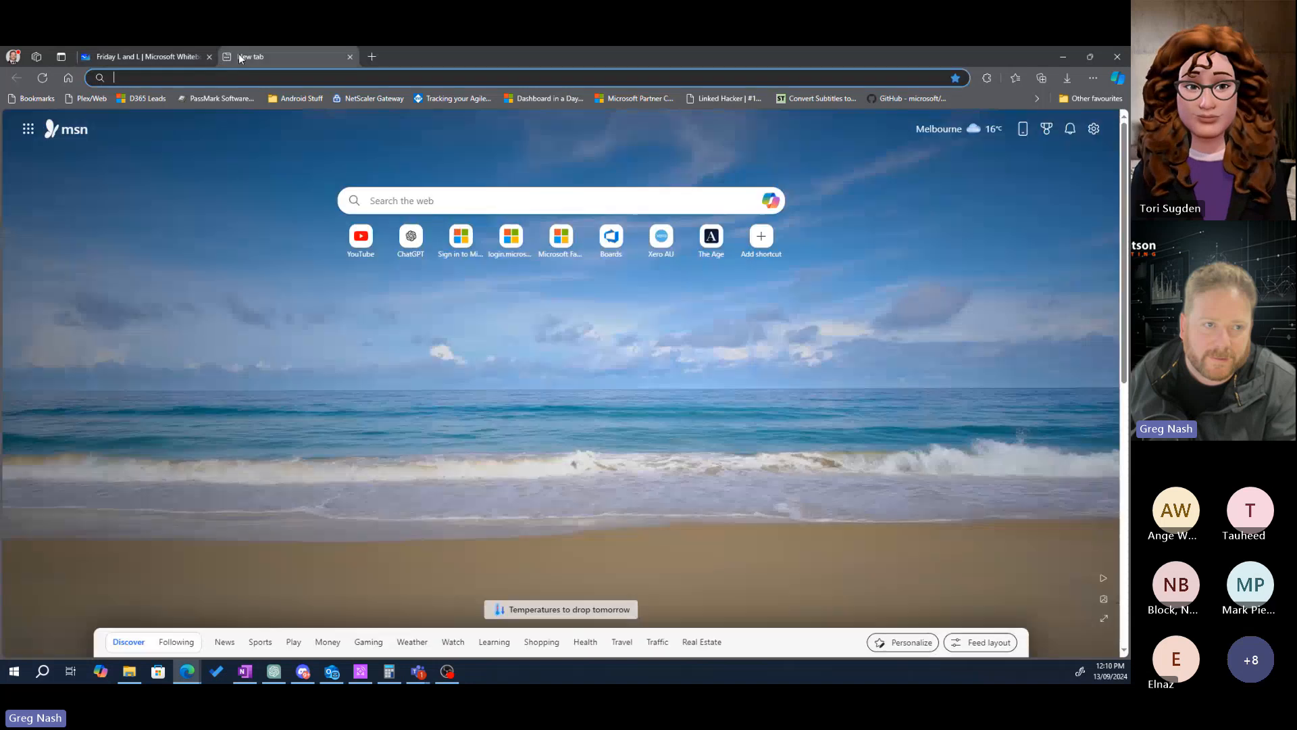
key(ctrl+w)
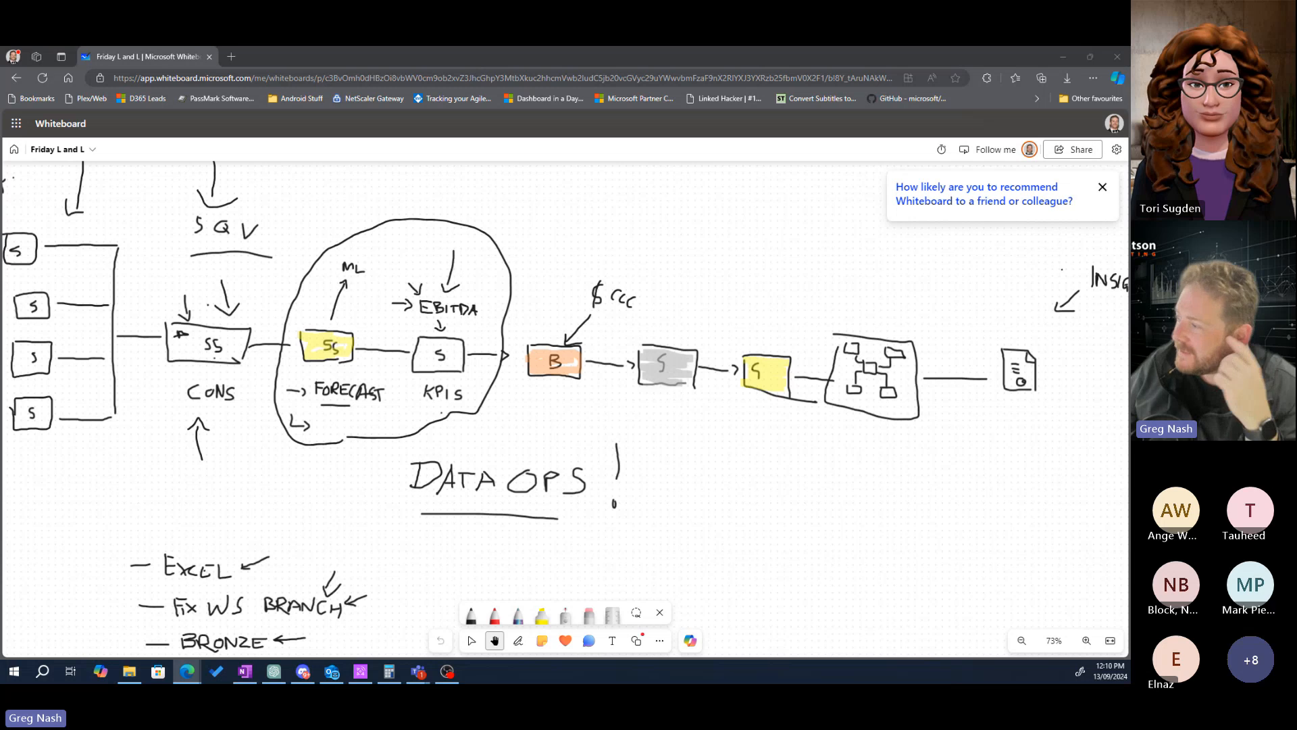
drag(1128, 117, 508, 110)
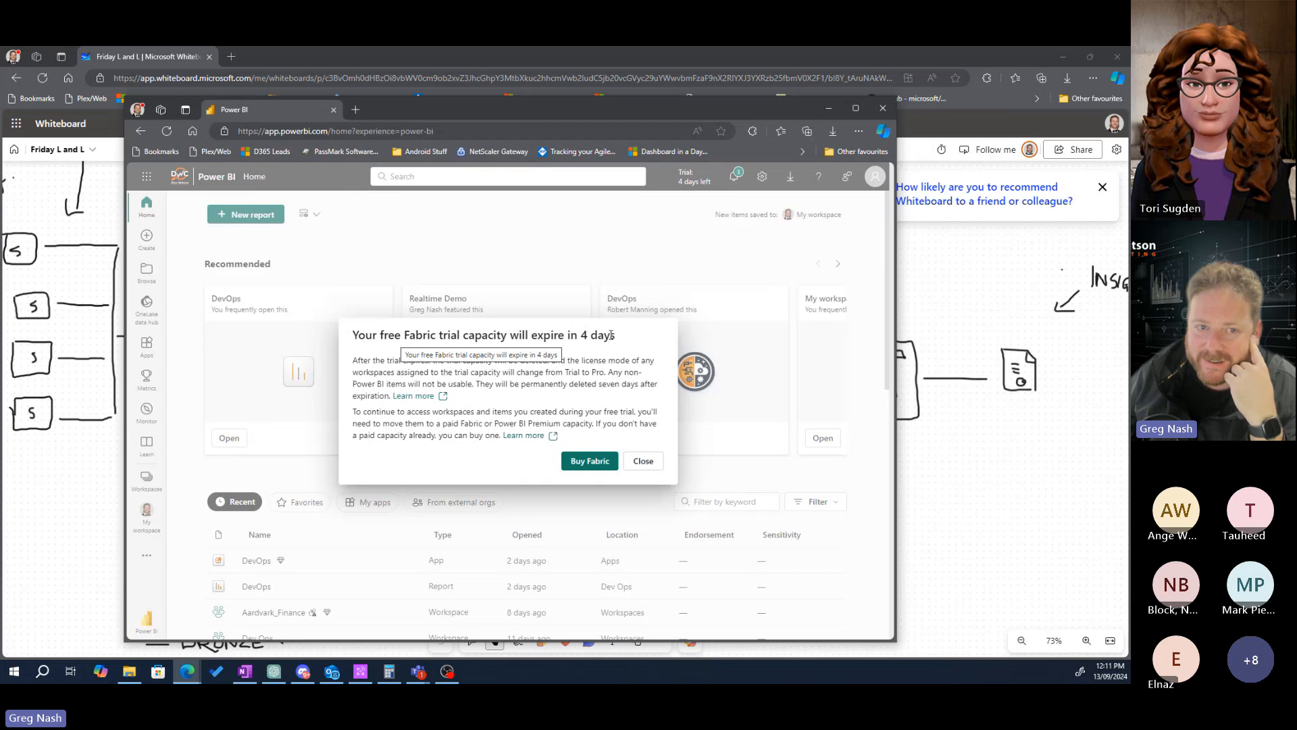
drag(461, 105, 1129, 125)
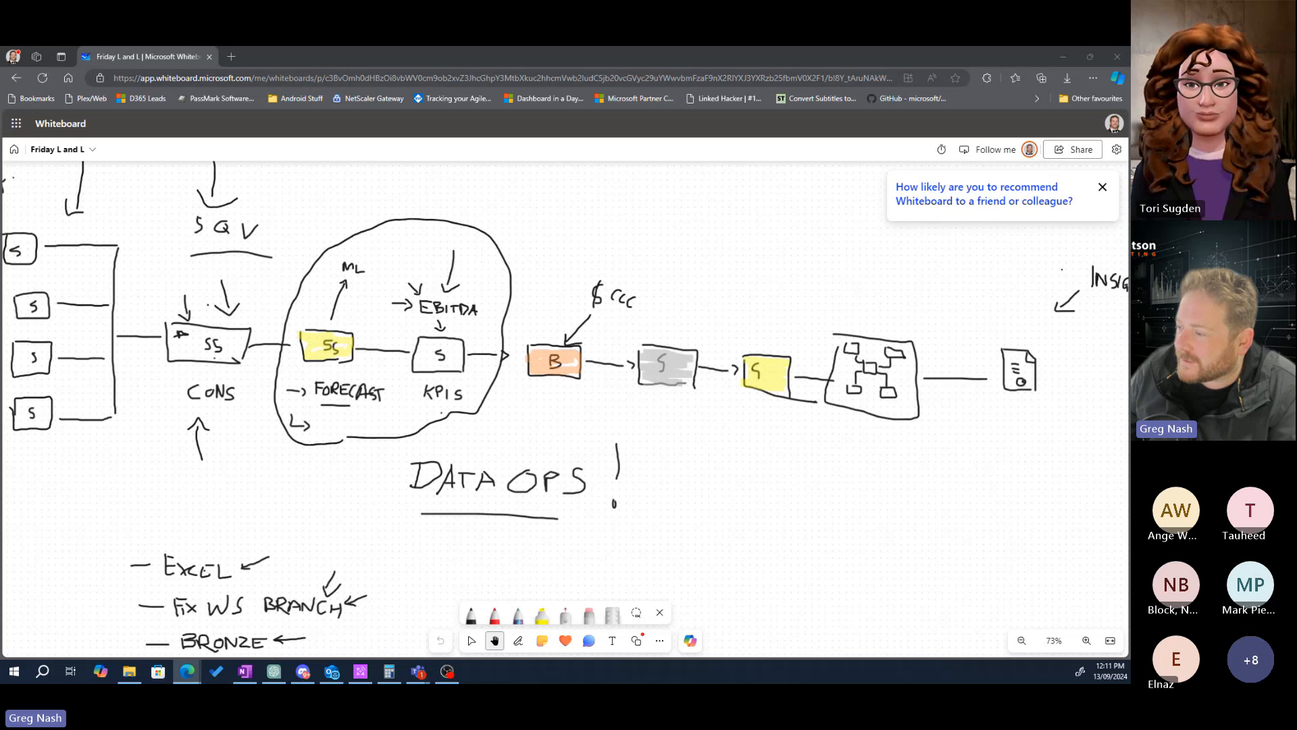
- Switch to Power BI, search the workspaces for "aard" and open the Aardvark_Finance_dev workspace
drag(1127, 182, 452, 47)
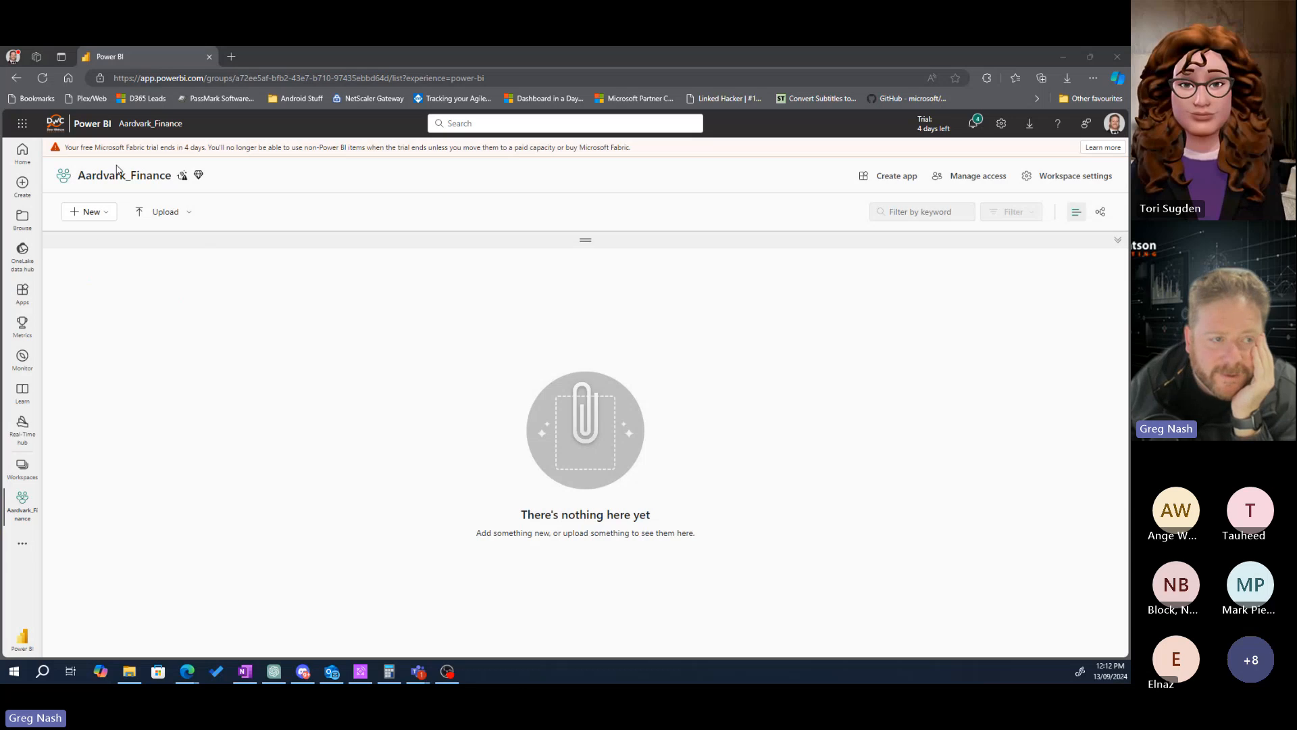
click(242, 364)
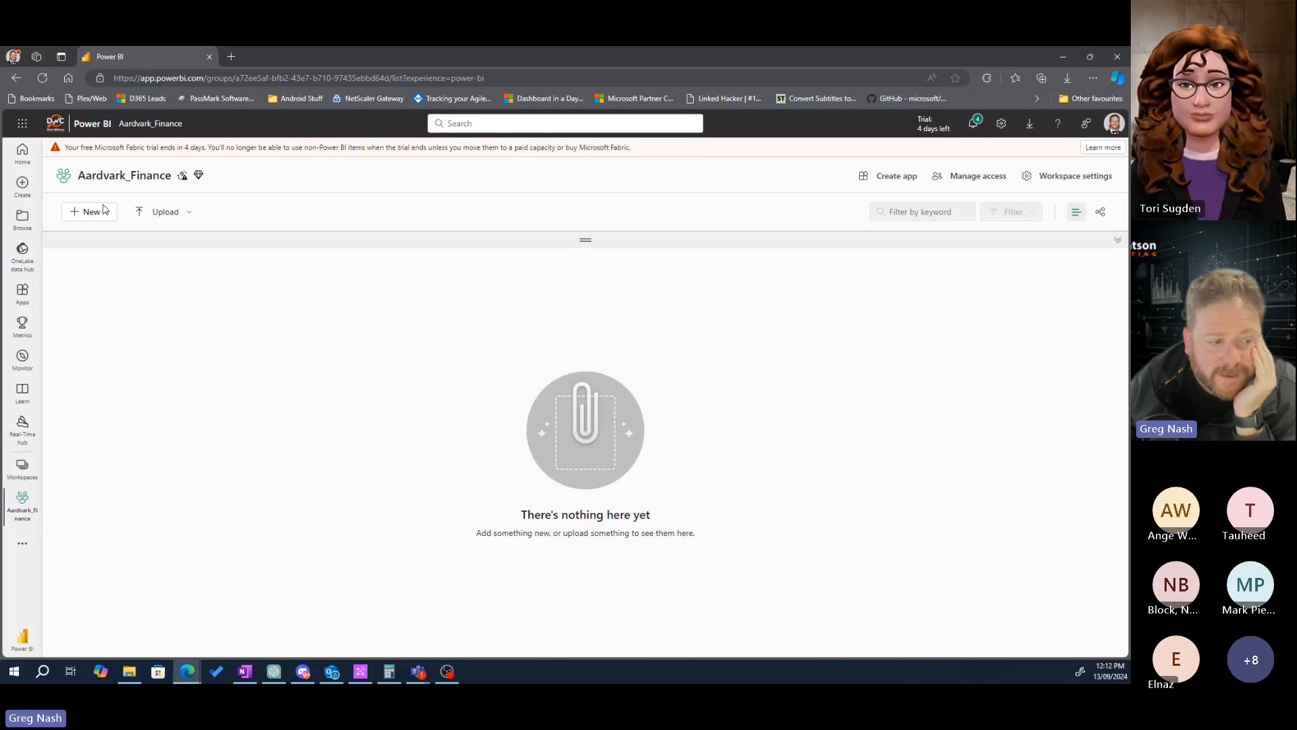
click(27, 470)
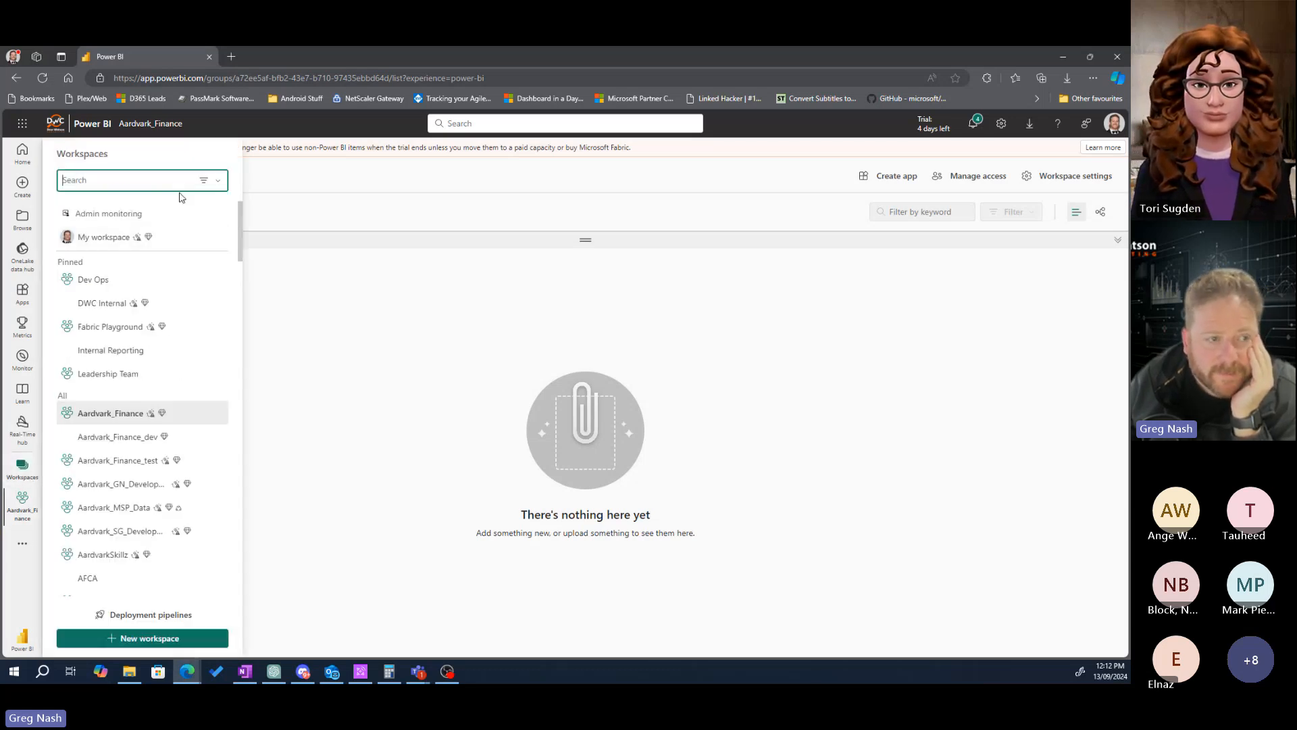
text(aard)
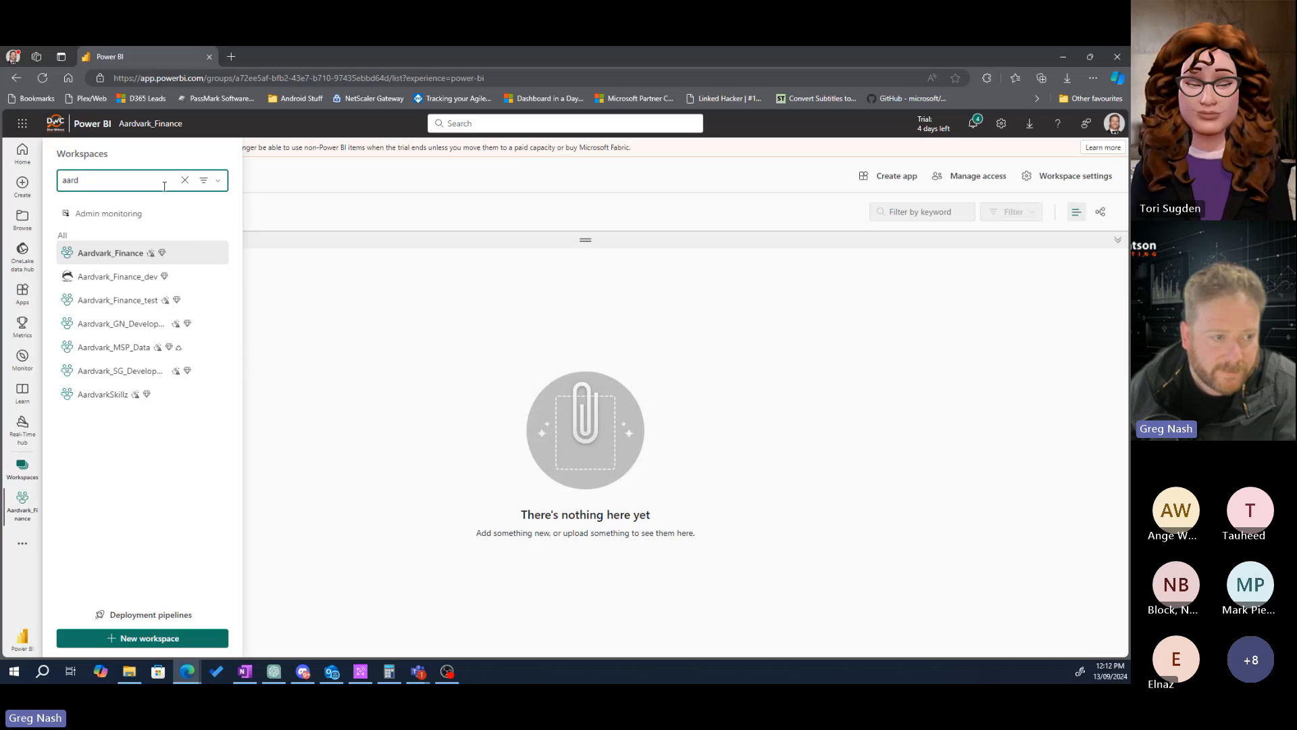
click(97, 278)
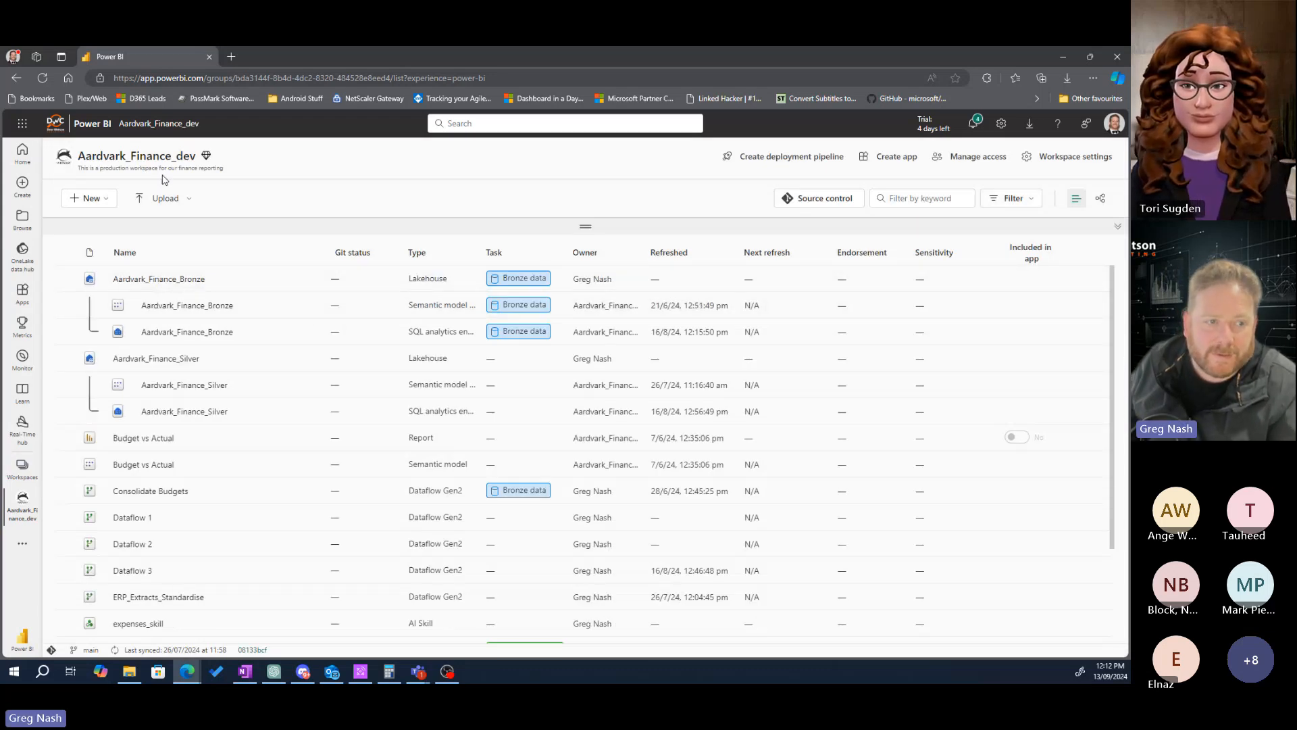
- Highlight the workspace description "a production workspace for our finance reporting" and expand the task flow above the item list
drag(96, 169, 220, 169)
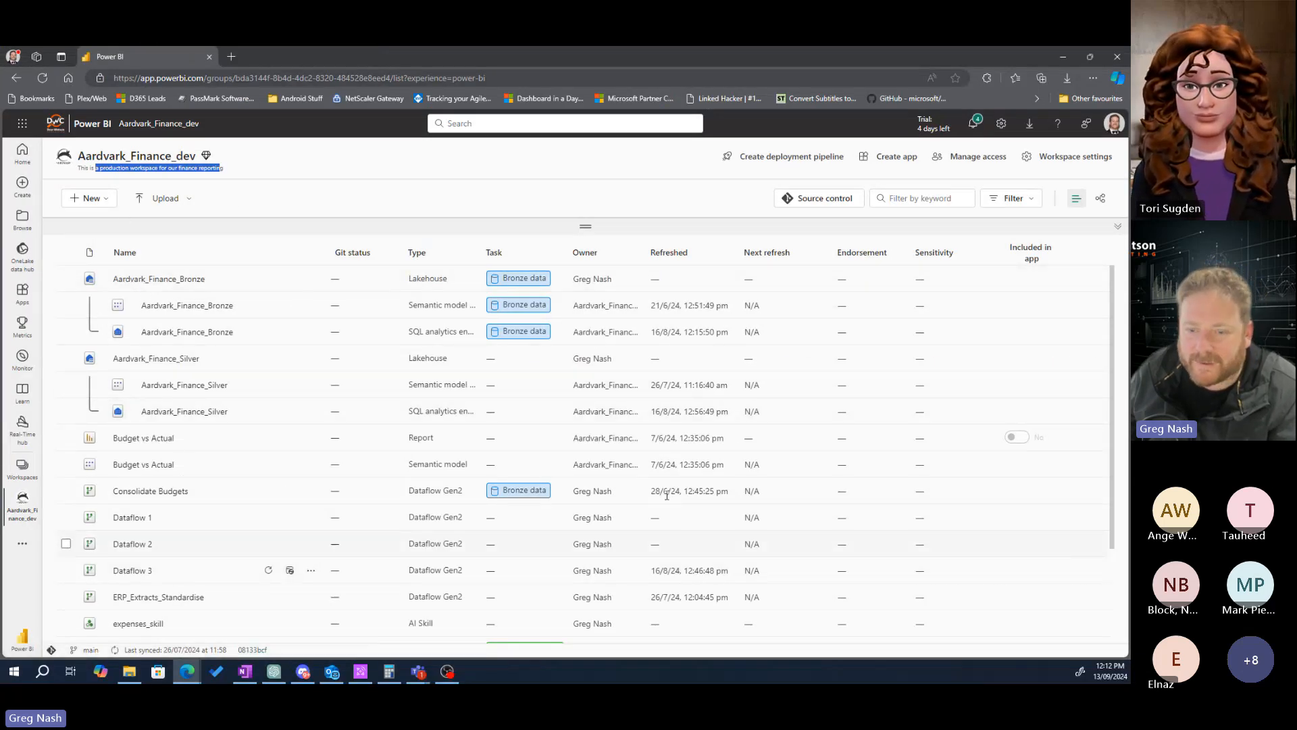
scroll(635, 510, down, 3)
scroll(626, 515, up, 3)
drag(585, 226, 592, 492)
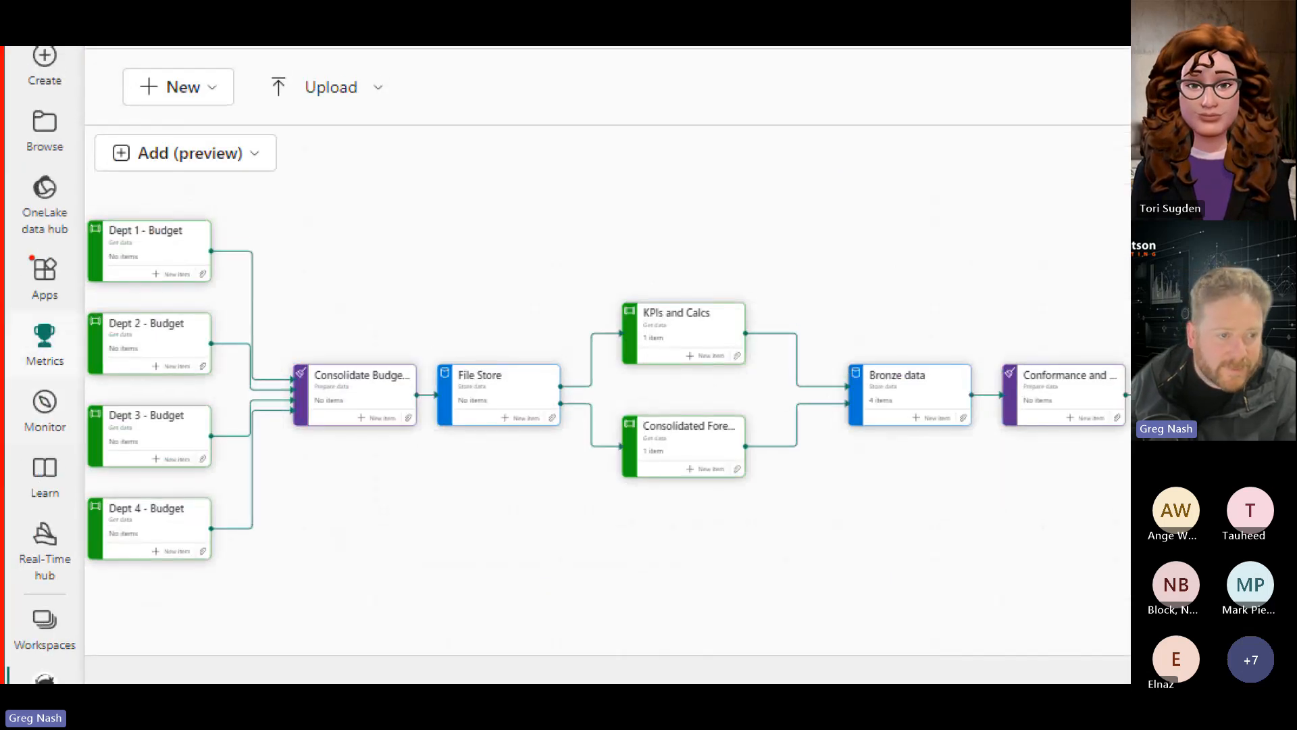
- Mark the department budgets, the consolidation and file store, and the KPI and forecast tasks with red boxes, then clear the annotations
mouse_move(42, 246)
mouse_down()
mouse_move(107, 410)
mouse_move(142, 450)
mouse_up()
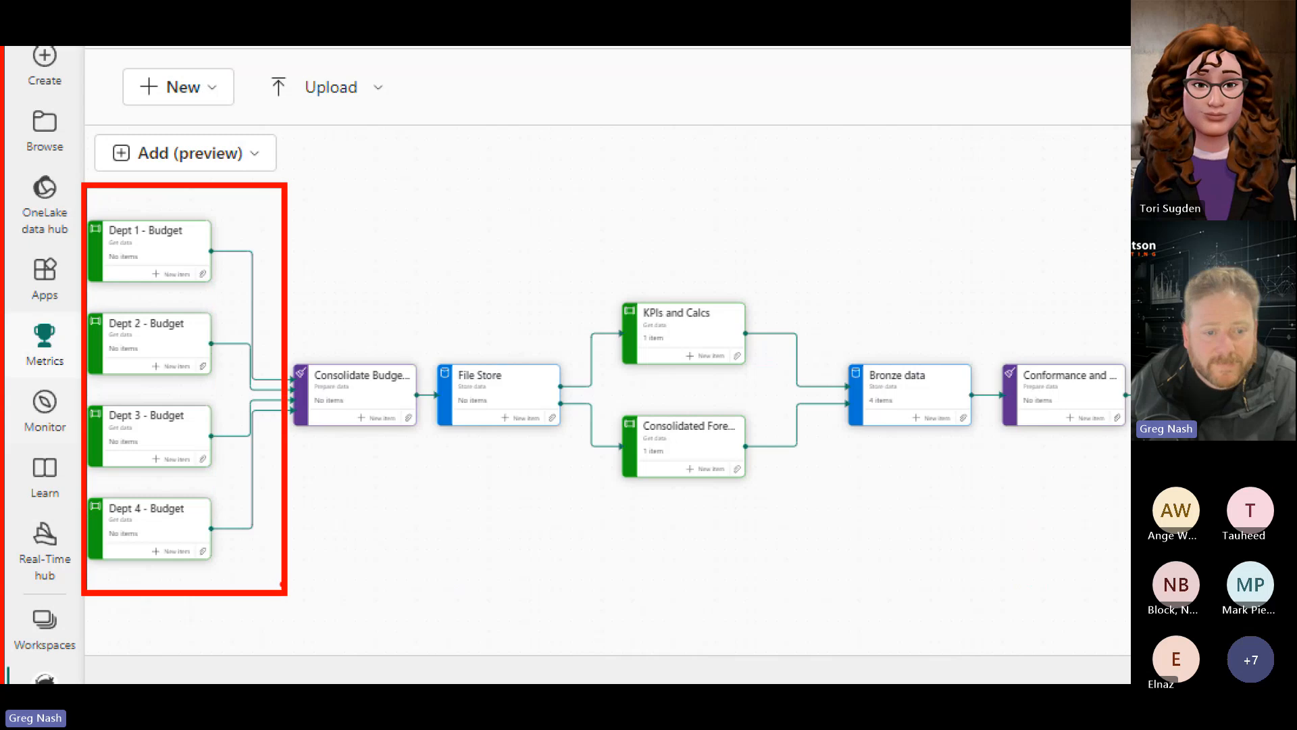
mouse_move(289, 320)
mouse_down()
mouse_move(411, 475)
mouse_move(599, 458)
mouse_move(577, 452)
mouse_up()
mouse_move(543, 236)
mouse_down()
mouse_move(787, 541)
mouse_move(796, 521)
mouse_up()
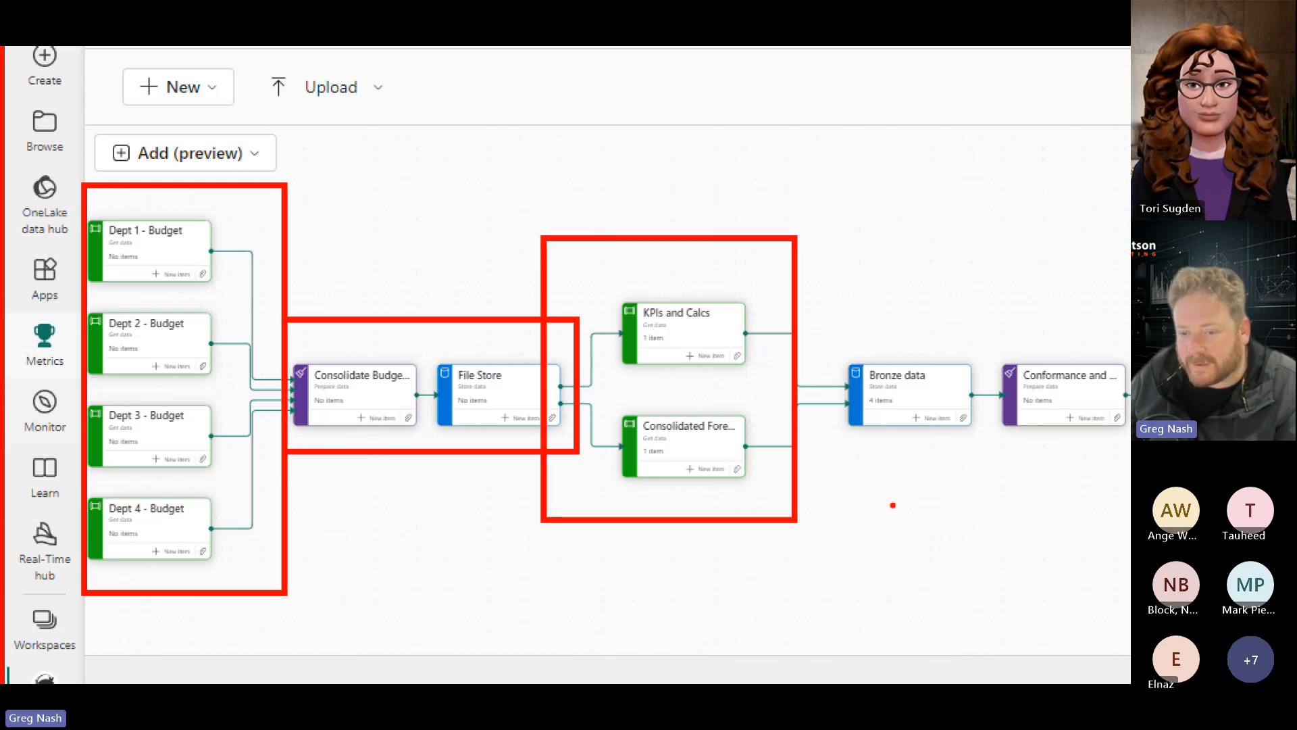
key(Escape)
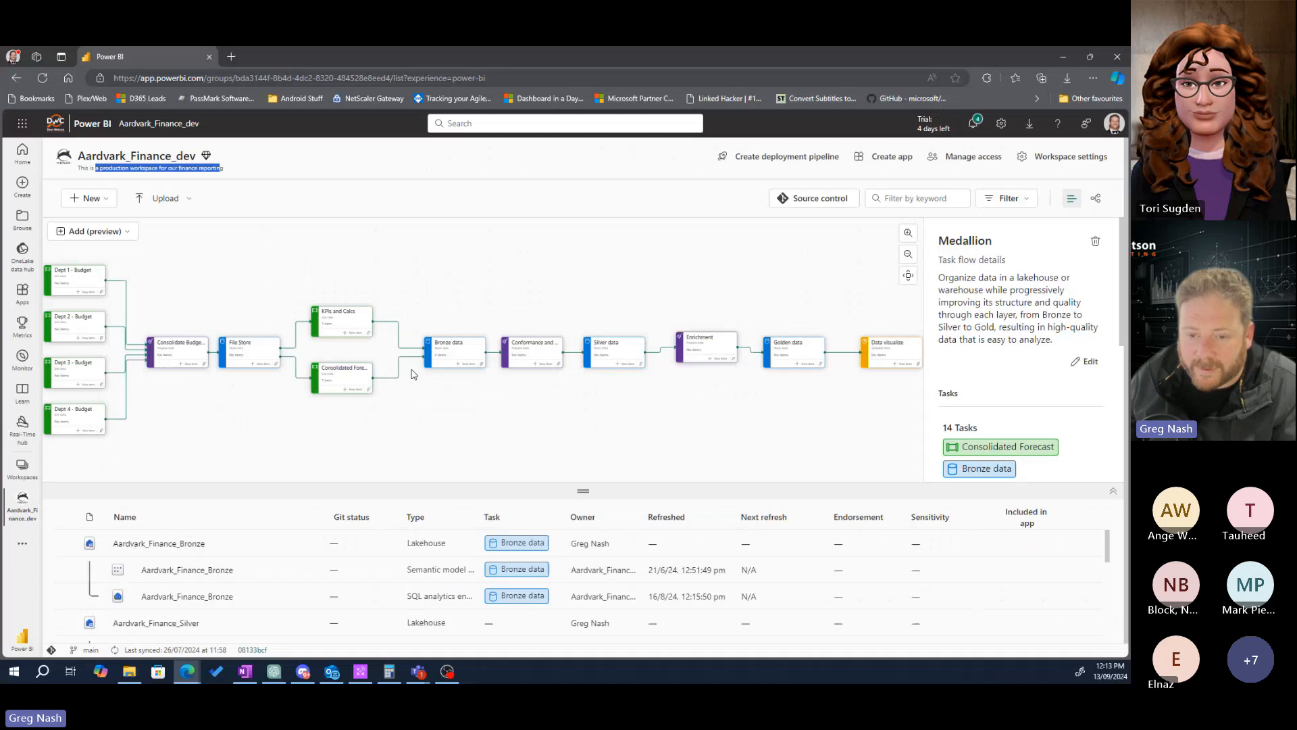
- Inspect the items behind the Bronze, Silver, Golden and Conformance and Standardisation tasks, ending on Bronze data with an enlarged item list
click(465, 356)
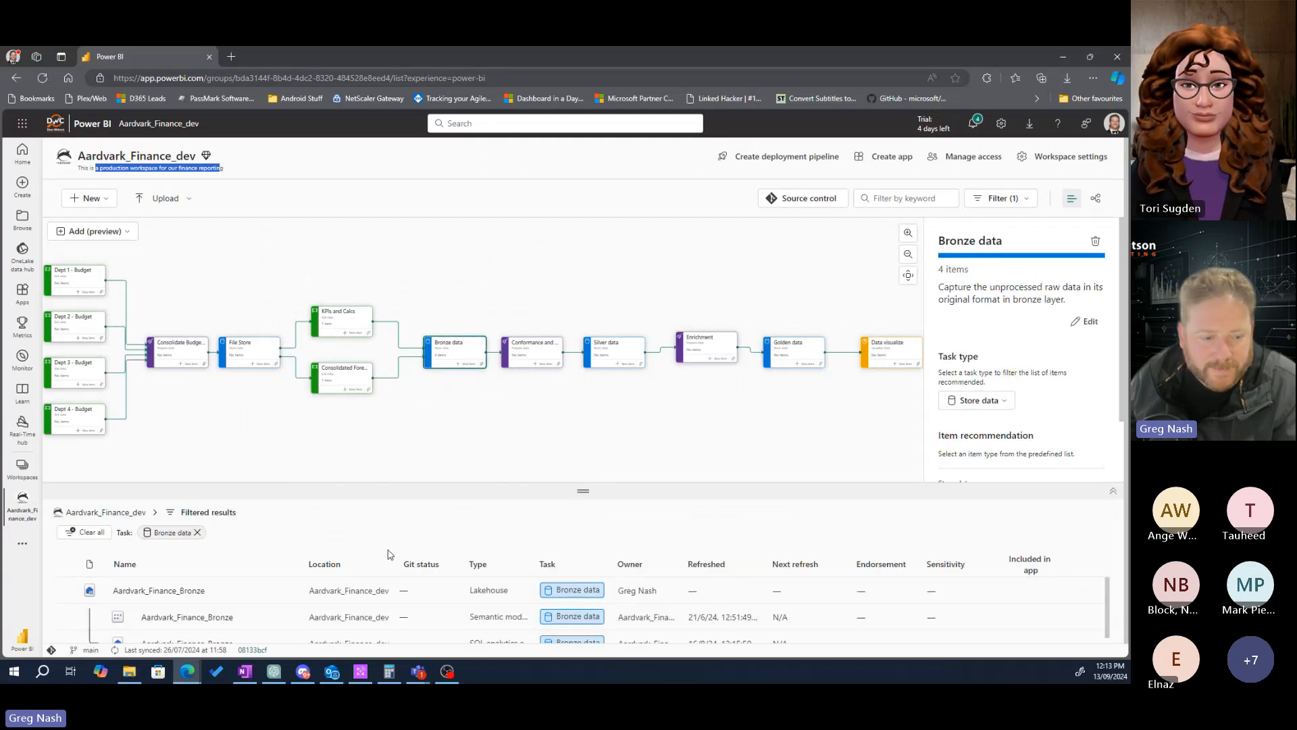
scroll(390, 553, down, 1)
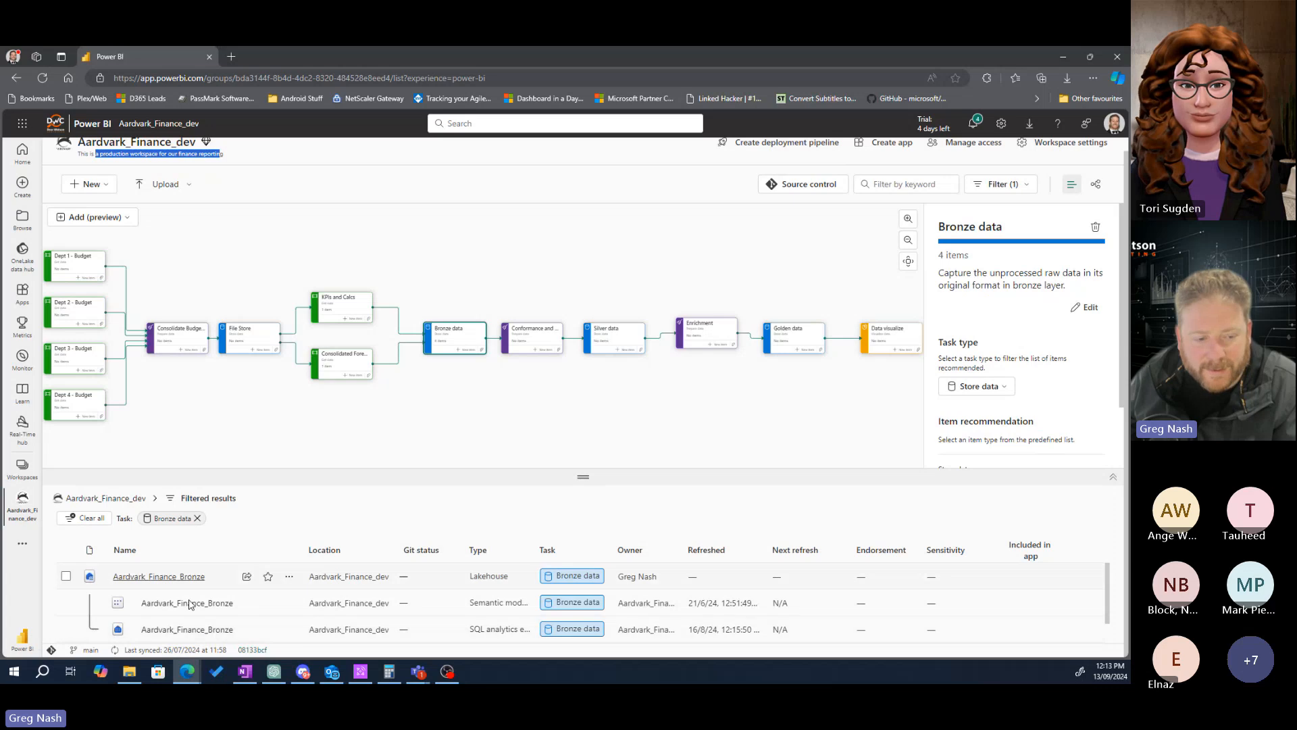
click(602, 343)
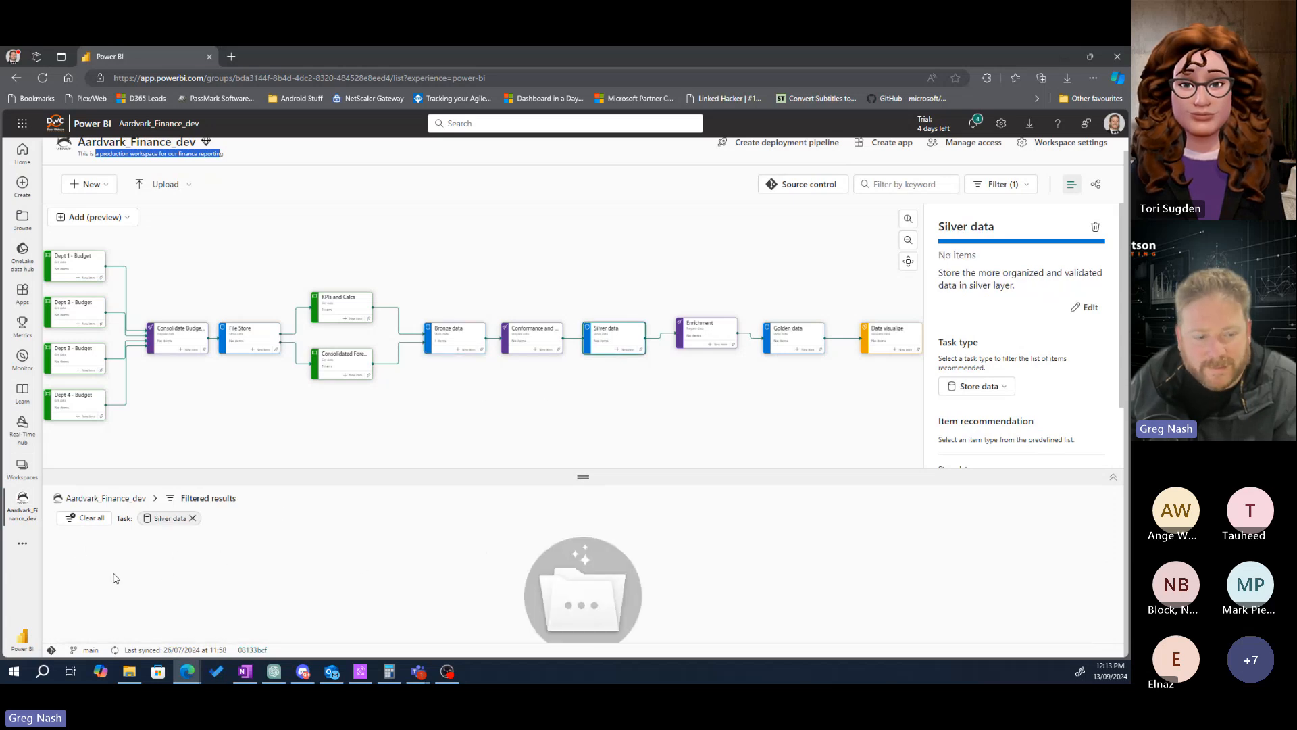
click(781, 341)
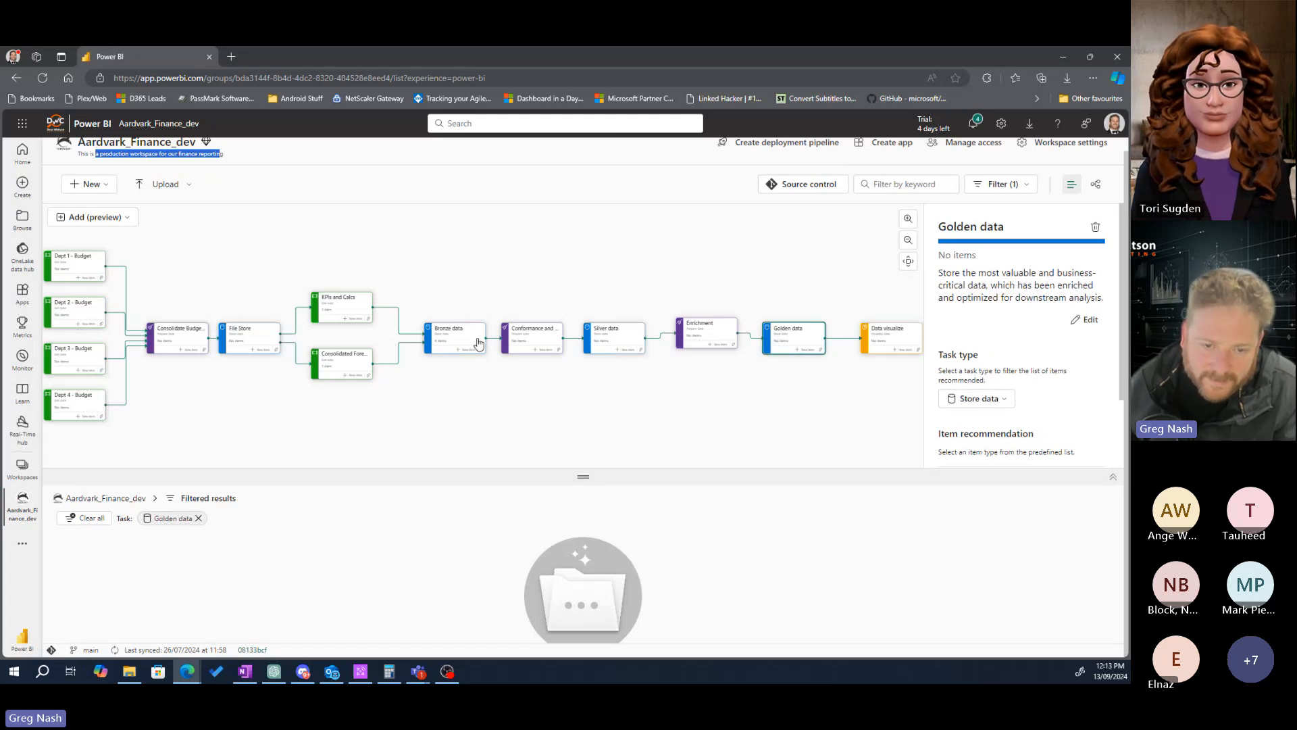
click(541, 340)
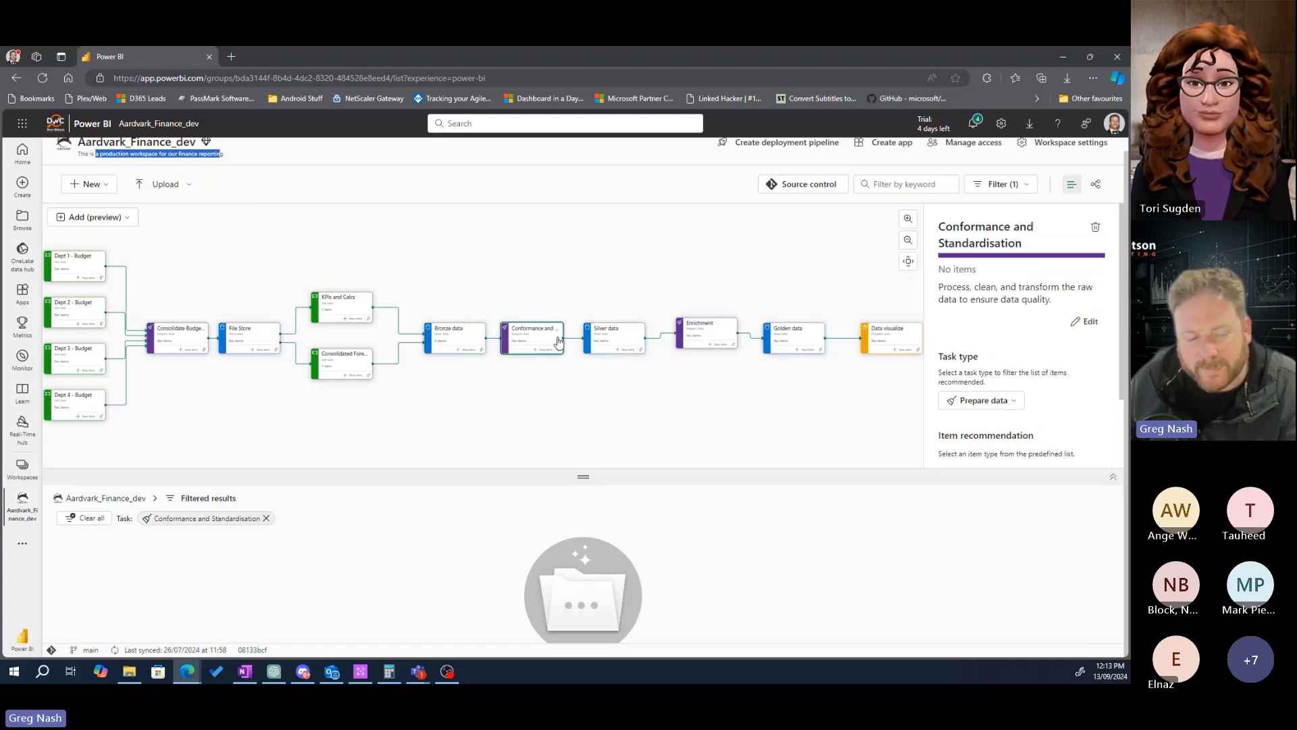
click(451, 341)
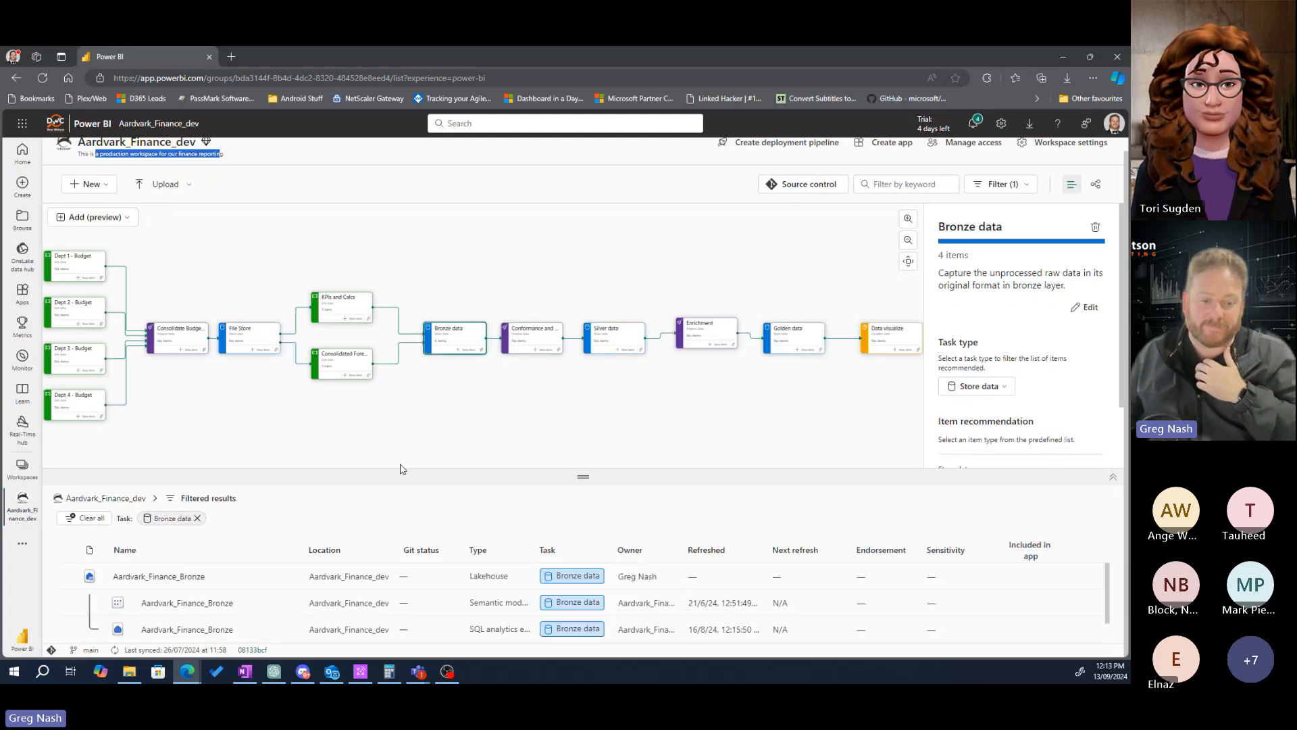
drag(582, 476, 600, 429)
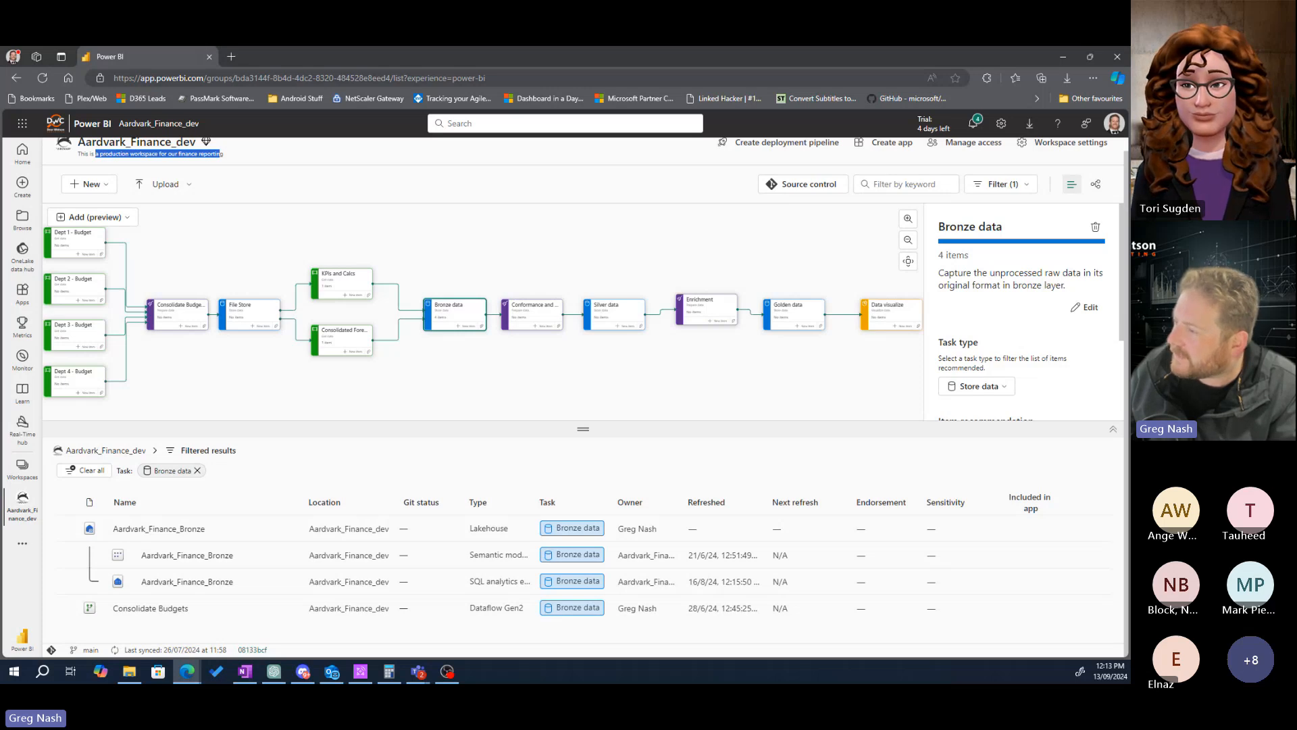
- Open the heise online article on Powertoys 0.84, accept its cookie notice and read about the "Workspaces" function
key(alt+Tab)
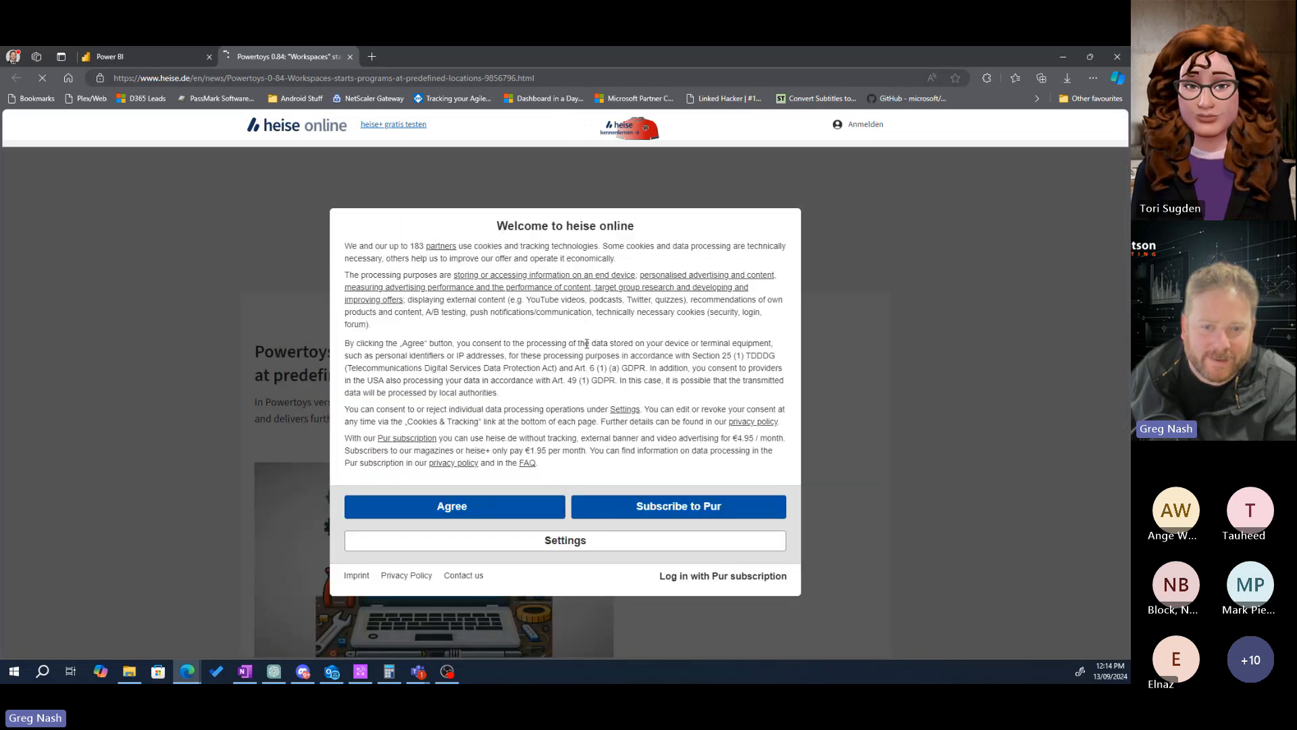
click(460, 513)
scroll(574, 391, down, 3)
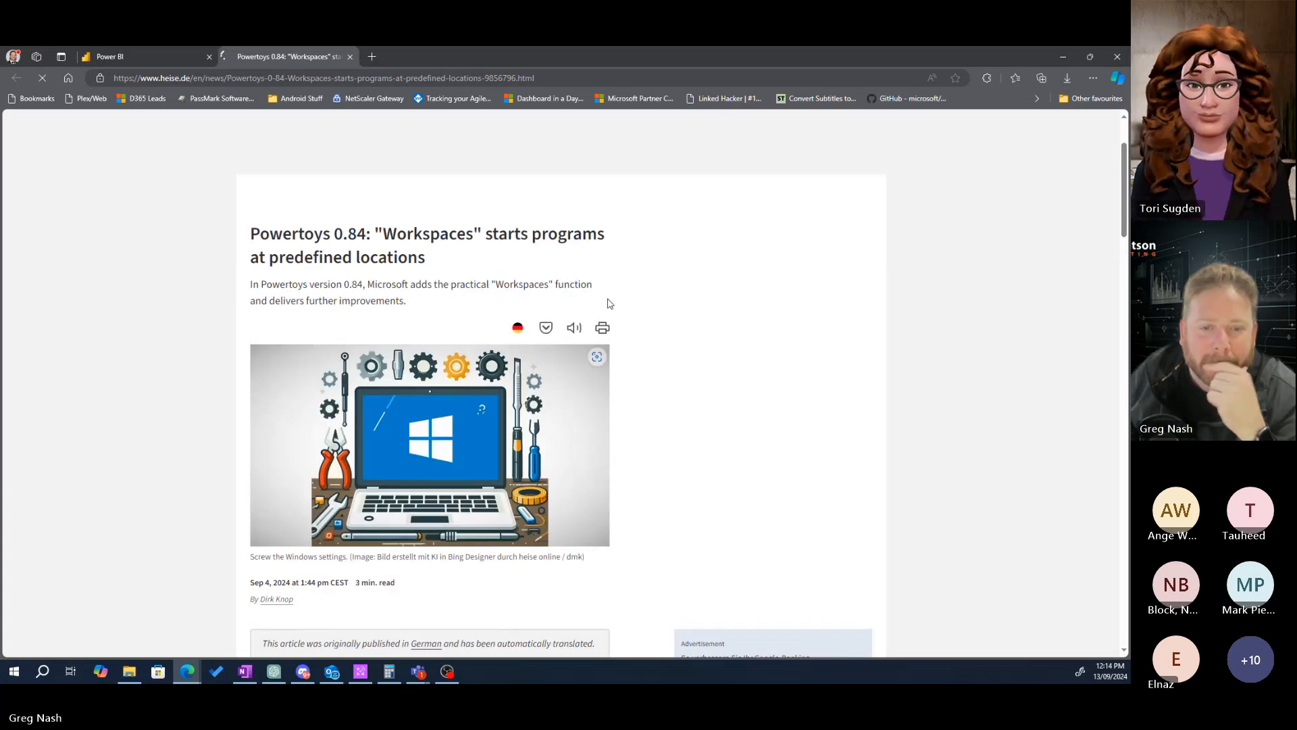
scroll(608, 378, down, 5)
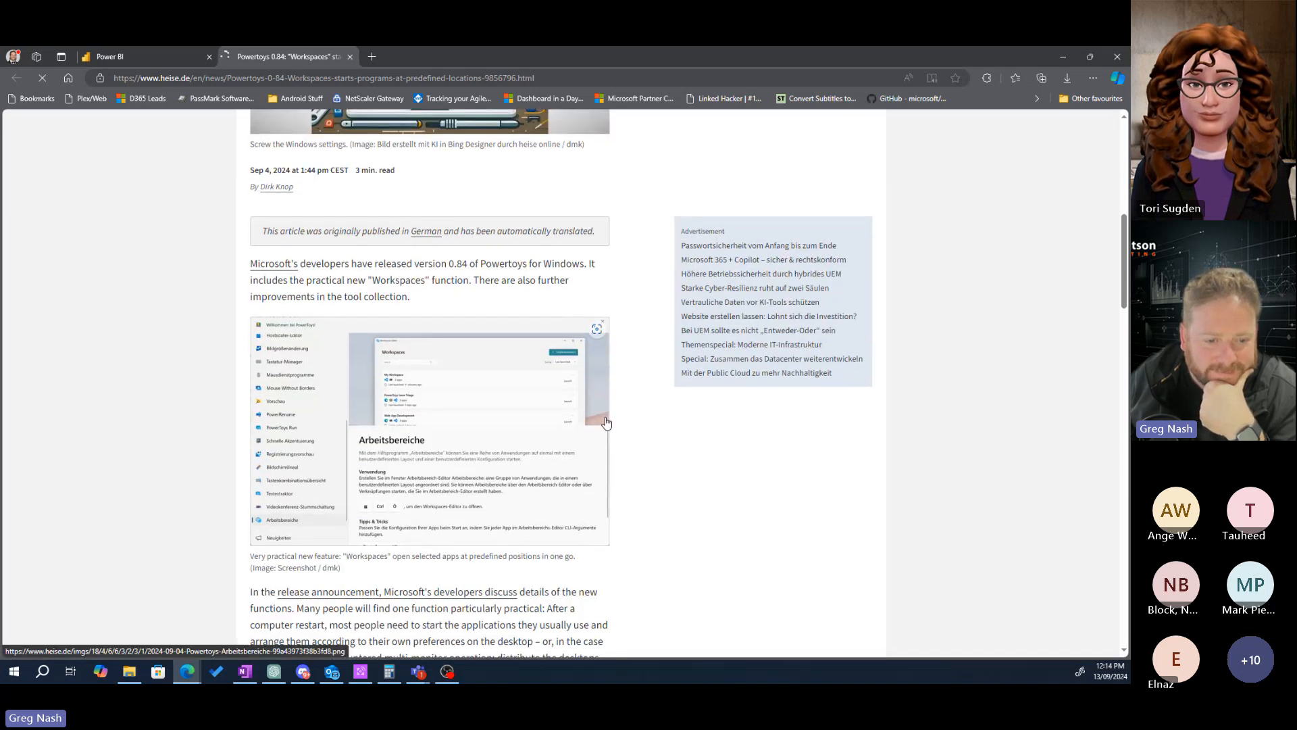
scroll(605, 424, down, 2)
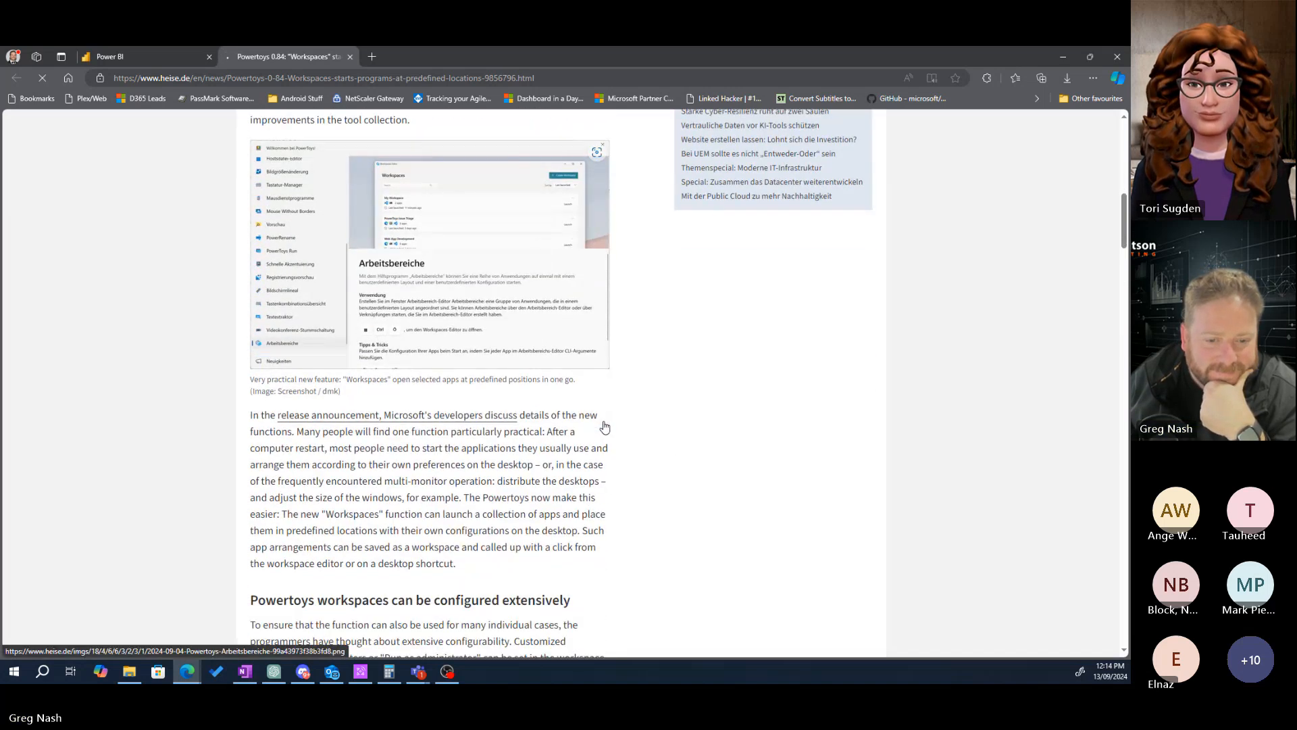
scroll(598, 439, down, 1)
scroll(595, 439, up, 4)
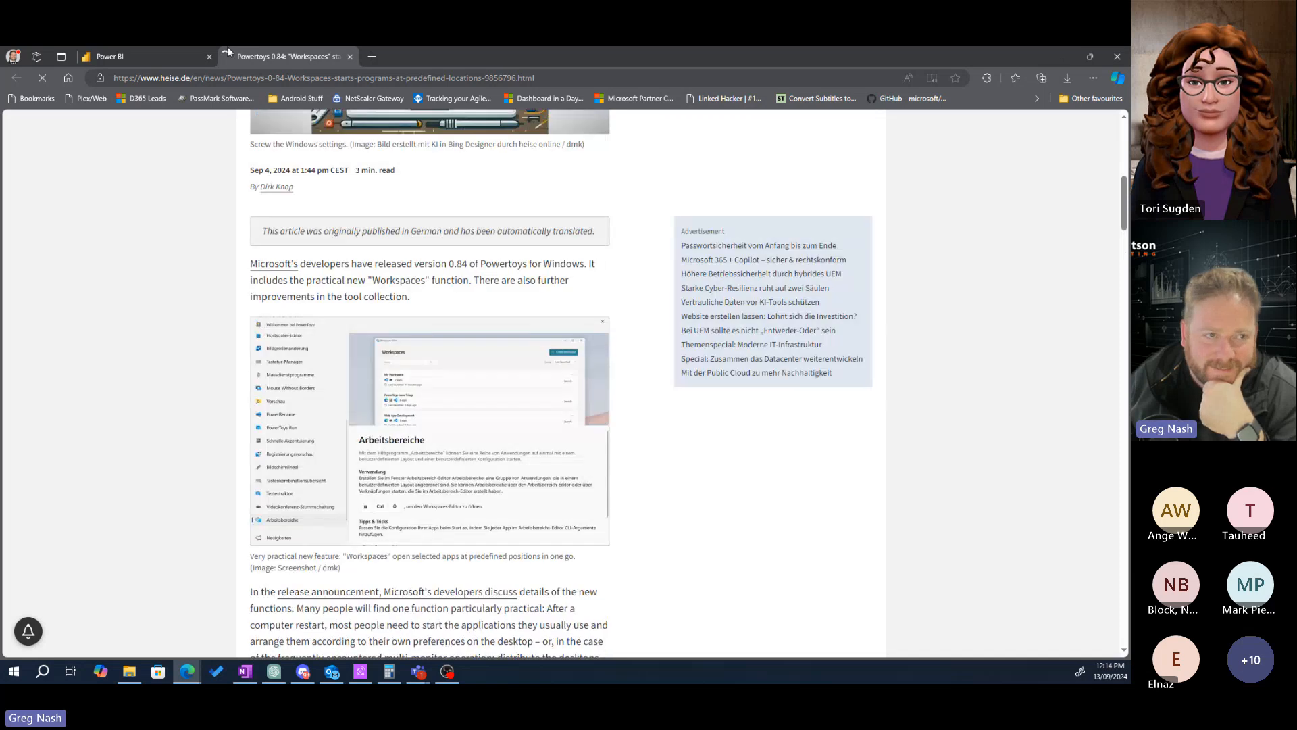
- Return to the Power BI workspace and search Windows for Power BI Desktop to look through its recent files
click(115, 56)
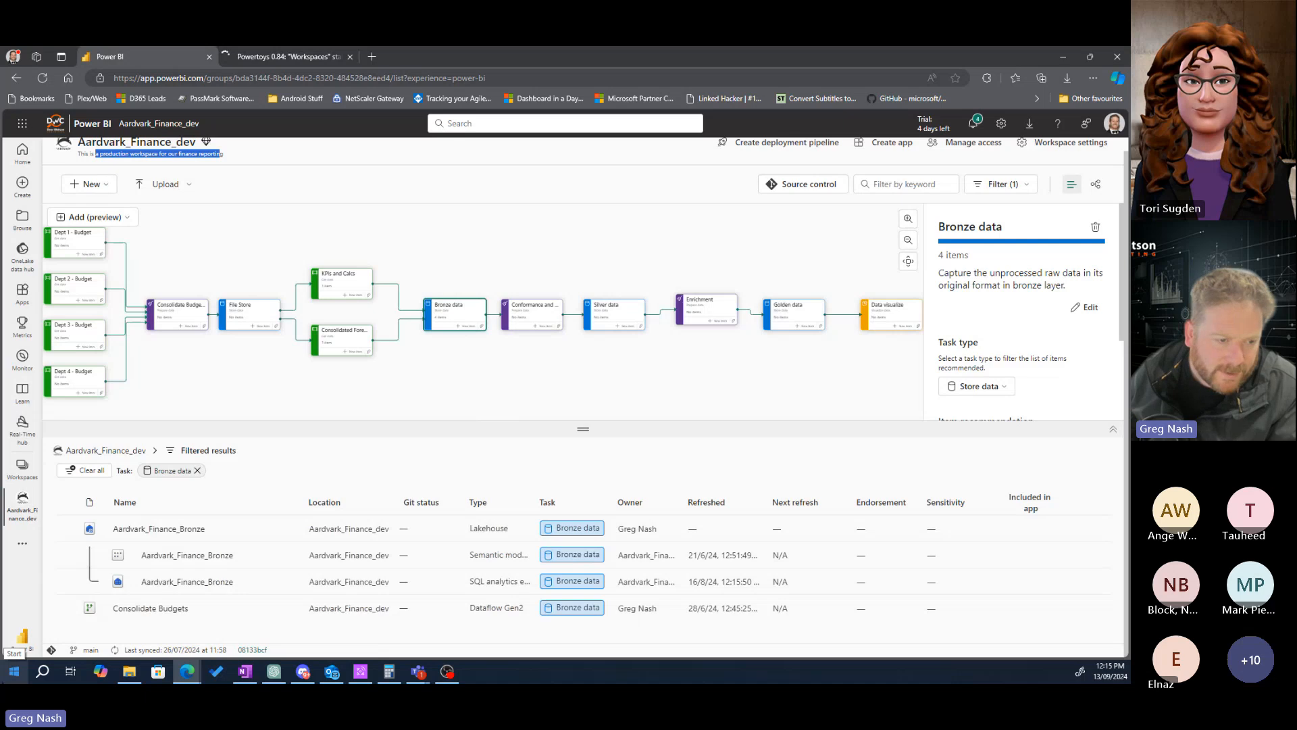
click(13, 671)
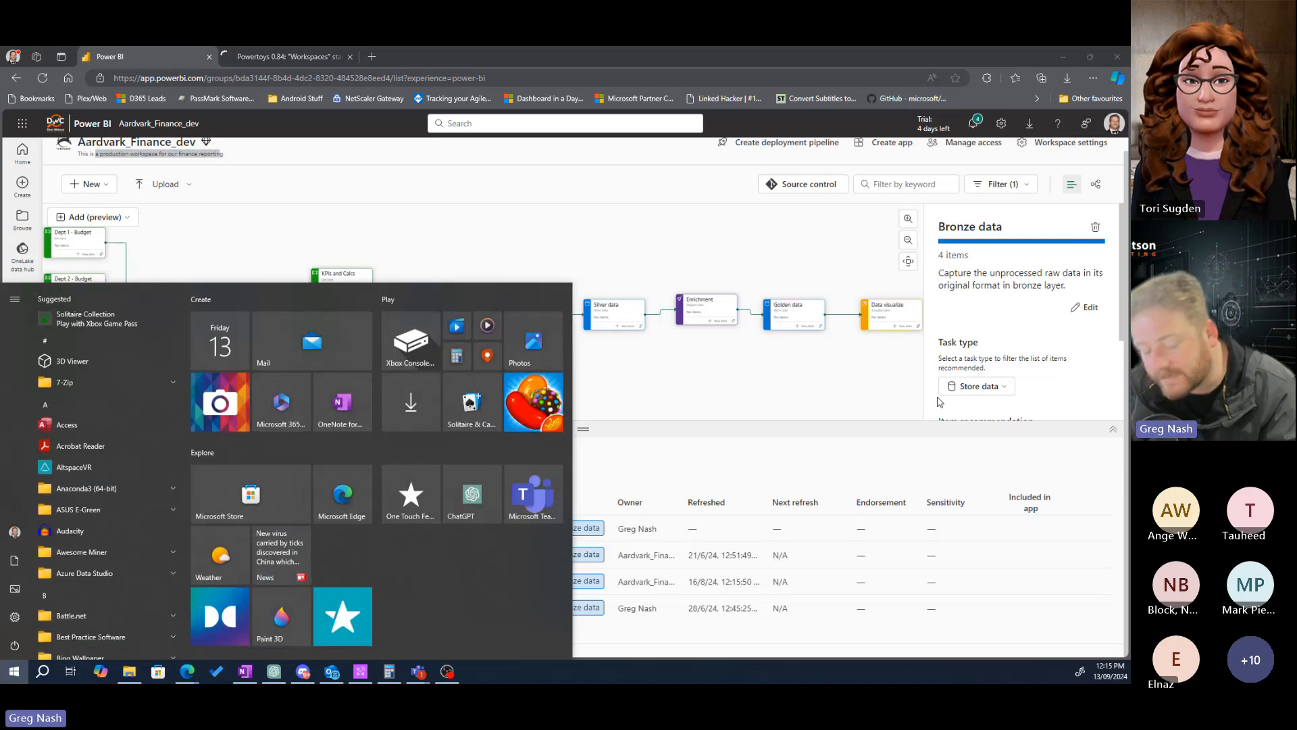
text(power)
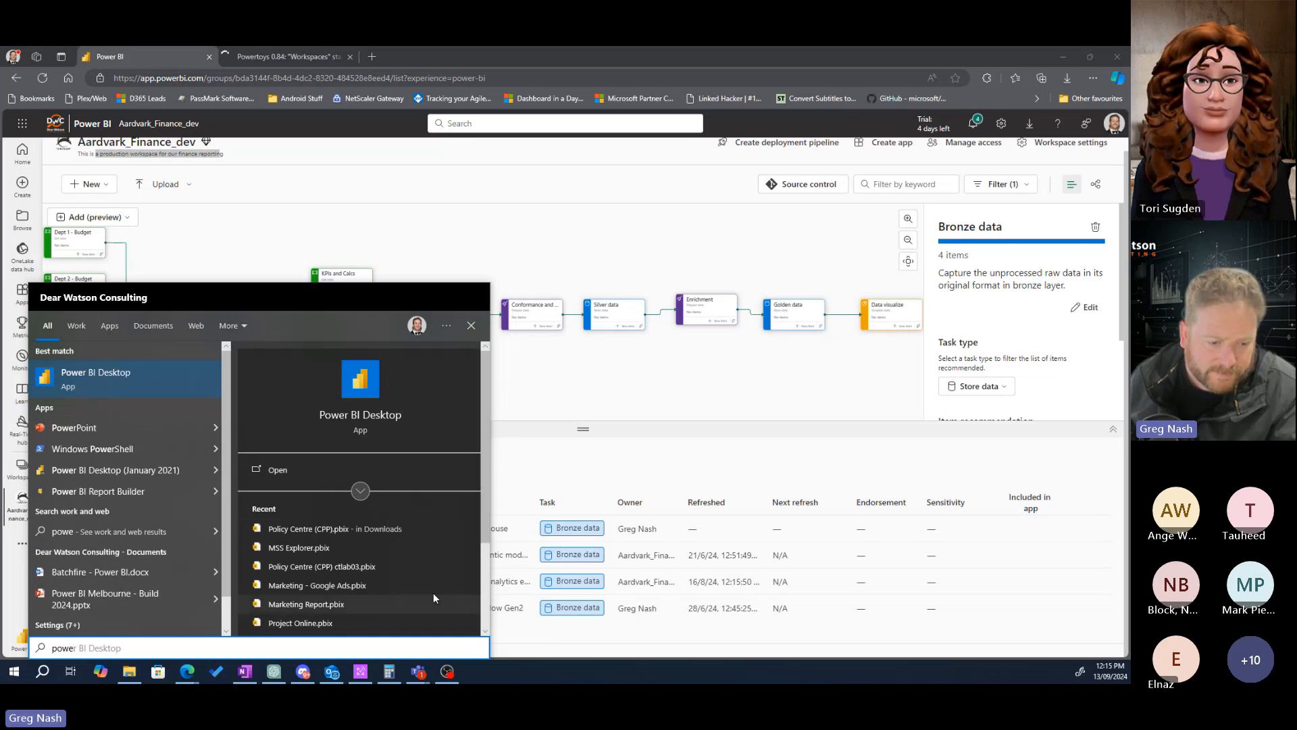
scroll(433, 588, down, 2)
scroll(397, 581, up, 1)
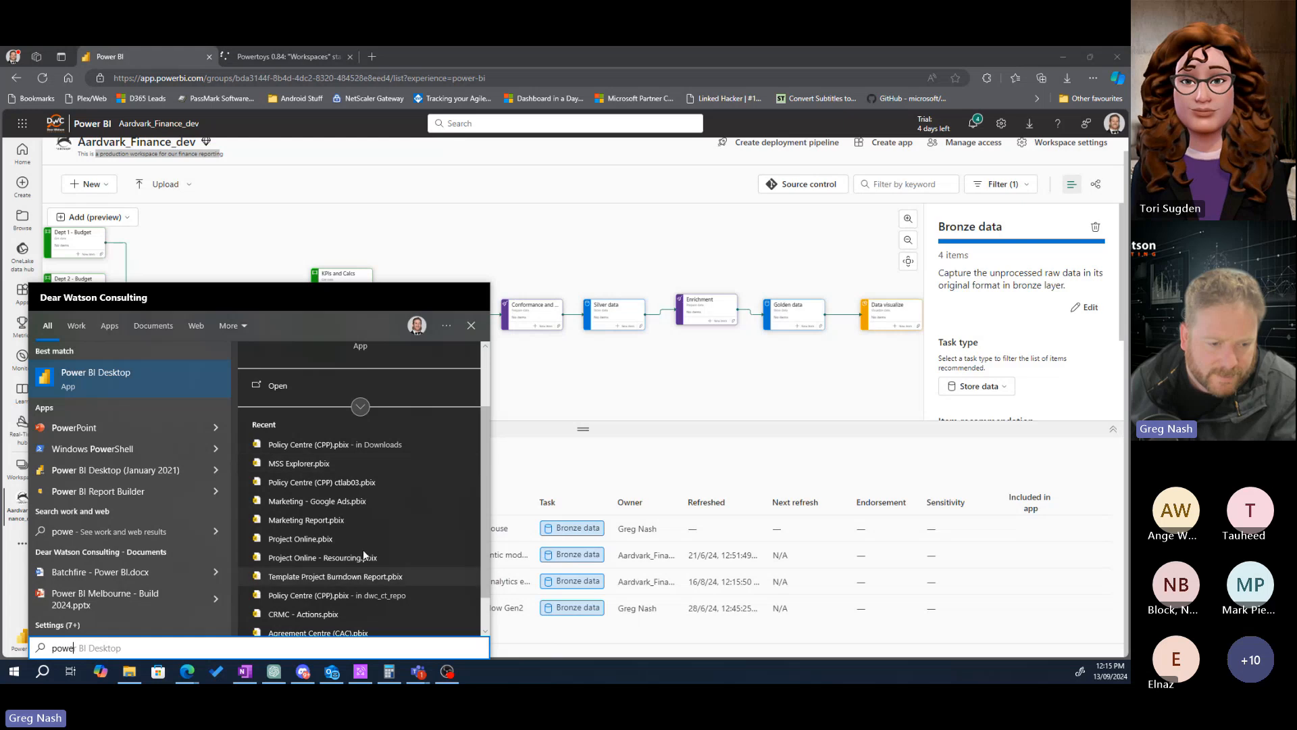
scroll(412, 452, down, 1)
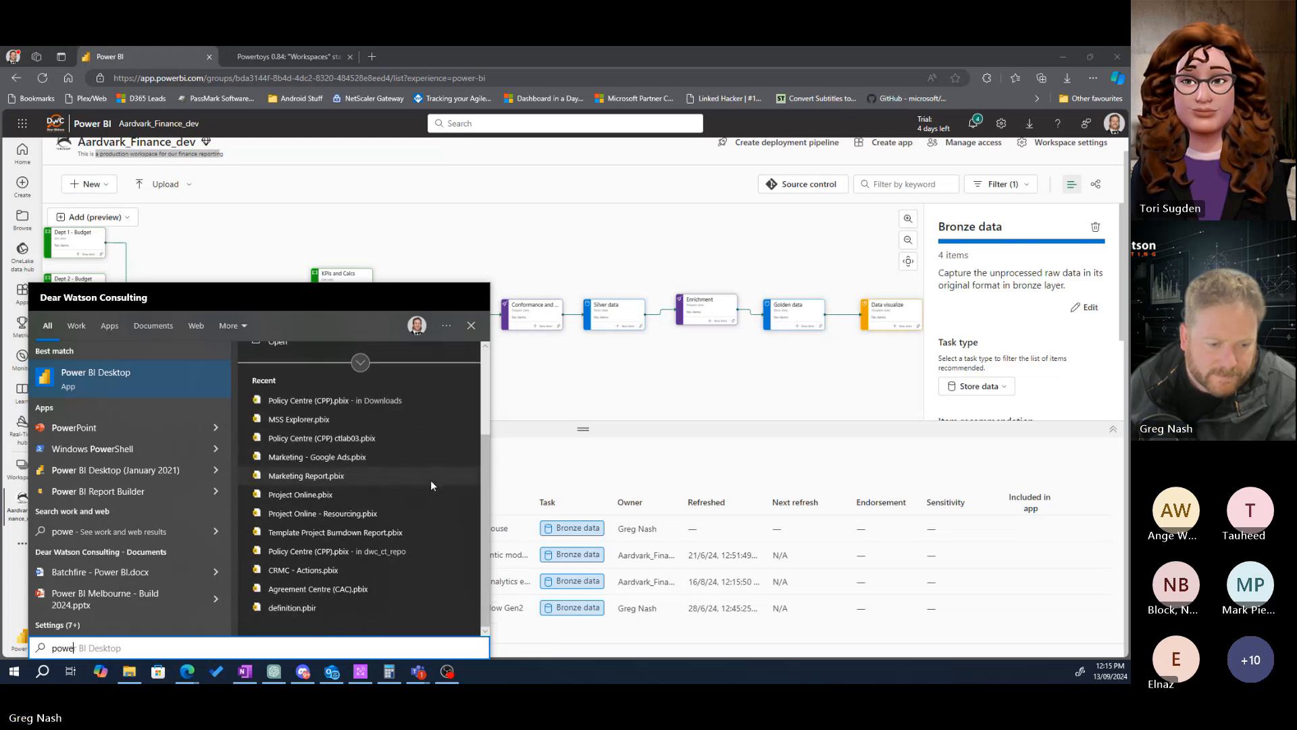
scroll(378, 505, up, 3)
click(223, 255)
- Clear the Bronze data task filter and open File Explorer, moving its window off the shared screen
click(216, 337)
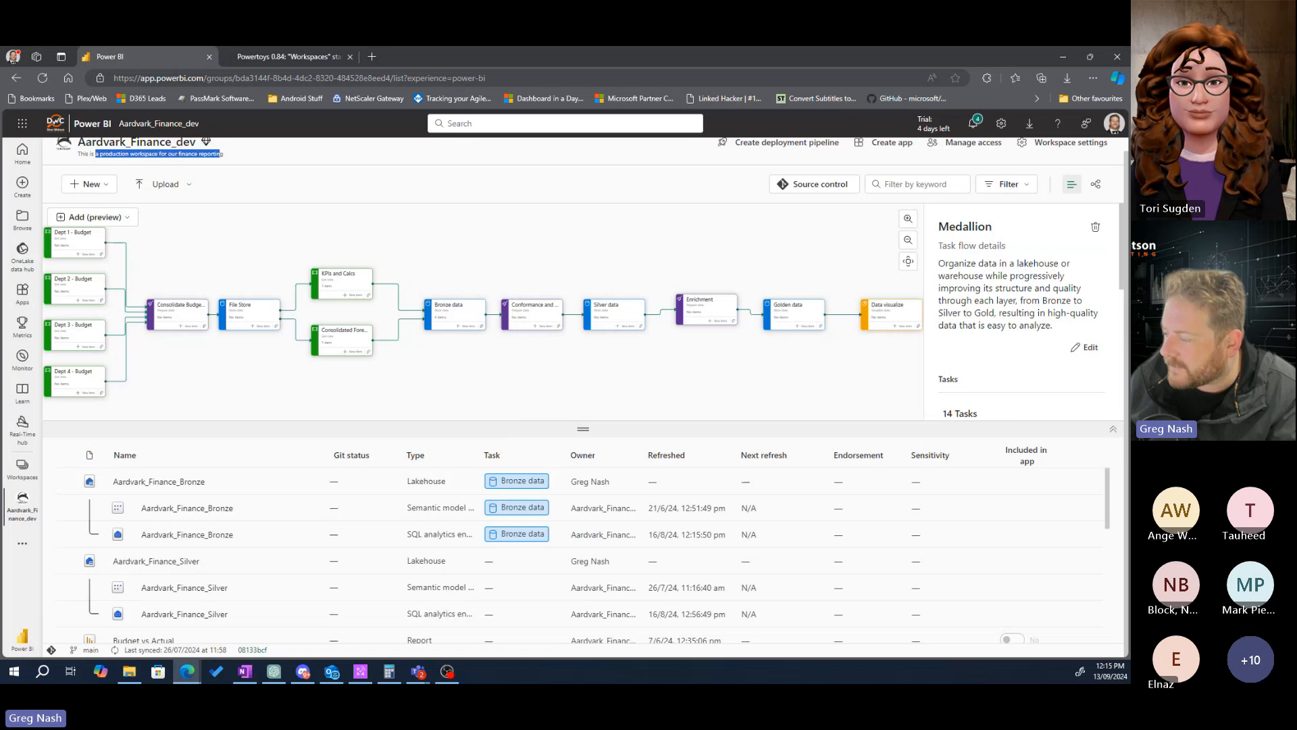
click(129, 671)
drag(441, 51, 1, 51)
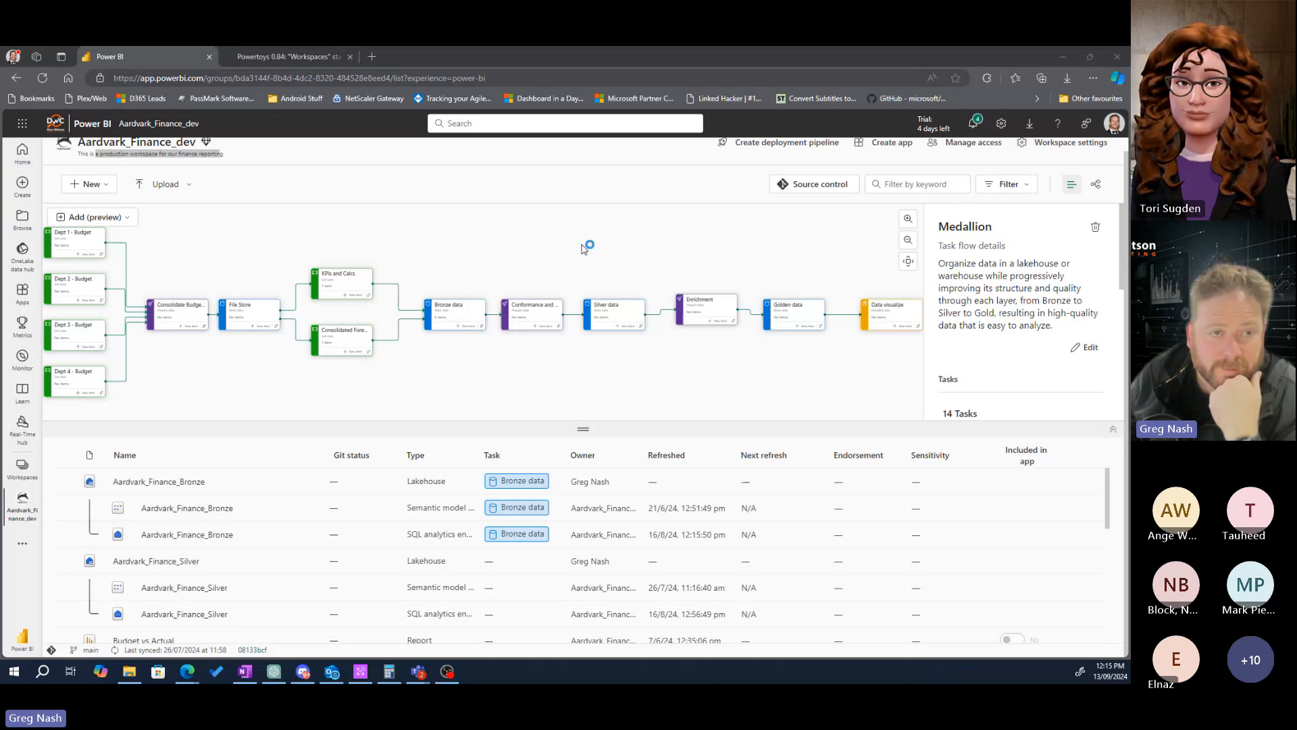
- Go back to the Powertoys 0.84 article and read its sections on getting started and updating Powertoys
click(311, 60)
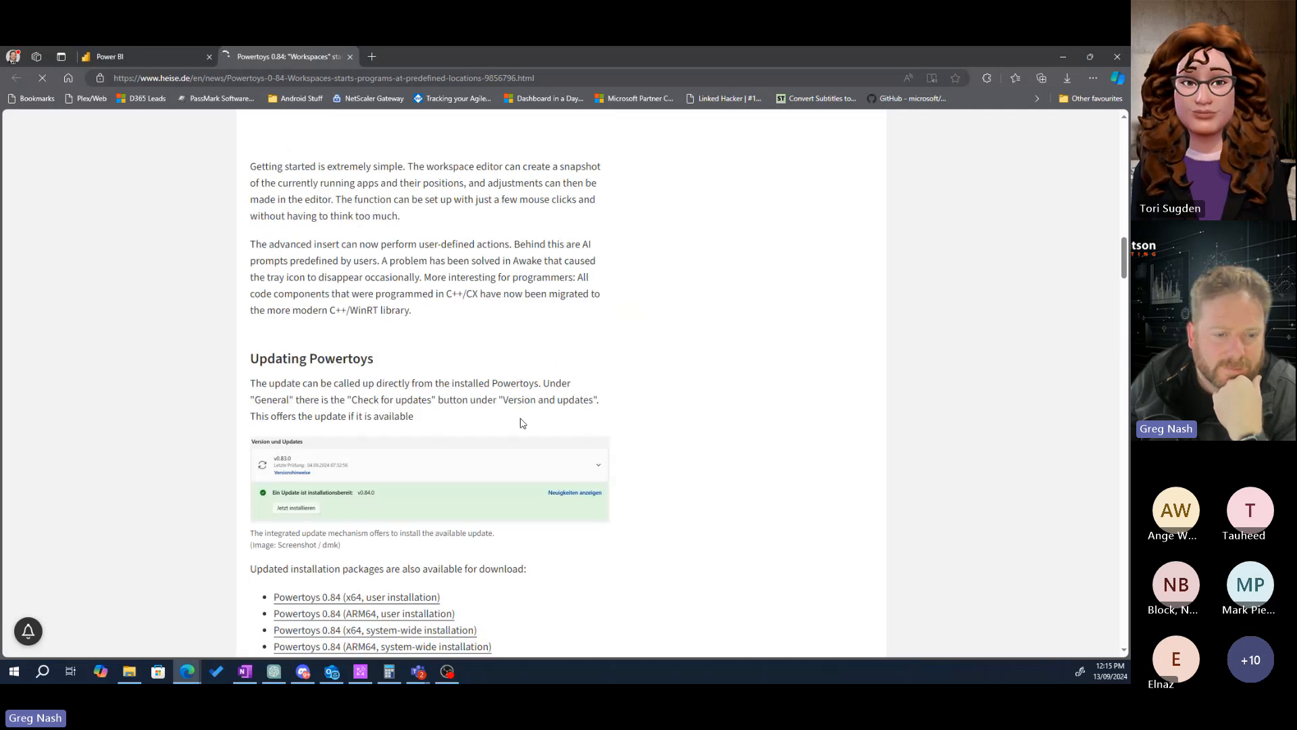
scroll(669, 419, down, 4)
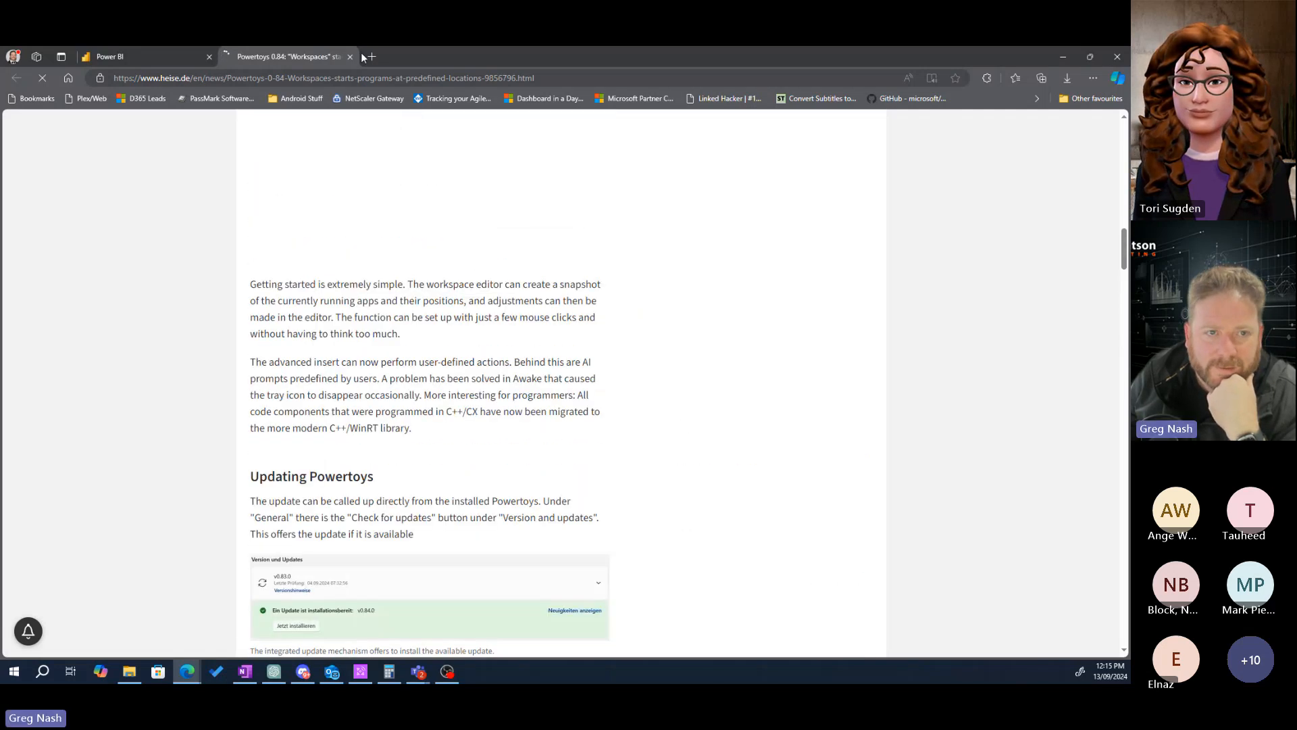
- Close the Powertoys article and bring up the ChatGPT conversation "Daily Routine of CFO" in a maximized window
click(350, 57)
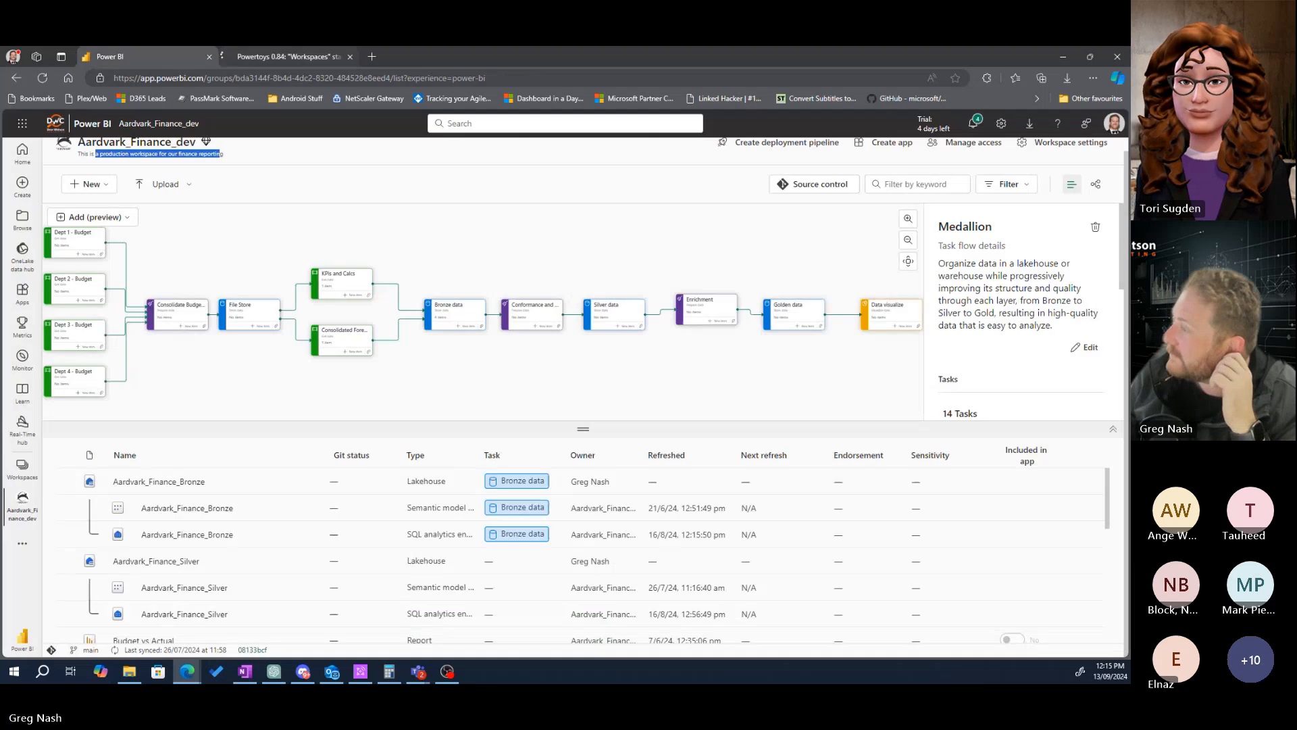
key(alt+Tab)
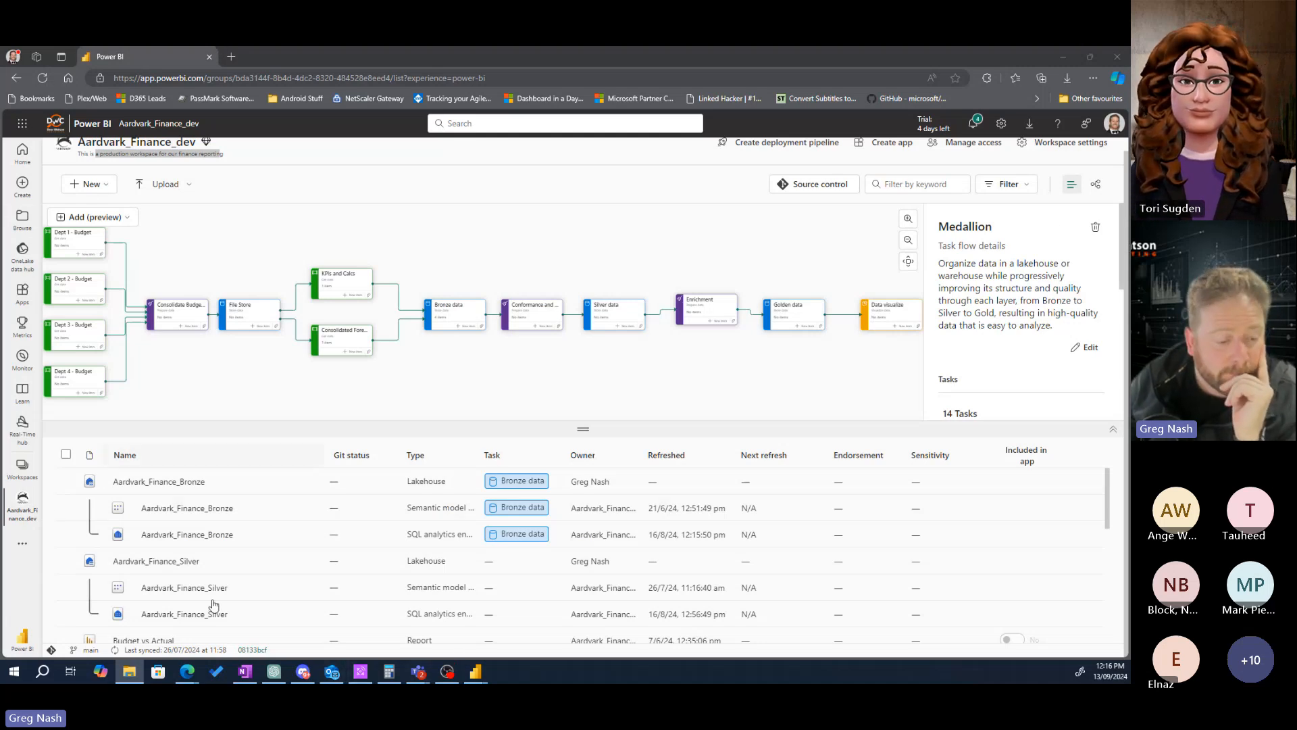
click(274, 673)
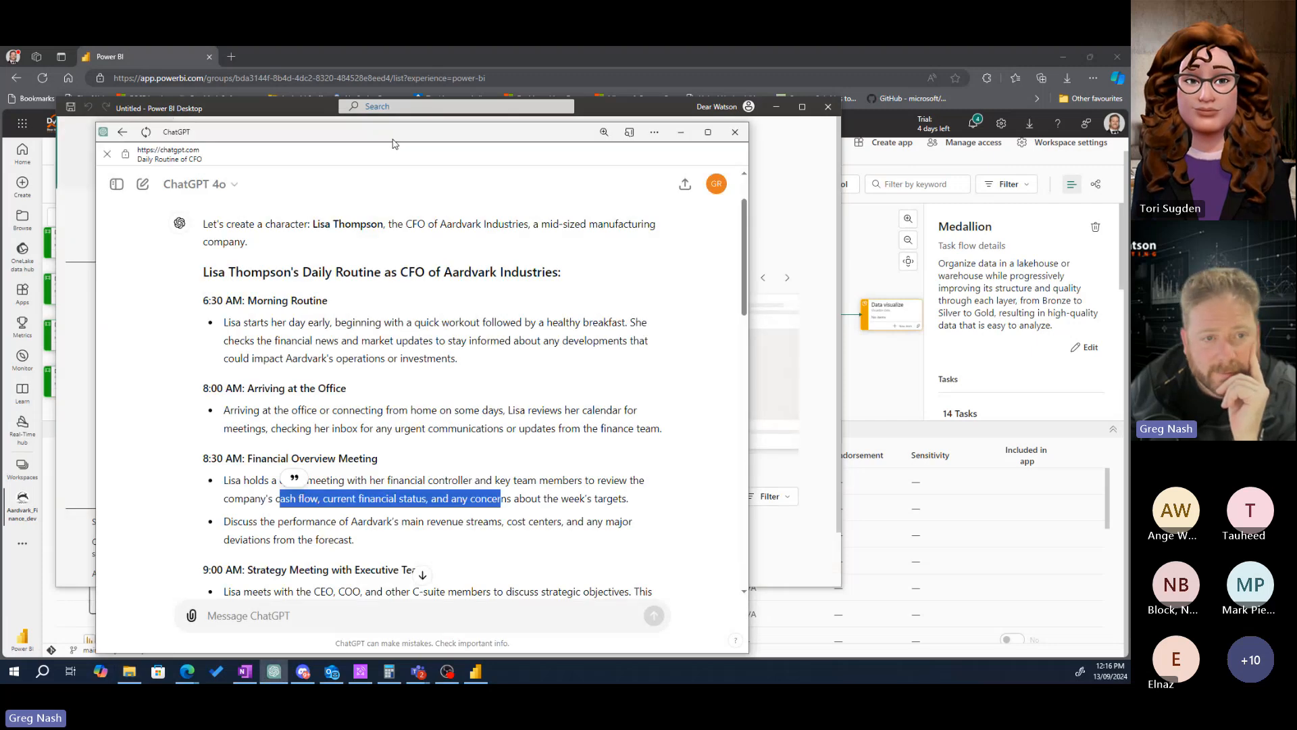
drag(393, 140, 454, 48)
click(489, 434)
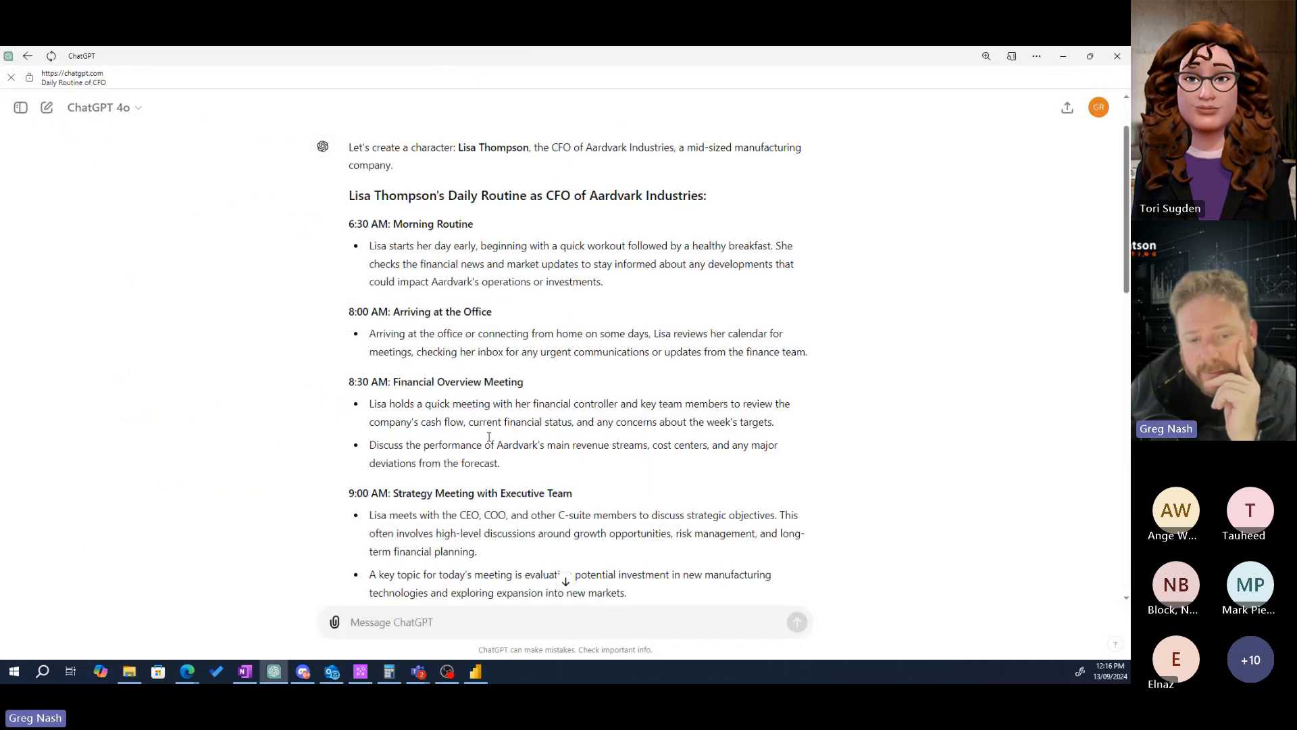
- Highlight parts of the 8:30 AM Financial Overview Meeting item, ending with the passage about concerns over the week's targets
drag(370, 400, 705, 424)
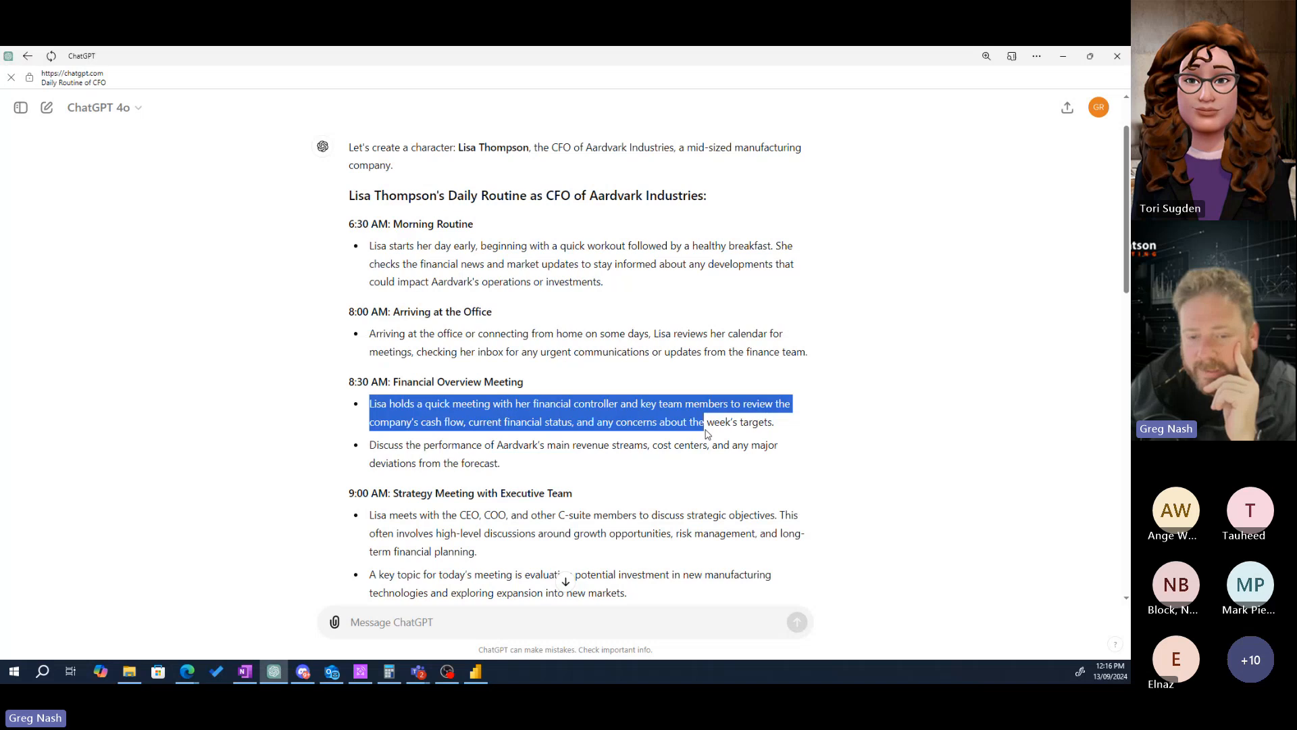
click(598, 472)
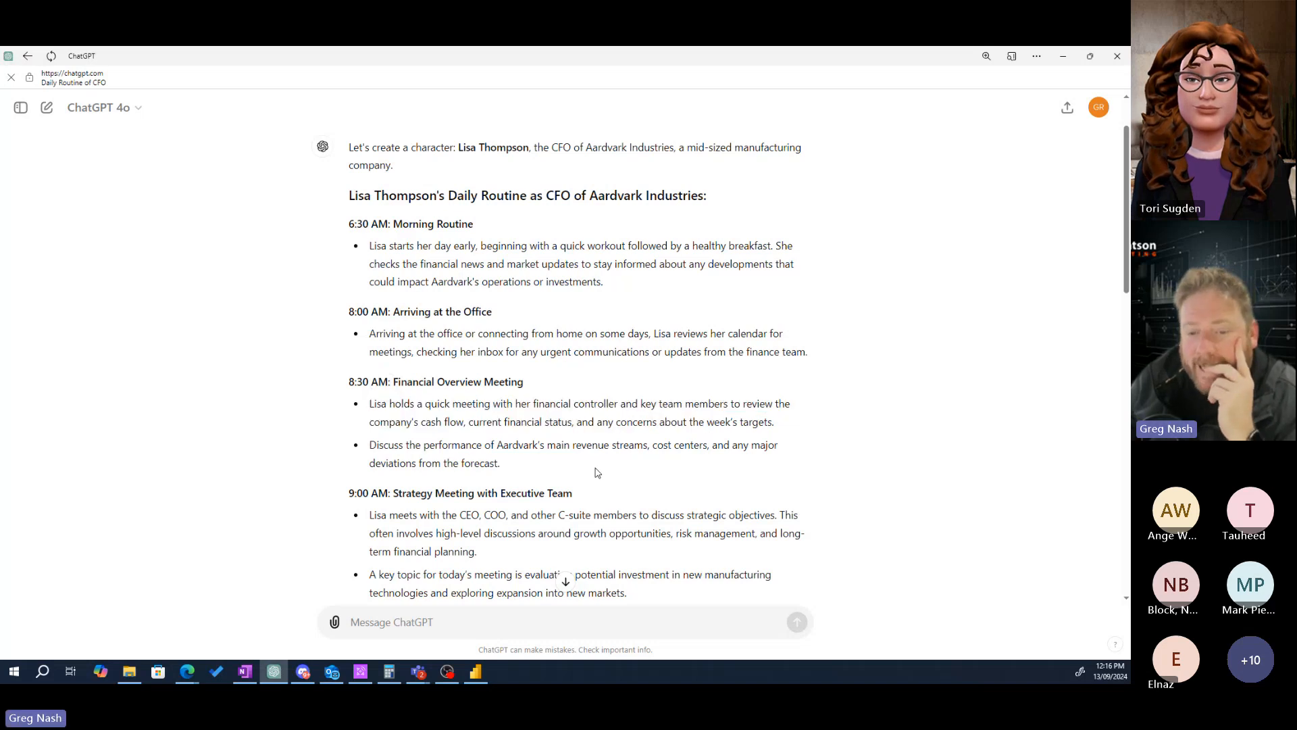
drag(425, 404, 731, 404)
click(439, 427)
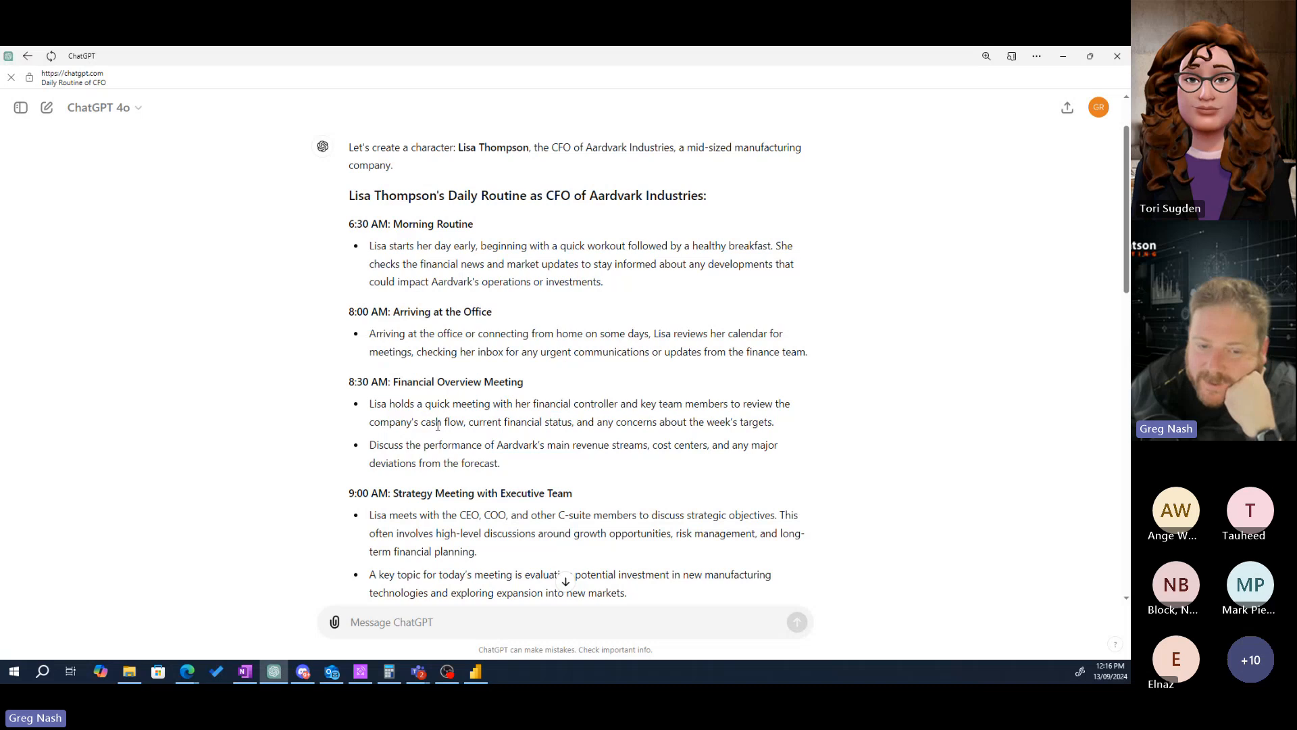
drag(418, 421, 769, 423)
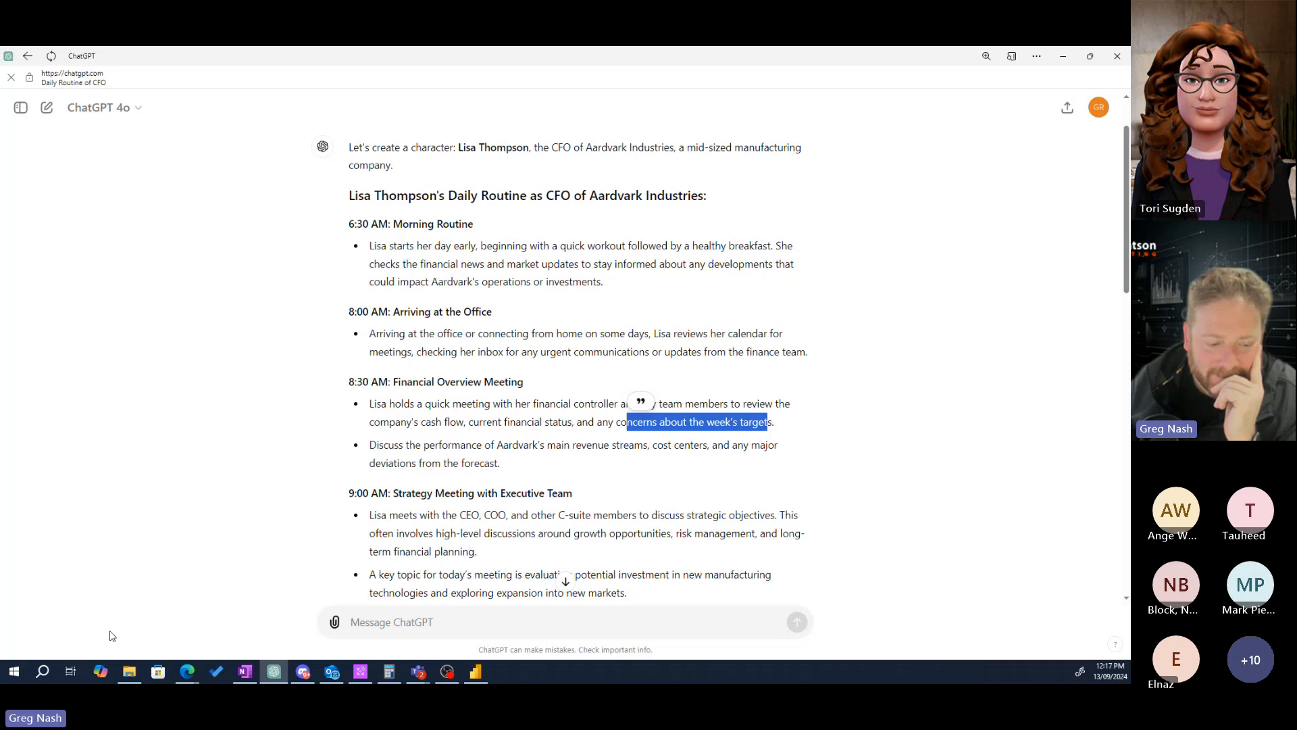
- Switch to Power BI Desktop, move its window off the shared screen, and highlight "current financial status" in the CFO's 8:30 AM meeting item
mouse_move(480, 677)
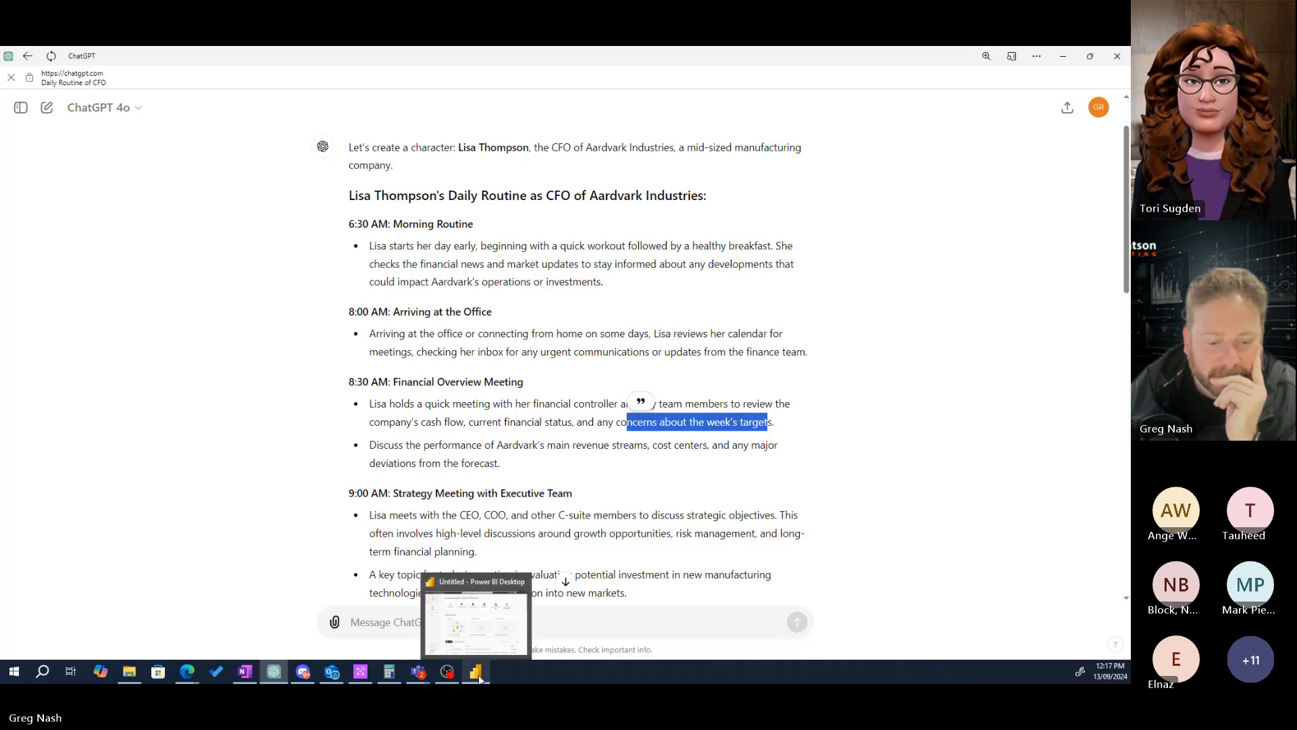
click(477, 673)
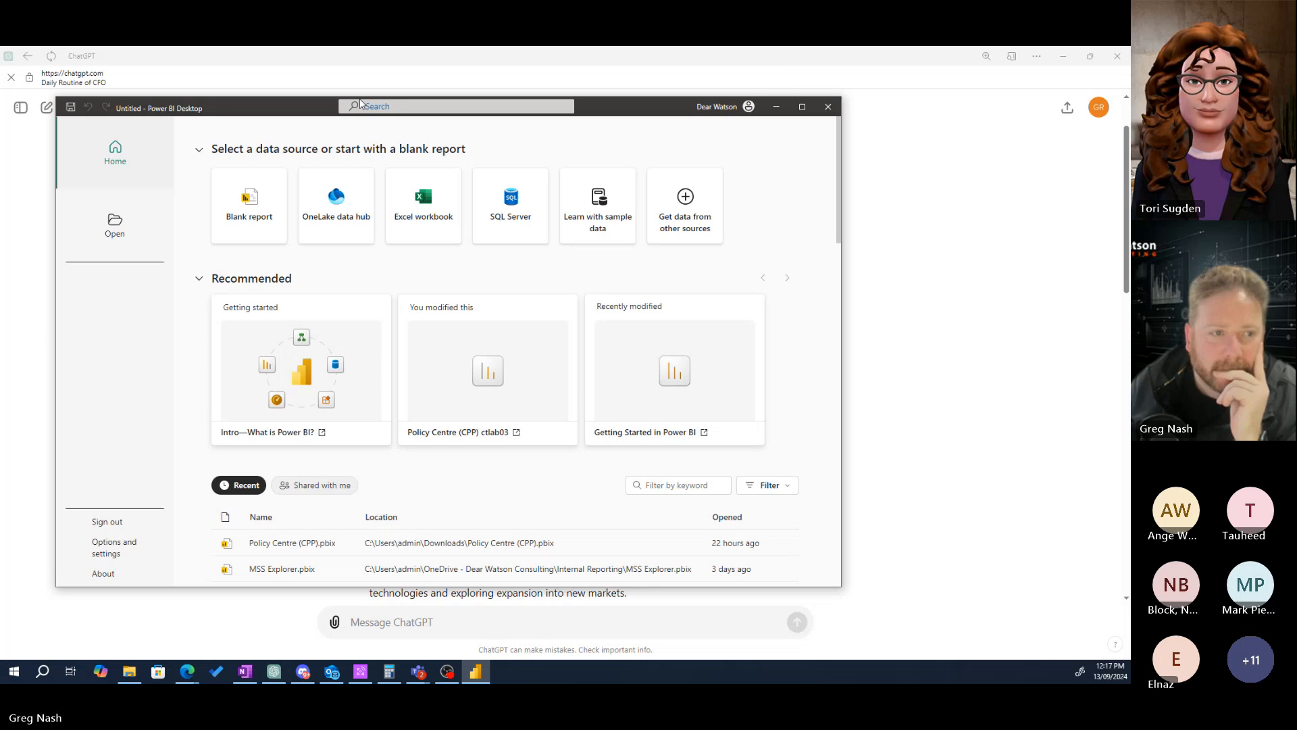
drag(234, 108, 1287, 64)
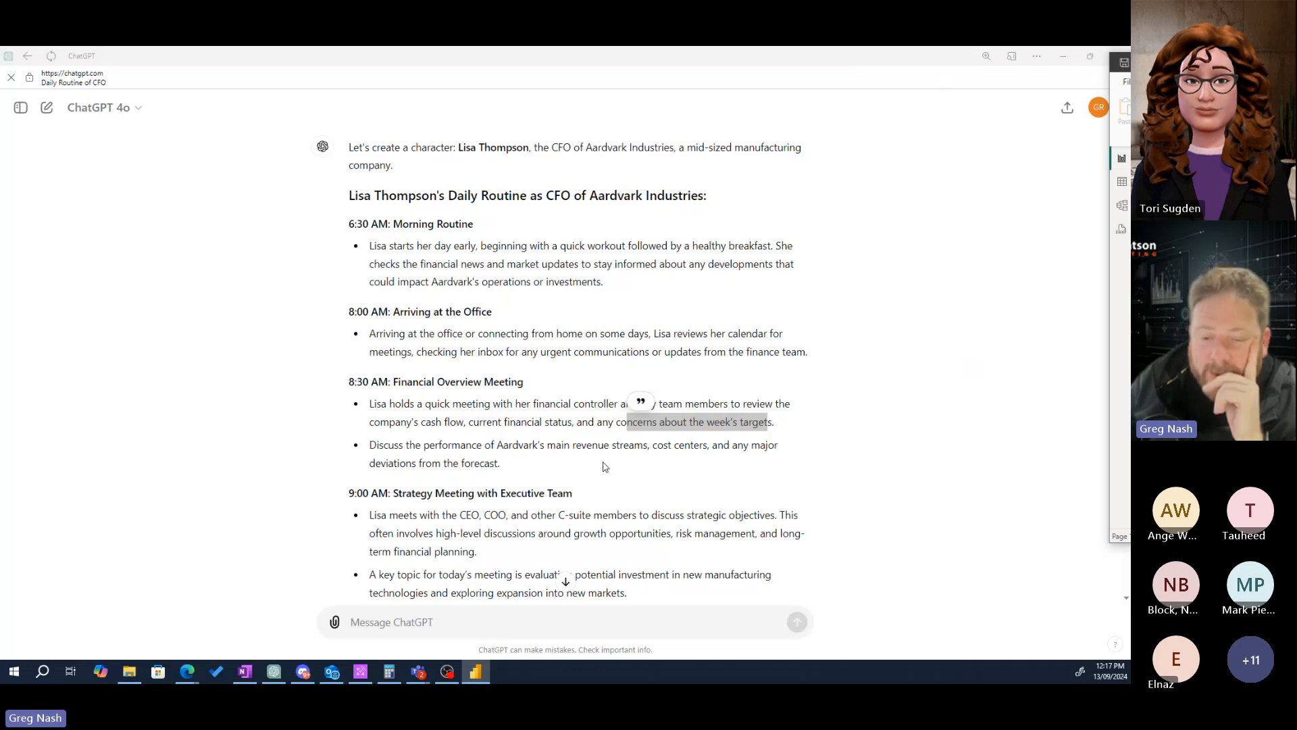
click(415, 424)
drag(379, 423, 574, 424)
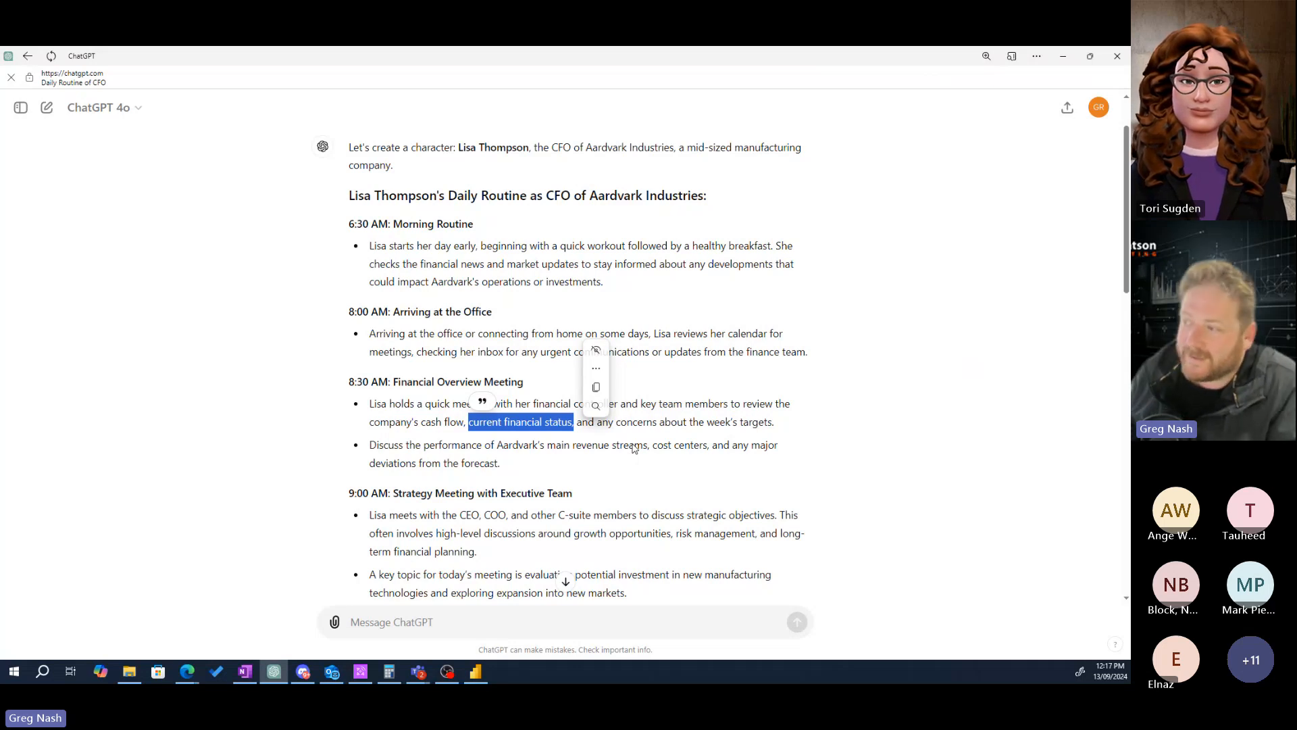
- Bring the "Income Statement - Profit and Loss" report in Power BI Desktop onto the shared screen and show its CashFlow and Balance Sheet pages
key(alt+Tab)
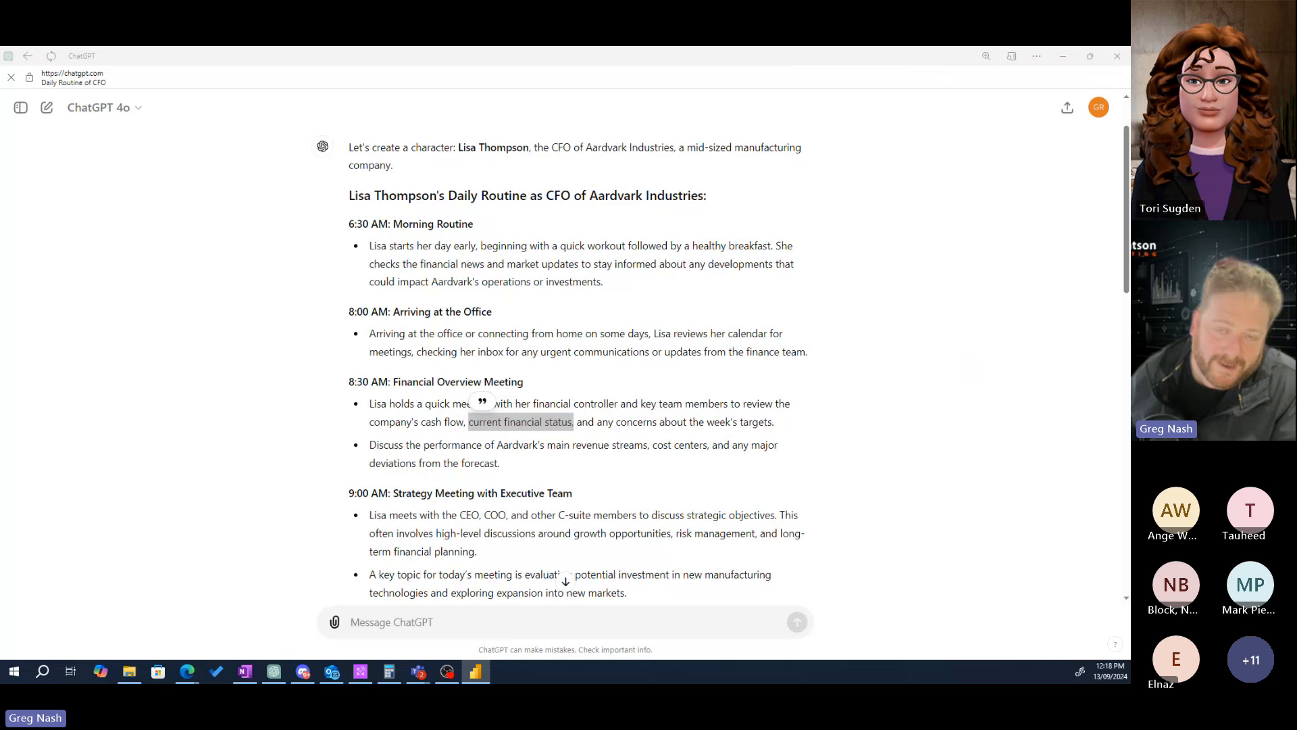
mouse_move(1131, 143)
mouse_down()
mouse_move(1081, 143)
mouse_move(1130, 143)
mouse_up()
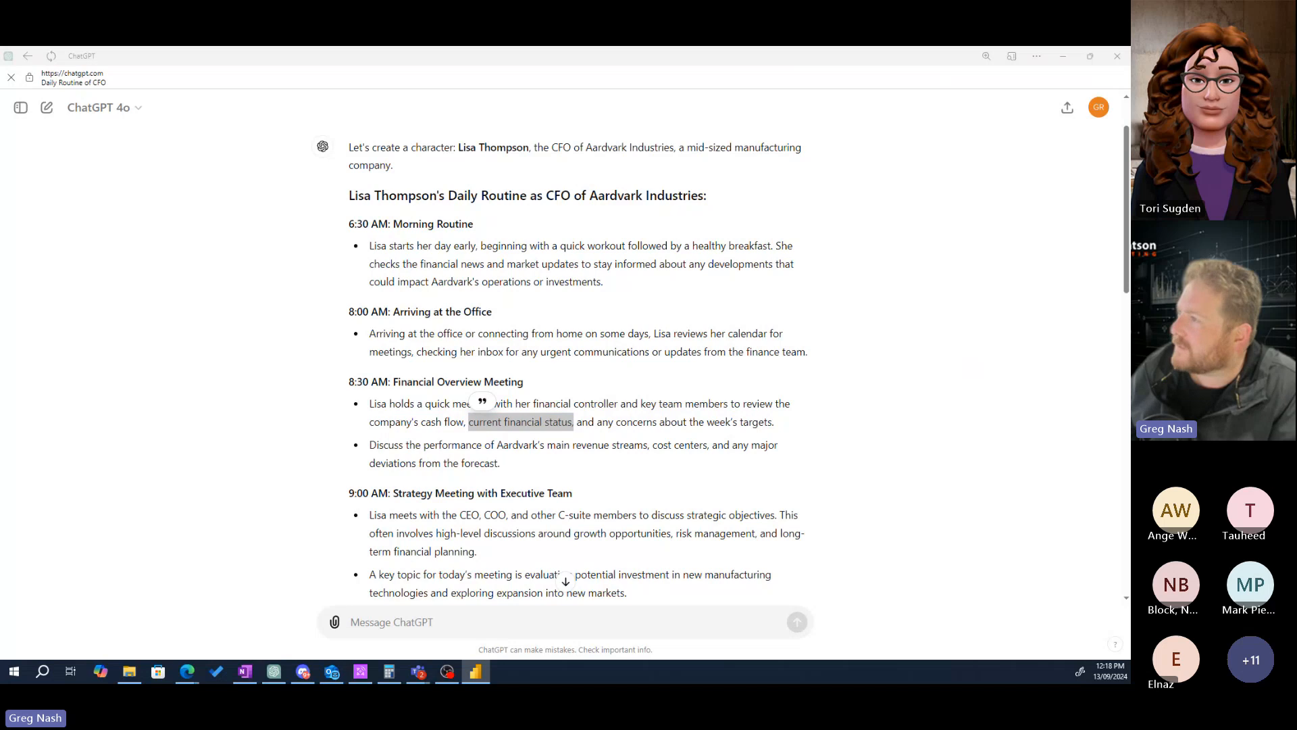
drag(1130, 128, 649, 47)
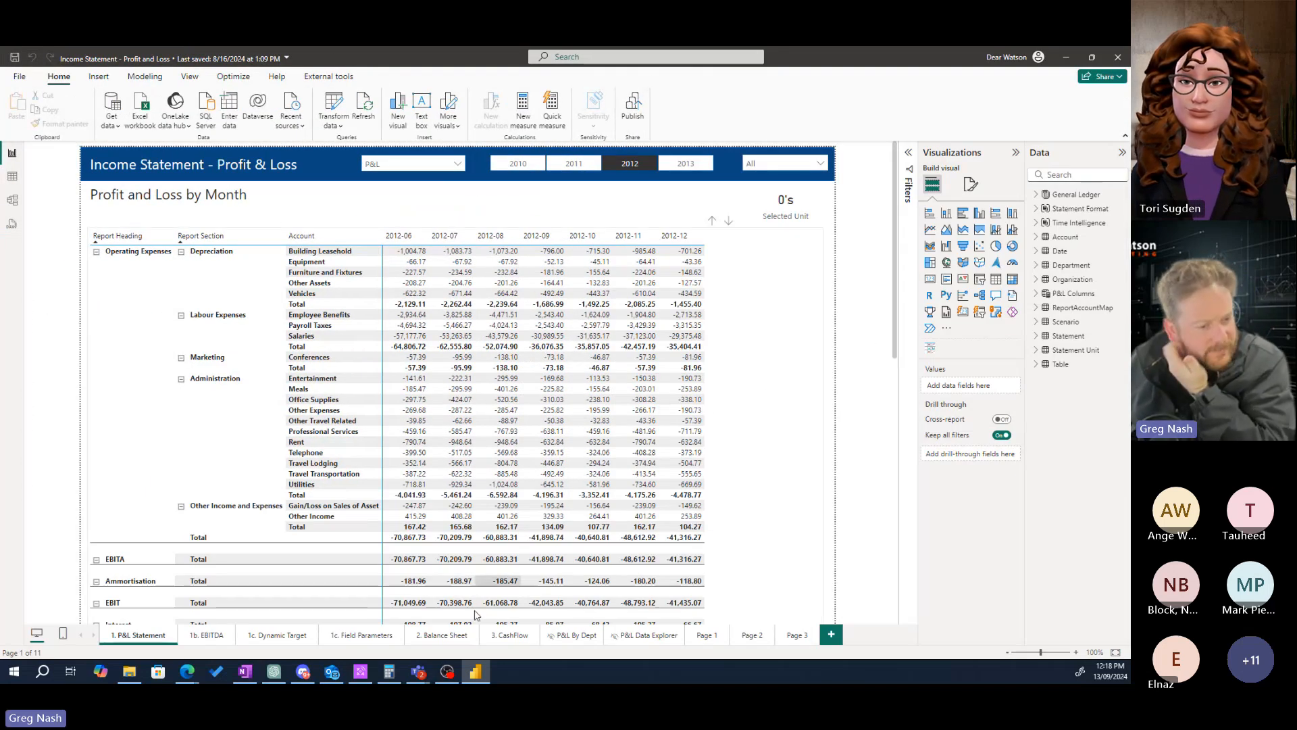
click(500, 635)
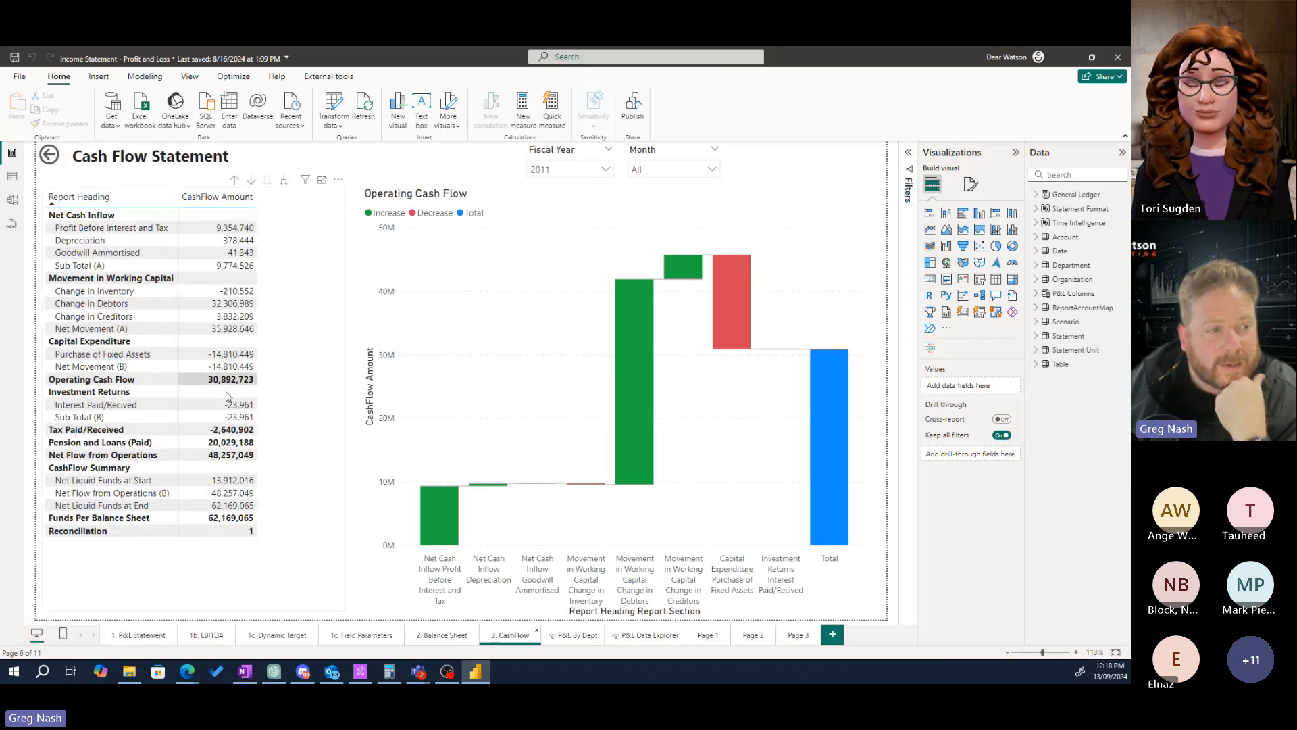
click(446, 635)
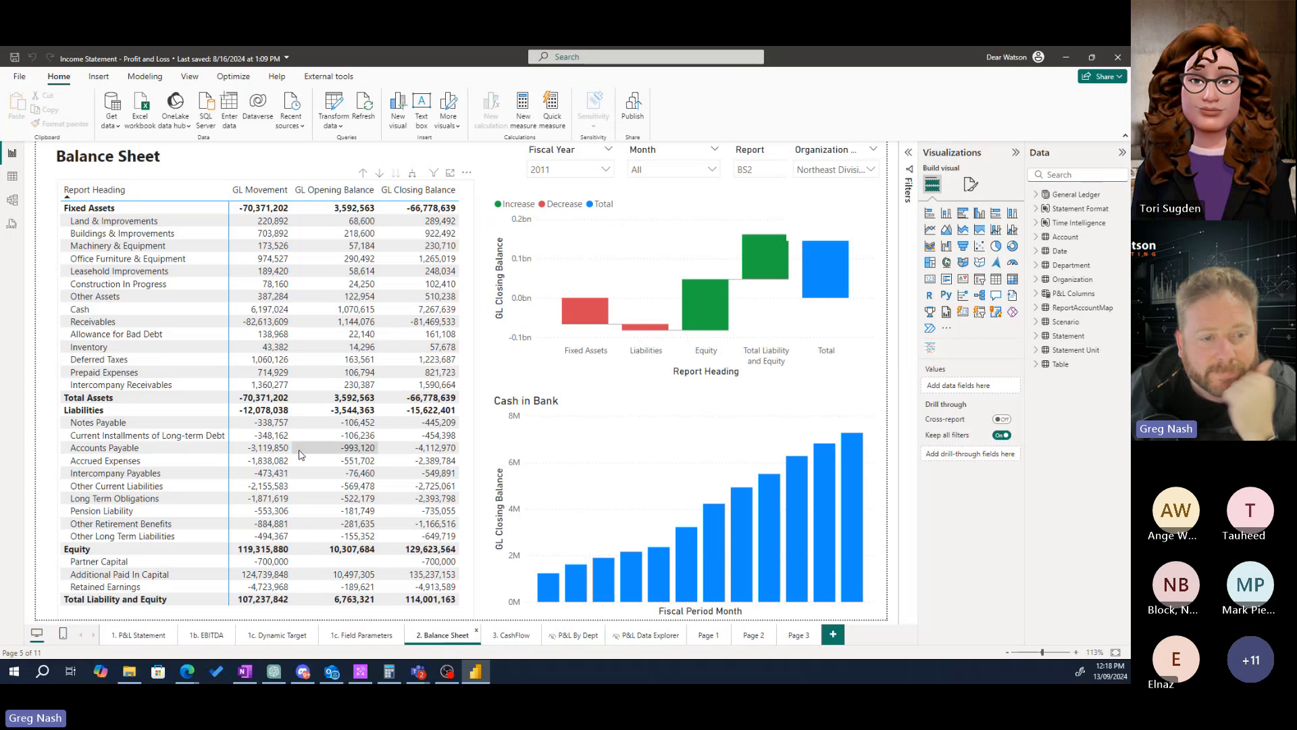
- Open the report's semantic model diagram and magnify the area around the ReportAccountMap and Statement tables
click(8, 225)
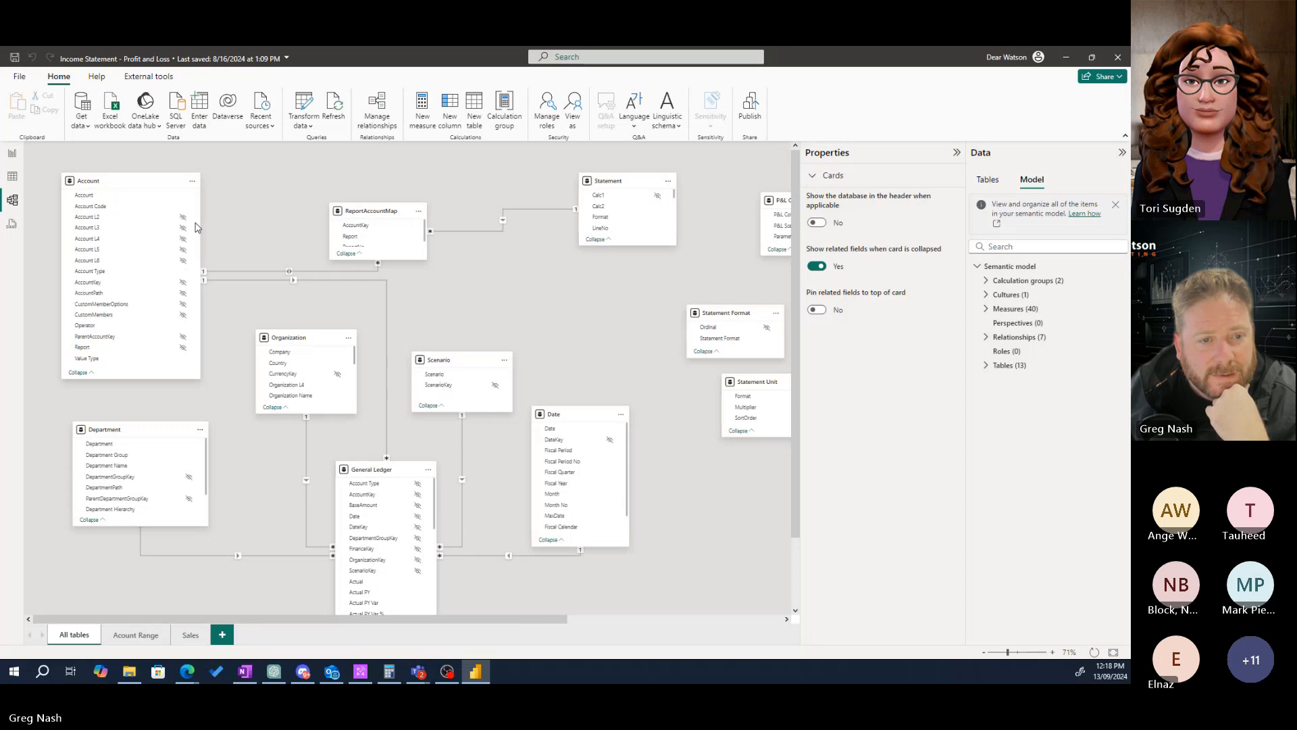
scroll(635, 326, down, 1)
scroll(635, 326, up, 1)
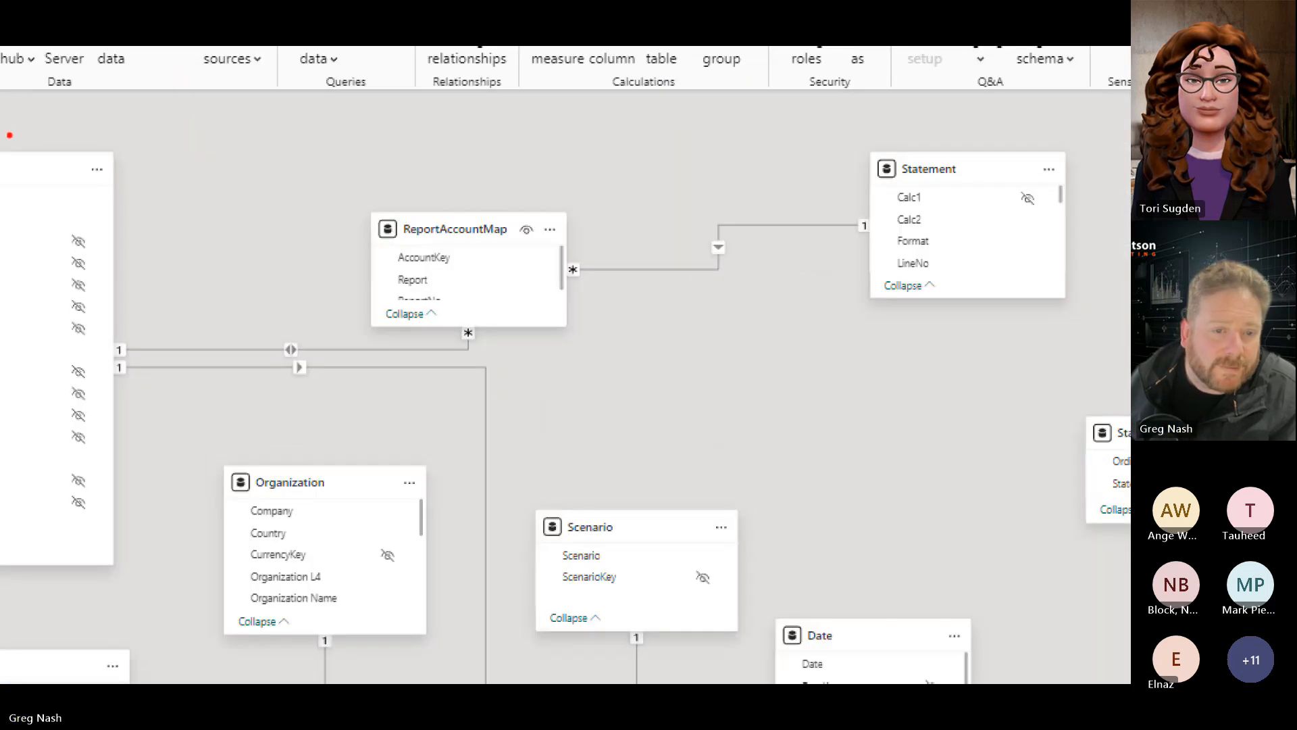
mouse_move(2, 139)
mouse_down()
mouse_move(1027, 371)
mouse_move(1035, 393)
mouse_up()
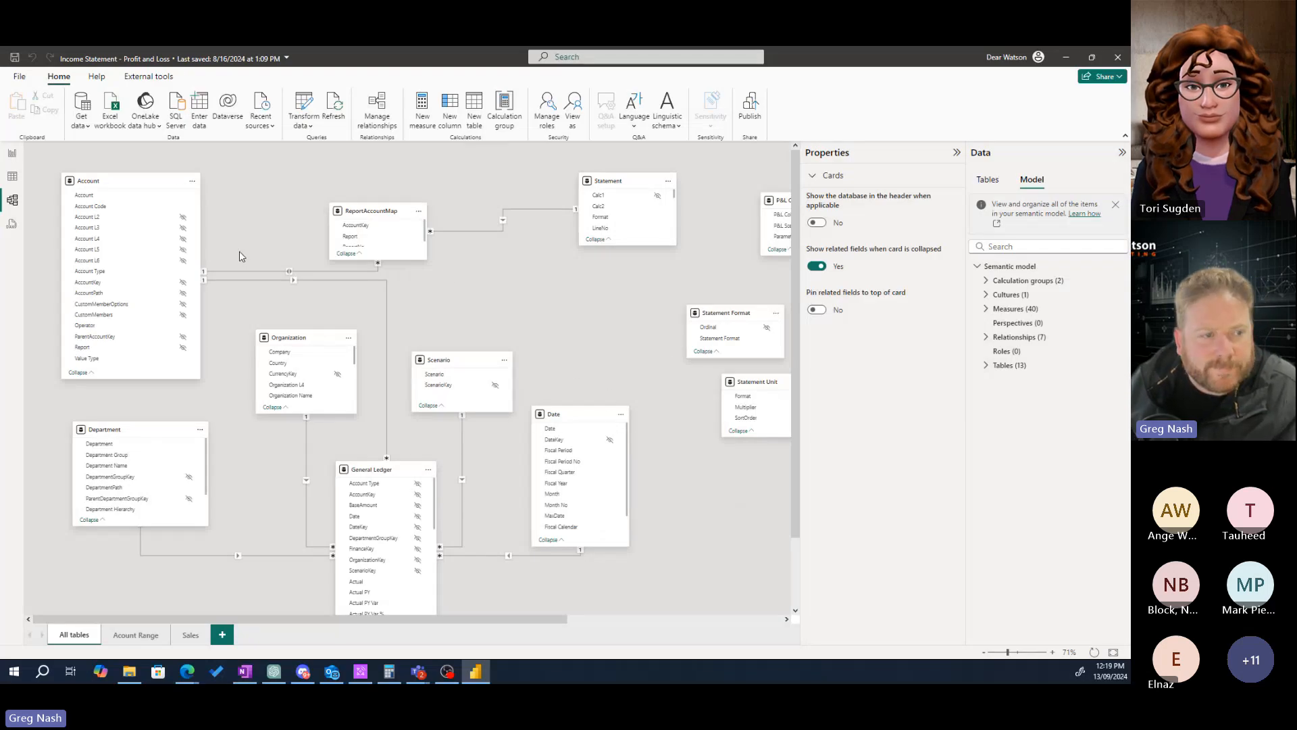
- Select the General Ledger table and outline it together with the Date, Organization and Scenario tables on the magnified diagram
scroll(458, 473, down, 1)
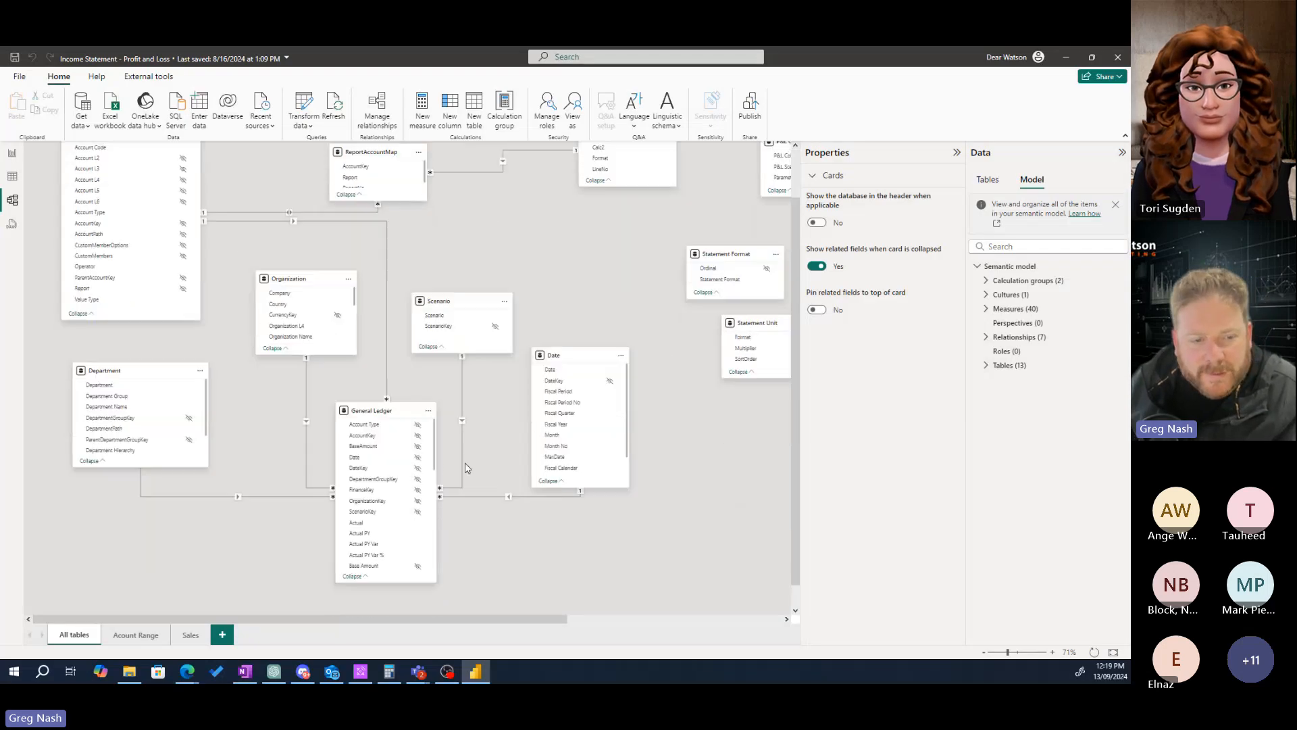
click(390, 410)
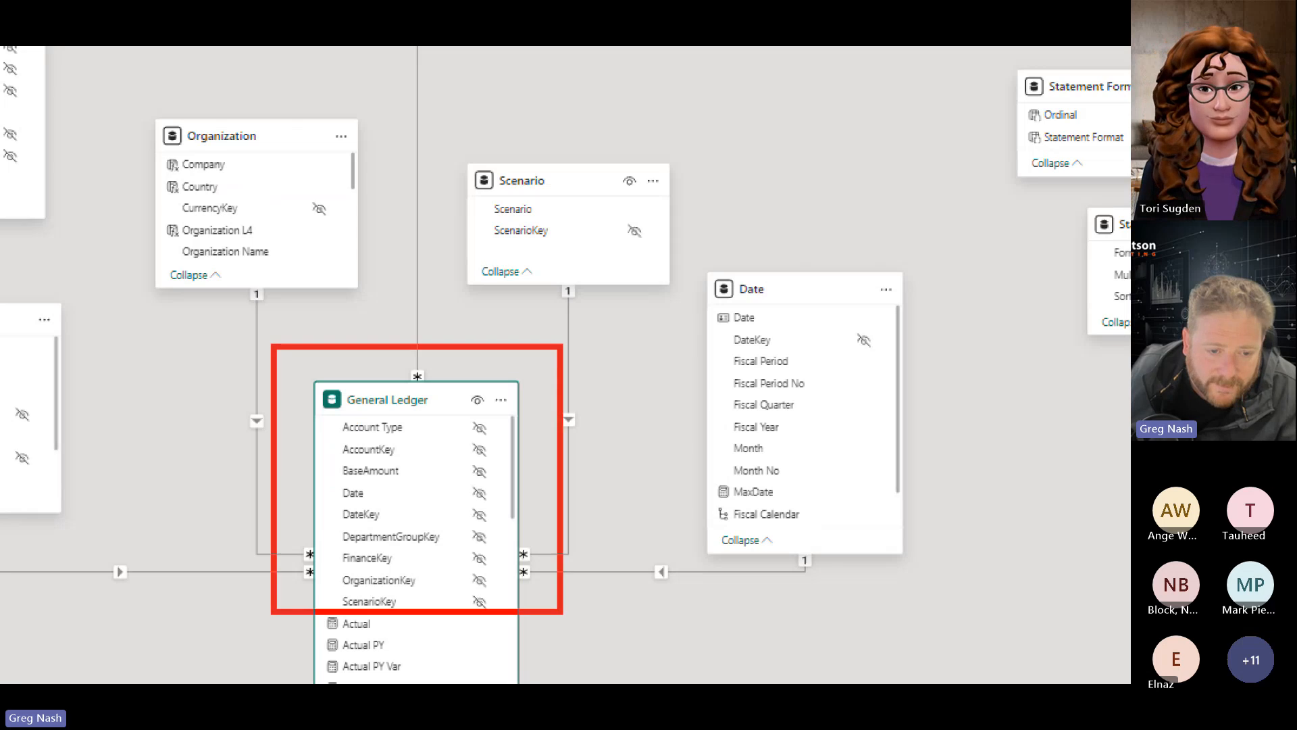
drag(671, 252, 920, 515)
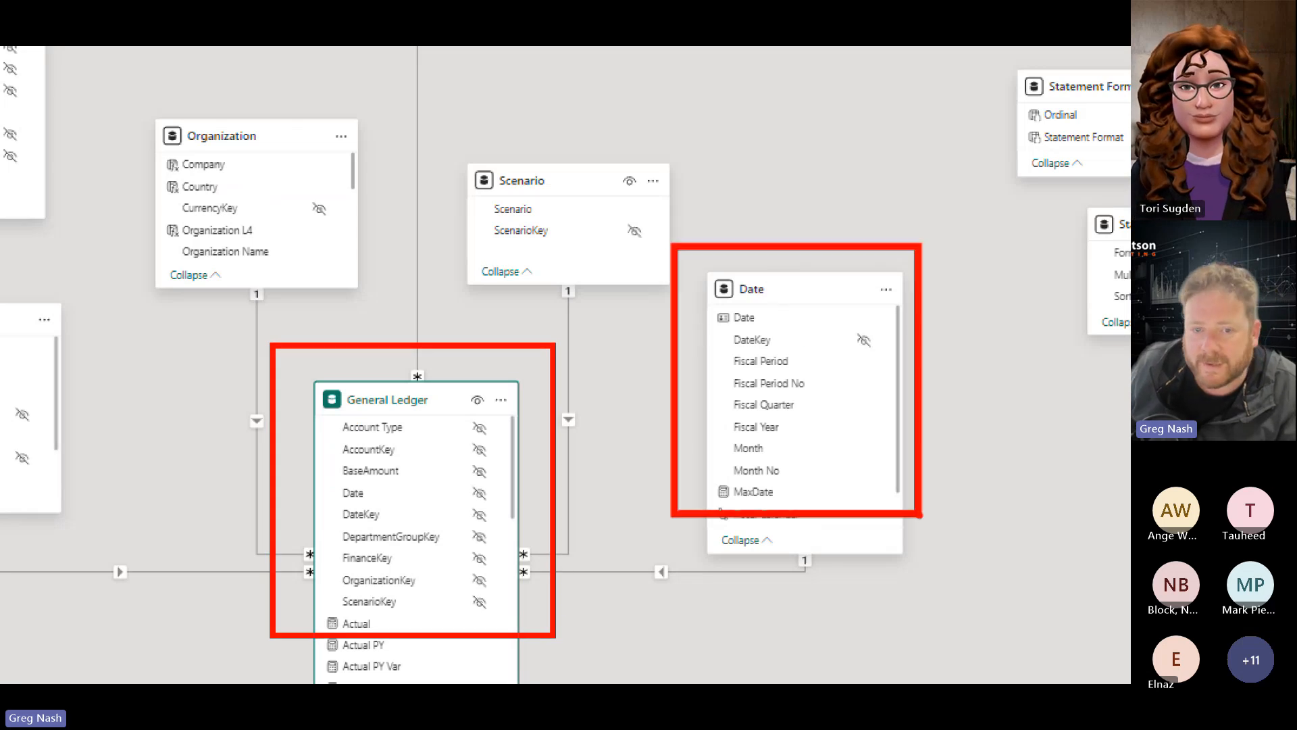
drag(111, 113, 335, 307)
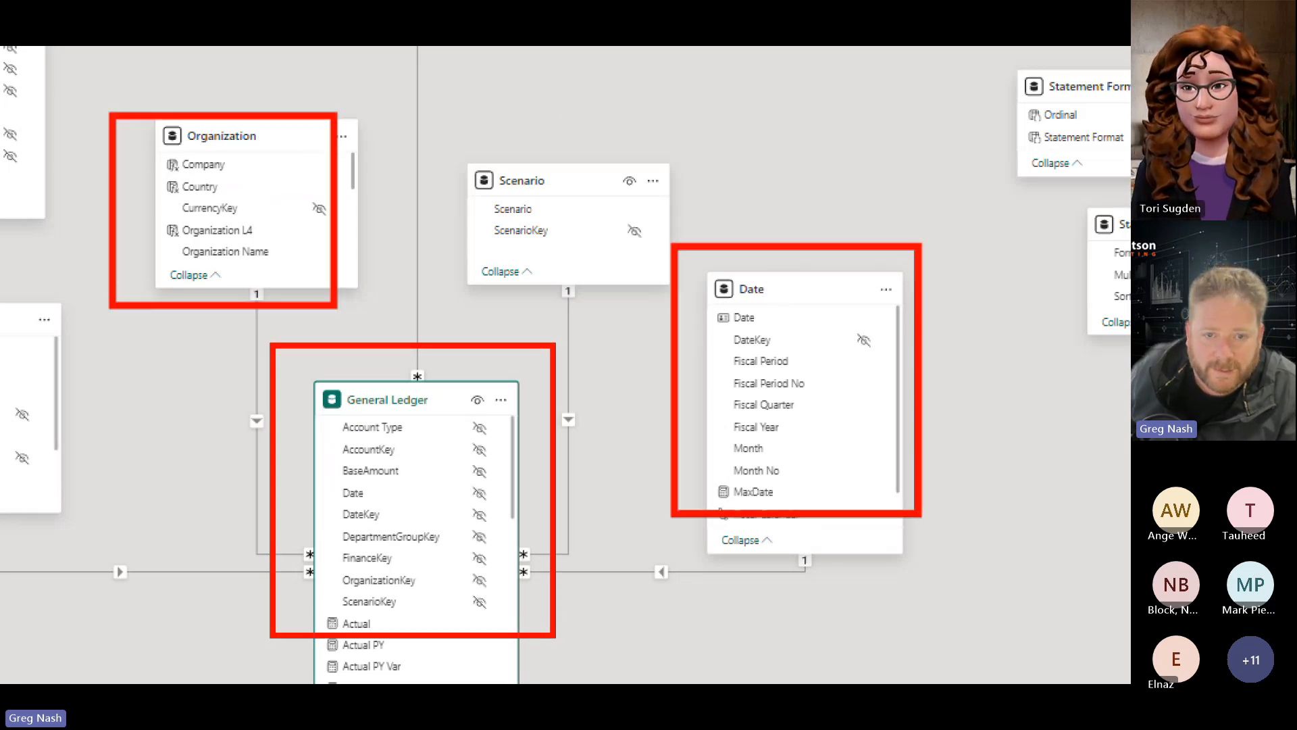
mouse_move(453, 121)
mouse_down()
mouse_move(562, 290)
mouse_move(626, 297)
mouse_up()
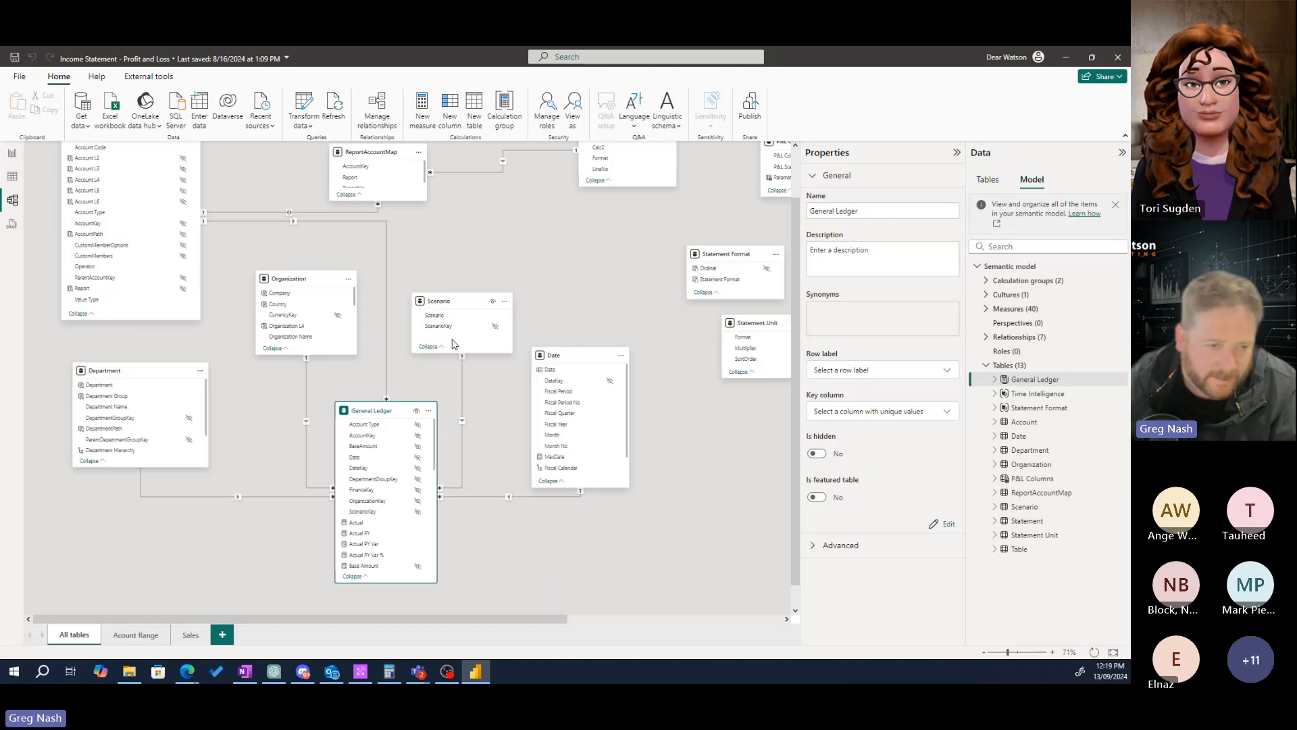
- Magnify the model diagram again and outline the Department, Organization, General Ledger and Date tables with red boxes
key(ctrl+1)
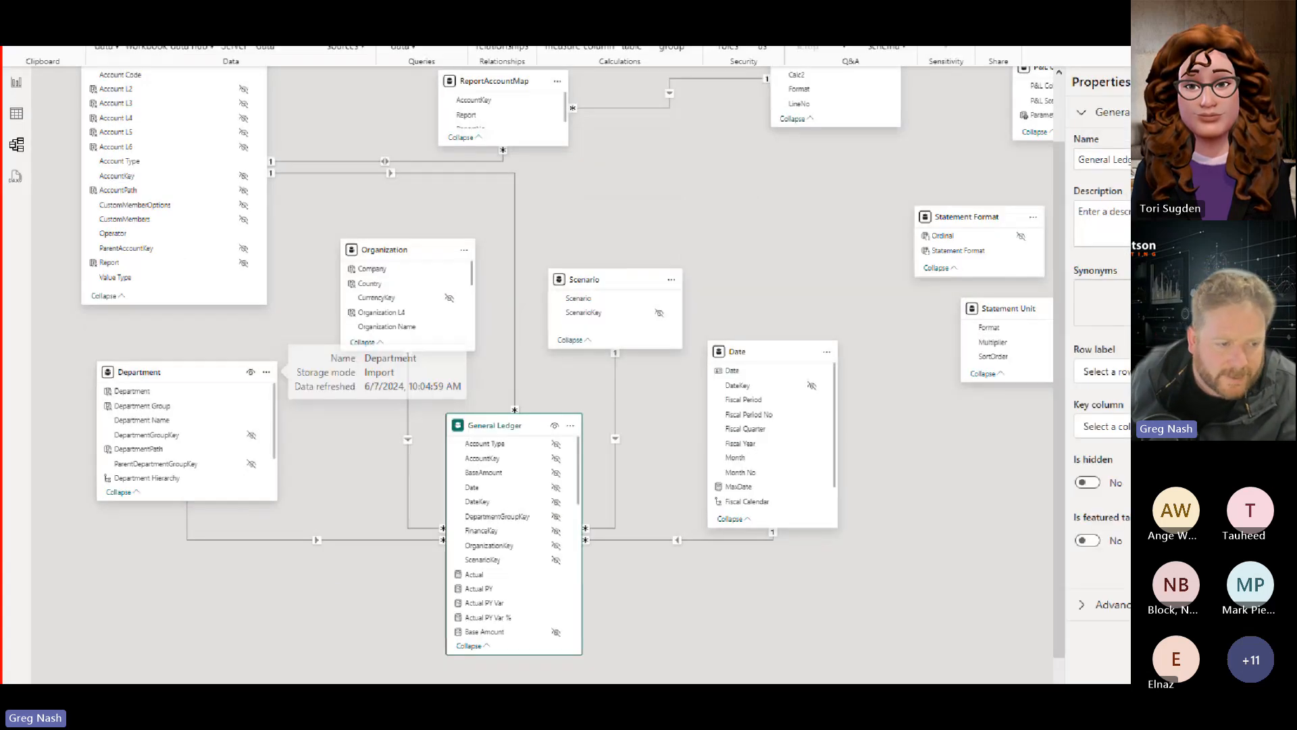
drag(64, 346, 444, 621)
drag(455, 128, 710, 369)
drag(571, 410, 885, 614)
mouse_move(1037, 306)
mouse_down()
mouse_move(1041, 430)
mouse_move(1120, 565)
mouse_up()
key(Escape)
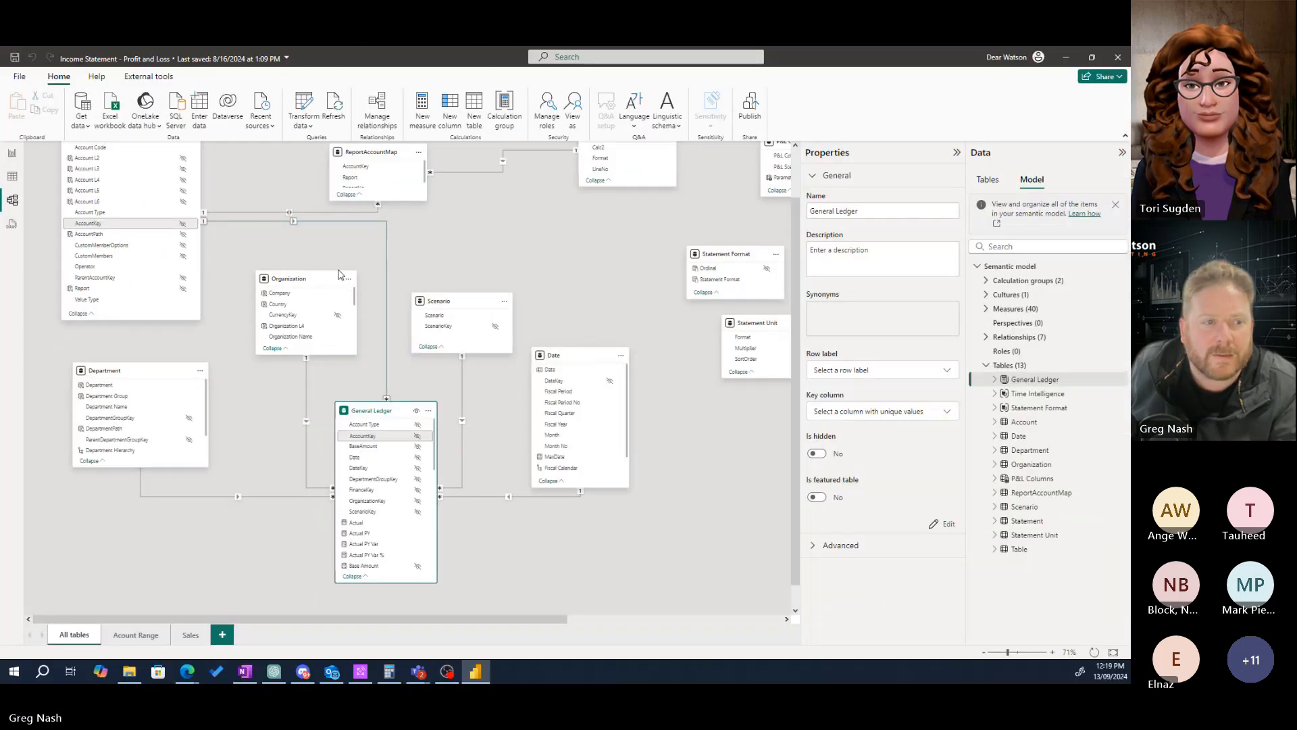
- Magnify the Account table in the model diagram and outline it with a red box
scroll(249, 250, up, 1)
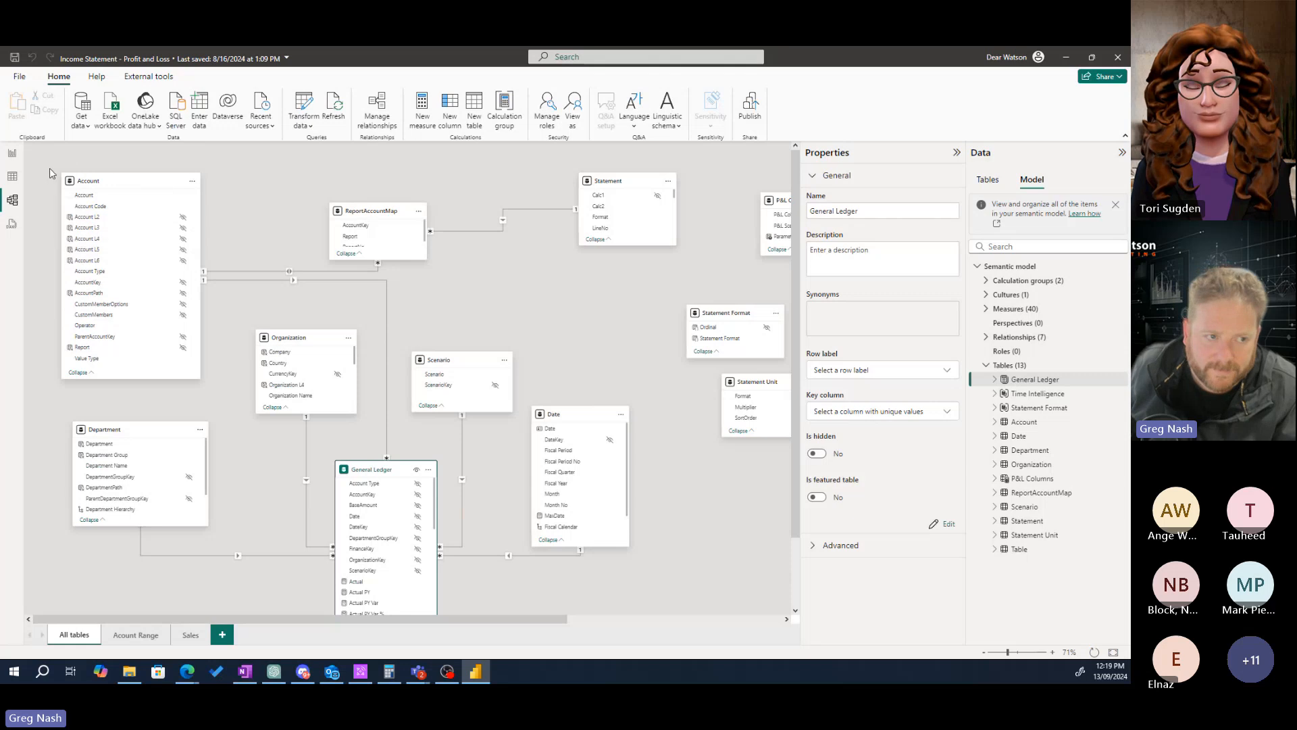
key(ctrl+1)
drag(73, 157, 391, 571)
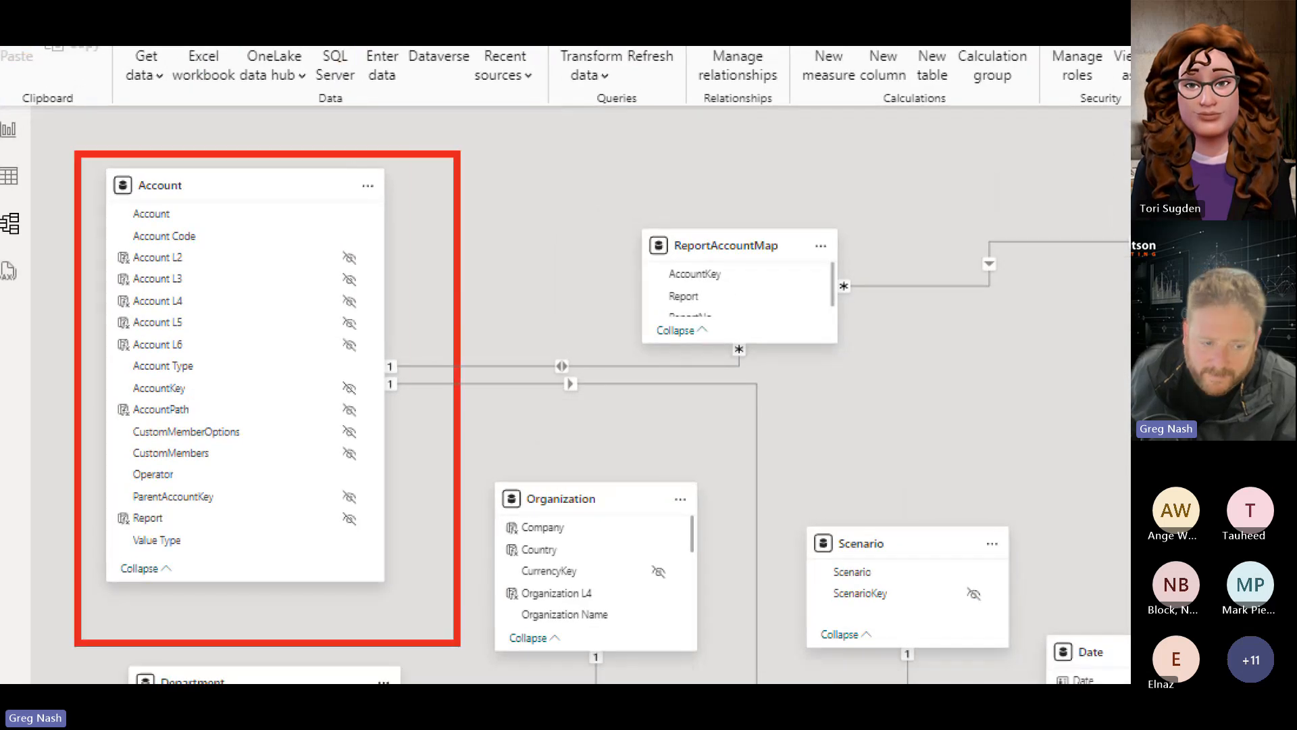
key(Escape)
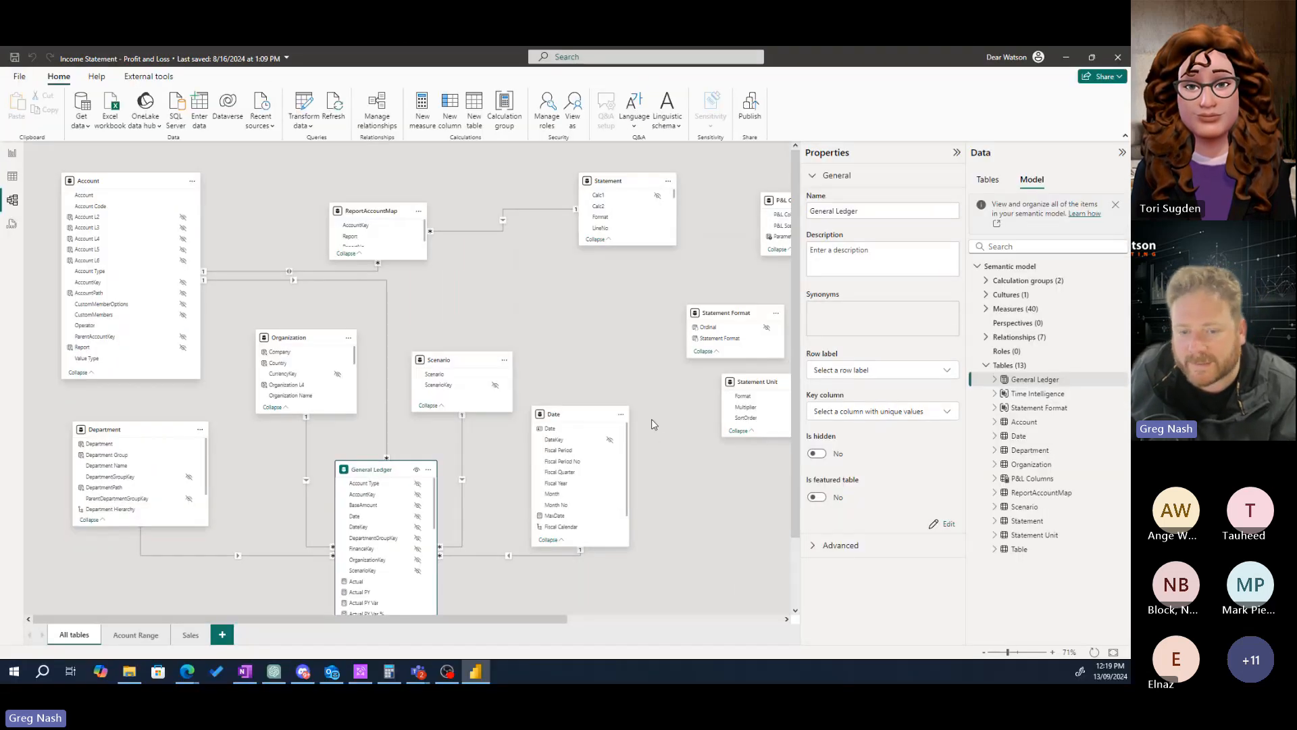
- Magnify the linked ReportAccountMap and Statement tables and outline both with one red box
scroll(661, 450, down, 1)
scroll(567, 291, up, 1)
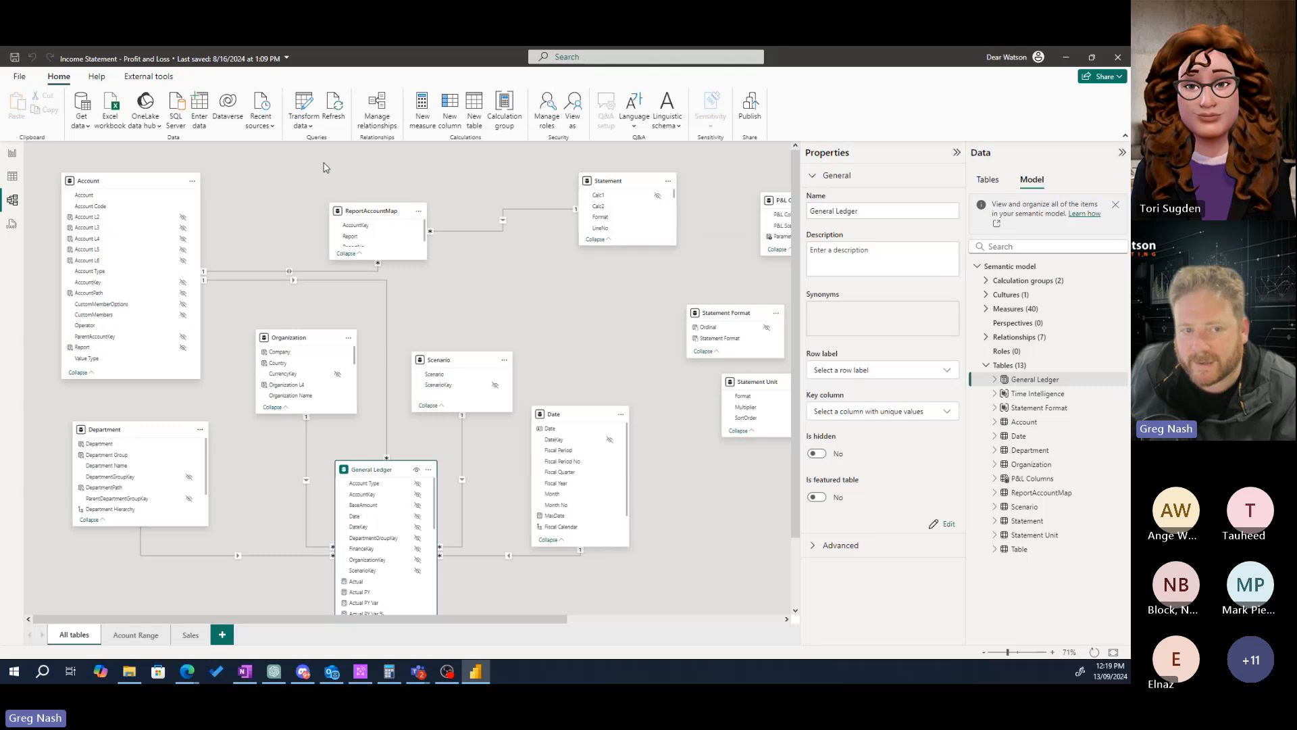
key(ctrl+1)
drag(310, 153, 695, 296)
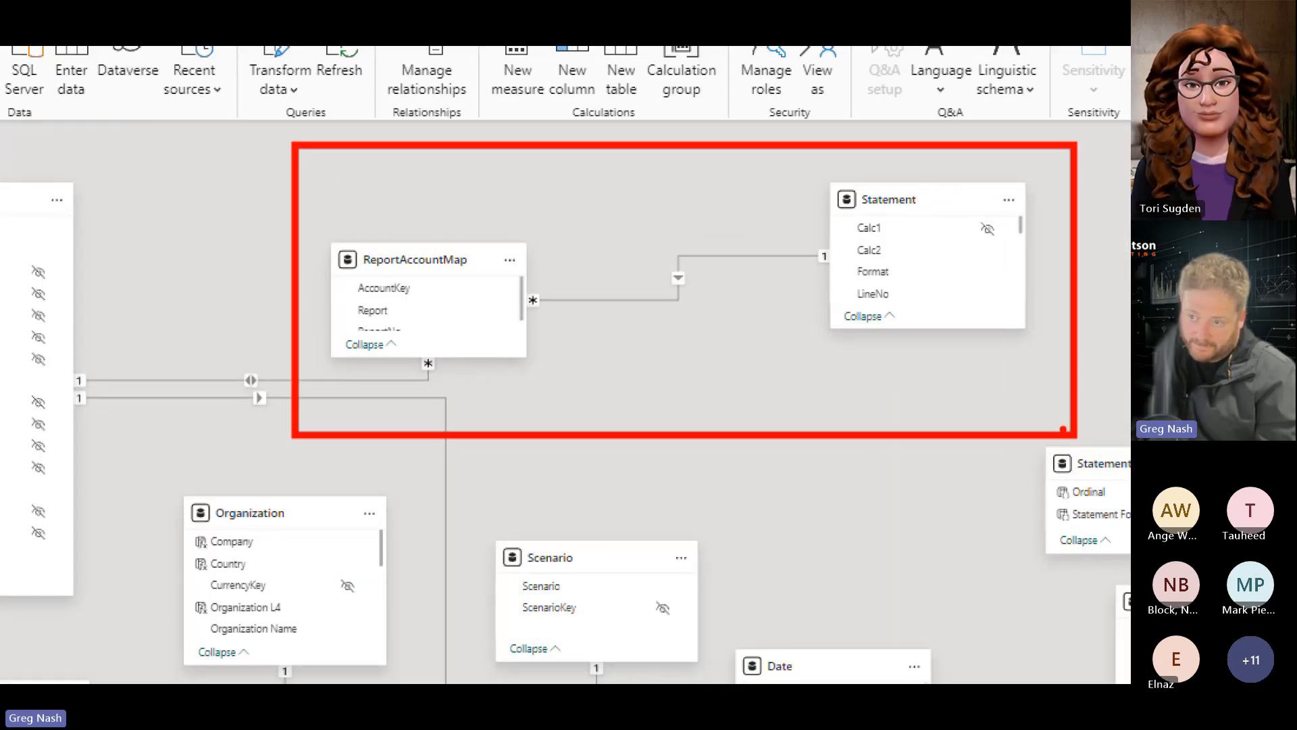
key(Escape)
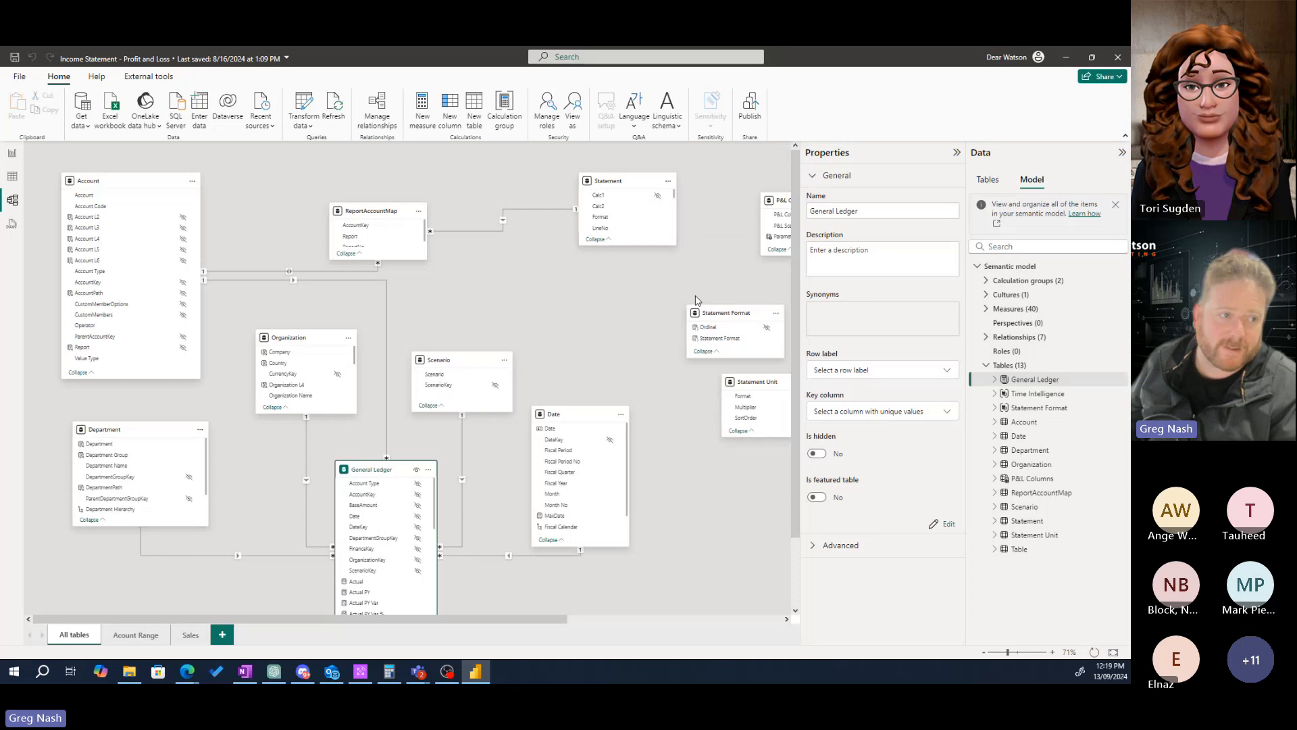
- Minimize the report to return to the ChatGPT CFO routine and highlight "cash flow" in the 8:30 AM meeting item
click(1066, 59)
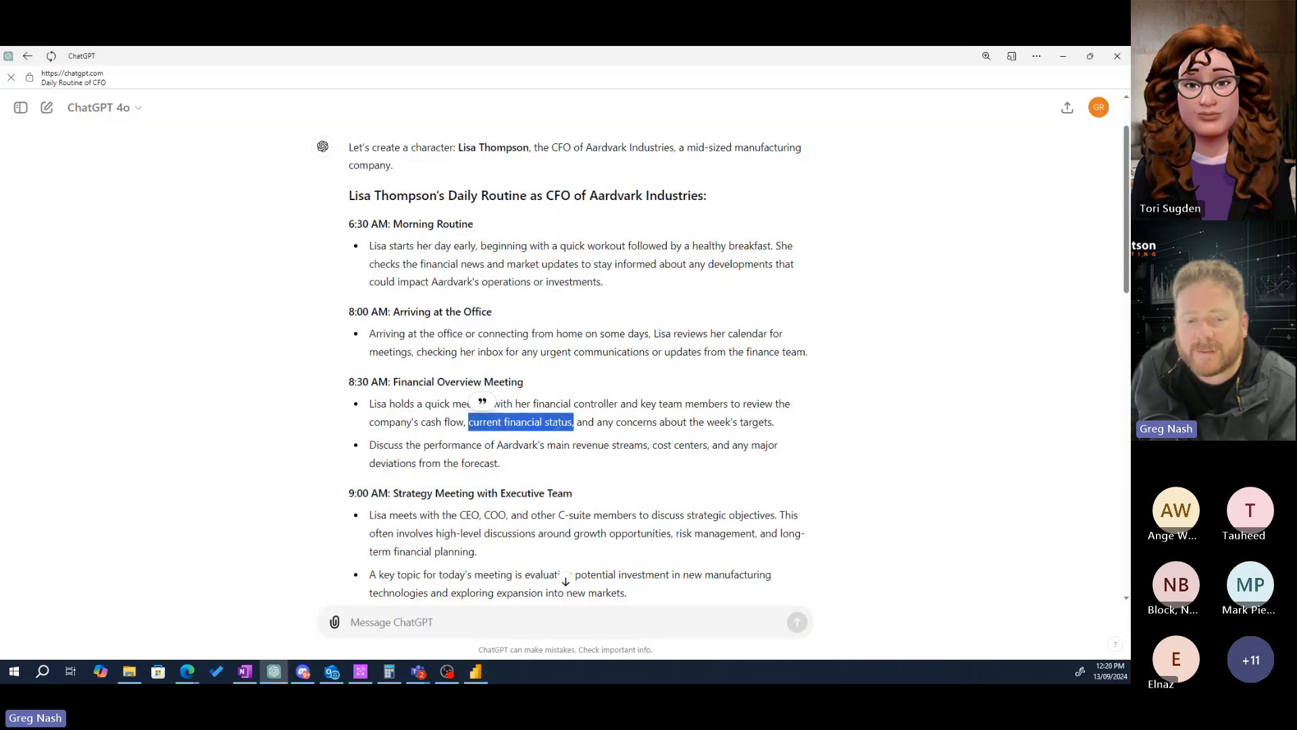
drag(422, 425, 457, 425)
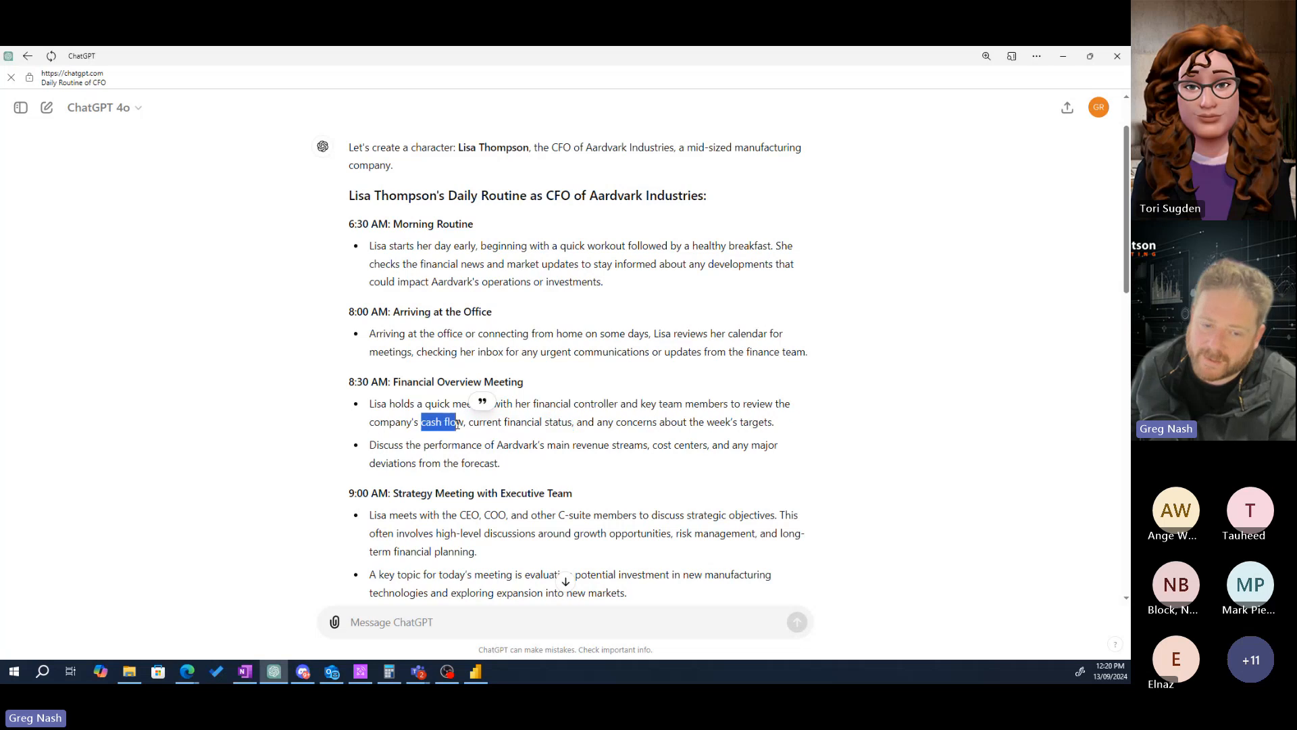
- Switch back to the Power BI Desktop report and show the 3. CashFlow page
click(477, 671)
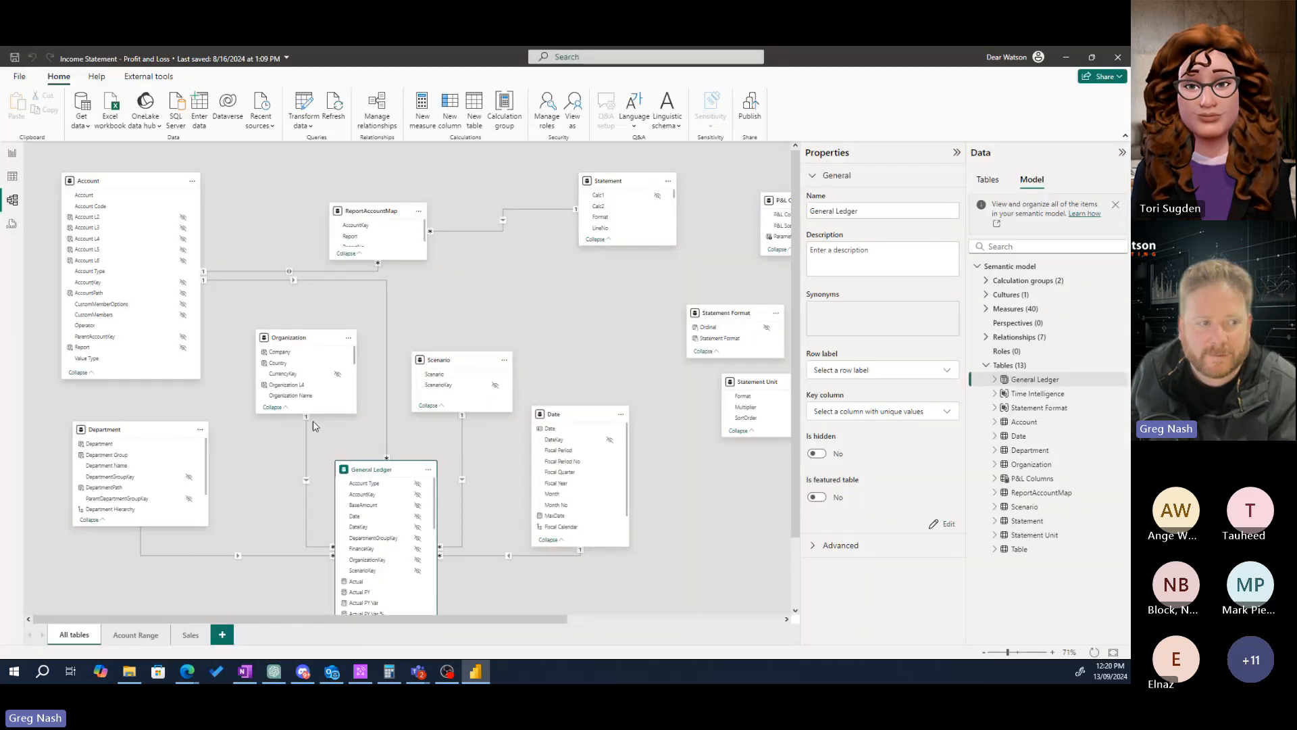
click(15, 155)
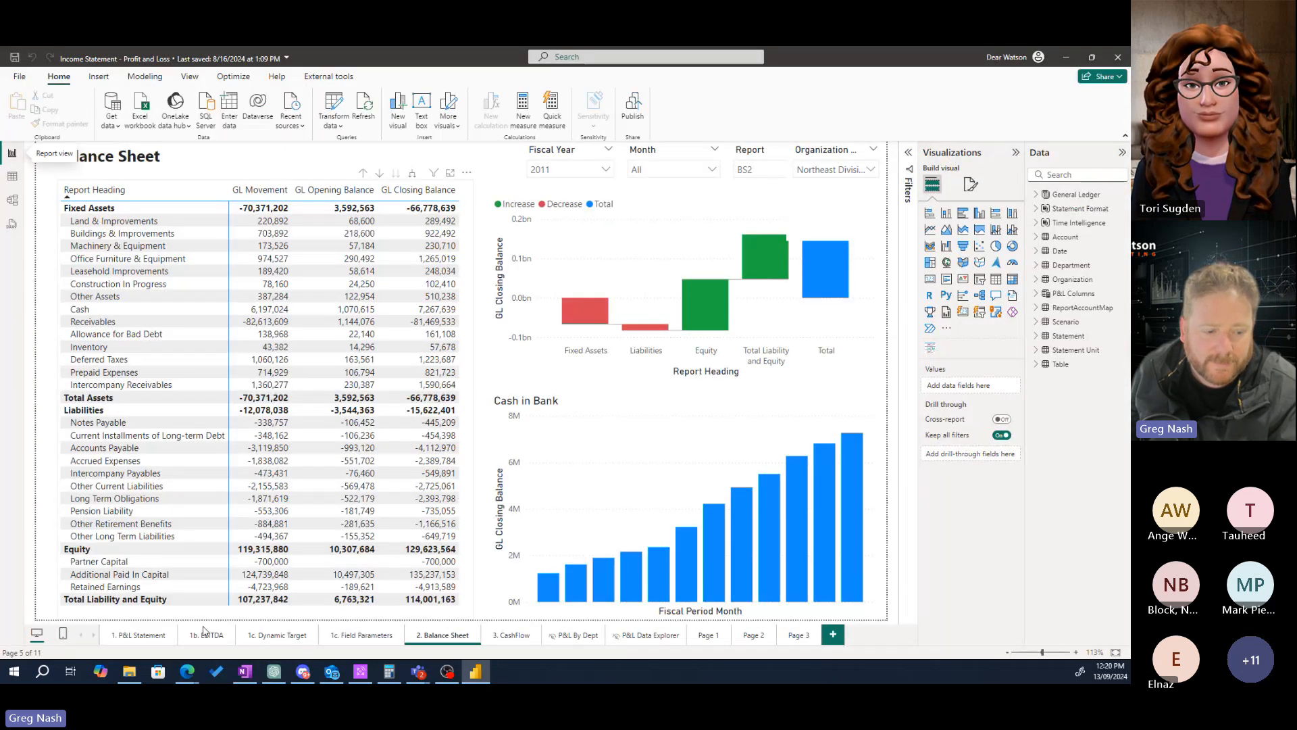
click(502, 635)
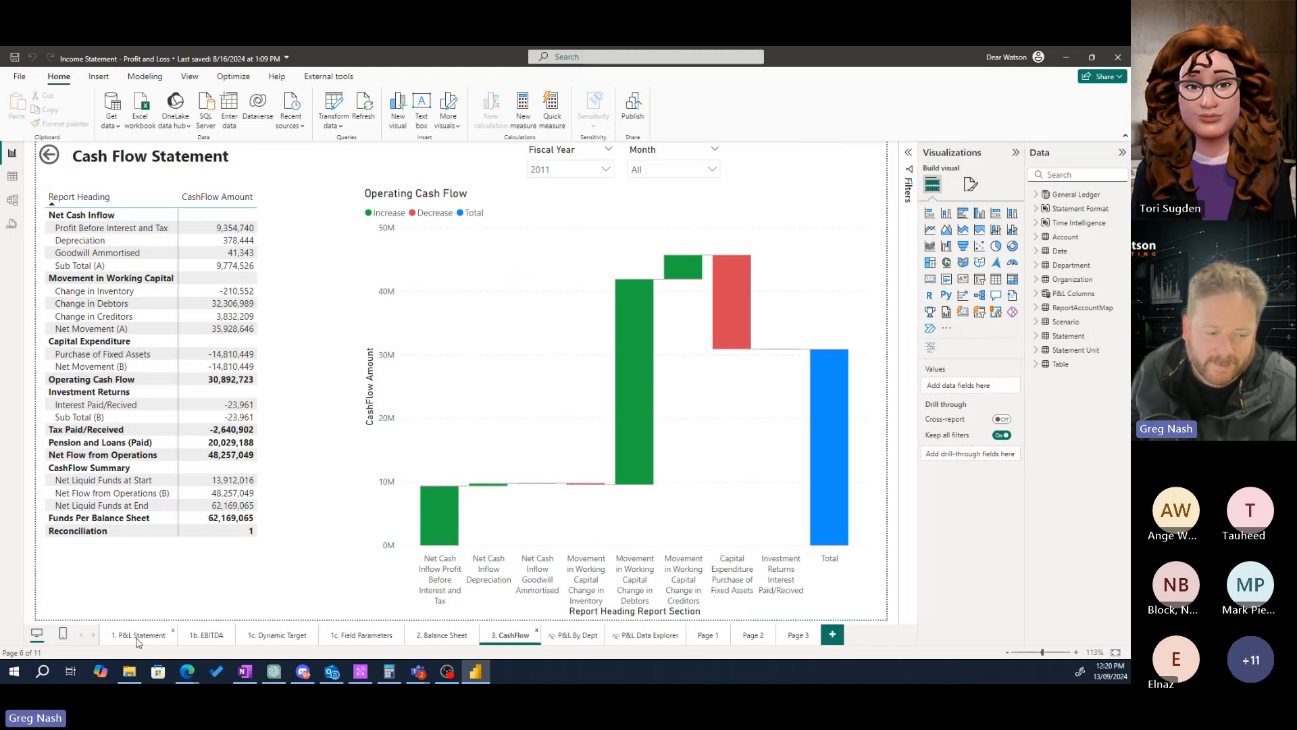
- Delete the Operating Cash Flow waterfall chart, then widen the cash flow matrix and move it toward the middle of the page
click(384, 297)
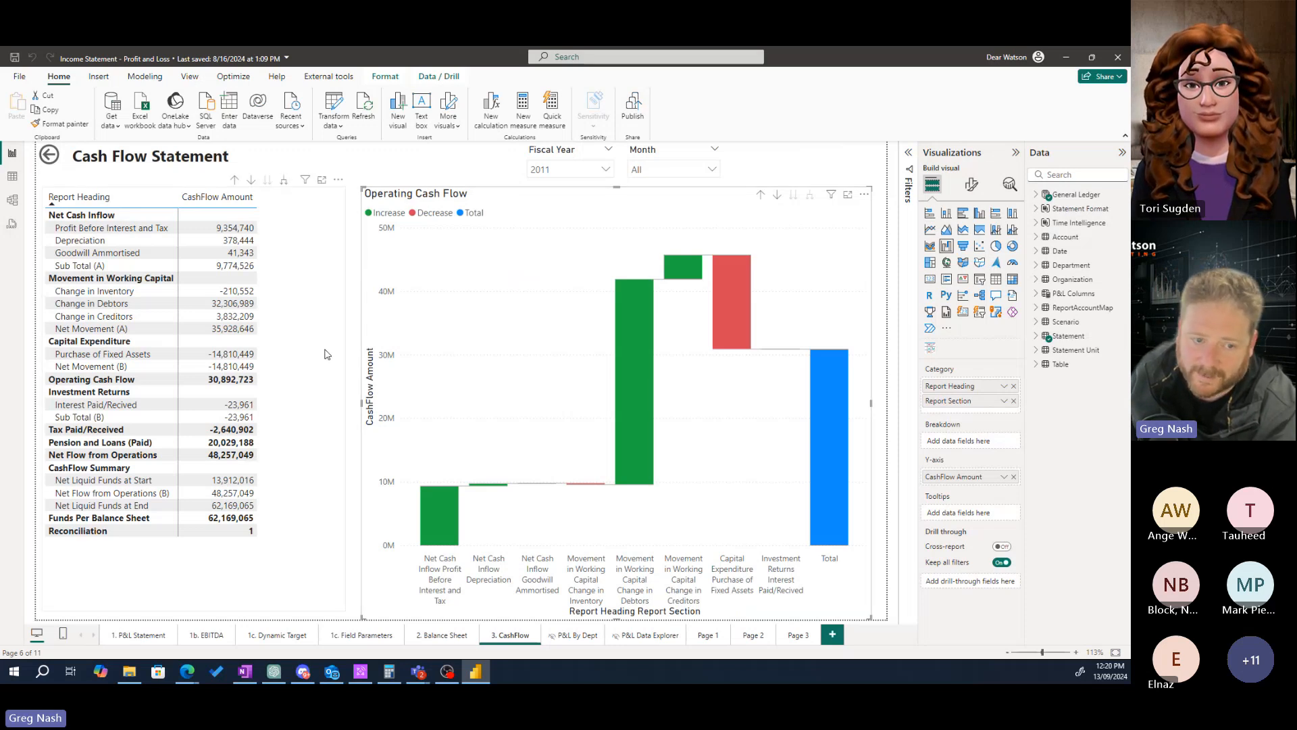
key(Delete)
click(345, 413)
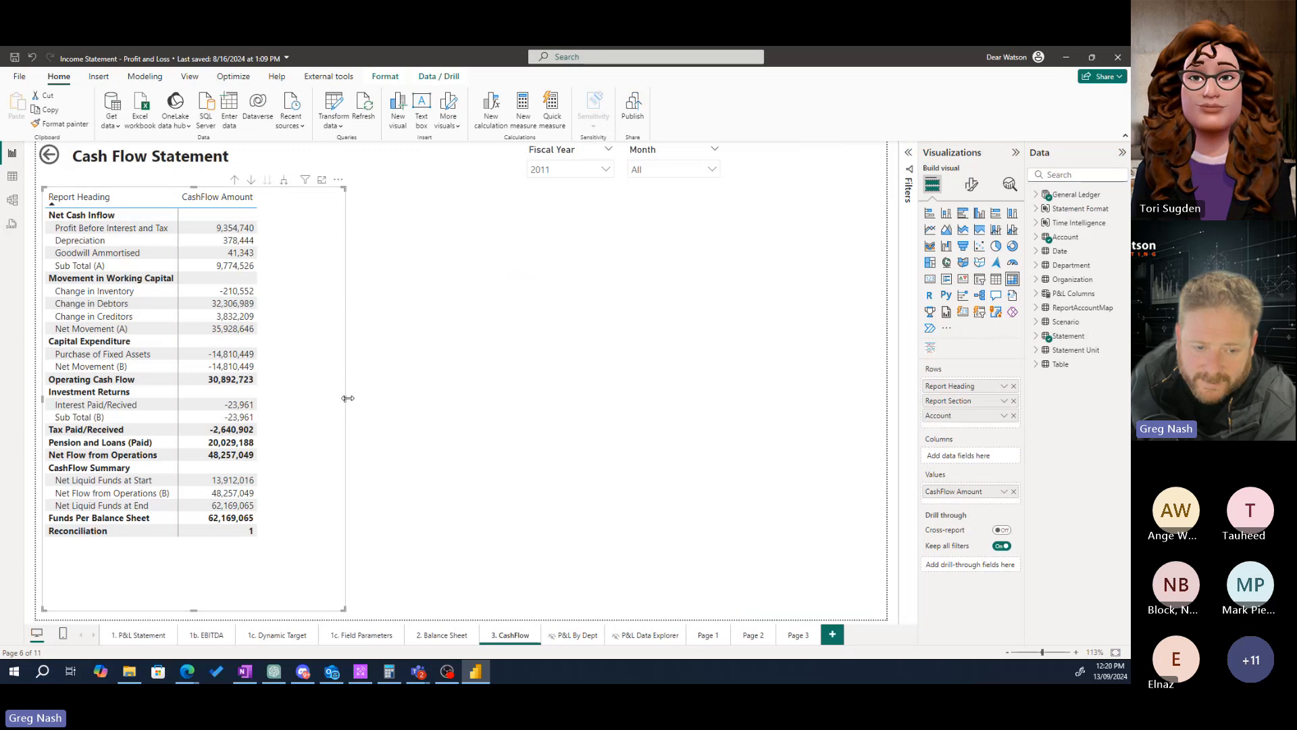
drag(348, 398, 726, 416)
drag(514, 402, 639, 411)
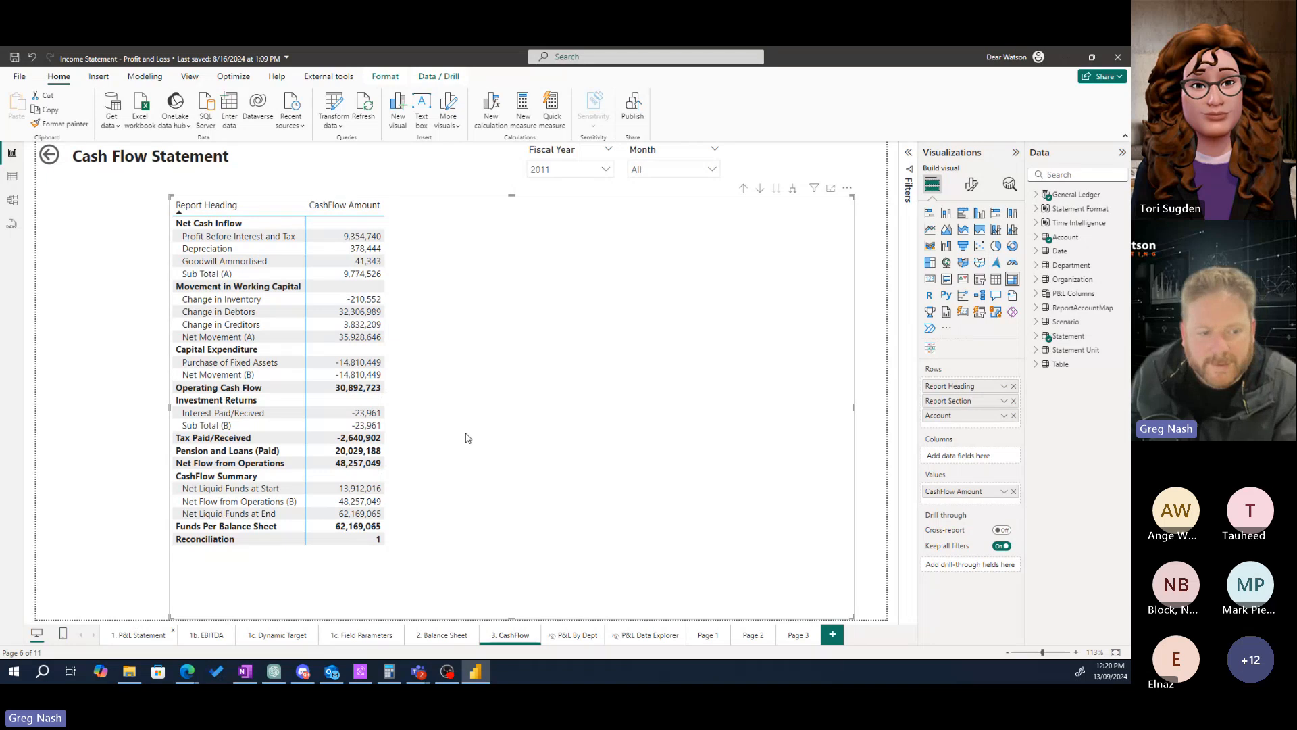
- Show the 1. P&L Statement page and review the full Profit and Loss by Month matrix down to its totals
click(139, 635)
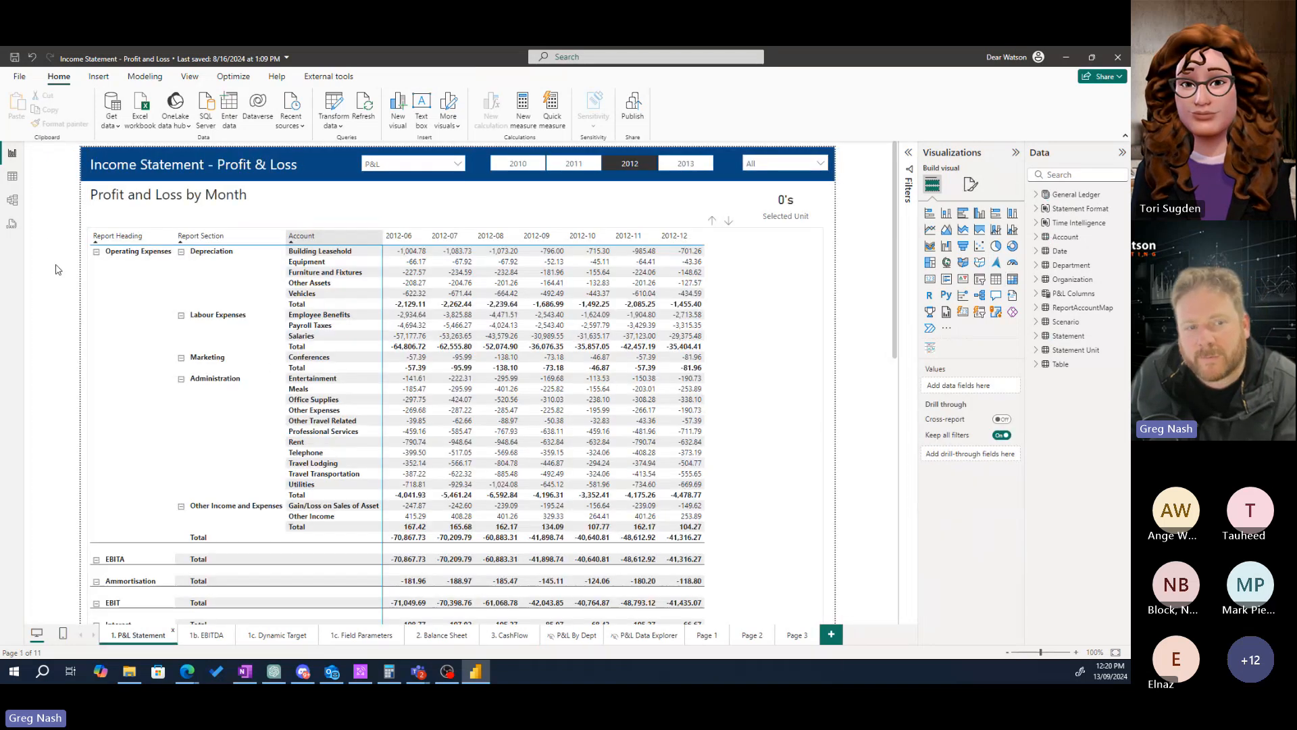
scroll(271, 459, down, 5)
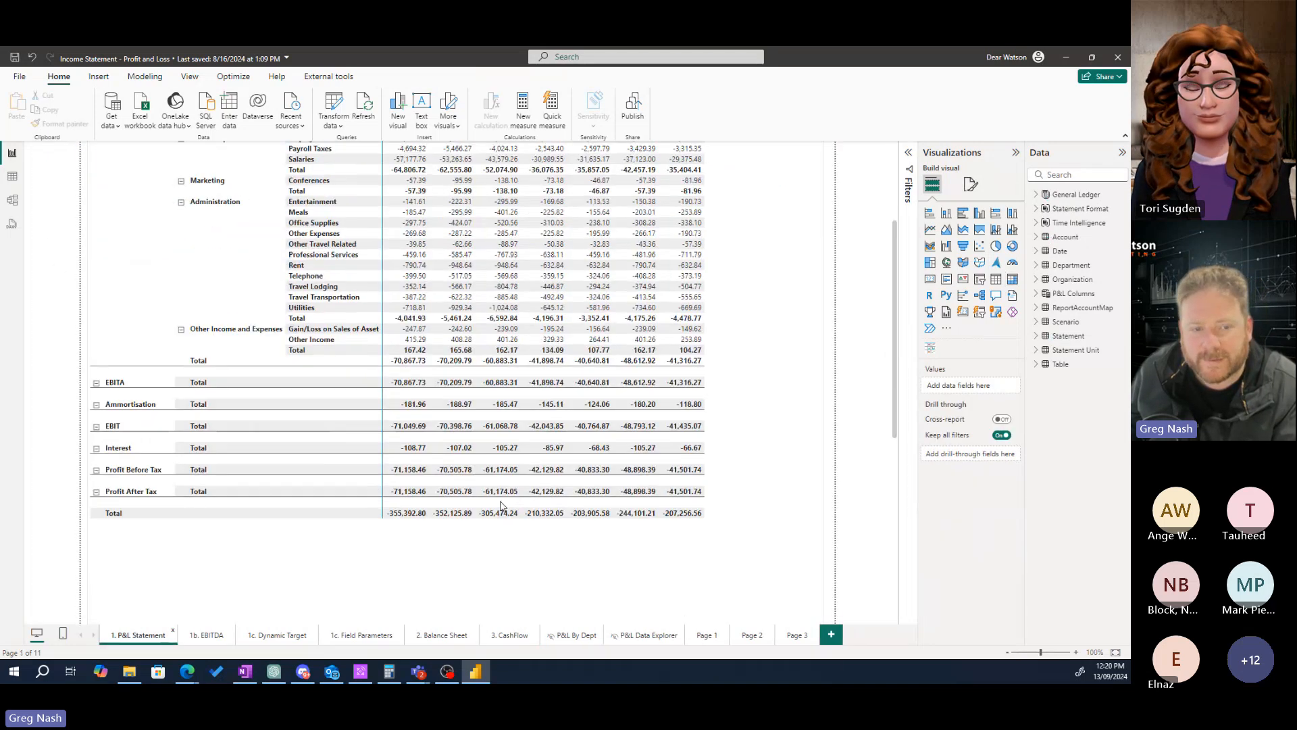
scroll(188, 485, up, 3)
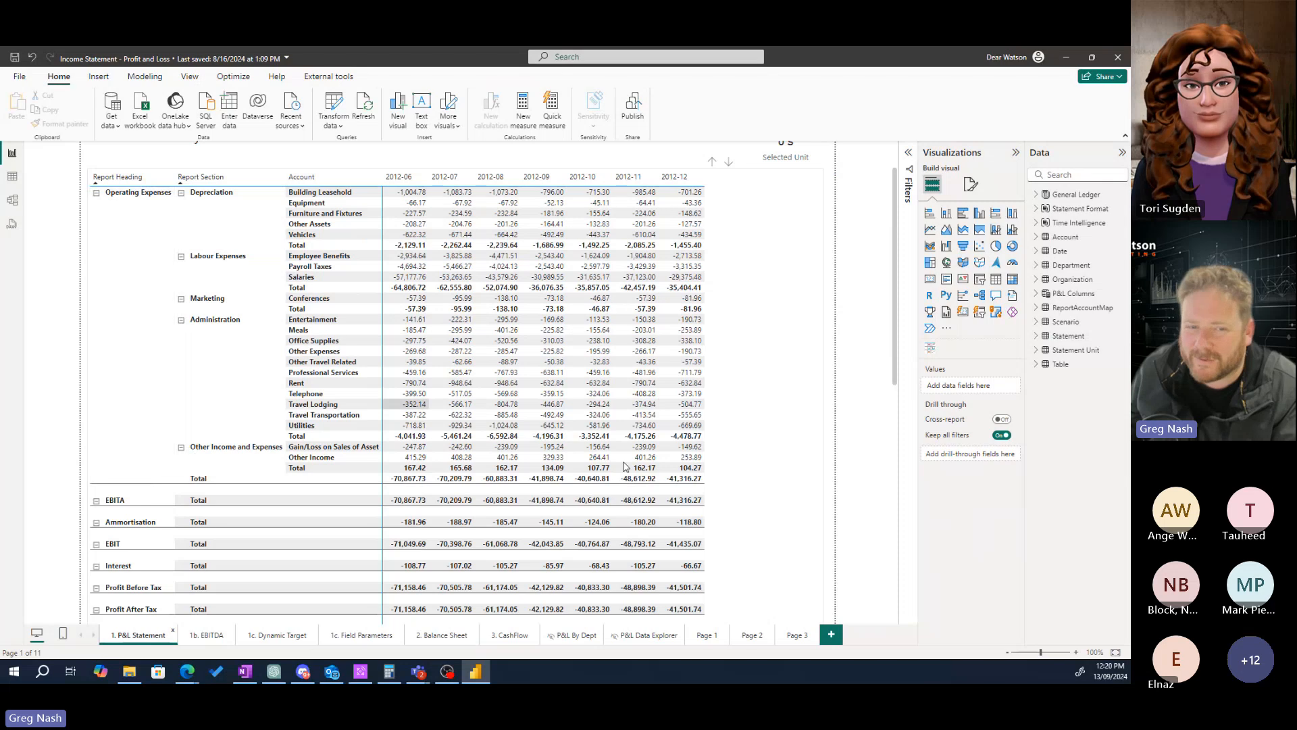
scroll(473, 318, up, 2)
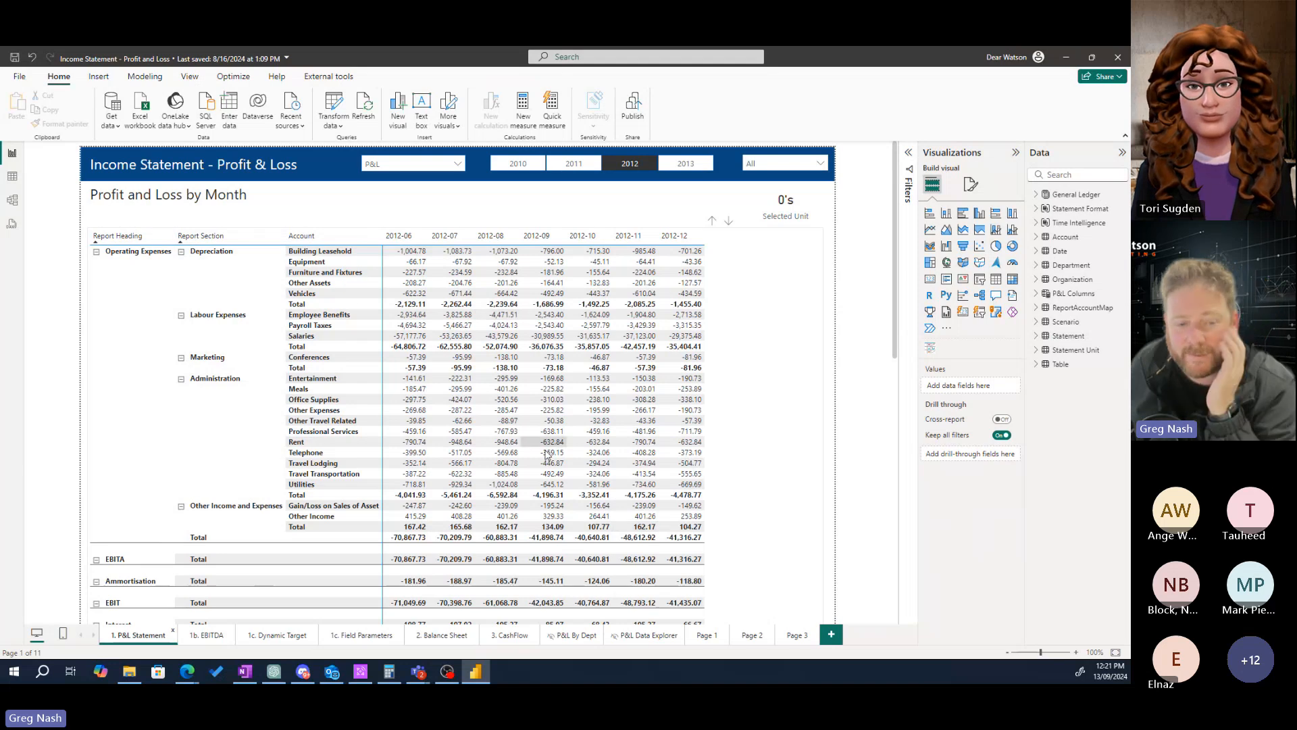
scroll(497, 399, down, 3)
scroll(498, 399, up, 3)
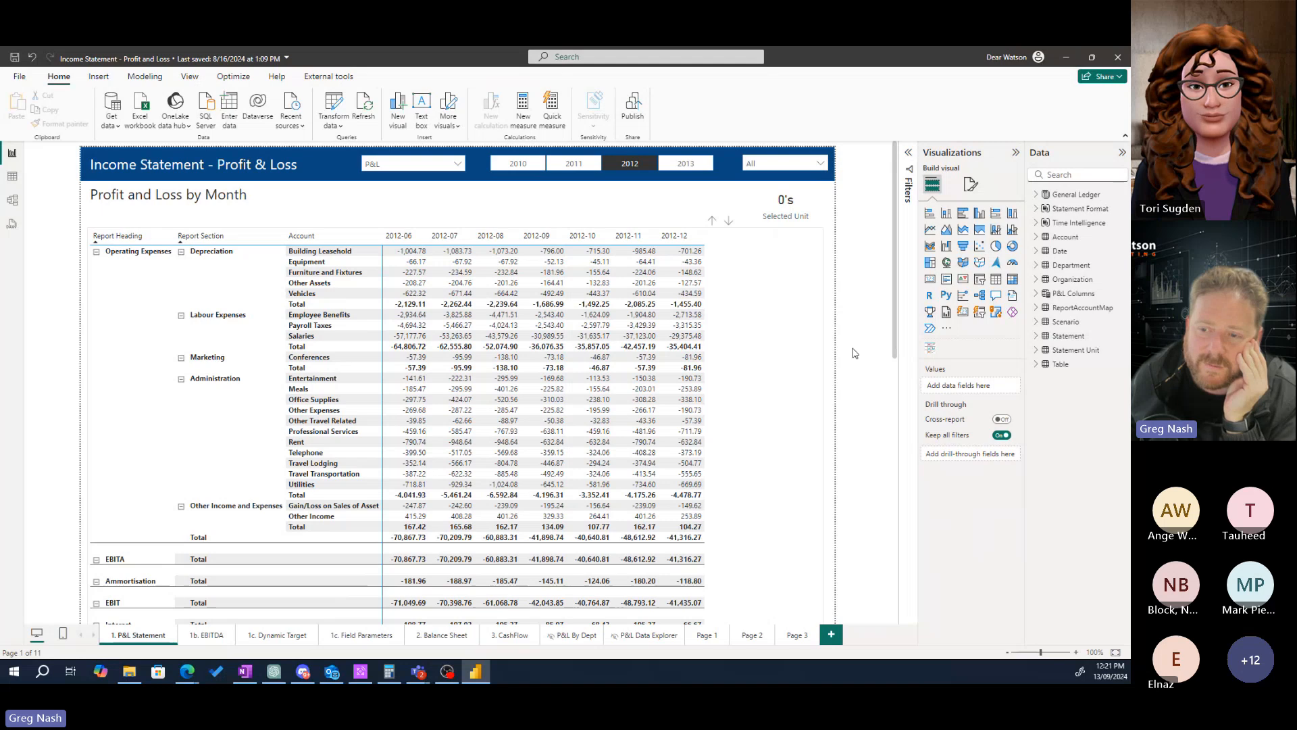
- Select the Profit and Loss by Month matrix, show its visual formatting options and look through the statement
click(807, 339)
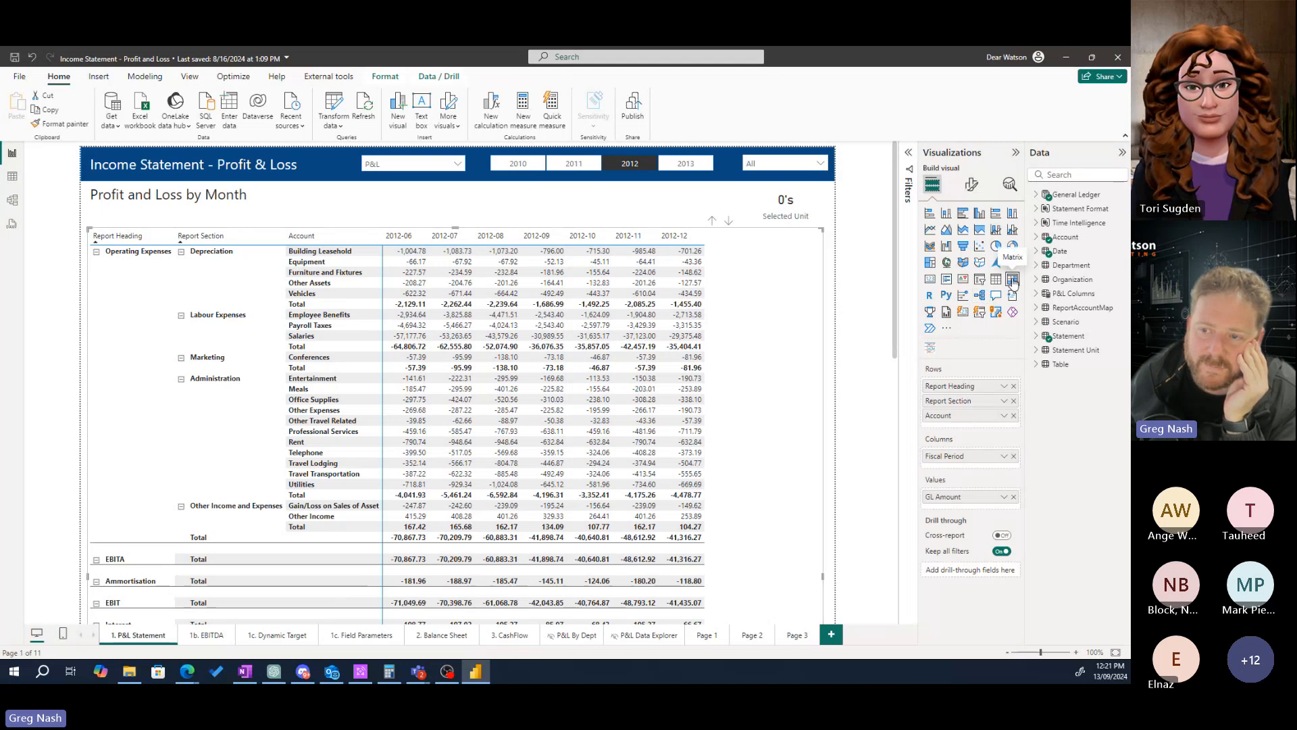
click(972, 183)
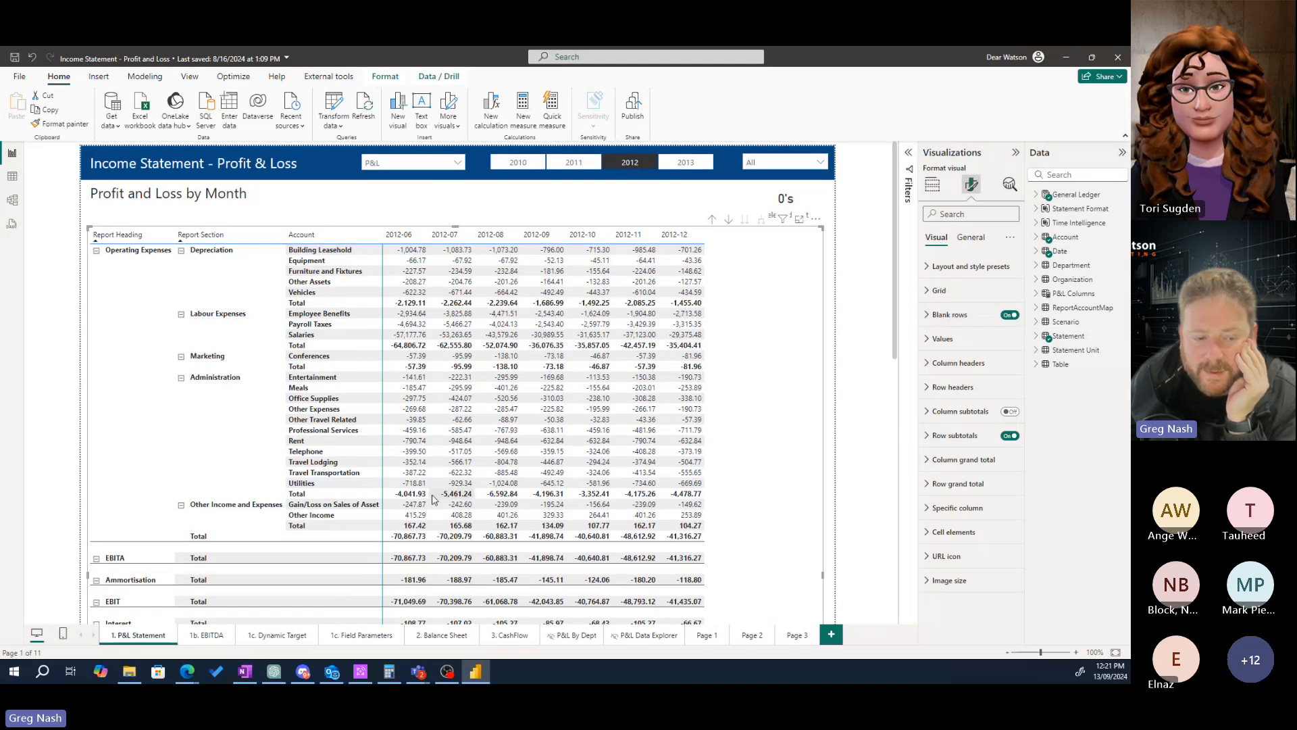
scroll(247, 271, down, 2)
scroll(250, 268, up, 2)
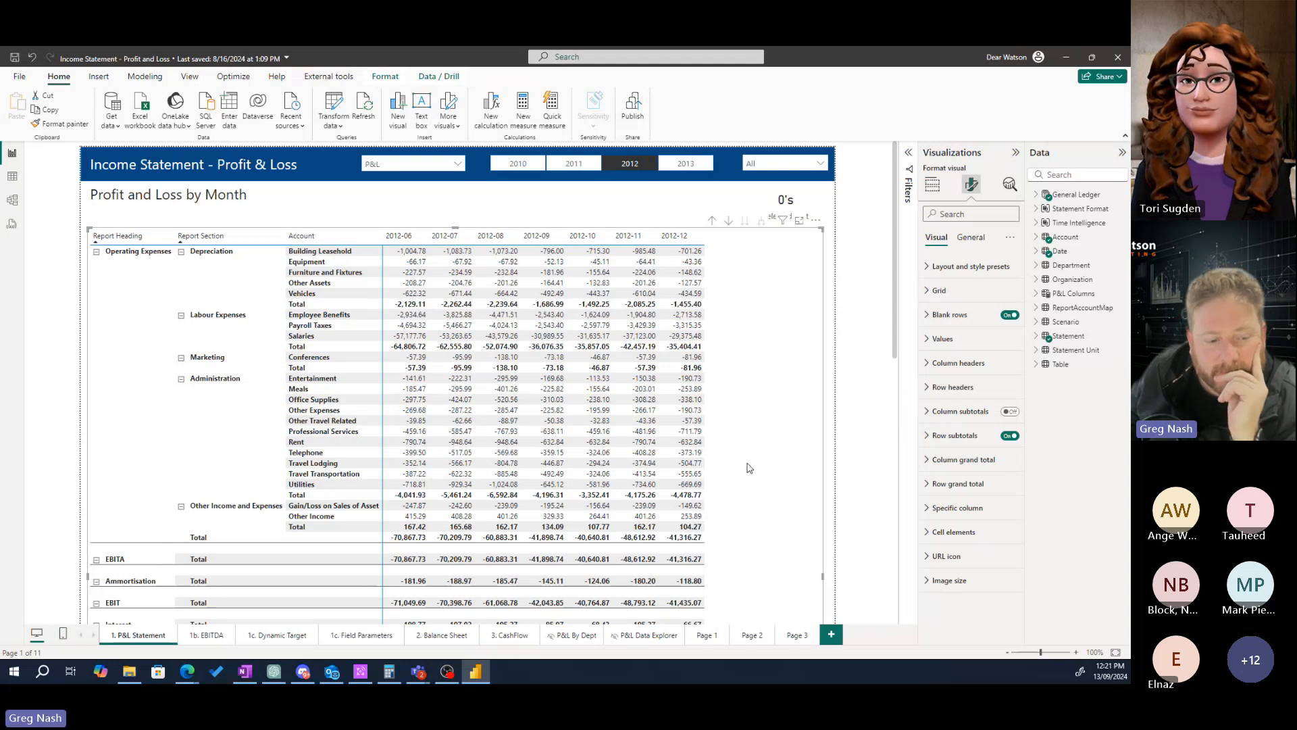
scroll(747, 465, down, 1)
scroll(748, 468, up, 2)
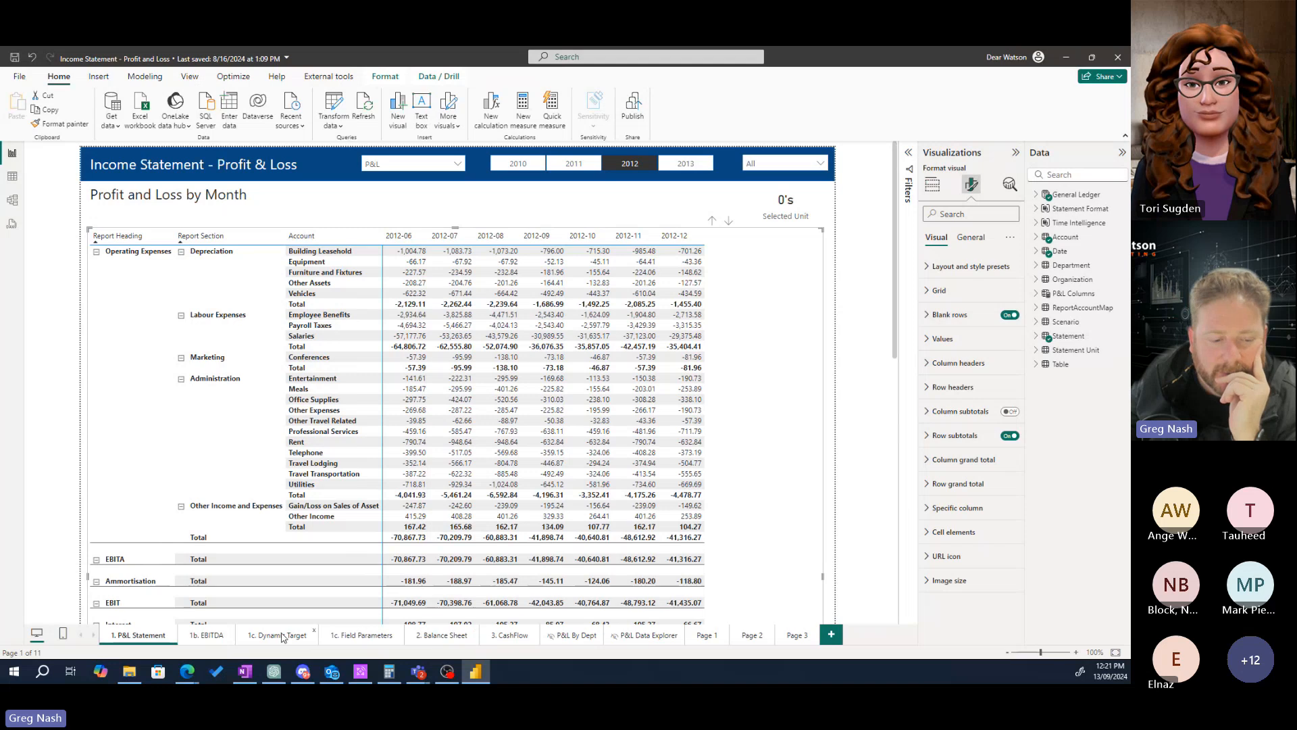
click(202, 635)
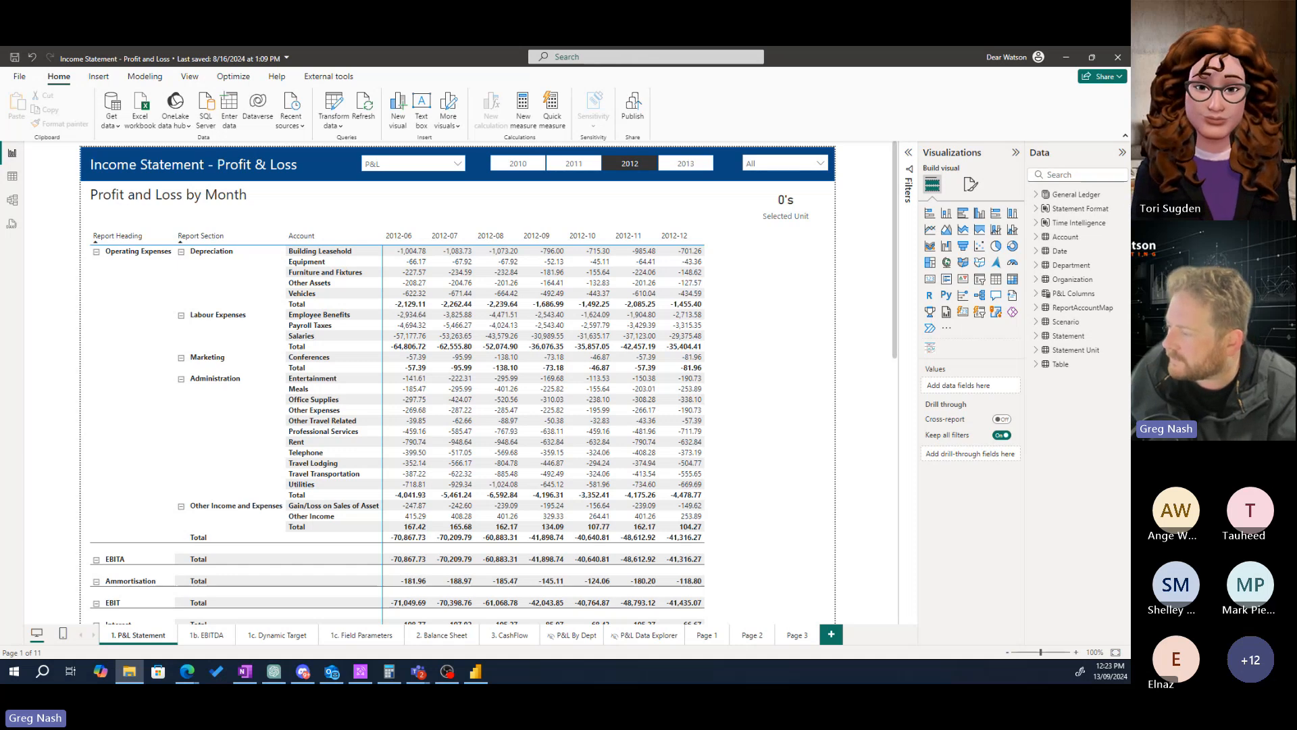
- Switch to the browser, search for "income statement power bi" images in a new tab and enlarge the Zebra BI Profit&Loss Statement example
key(alt+Tab)
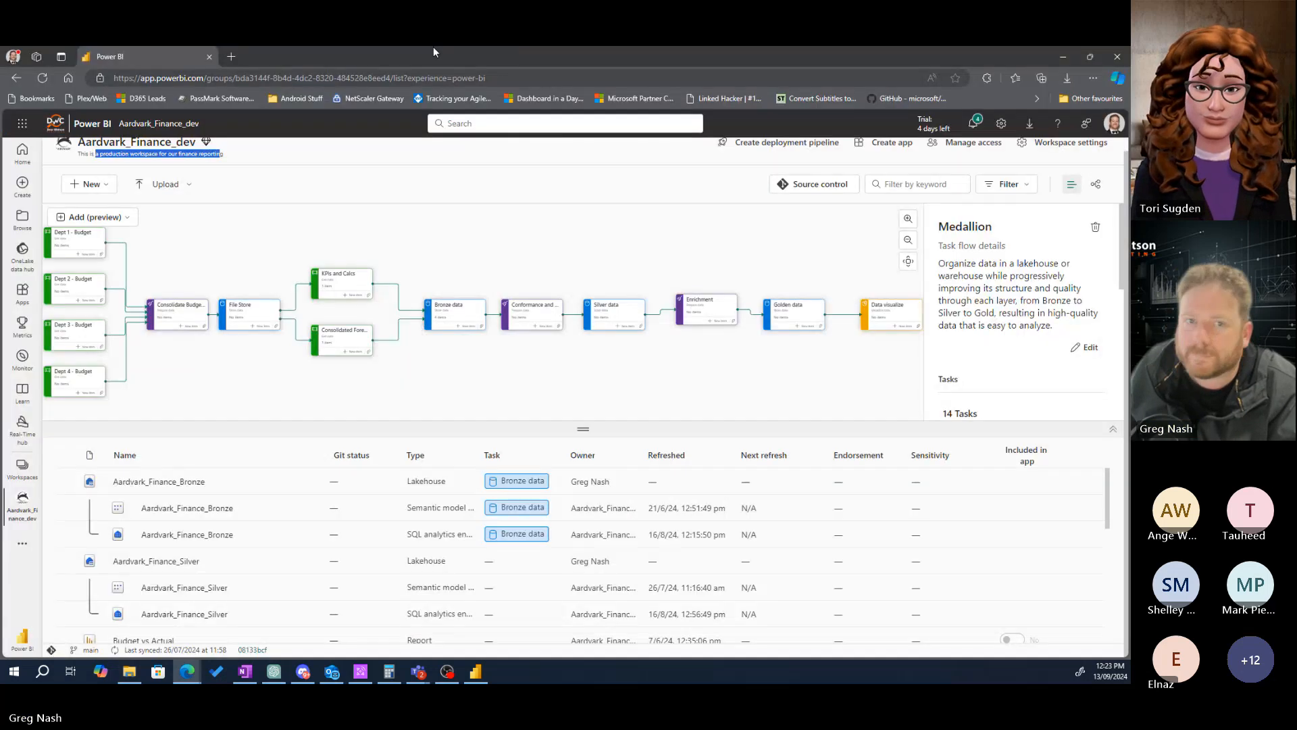
click(227, 58)
click(391, 194)
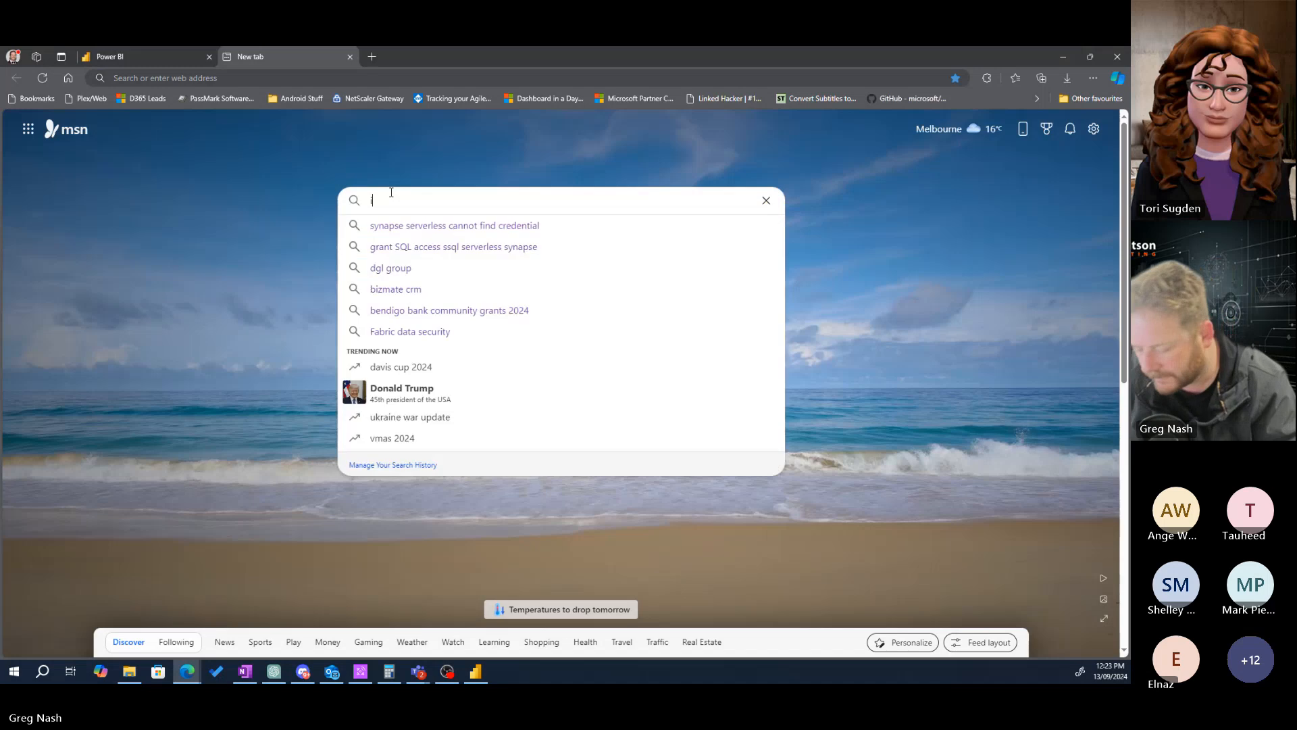
text(income statem)
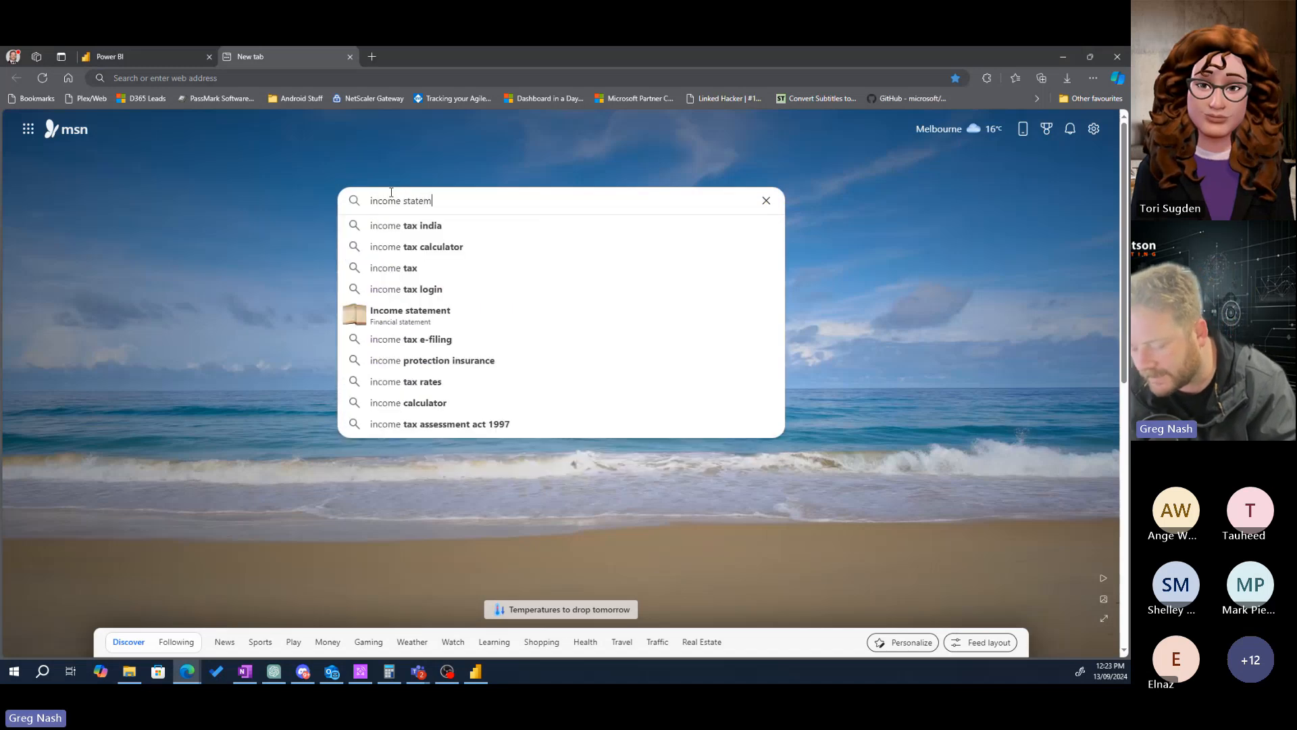
text(ent power)
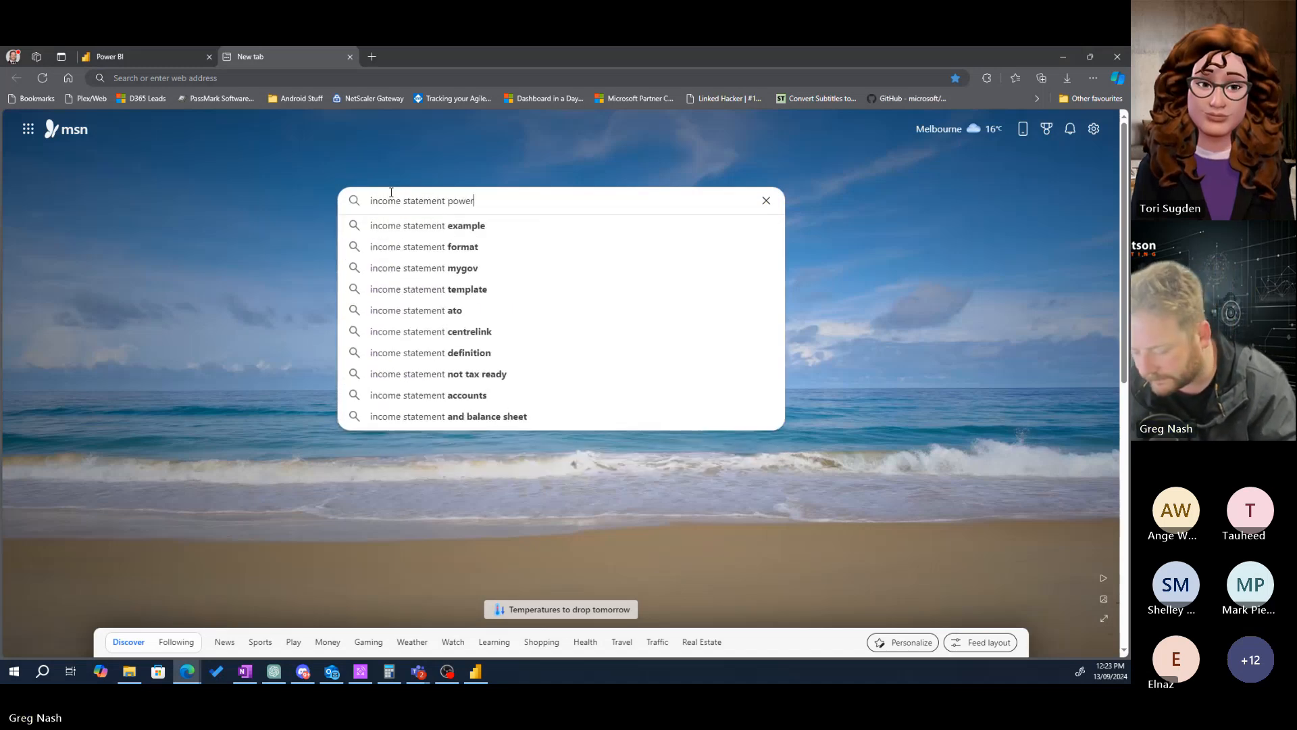
text( bi)
key(Return)
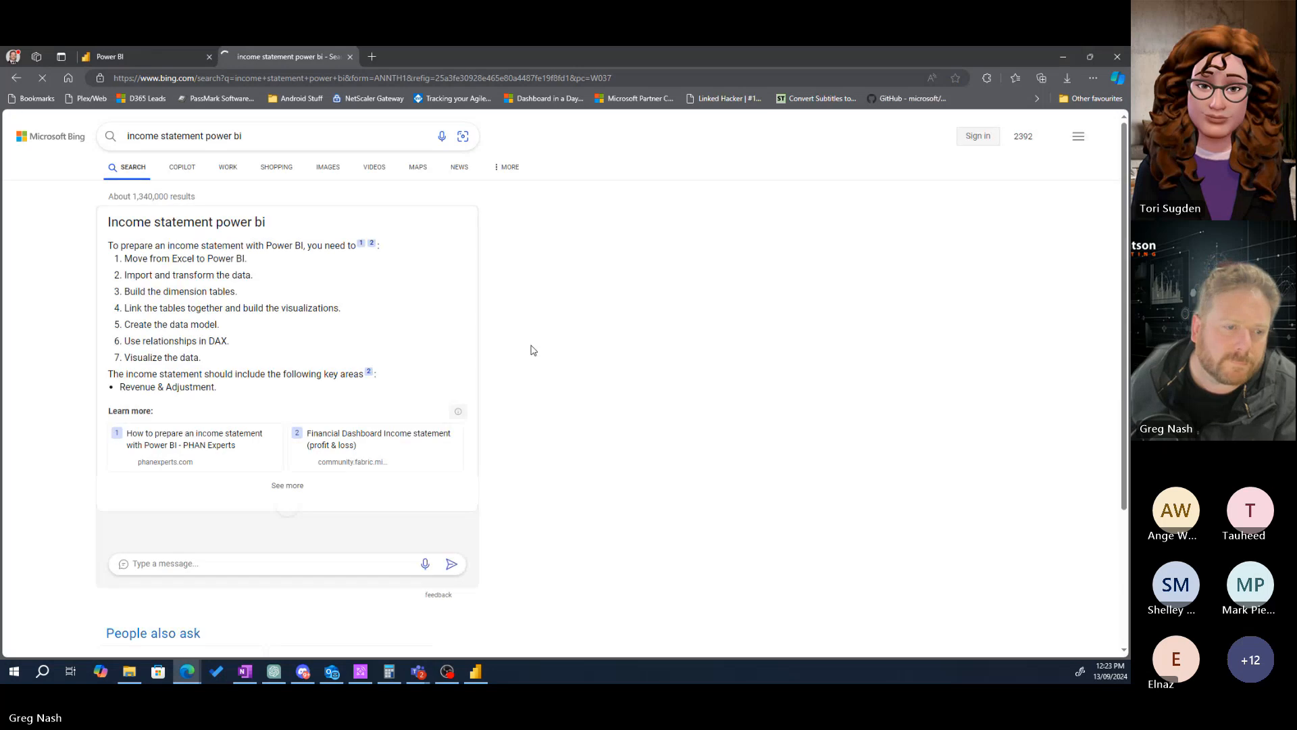
click(306, 168)
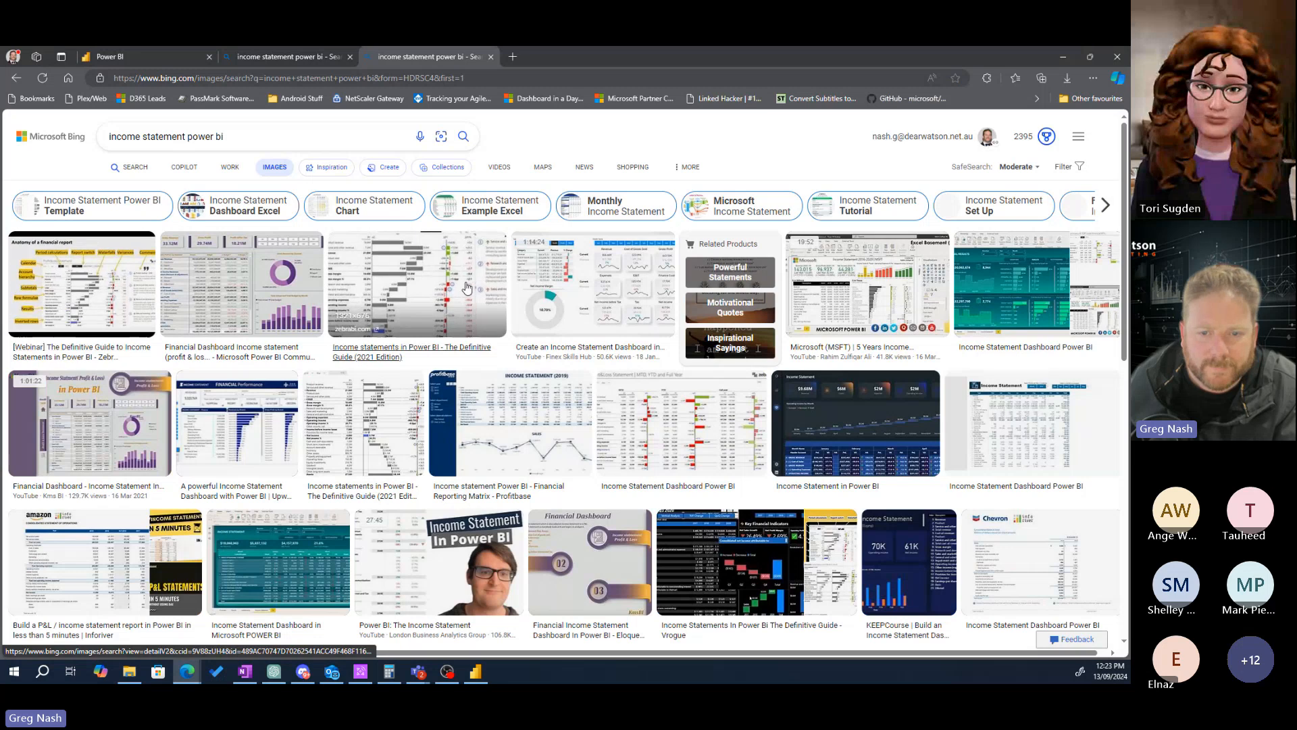
click(706, 453)
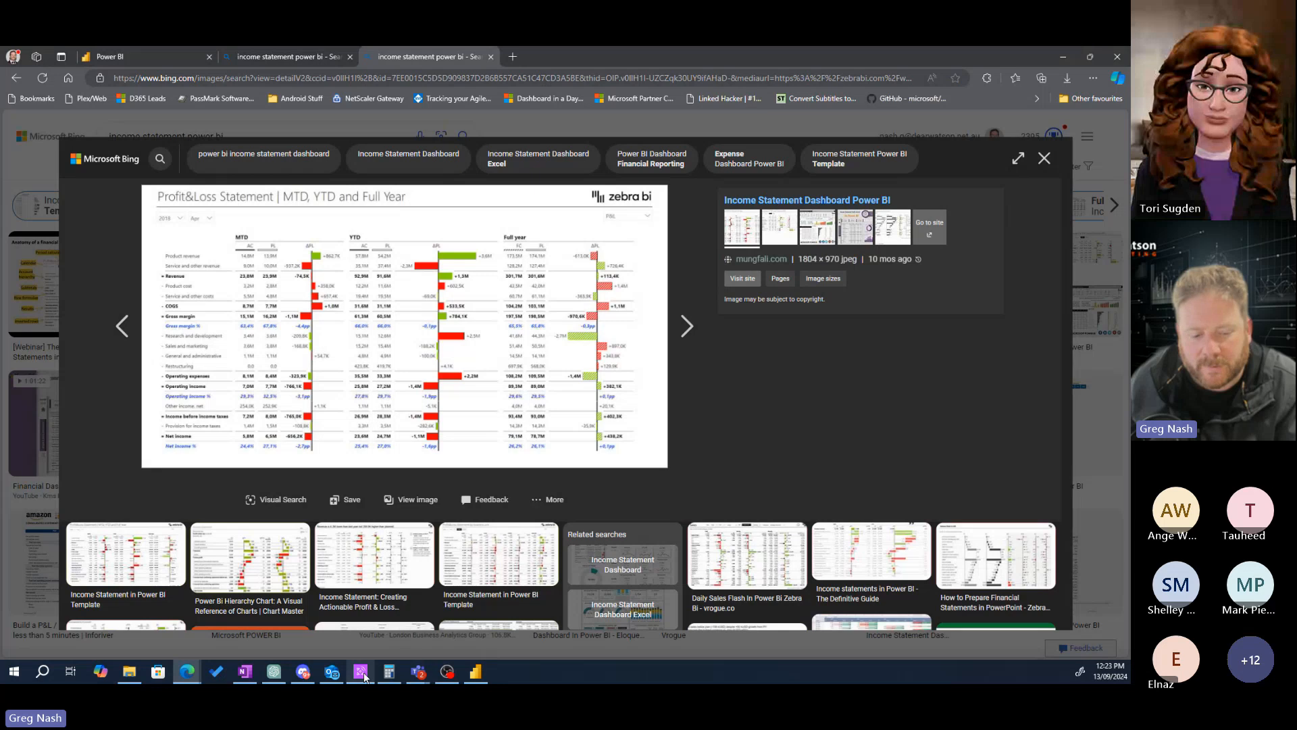
- Return to the Power BI Desktop report and compare the 1b. EBITDA page and its matrix with the 1. P&L Statement page
click(473, 671)
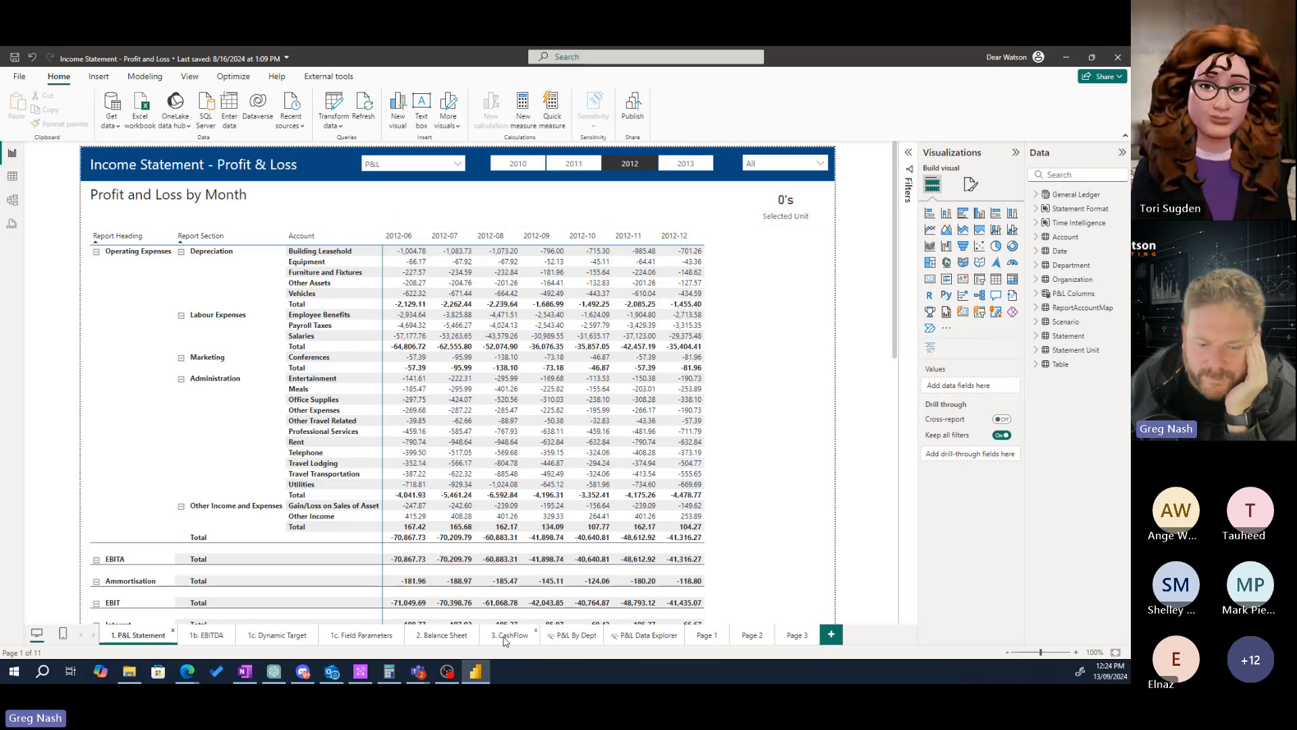
click(207, 636)
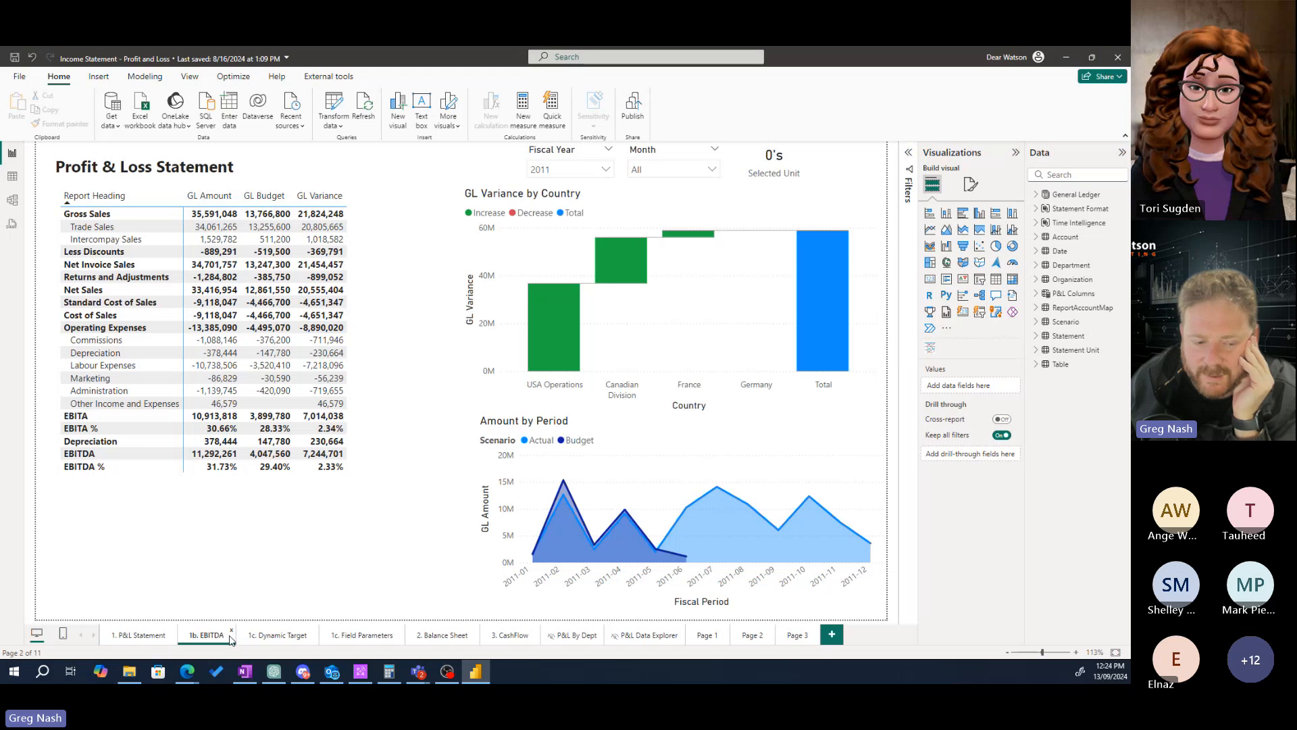
click(152, 636)
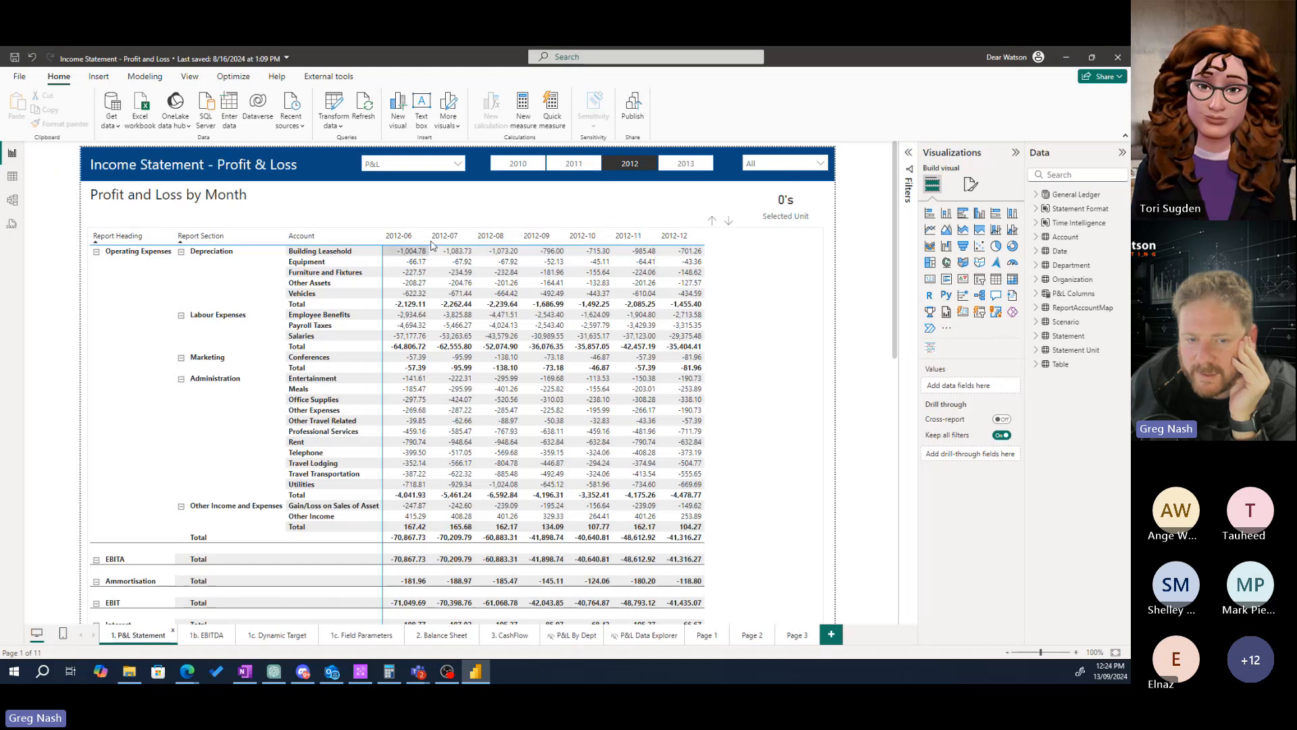
click(208, 640)
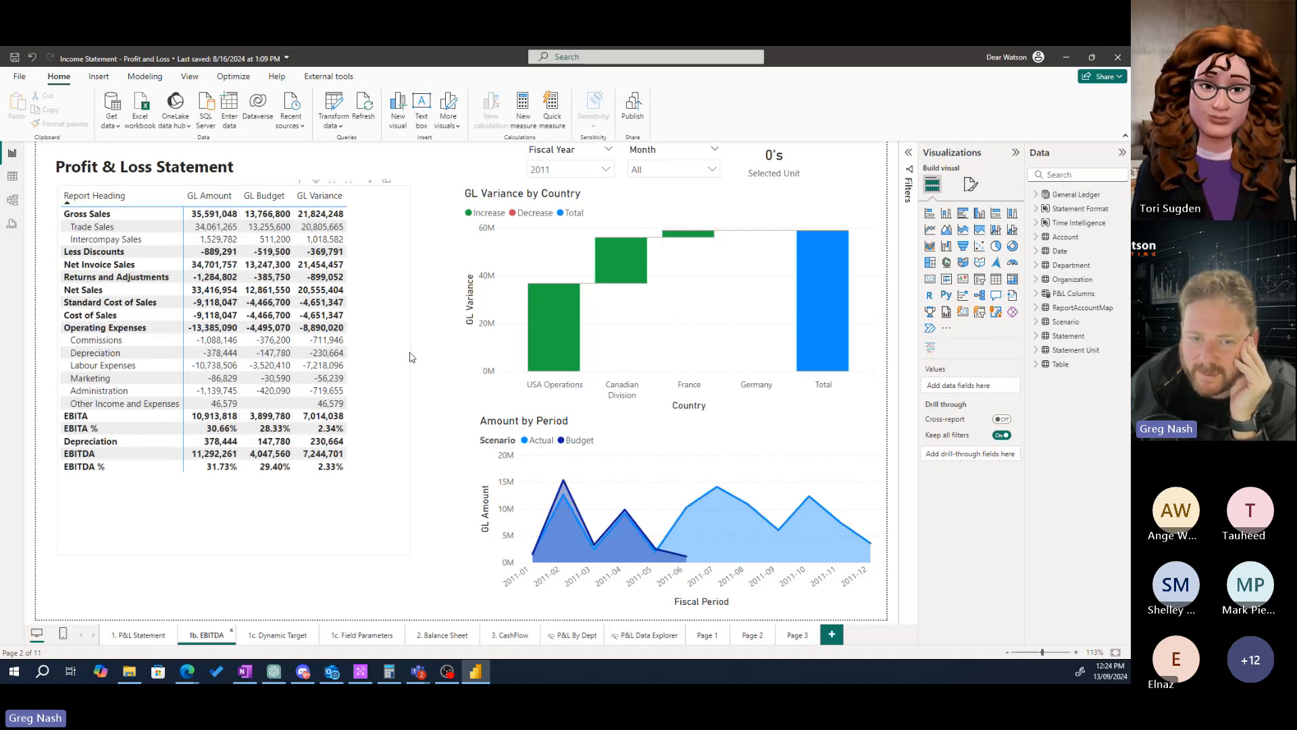
click(388, 426)
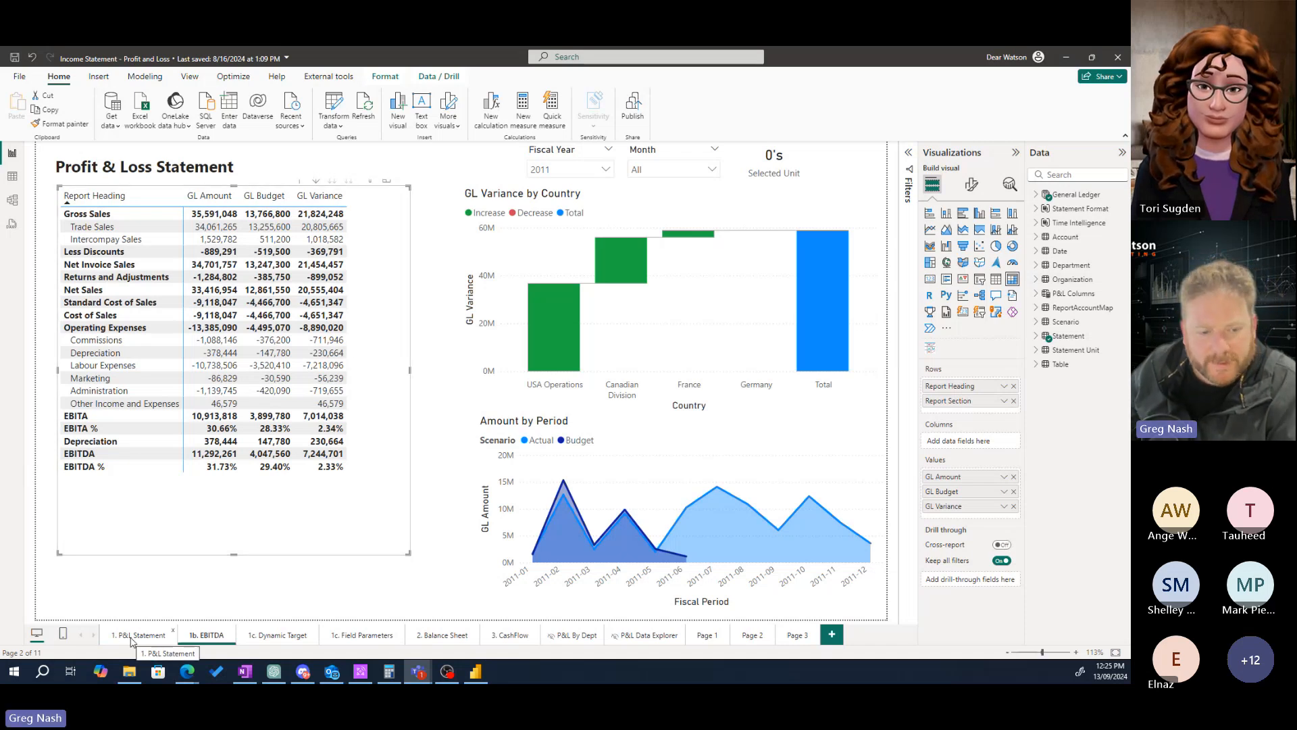
click(160, 639)
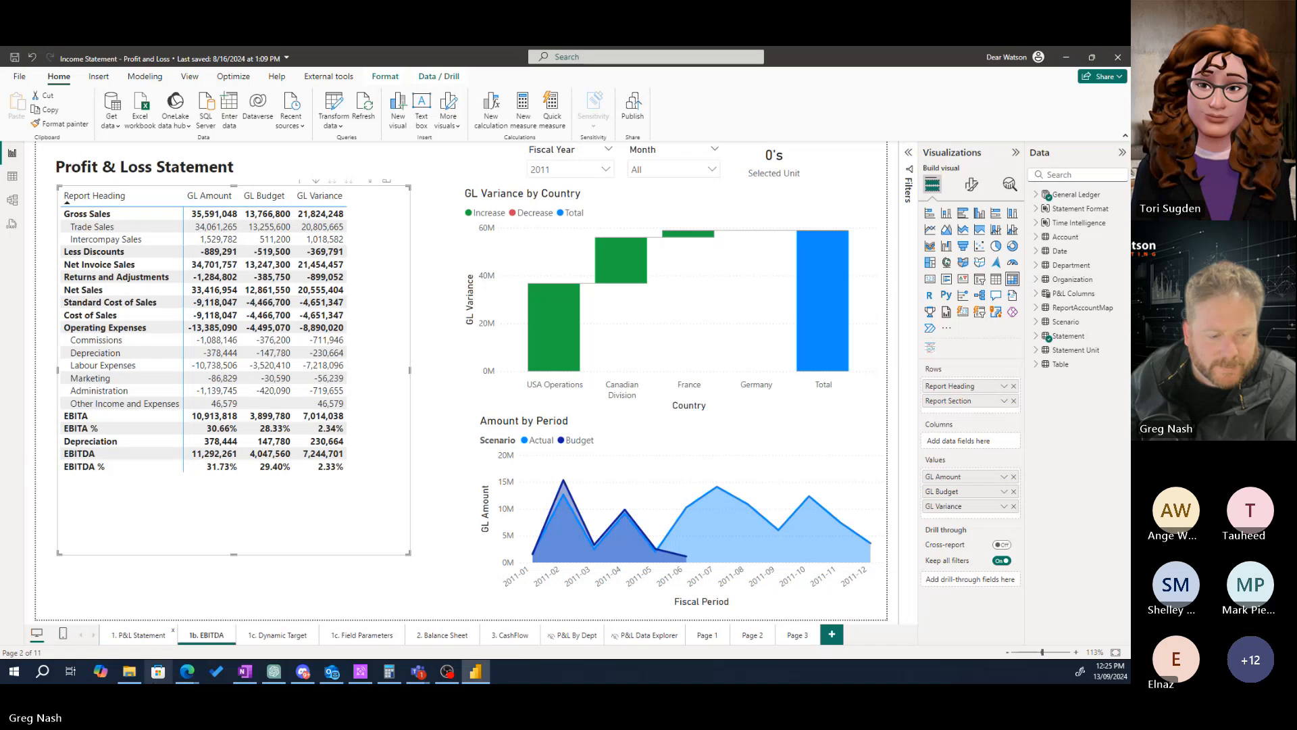
- Open the Department query in Power Query Editor and copy the folder path of DepartmentGroup.csv from its Source step formula
mouse_move(137, 677)
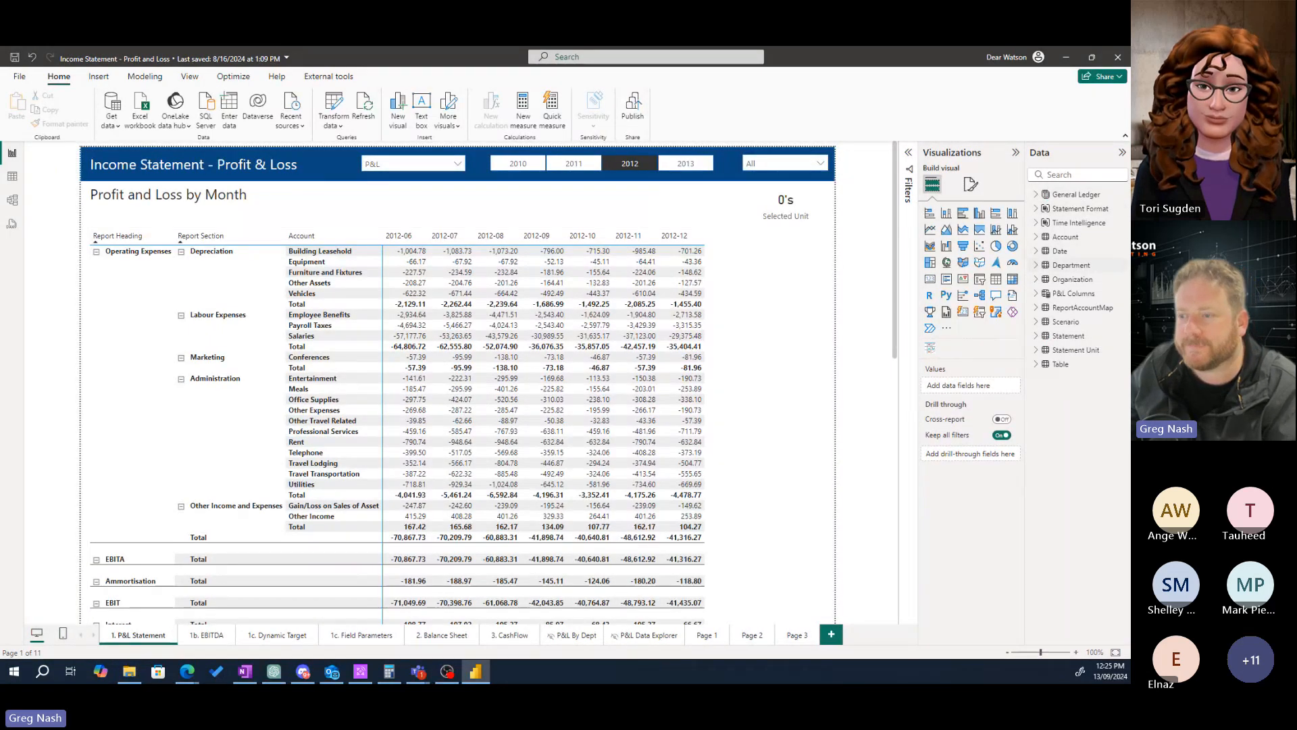
right_click(1065, 269)
click(983, 347)
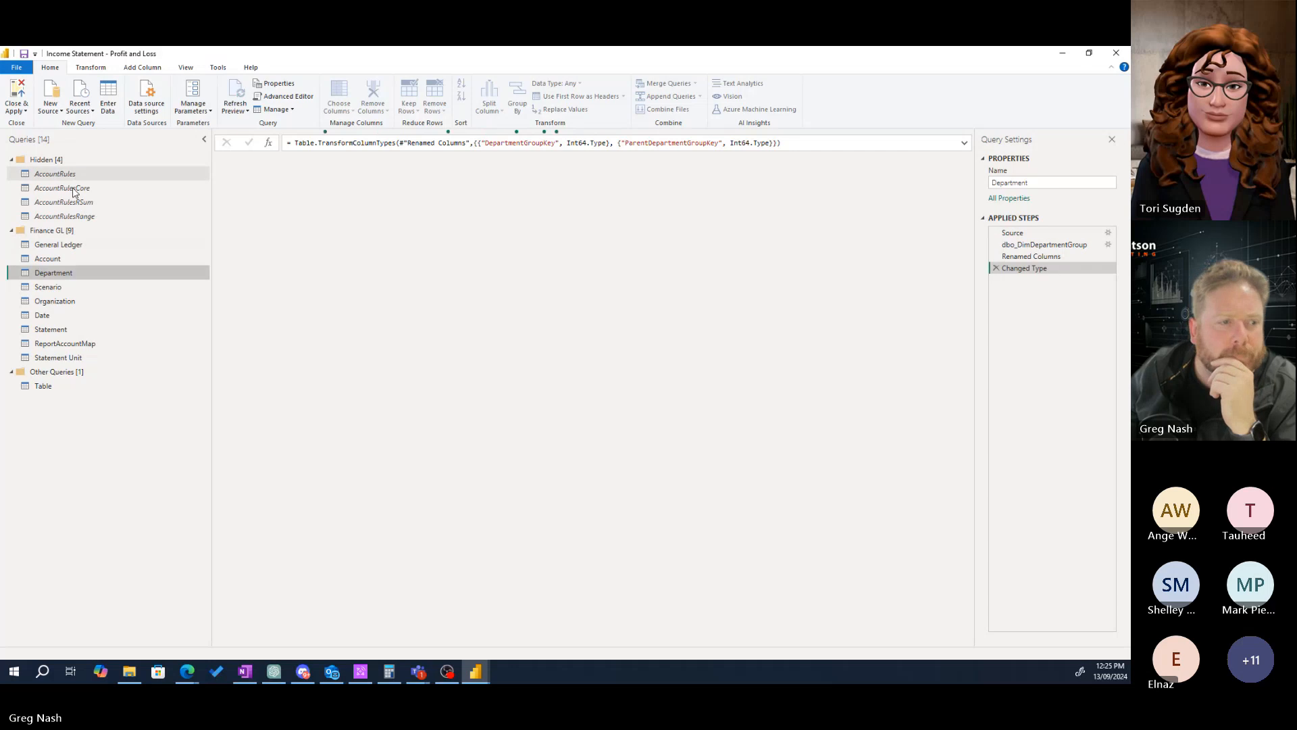
click(1013, 233)
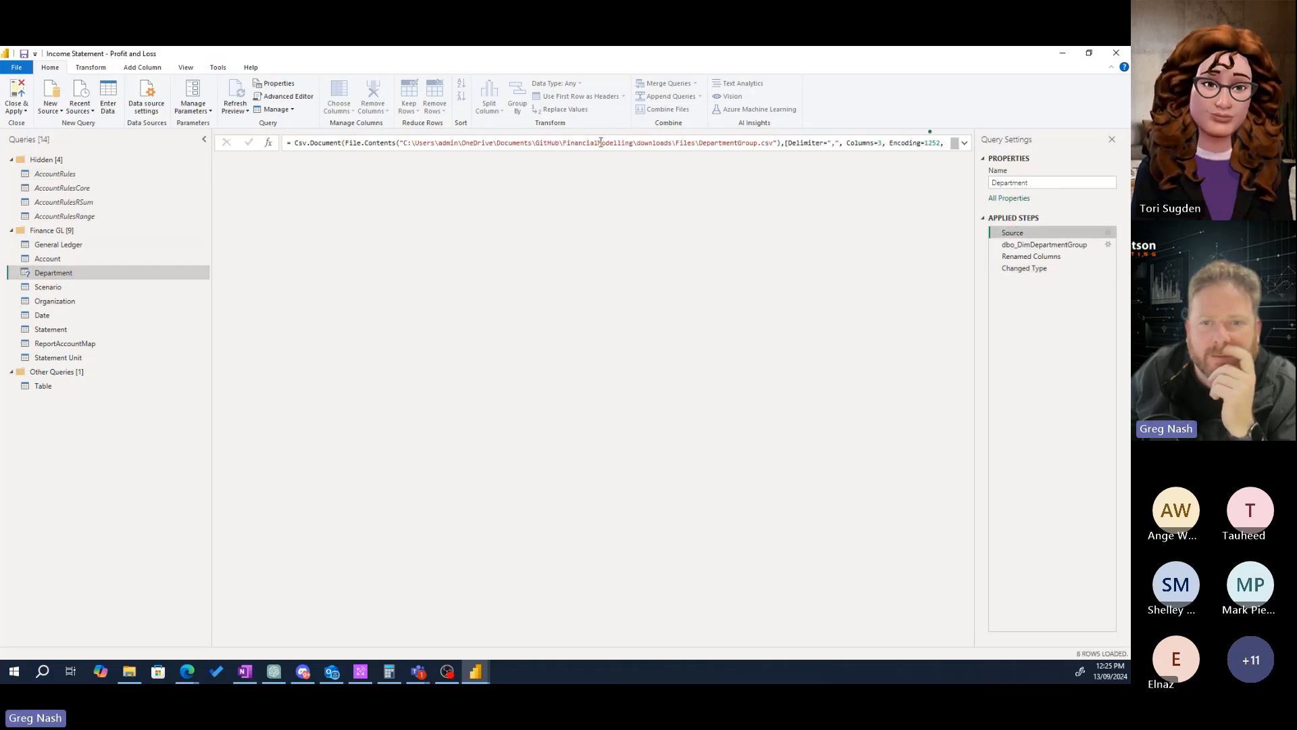
click(664, 143)
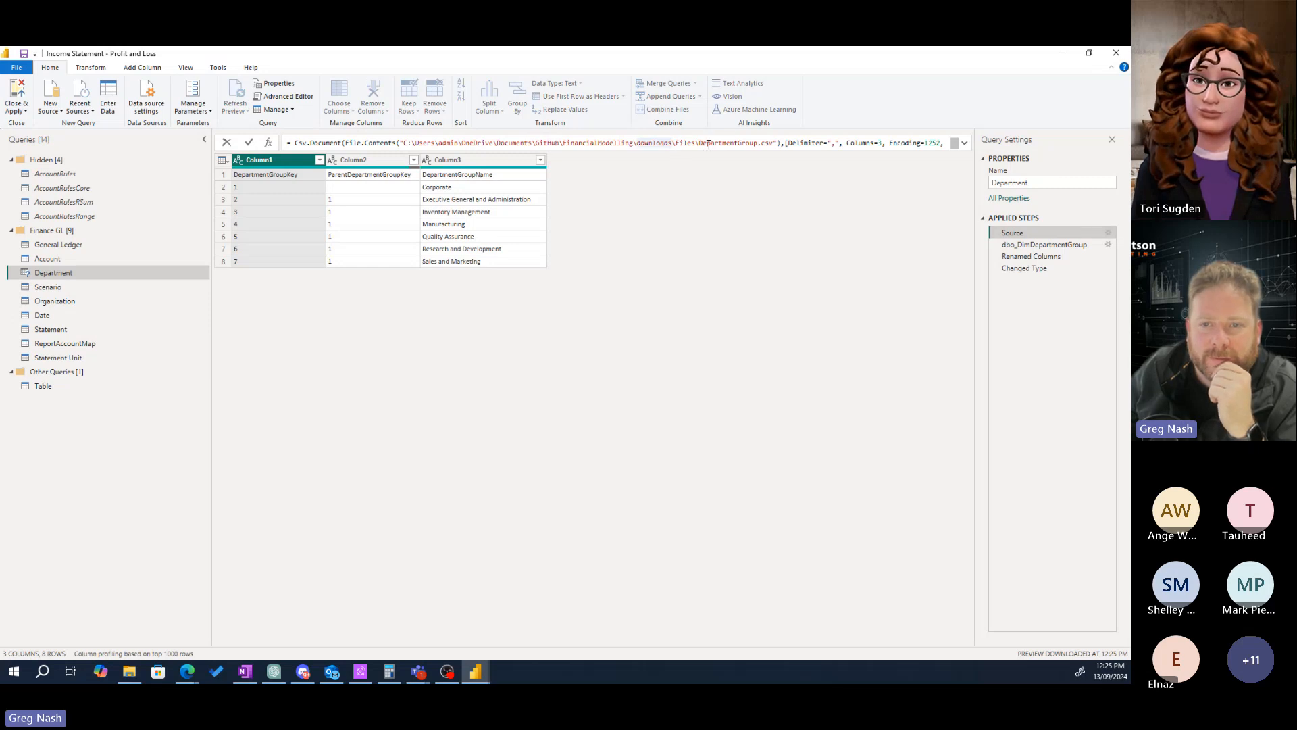
drag(697, 146, 402, 144)
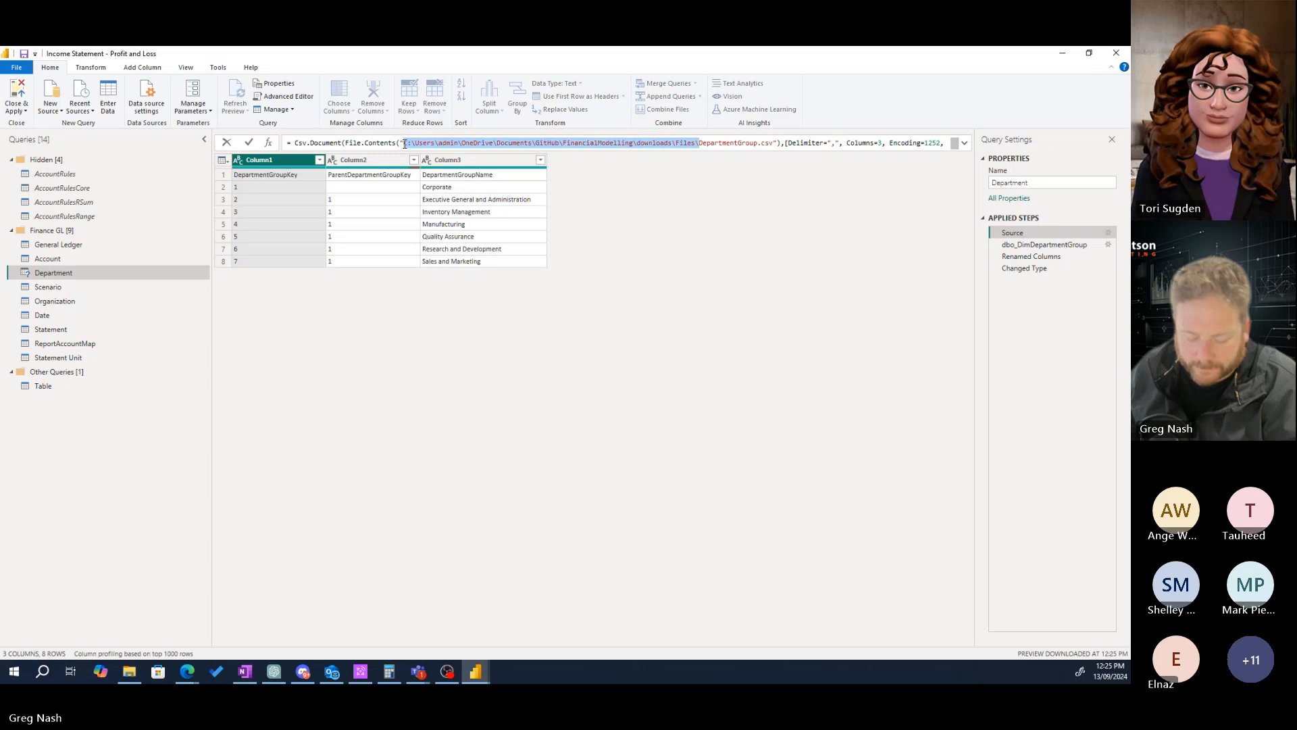
- Switch to File Explorer, show the FinancialModelling\downloads\Files folder and preview Account.xlsx and its neighbouring files
click(130, 672)
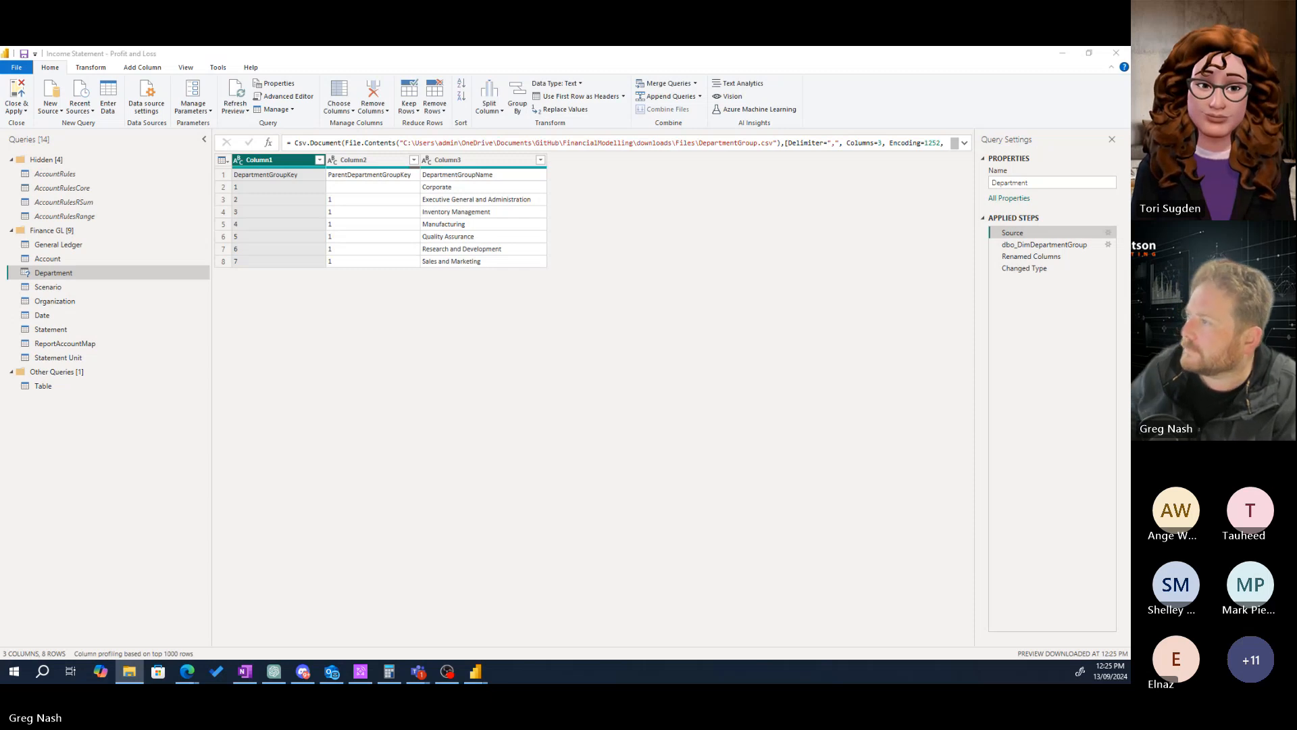
drag(1130, 129, 534, 141)
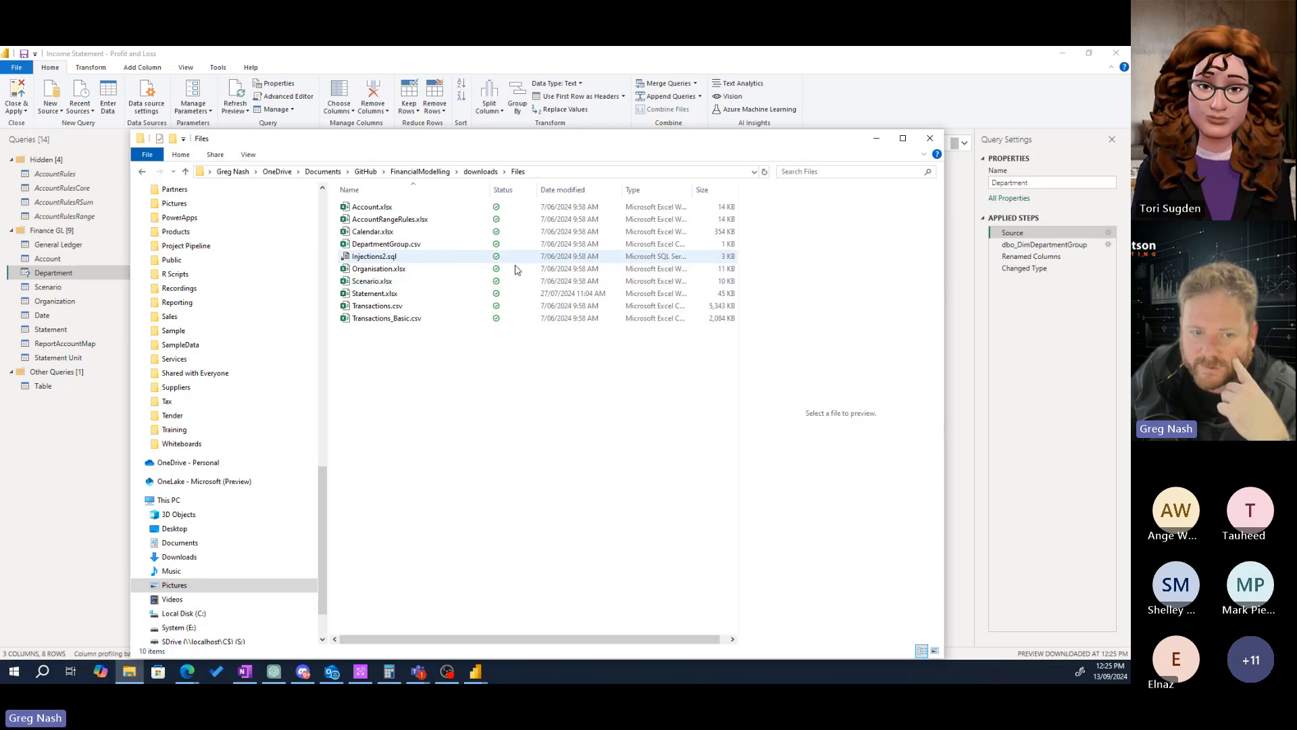
click(376, 209)
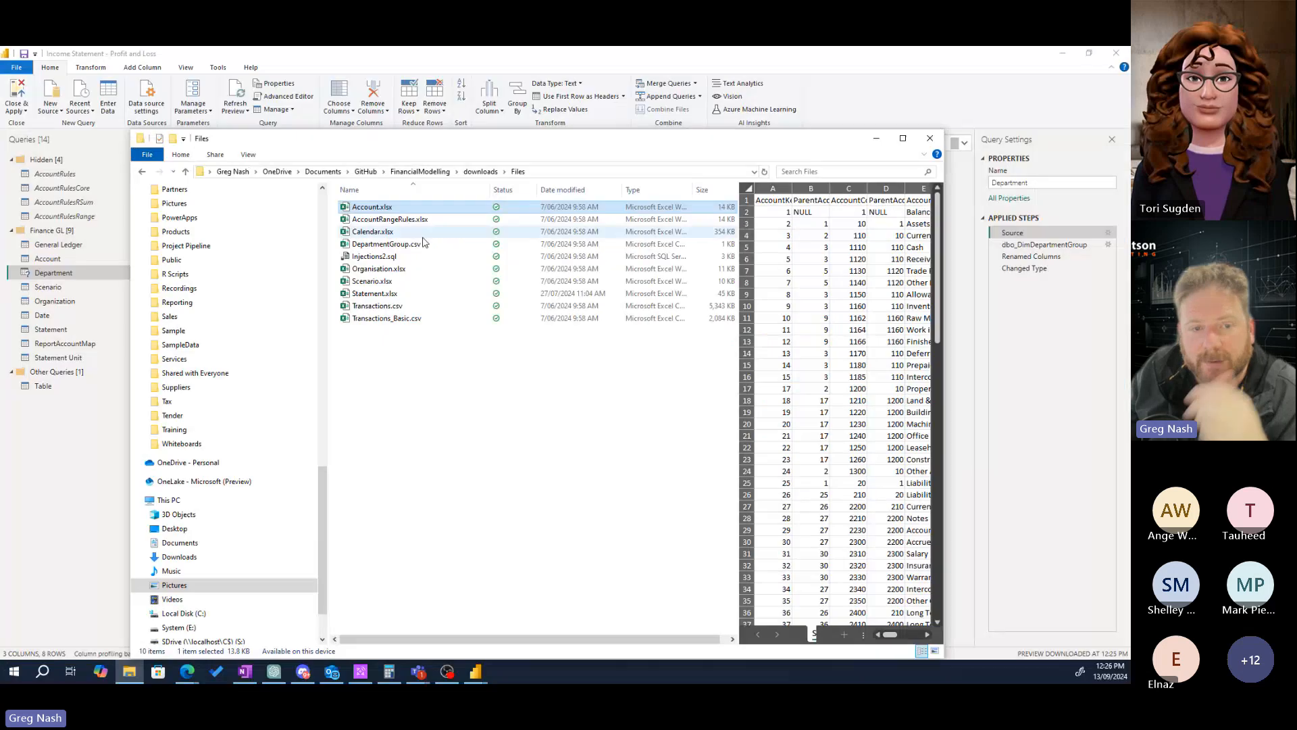
key(Down)
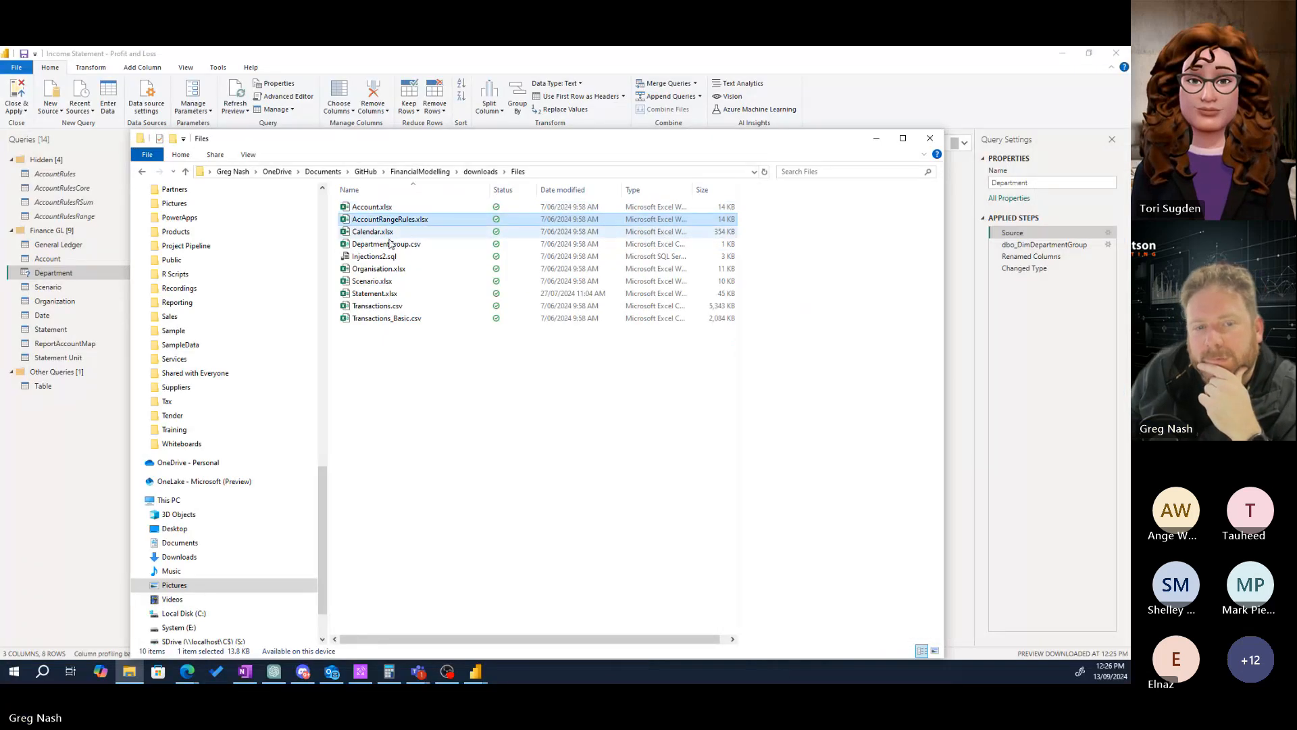
key(Down)
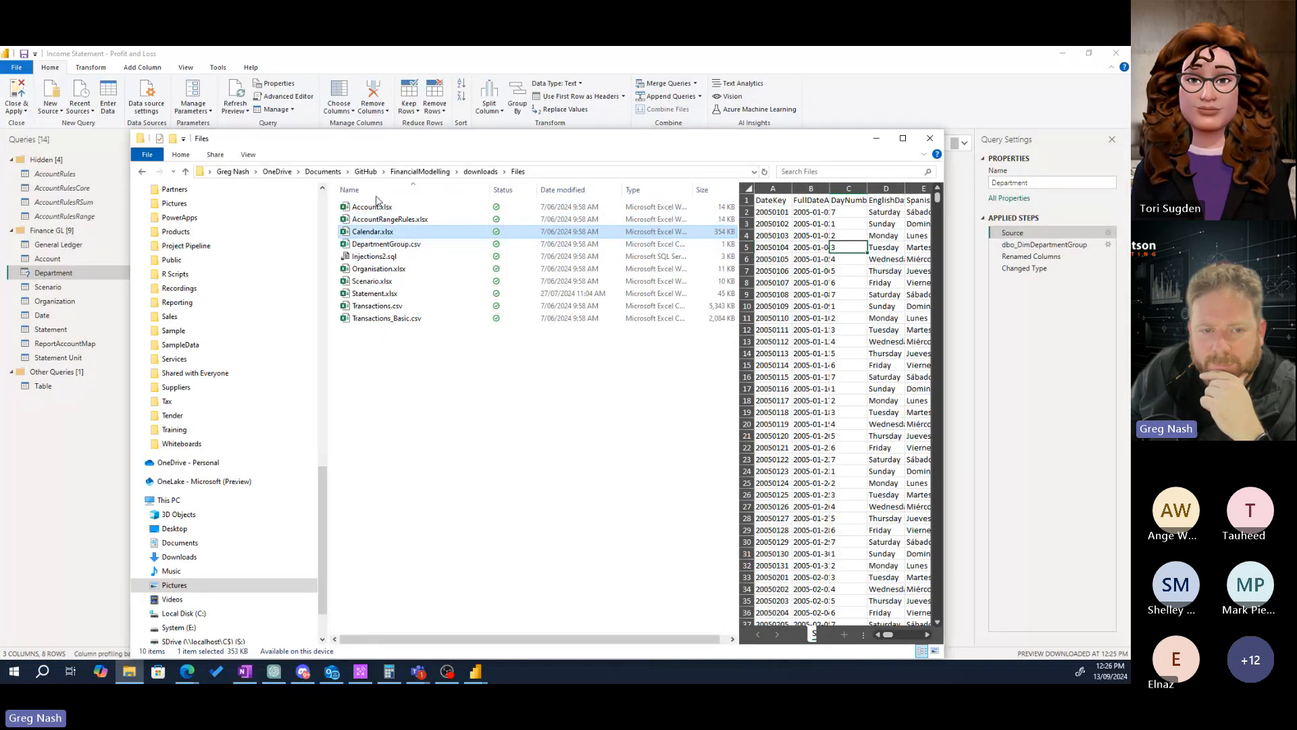
key(Up)
key(Up)
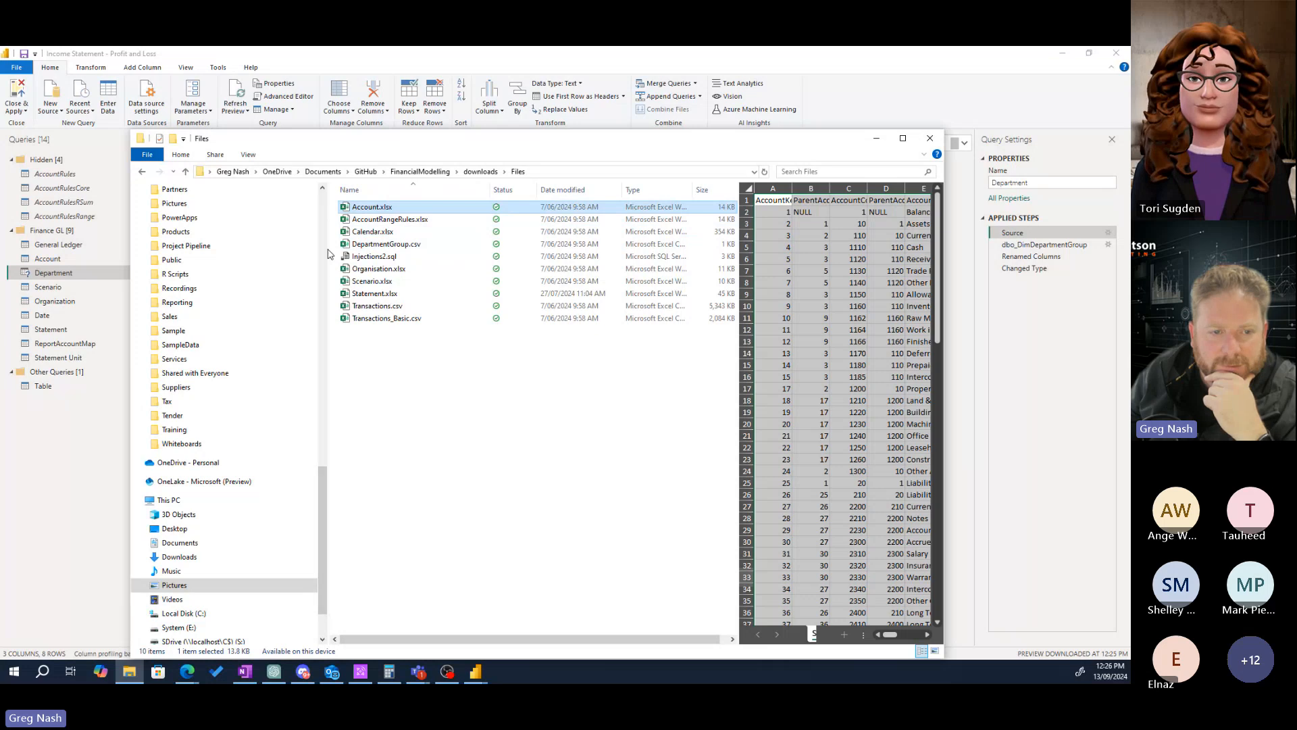
- Narrow the folder tree, widen the file preview and look through the Account.xlsx rows
drag(329, 254, 165, 254)
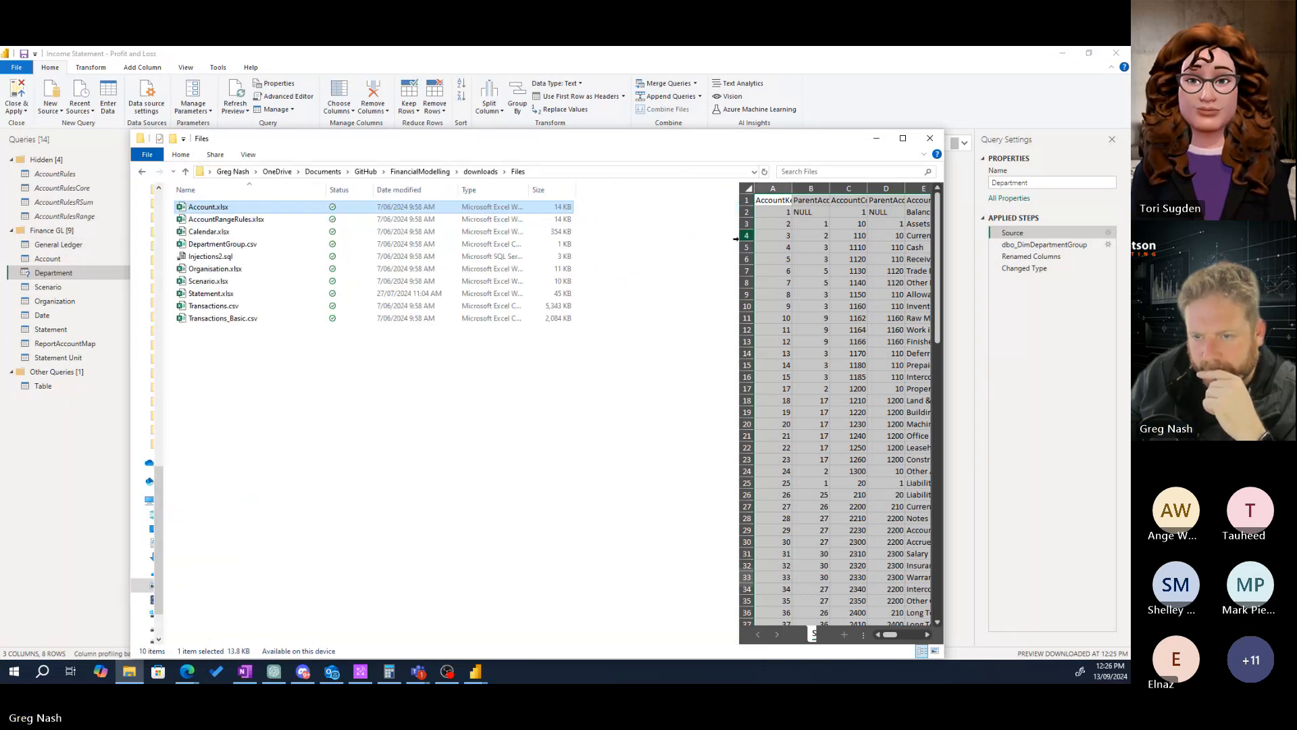
drag(736, 238, 443, 240)
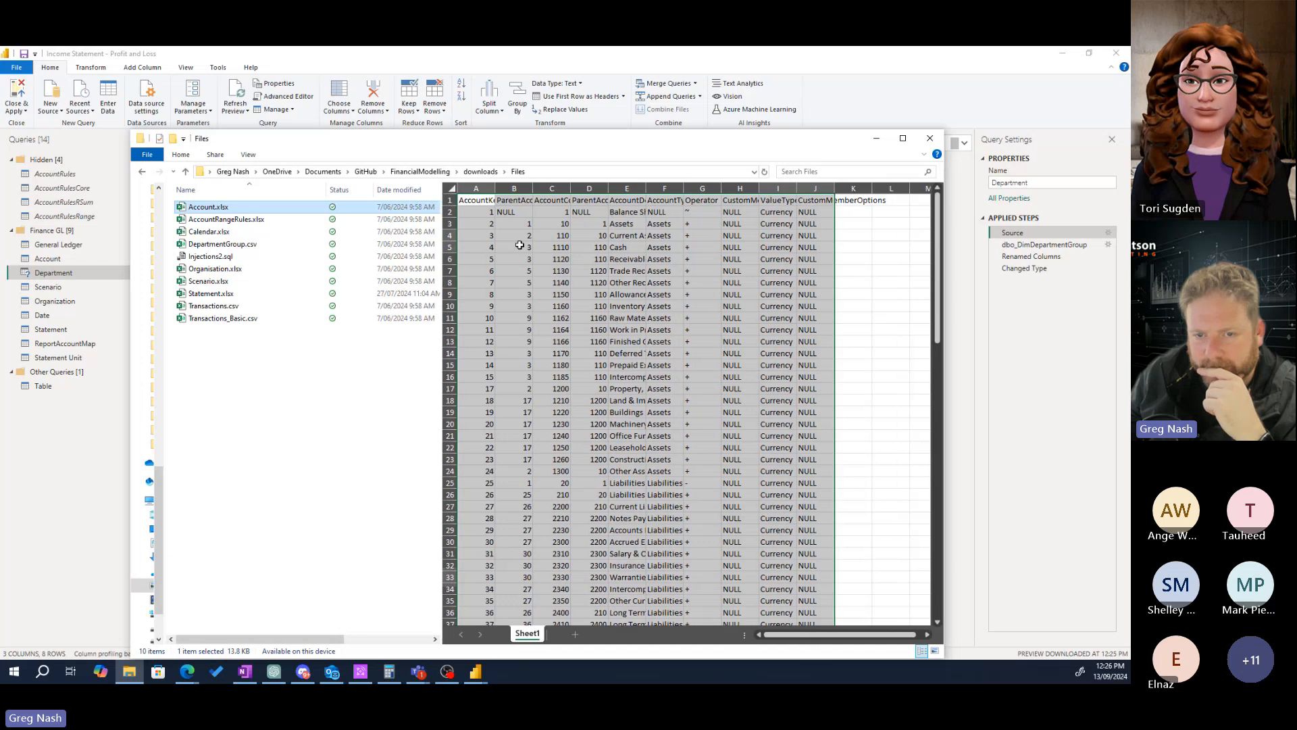
scroll(698, 304, down, 18)
scroll(697, 312, up, 16)
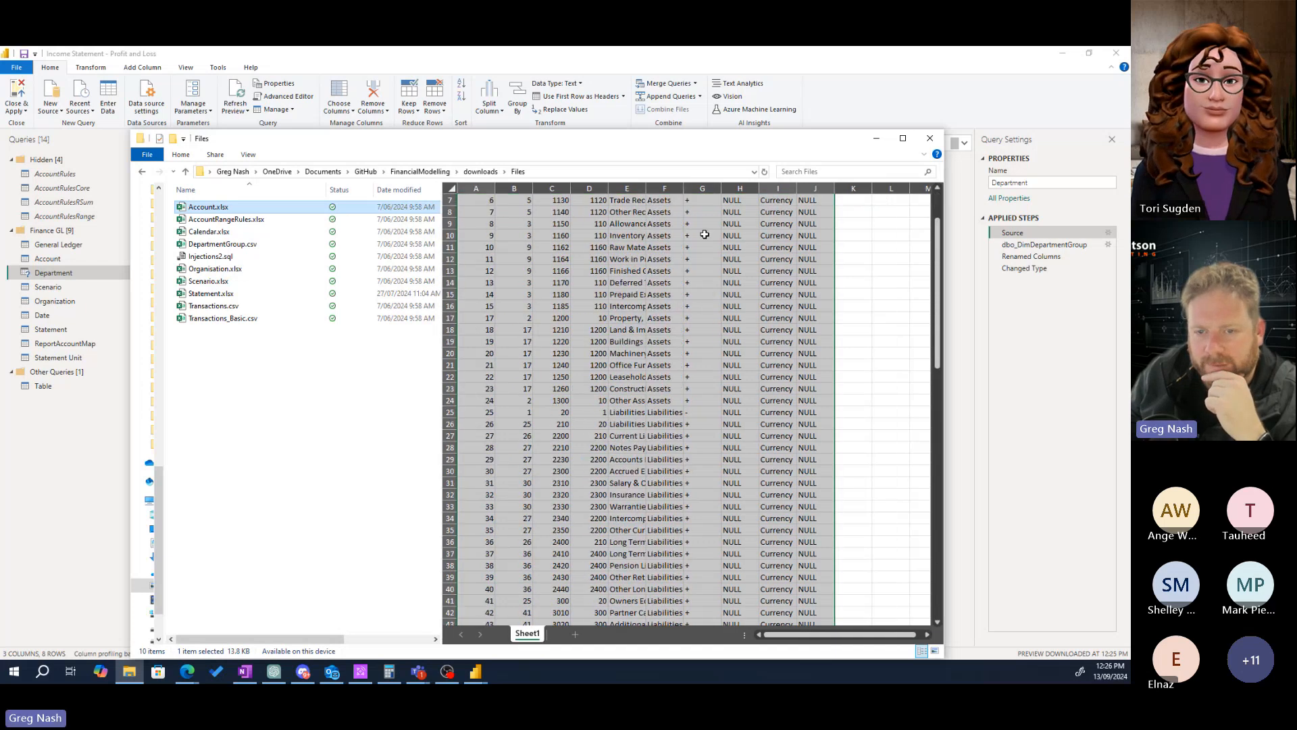
scroll(705, 233, up, 2)
- Examine the Operator and account type columns of Account.xlsx, then the statistical and Trade Sales accounts in its last rows
click(697, 188)
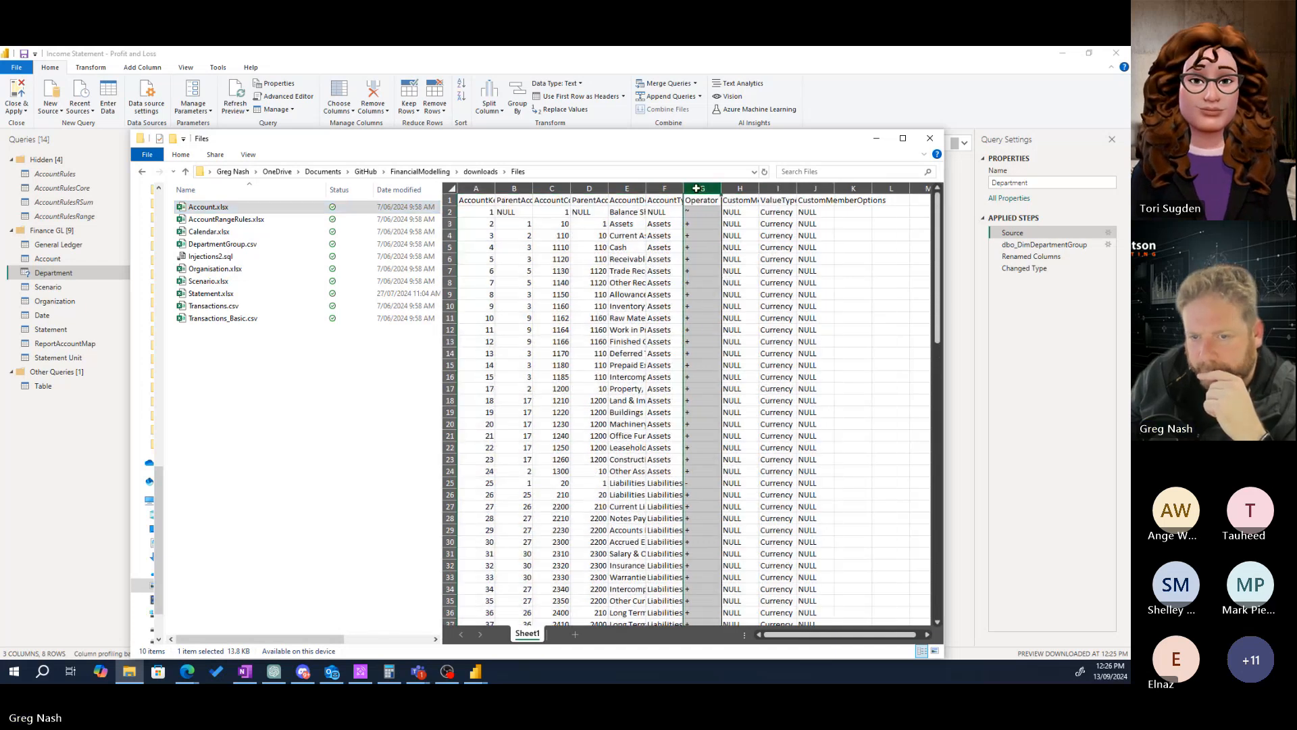
click(681, 187)
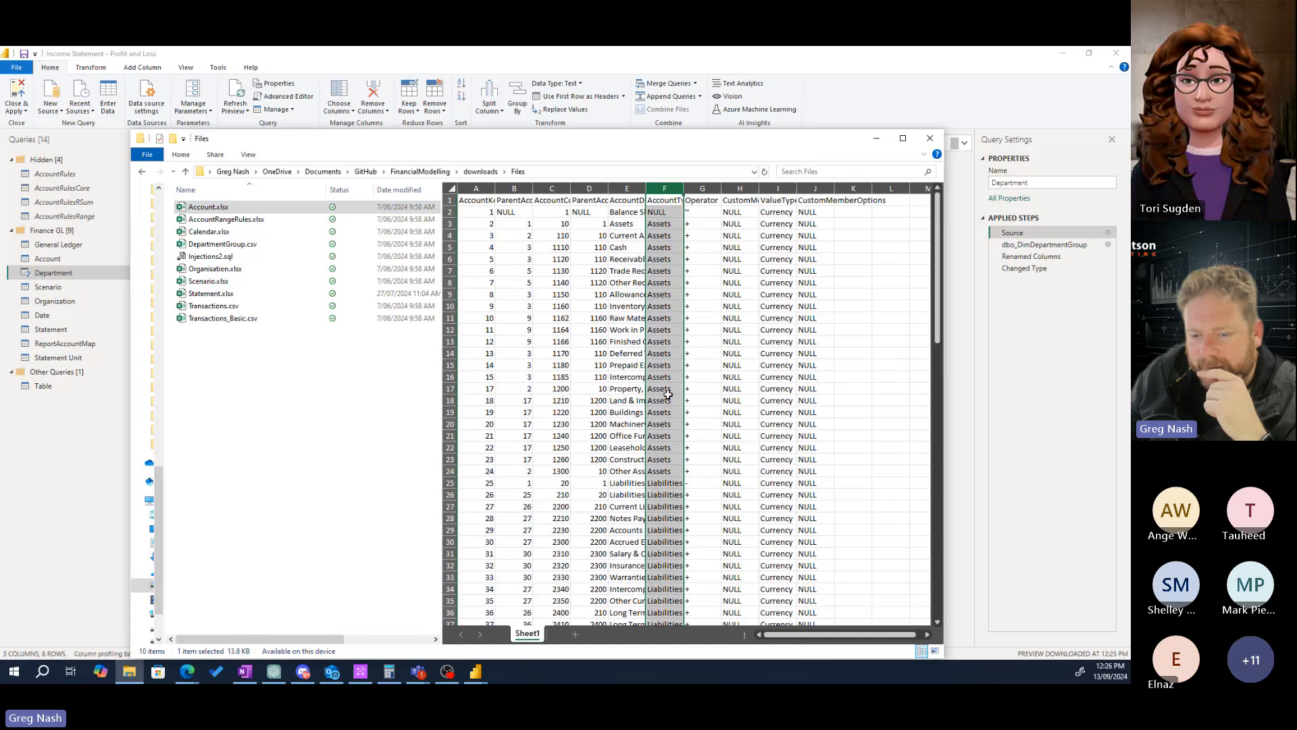
scroll(669, 392, down, 15)
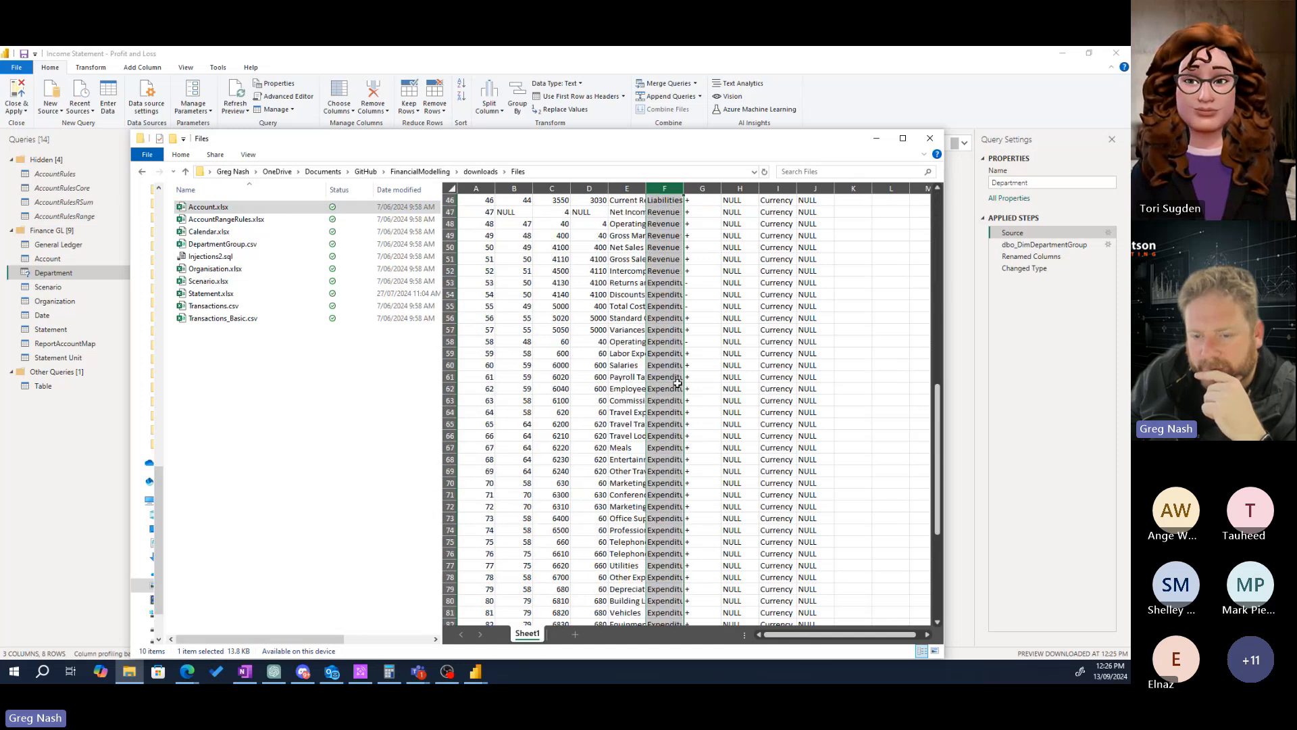
scroll(677, 383, down, 10)
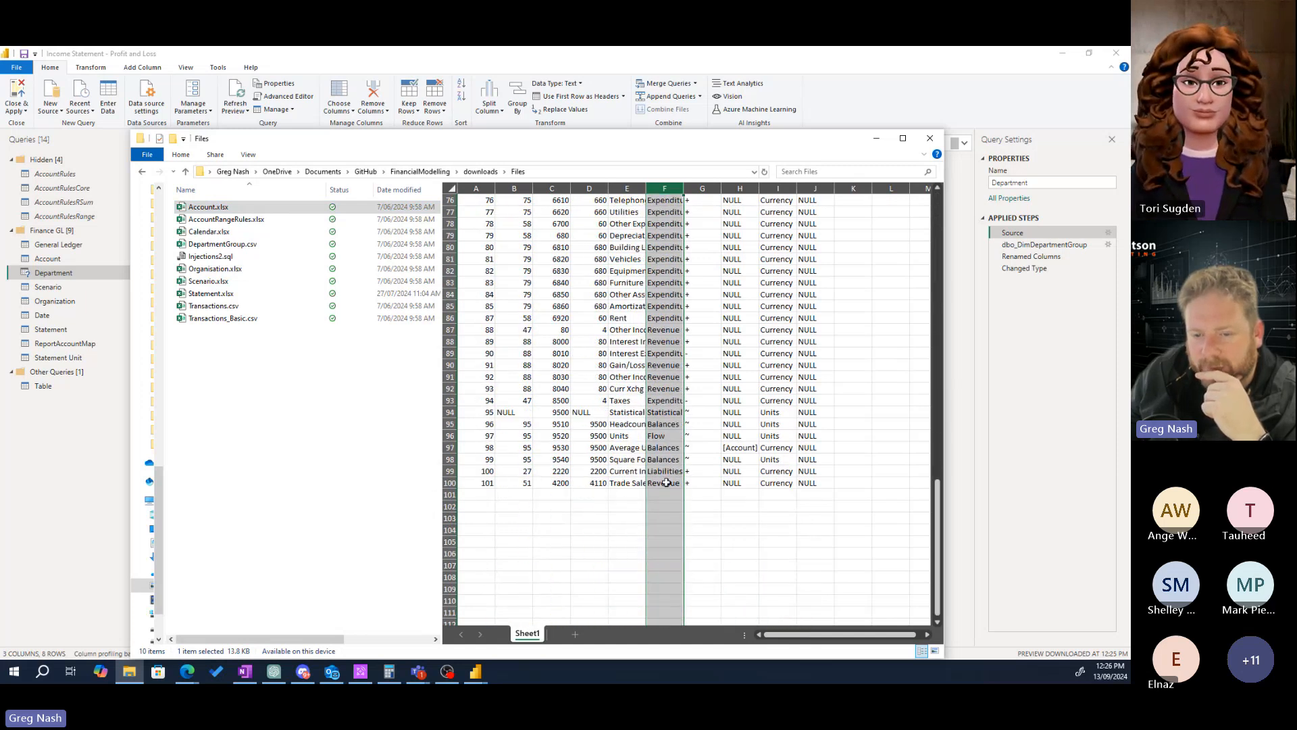
click(566, 424)
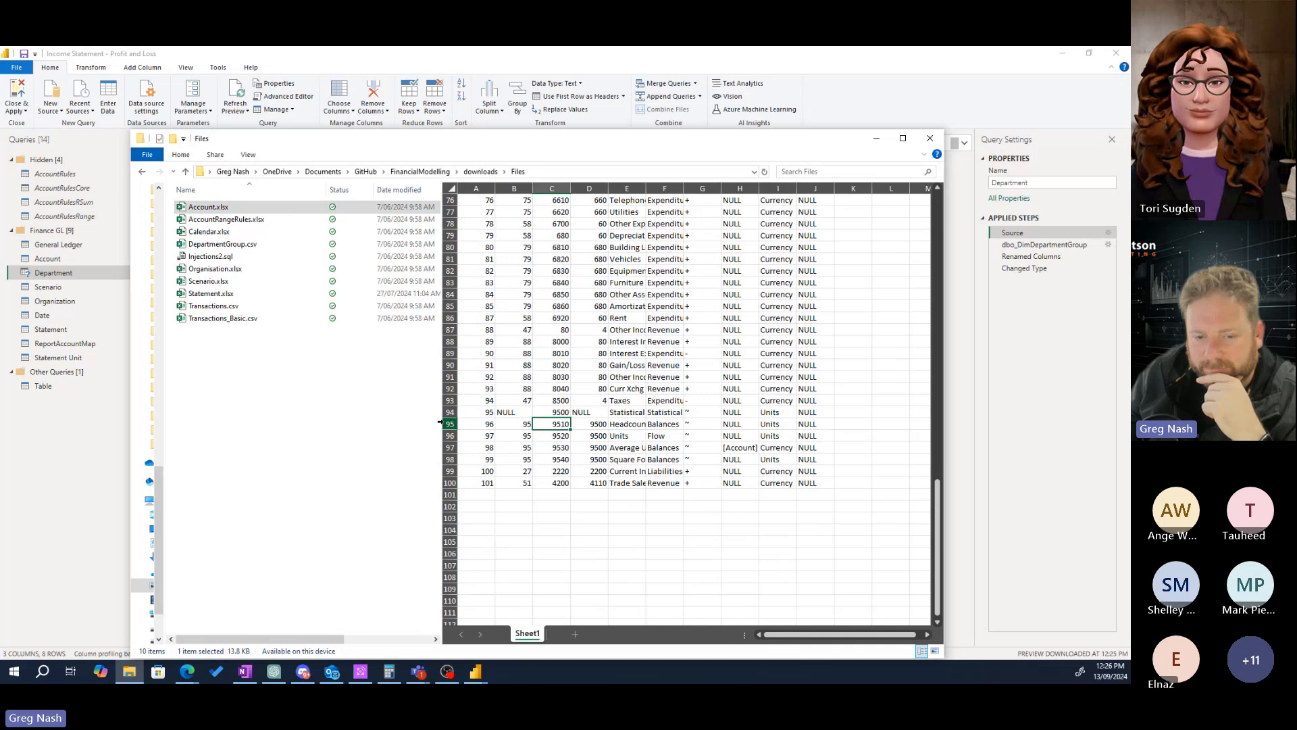
mouse_move(466, 423)
mouse_down()
mouse_move(797, 425)
mouse_move(682, 450)
mouse_move(655, 463)
mouse_move(665, 471)
mouse_up()
click(639, 485)
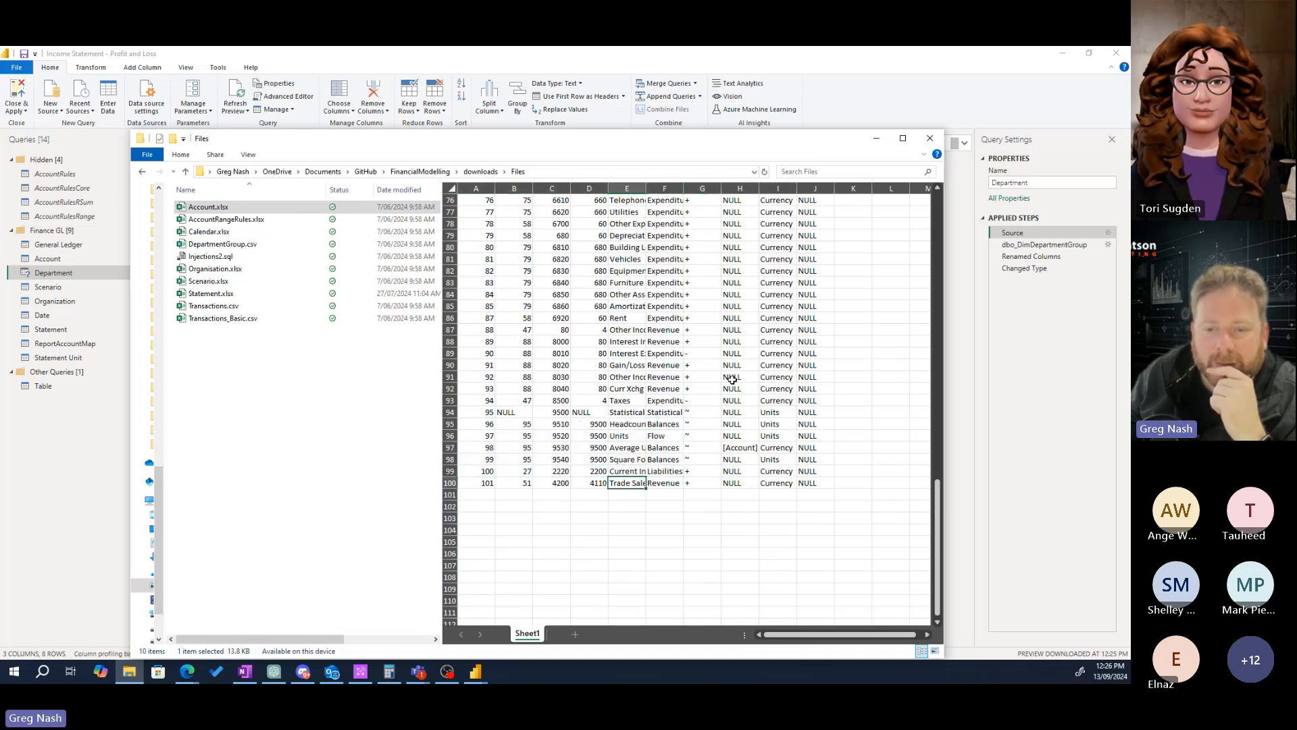
scroll(732, 380, up, 20)
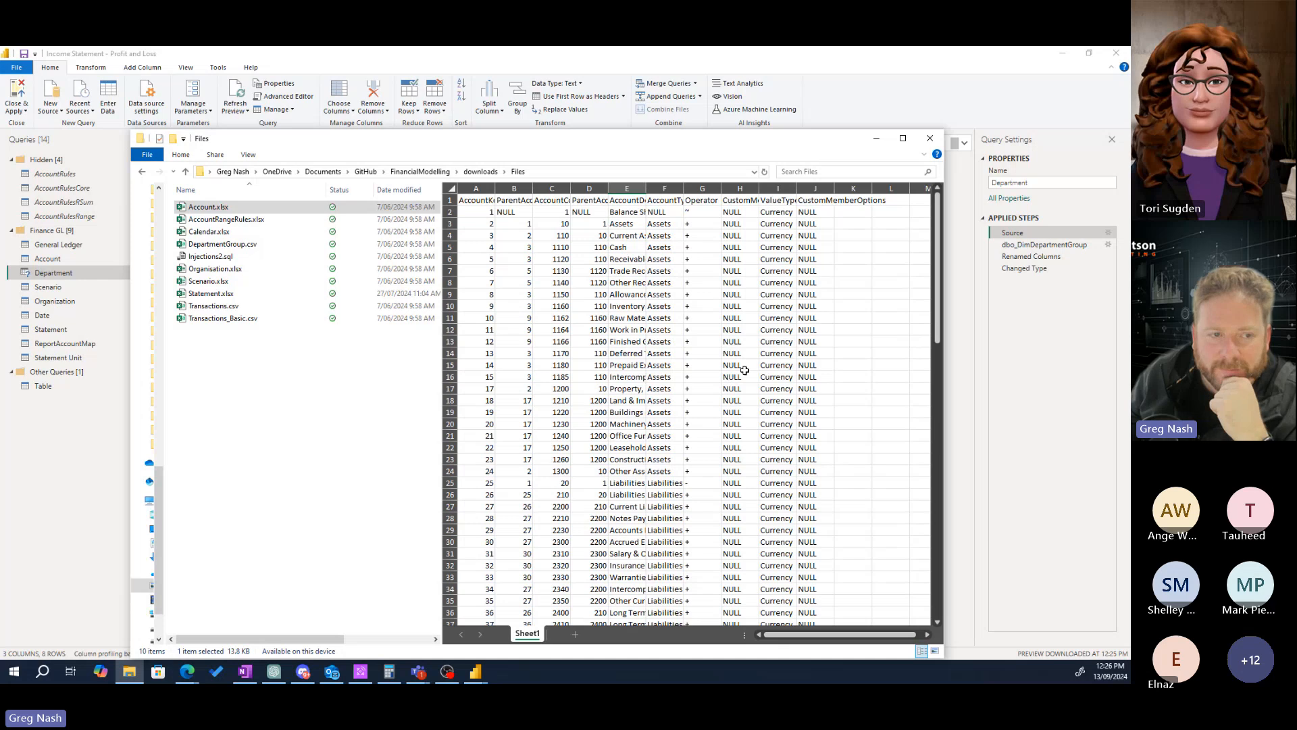
- Preview AccountRangeRules.xlsx and examine how report sections such as Trade Sales and Administration map to from and to account numbers
click(245, 221)
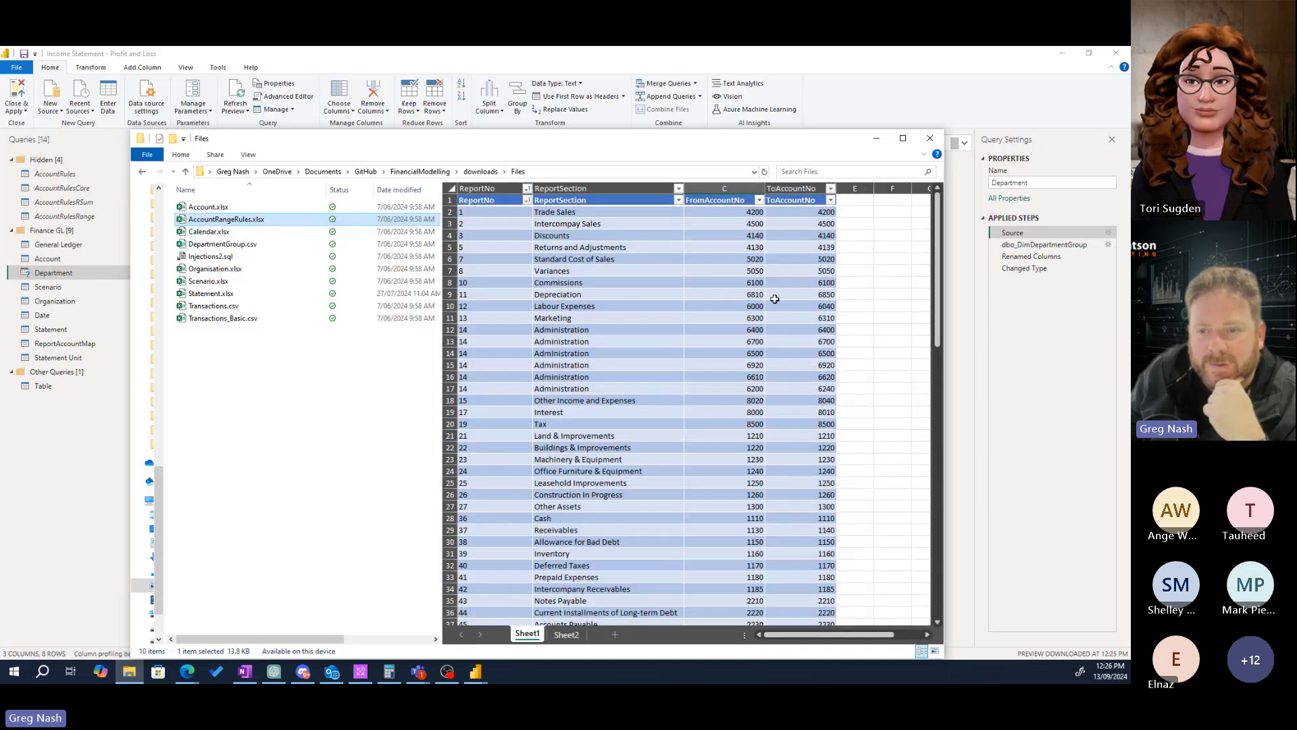
scroll(775, 298, down, 10)
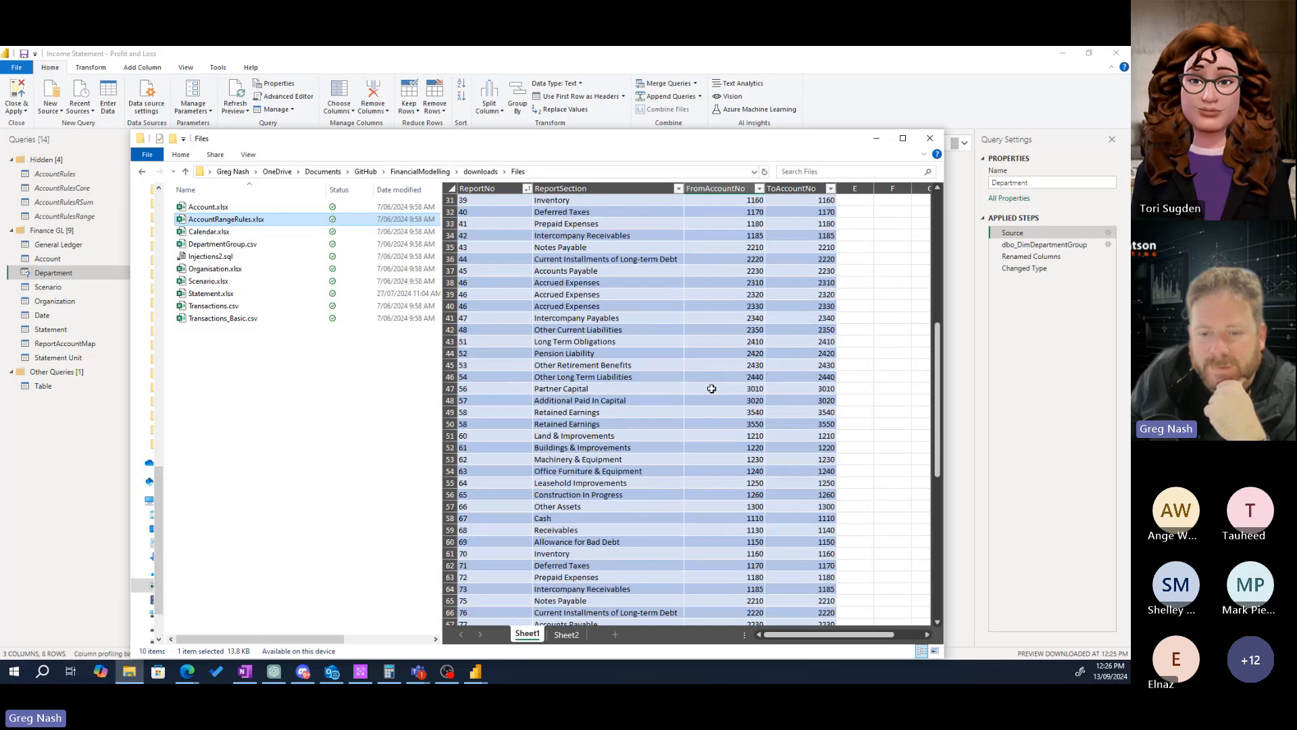
scroll(711, 389, up, 10)
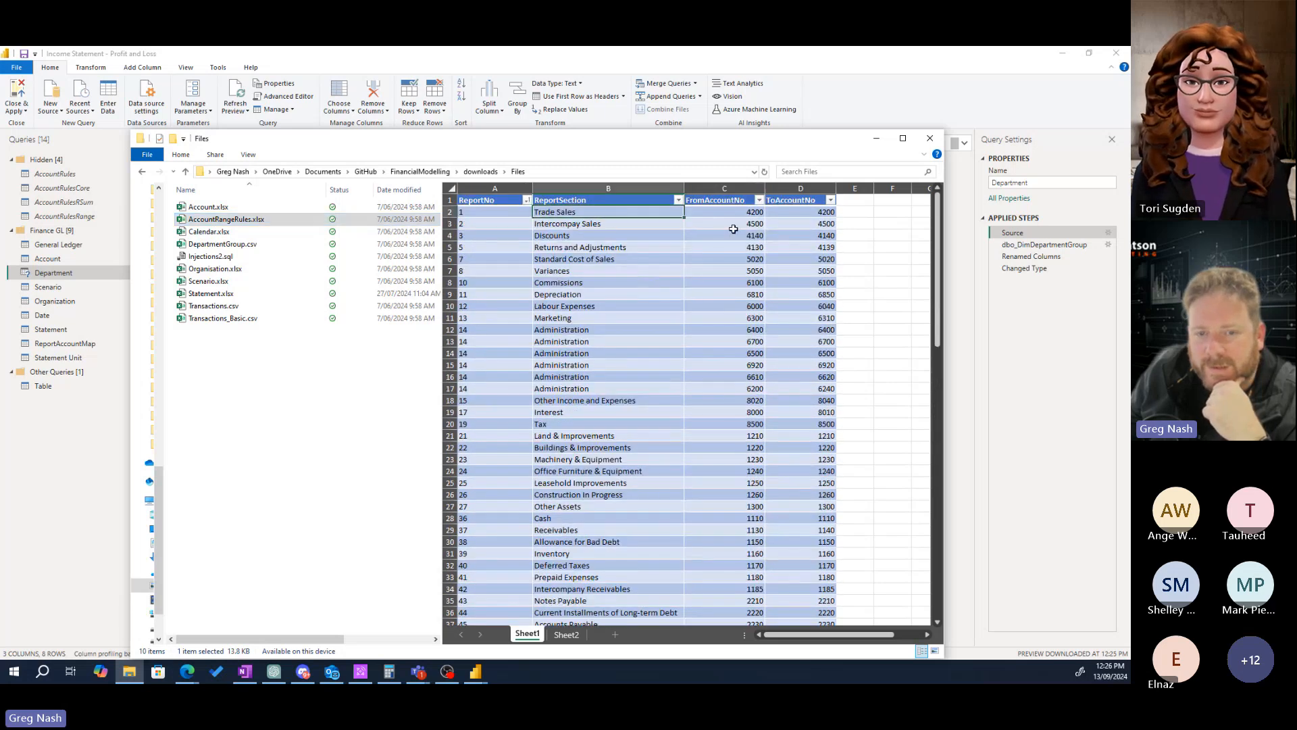
click(735, 212)
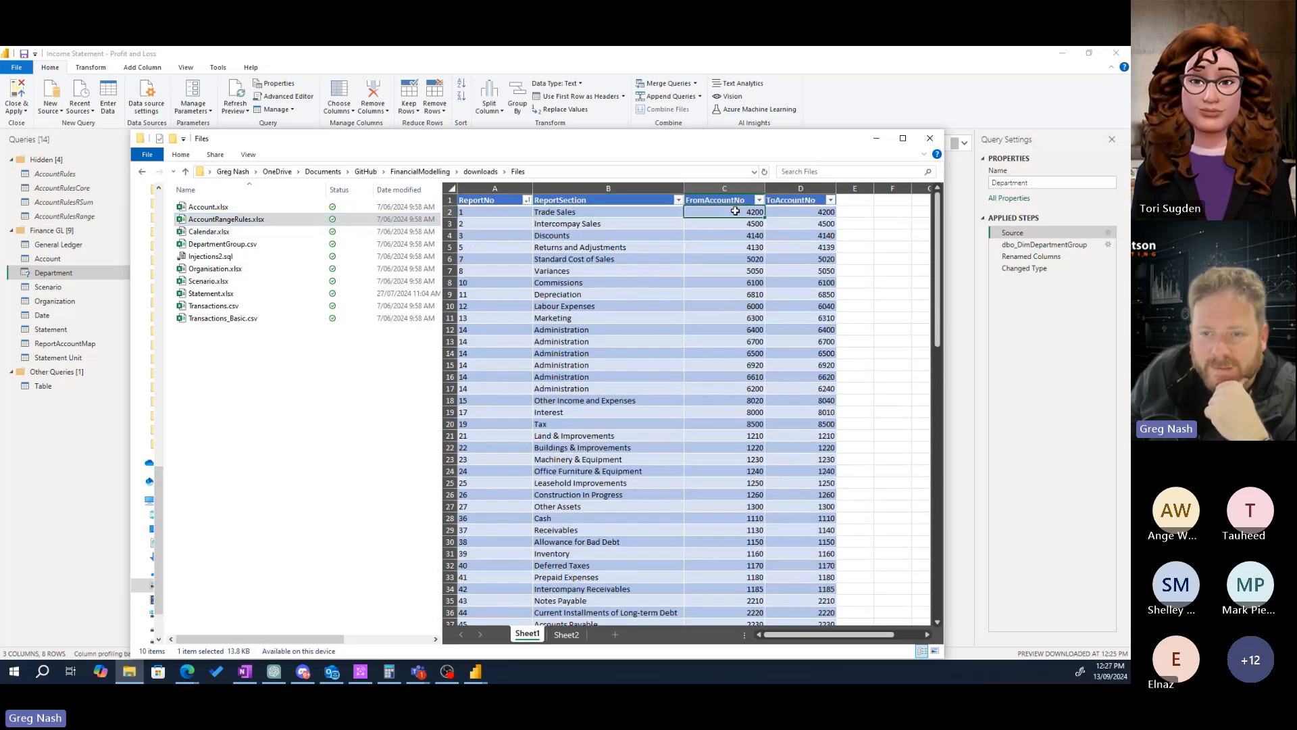
click(650, 223)
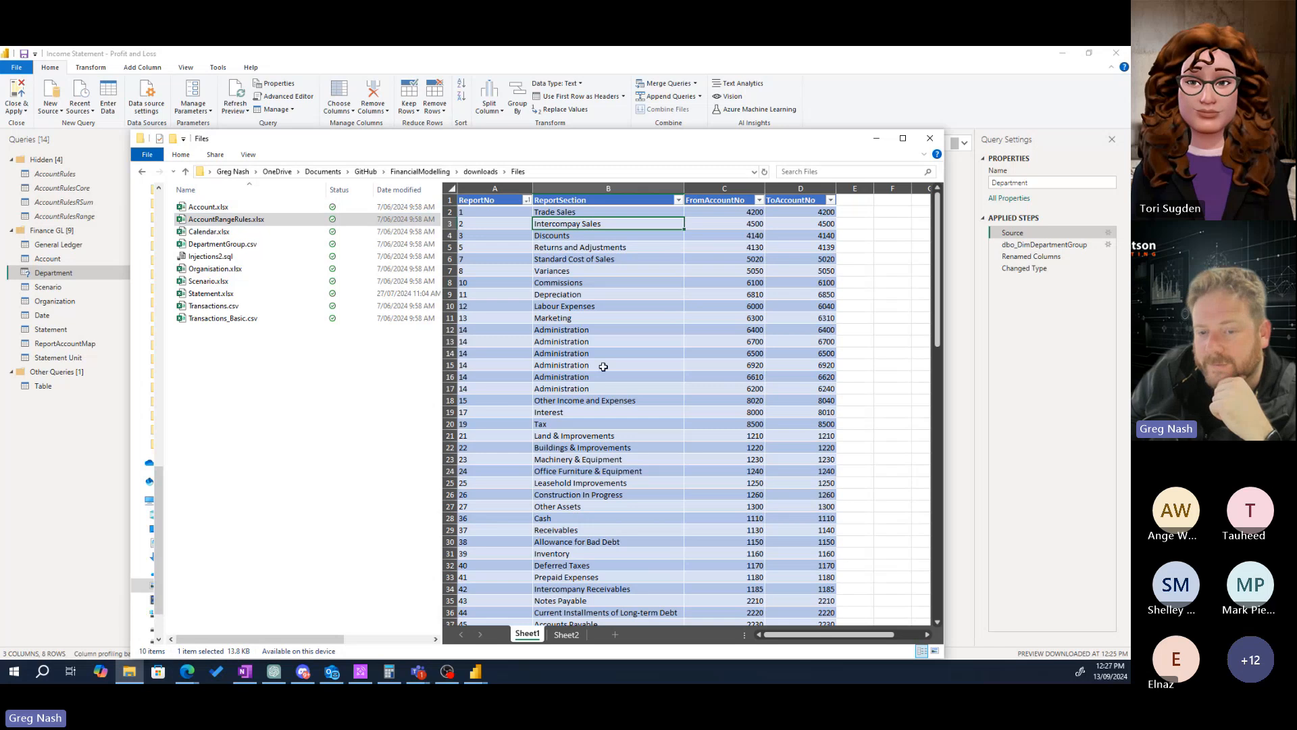
click(628, 400)
click(717, 379)
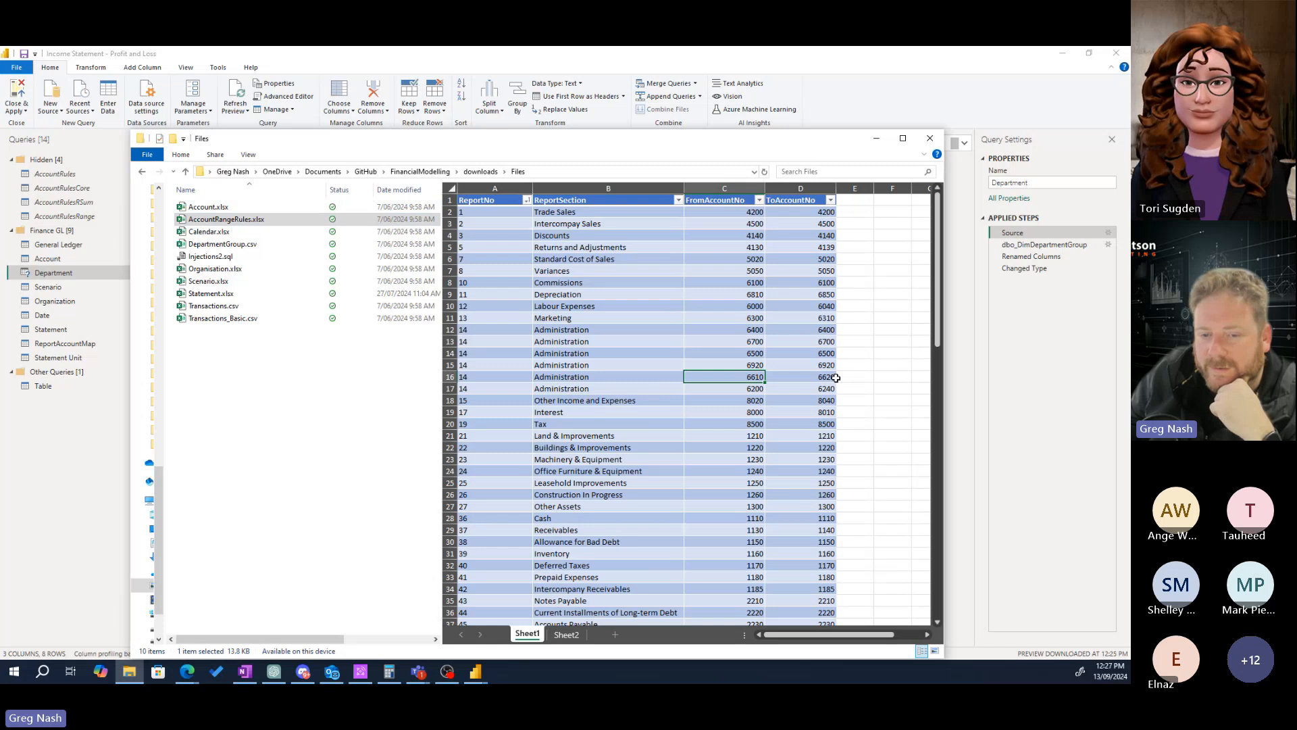
click(622, 377)
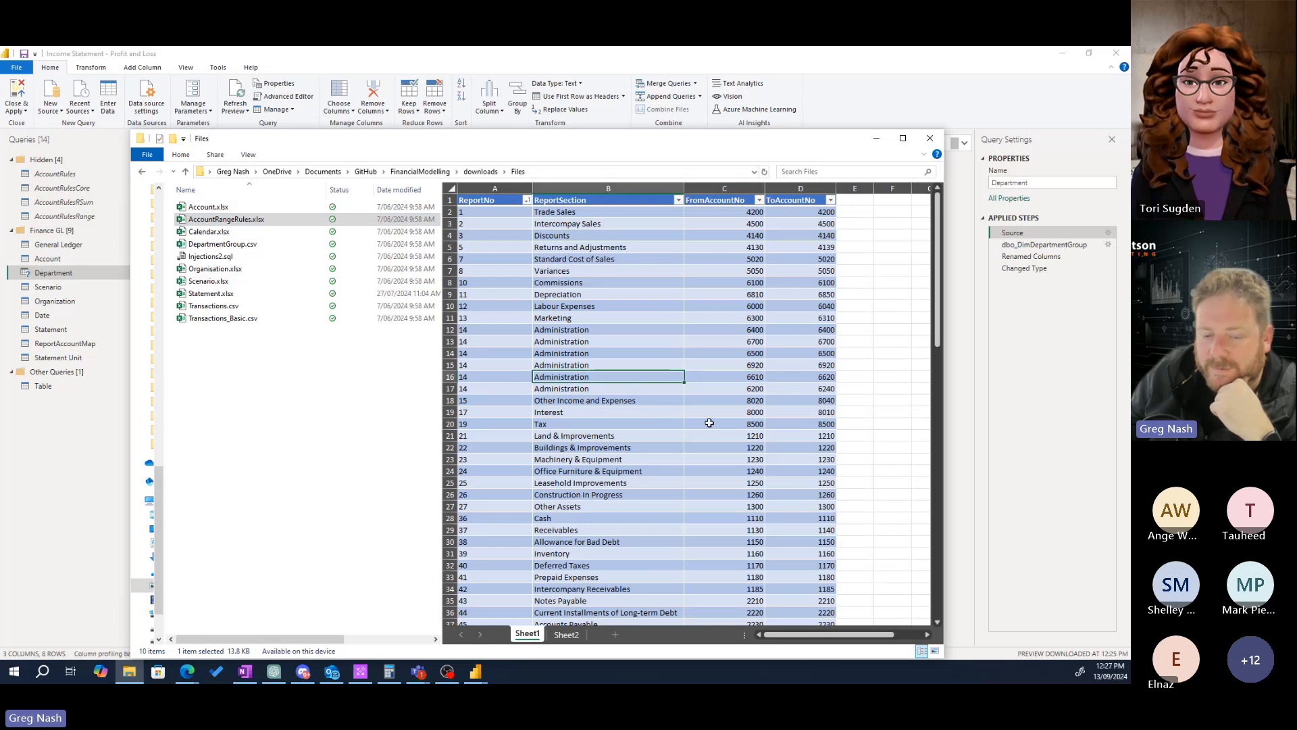
scroll(663, 423, down, 1)
scroll(663, 424, up, 1)
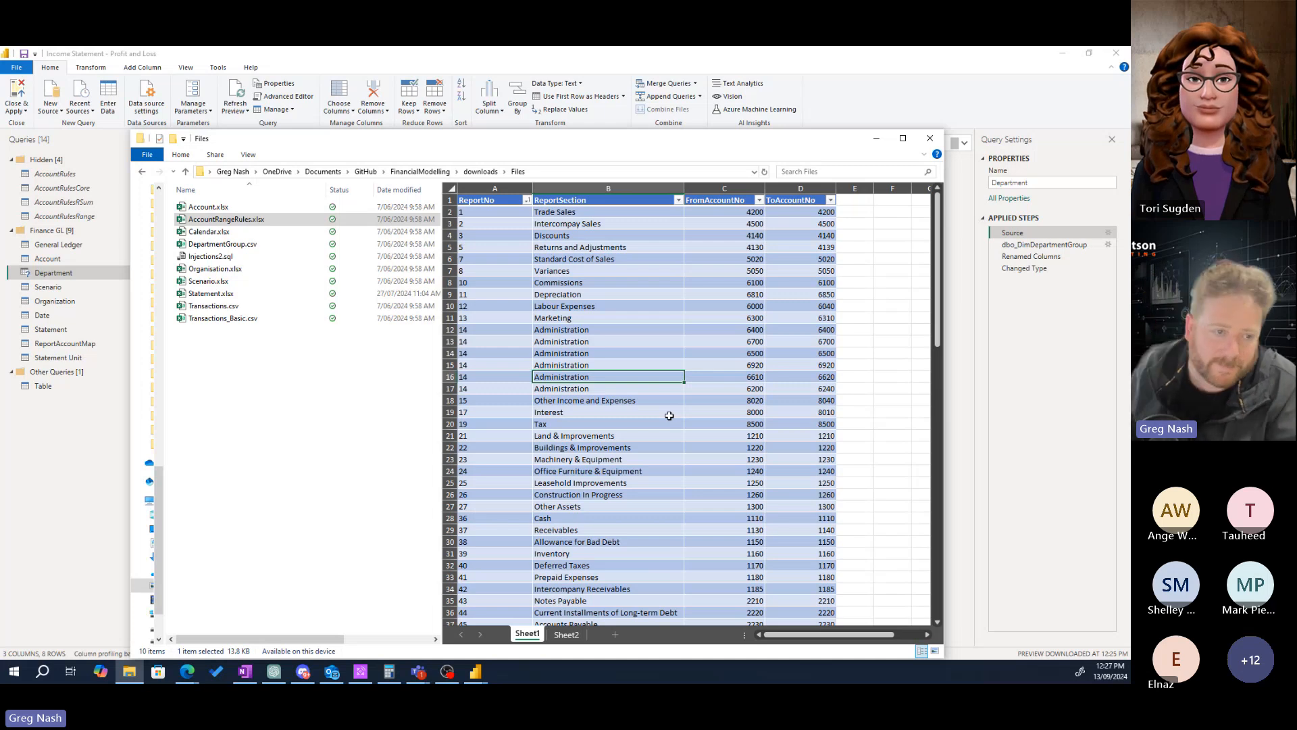
- Preview DepartmentGroup.csv and Organisation.xlsx, and examine the organisation names and the percentage column
click(230, 244)
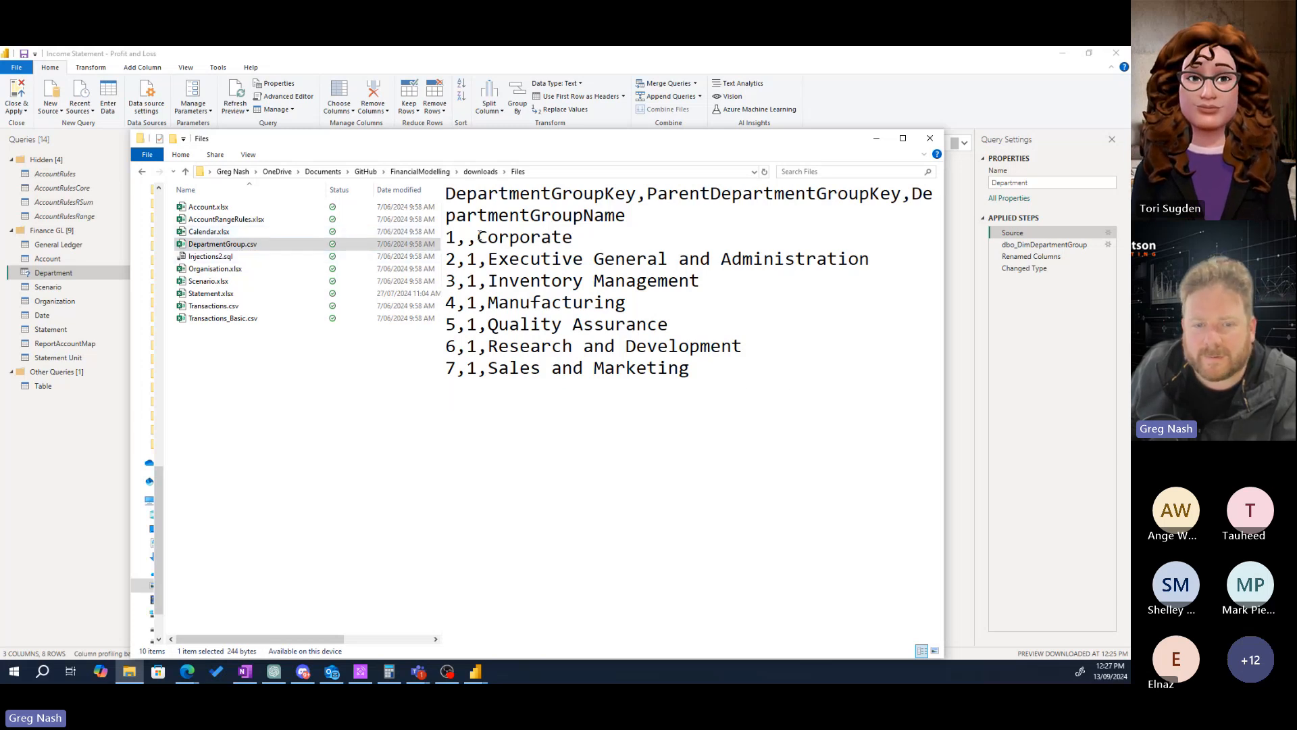
click(456, 237)
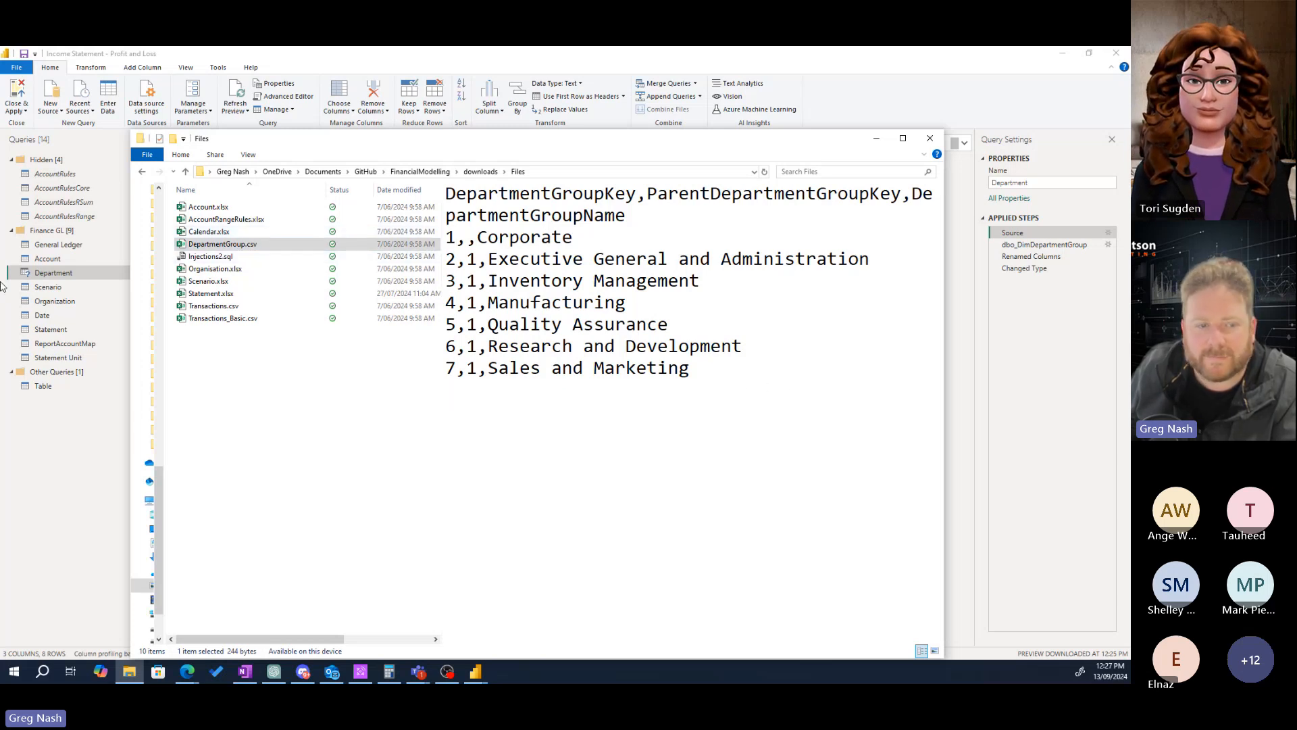
click(223, 268)
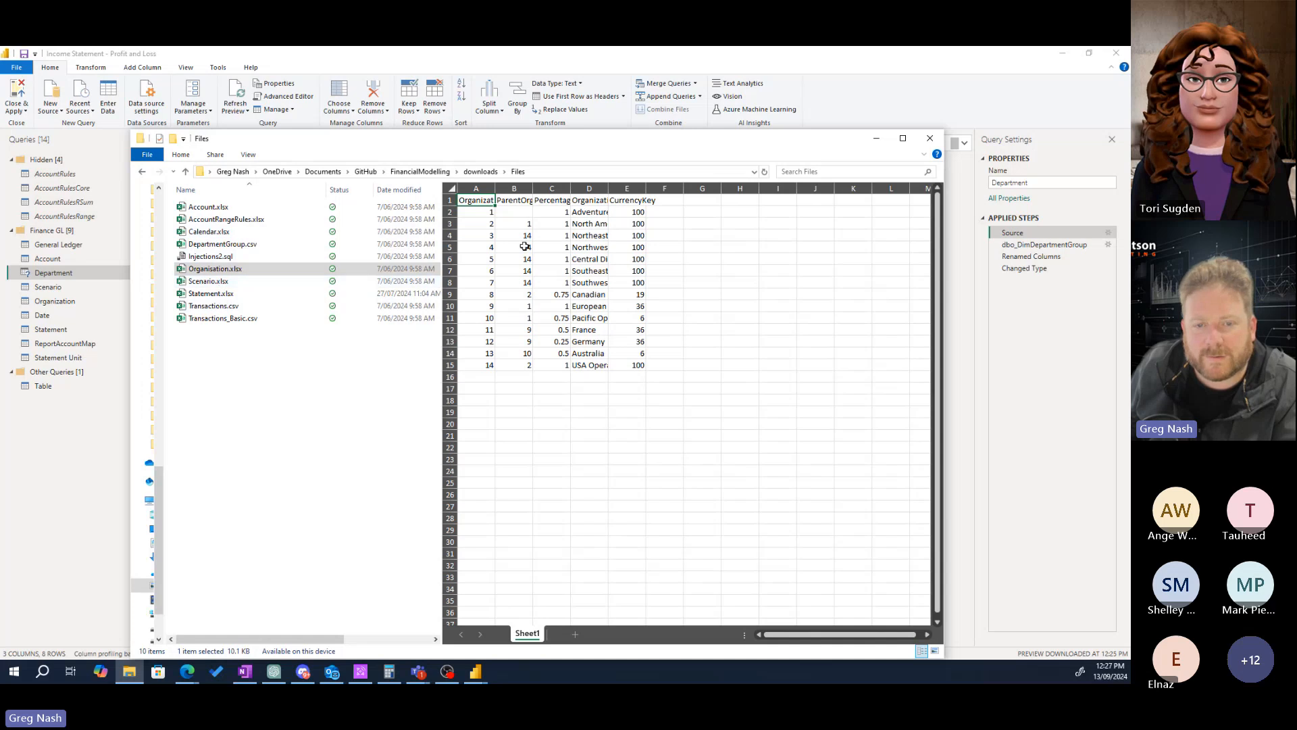
drag(586, 214, 584, 365)
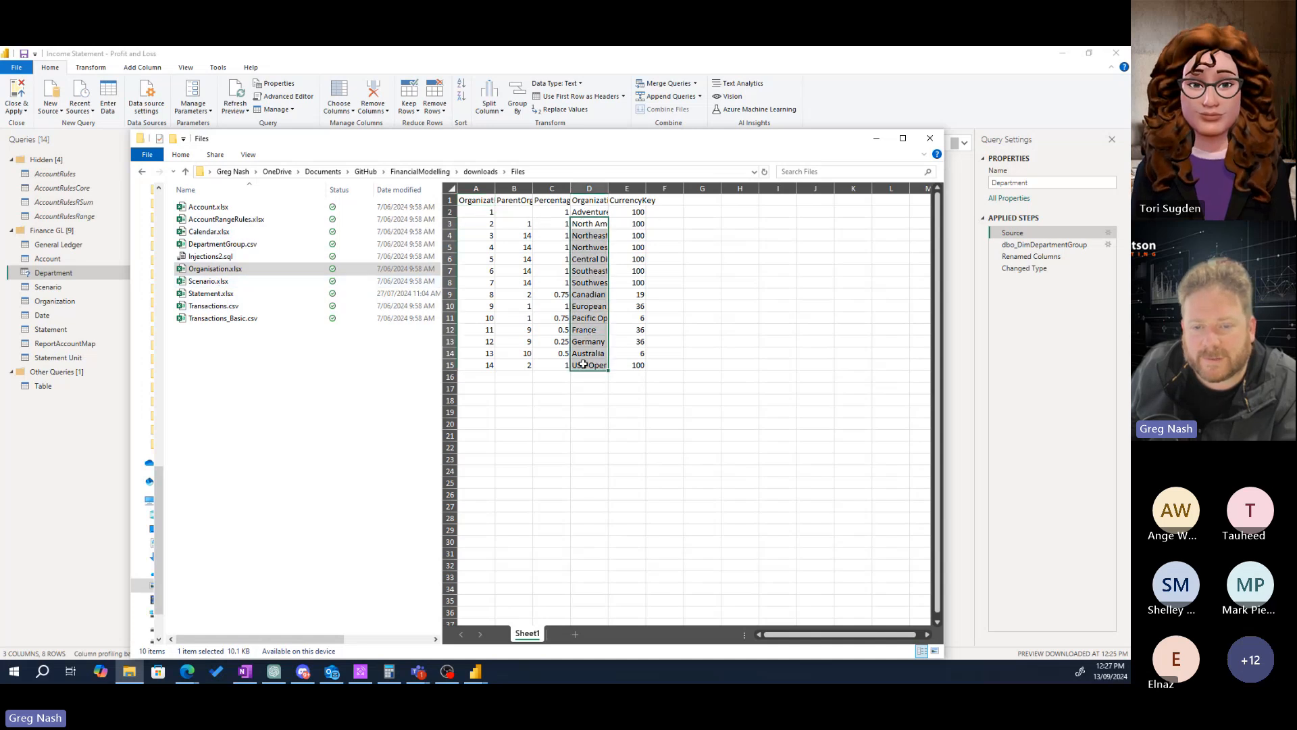
click(554, 245)
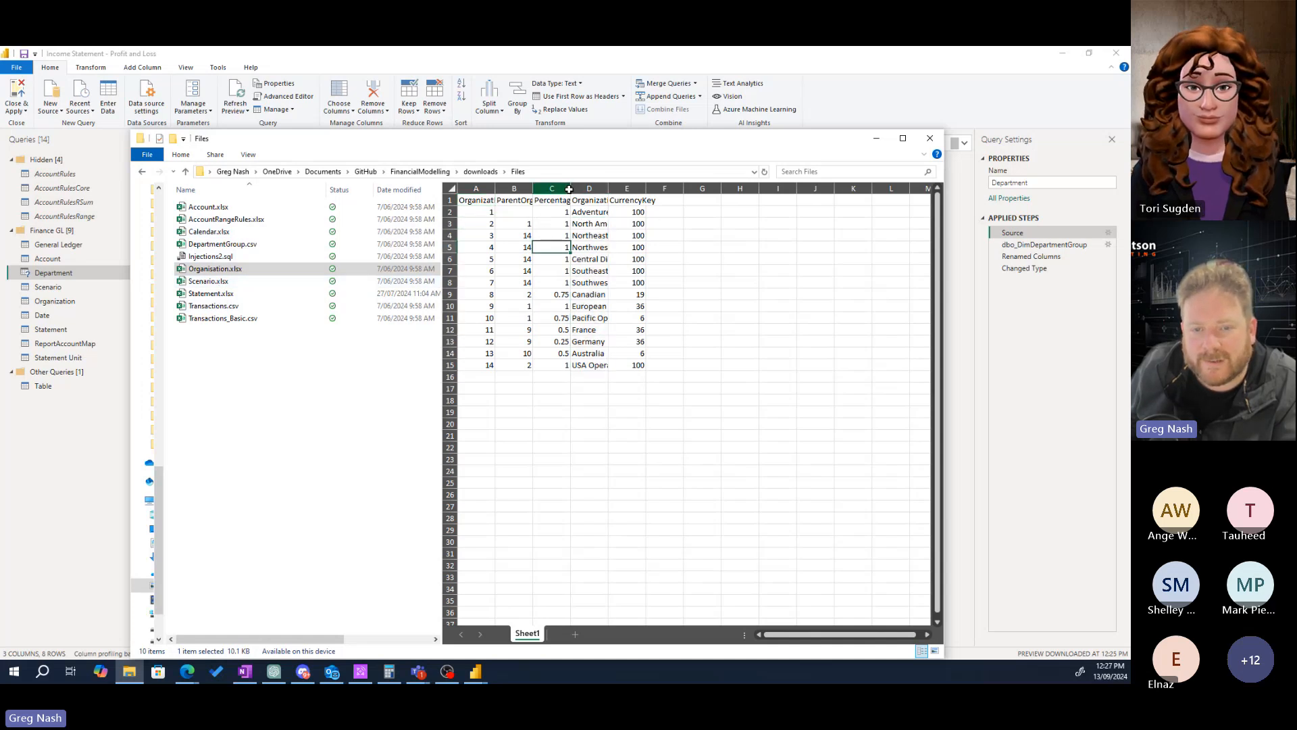
click(568, 188)
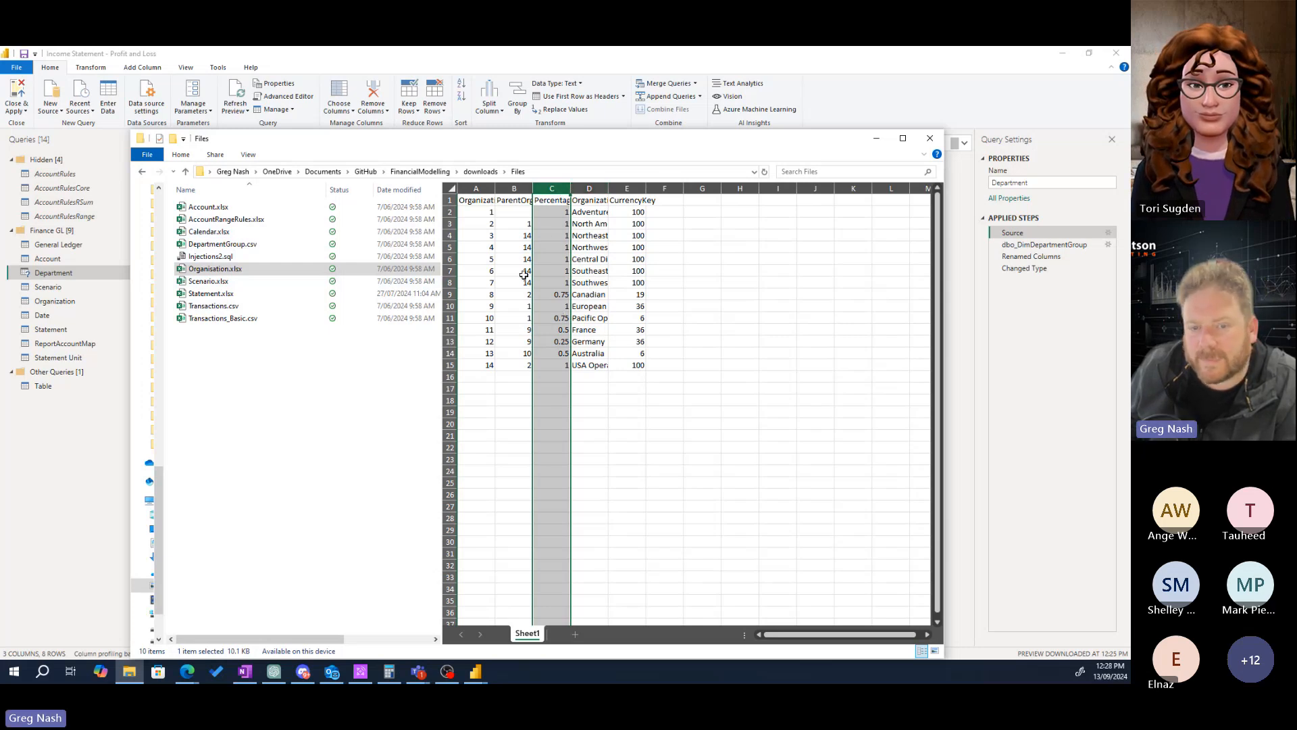
- Preview Scenario.xlsx and examine its scenario keys and names
click(612, 354)
click(229, 293)
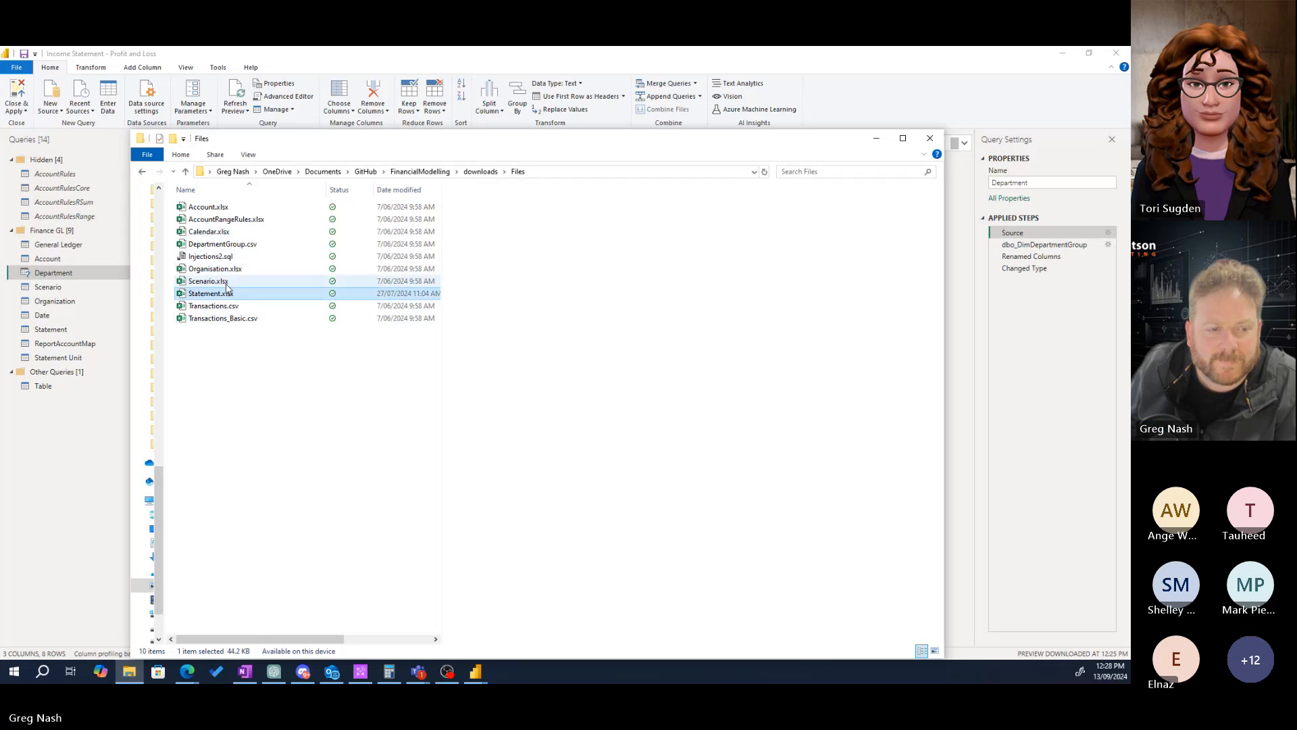
click(225, 282)
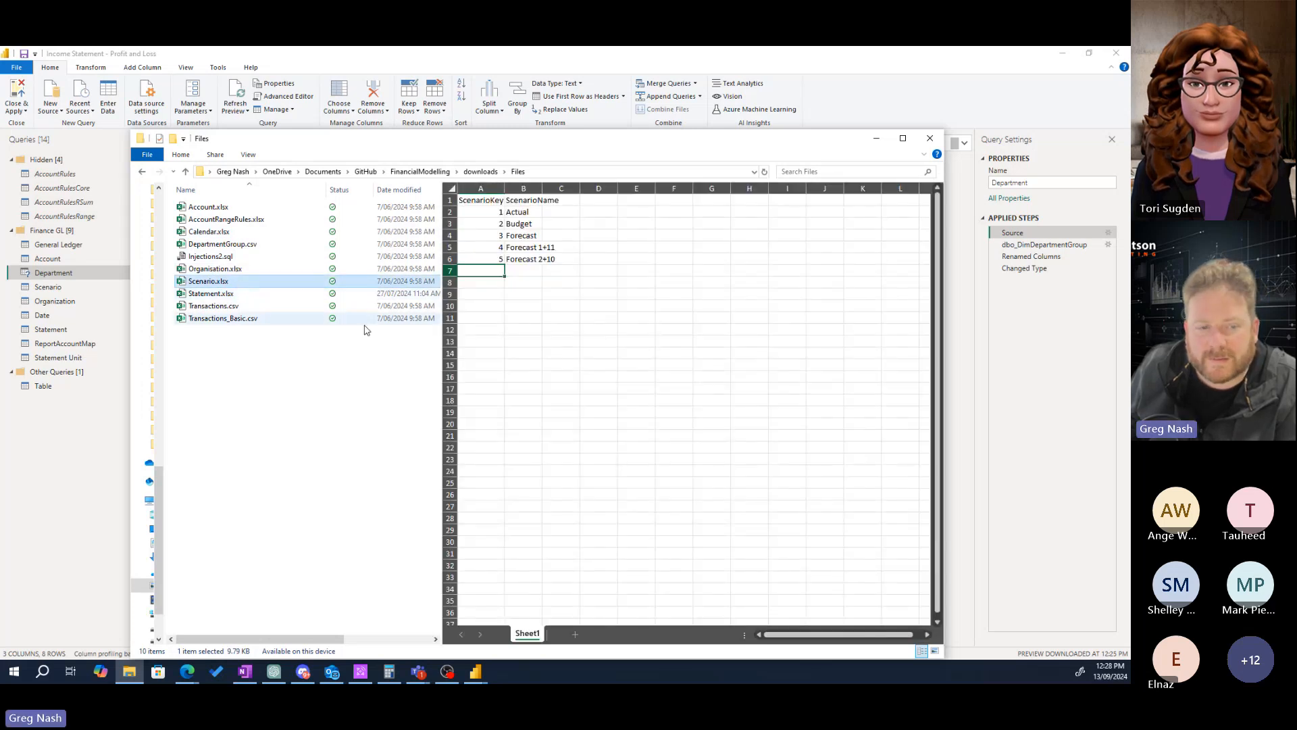
- Preview Statement.xlsx and look through its report rows and across to the Report, Signage and link columns
click(224, 295)
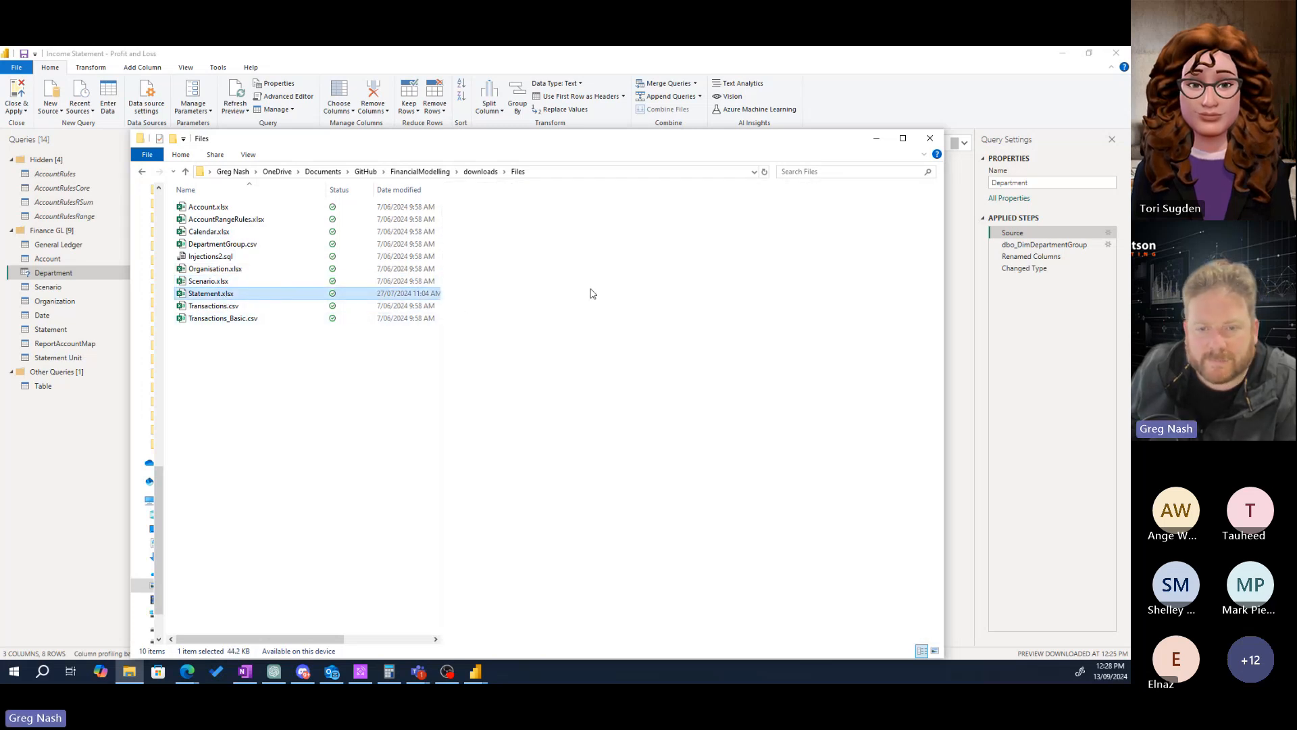
scroll(719, 357, down, 7)
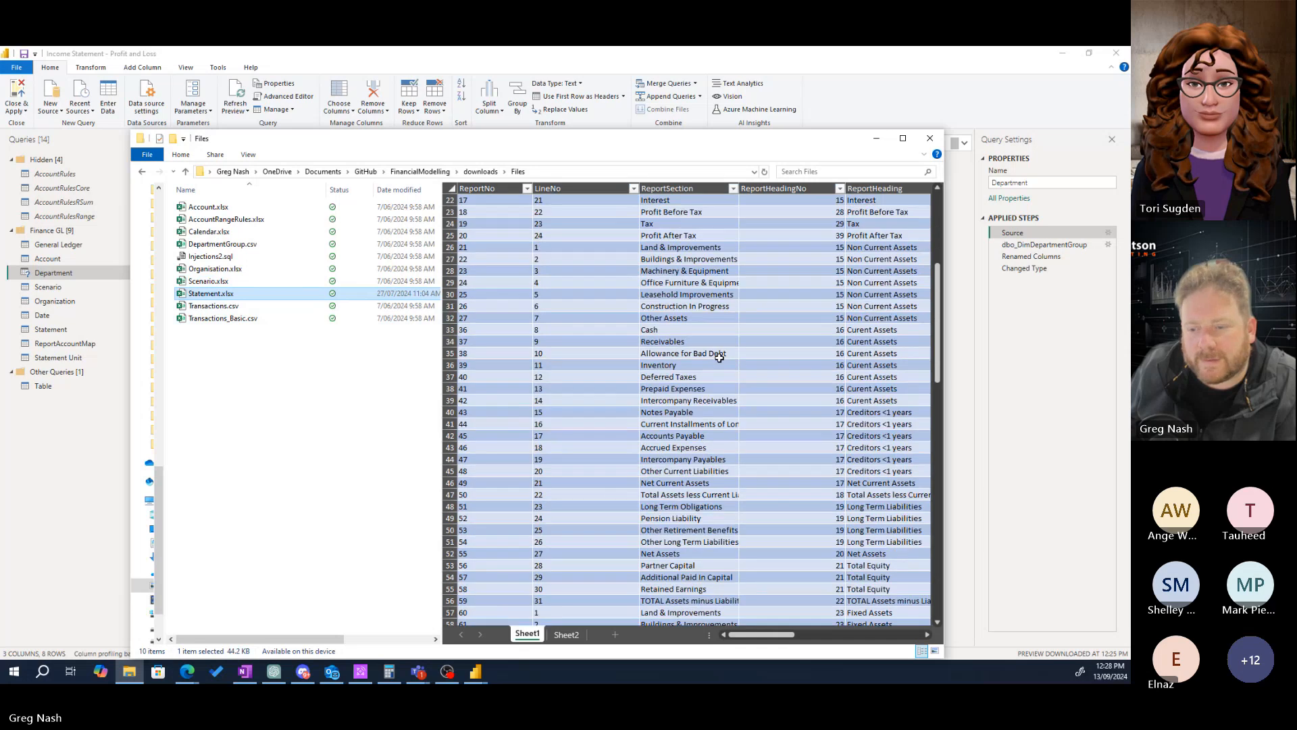
scroll(719, 358, down, 5)
scroll(722, 351, up, 14)
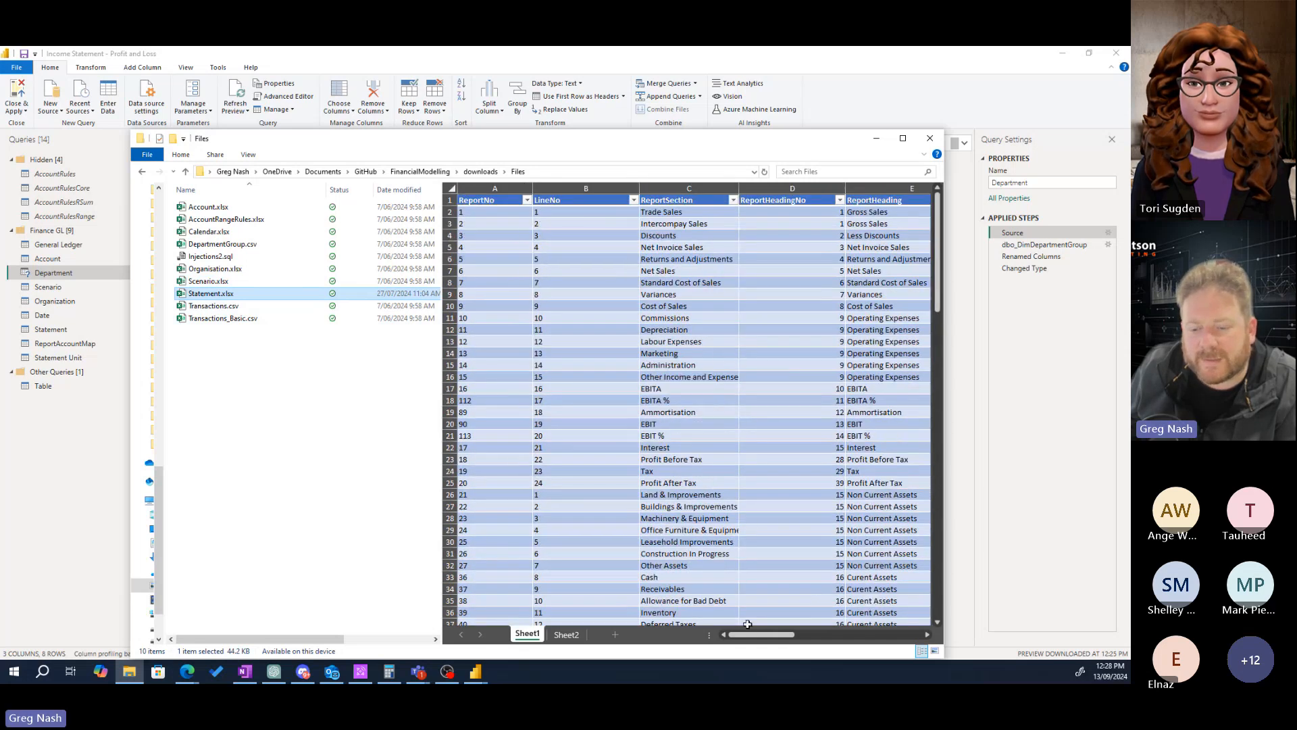
drag(755, 635, 886, 637)
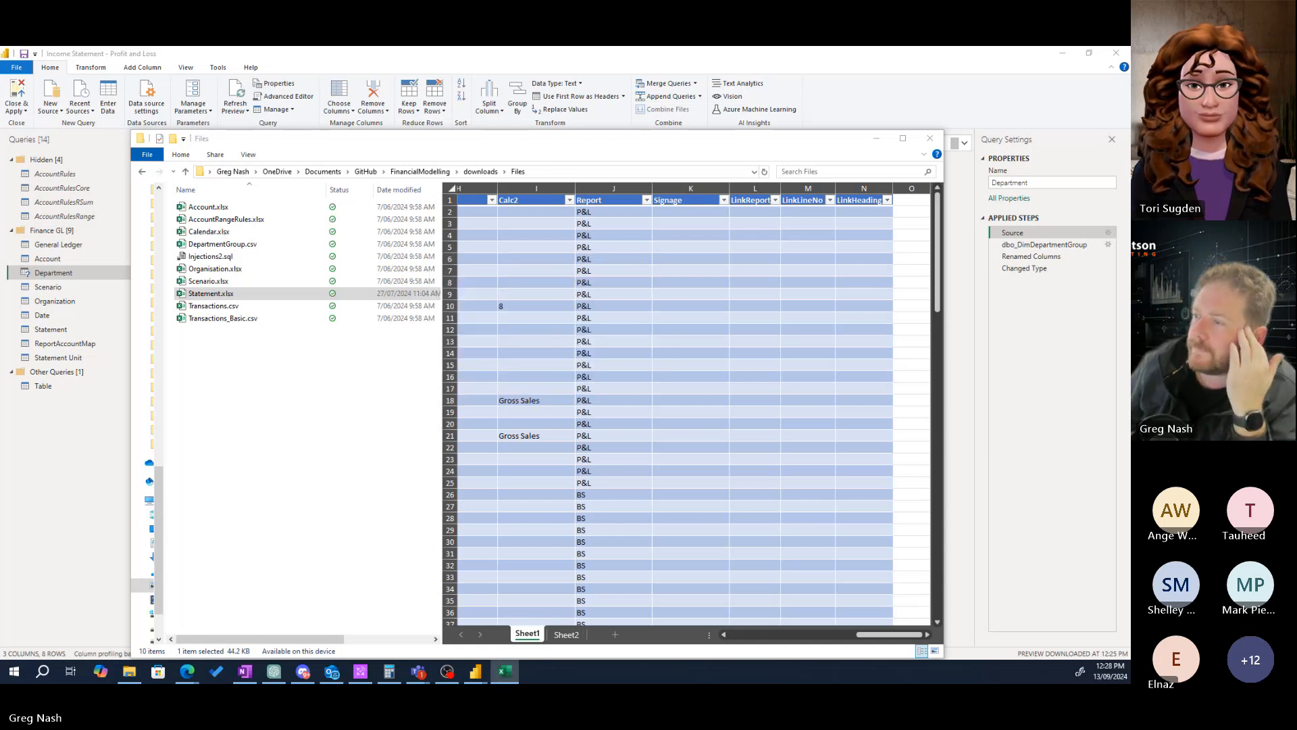
- Move the opened Statement.xlsx workbook window into view, maximize it and skim the rows of Sheet1
drag(1127, 185, 753, 81)
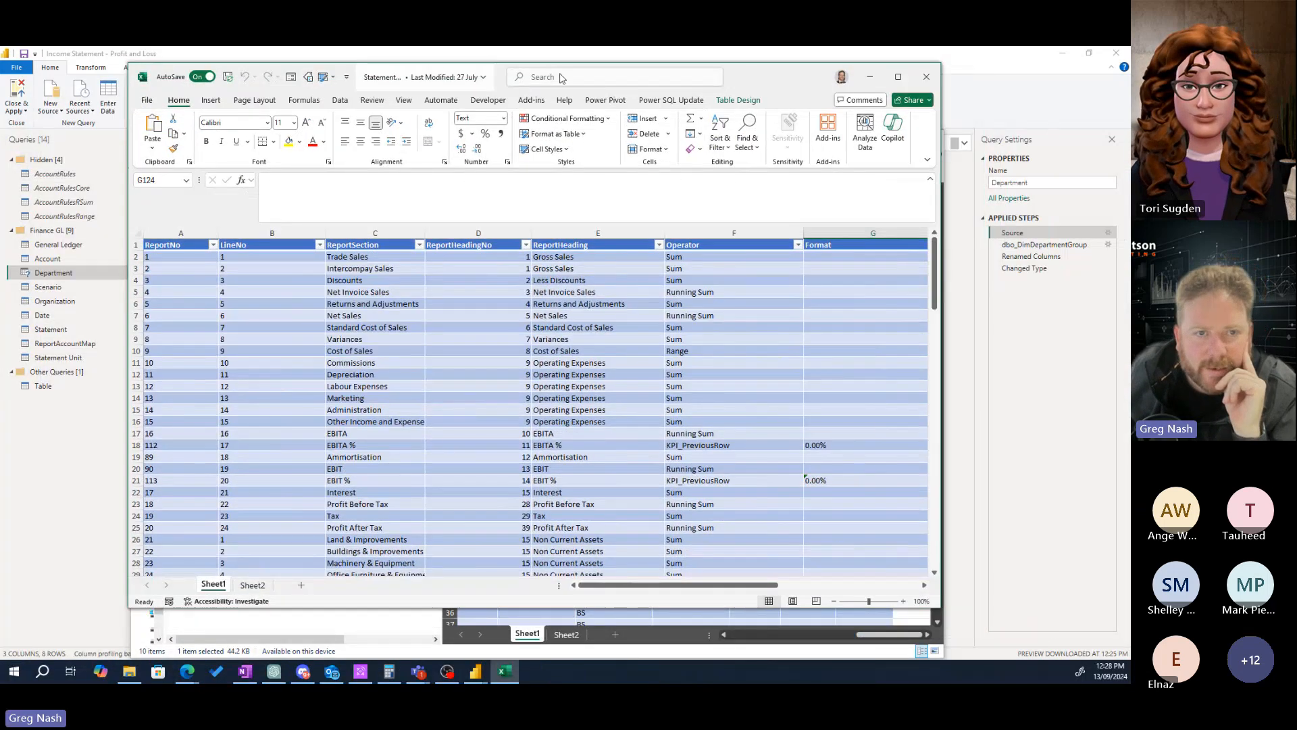
double_click(770, 77)
scroll(393, 417, down, 8)
scroll(393, 417, up, 8)
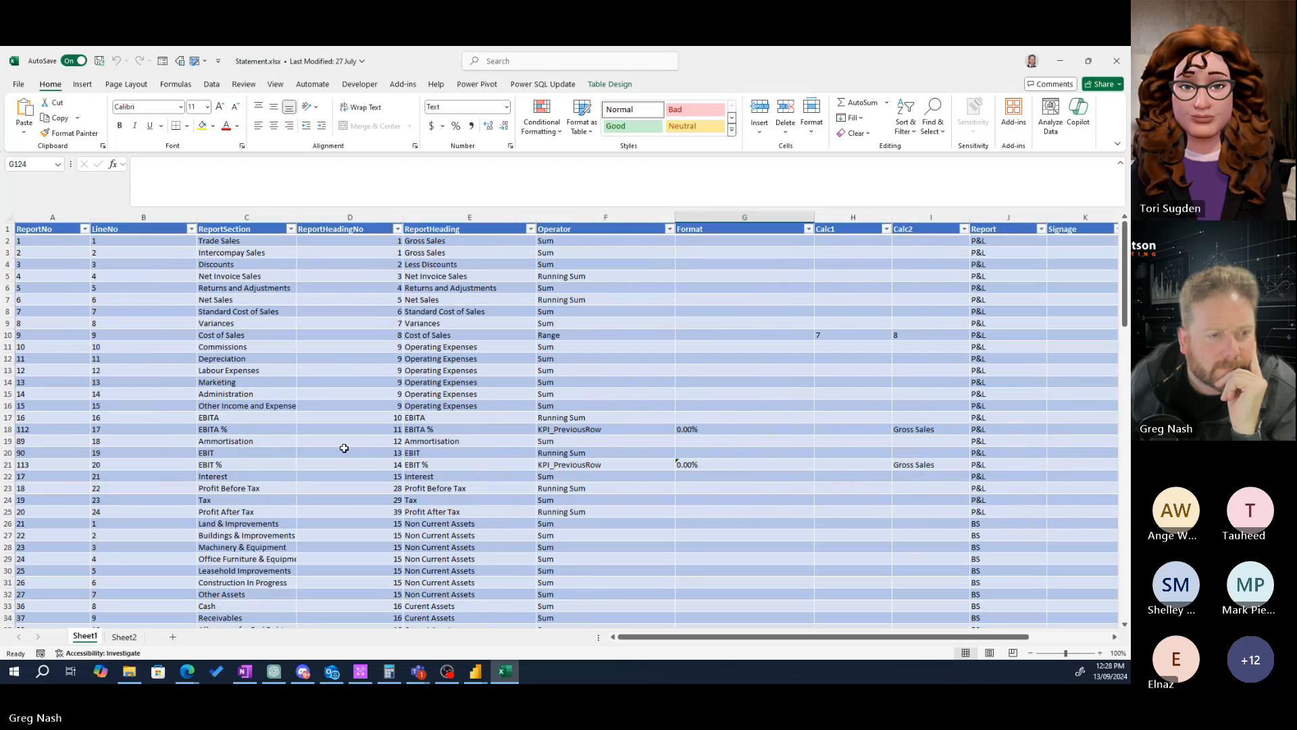
- Check the table name of the report table on Sheet1 without changing it
click(64, 254)
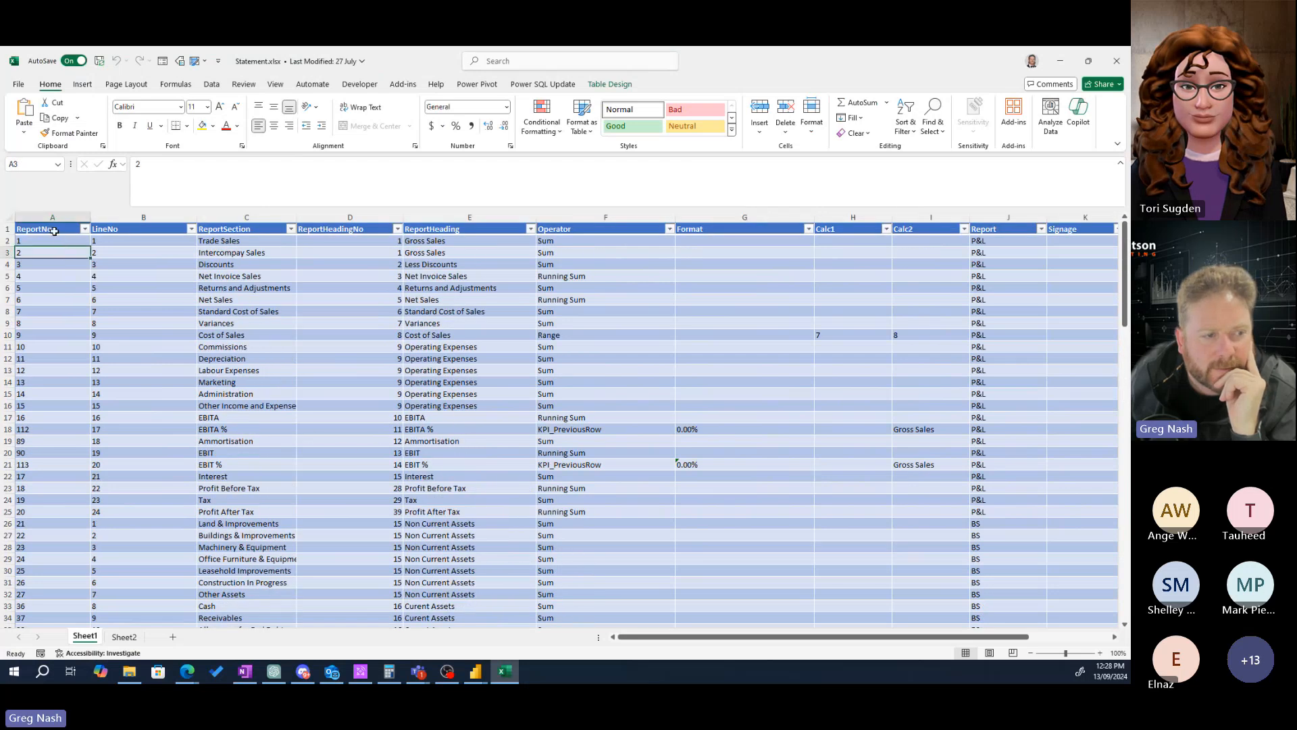
click(610, 83)
click(53, 118)
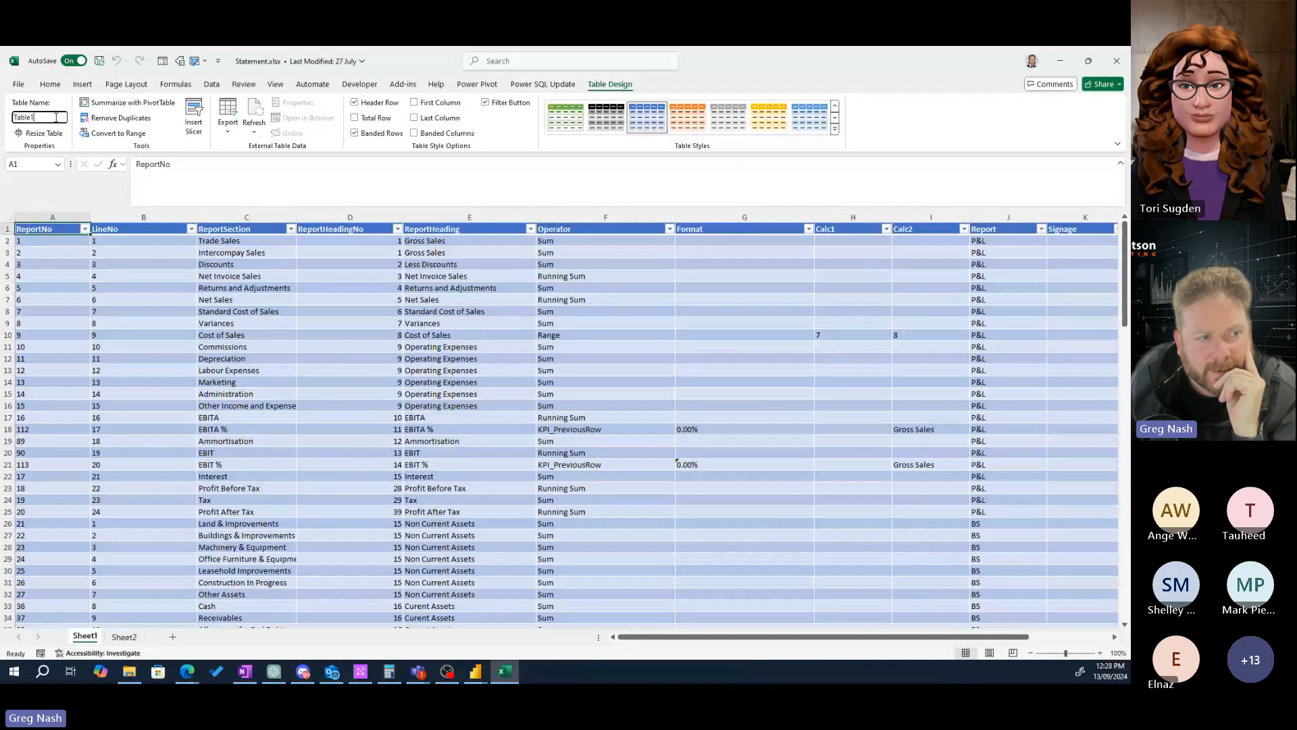
key(Escape)
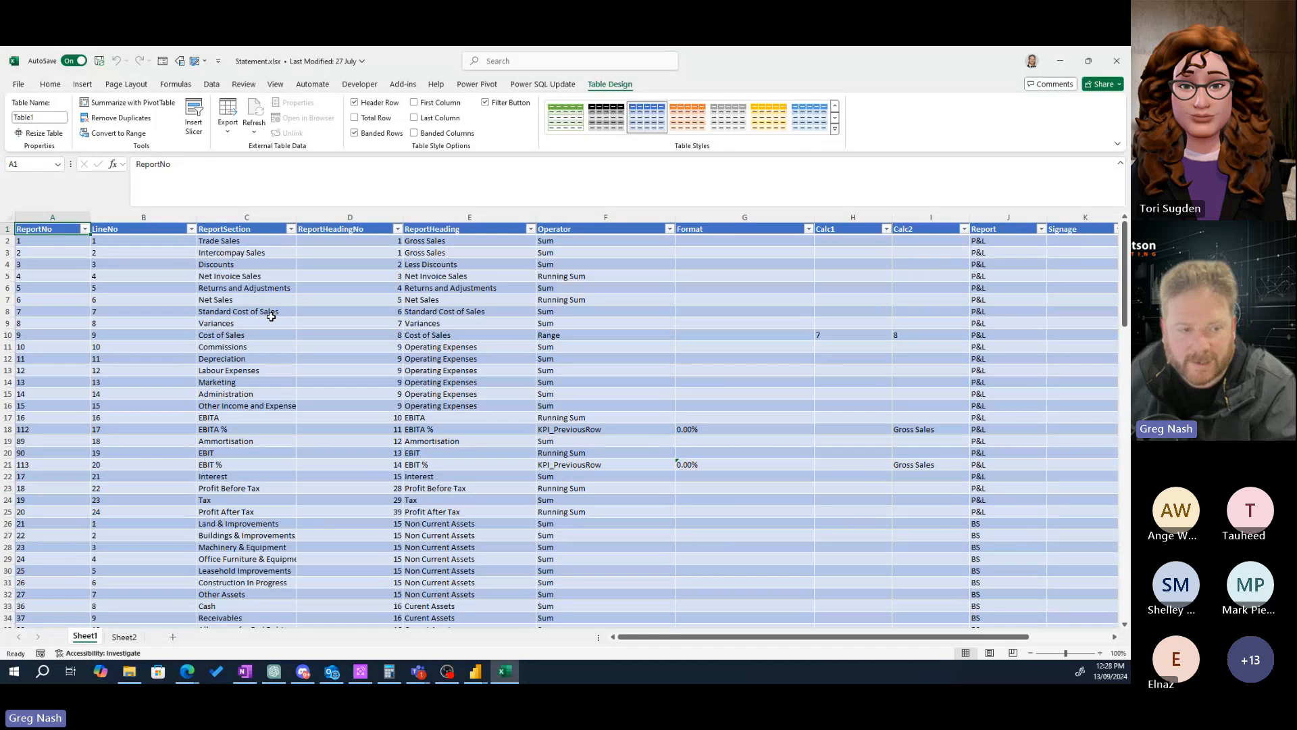
- Examine the P&L and BS rows of the statement table, including their line numbers, sections, headings and operators
click(273, 322)
scroll(273, 322, down, 5)
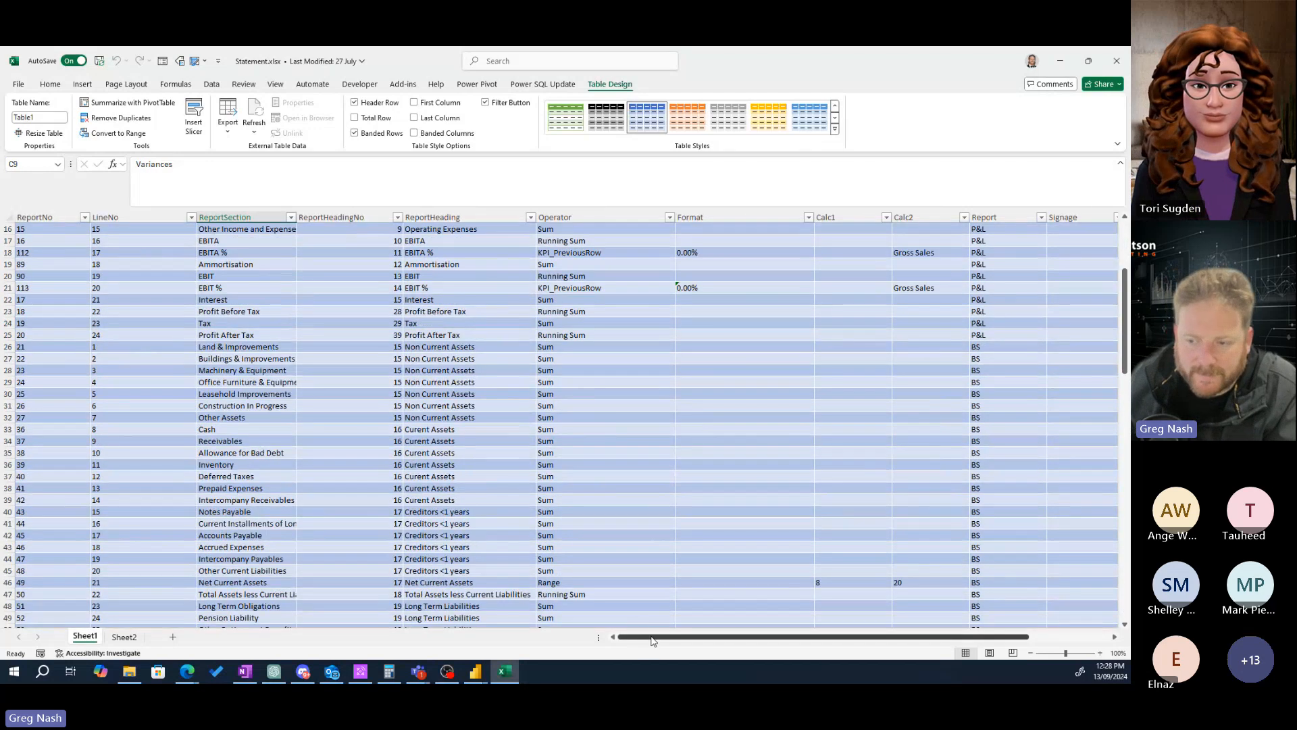
drag(649, 636, 777, 640)
scroll(59, 379, left, 2)
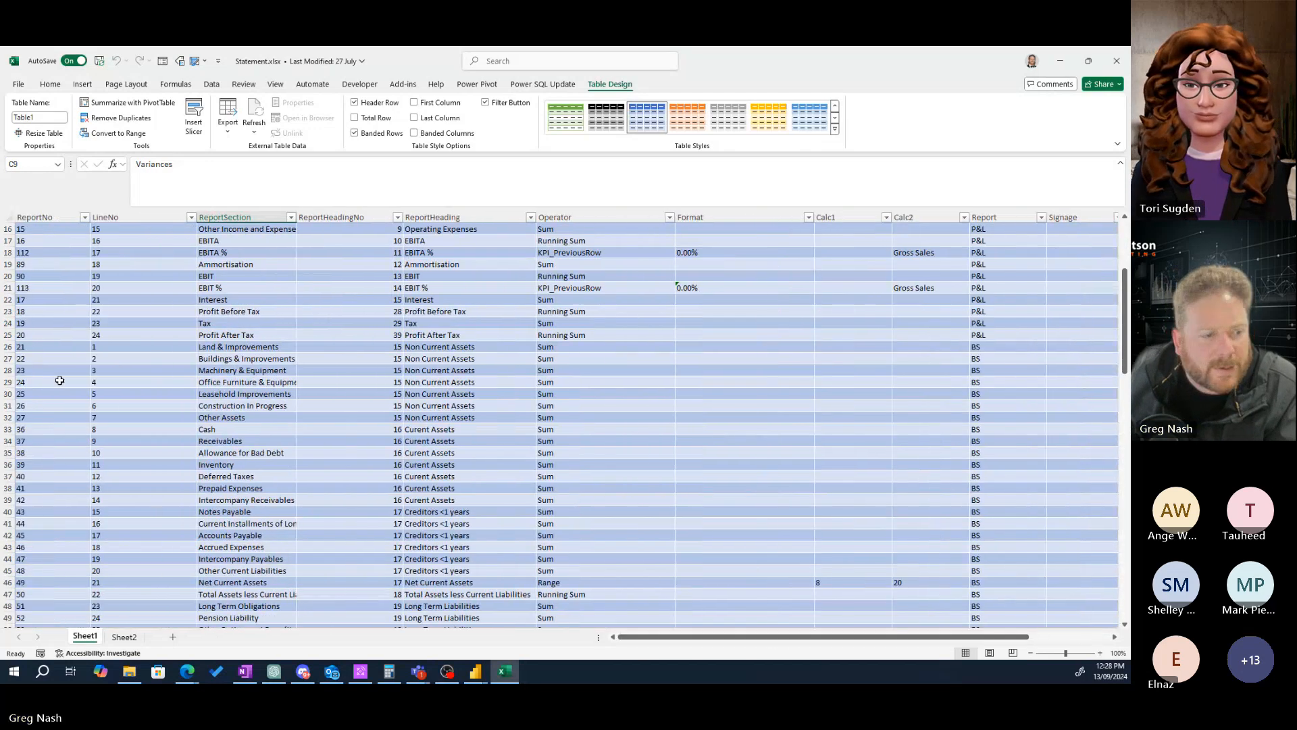
scroll(59, 379, down, 1)
scroll(59, 379, up, 6)
click(218, 240)
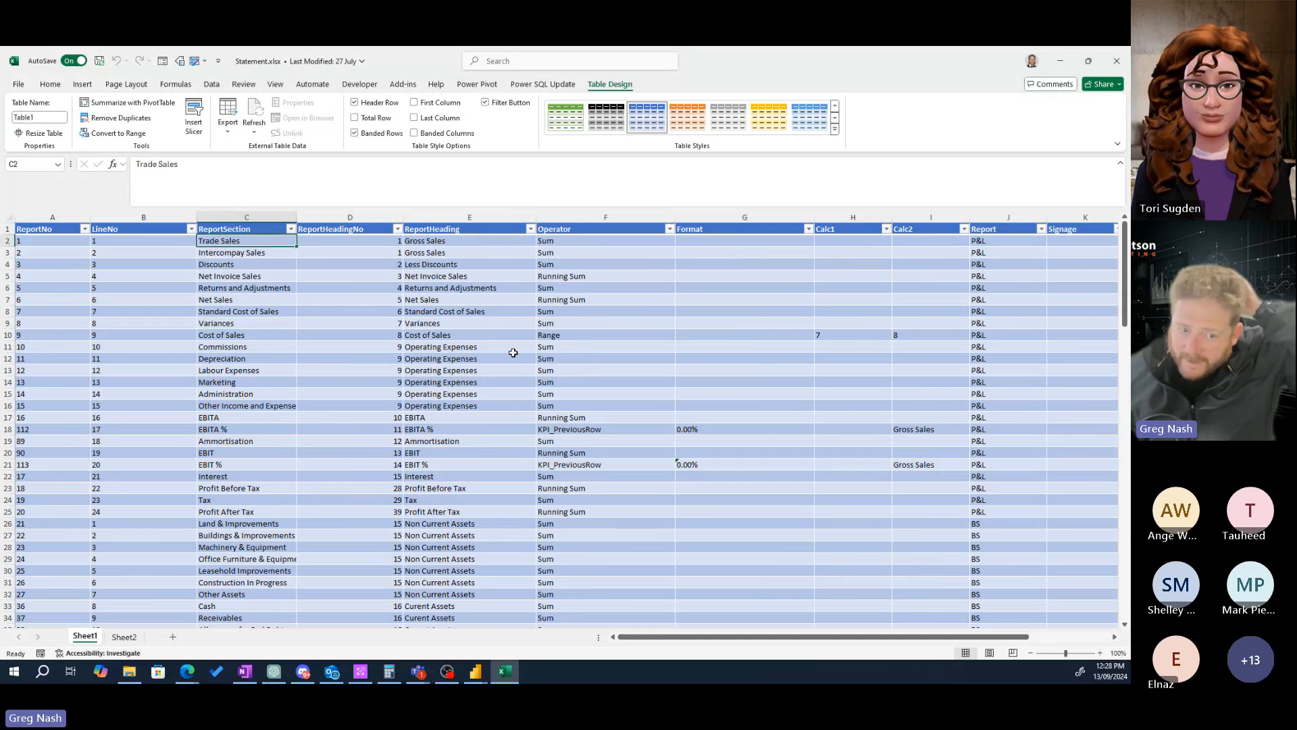
- Open the Report column's filter choices, magnify them and mark the list of report types, then leave the filter unapplied
click(1021, 234)
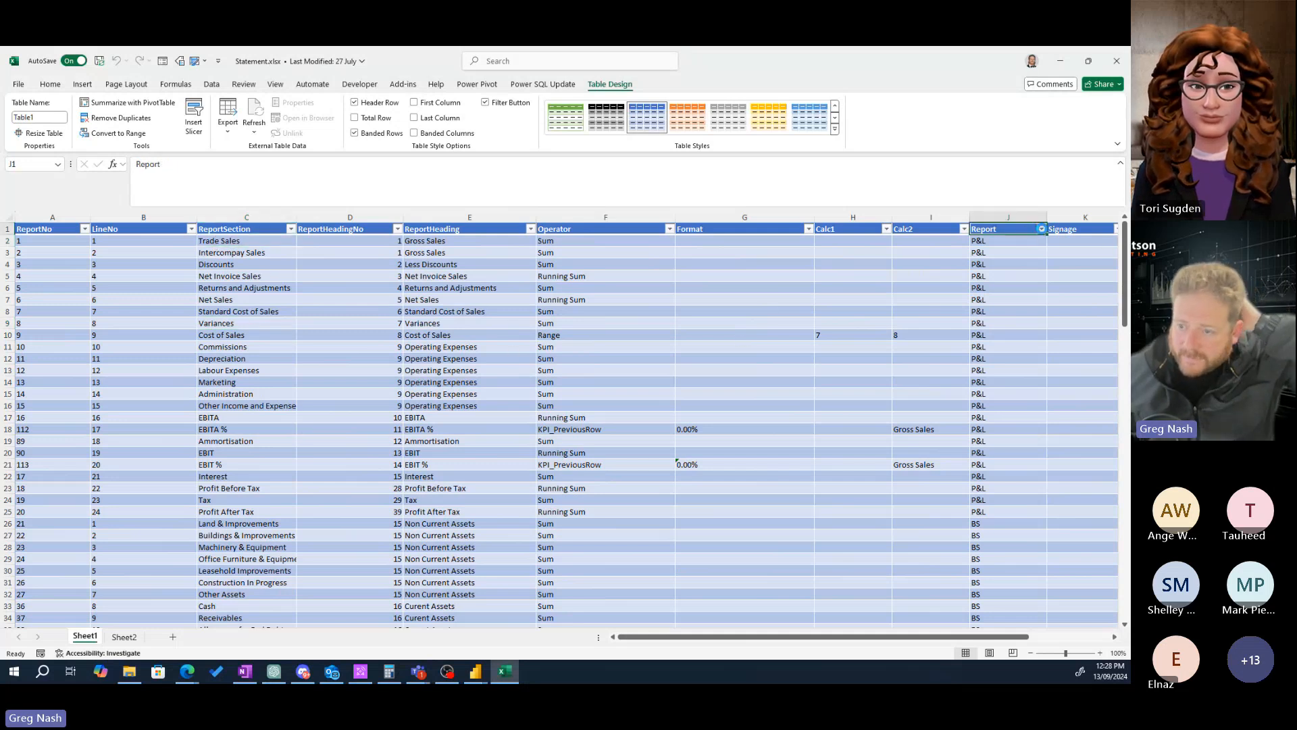
click(1041, 229)
click(938, 384)
click(924, 414)
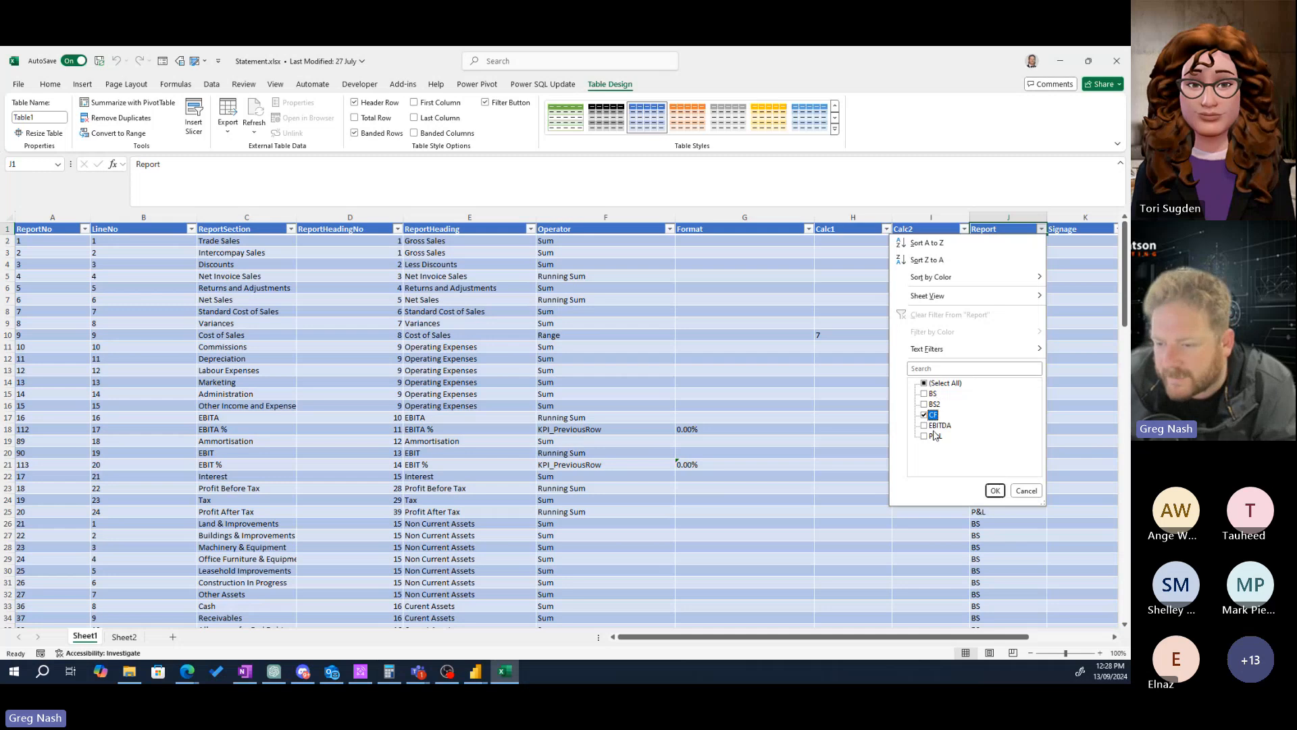
key(ctrl+1)
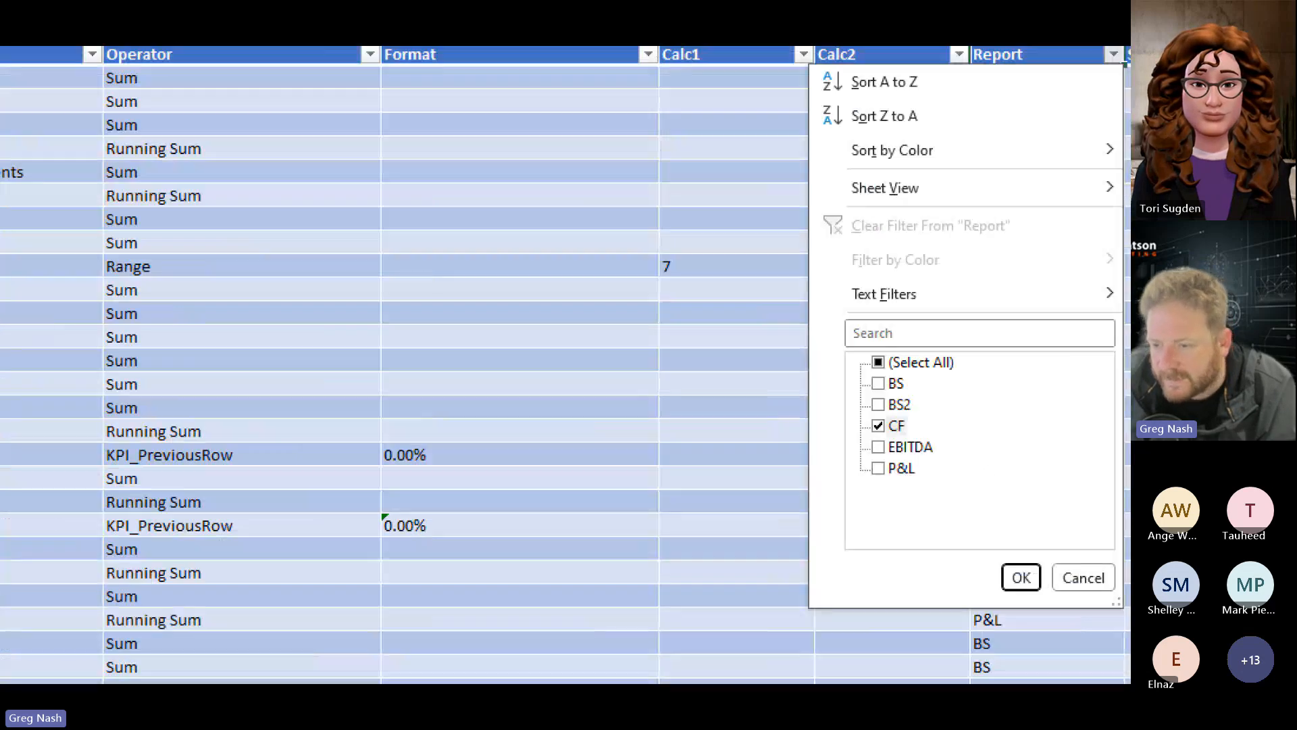
click(980, 408)
drag(821, 329, 938, 506)
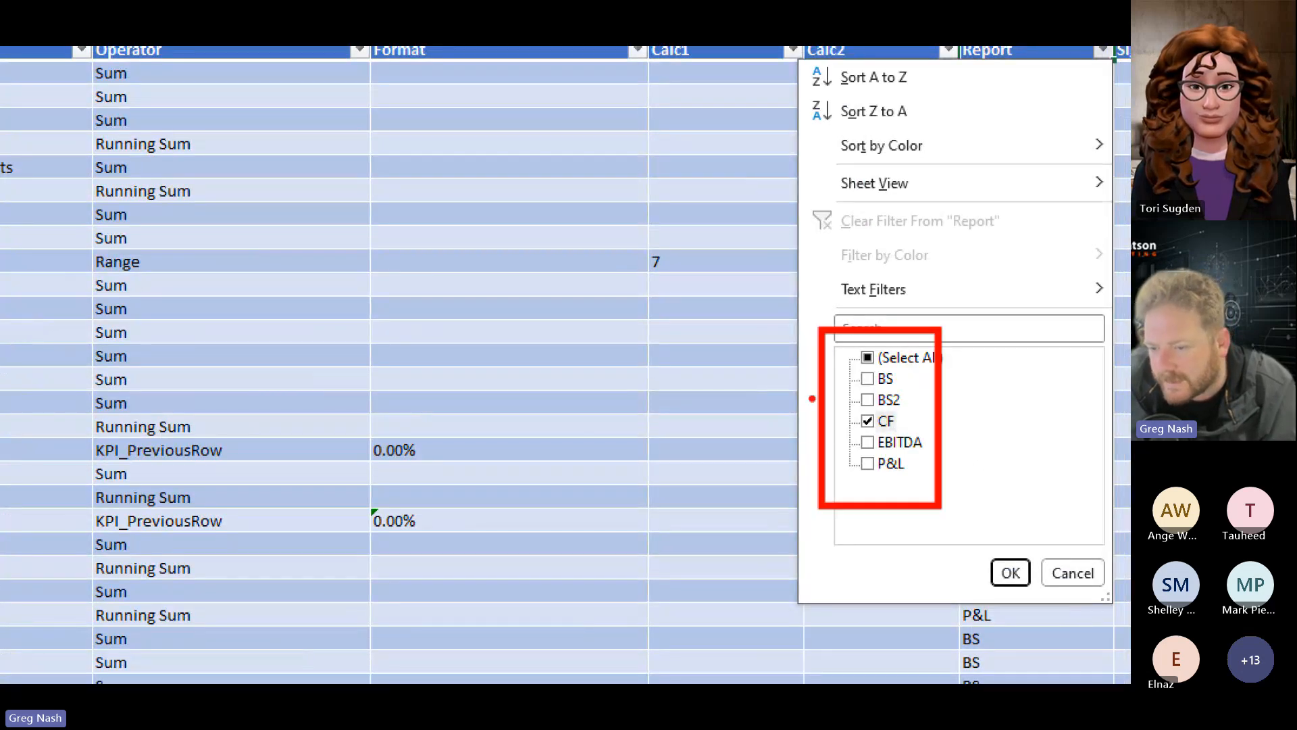
drag(817, 398, 937, 440)
key(Escape)
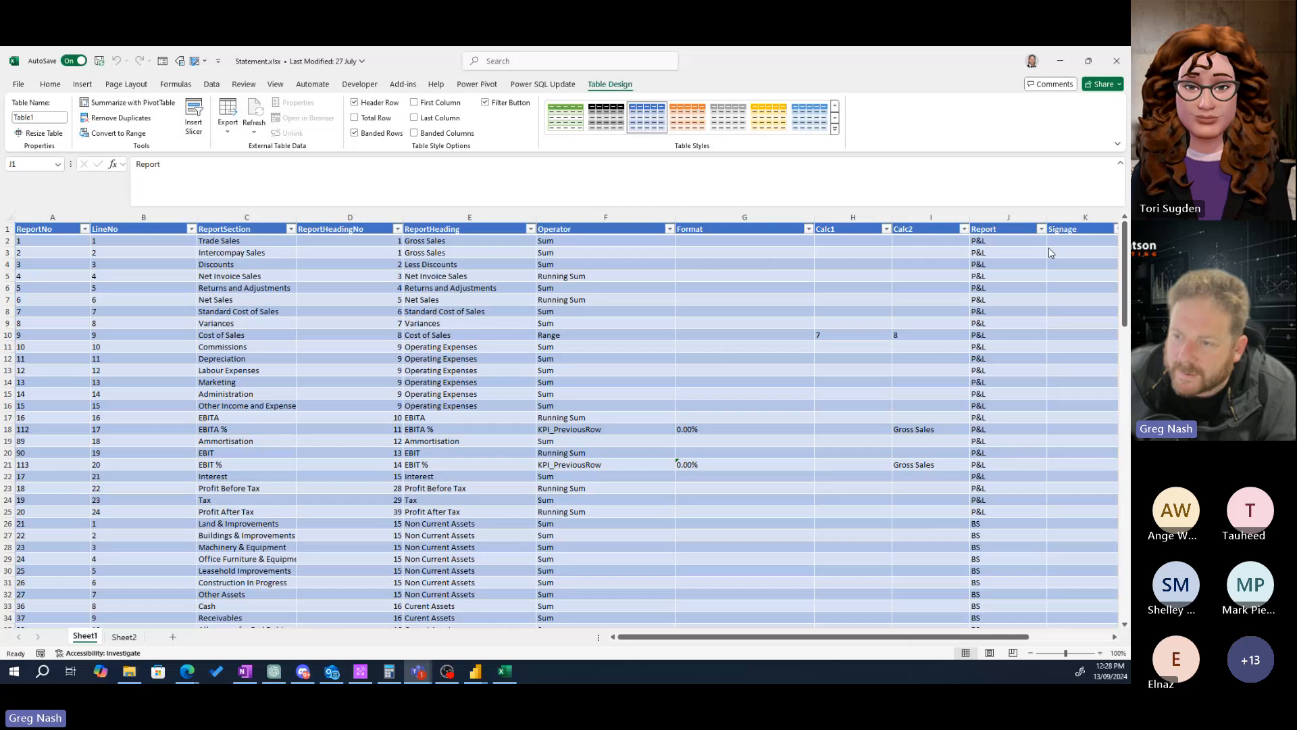
- Filter the Report column to show only the CF rows
click(1041, 230)
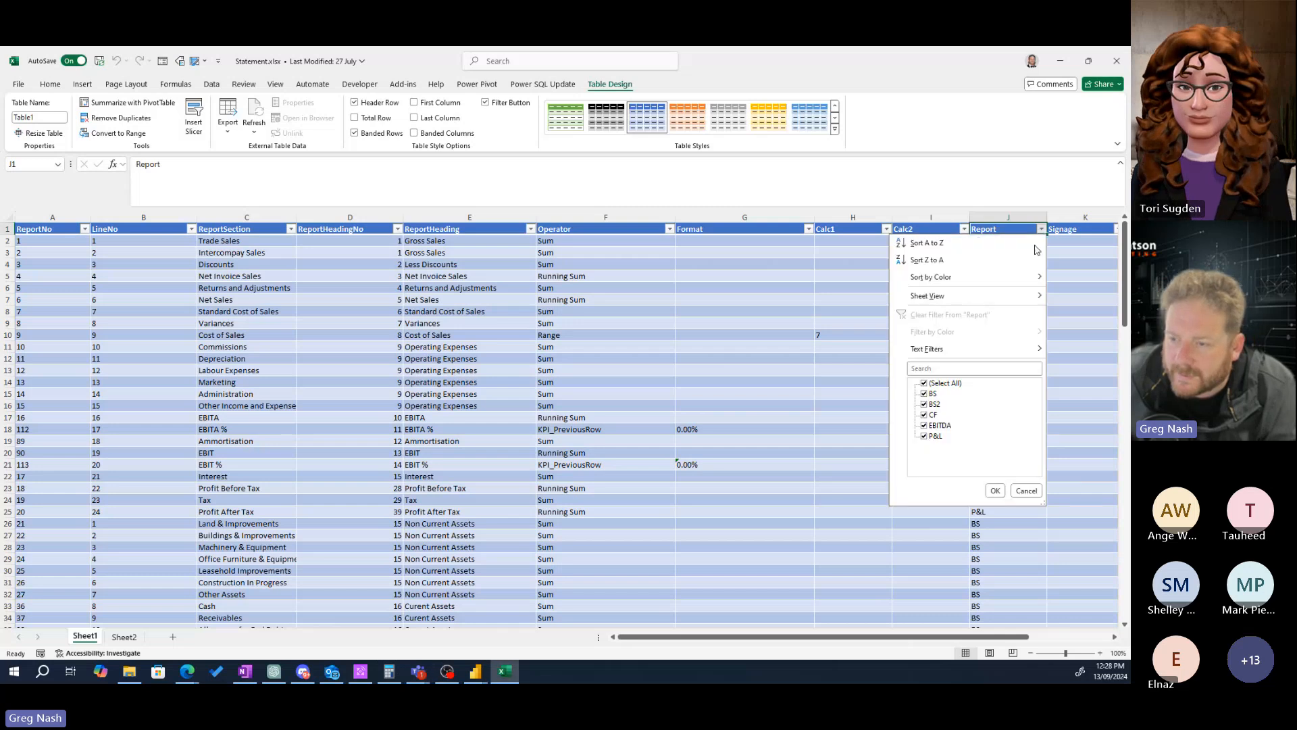
click(924, 383)
click(924, 415)
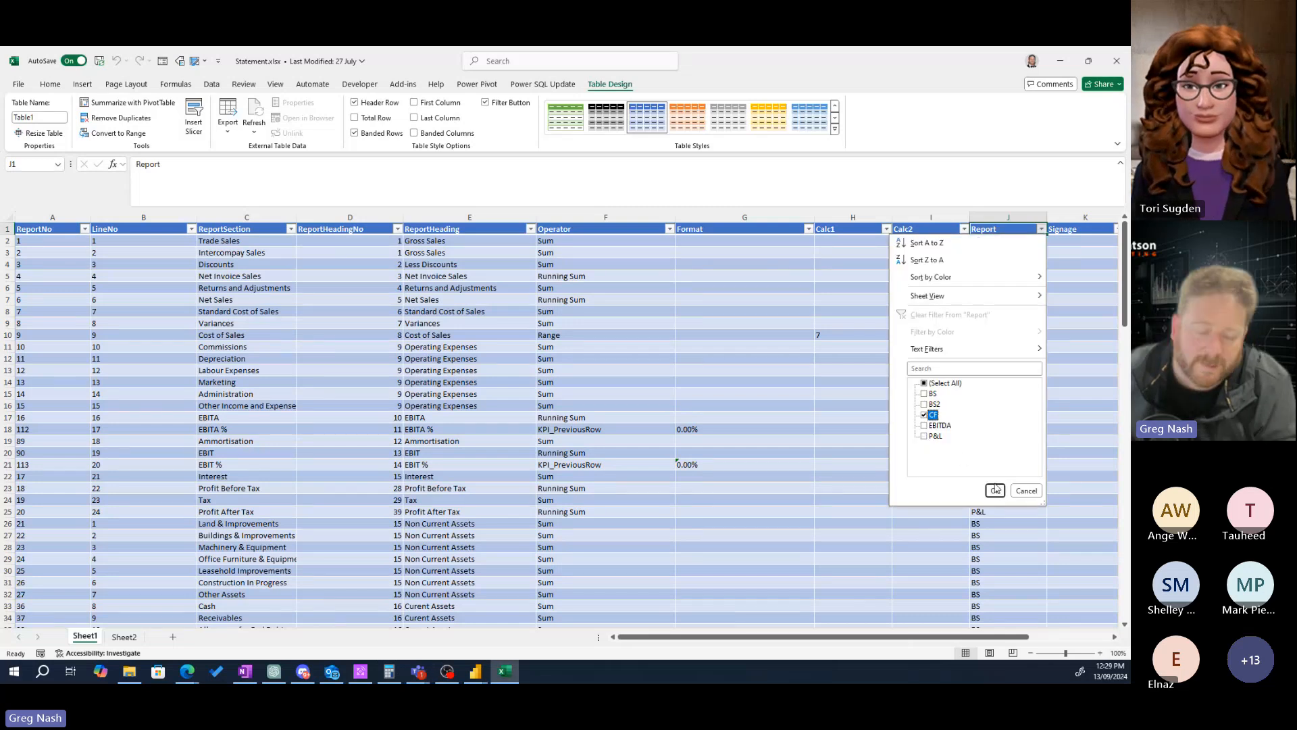
click(995, 489)
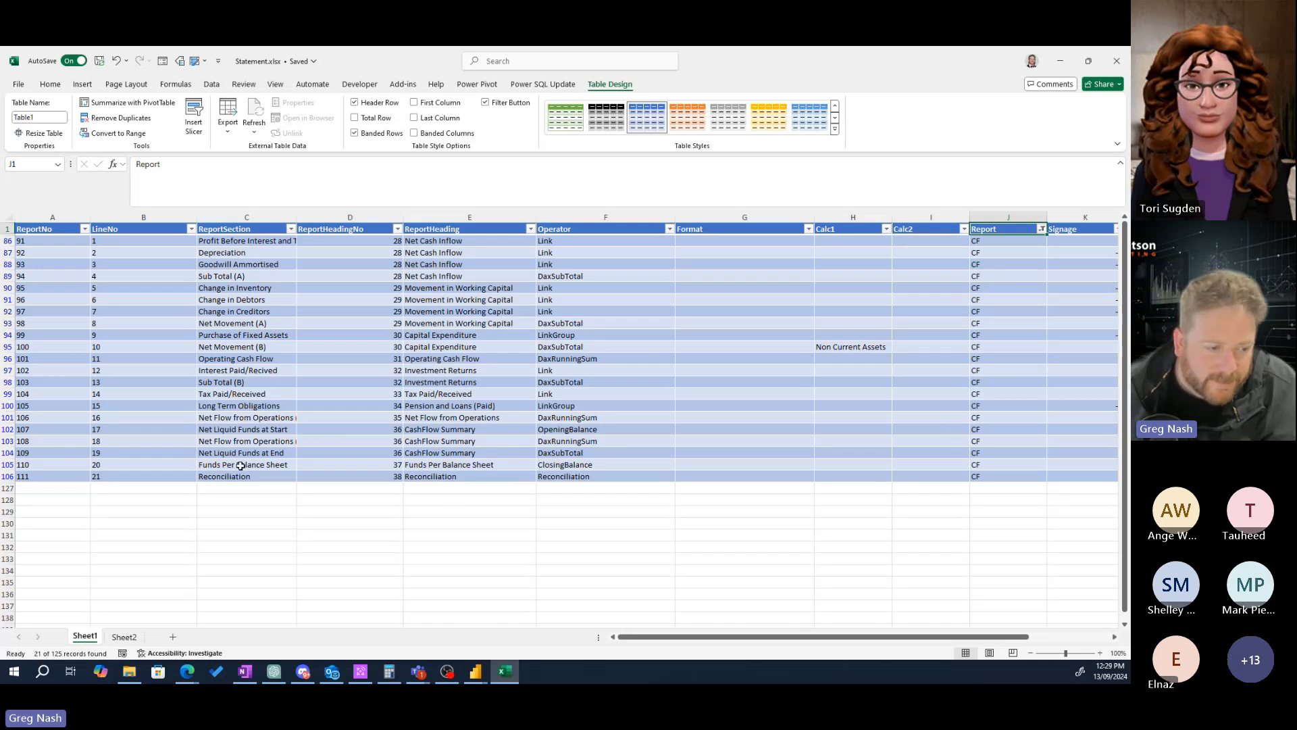
- Magnify and mark the LineNo column of the CF rows, then switch to Power BI and open the 3. CashFlow page
drag(1027, 637, 985, 640)
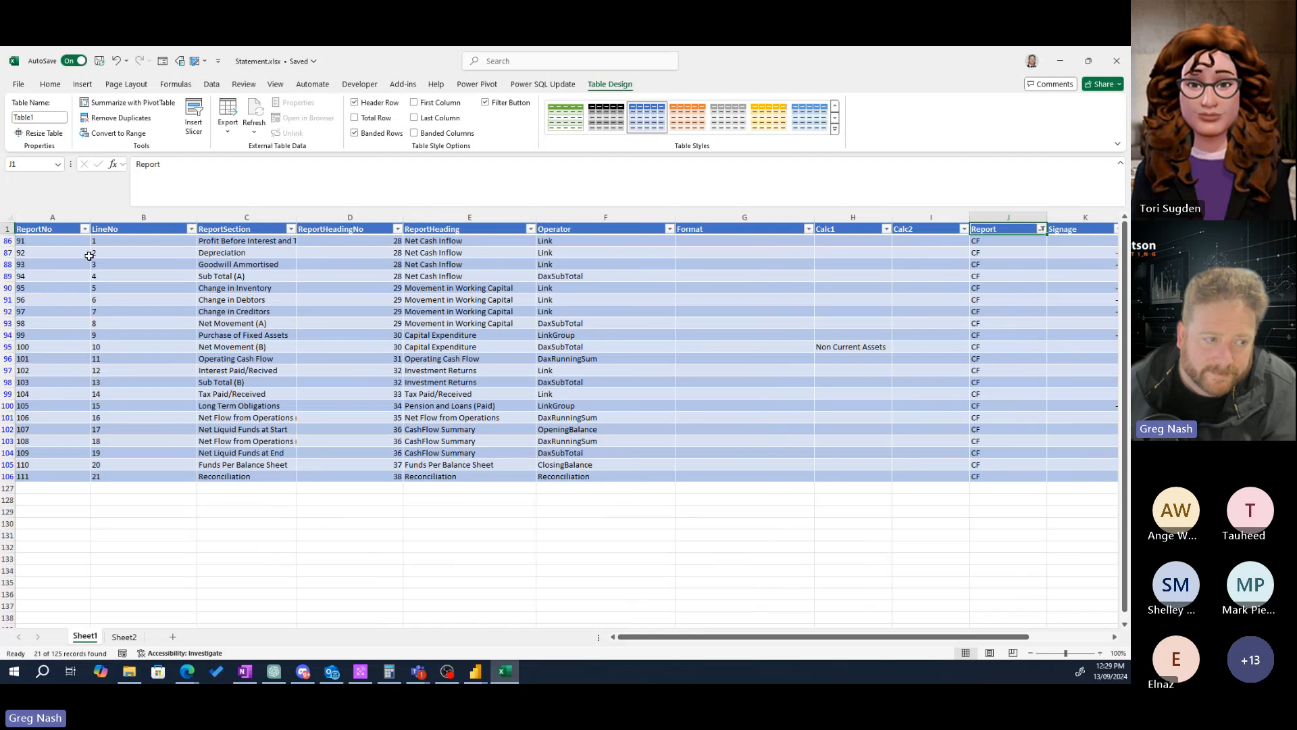
click(114, 242)
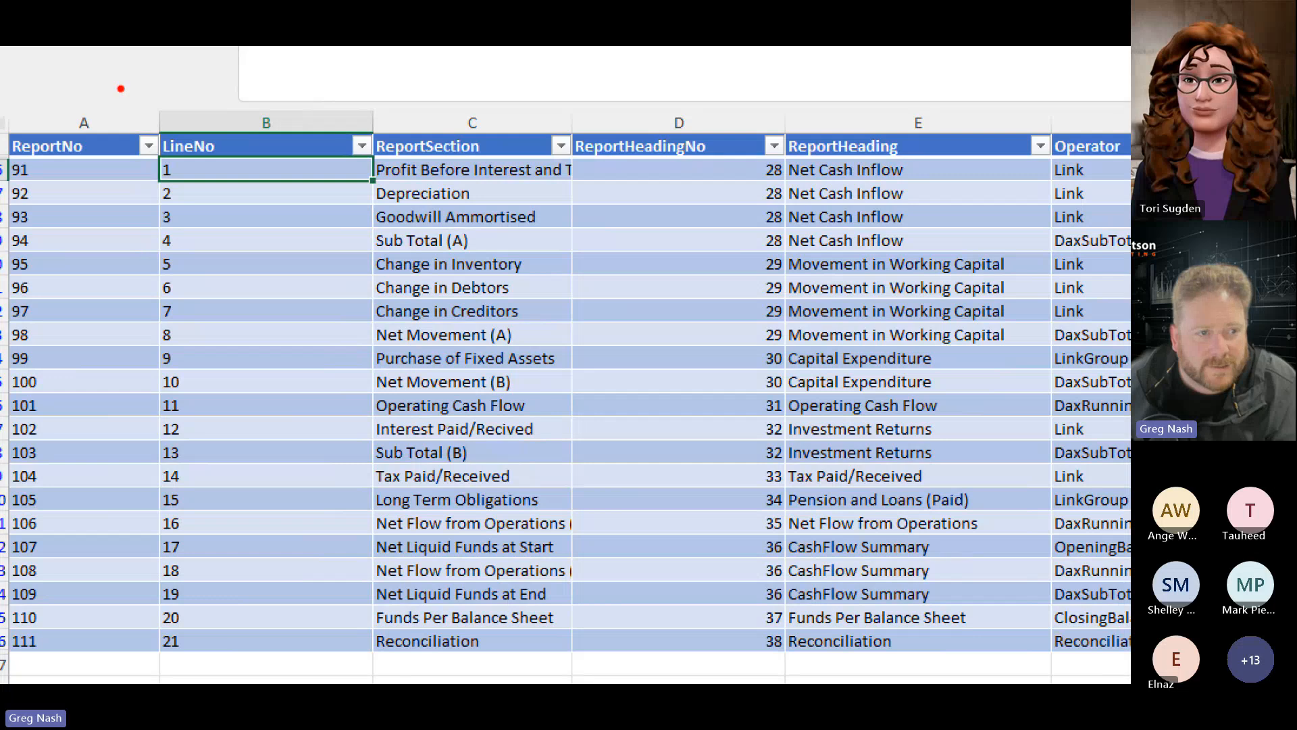
mouse_move(143, 123)
mouse_down()
mouse_move(399, 660)
mouse_move(389, 667)
mouse_up()
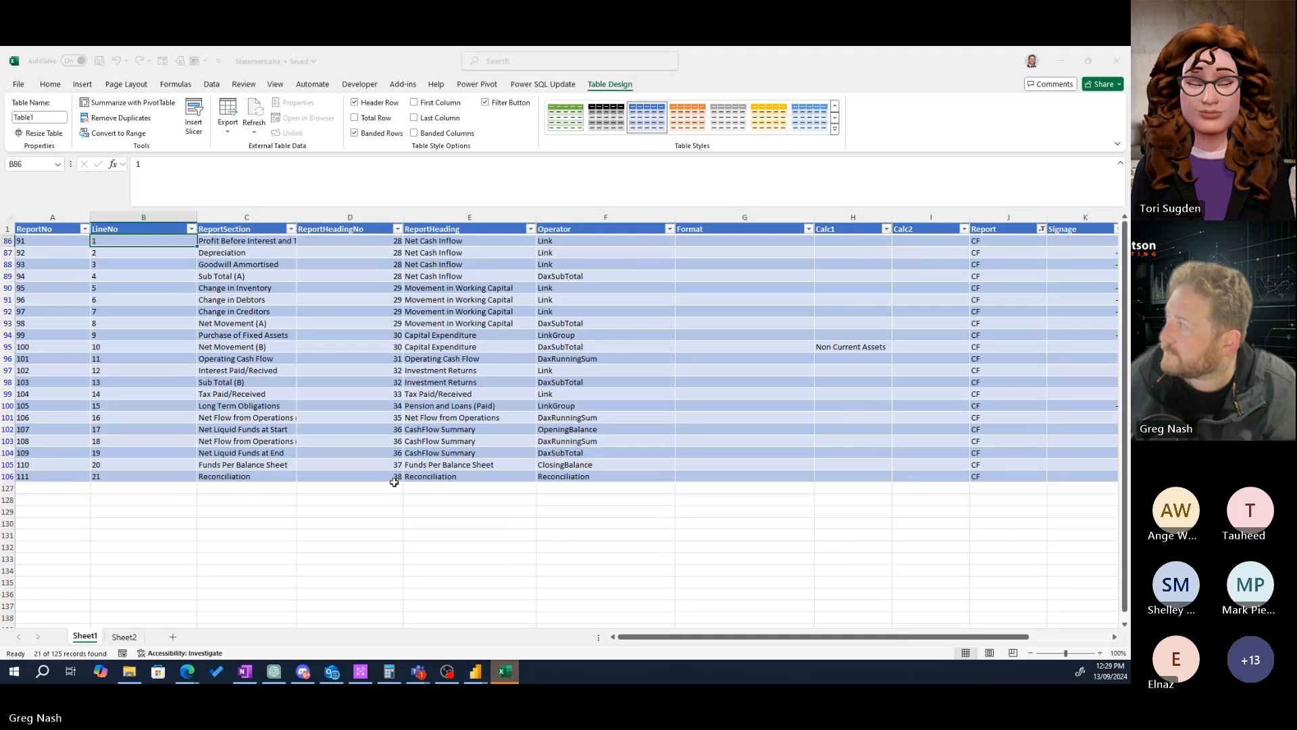
click(476, 671)
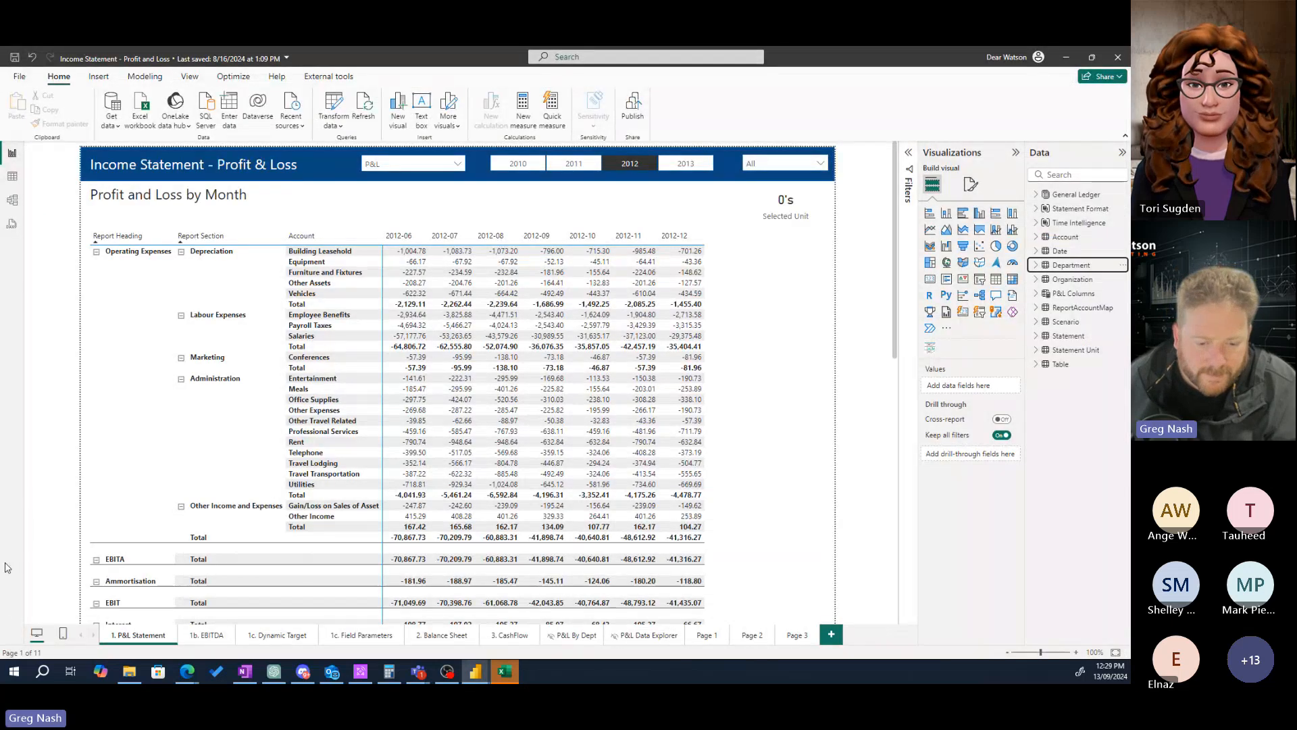
click(506, 635)
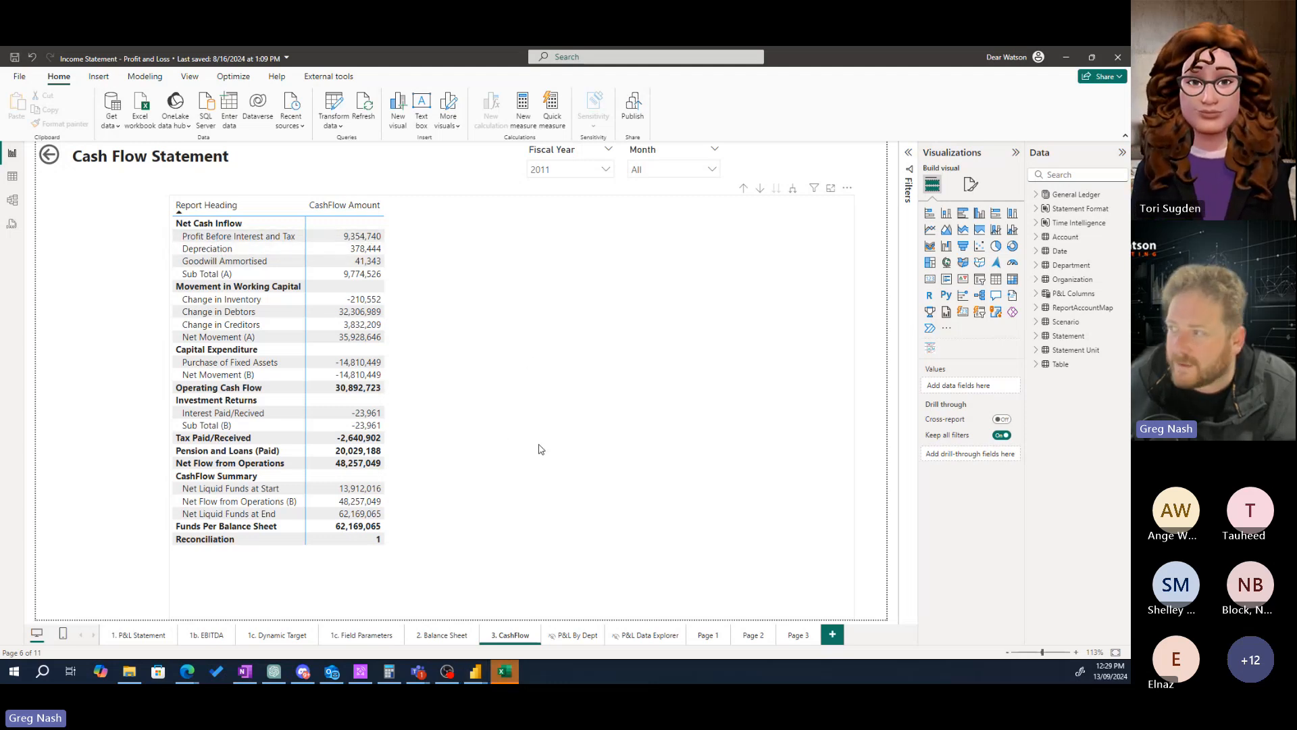
- Switch back to Statement.xlsx in Excel and widen the ReportSection column to fit its longest section names
key(alt+Tab)
click(230, 240)
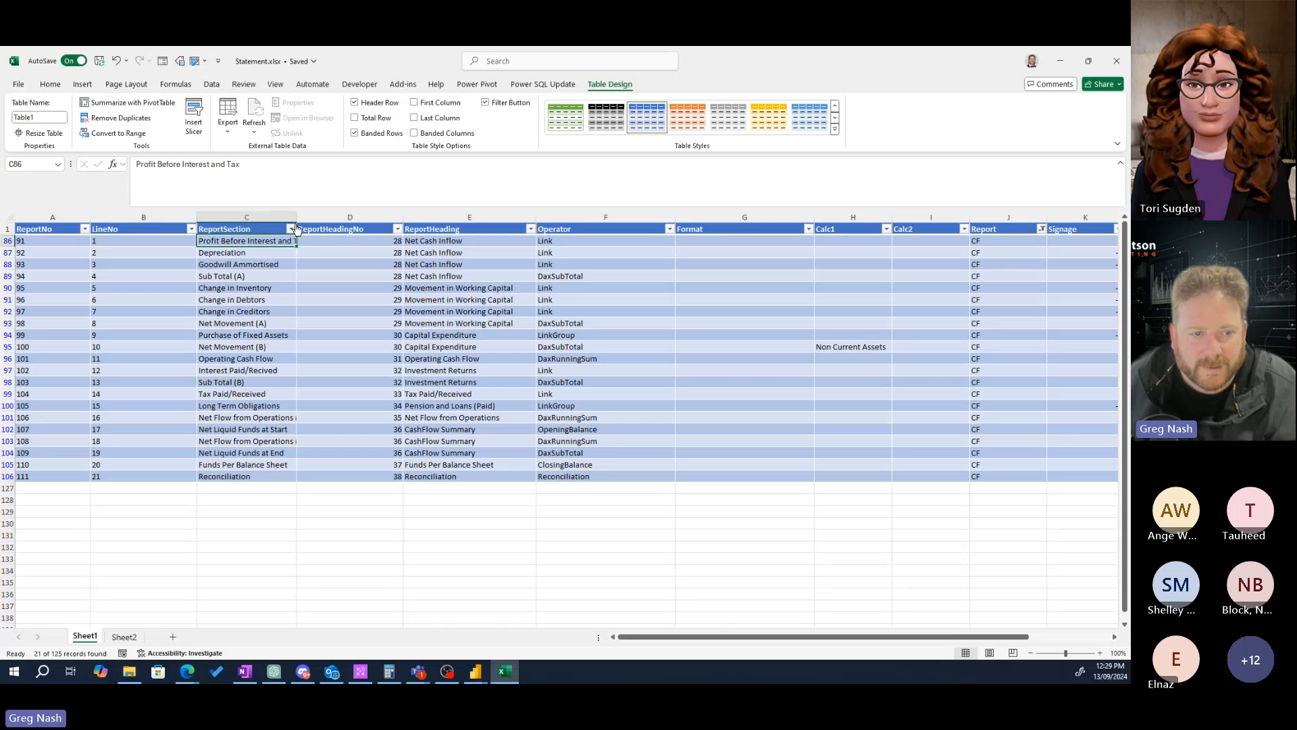
drag(296, 218, 322, 218)
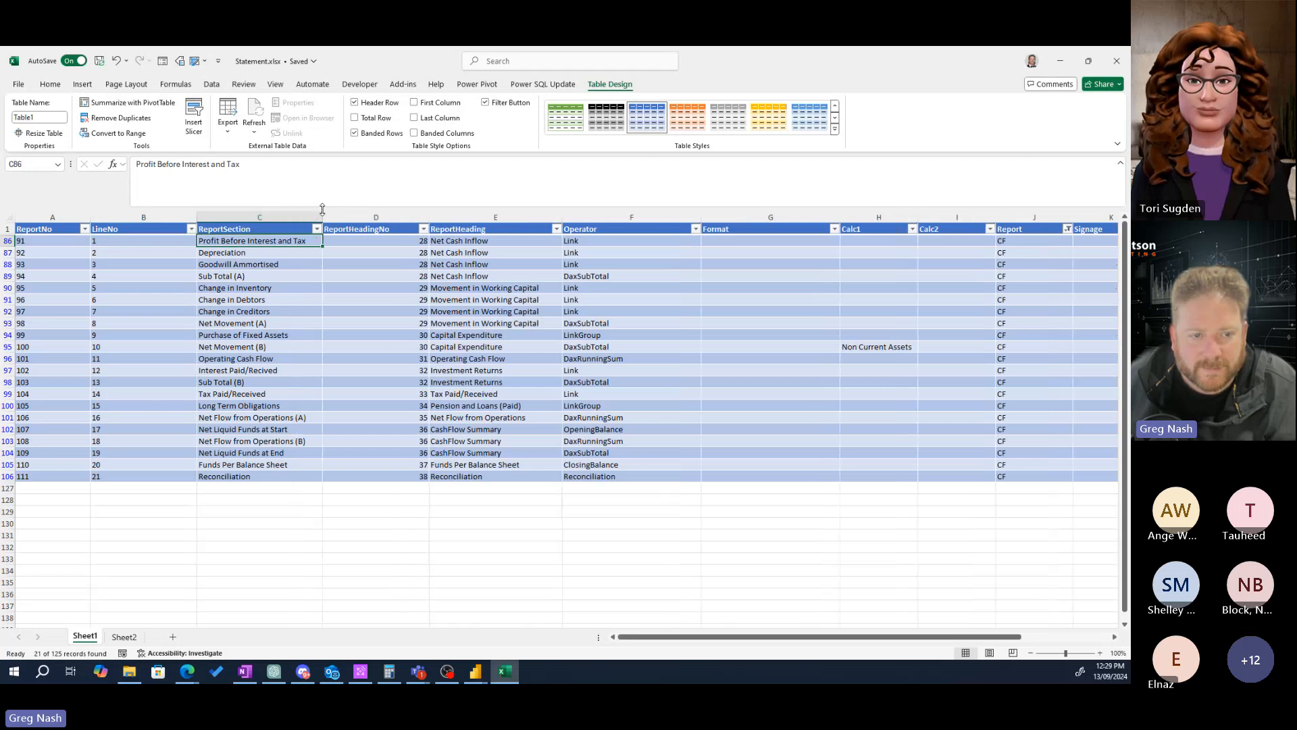
- Compare the Depreciation, Goodwill Ammortised and Sub Total (A) rows with the Cash Flow Statement page in Power BI
click(225, 254)
click(236, 264)
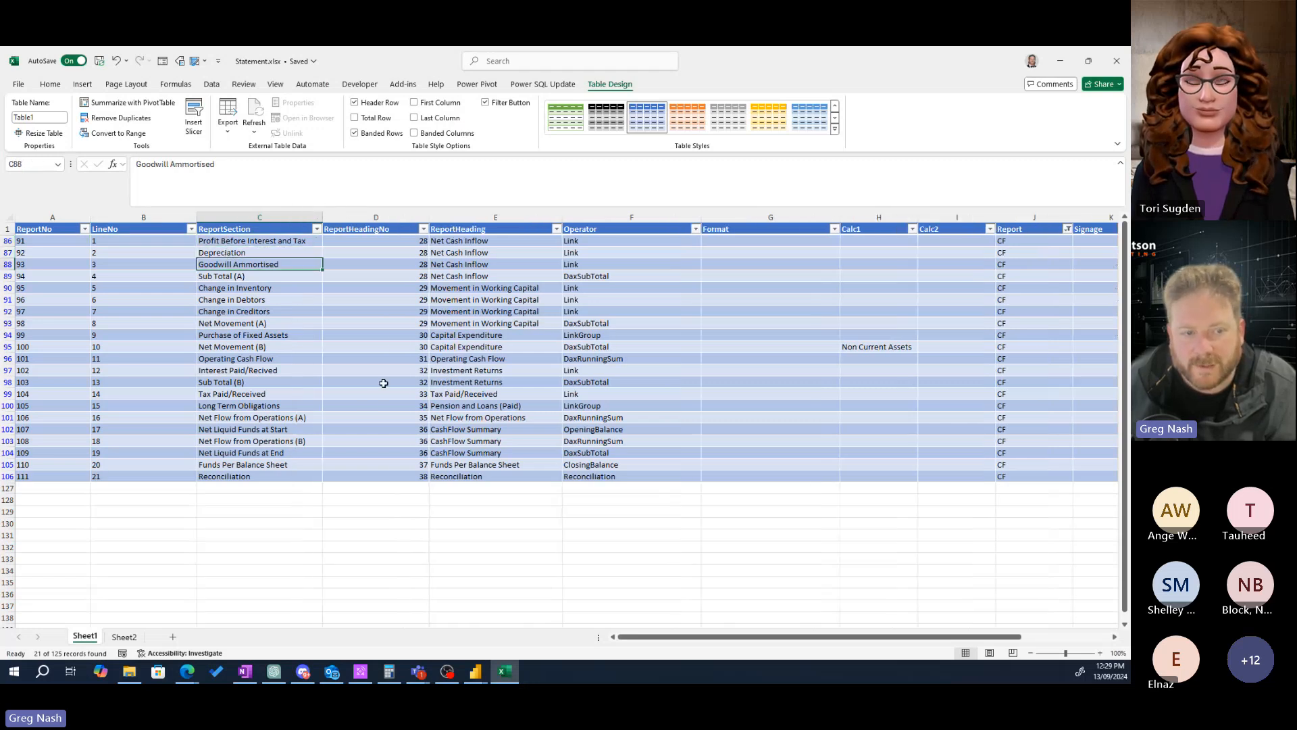
click(254, 278)
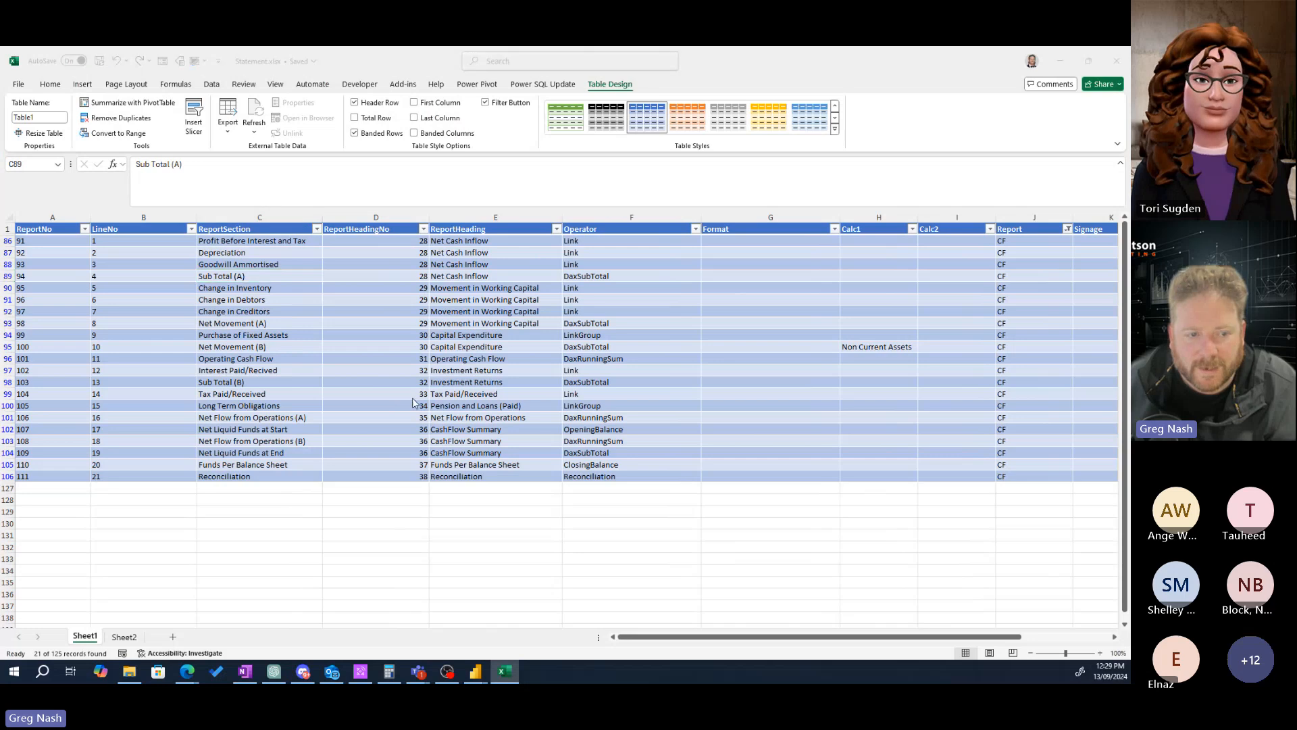
key(alt+Tab)
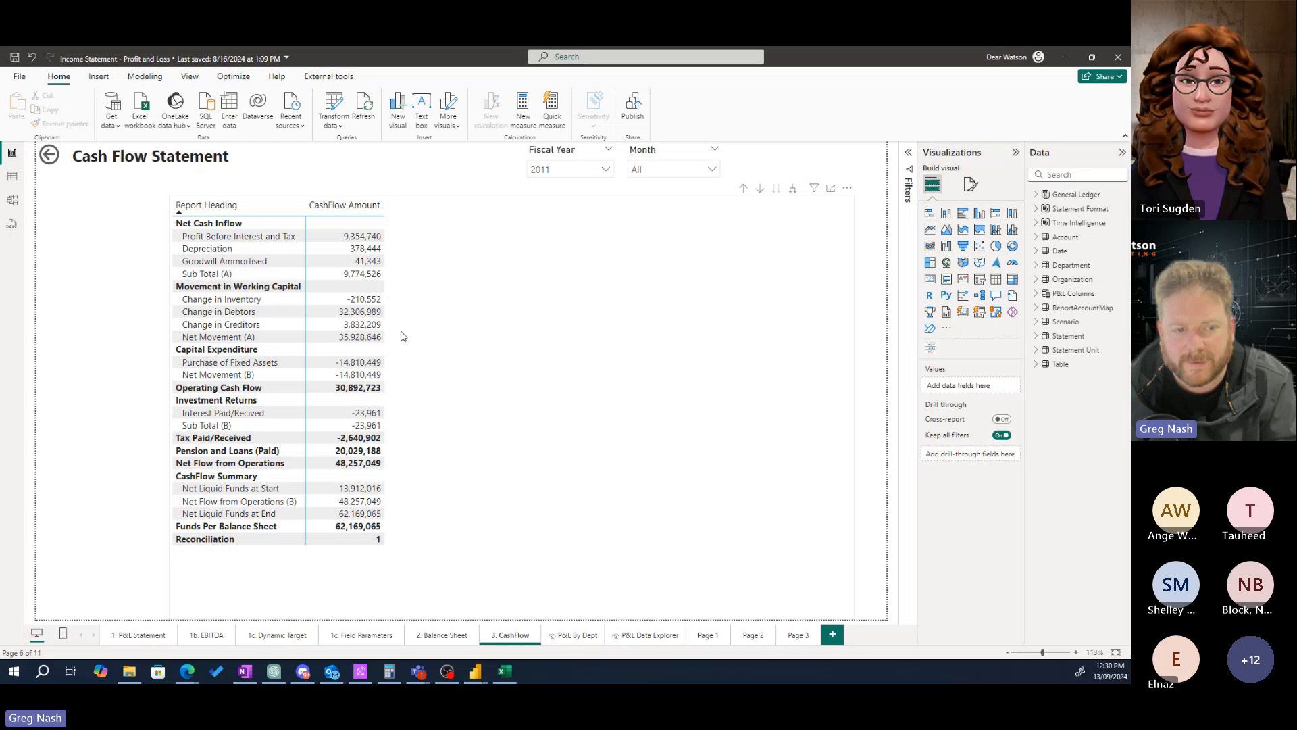
- Return to Statement.xlsx and examine the ReportSection entries from Profit Before Interest and Tax down to Funds Per Balance Sheet
key(alt+Tab)
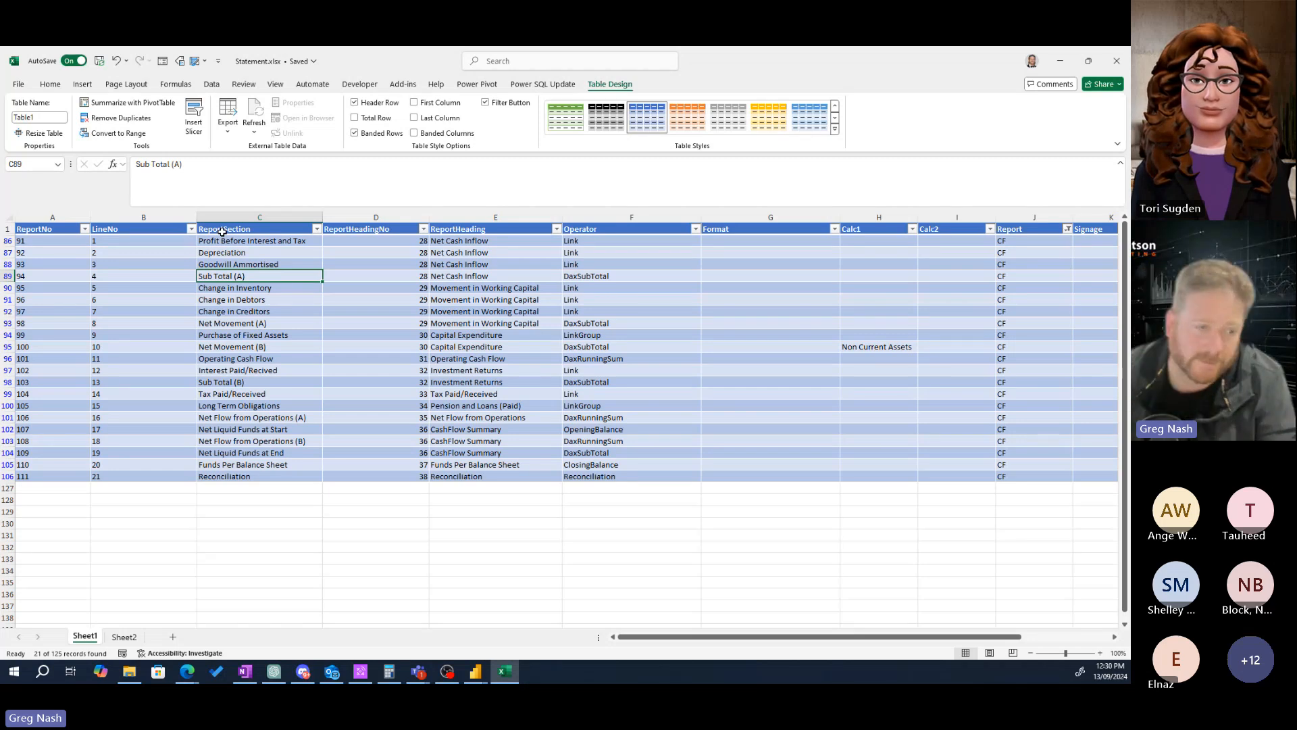
click(351, 336)
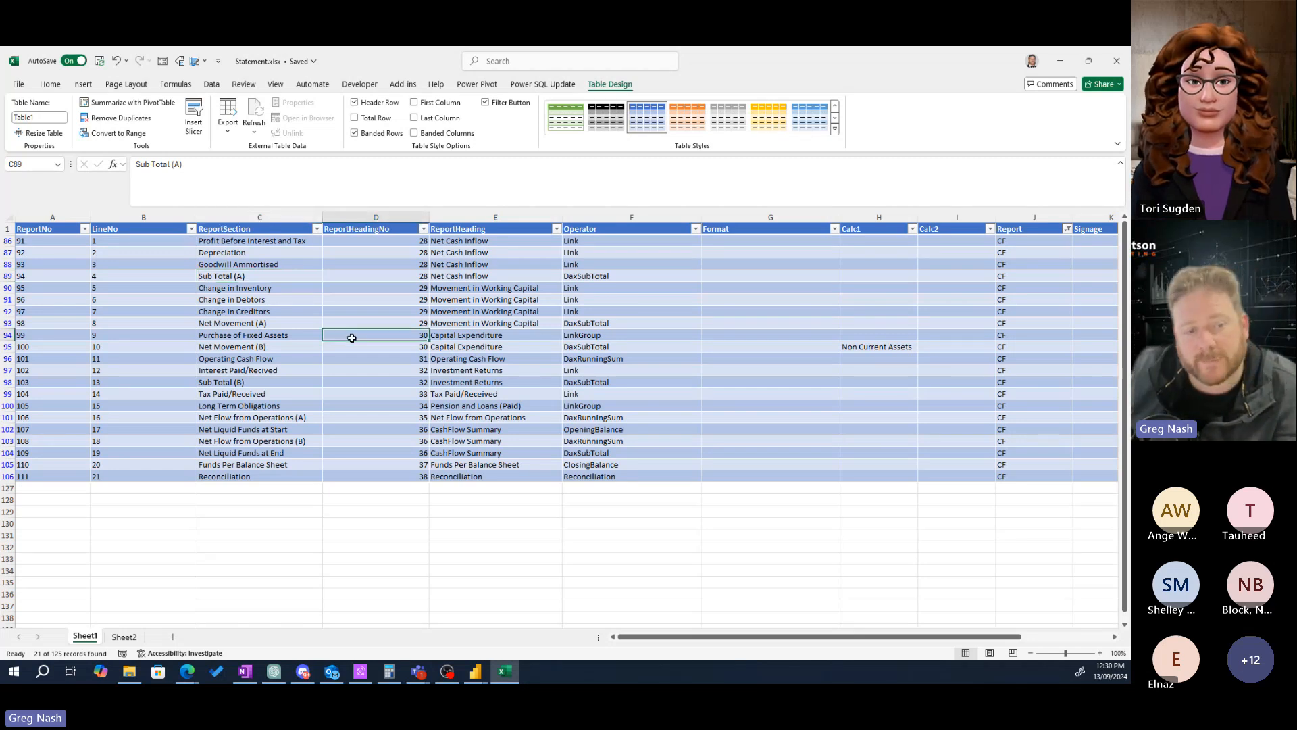
click(279, 296)
drag(261, 240, 273, 466)
click(613, 521)
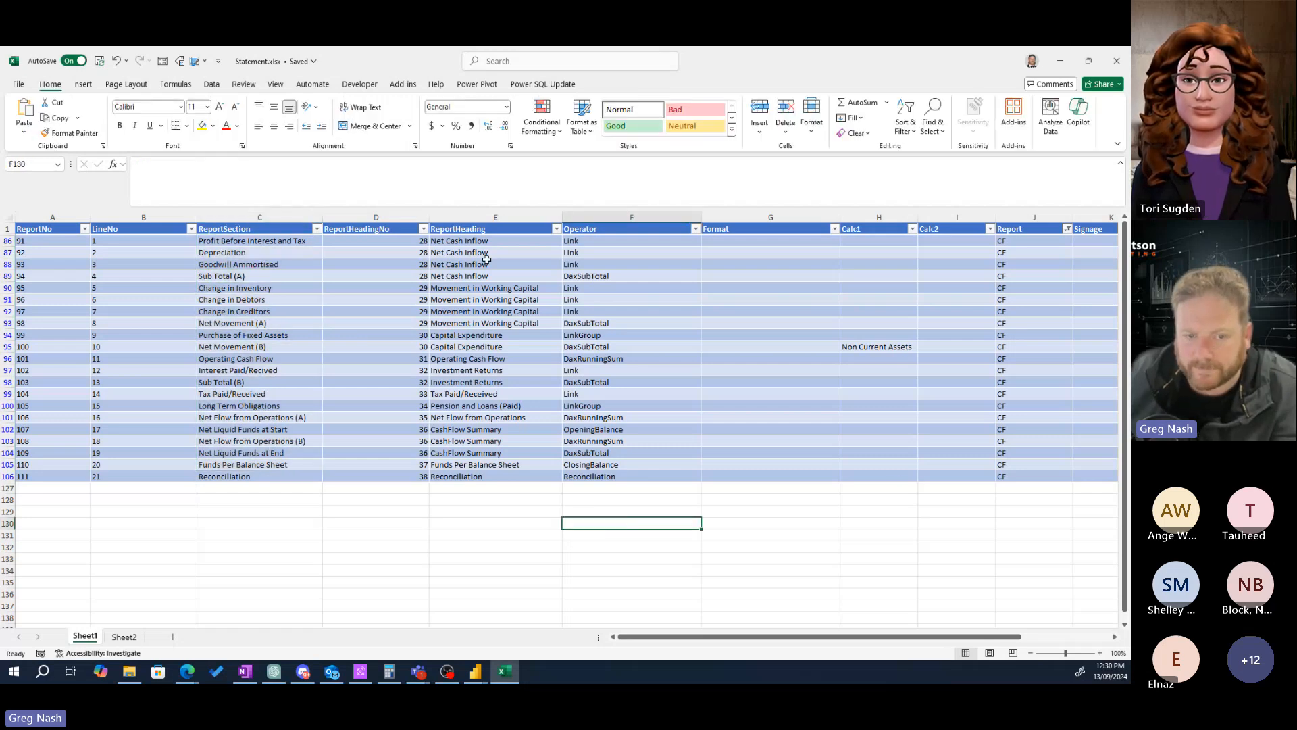
- Compare the ReportHeading groups of the CF rows with the Cash Flow Statement in Power BI, then check their ReportHeadingNo entries in Statement.xlsx
drag(488, 242, 494, 477)
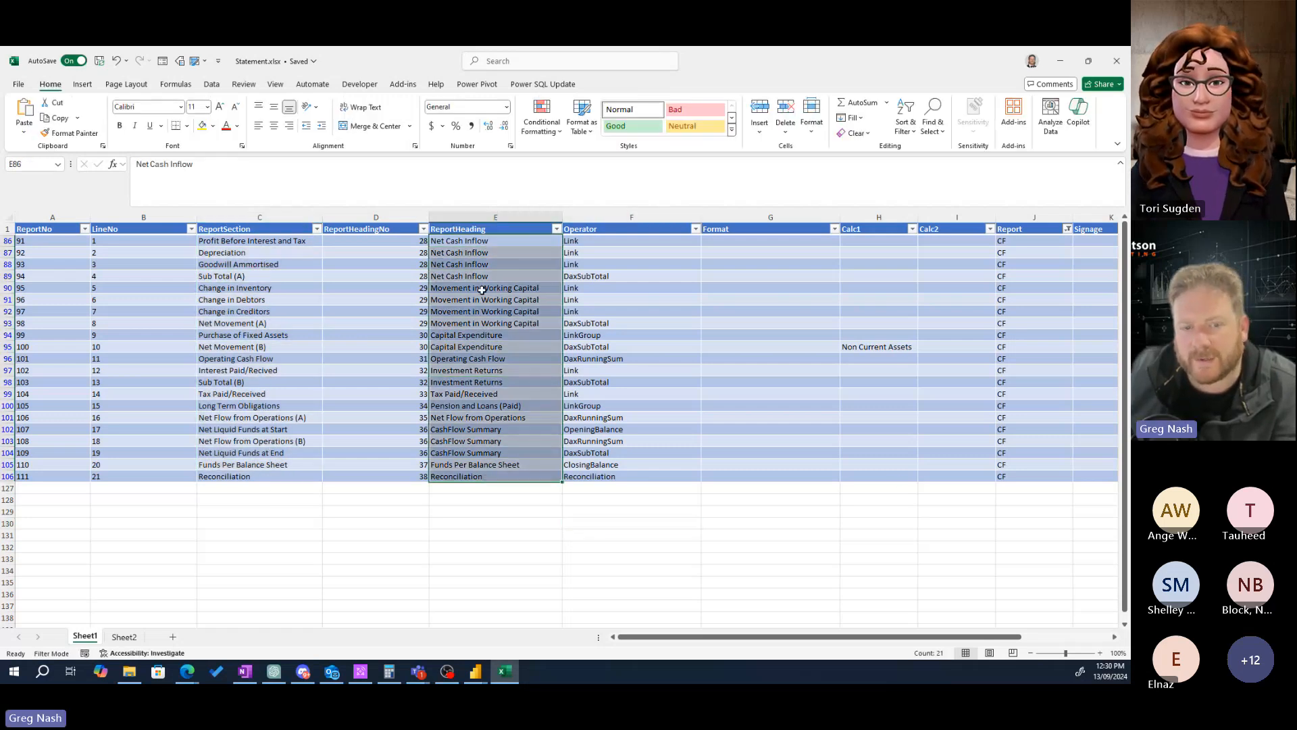
click(466, 241)
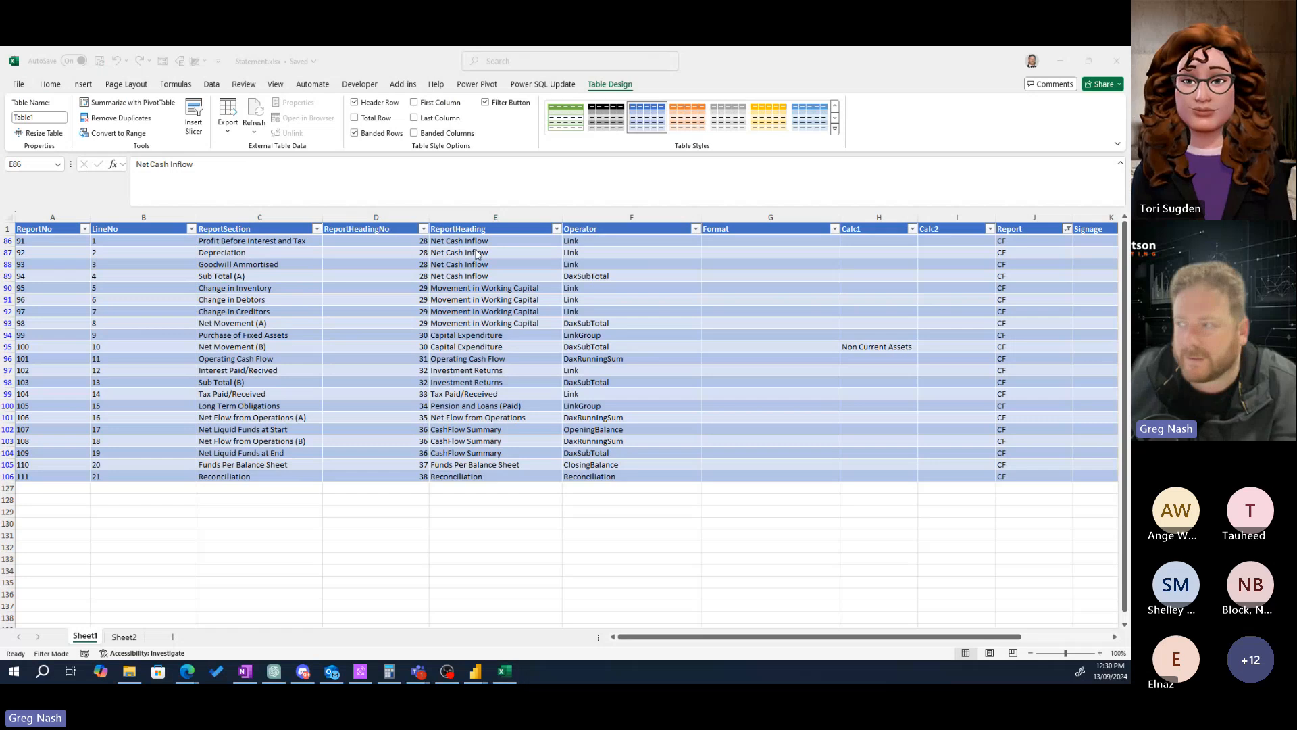
key(alt+Tab)
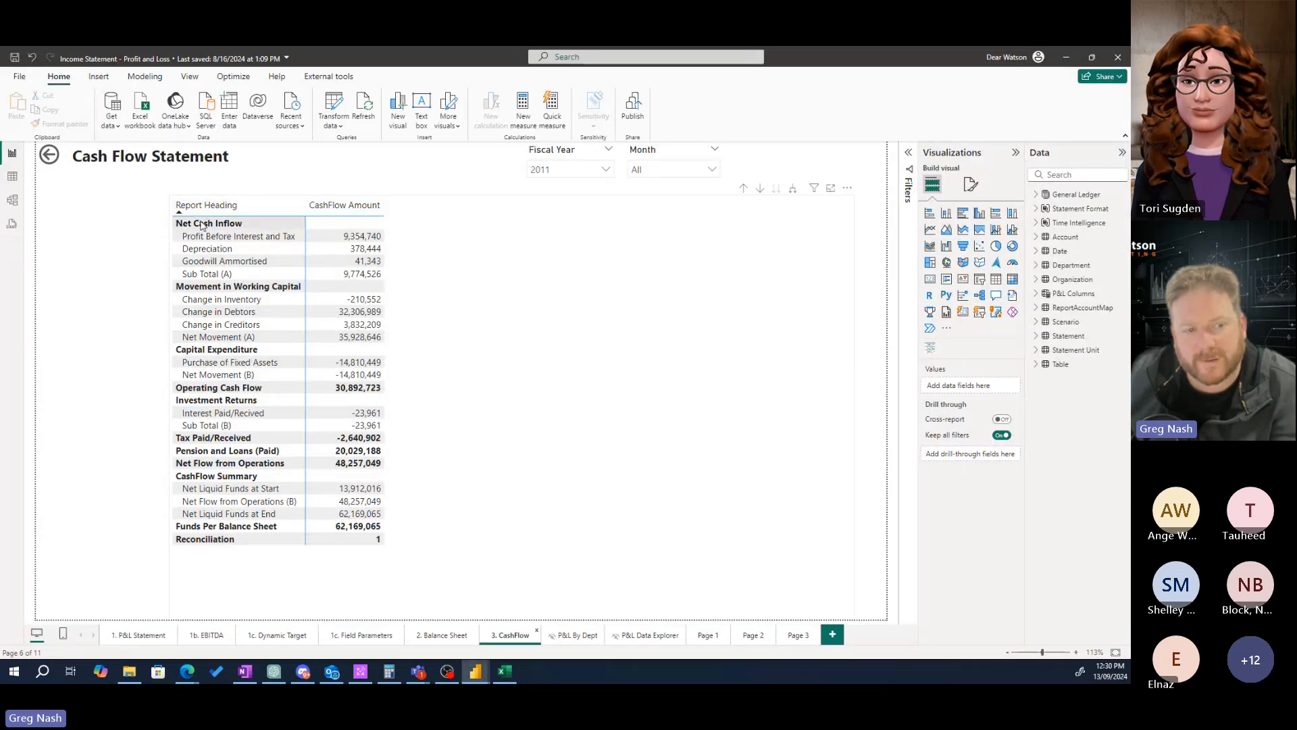
key(alt+Tab)
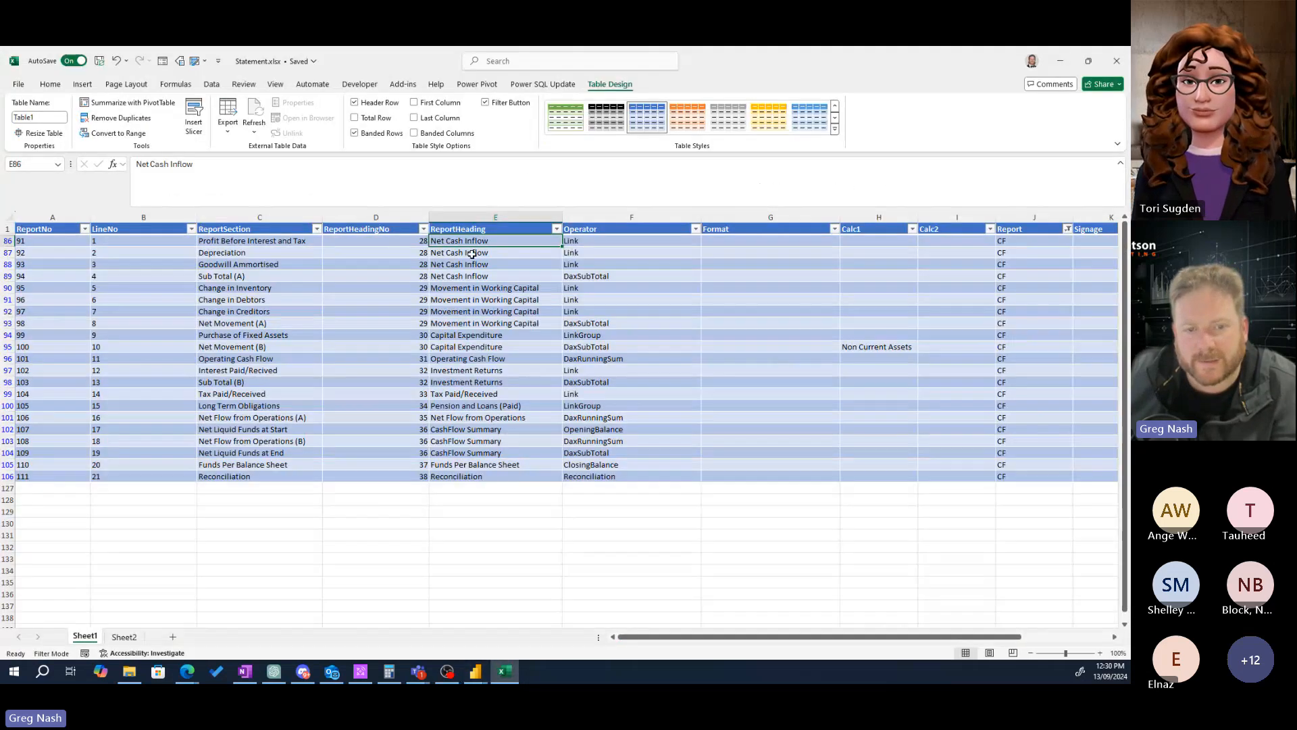
click(466, 284)
click(473, 323)
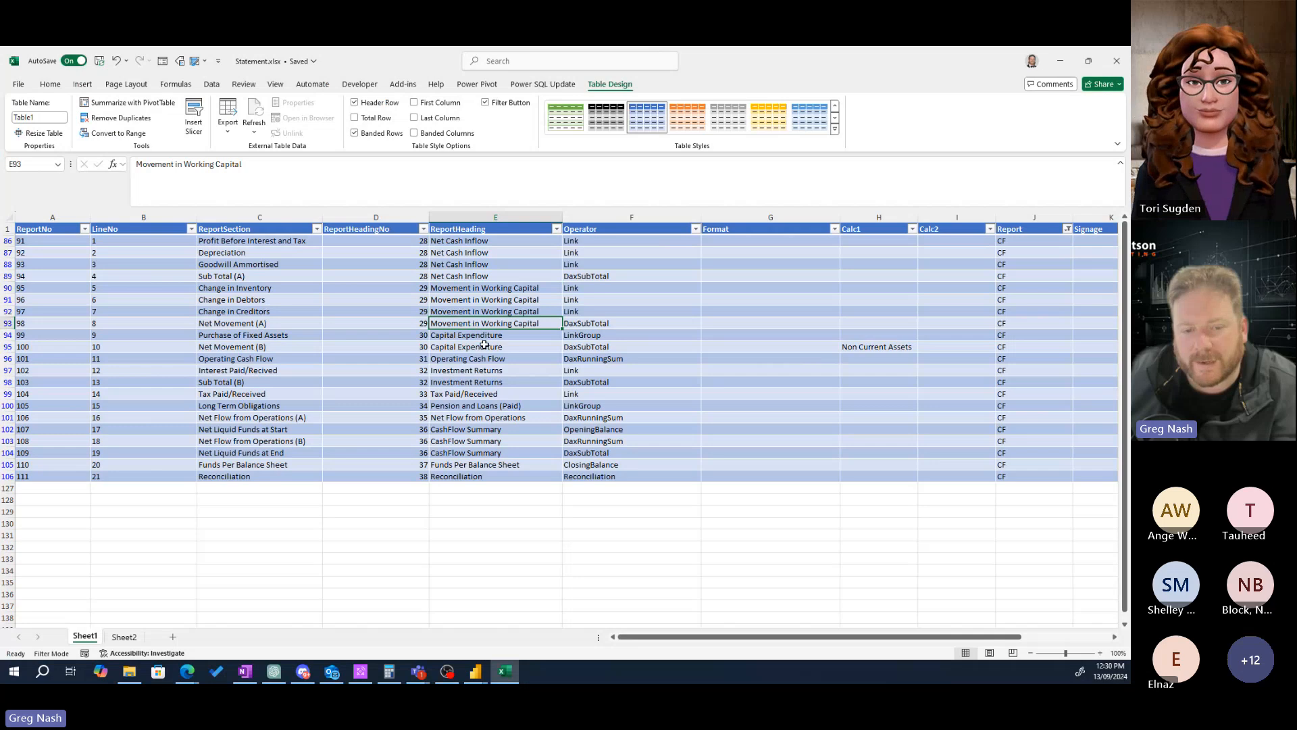
click(477, 359)
drag(402, 241, 401, 265)
- Examine the Operator entries of the CF rows together with the Signage and Link columns at the table's end
click(636, 242)
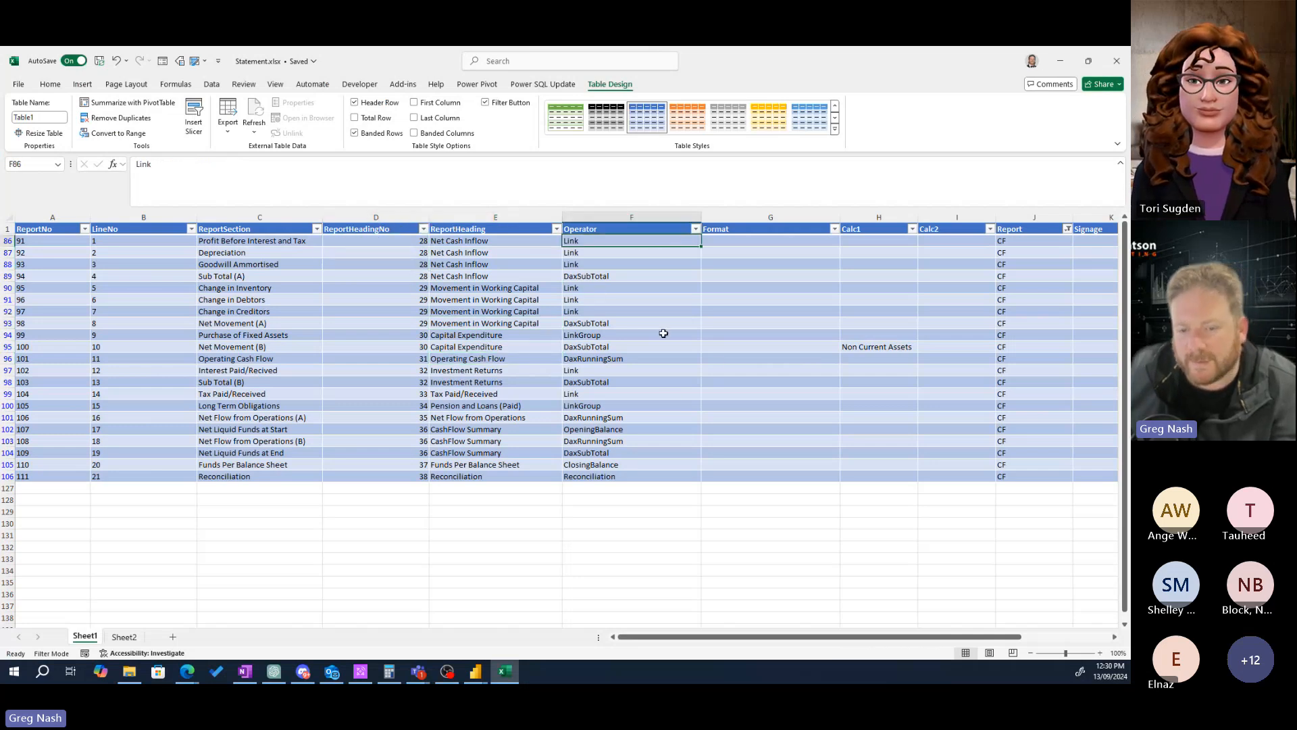
drag(613, 241, 618, 477)
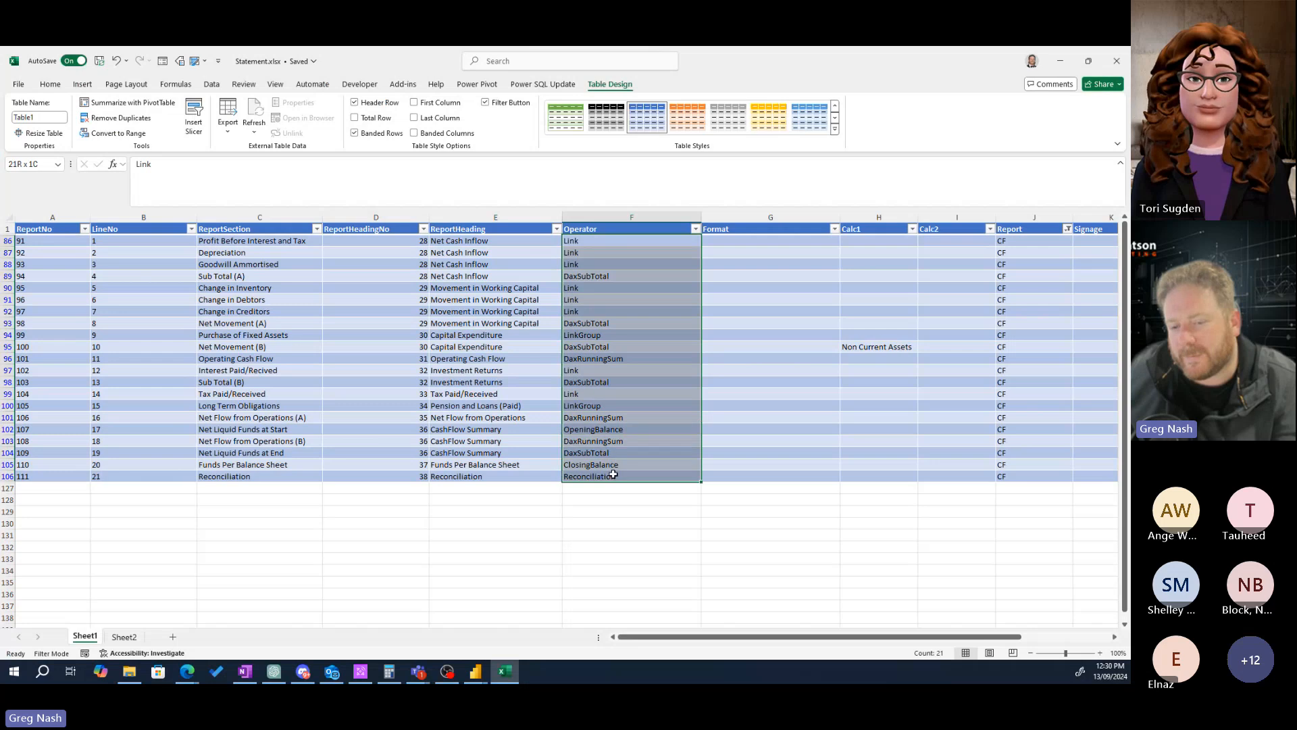
drag(731, 638, 766, 642)
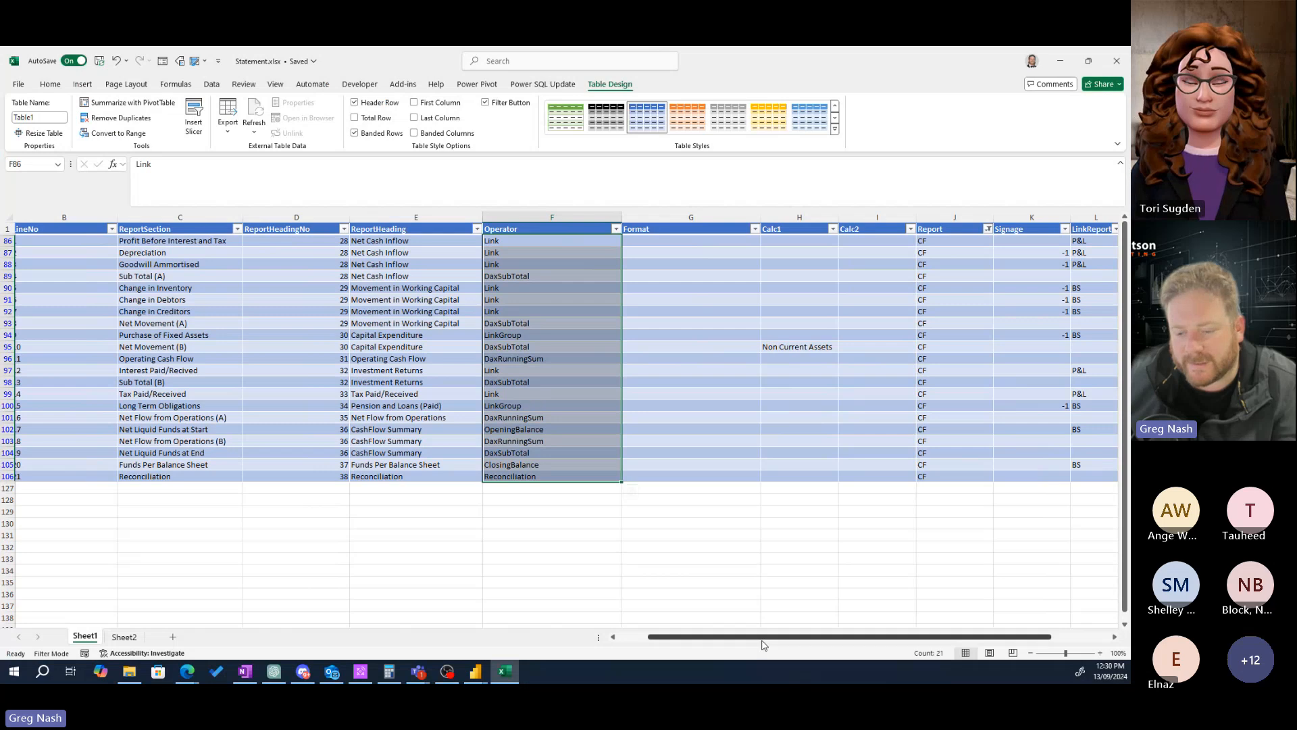
drag(763, 642, 769, 642)
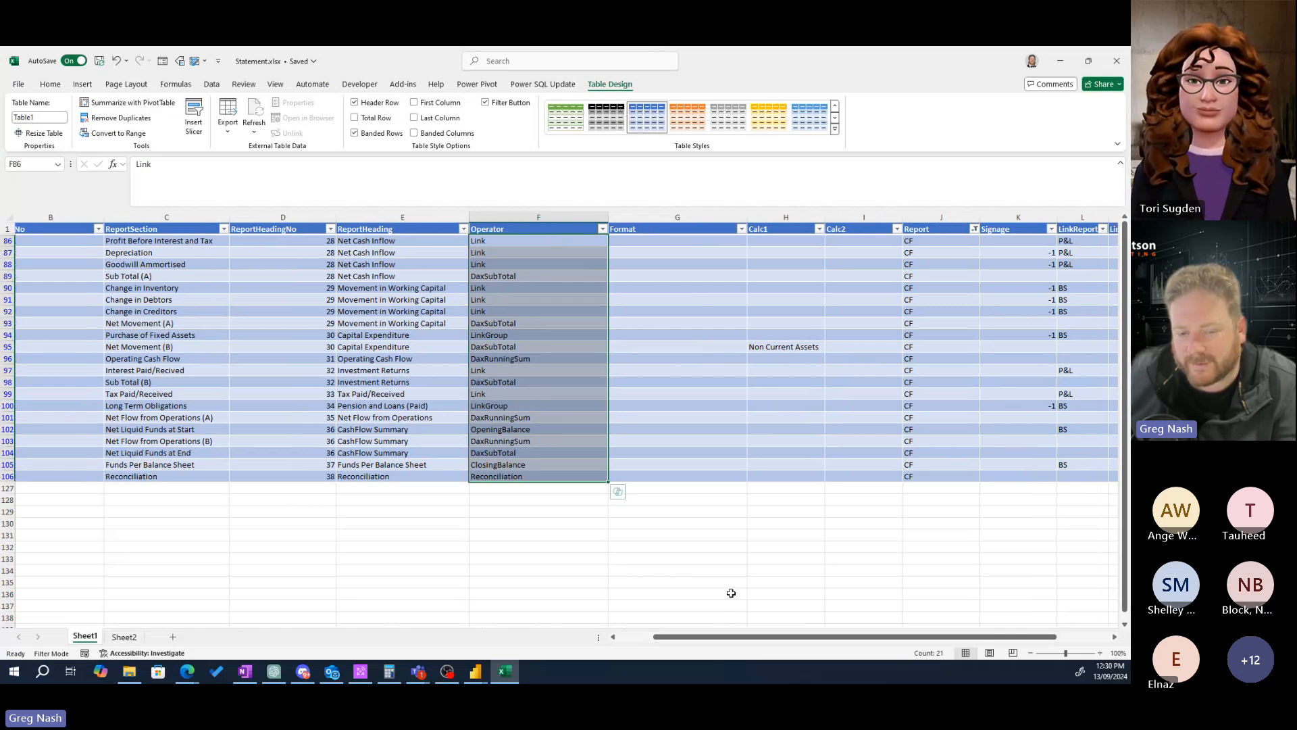
drag(736, 635, 789, 638)
click(614, 335)
drag(406, 237, 419, 480)
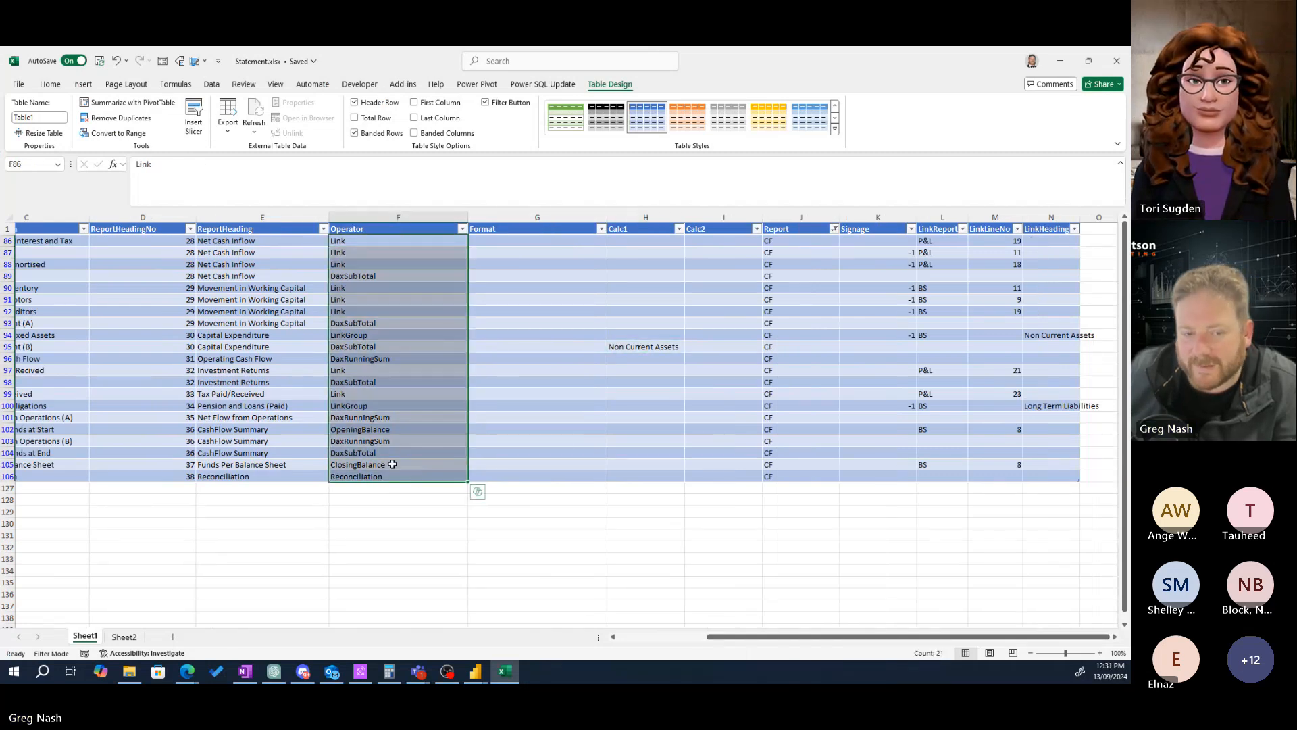
- Review the Report, Format and Operator columns across the CF rows
click(804, 275)
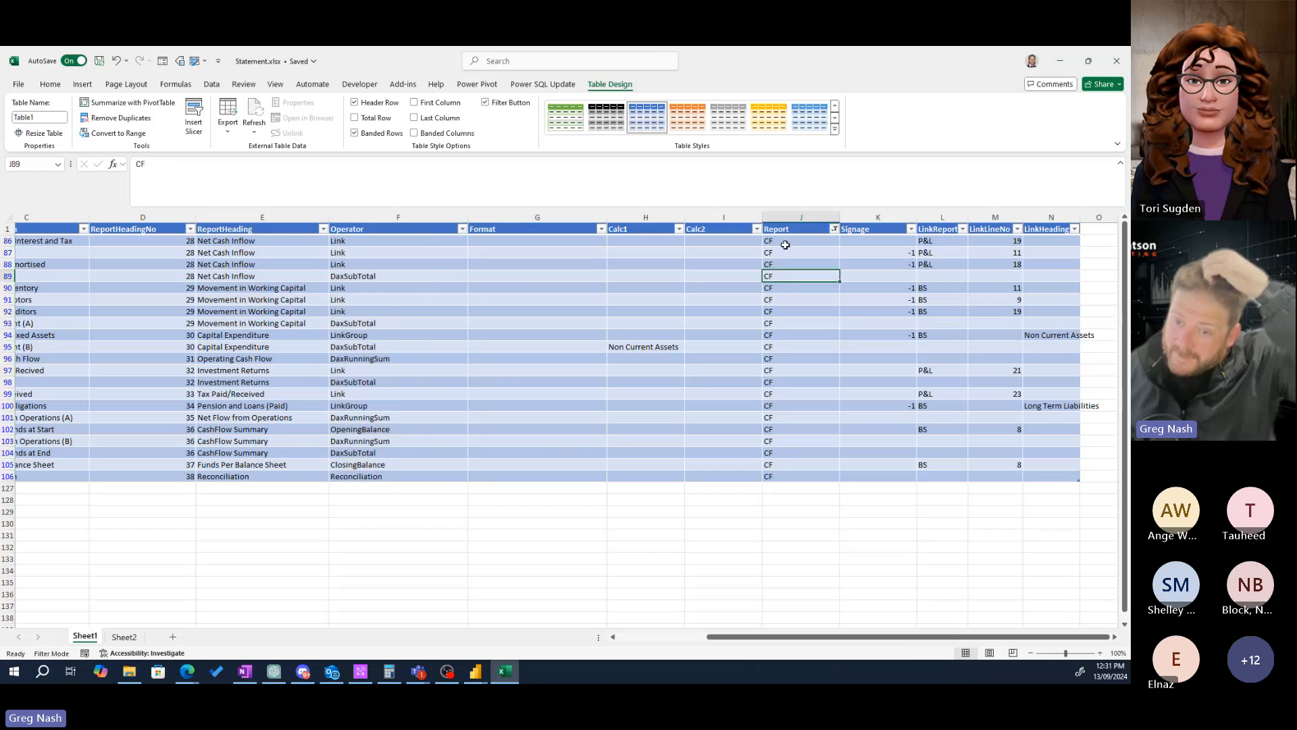
click(801, 229)
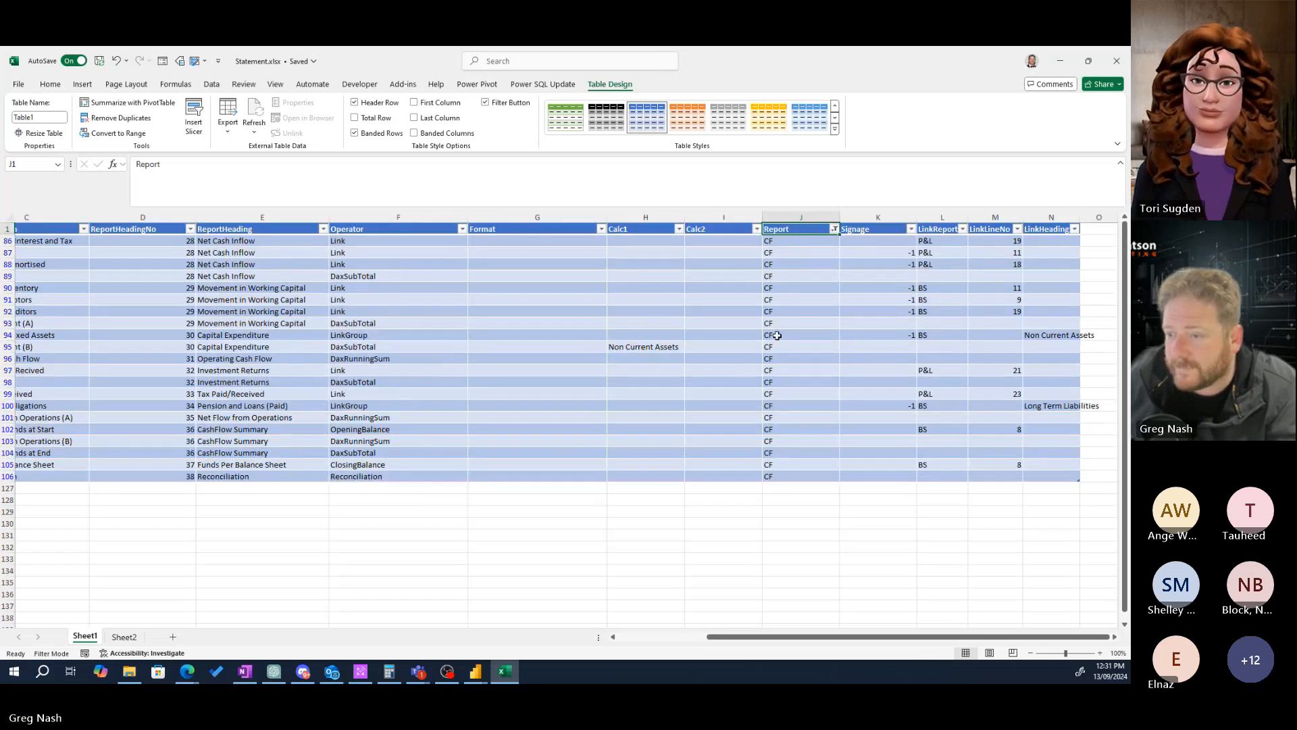
click(543, 276)
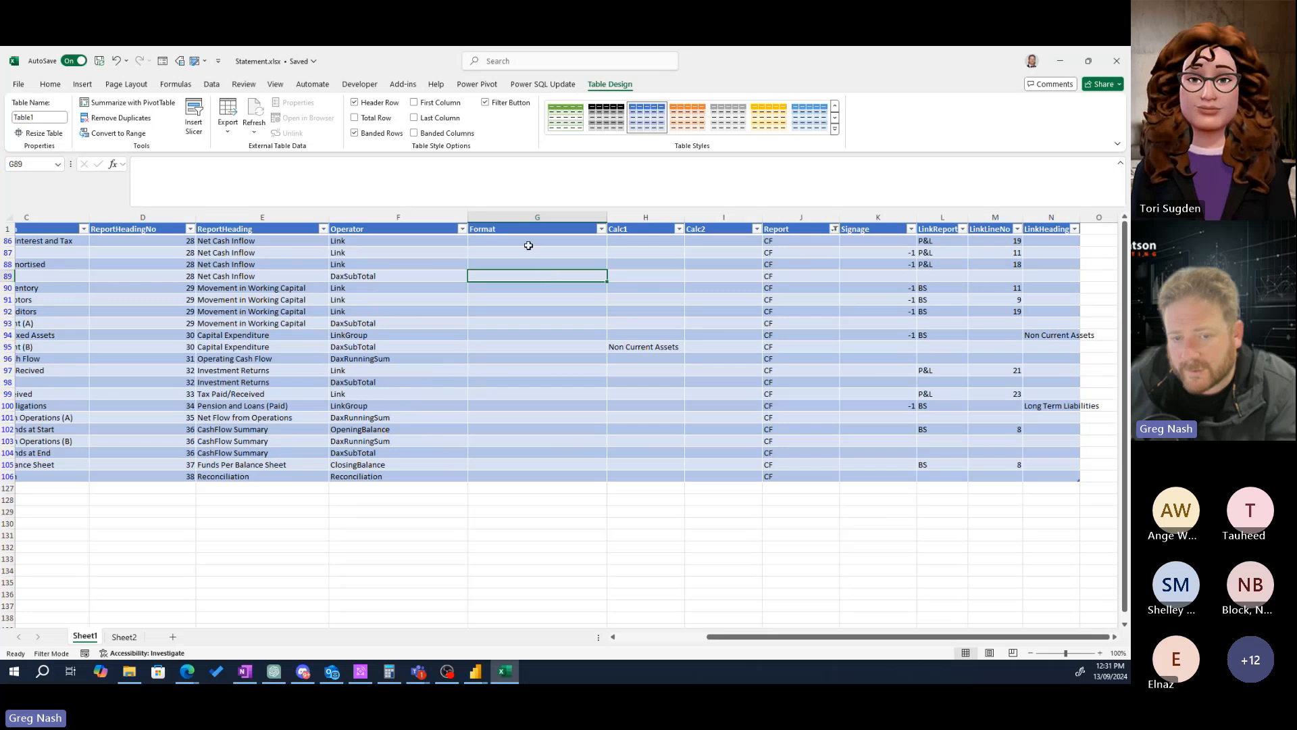
drag(528, 246, 527, 476)
click(367, 241)
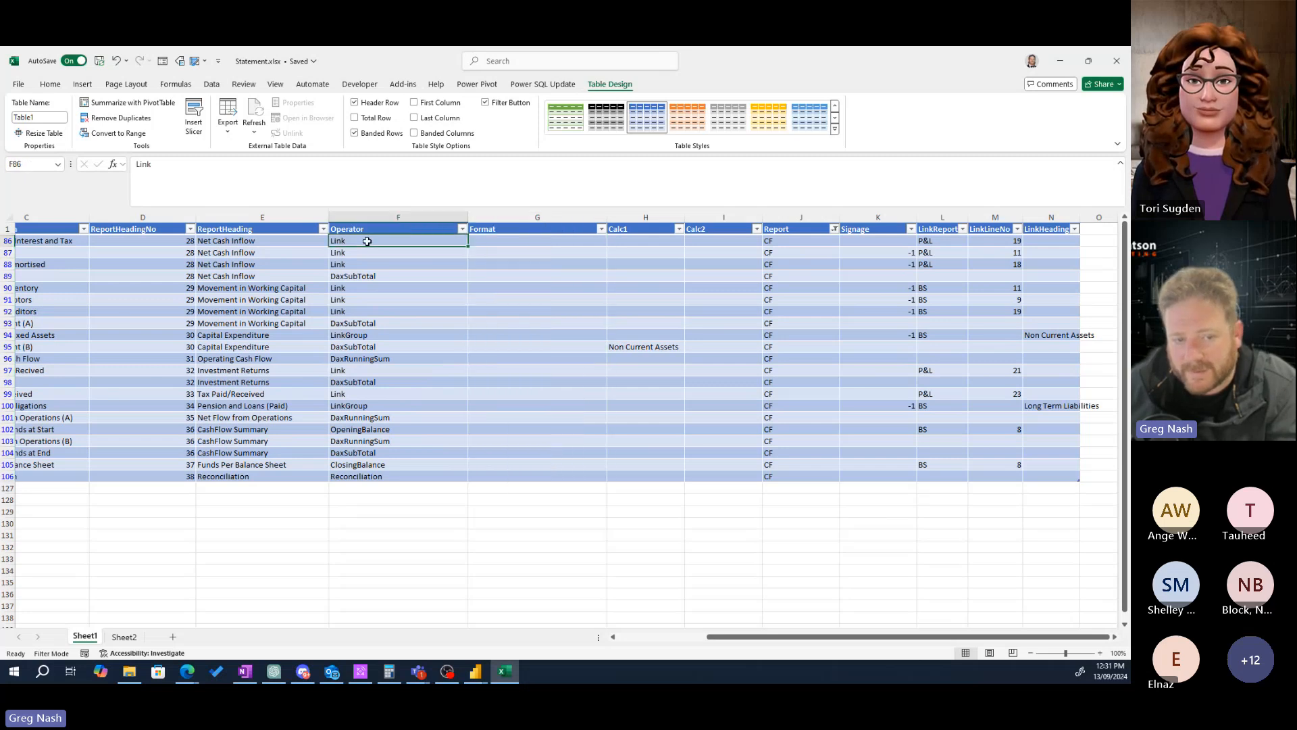
drag(356, 248, 409, 476)
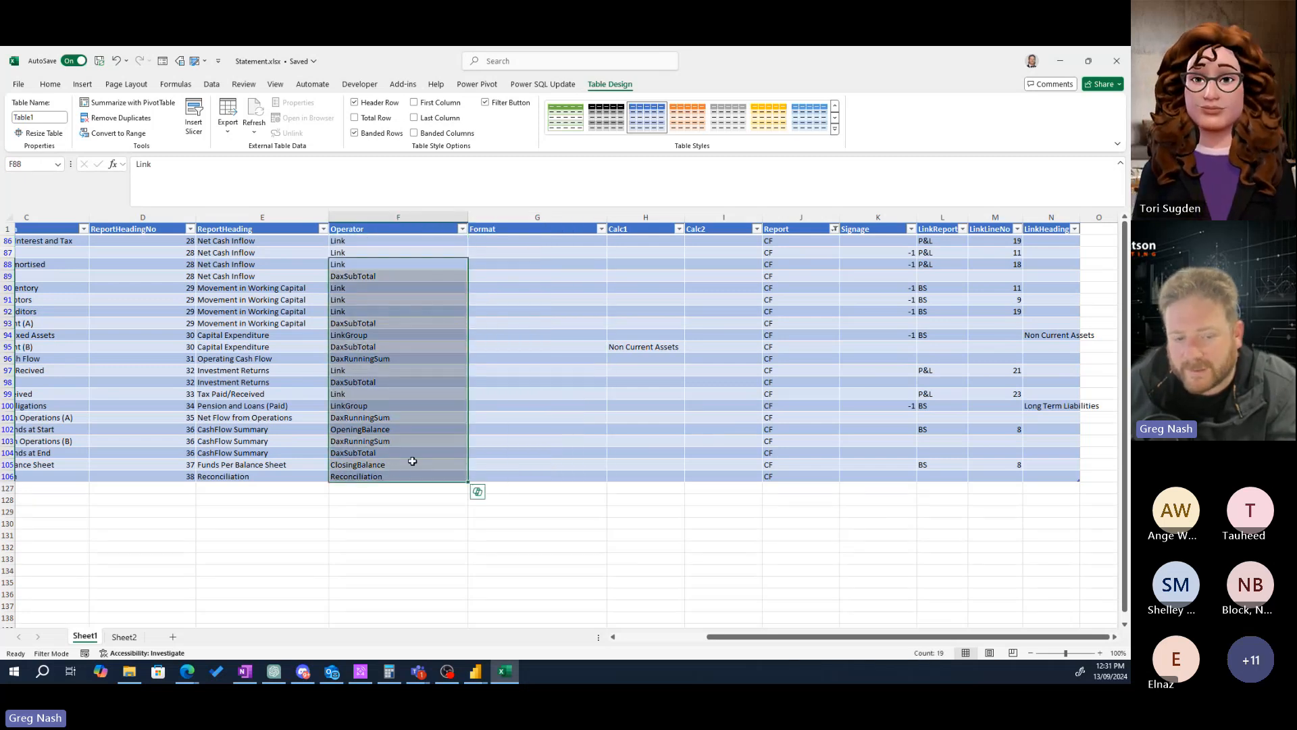
click(517, 408)
drag(517, 249, 537, 464)
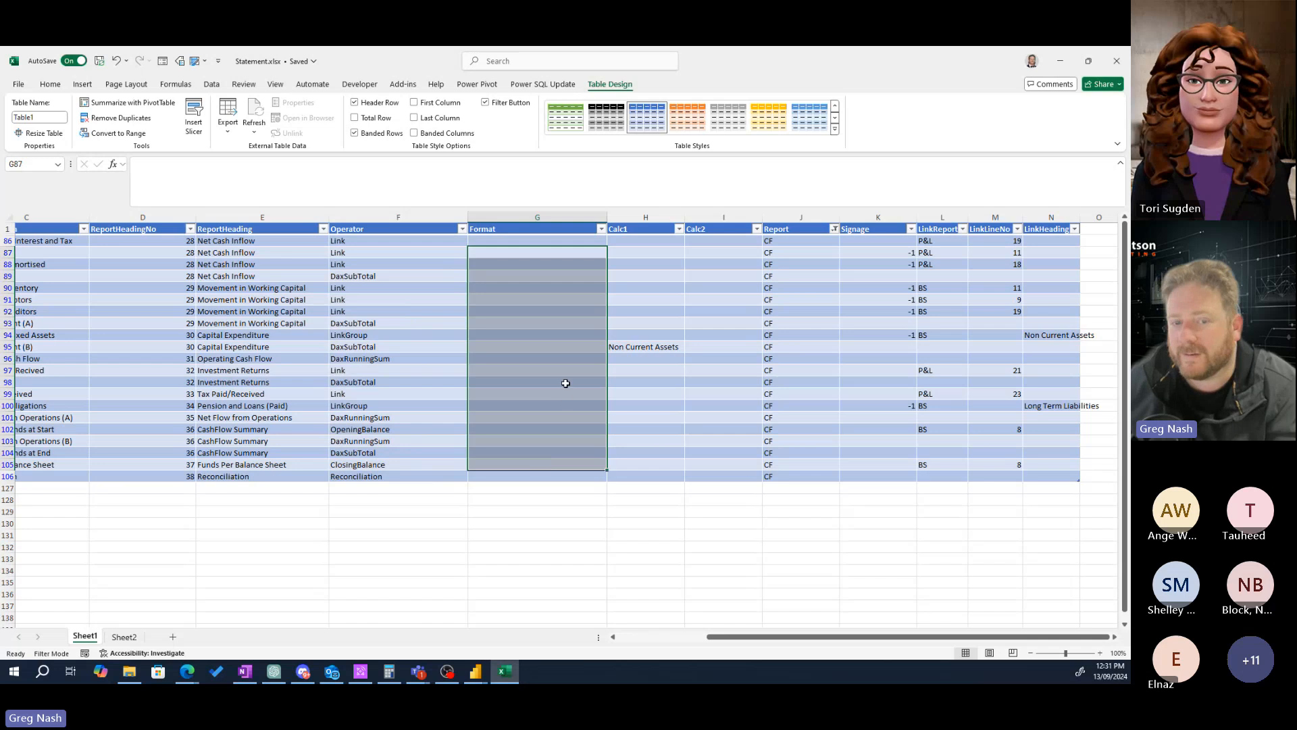
drag(524, 241, 531, 466)
- Filter the Report column to P&L instead of CF and select the Format cell of the EBITA % row
click(833, 229)
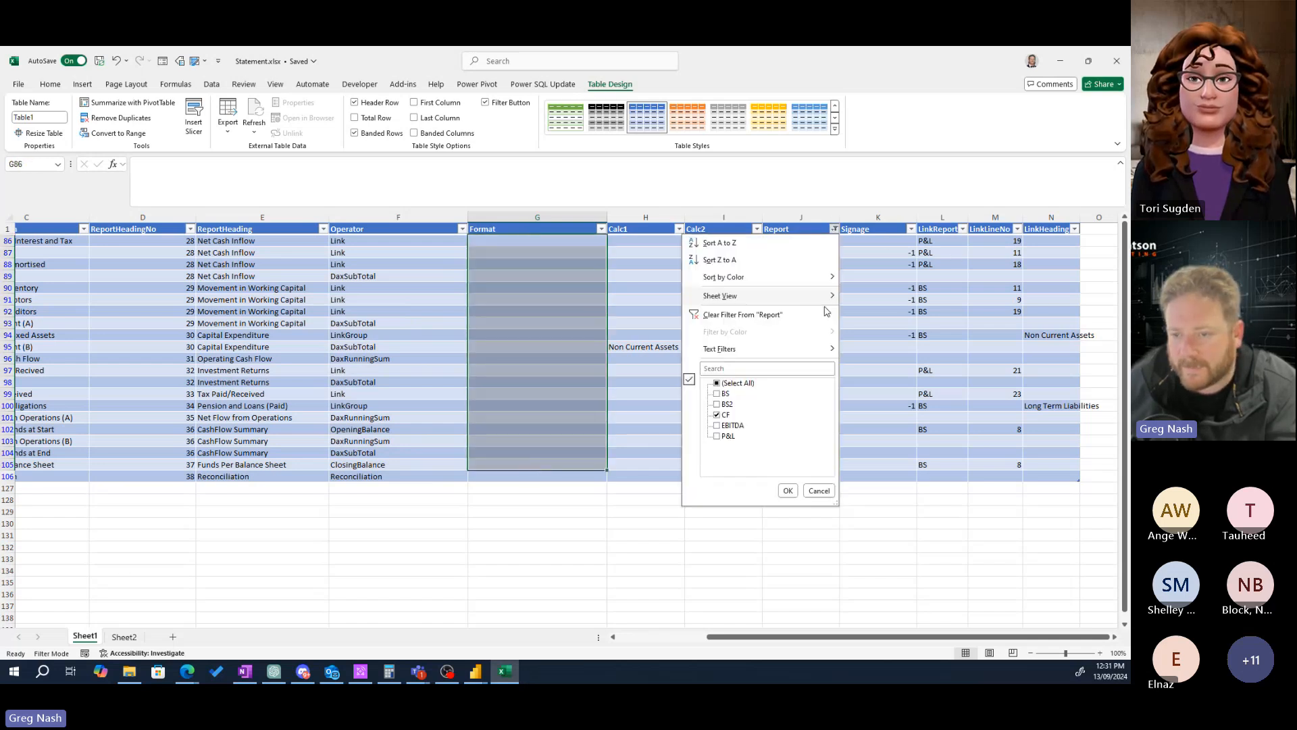
click(716, 414)
click(717, 436)
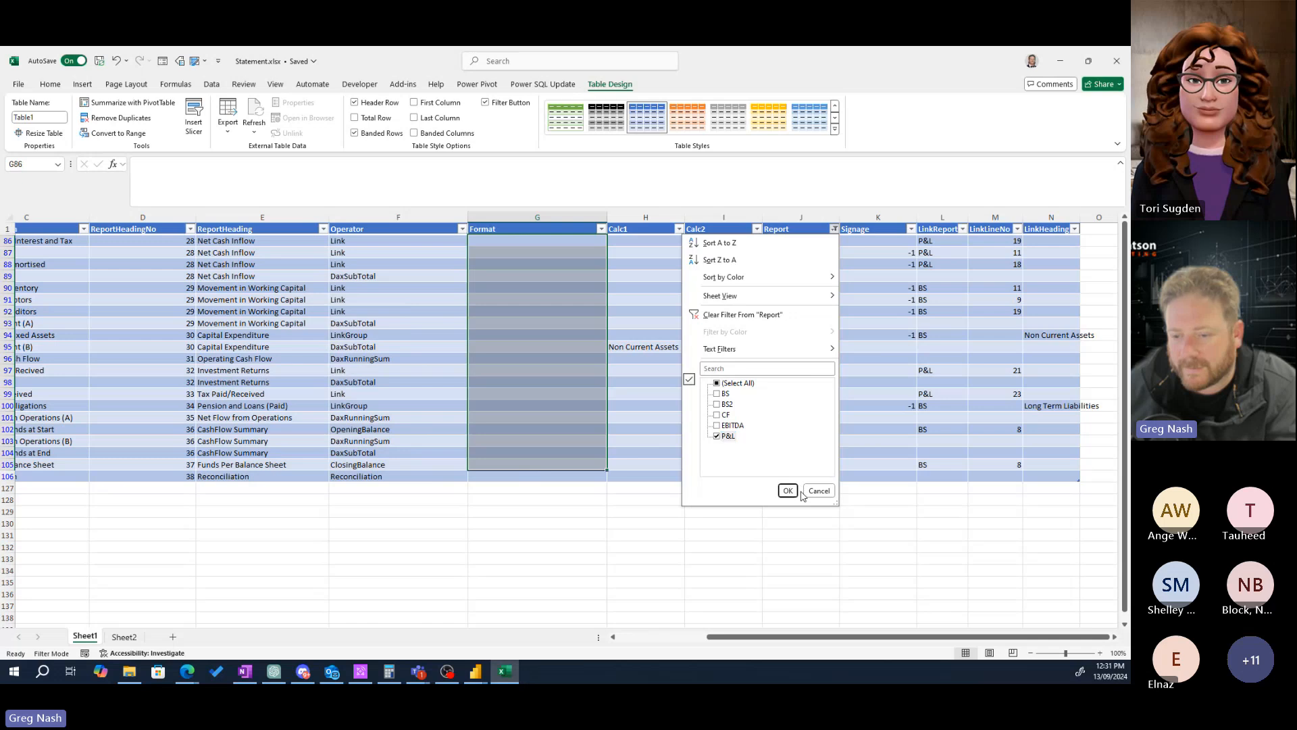
click(788, 491)
click(508, 431)
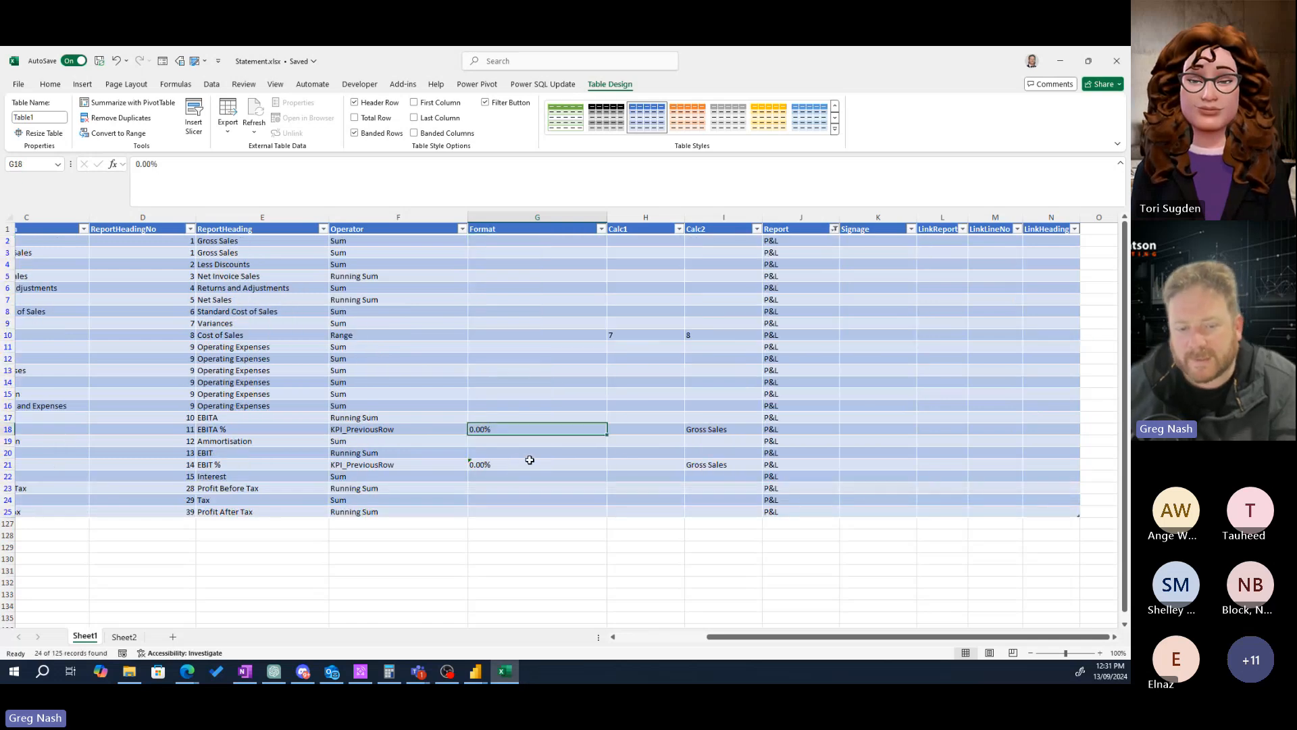
- Magnify the P&L rows and box both 0.00% formats and the KPI_PreviousRow operator of the EBITA % row
key(ctrl+1)
click(518, 435)
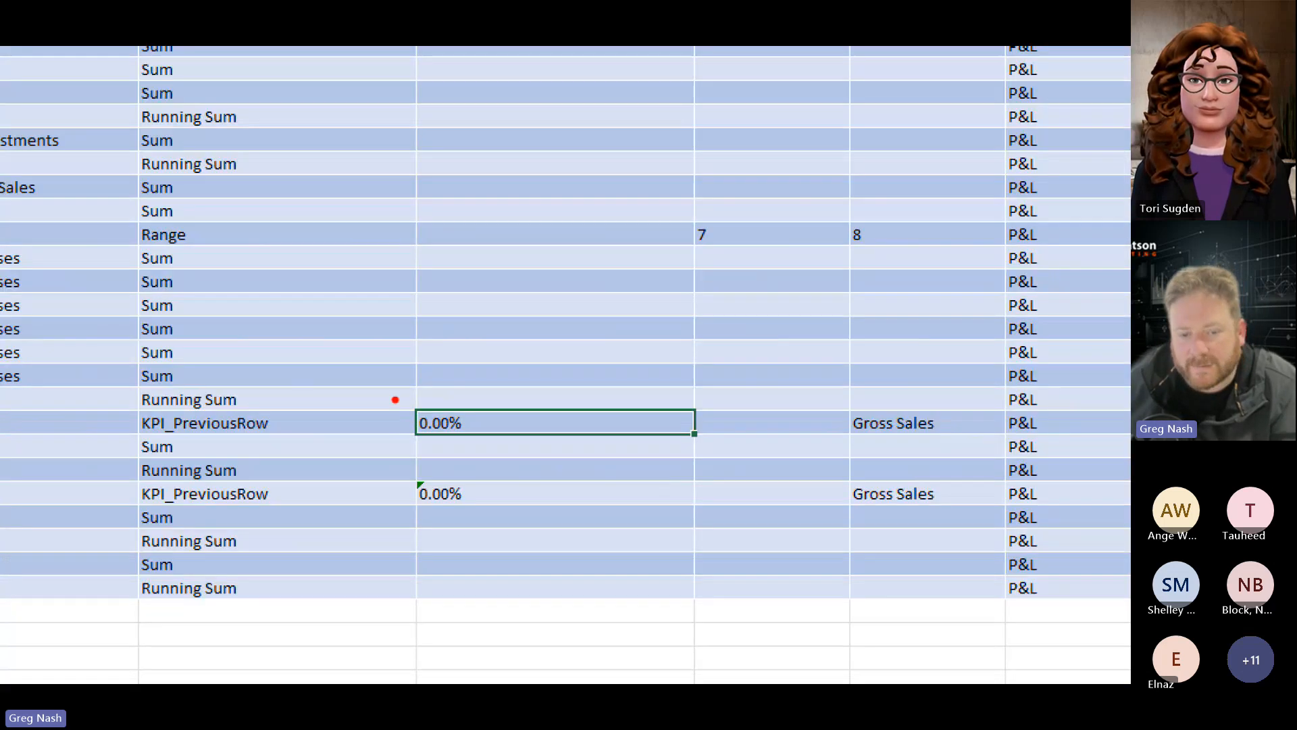
drag(394, 394, 492, 459)
drag(372, 475, 522, 526)
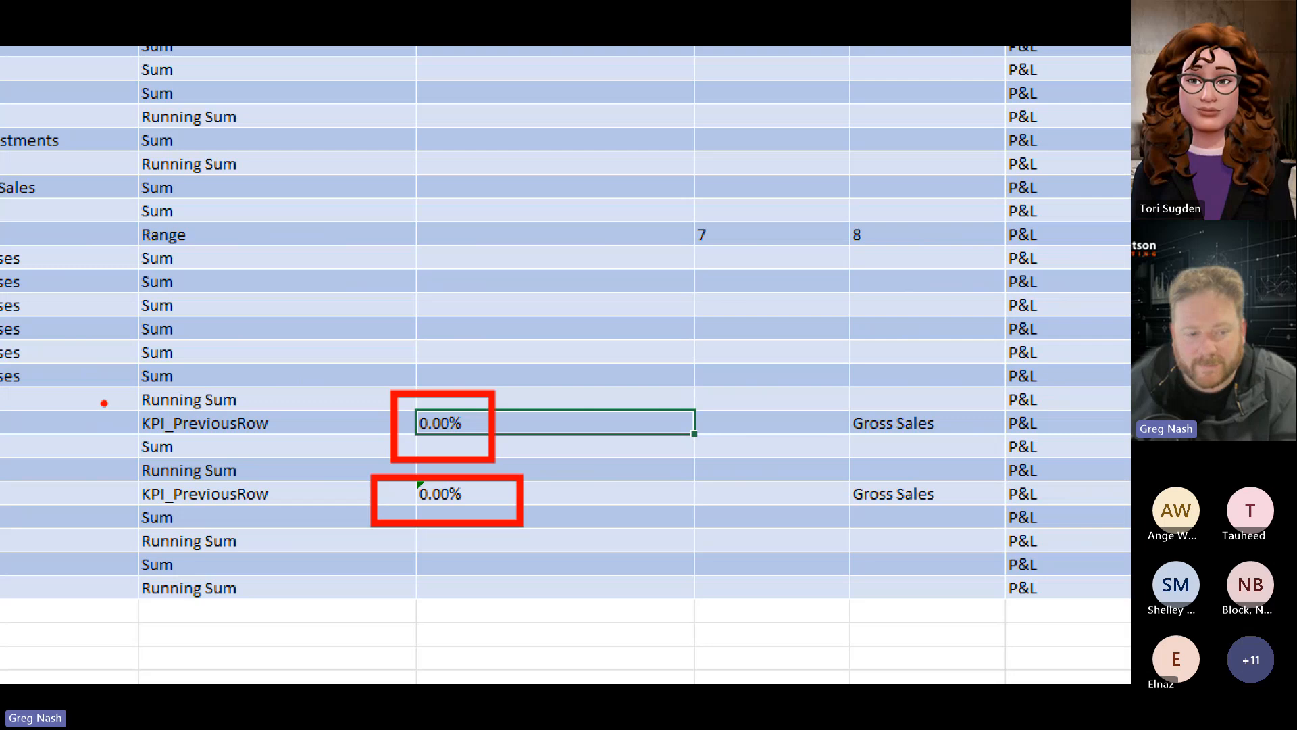
drag(104, 403, 317, 475)
key(Escape)
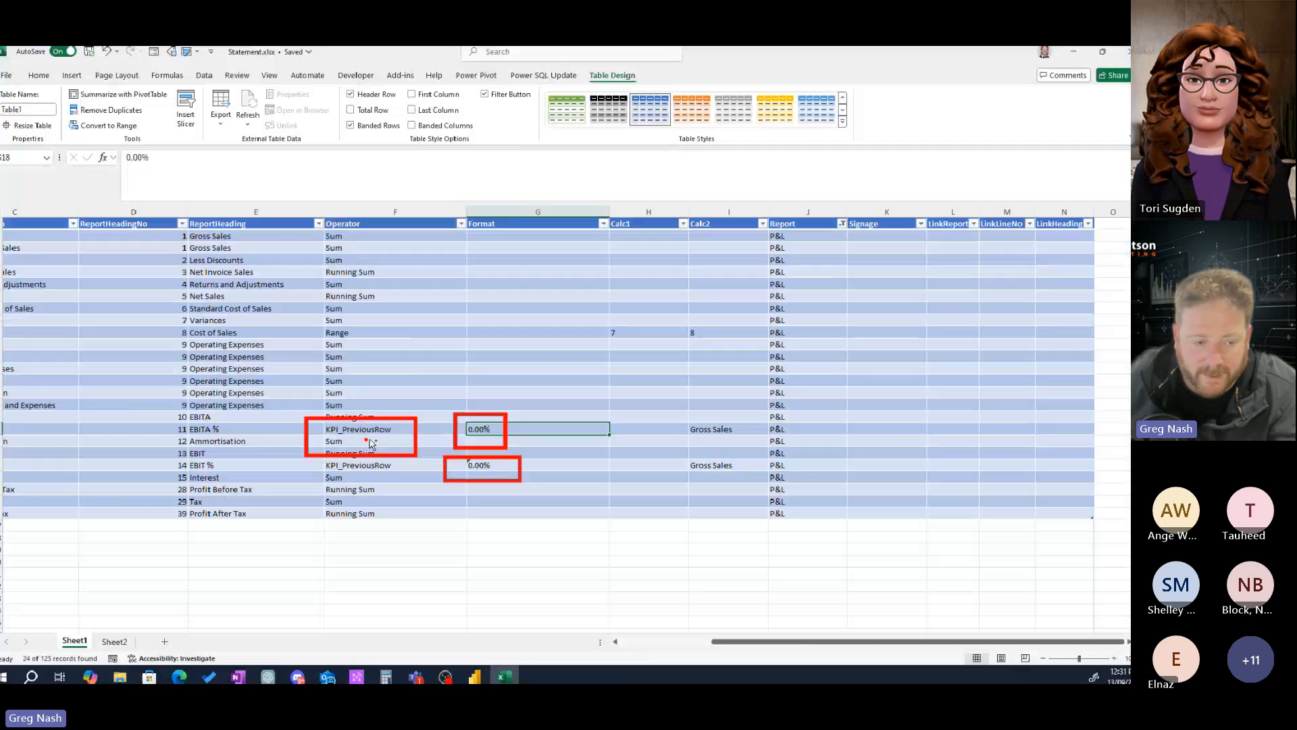
- Magnify the table again and box the EBITA % and EBIT % headings along with their Format entries
key(ctrl+1)
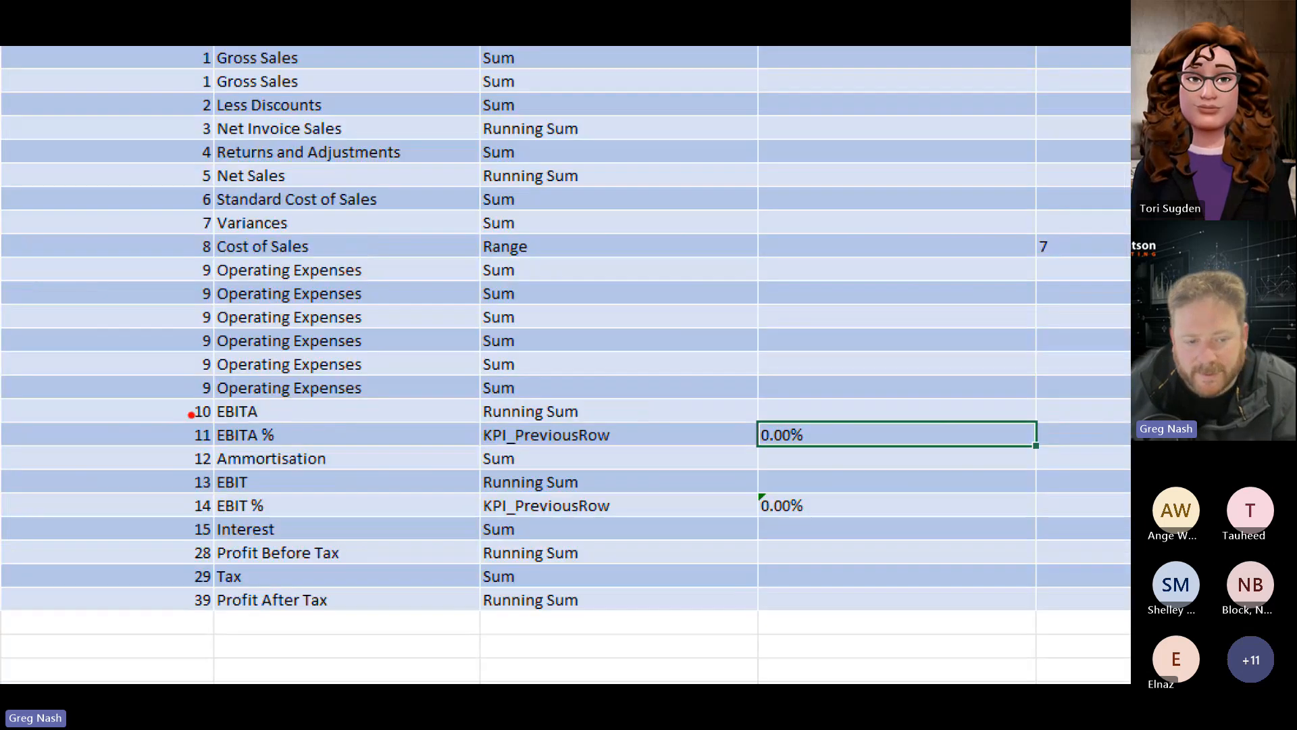
drag(183, 419, 243, 435)
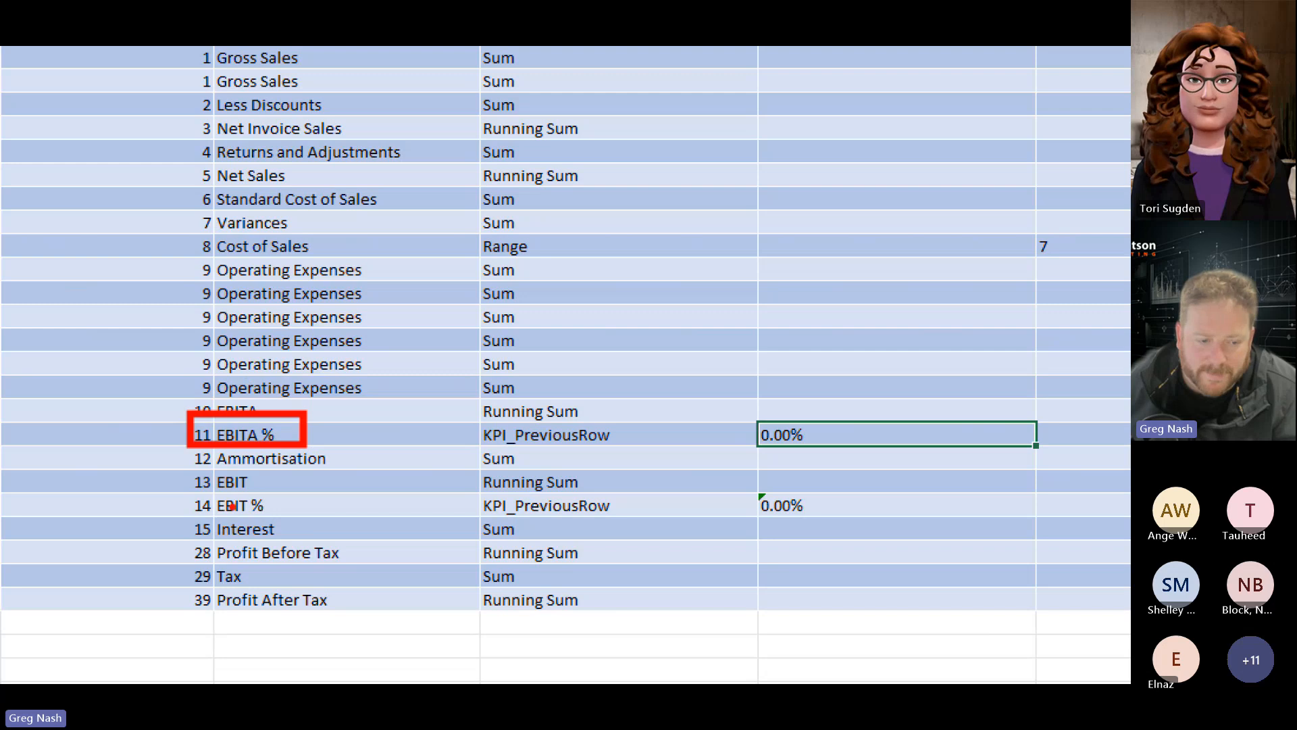
drag(183, 477, 309, 548)
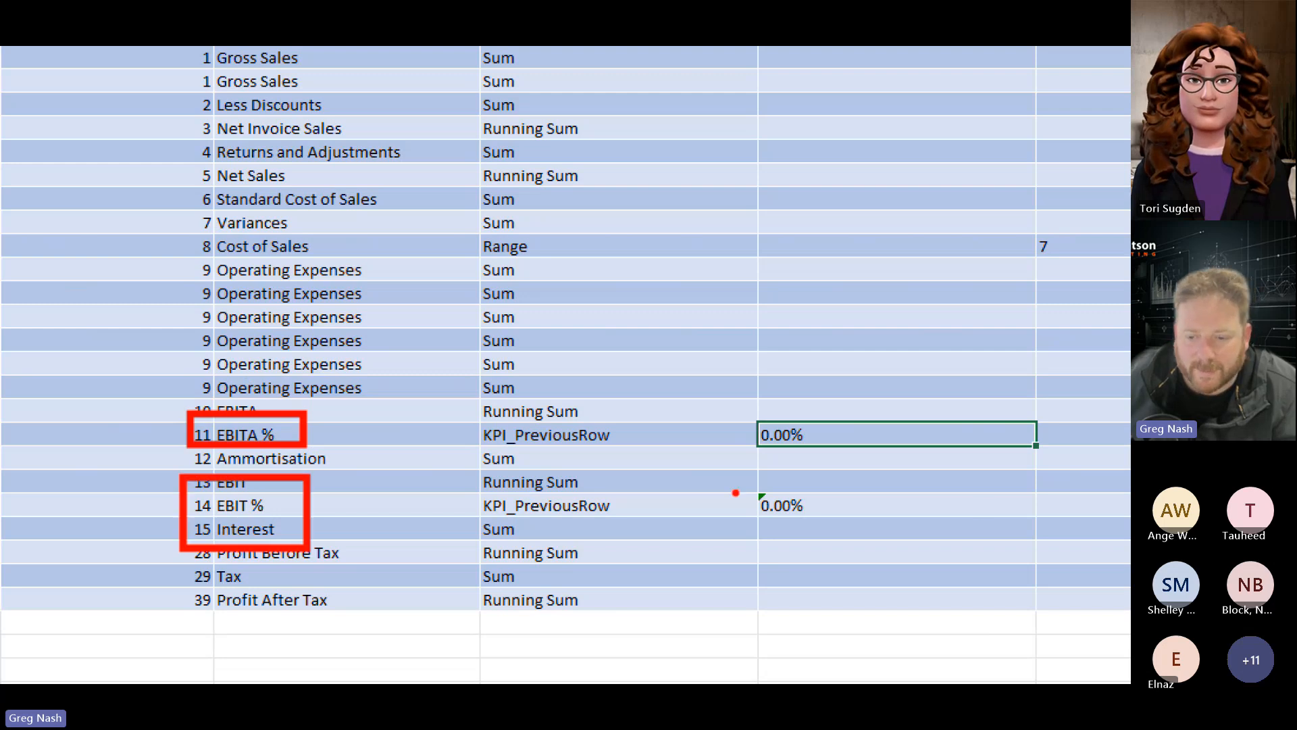
drag(736, 489, 845, 534)
drag(722, 405, 886, 480)
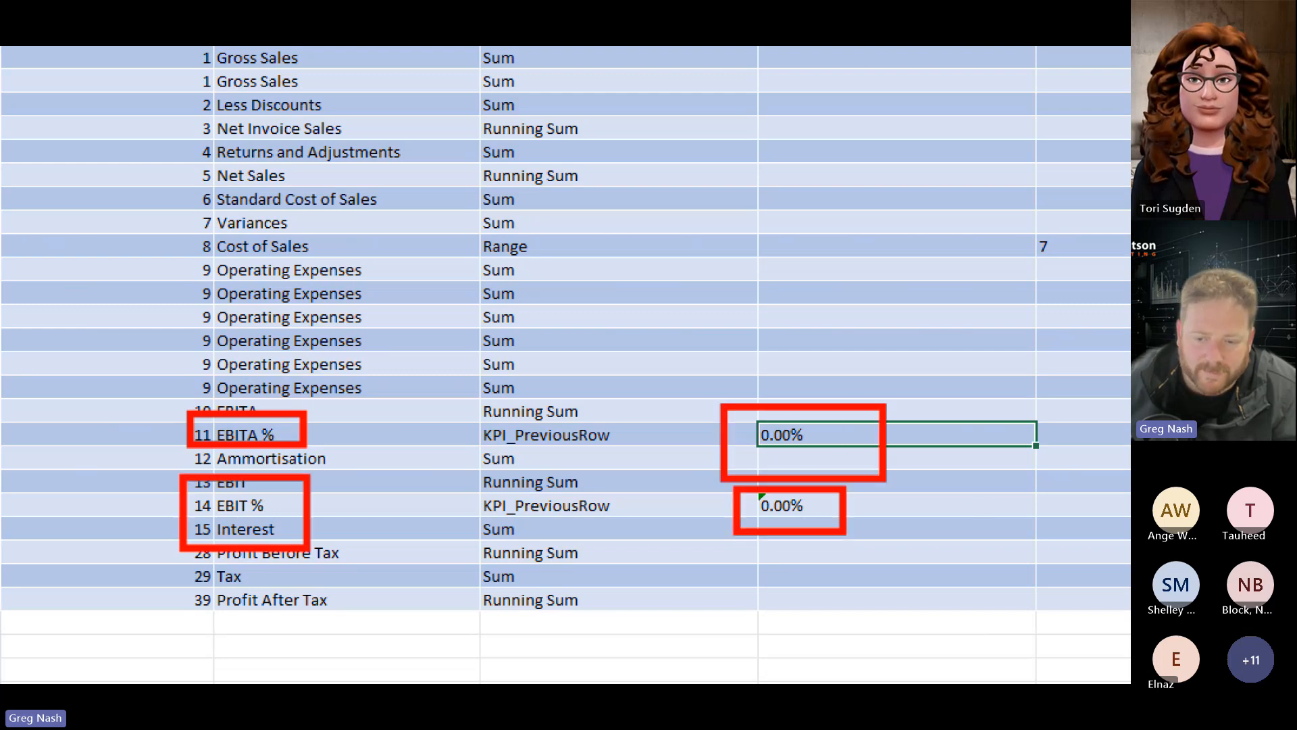
key(Escape)
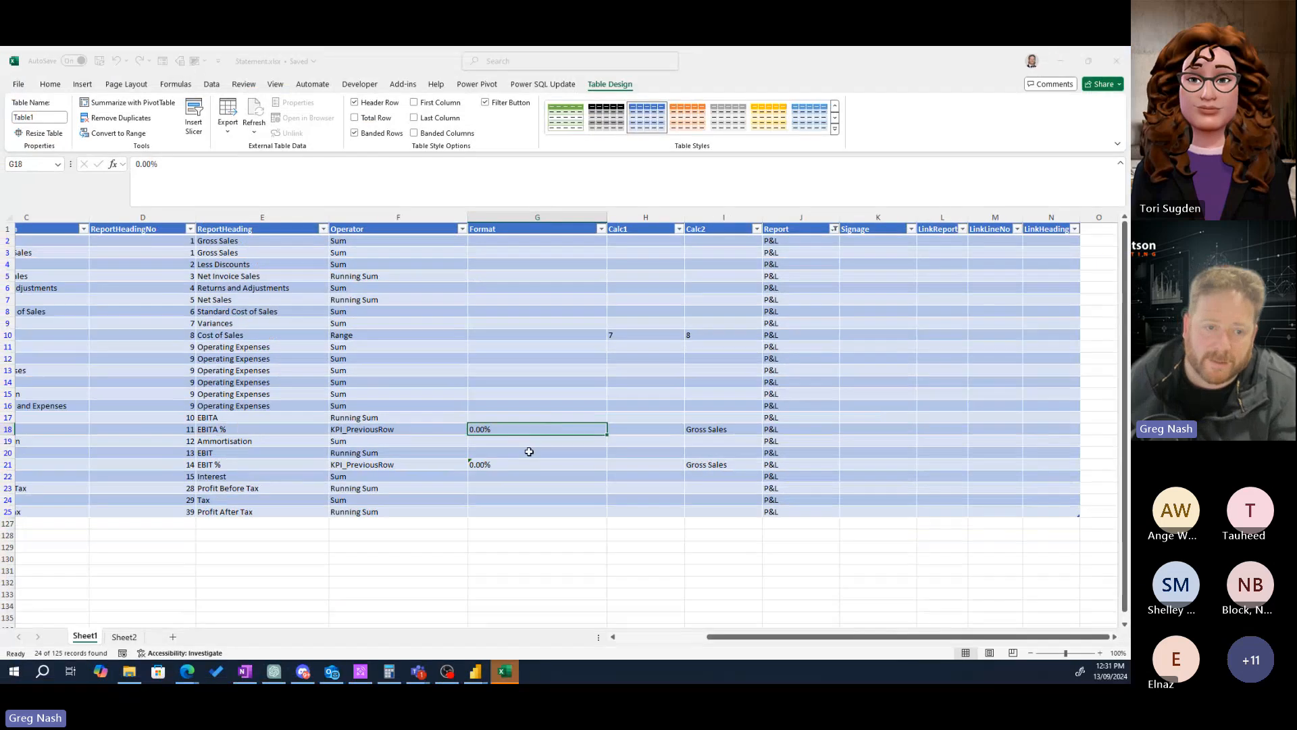
- Switch to Power BI and look through the 1. P&L Statement page and the 1b. EBITDA page for the percentage rows
key(alt+Tab)
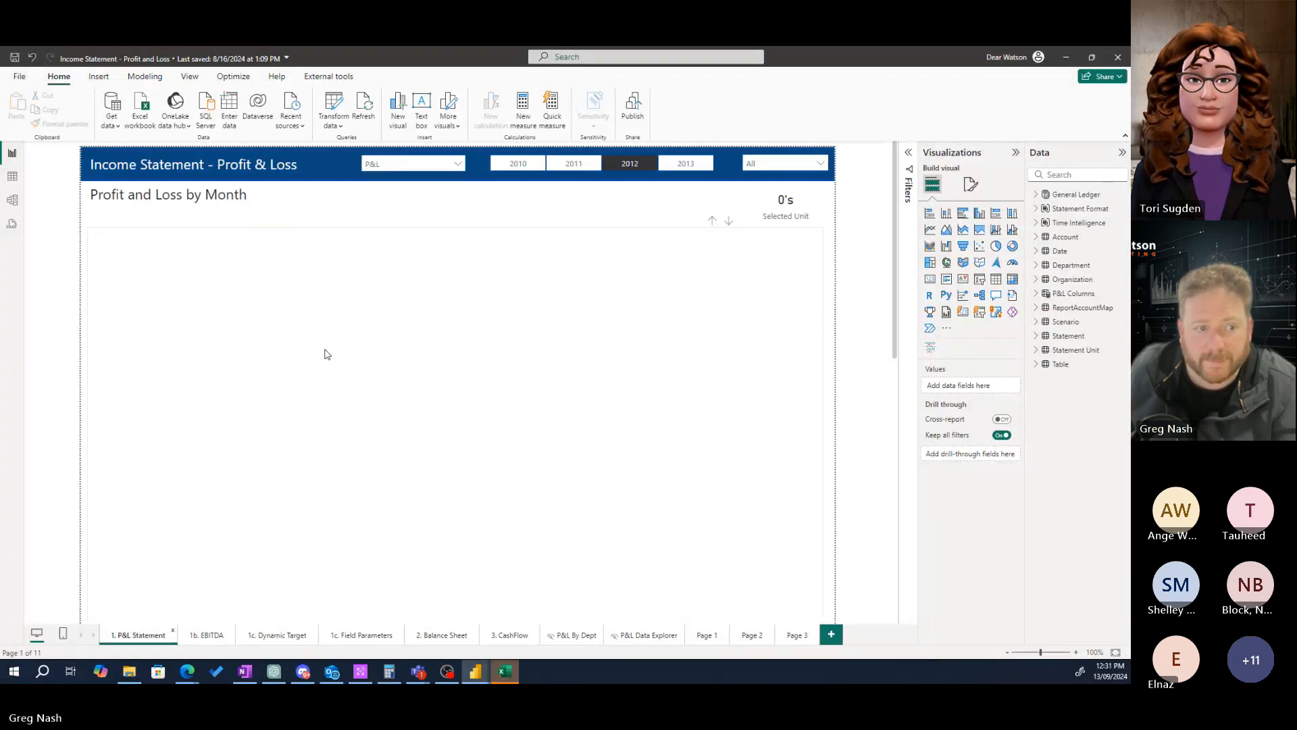
scroll(362, 449, down, 5)
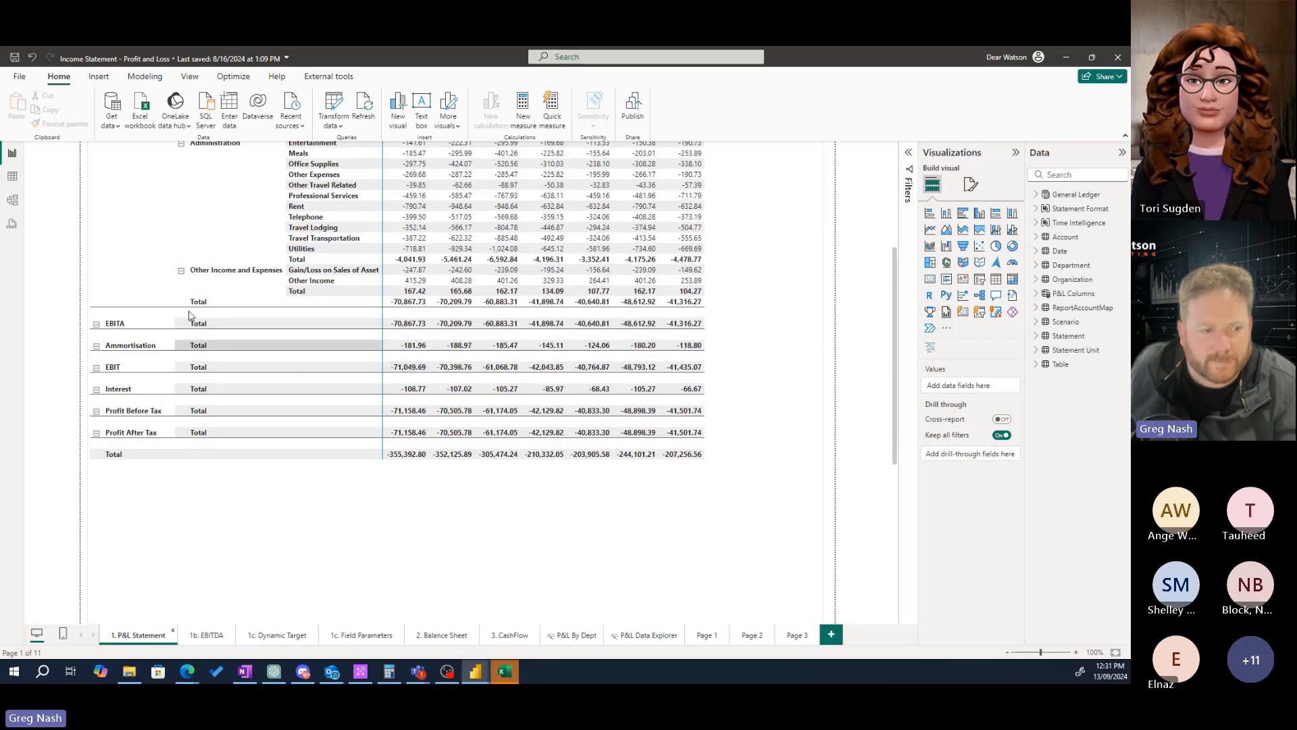
click(681, 484)
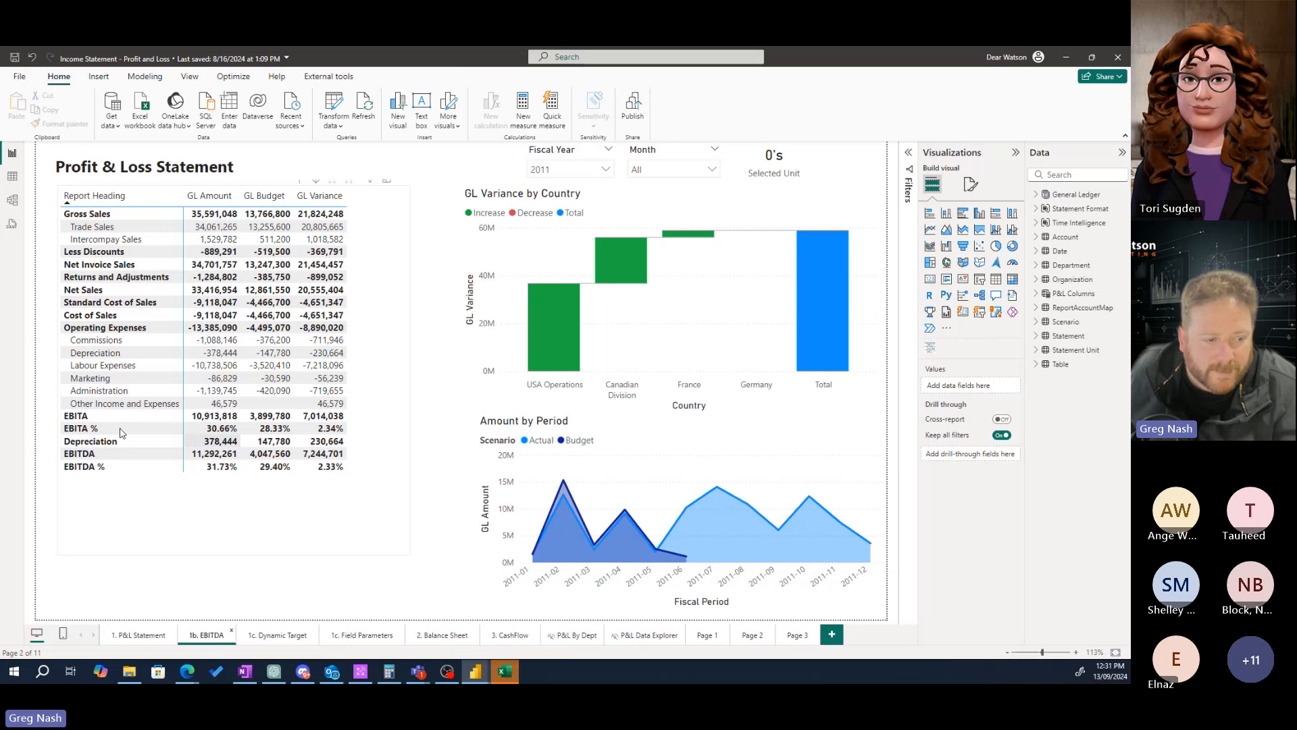
- Undo the last position and size changes of the Cash Flow Statement visual and return to the 1b. EBITDA page
key(ctrl+z)
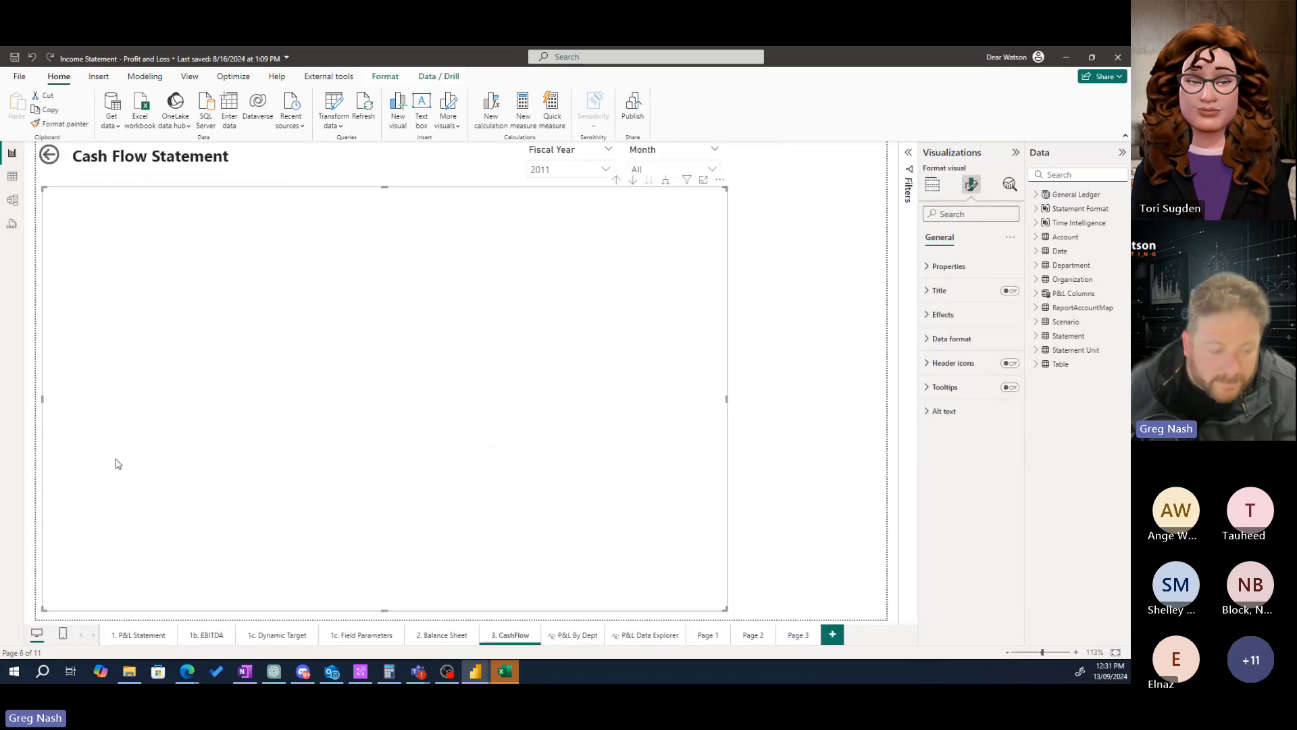
key(ctrl+z)
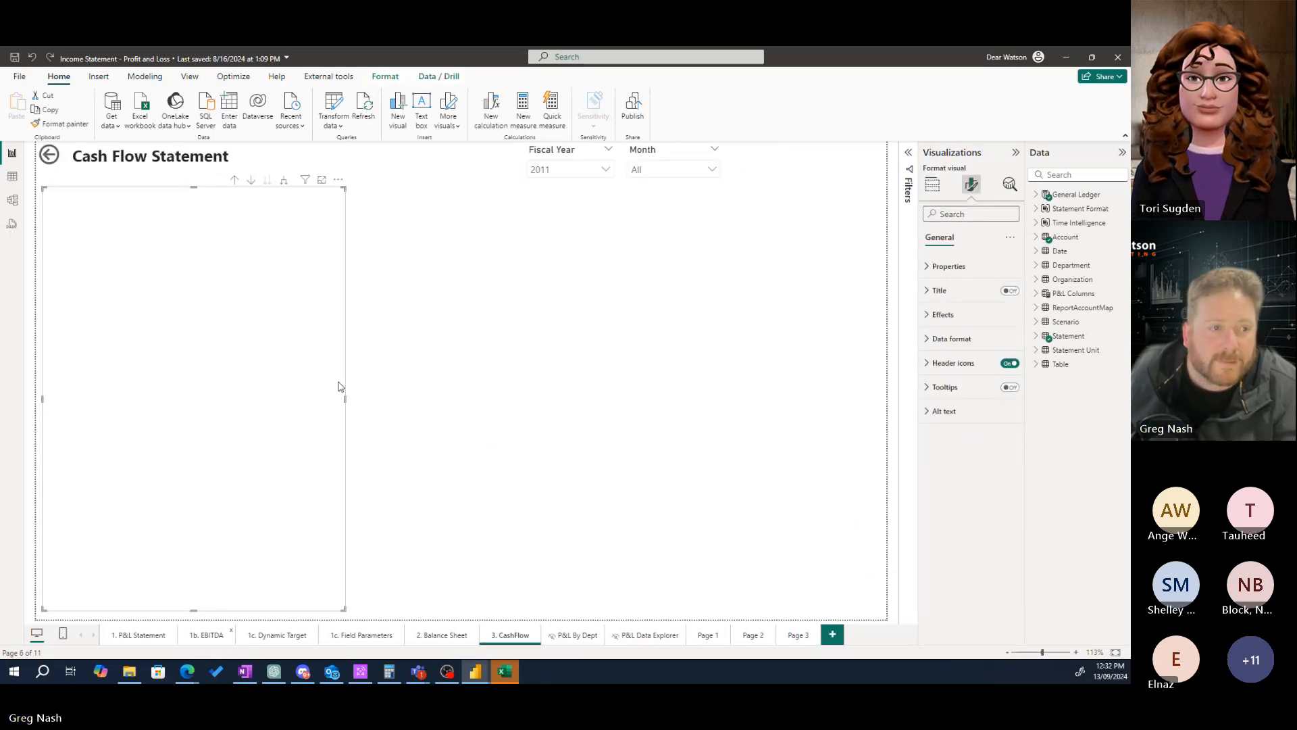
key(ctrl+z)
key(ctrl+z)
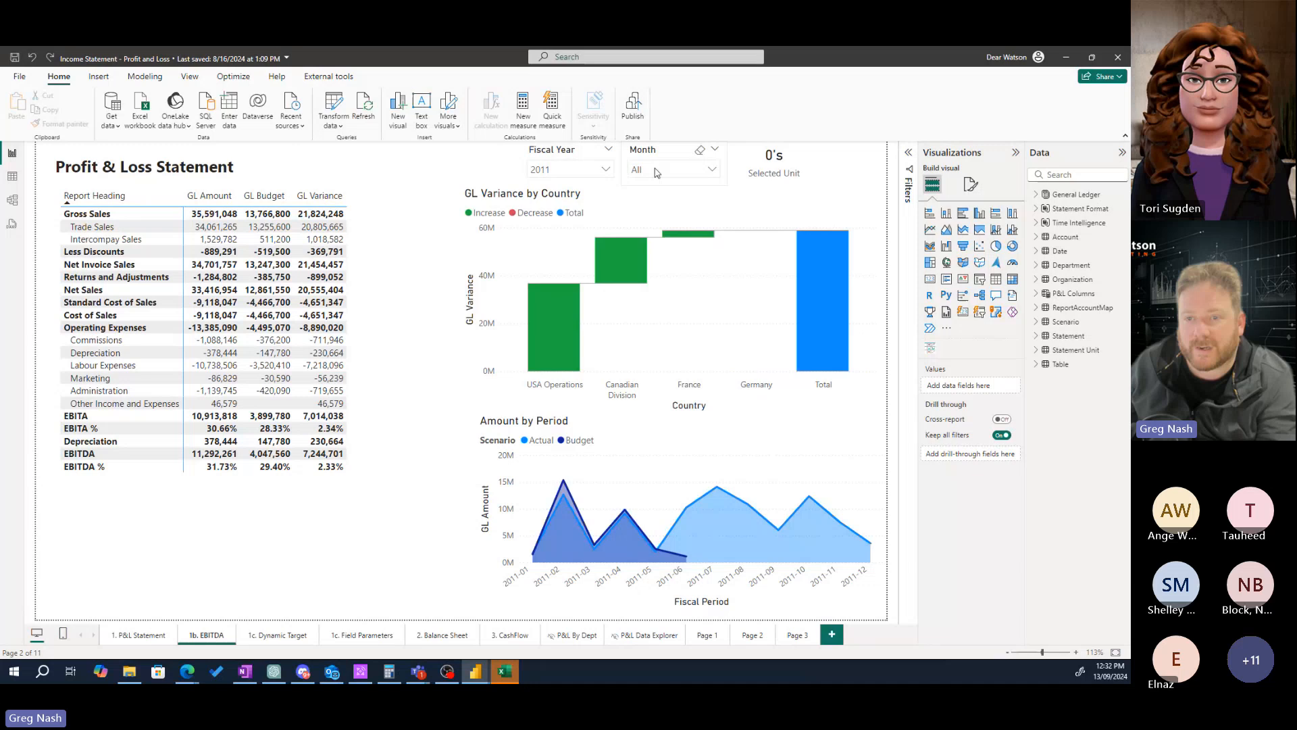
- Select the Selected Unit card and inspect its visual-level filter and the page's filters
click(1103, 32)
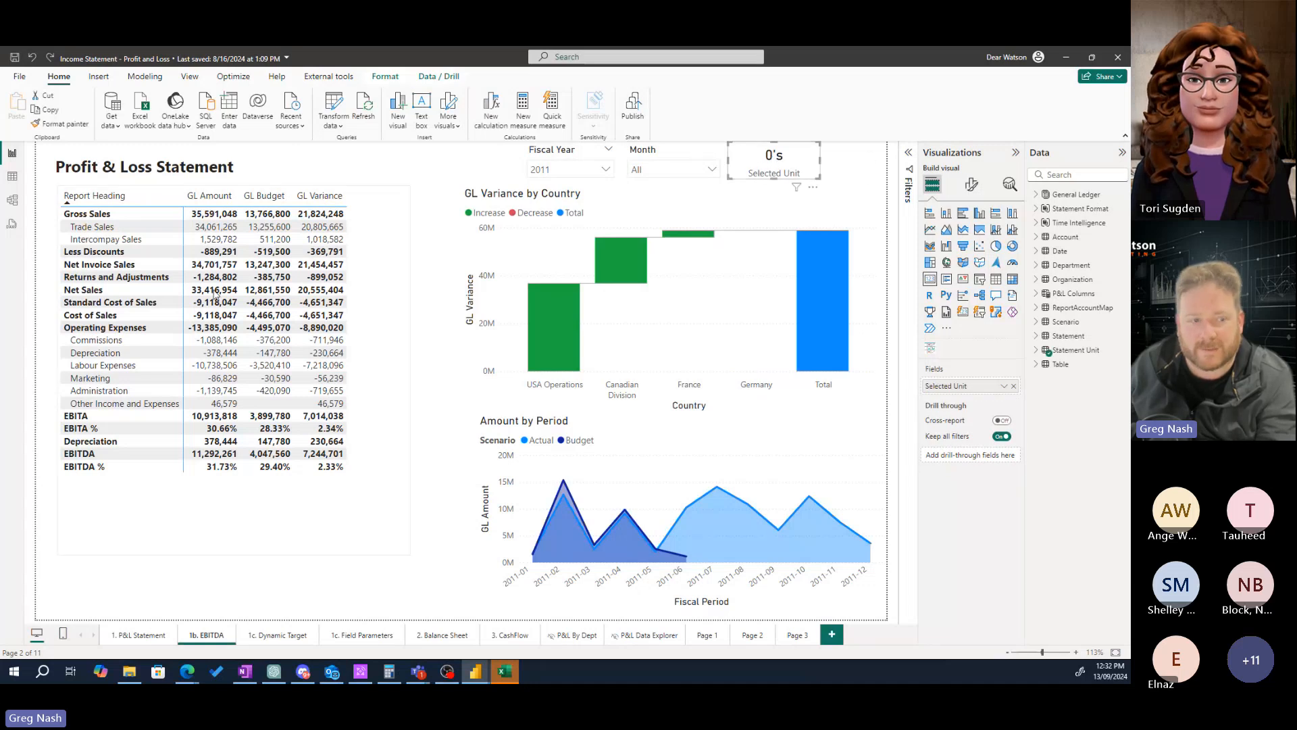
click(908, 152)
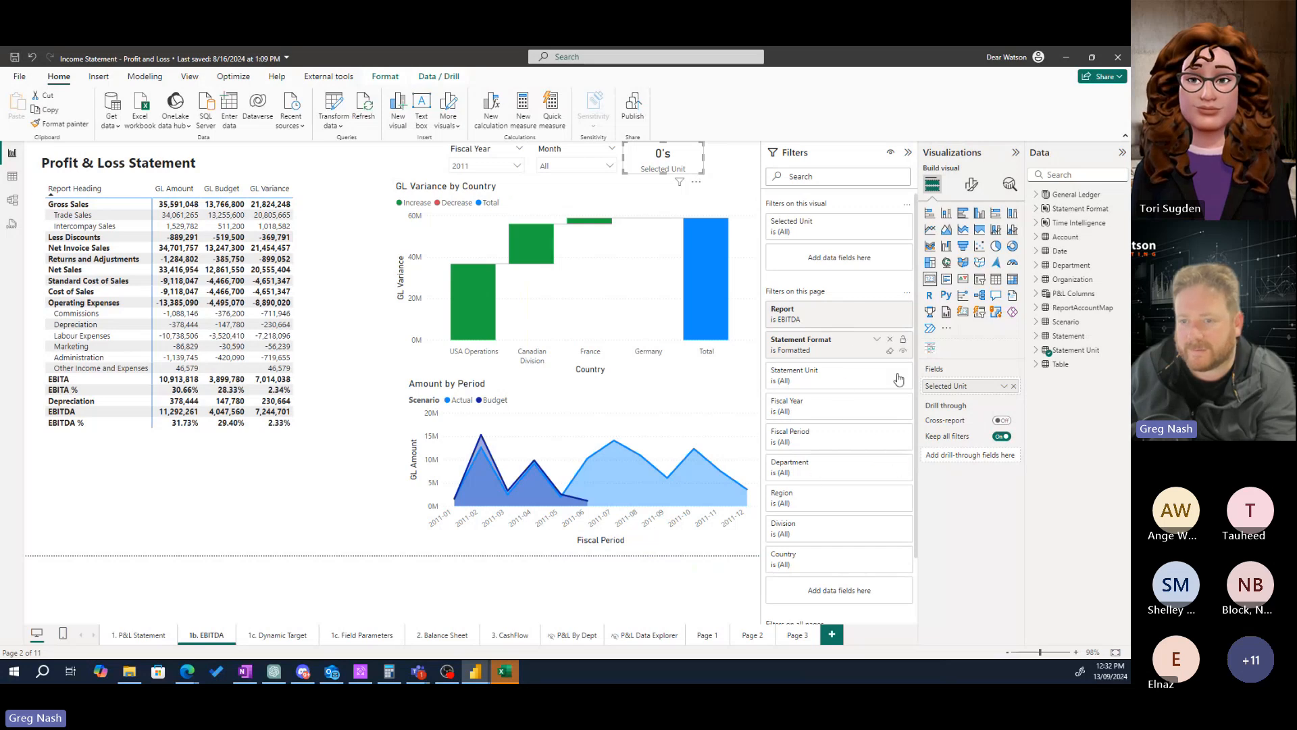
click(857, 226)
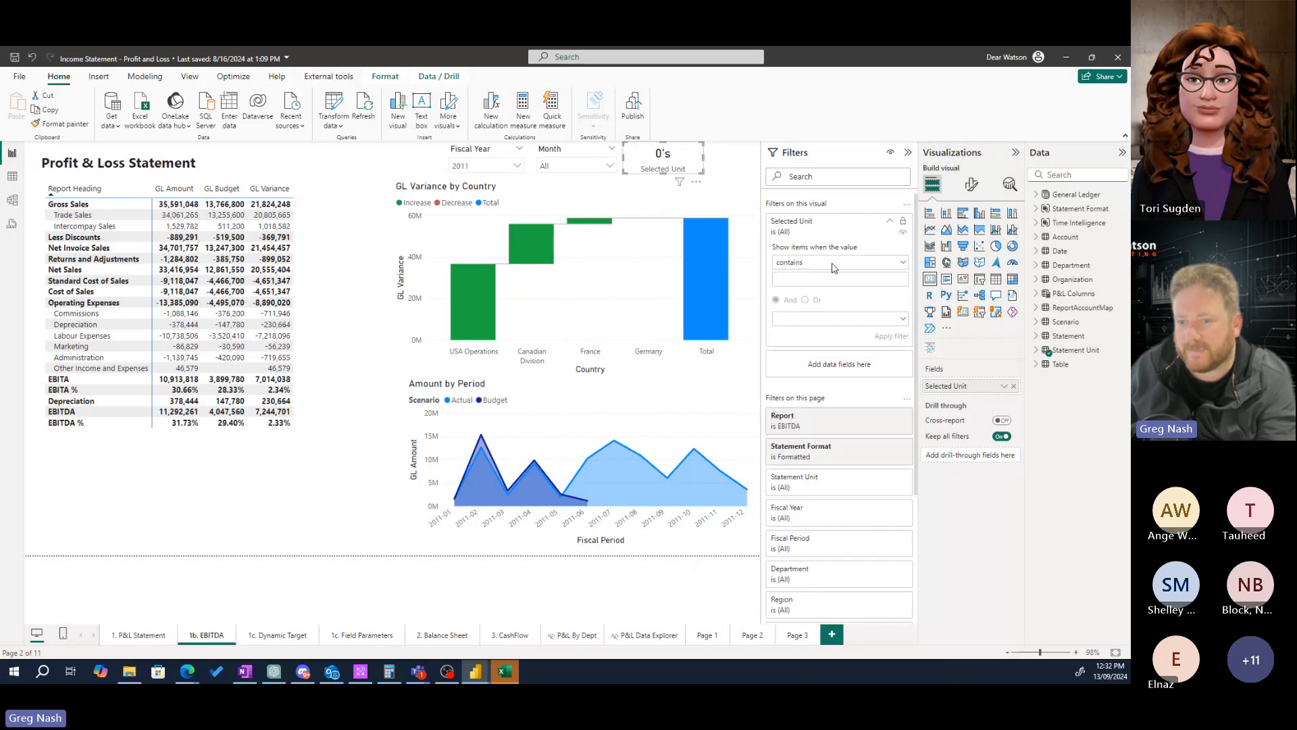
click(857, 233)
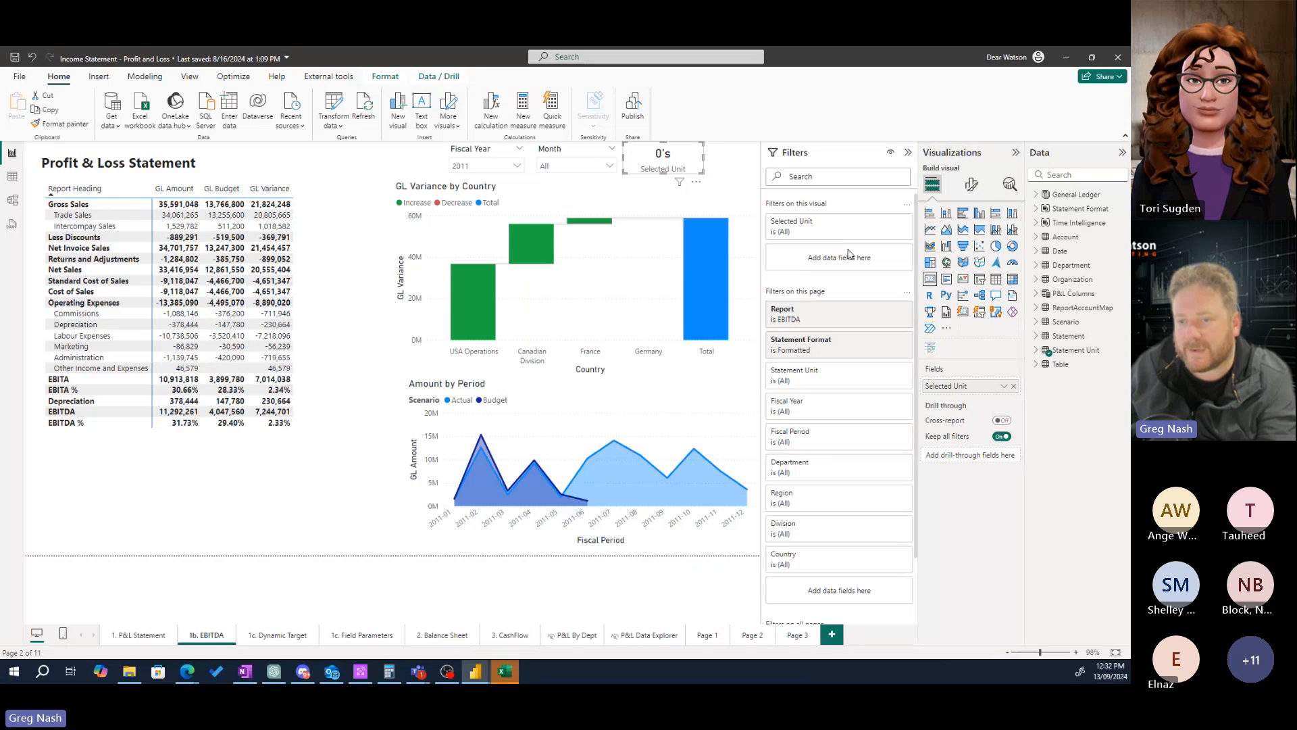
click(890, 223)
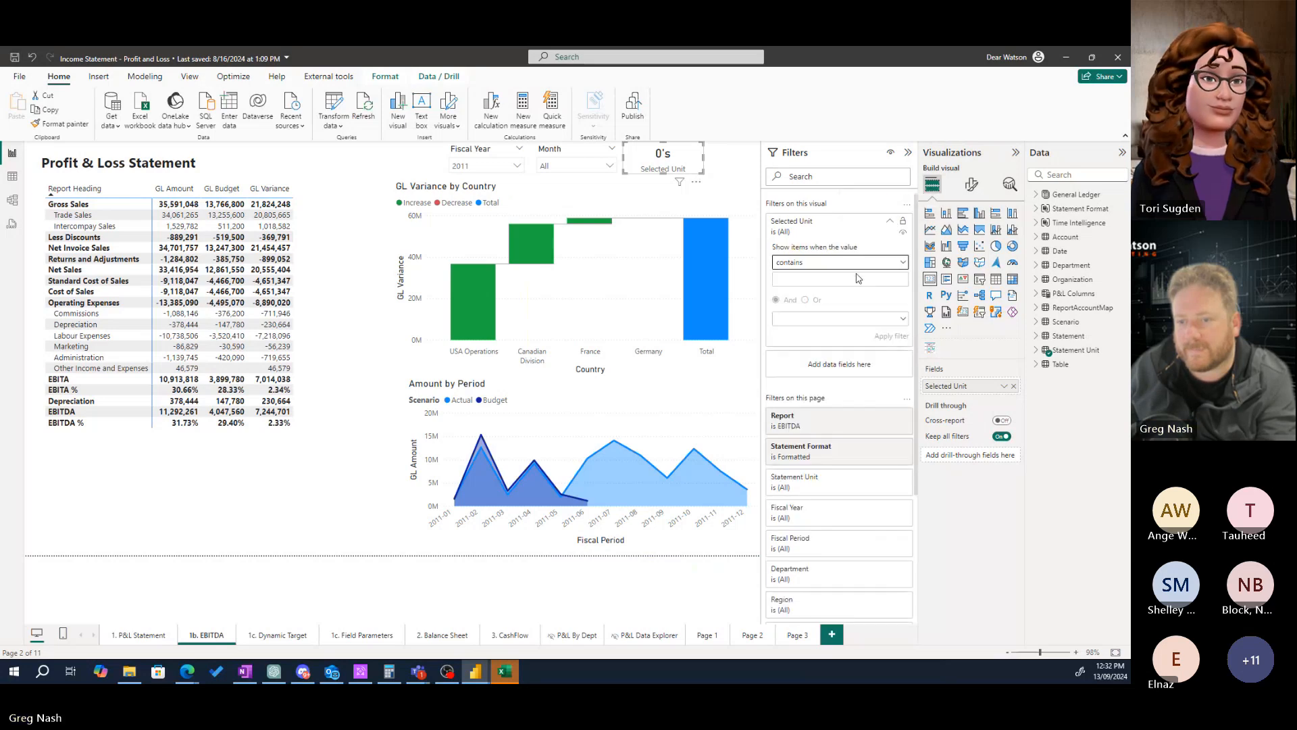
click(890, 221)
- Collapse the Filters, Visualizations and Data panes to free space around the report page
click(908, 153)
click(1015, 153)
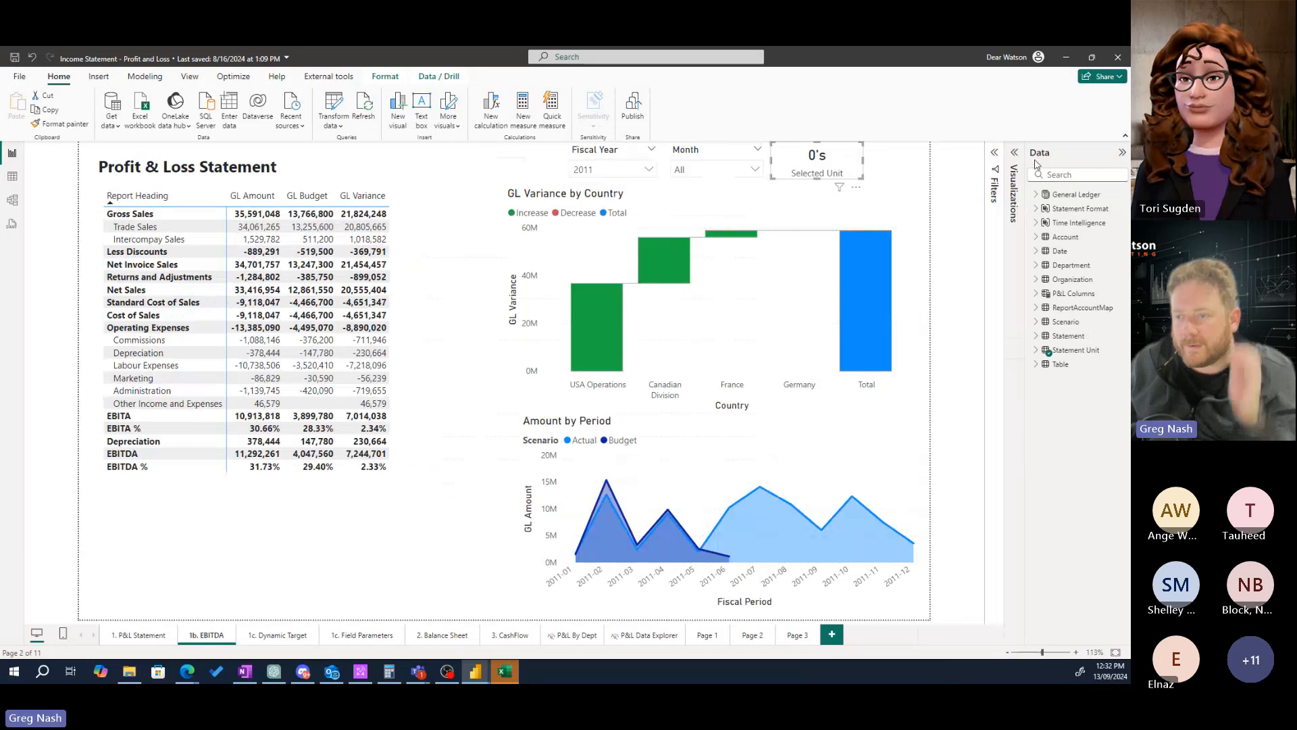
click(1122, 153)
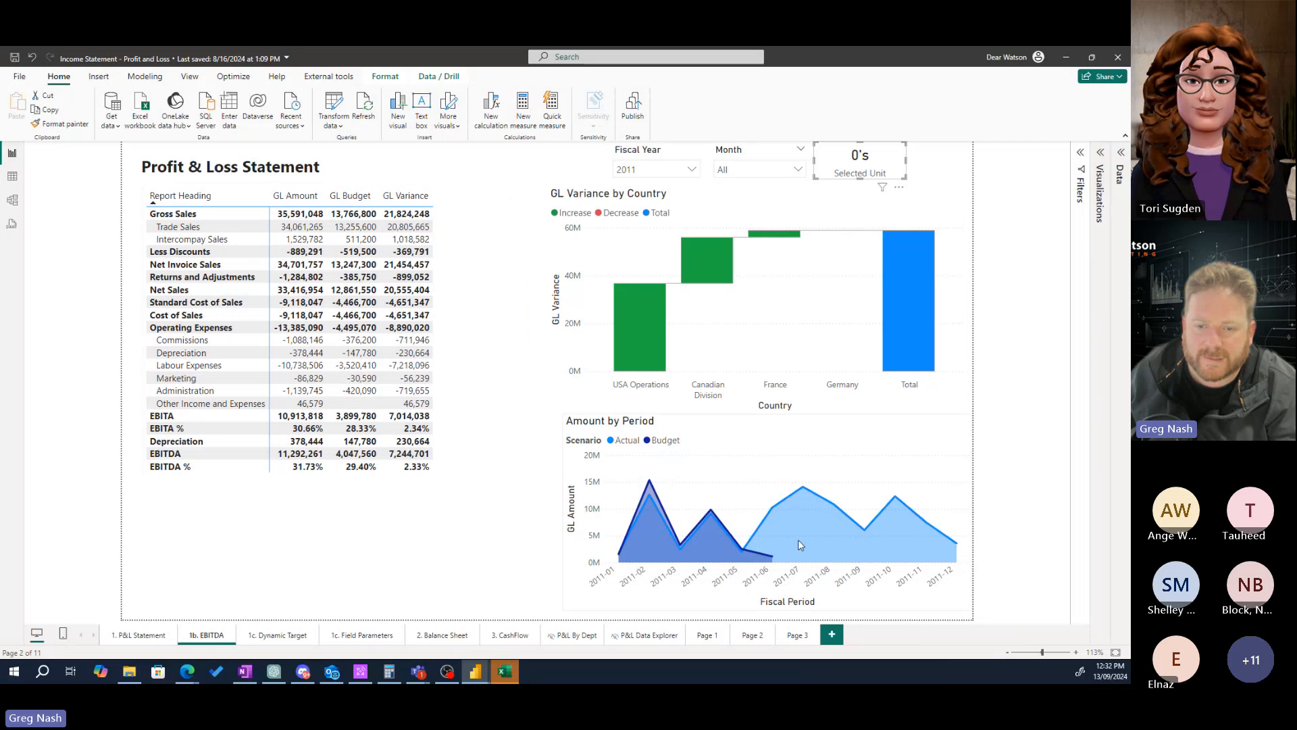
- Add a blank page to the report and switch to the Friday L and L whiteboard in Edge
click(833, 636)
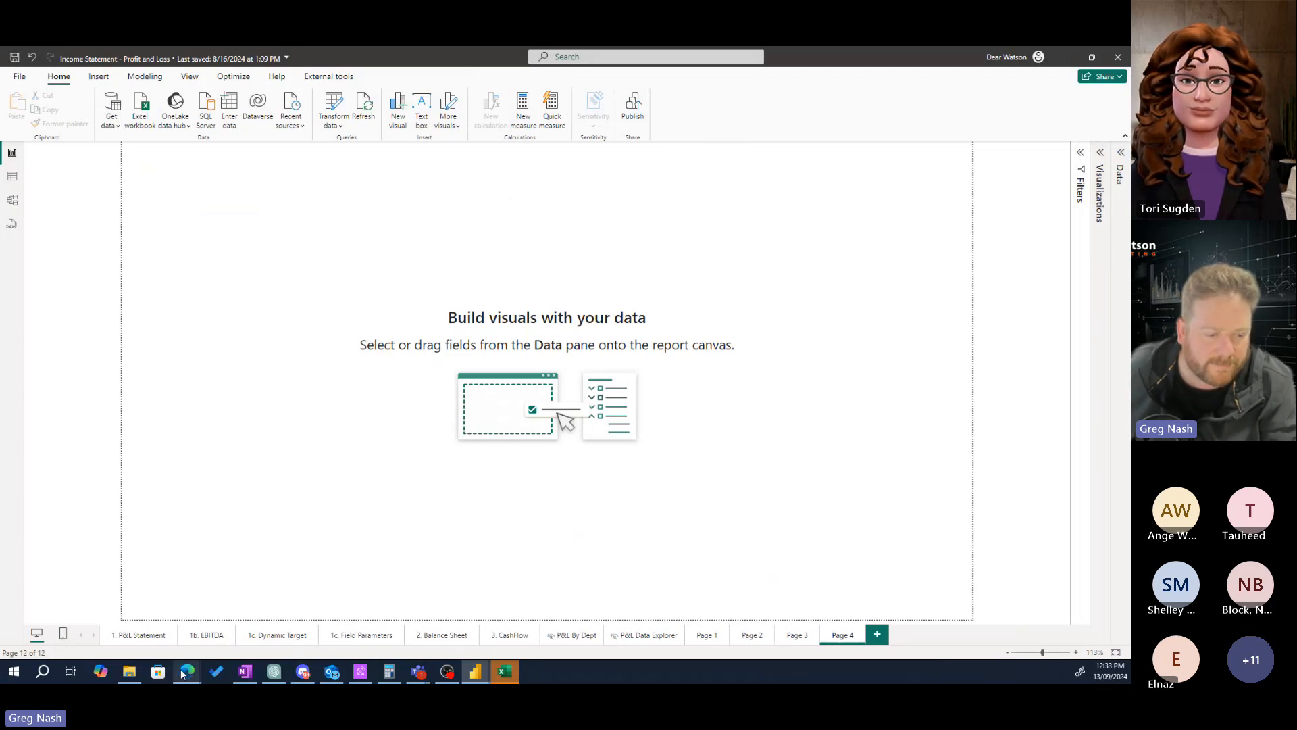
mouse_move(182, 673)
click(190, 625)
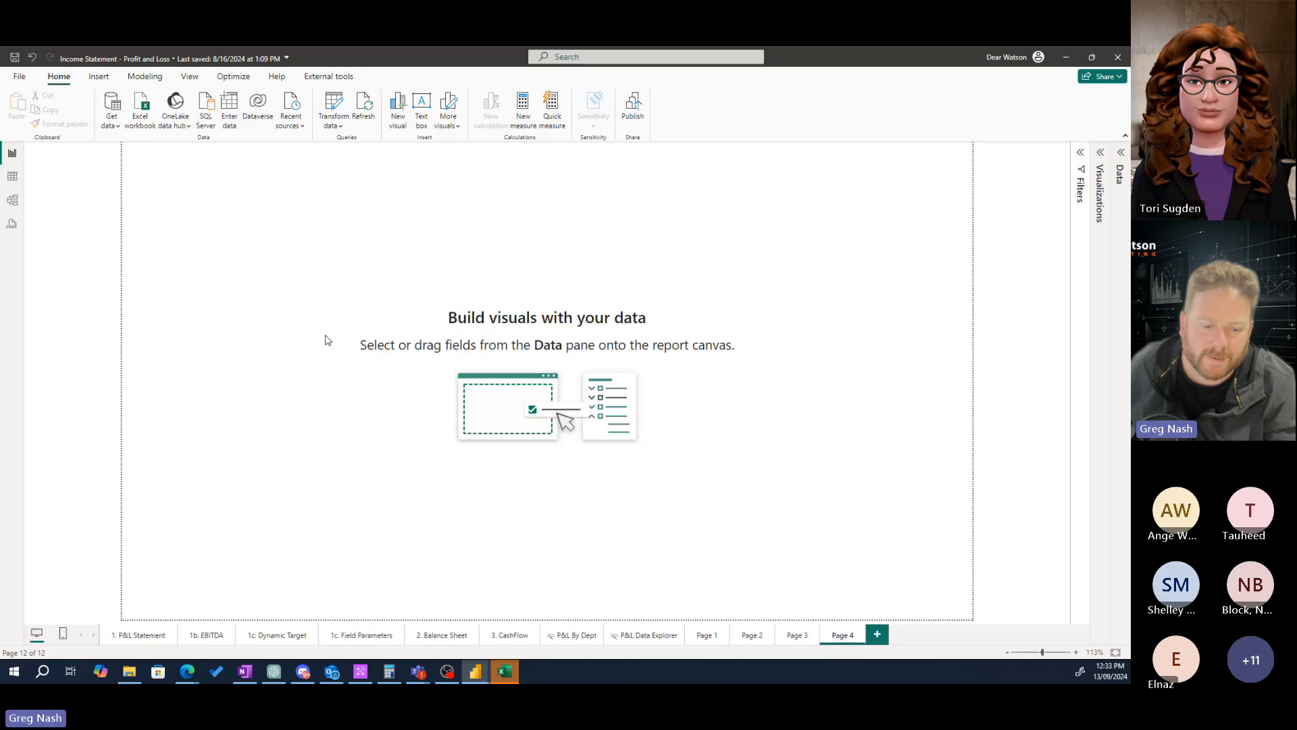
mouse_move(188, 676)
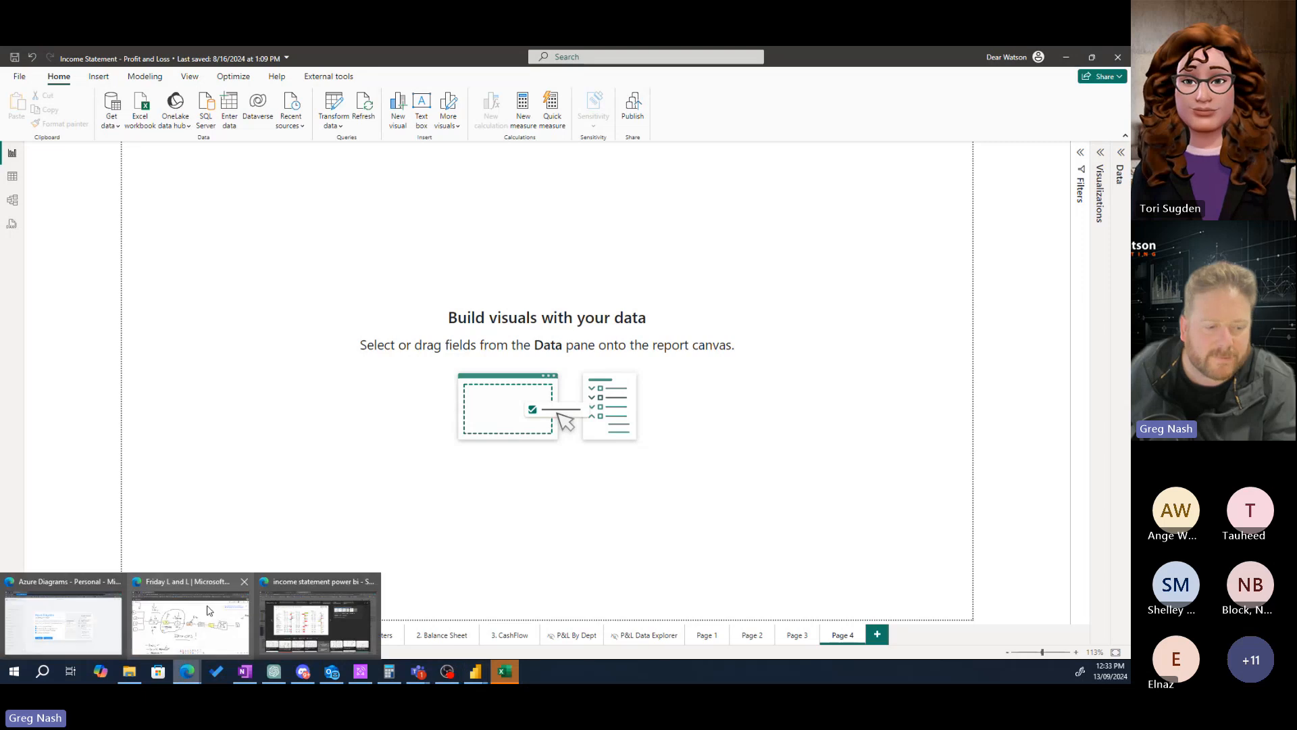
click(208, 586)
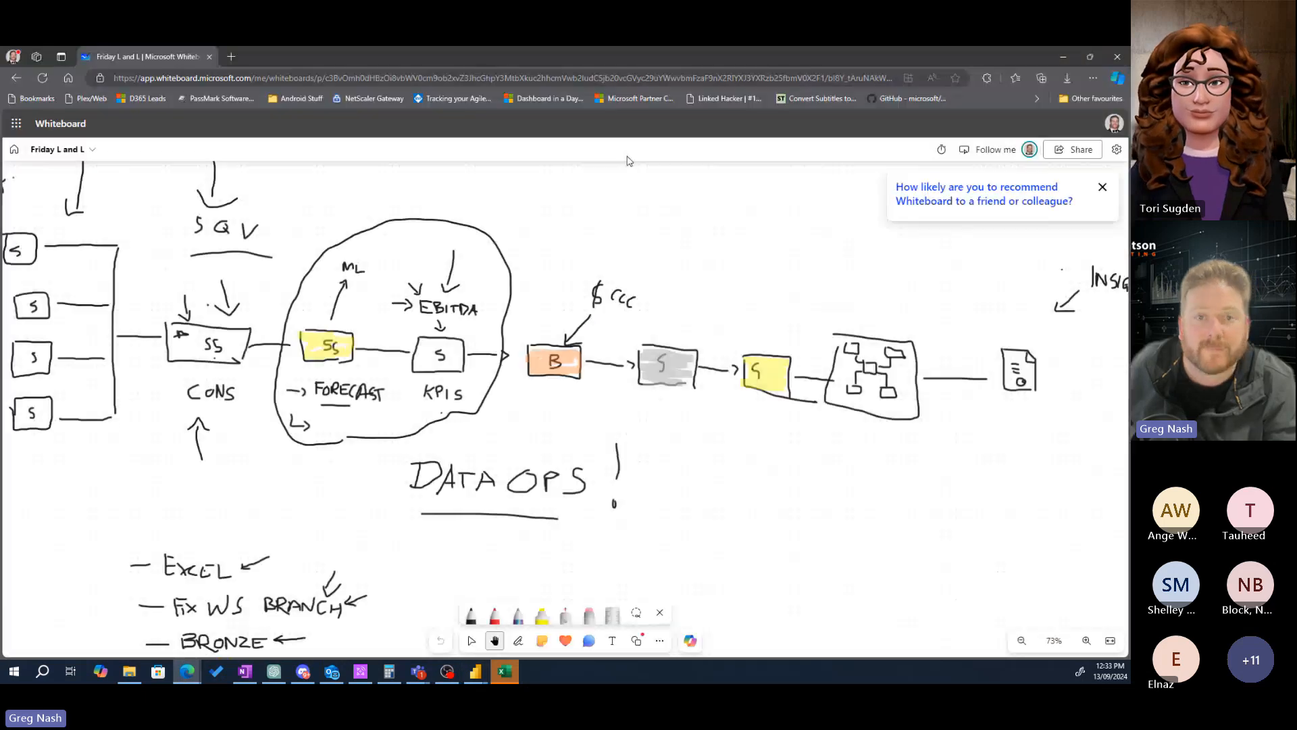
- Look through example cash flow statement images from a Bing search in a new browser tab, leaving the full-screen view
click(234, 58)
drag(306, 61, 3, 136)
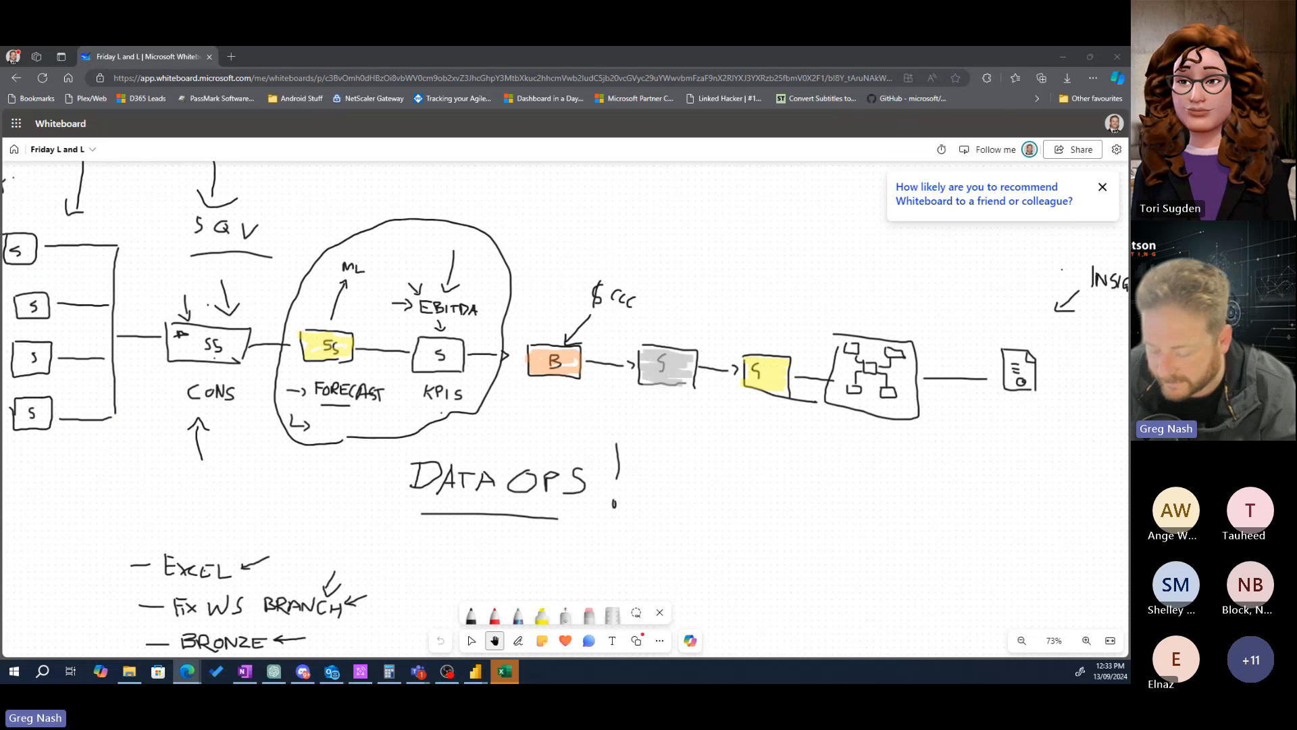
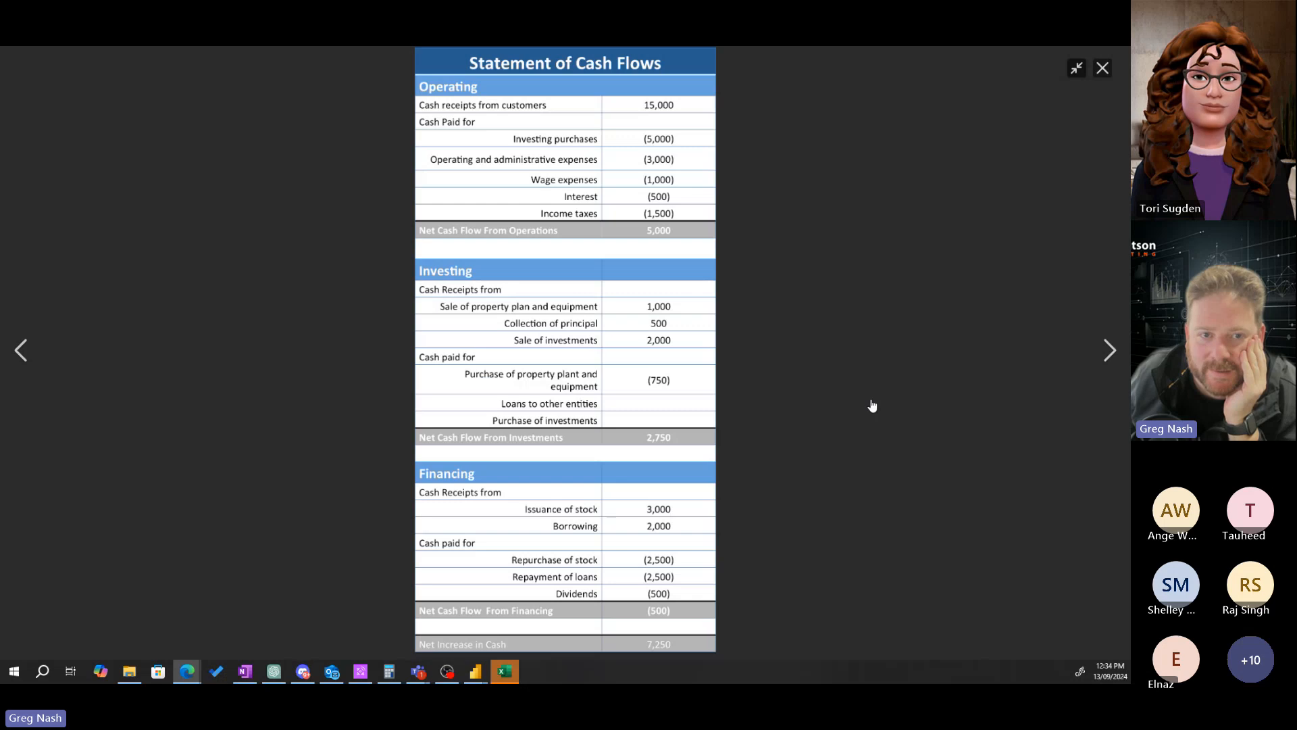
key(Right)
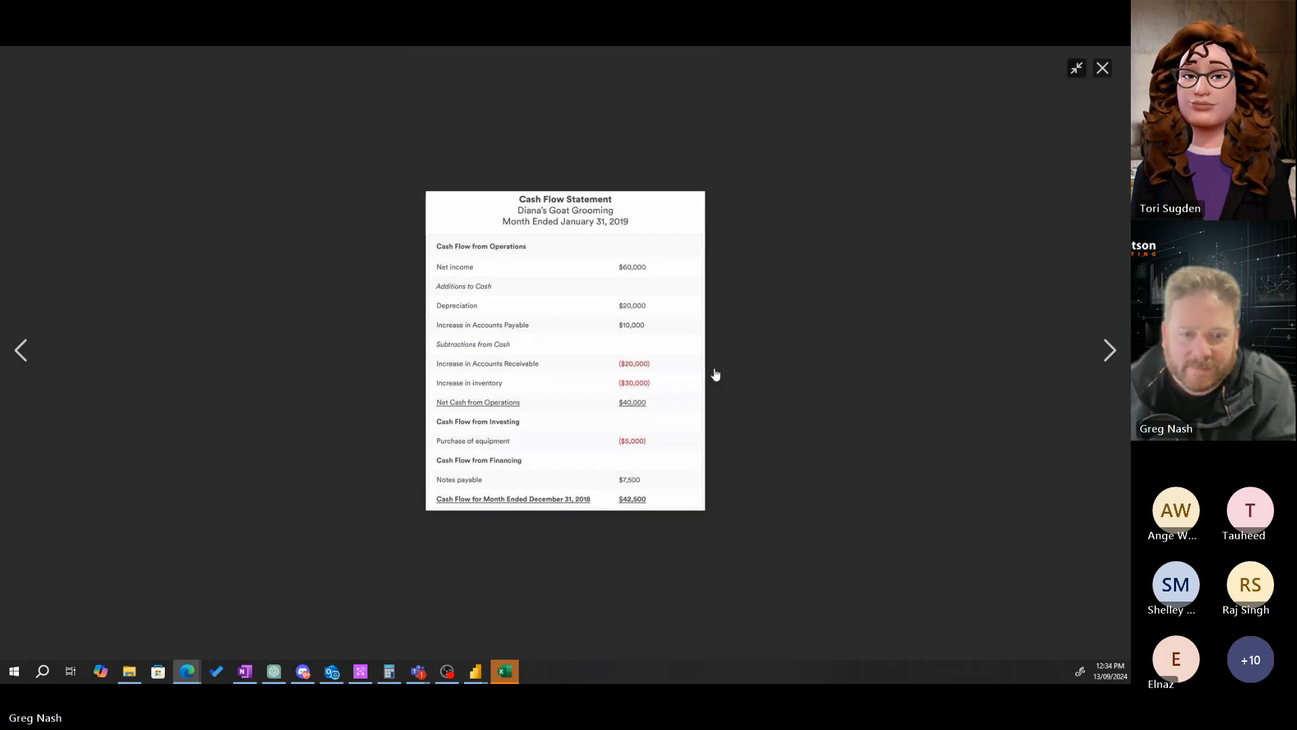
key(Escape)
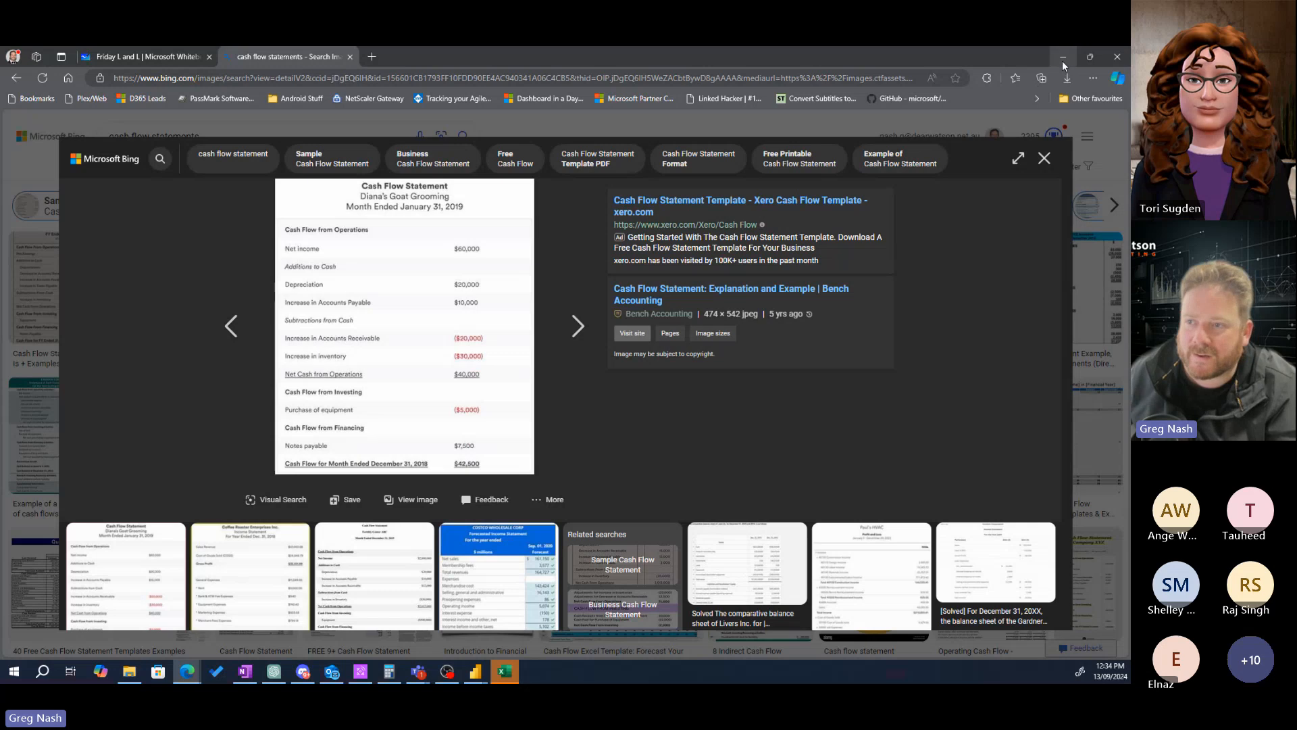
- Switch back to the Power BI report and show the 3. CashFlow page
click(476, 671)
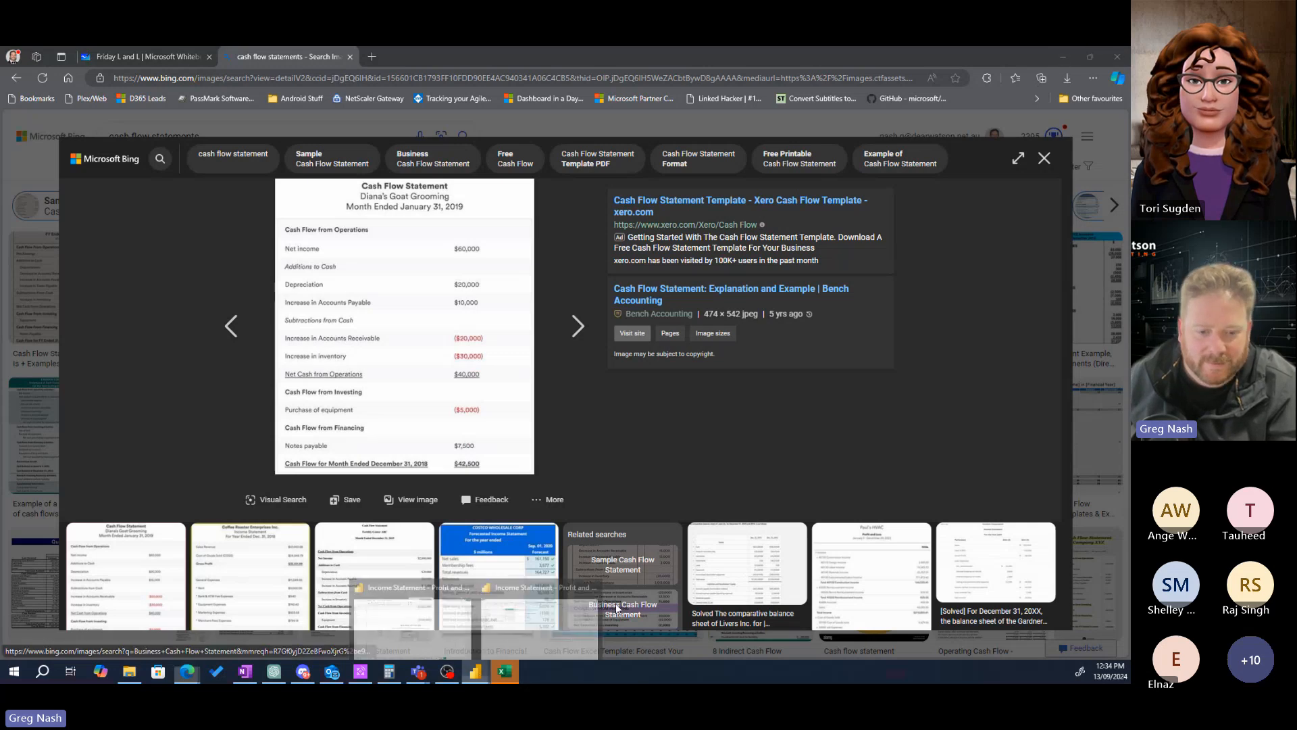
click(538, 623)
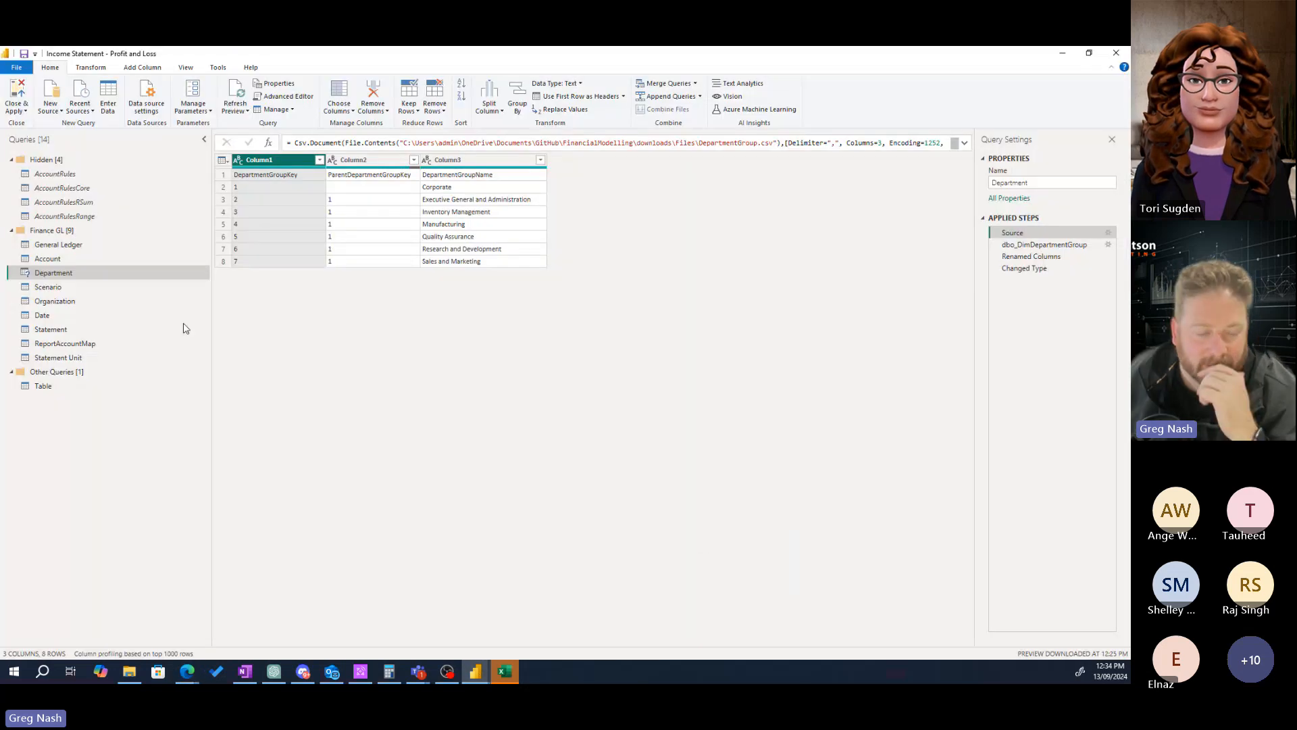
mouse_move(465, 660)
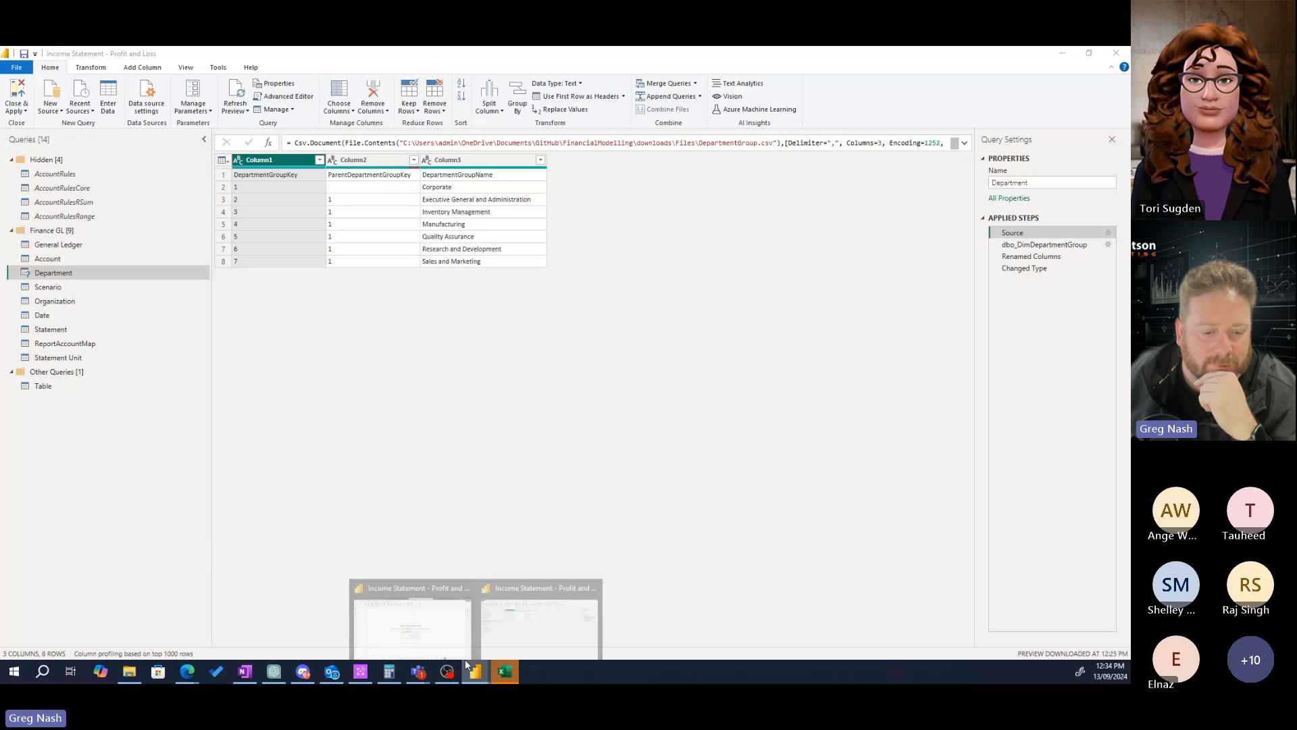
click(399, 625)
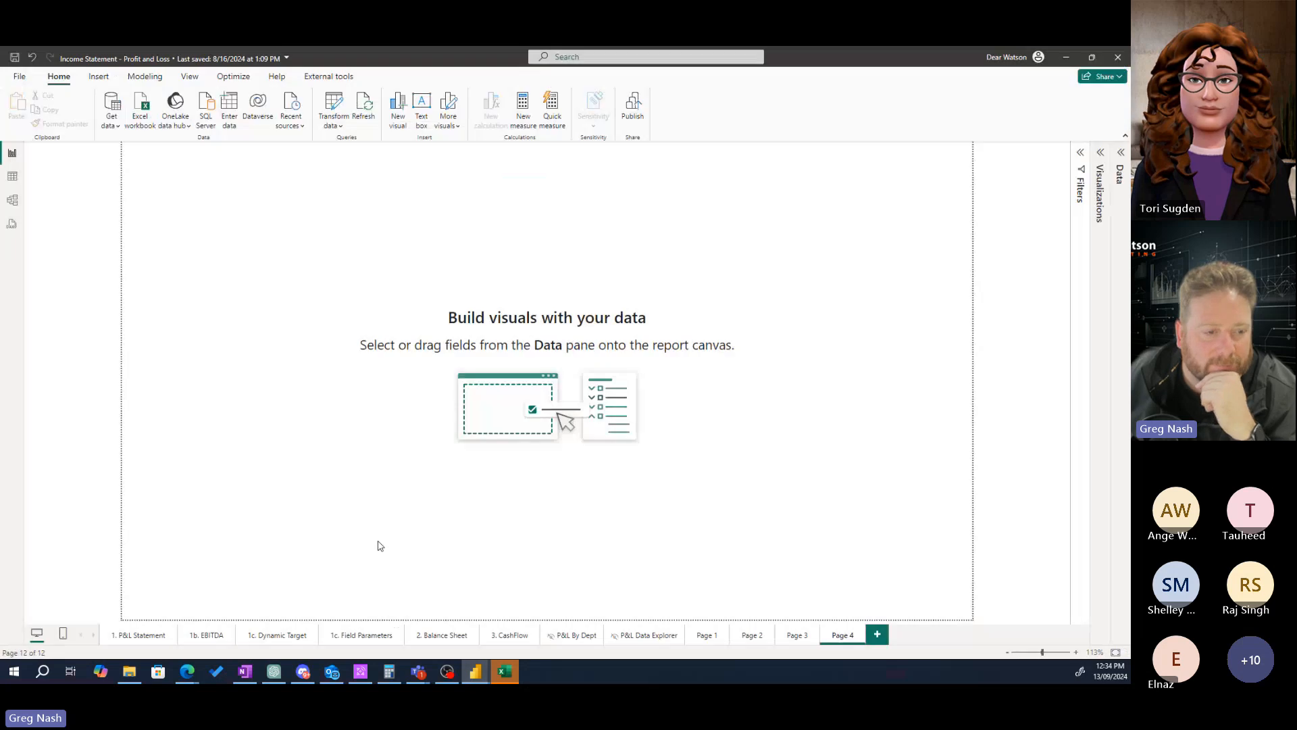
click(508, 635)
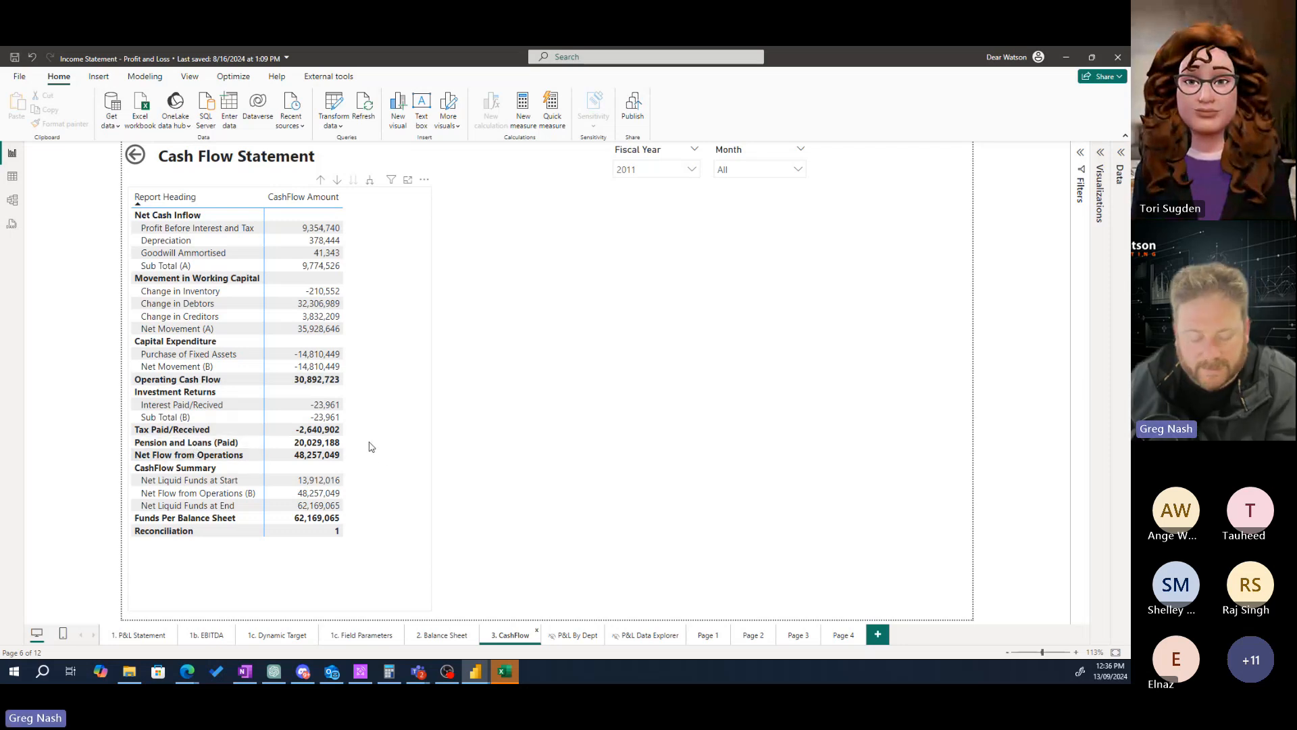
- Compare the report with the previous example, the Statement of Cash Flows image from theaccountingpath.org, in Edge and return to Power BI
key(alt+Tab)
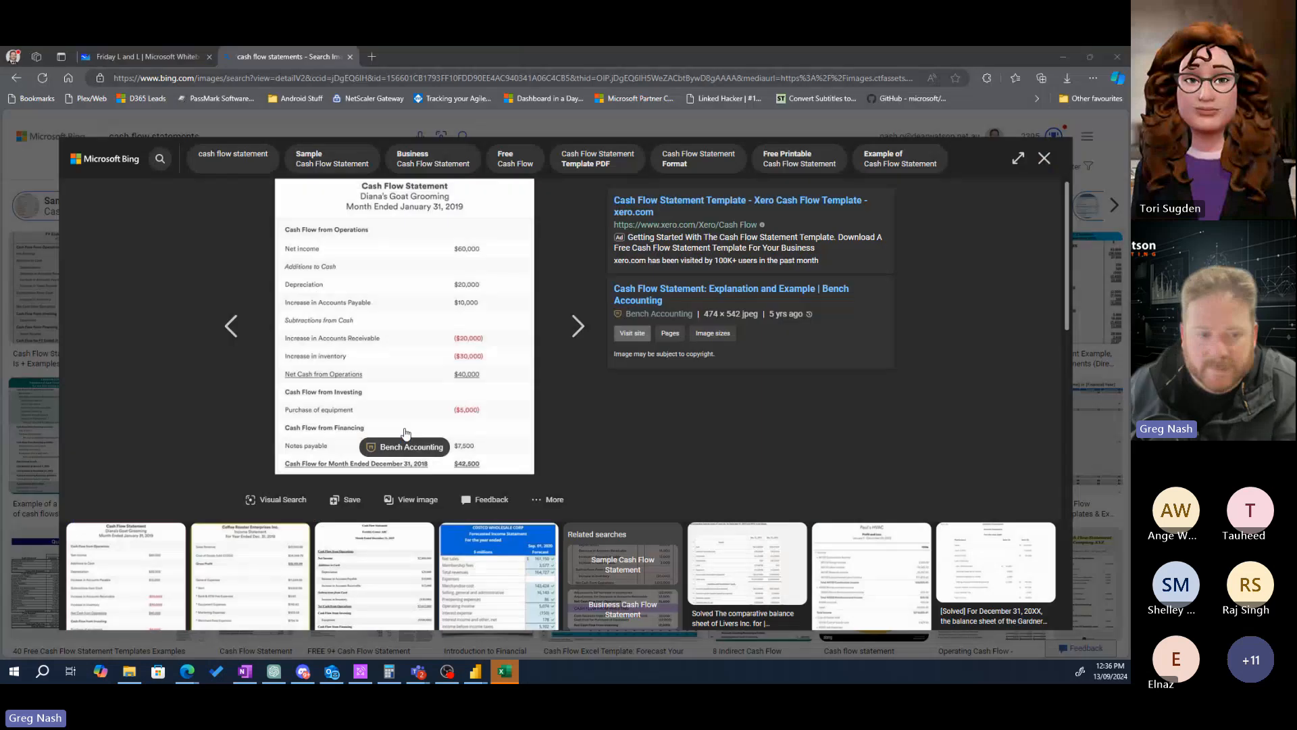
click(253, 355)
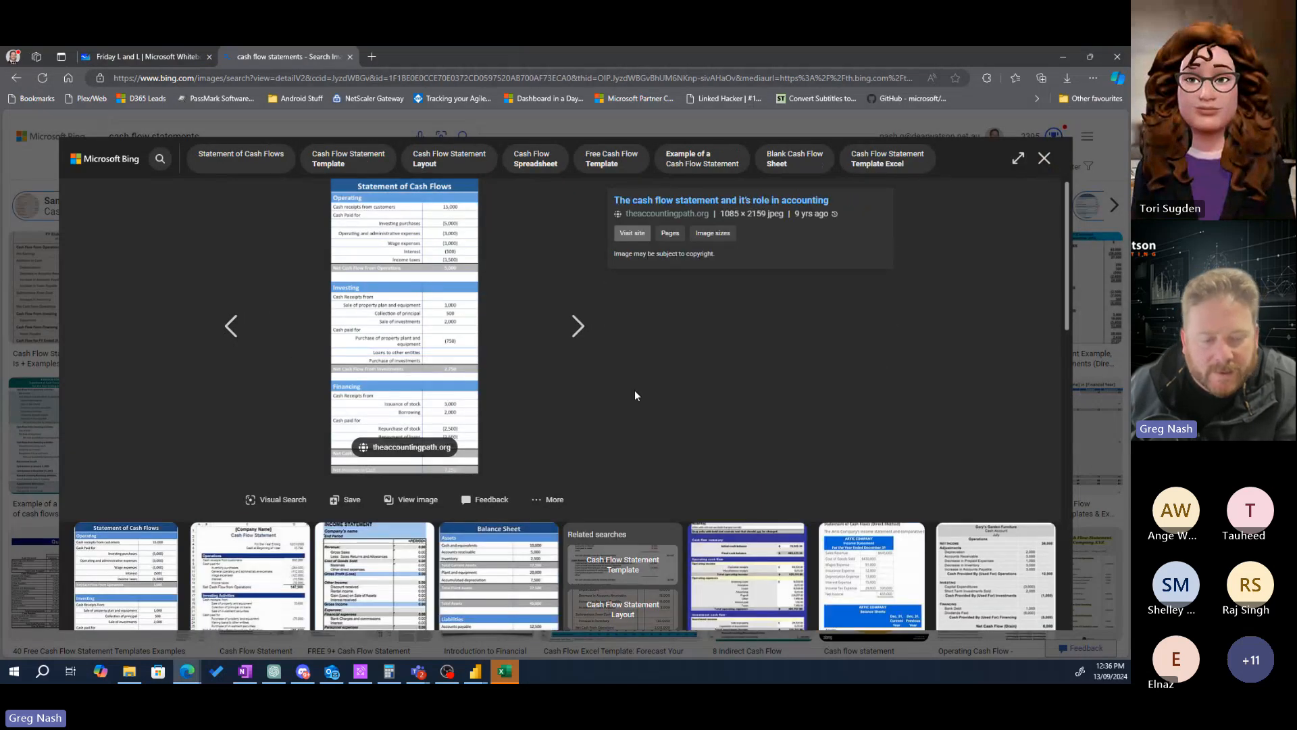
key(alt+Tab)
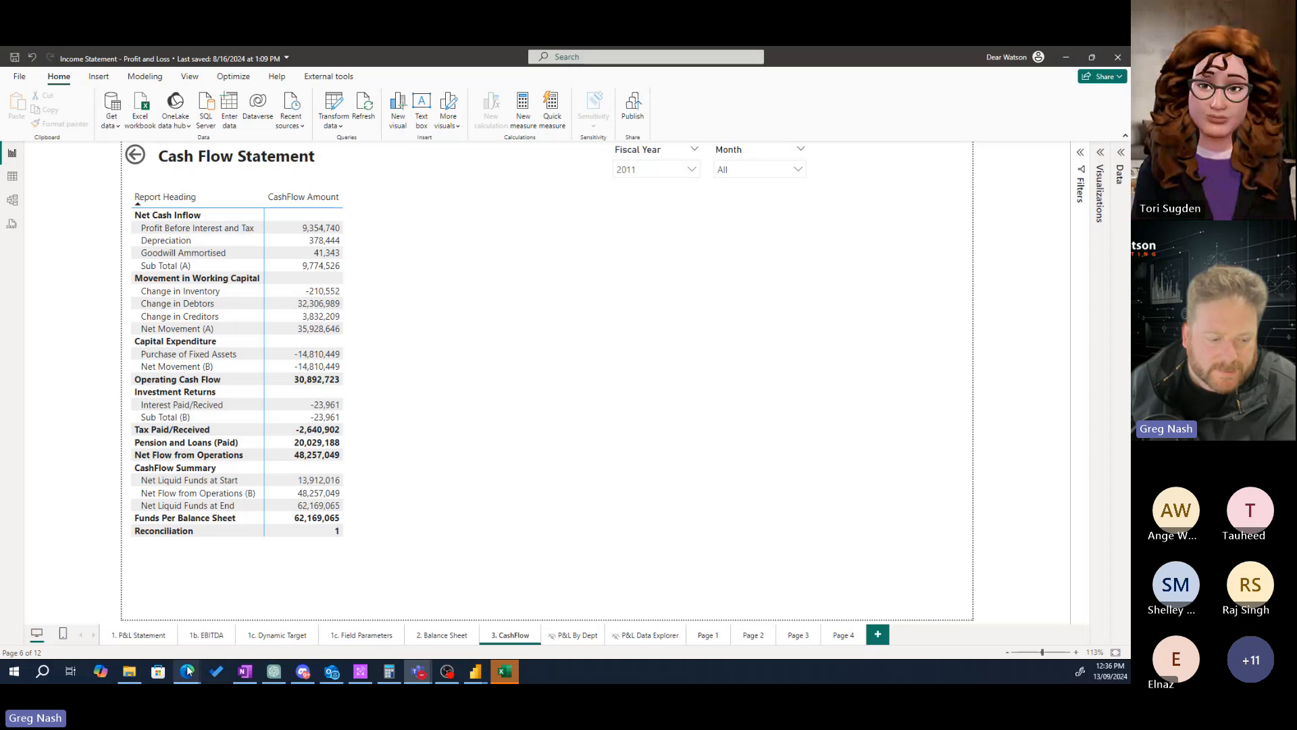
- Switch to ChatGPT and read through the daily routine of the fictional CFO of Aardvark Industries
mouse_move(191, 674)
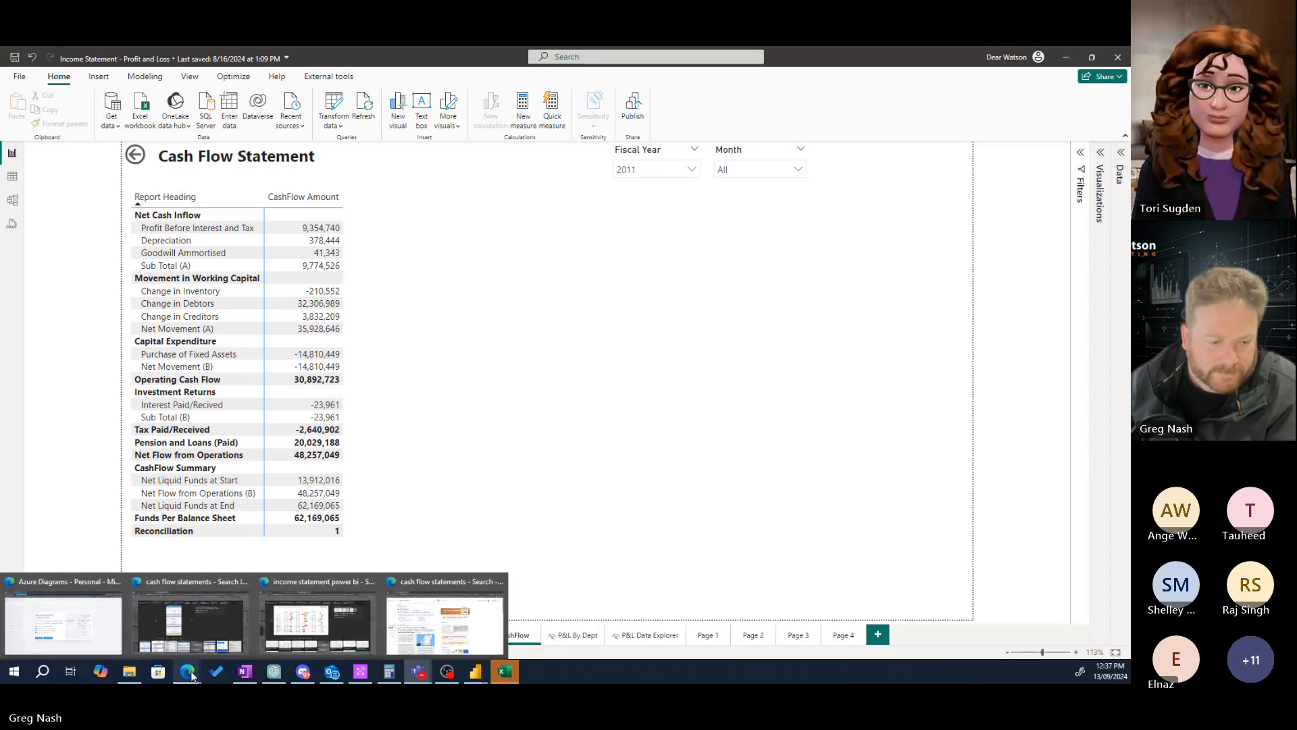
click(275, 674)
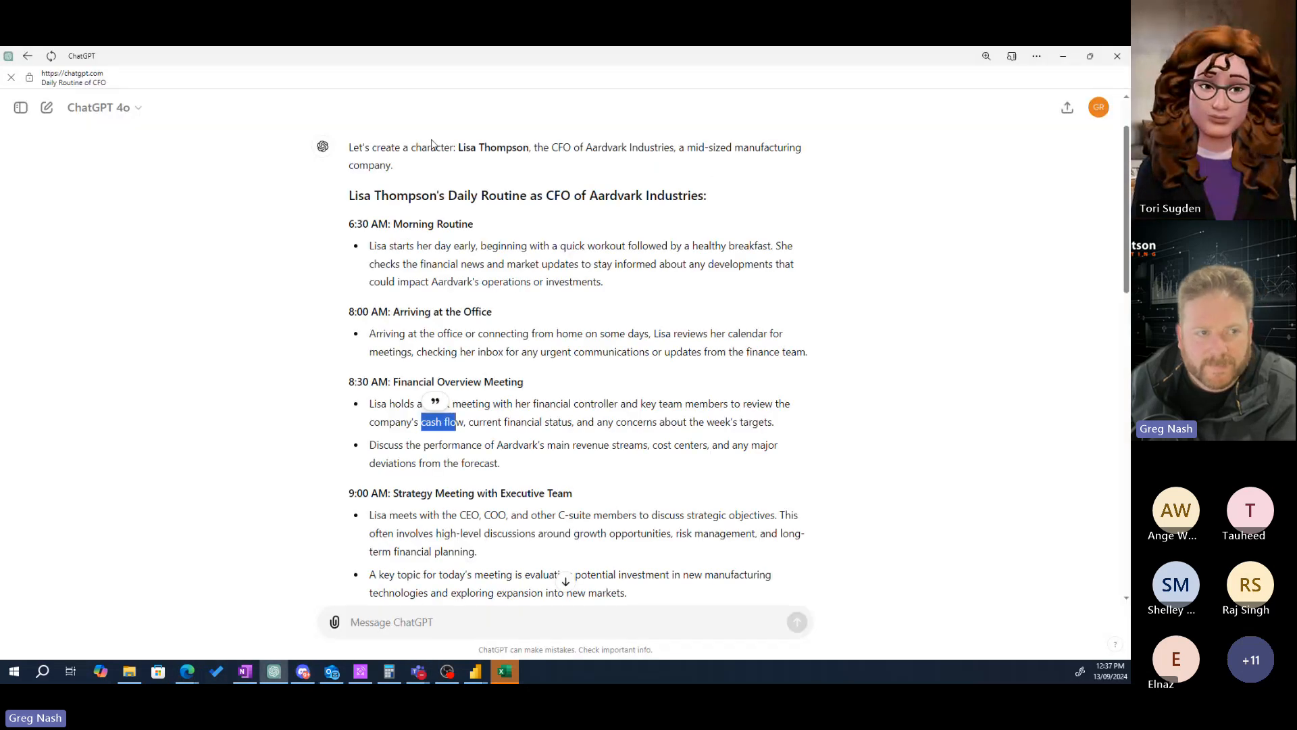
scroll(432, 244, up, 1)
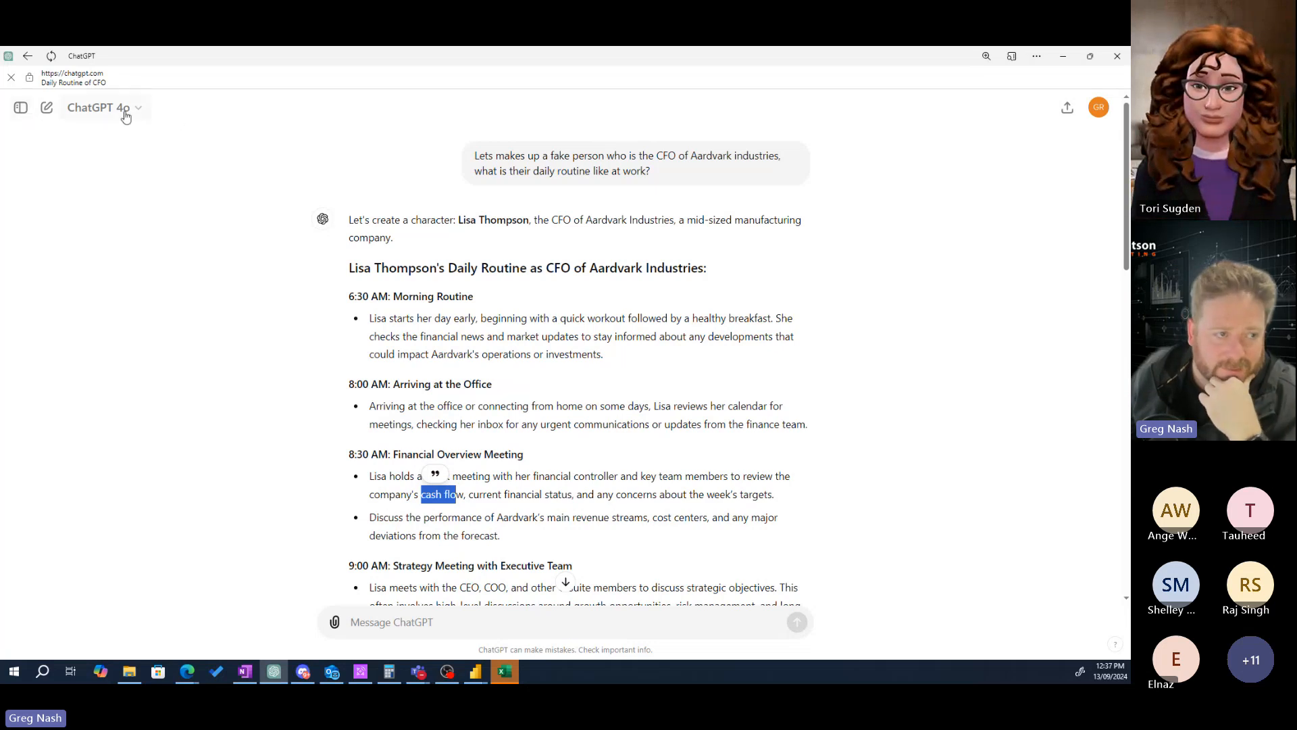
click(97, 111)
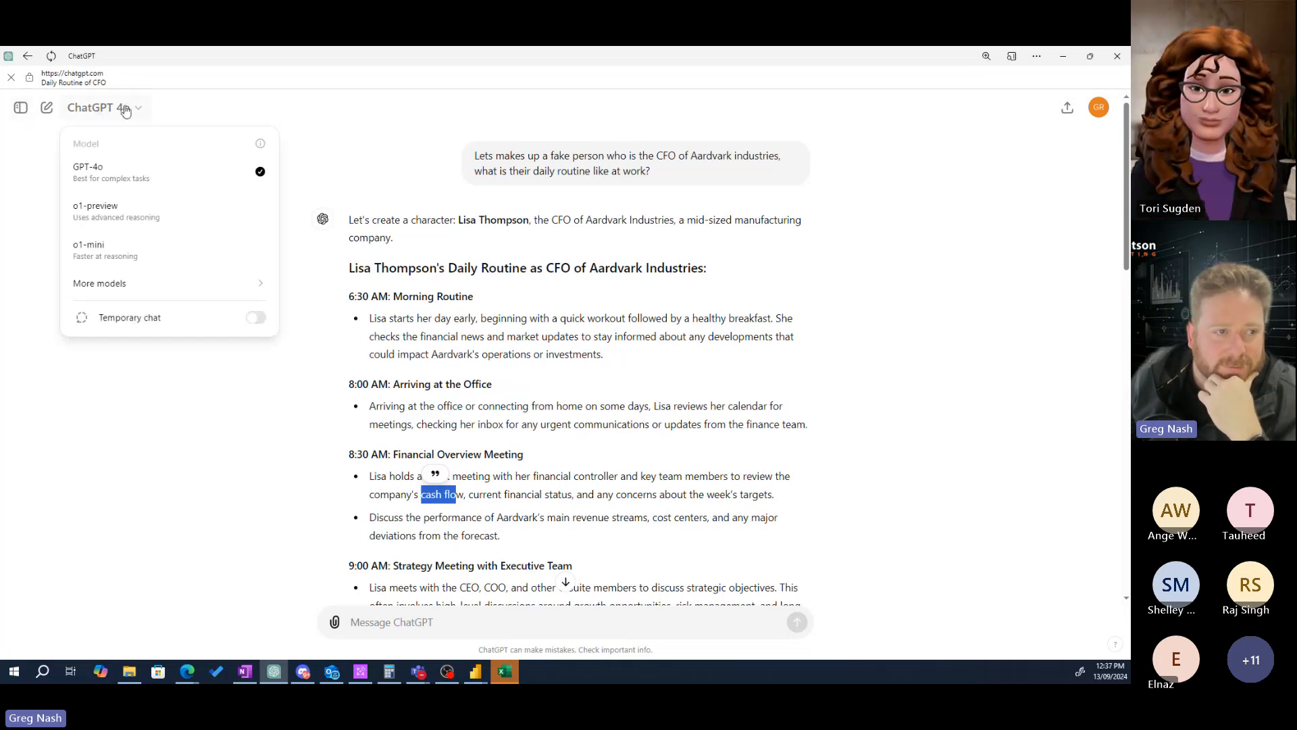
click(128, 109)
scroll(494, 498, down, 1)
scroll(521, 507, down, 12)
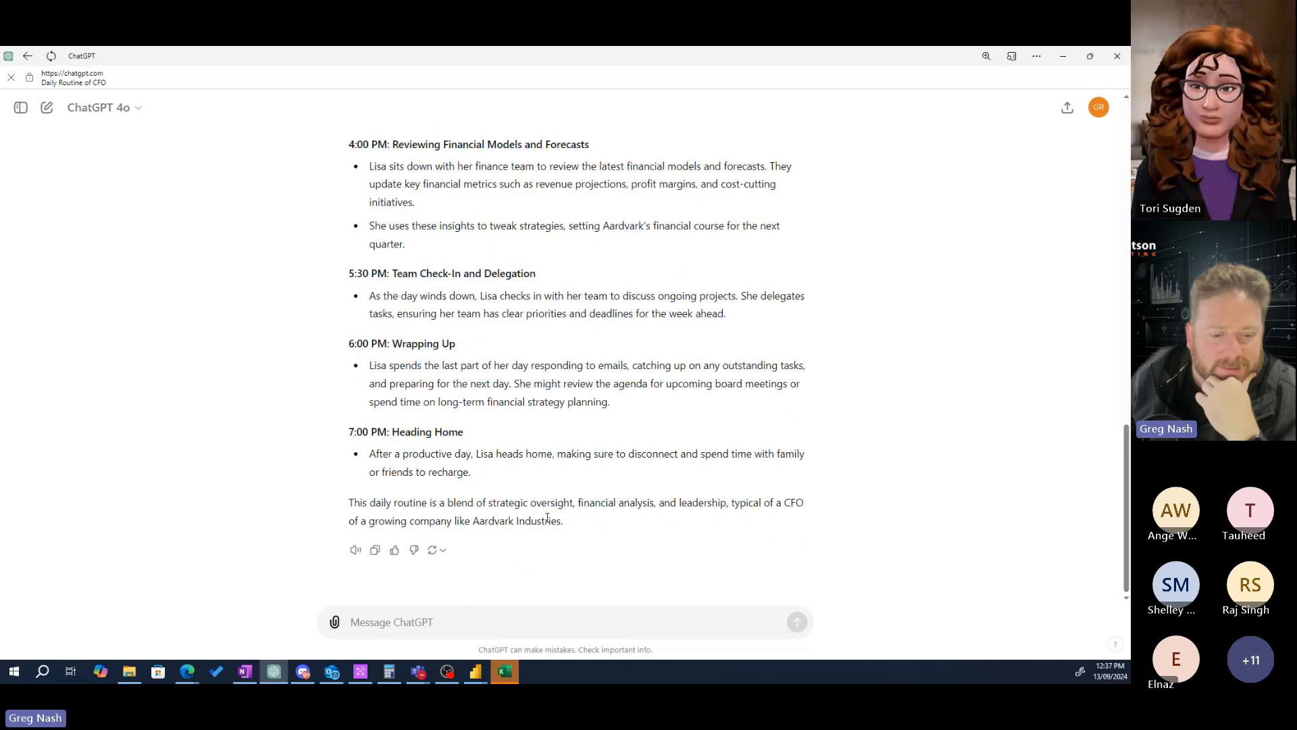
scroll(537, 514, up, 15)
scroll(533, 507, down, 2)
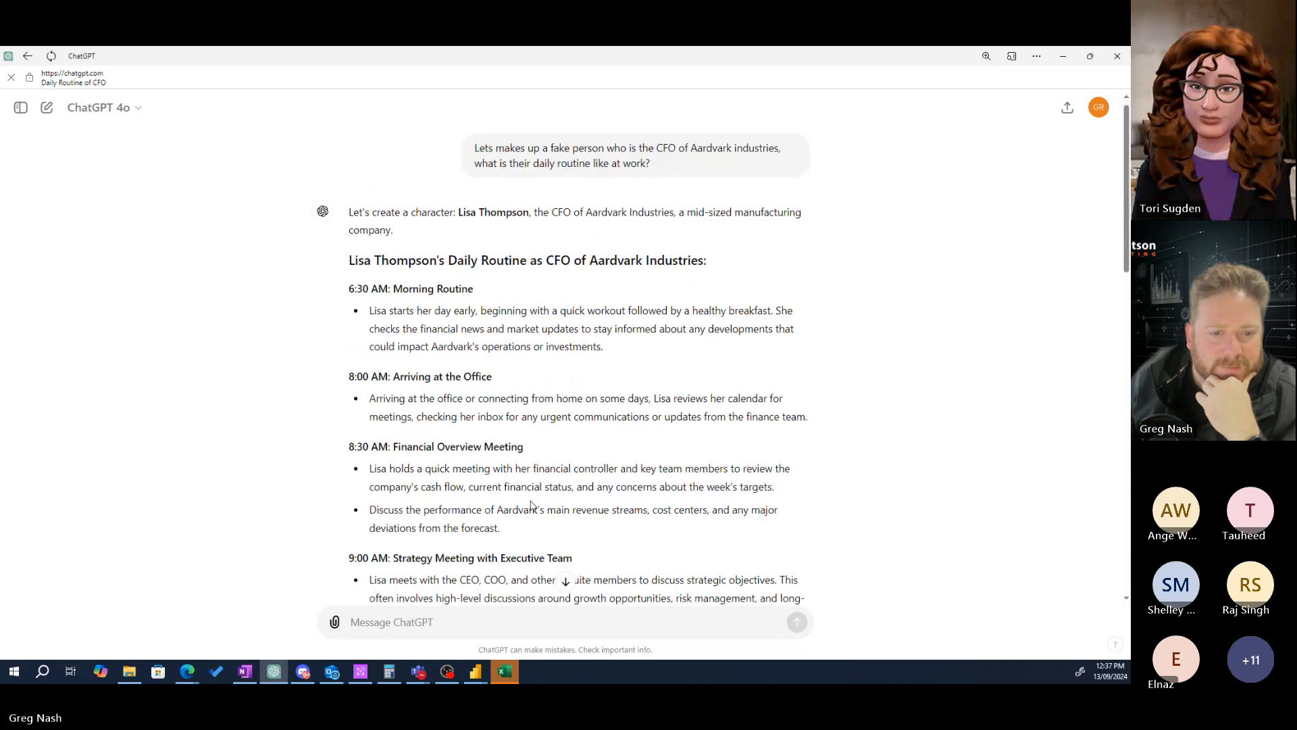
scroll(533, 506, down, 1)
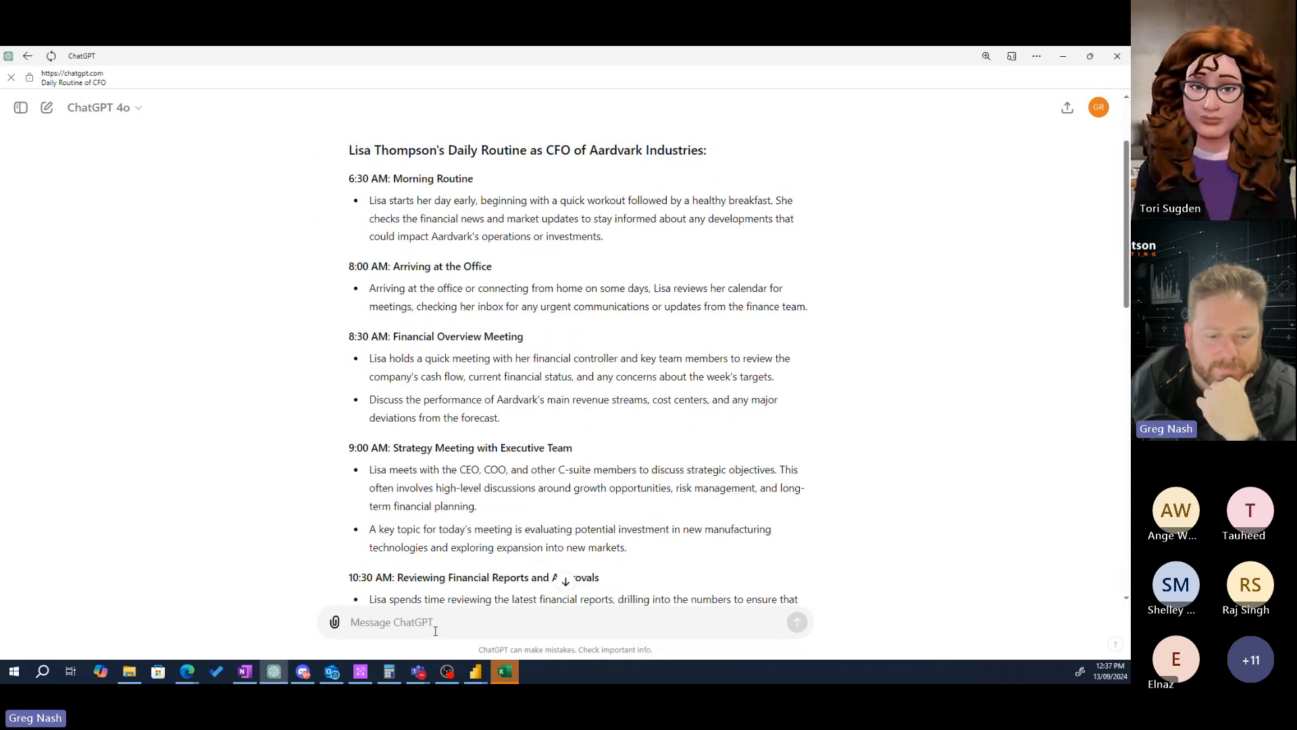
- Ask ChatGPT what sort of question the fictional CFO might have in her 8:30am meeting when looking at cash flow
text(What s)
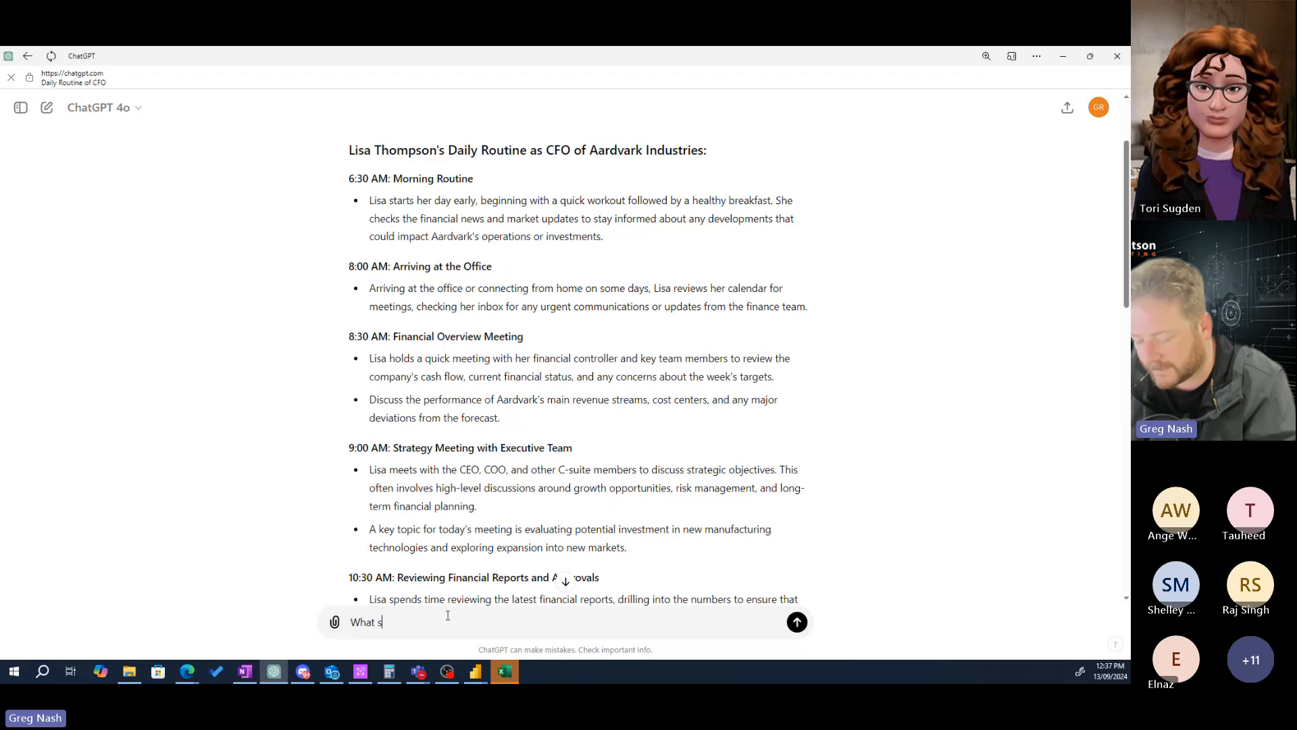
text(ort of question )
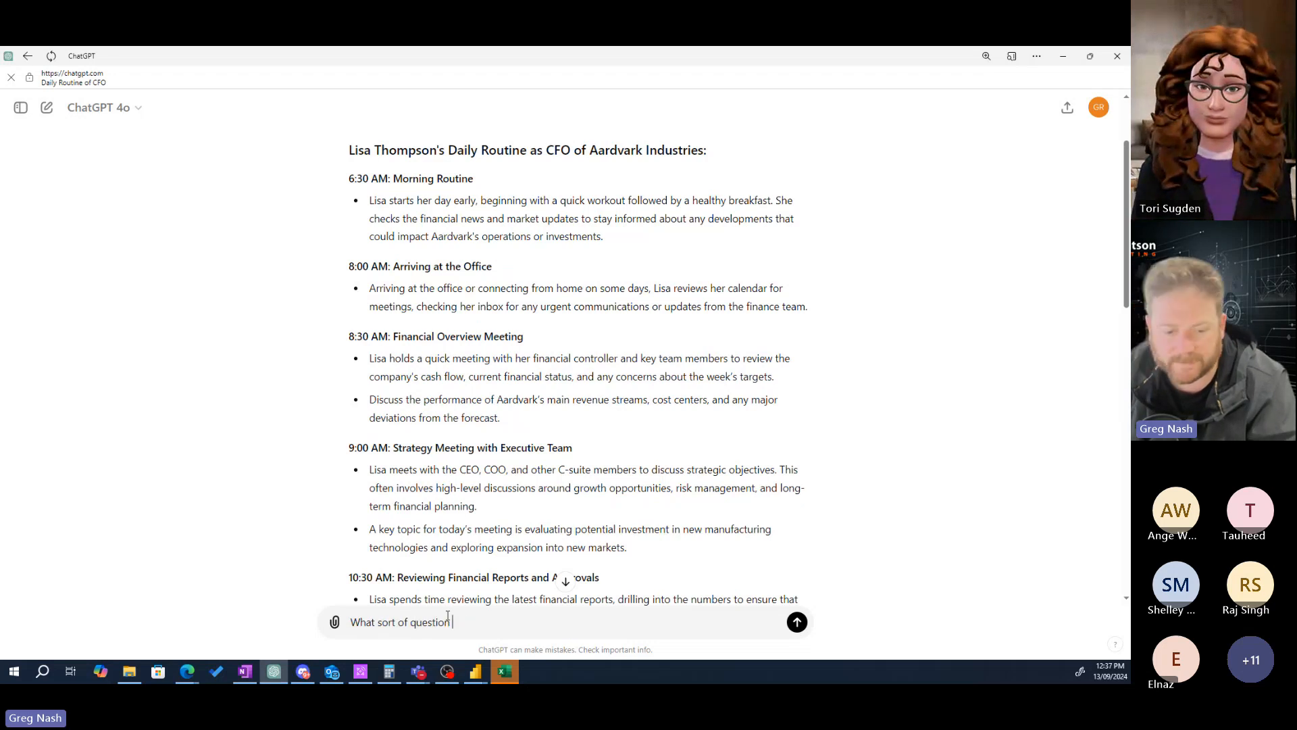
text(might L)
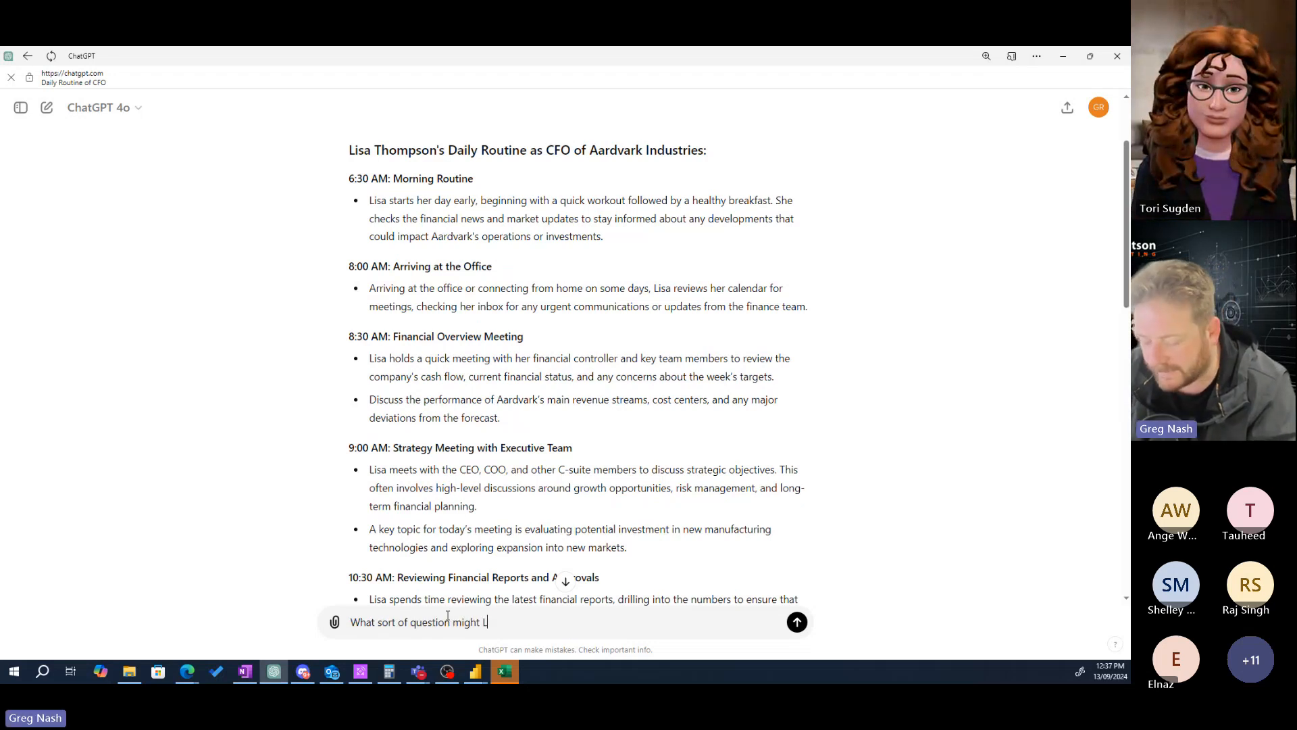
text(isa have in )
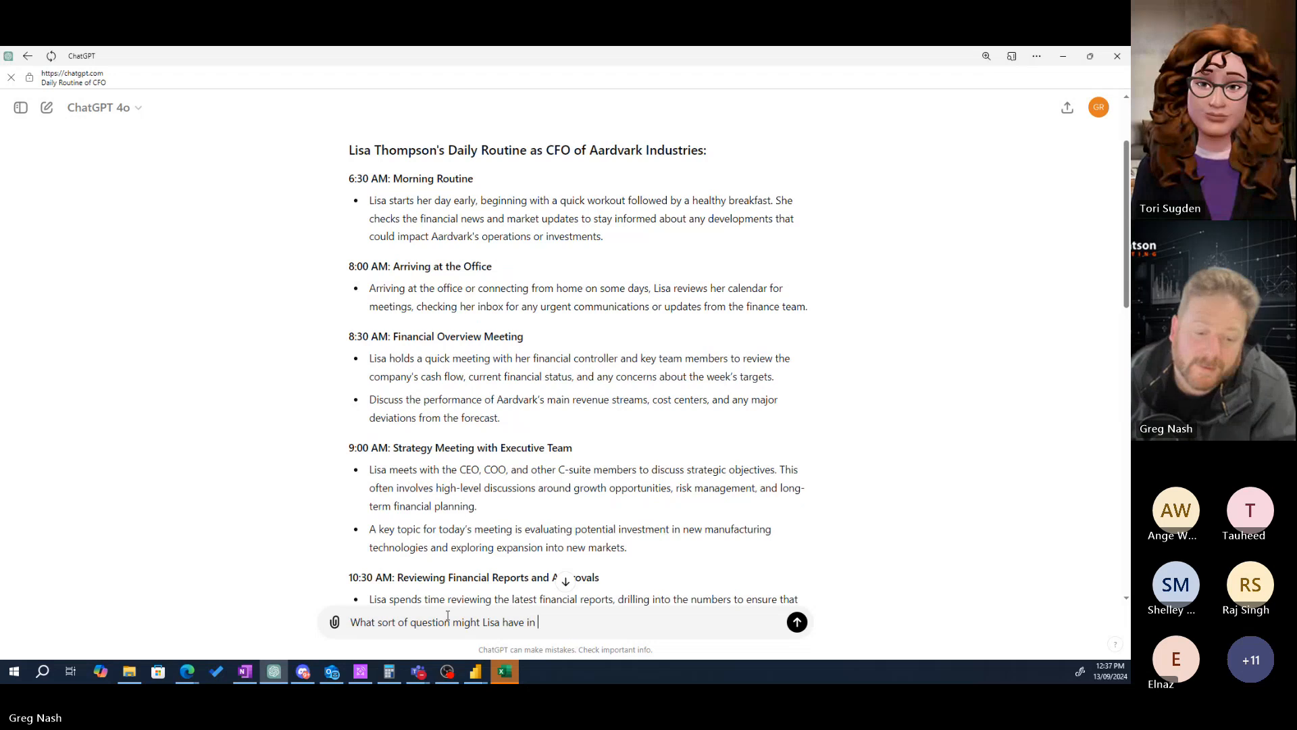
text(her 8)
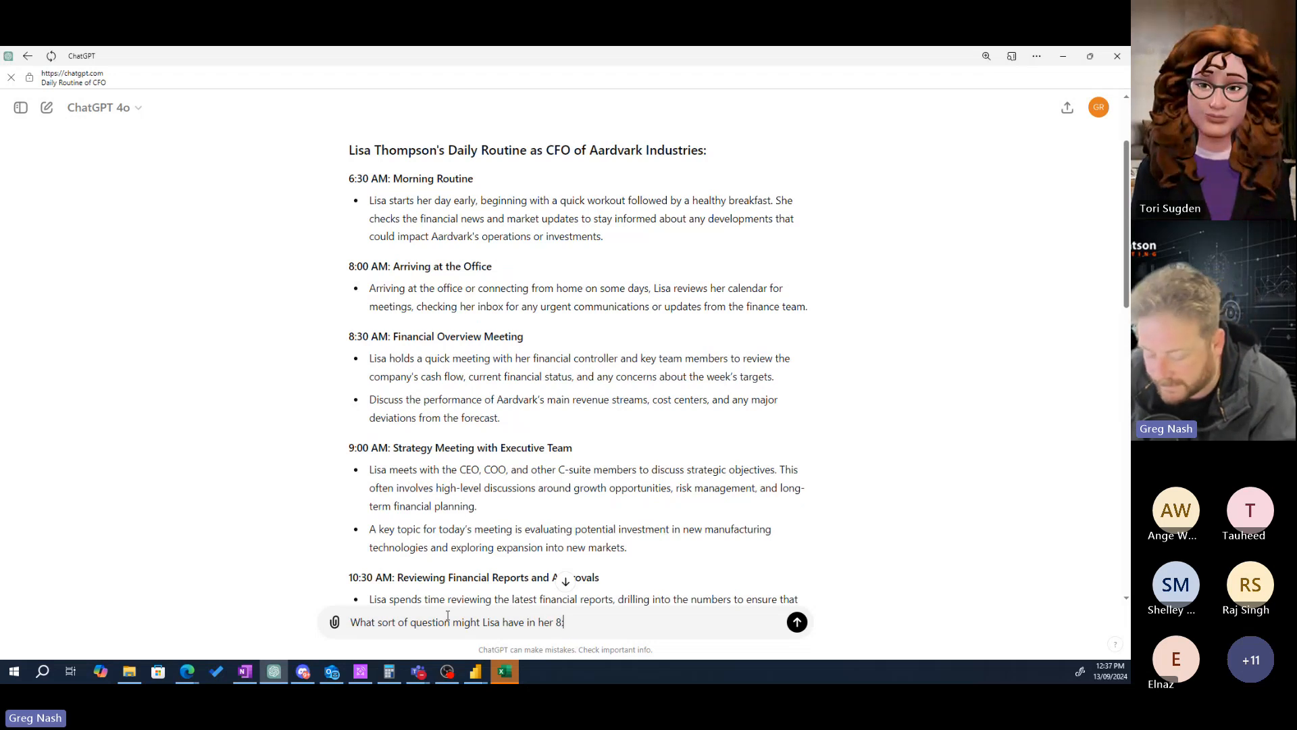
text(:30 am meeting )
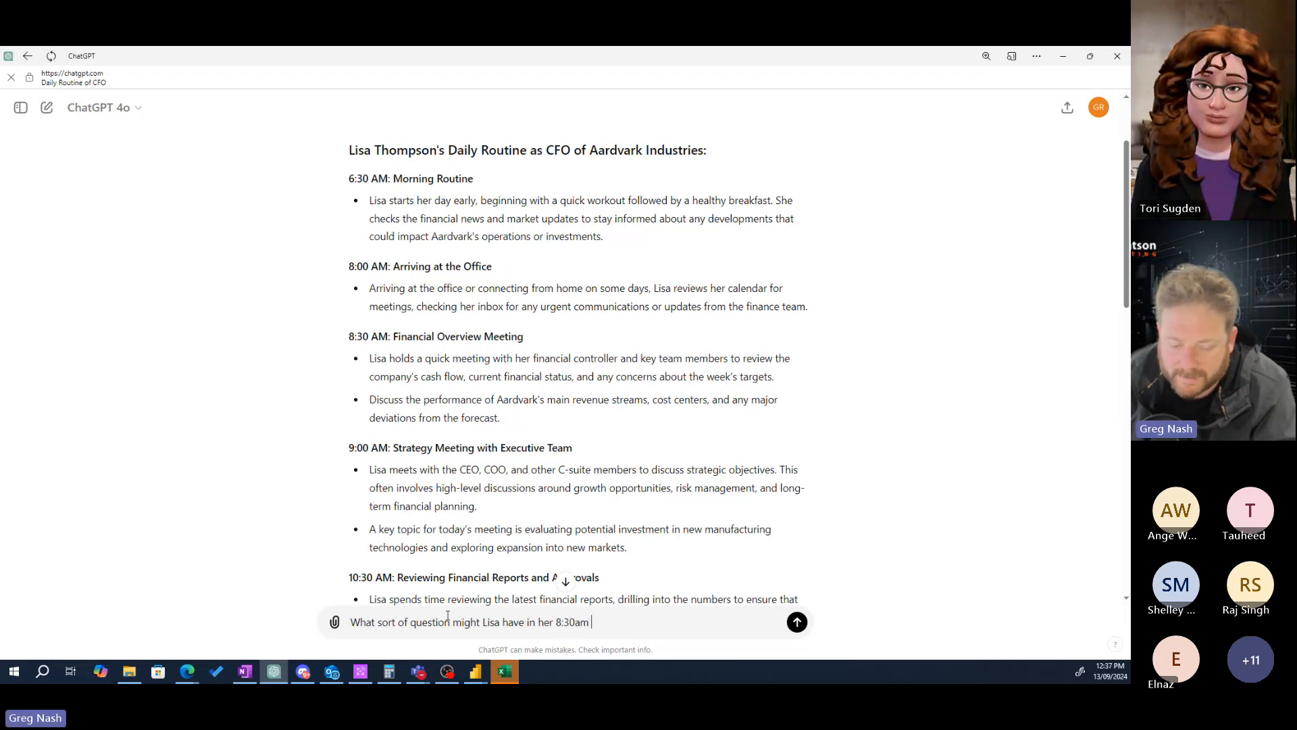
text(when look)
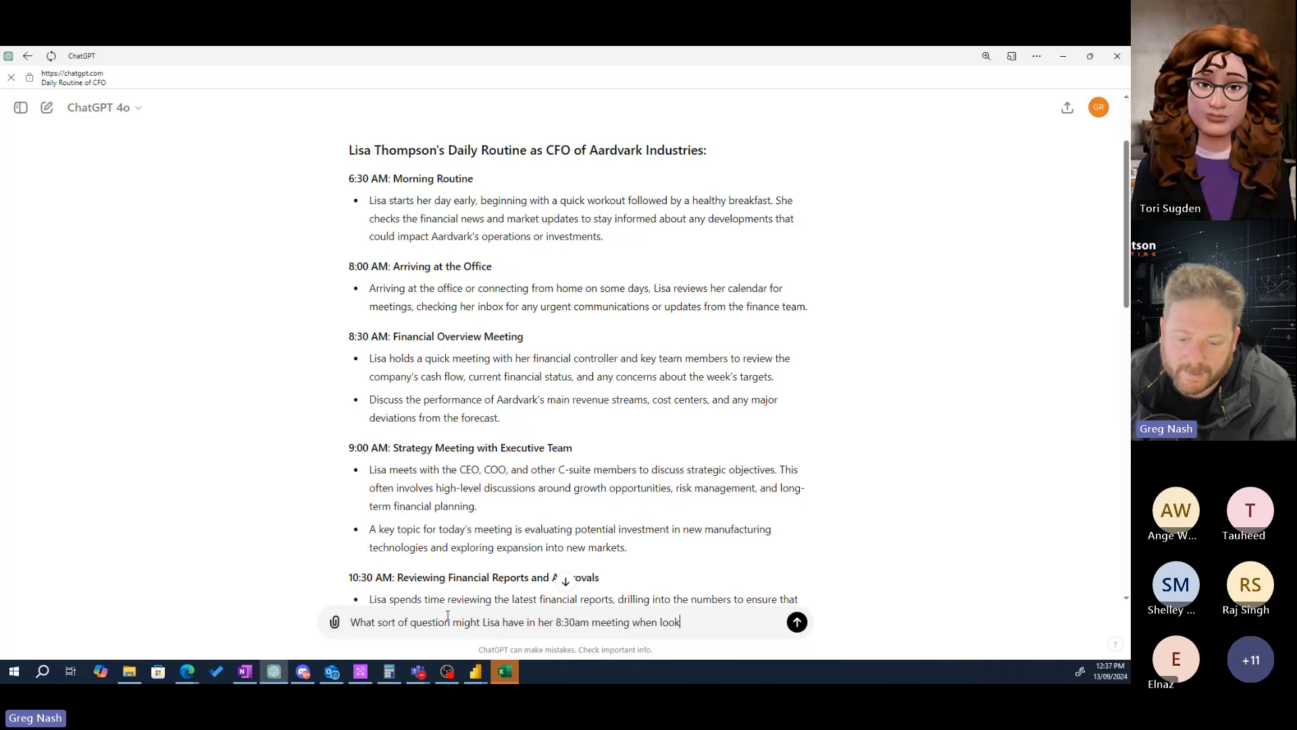
text(s)
key(BackSpace)
text(ing at cha)
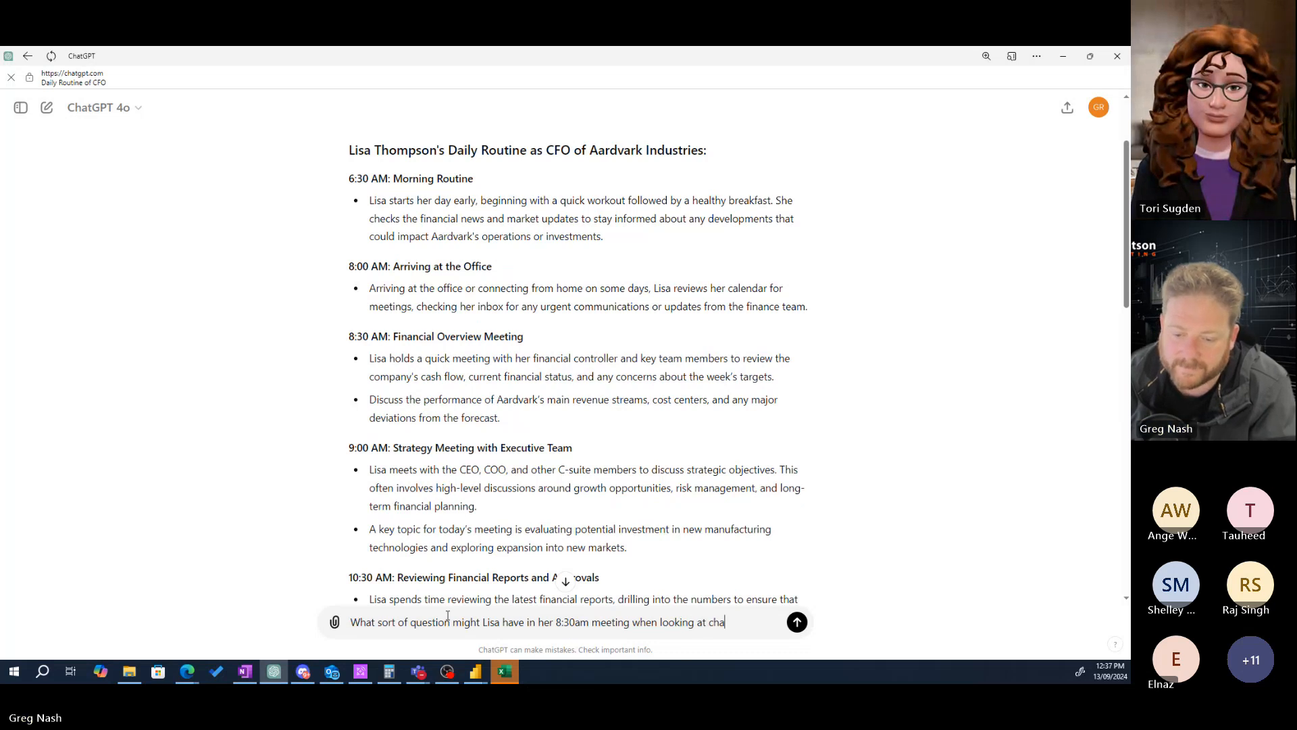
key(BackSpace)
key(BackSpace)
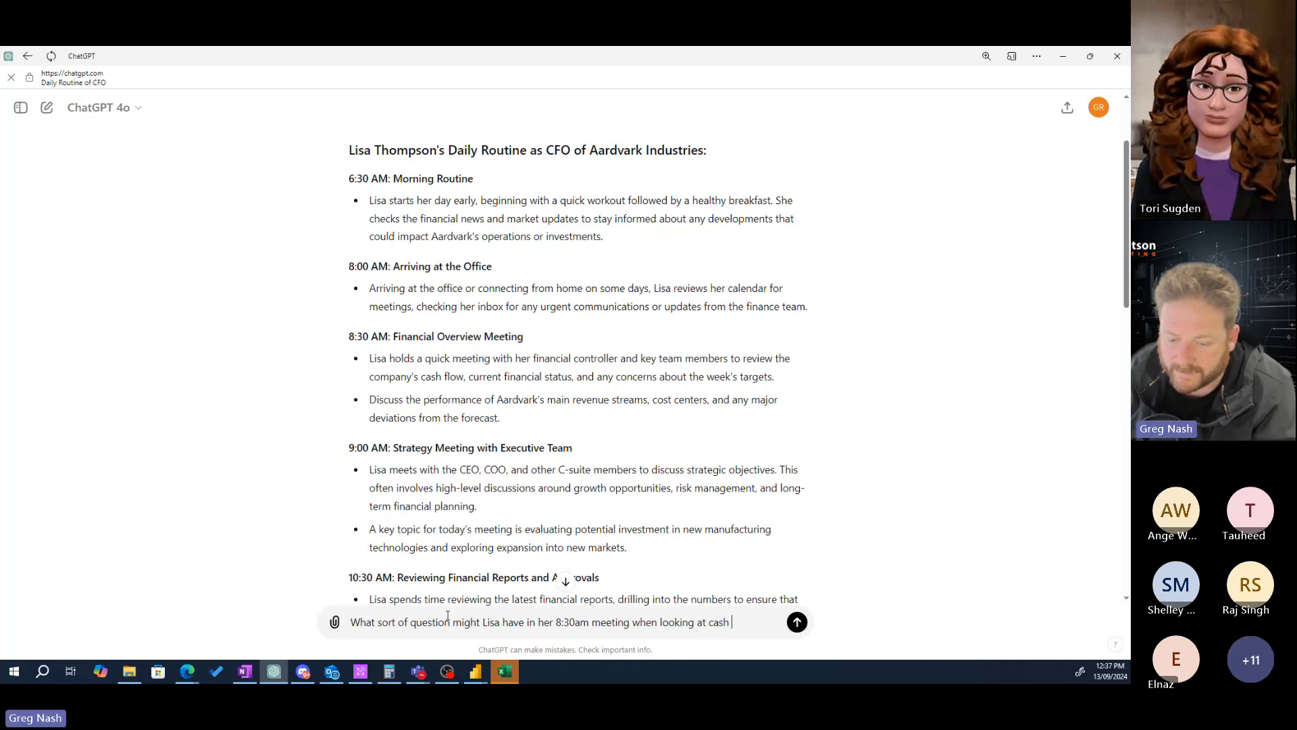
text(flow)
key(Return)
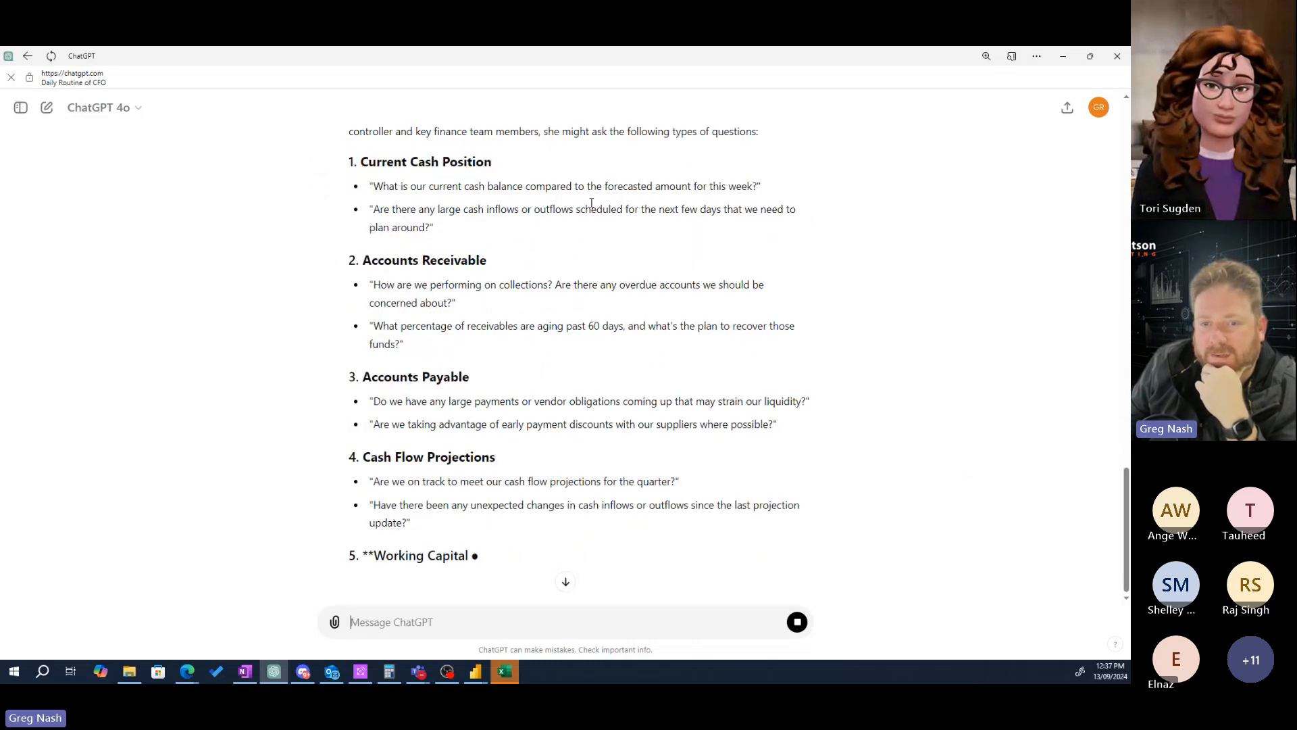
- Examine the Current Cash Position questions in the answer, highlighting the wording about large cash inflows or outflows scheduled
drag(578, 186, 720, 179)
click(726, 272)
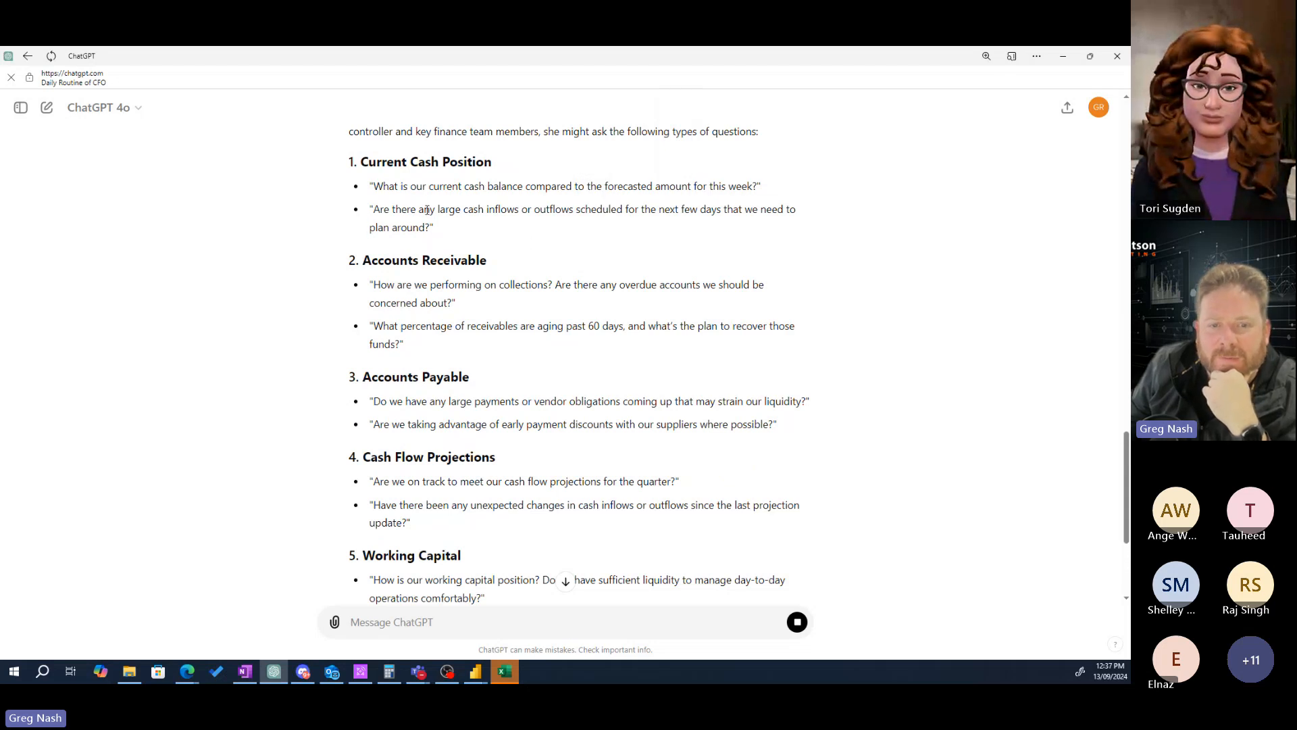
drag(427, 210, 696, 210)
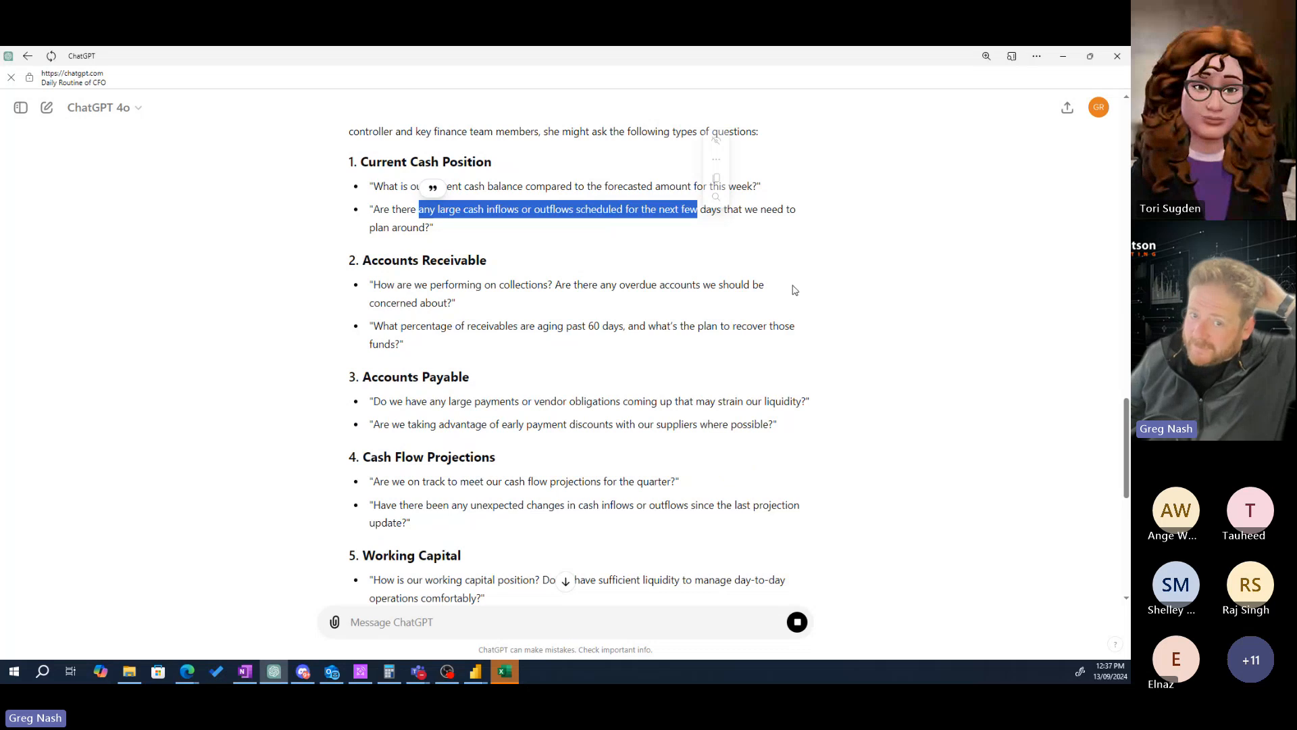
- Compare the question about scheduled cash inflows and outflows with the Cash Flow Statement page in Power BI and return to ChatGPT
click(618, 227)
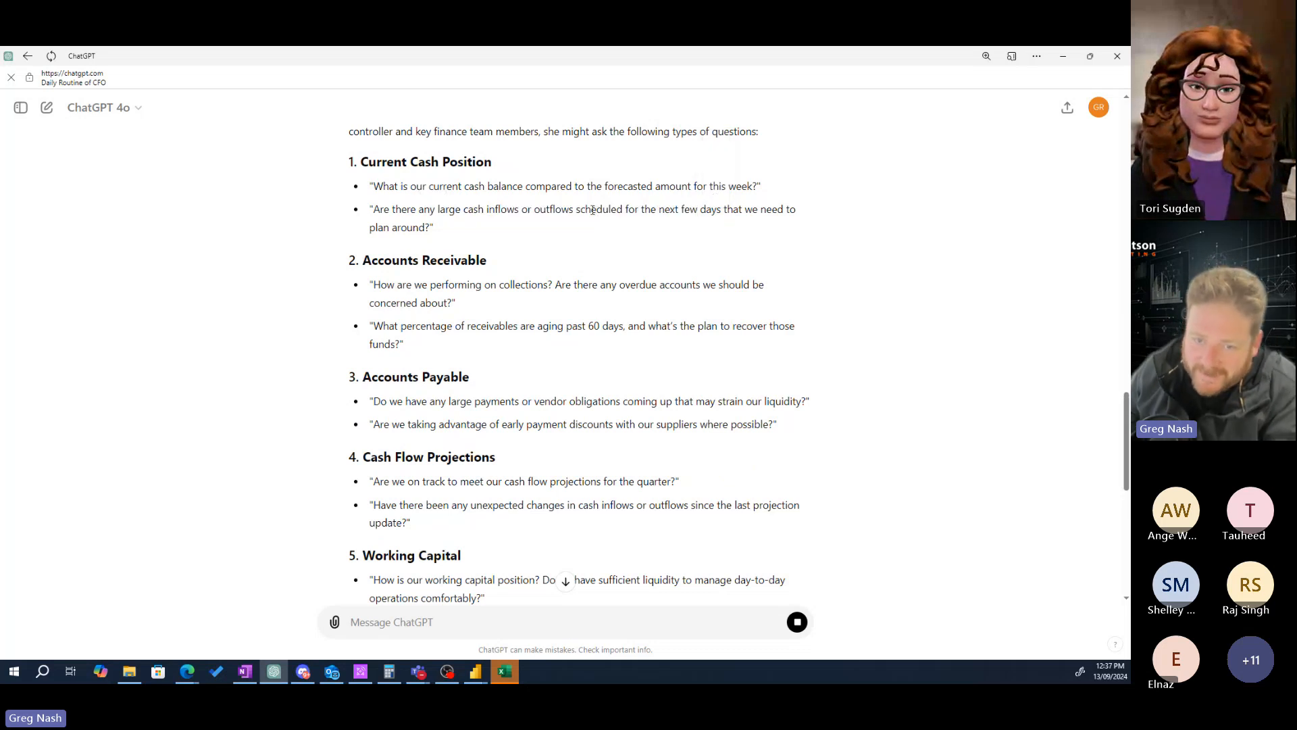
drag(591, 209, 625, 210)
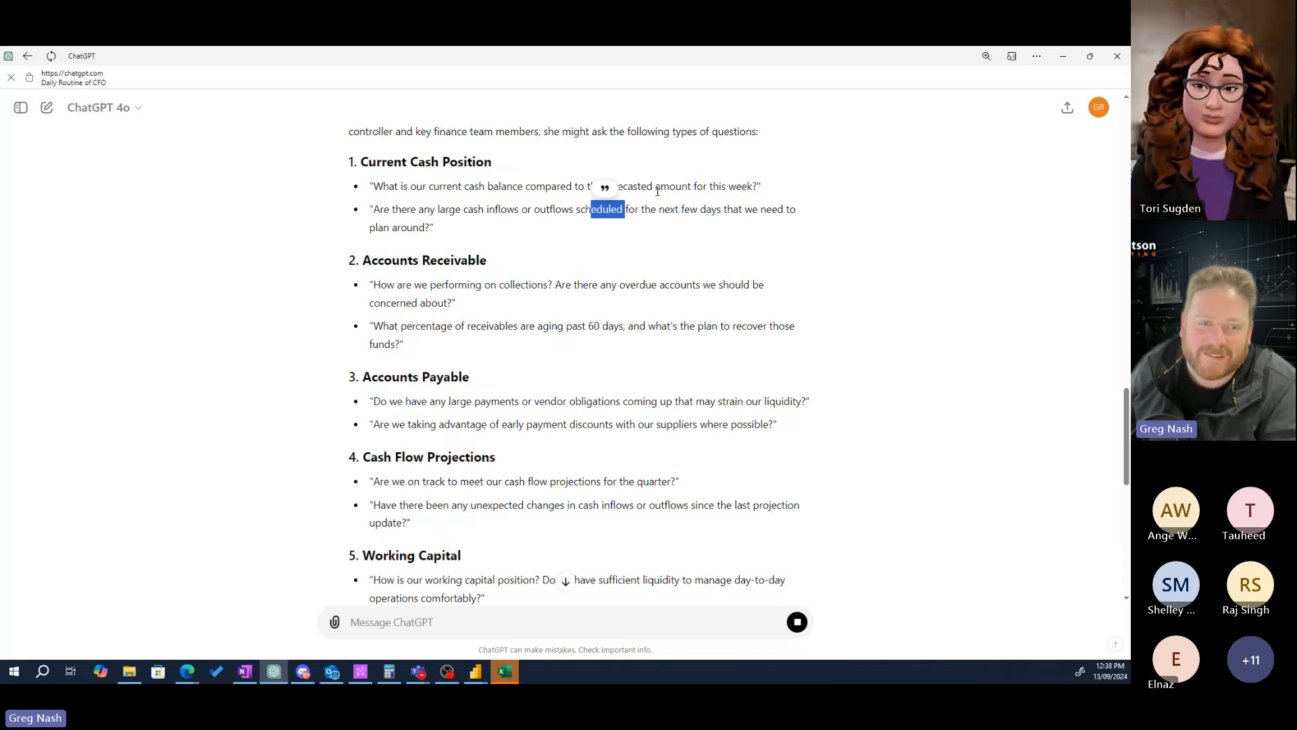
scroll(777, 337, up, 6)
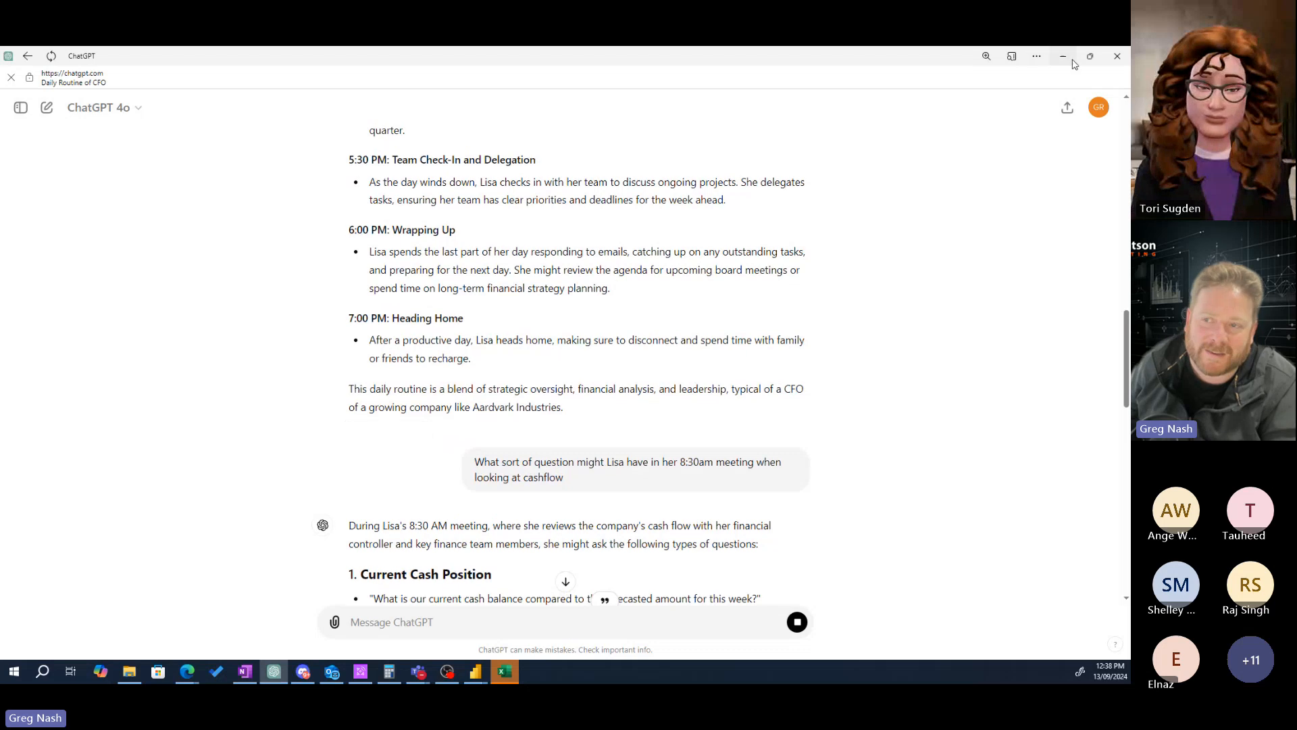
click(1064, 57)
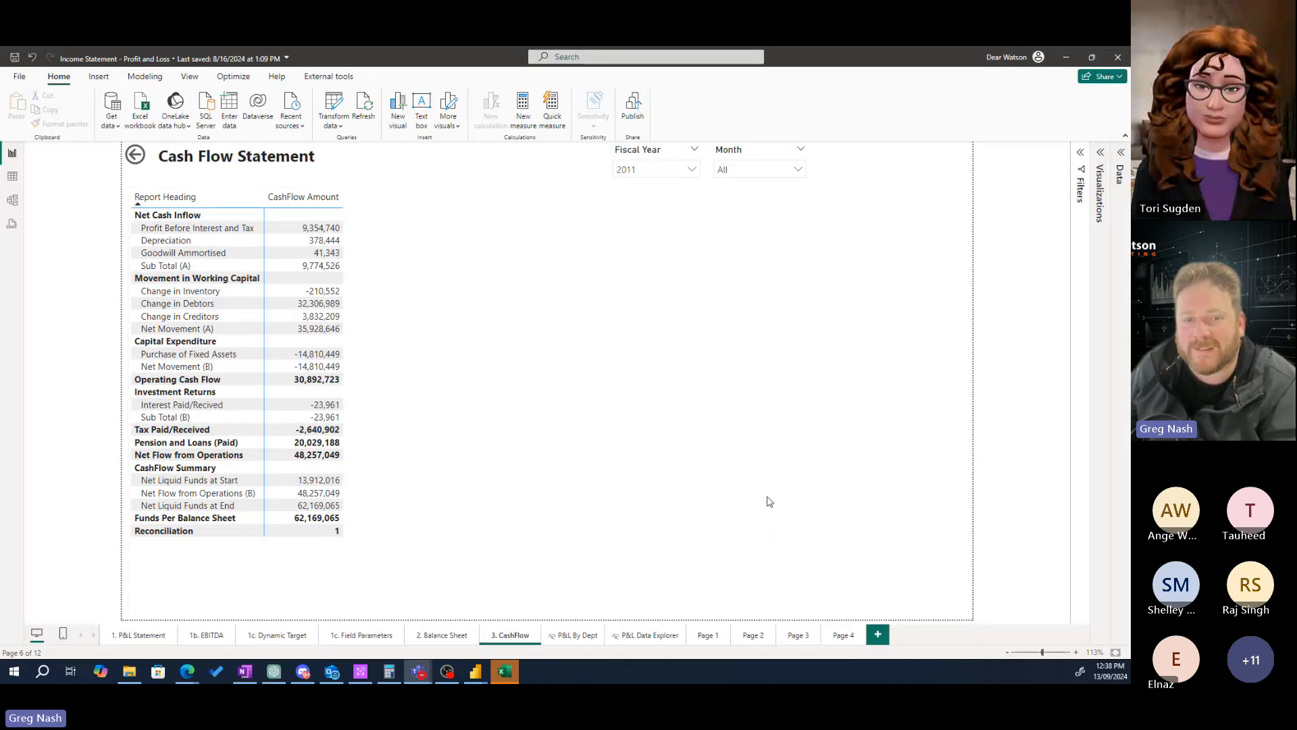
key(alt+Tab)
scroll(514, 386, down, 4)
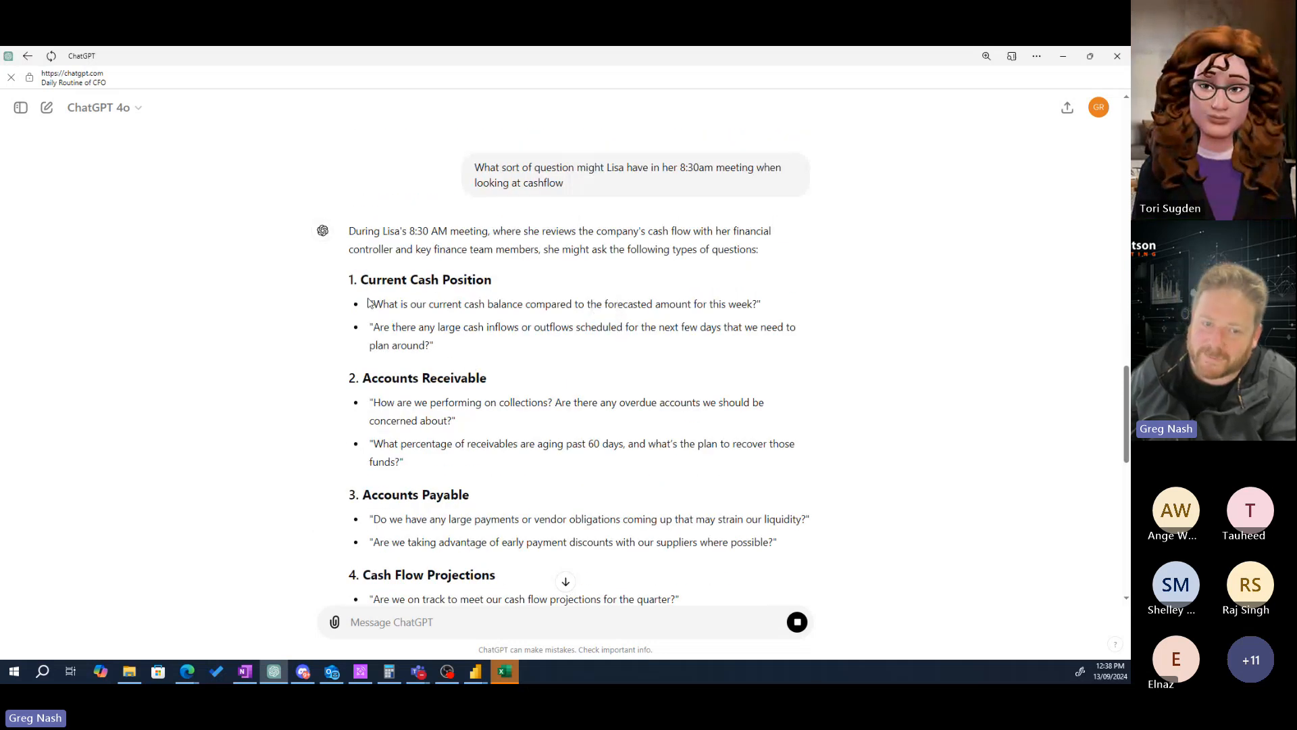
- Review both Current Cash Position questions, highlighting the forecasted amount comparison, "scheduled for the next few days" and the whole section
drag(370, 304, 761, 304)
click(726, 362)
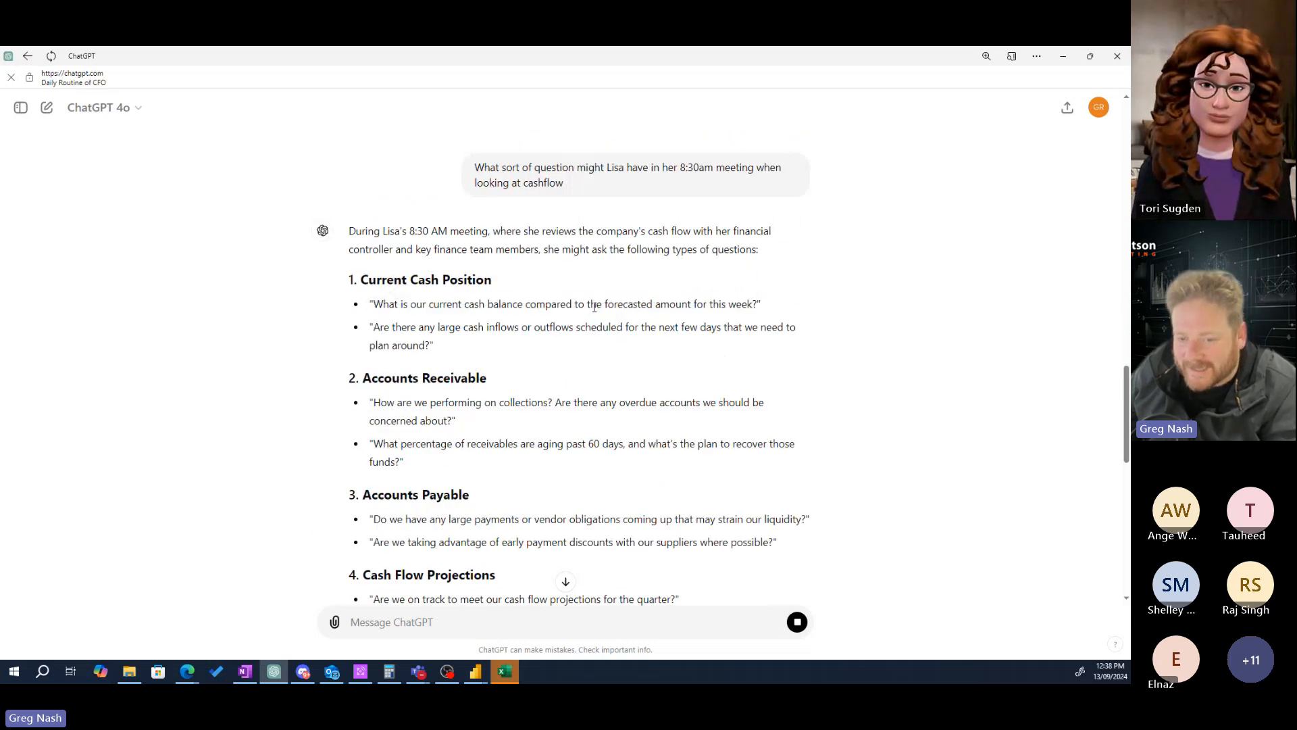
double_click(605, 304)
click(519, 347)
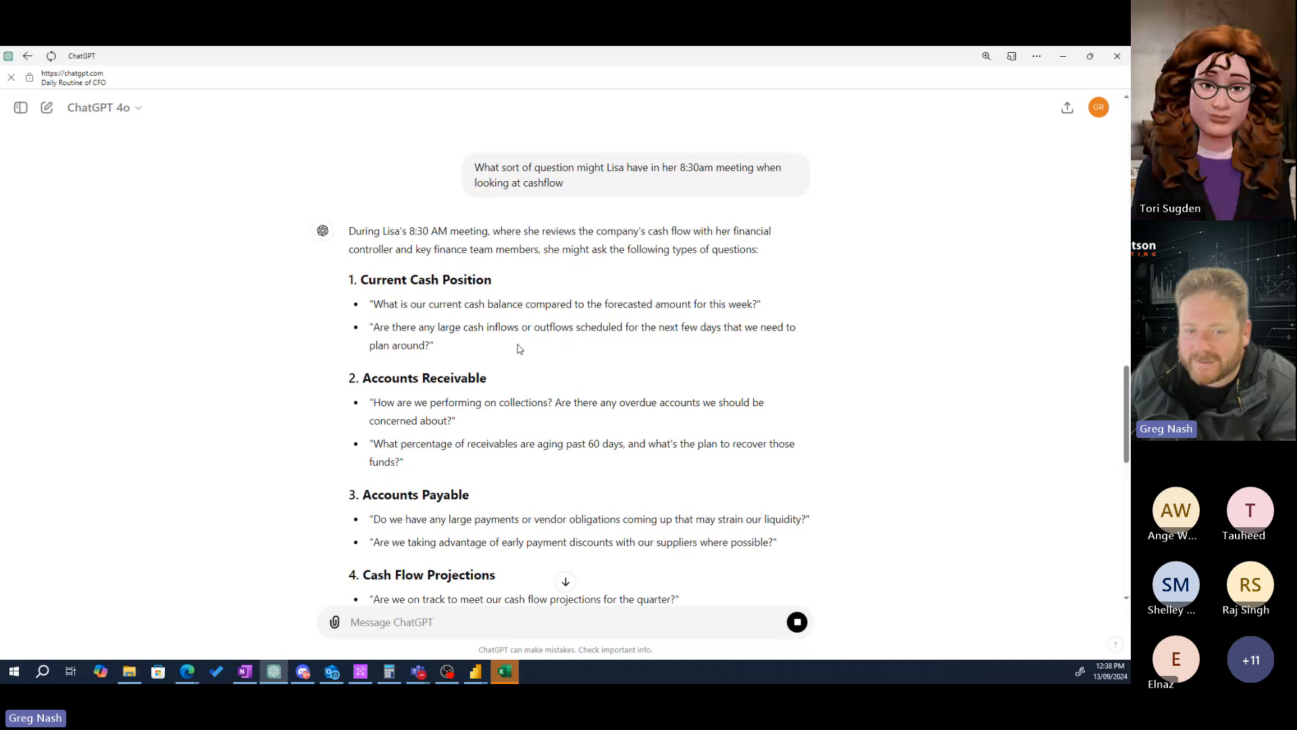
drag(578, 329, 725, 336)
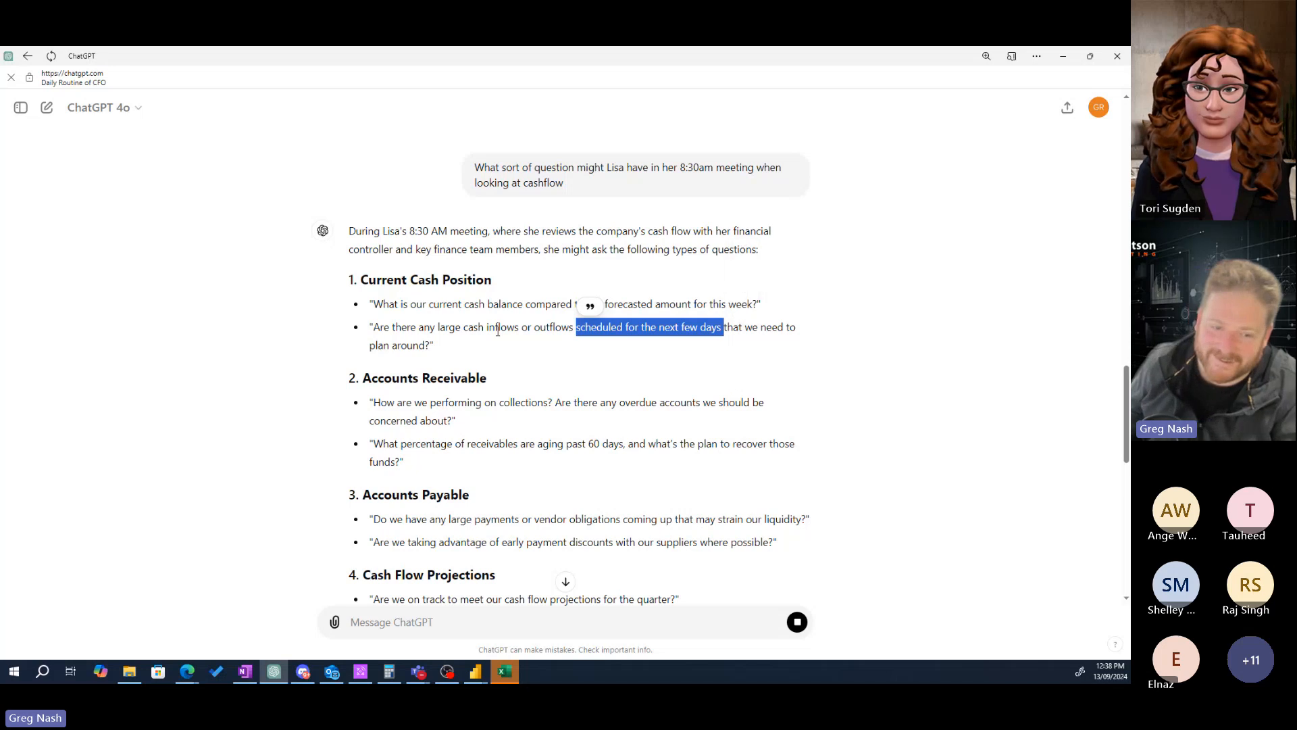
drag(485, 353, 350, 276)
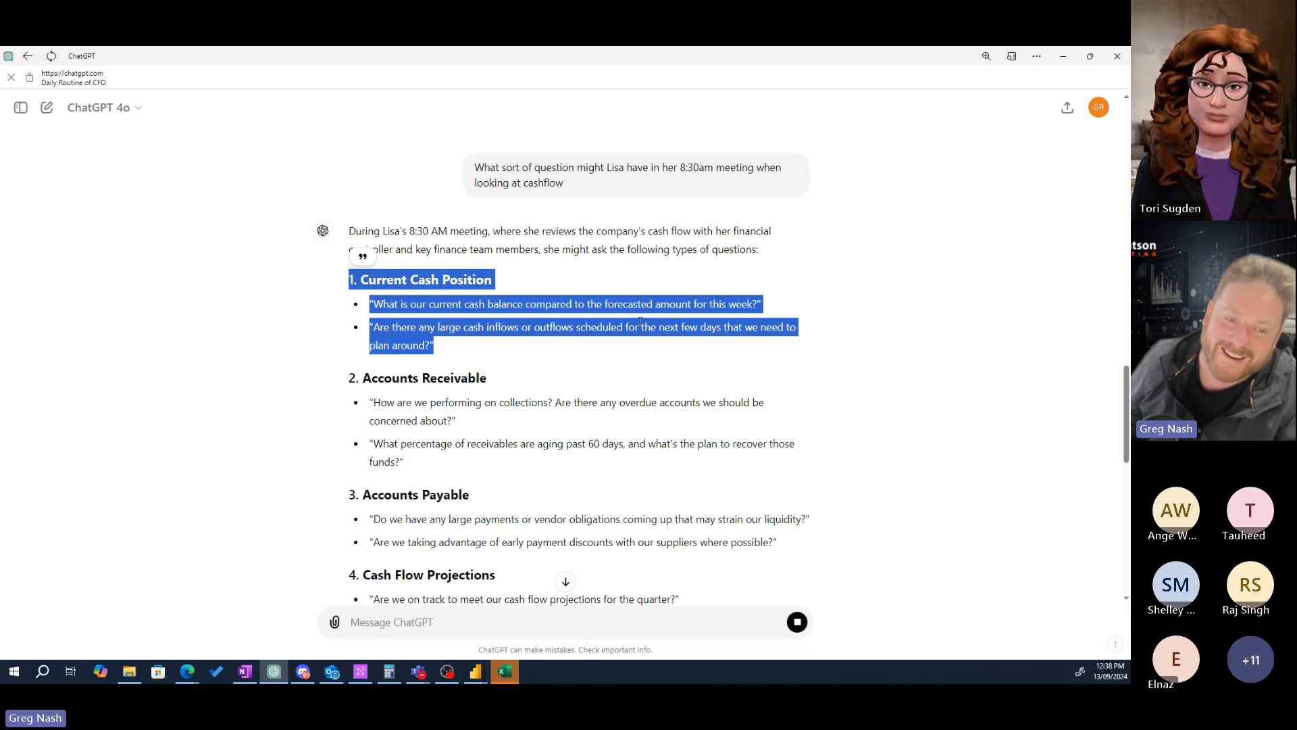
click(595, 360)
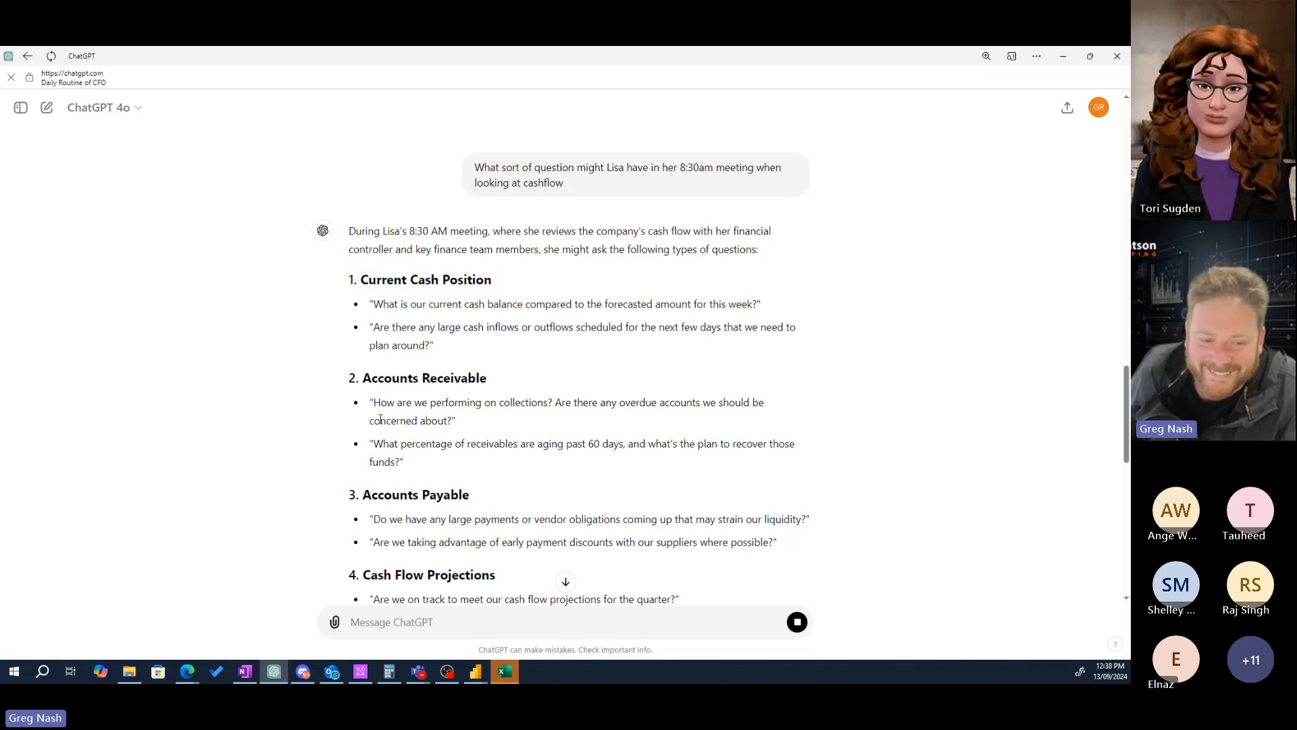
- Read the Accounts Receivable questions, highlighting the one about collections performance and overdue accounts
drag(372, 401, 466, 424)
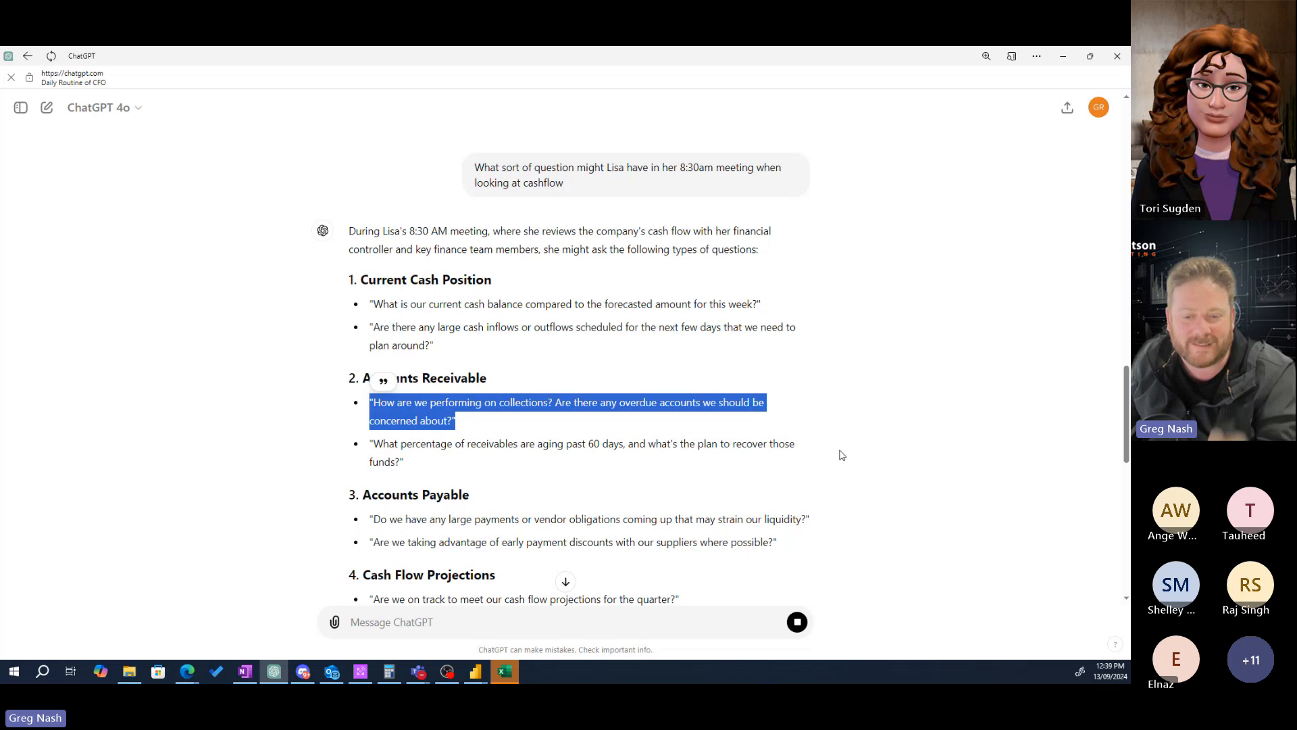
scroll(578, 434, down, 1)
click(394, 402)
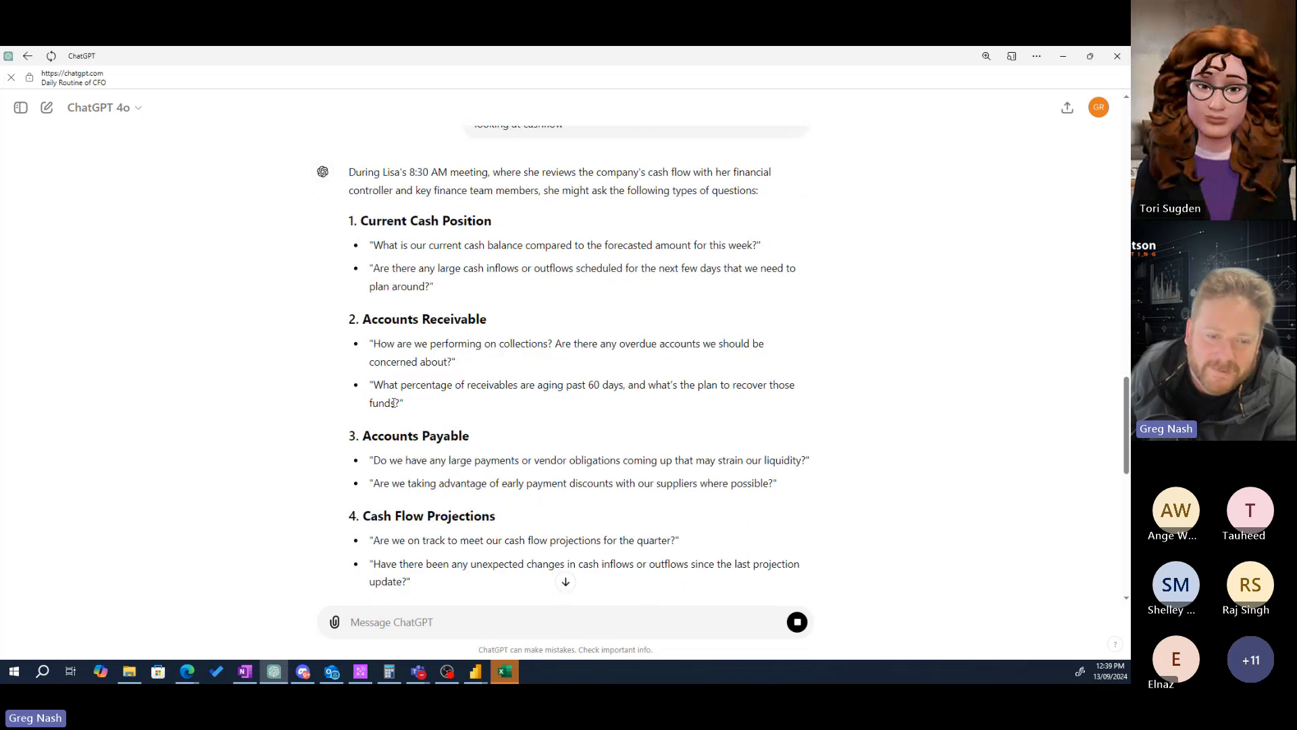
mouse_move(371, 386)
mouse_down()
mouse_move(389, 386)
mouse_move(360, 384)
mouse_up()
click(377, 387)
click(713, 431)
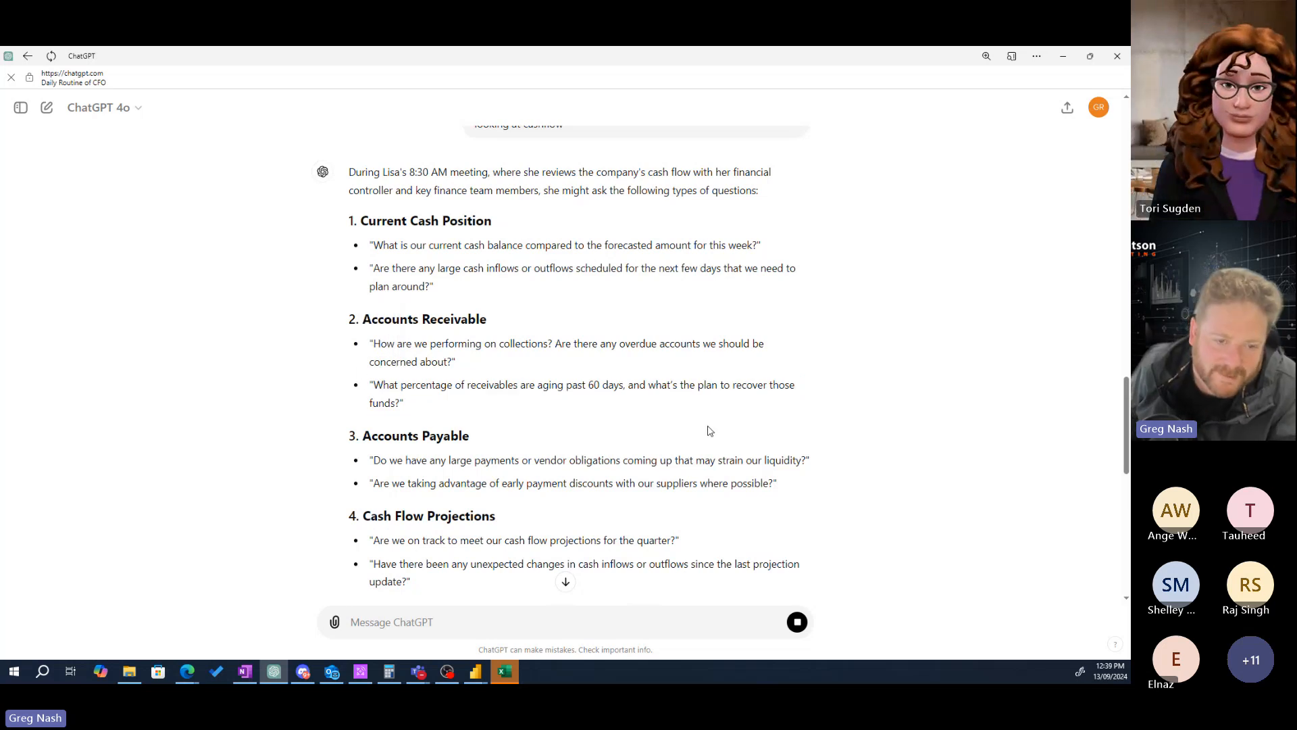
- Examine the Accounts Payable and Cash Flow Projections questions, highlighting early payment discounts, quarterly projections and unexpected changes in cash inflows or outflows
scroll(581, 368, down, 2)
drag(374, 339, 802, 342)
click(791, 368)
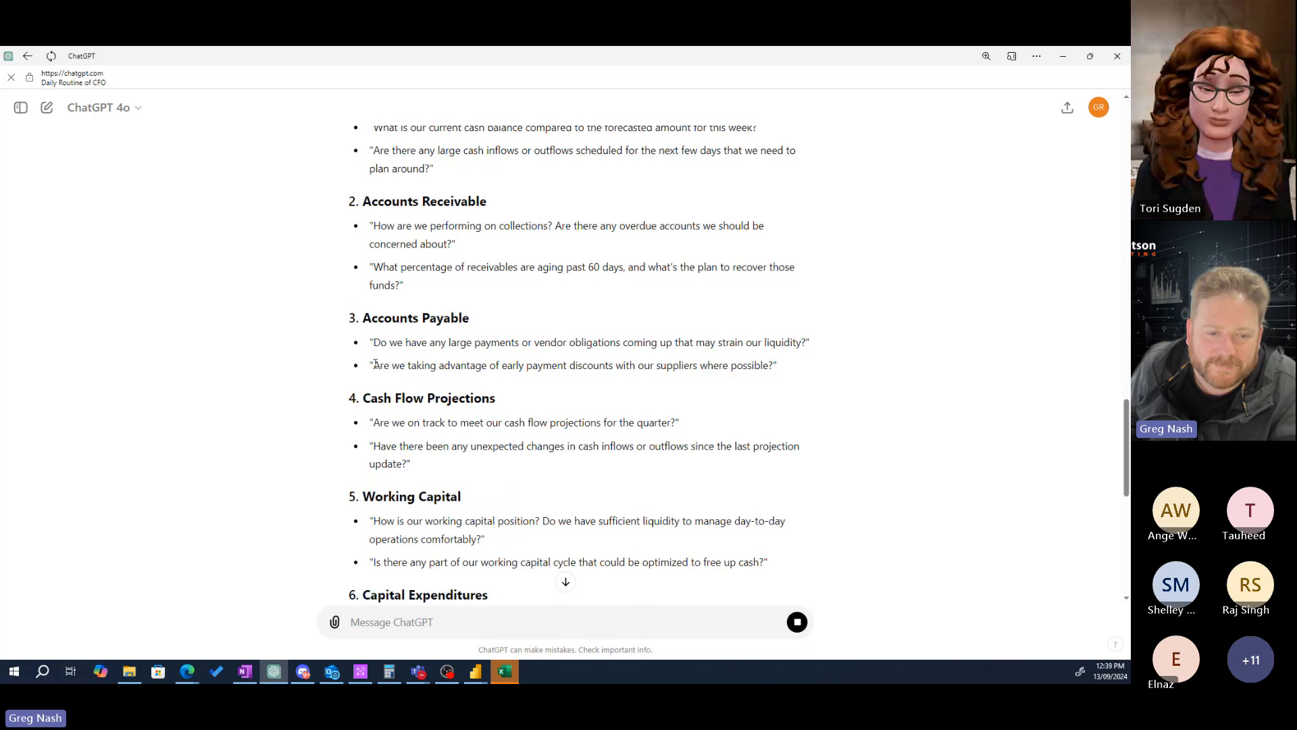
drag(369, 366, 644, 366)
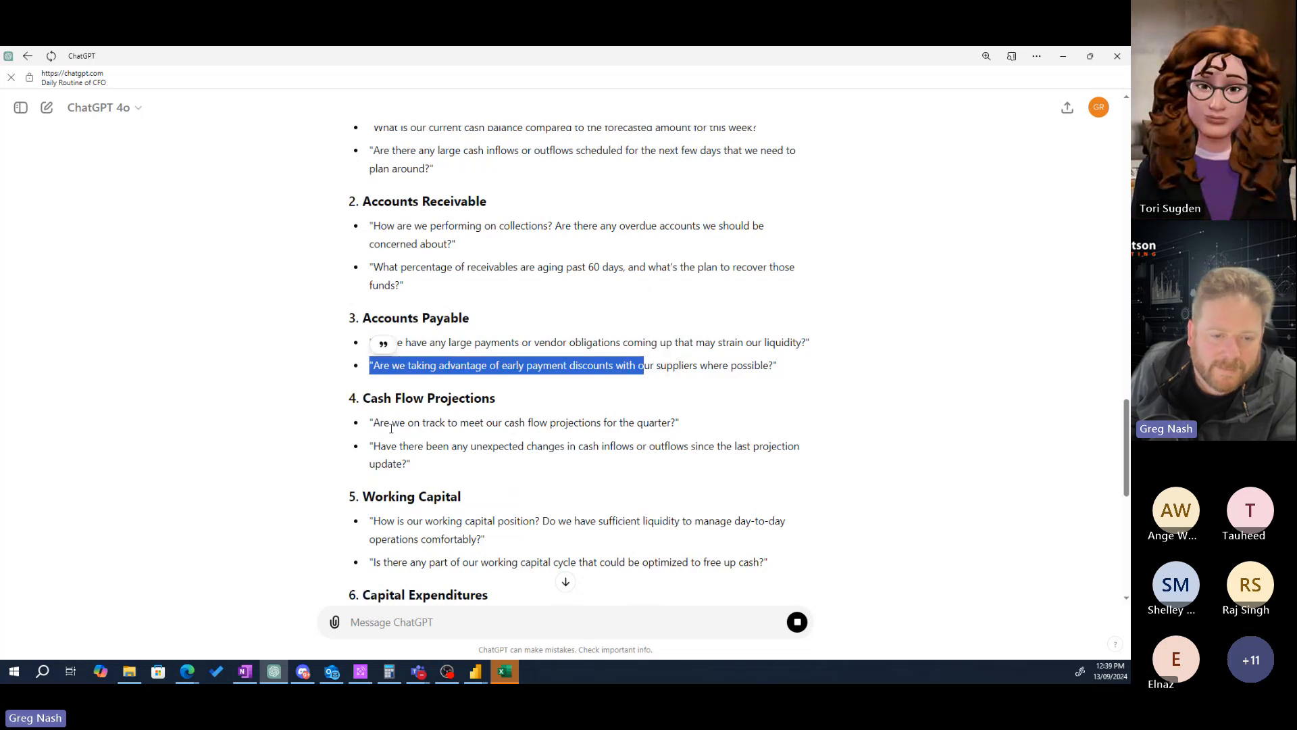
drag(370, 423, 679, 422)
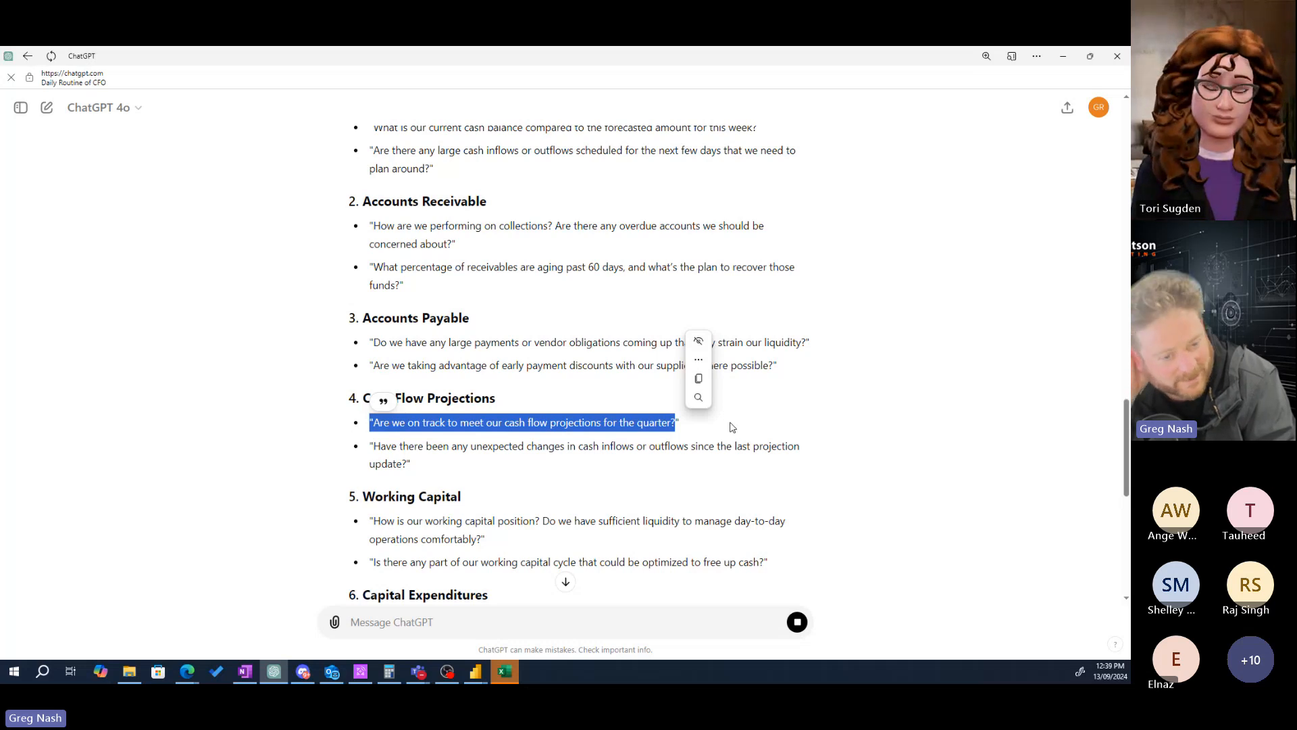
drag(398, 447, 692, 445)
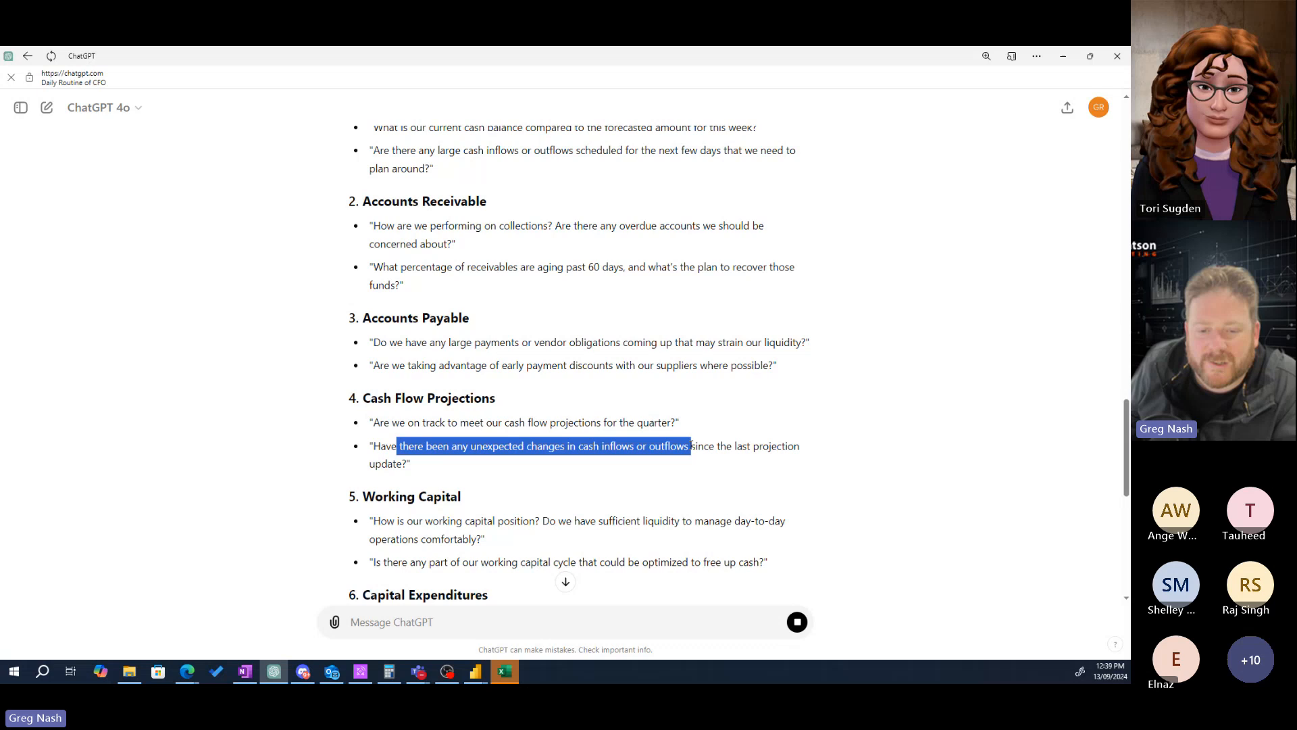
click(768, 484)
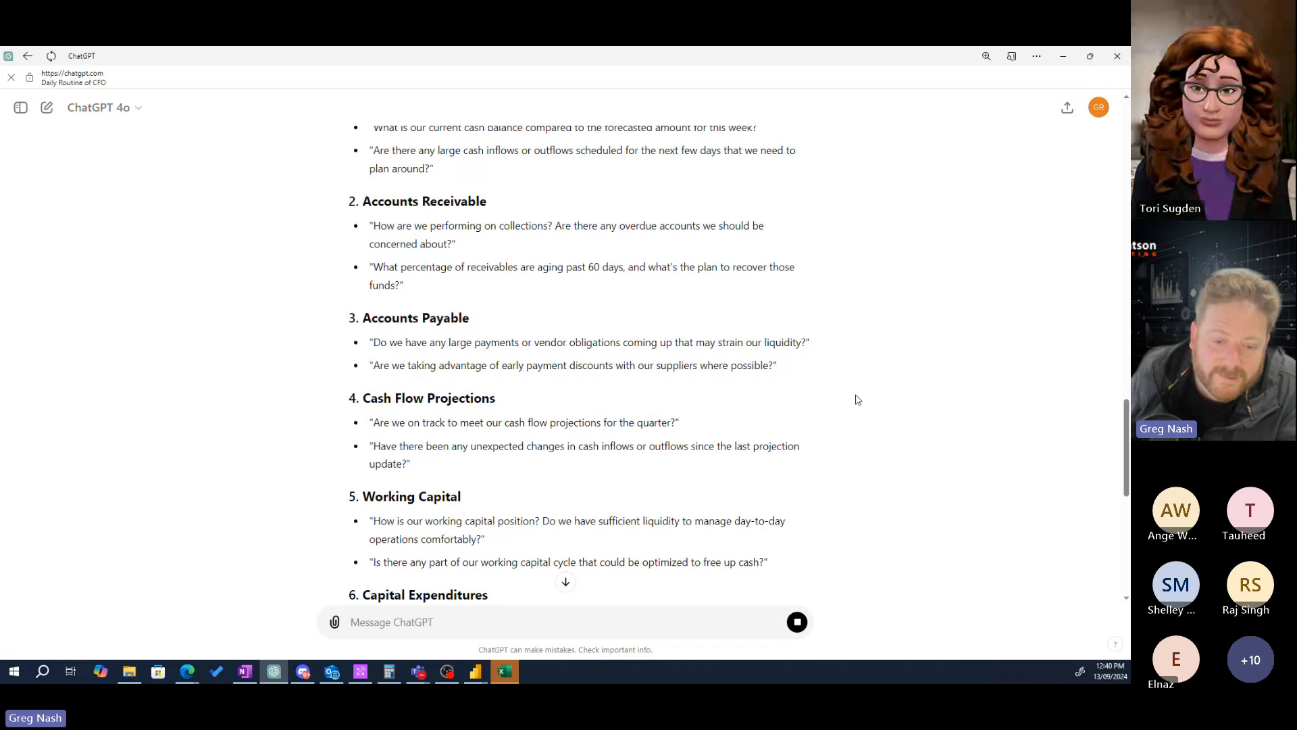
- Skim the remaining question categories in the answer and highlight the Working Capital questions on liquidity and optimizing the cycle
scroll(665, 404, down, 3)
scroll(665, 404, down, 5)
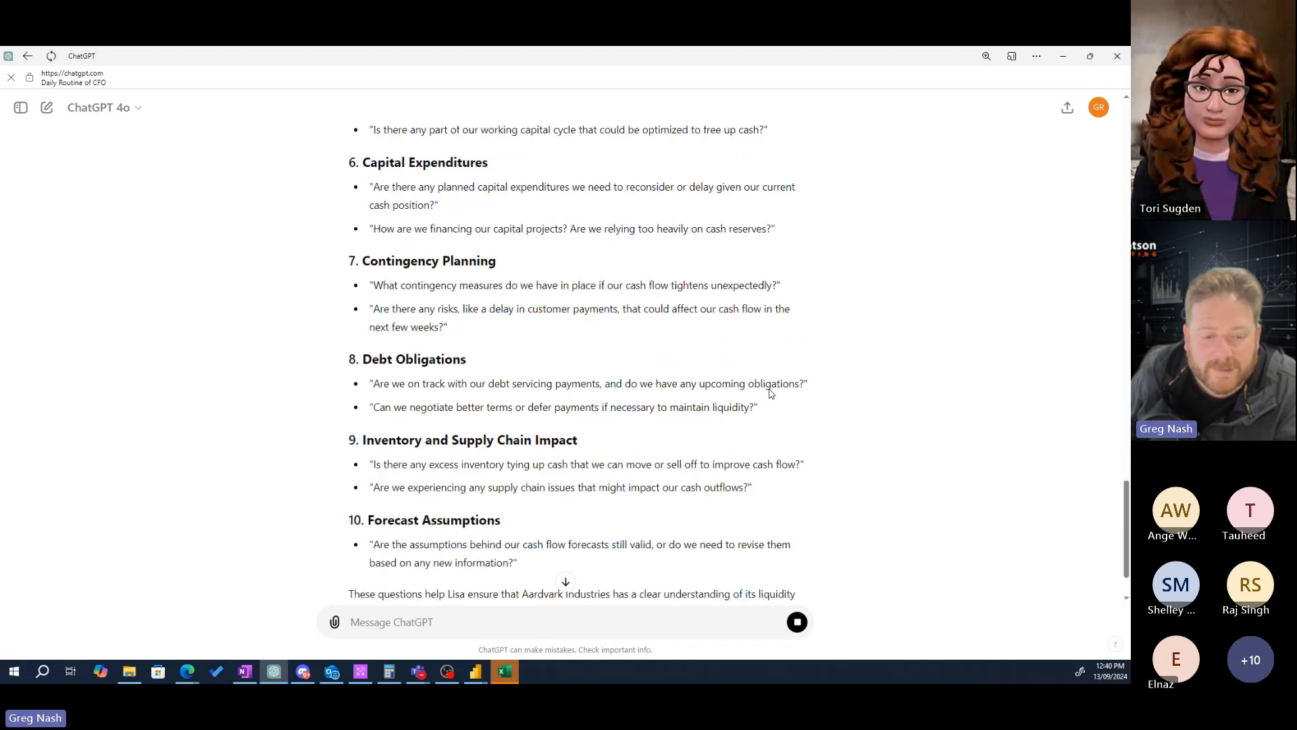
scroll(649, 388, up, 5)
scroll(642, 385, up, 2)
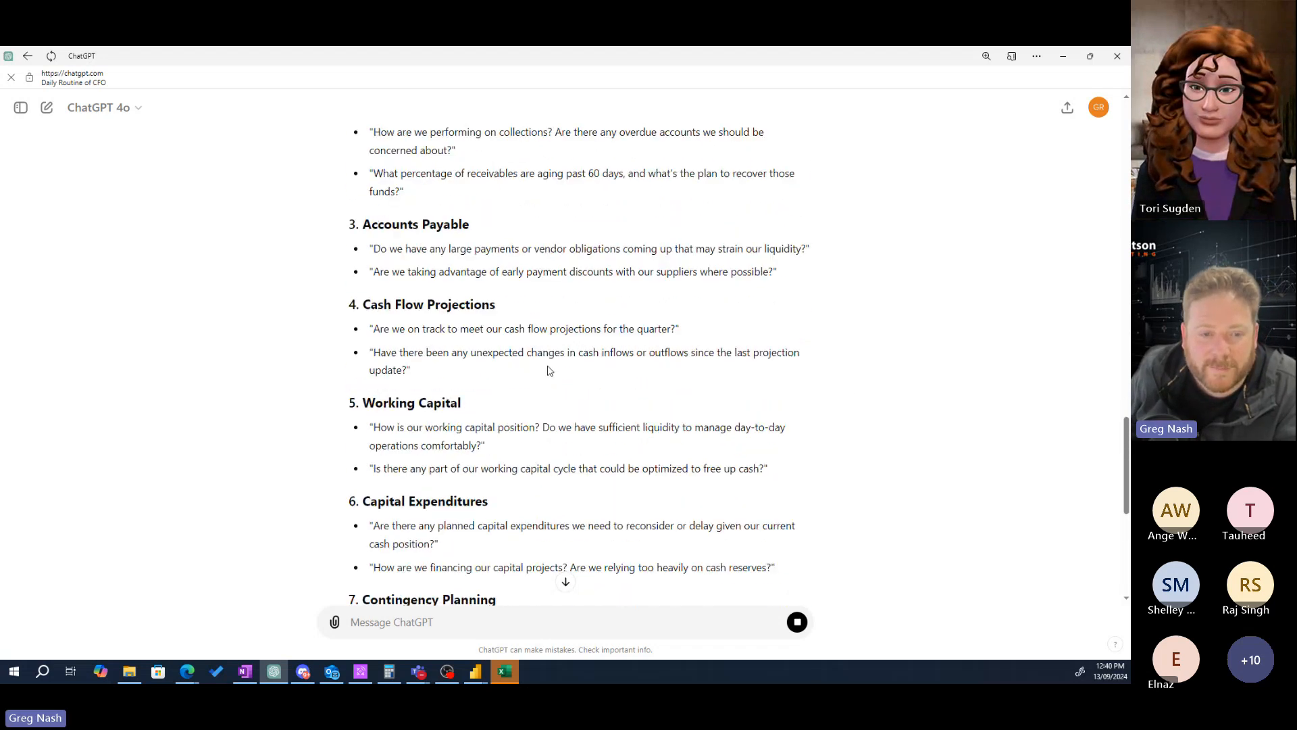
scroll(562, 399, down, 2)
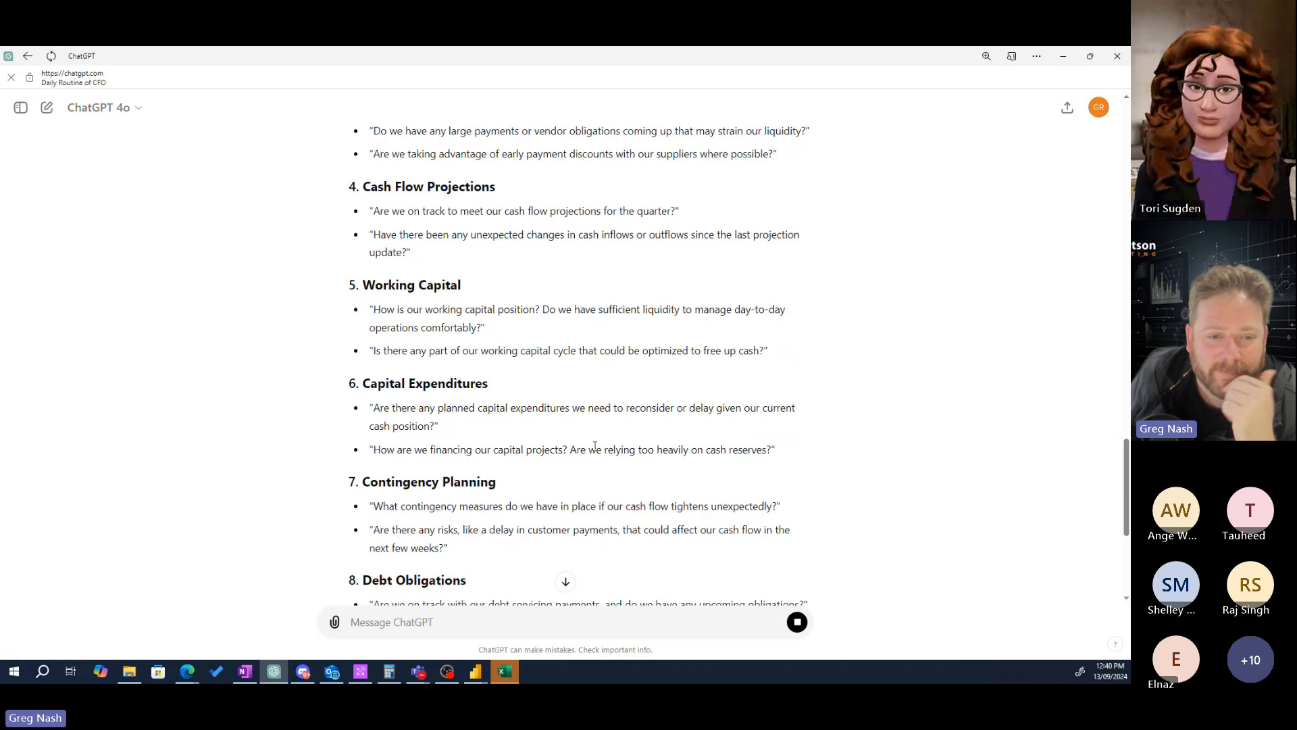
drag(431, 310, 679, 355)
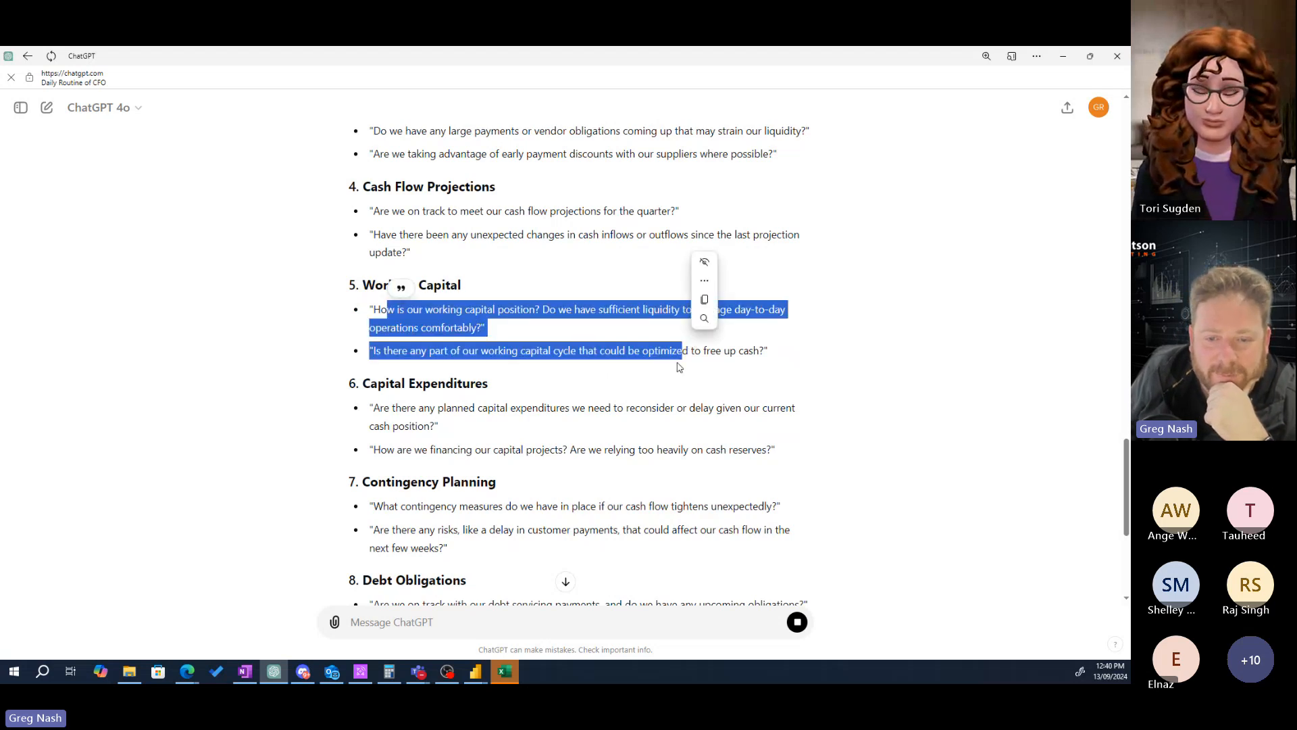
click(428, 407)
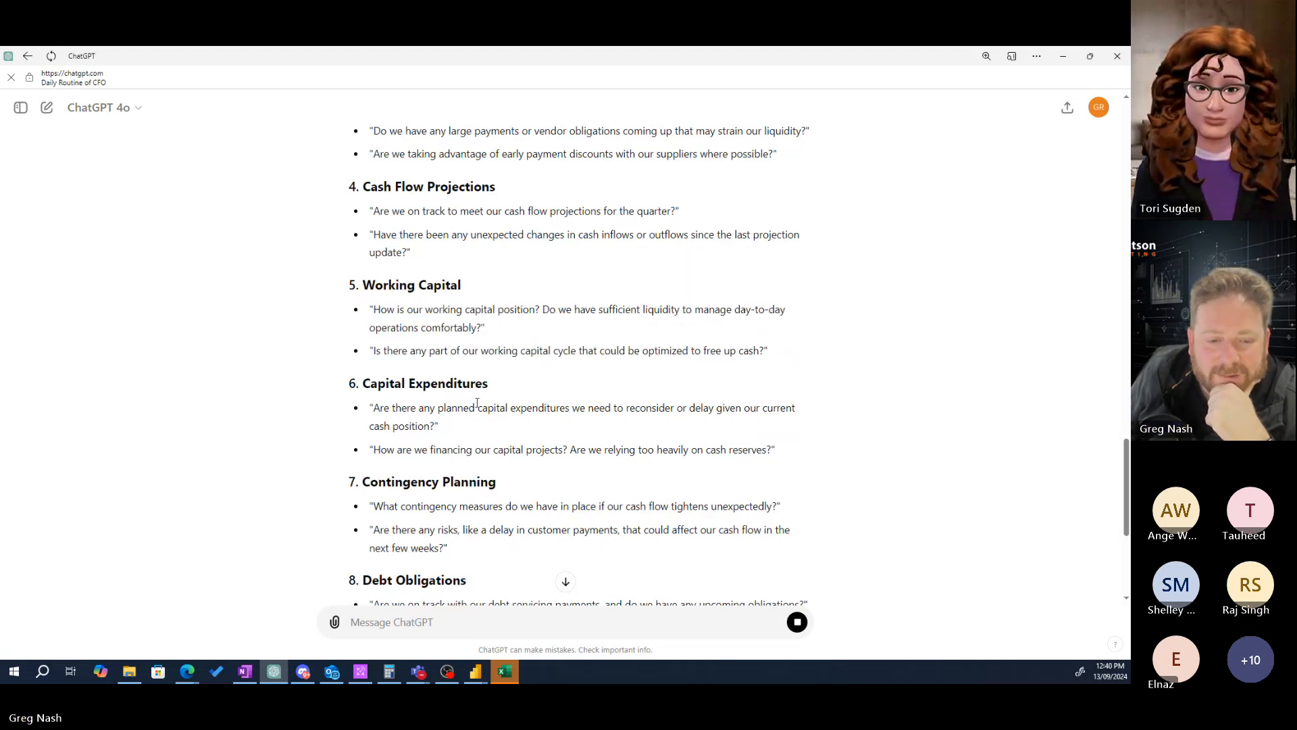
- Examine the Capital Expenditures section, highlighting its questions on planned expenditures and the financing of capital projects
scroll(645, 427, down, 2)
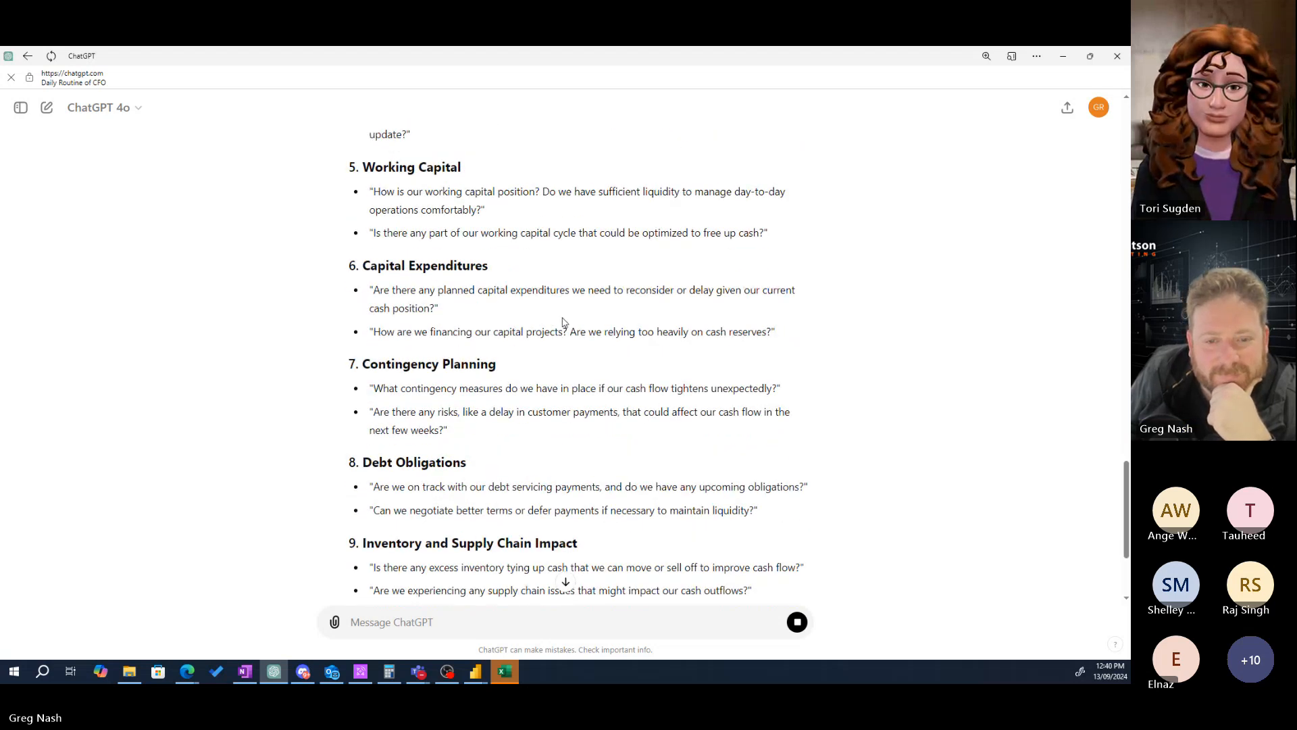
drag(570, 331, 789, 370)
click(375, 290)
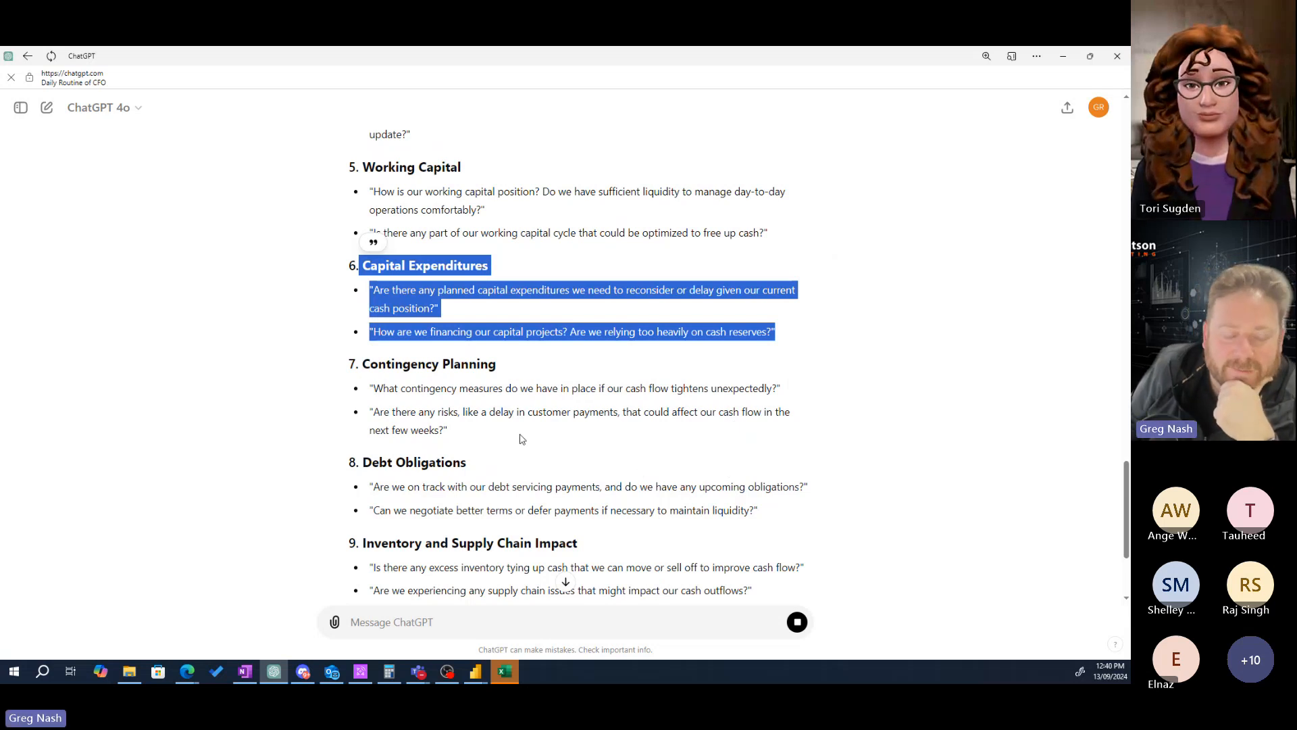
click(449, 310)
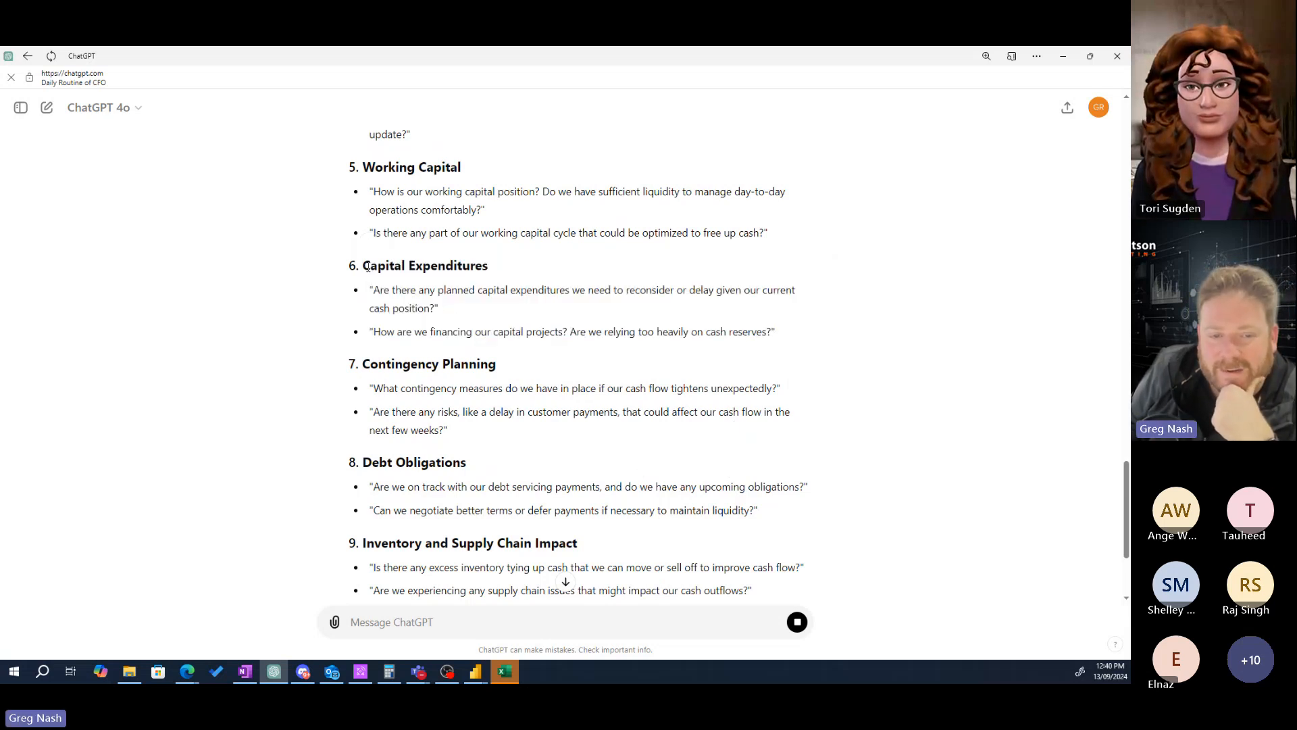
drag(366, 267, 810, 327)
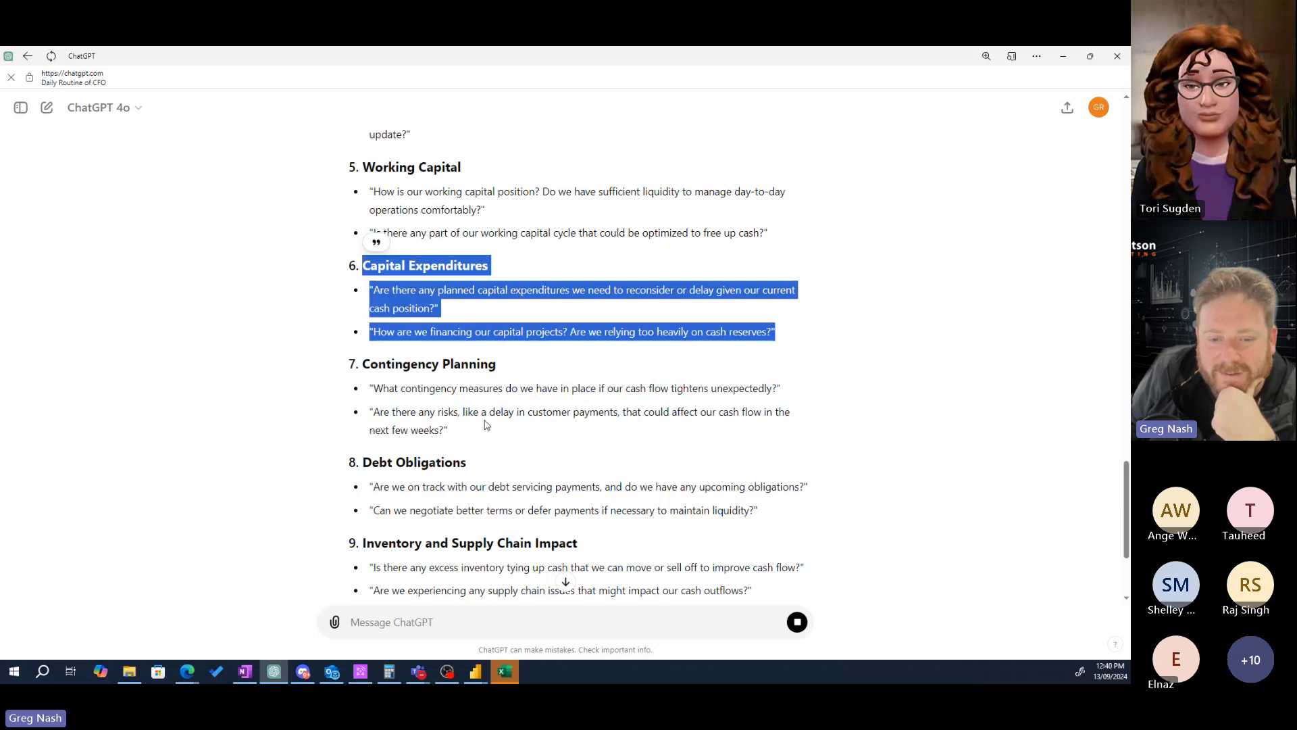
click(396, 378)
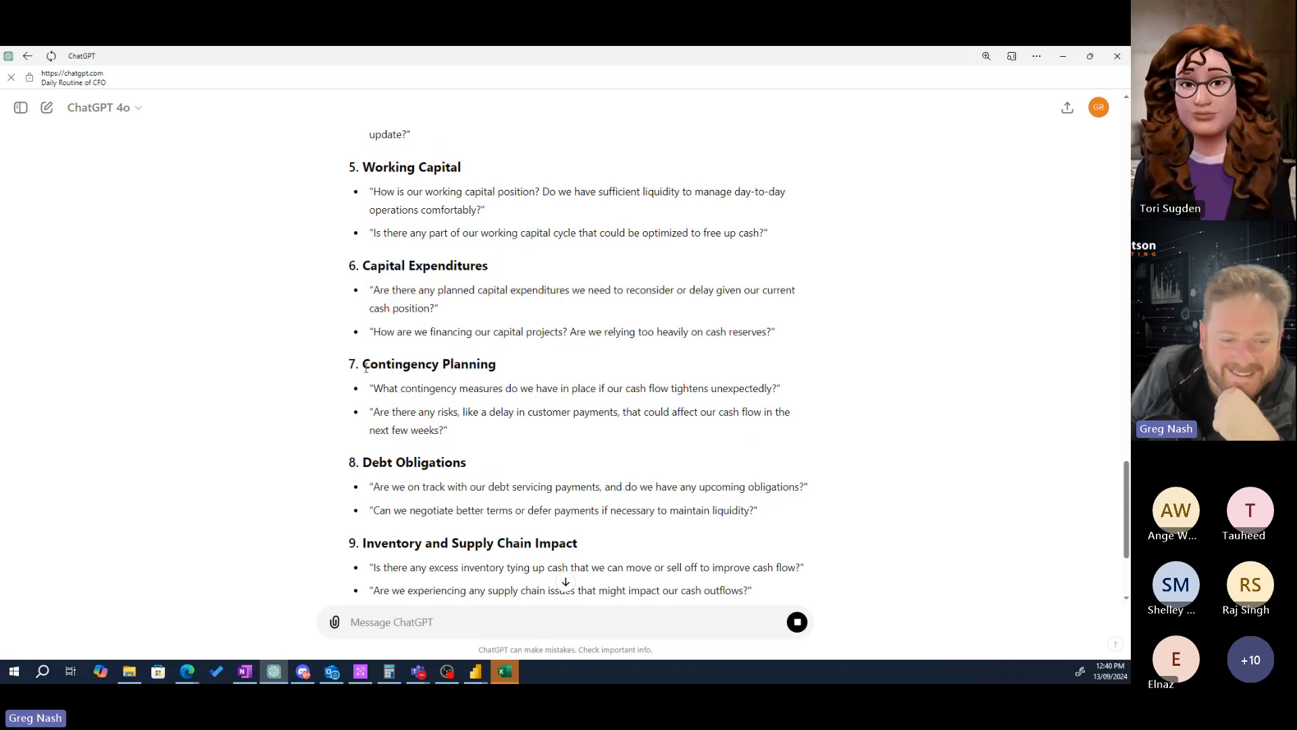
- Examine the Contingency Planning section, highlighting the question about measures for tightening cash flow and the whole section
drag(365, 365, 512, 431)
click(512, 433)
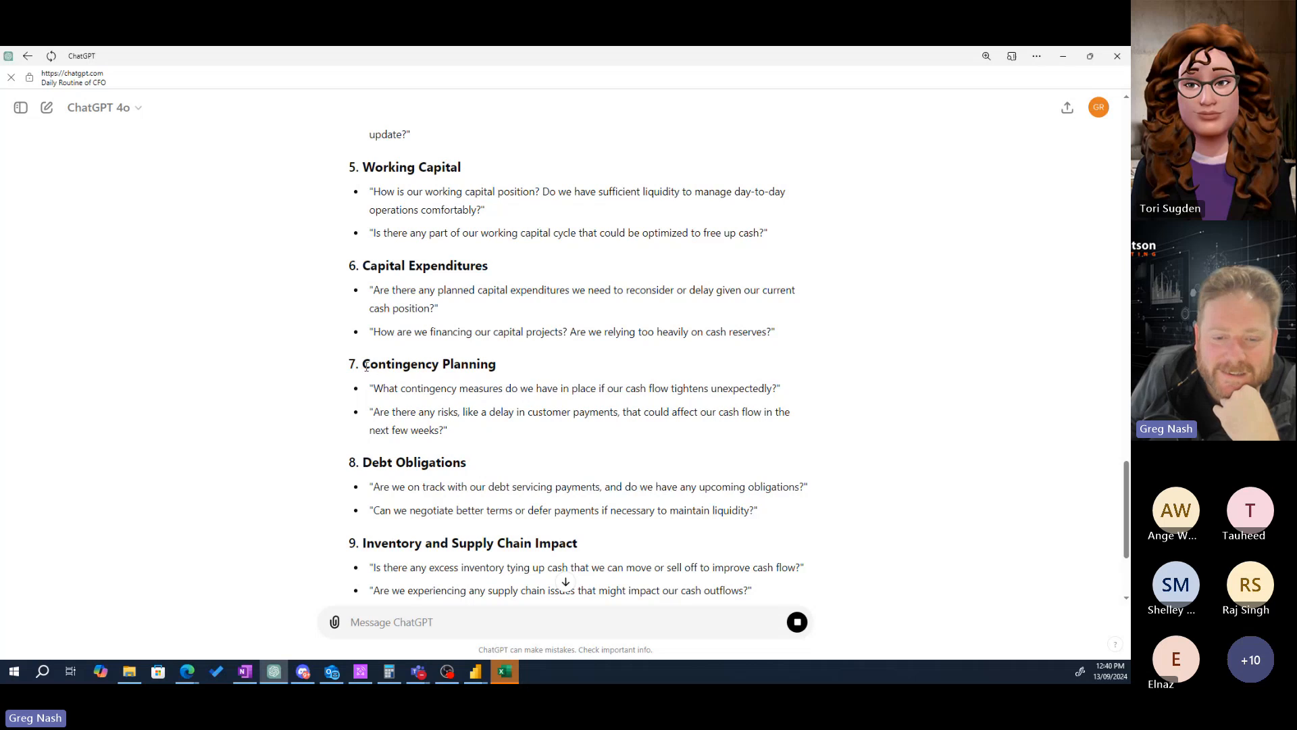
drag(383, 388, 774, 390)
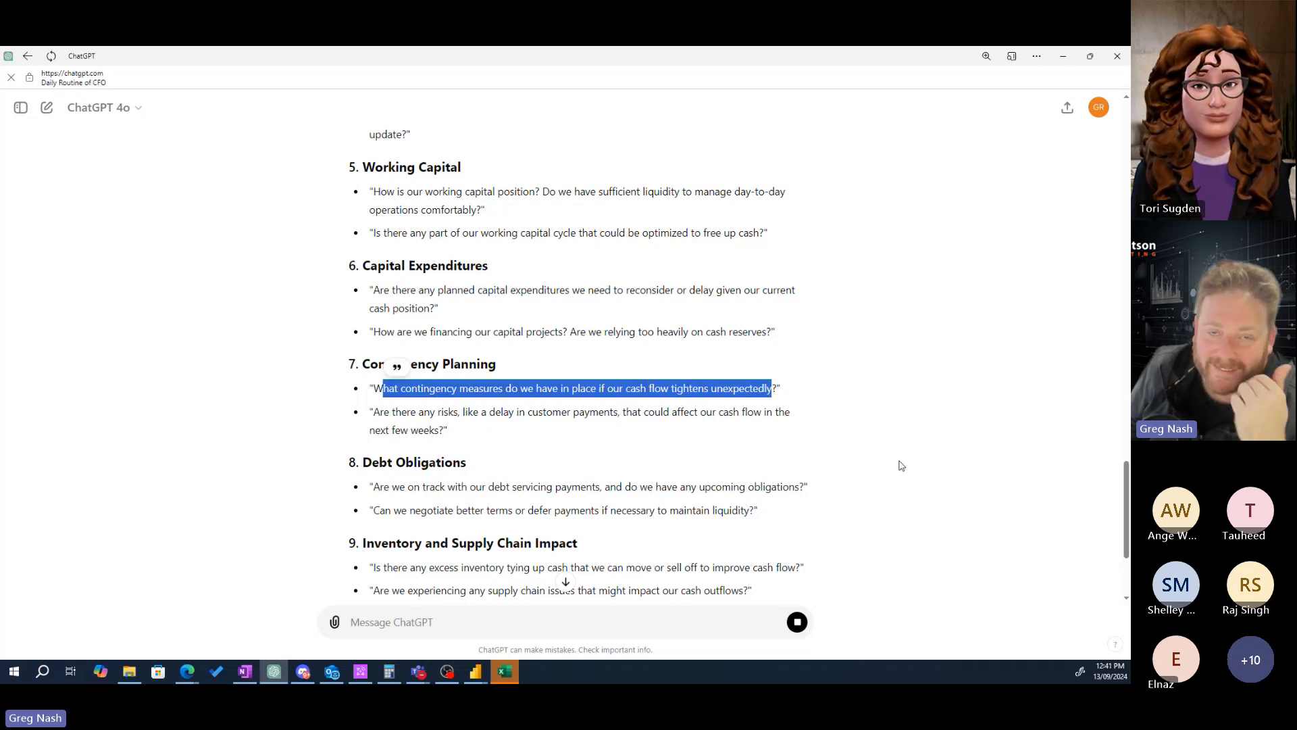
drag(482, 434, 348, 363)
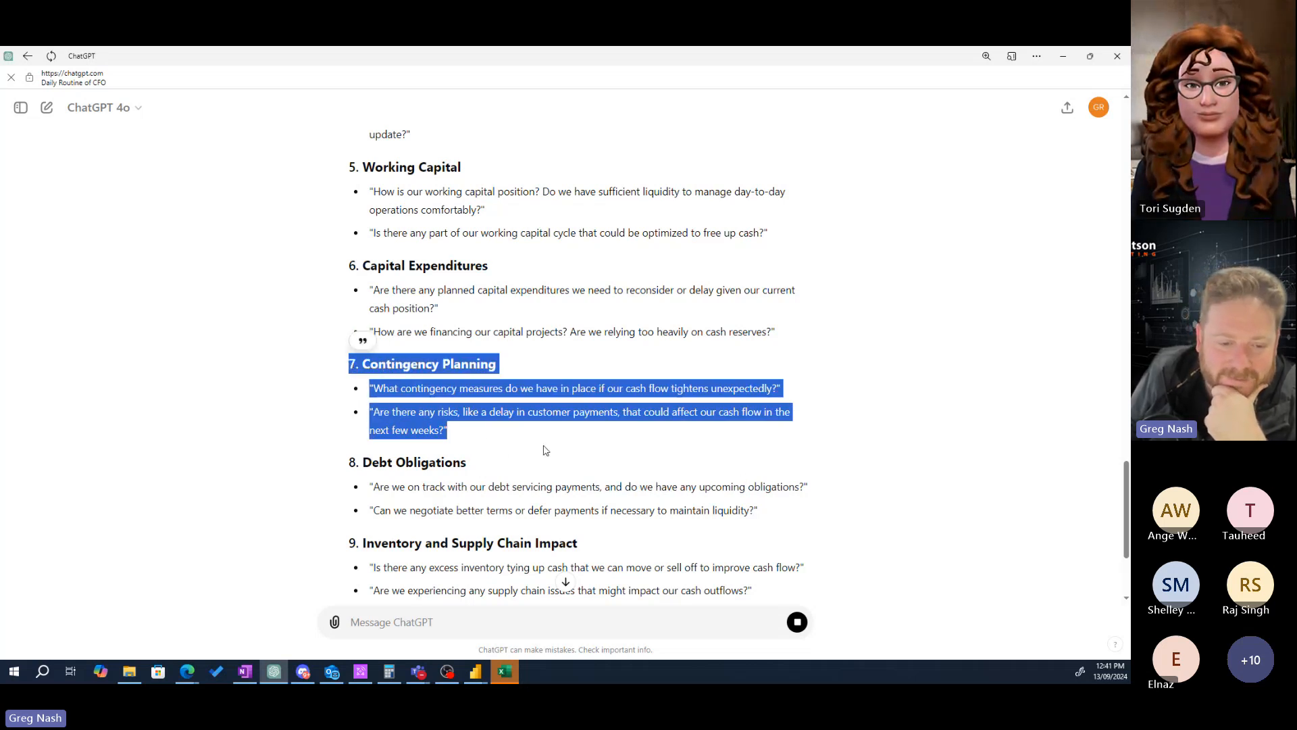
- Examine the Debt Obligations section, highlighting its questions on debt servicing payments and on negotiating better terms
scroll(546, 450, down, 1)
drag(363, 404, 776, 452)
click(689, 472)
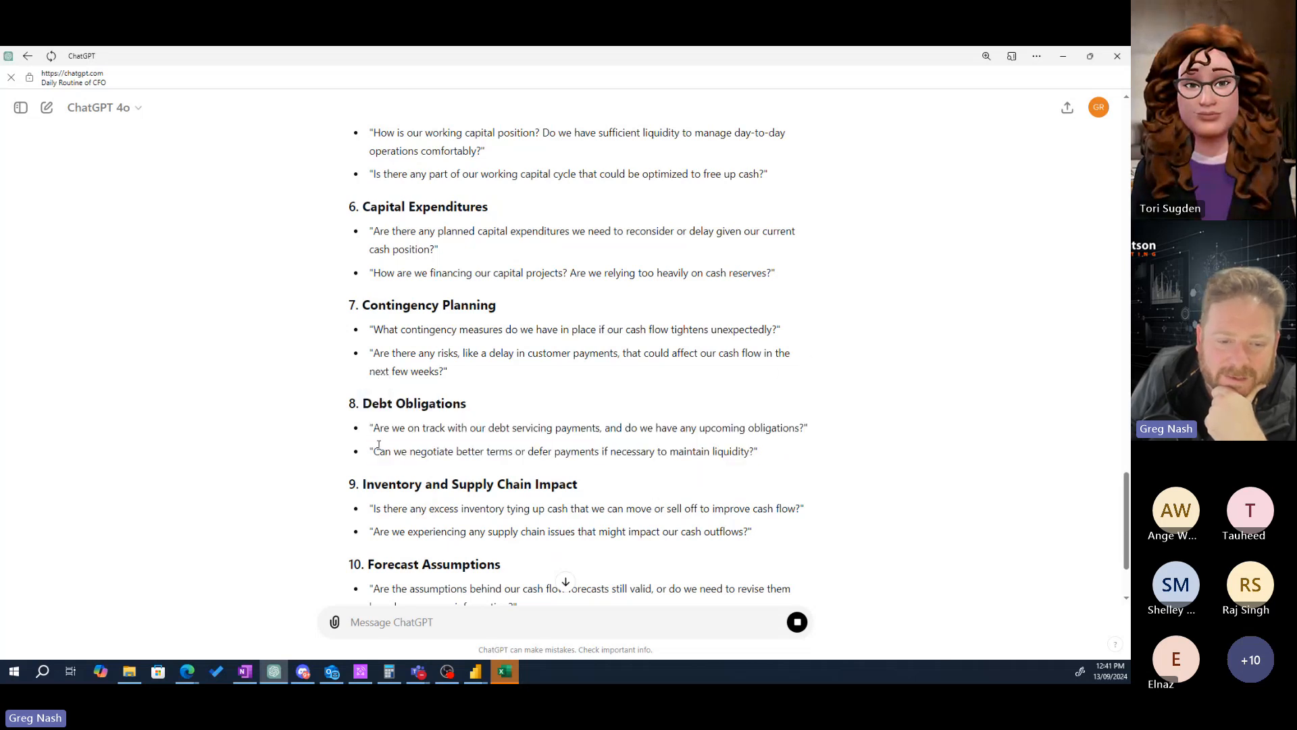
drag(364, 405, 814, 465)
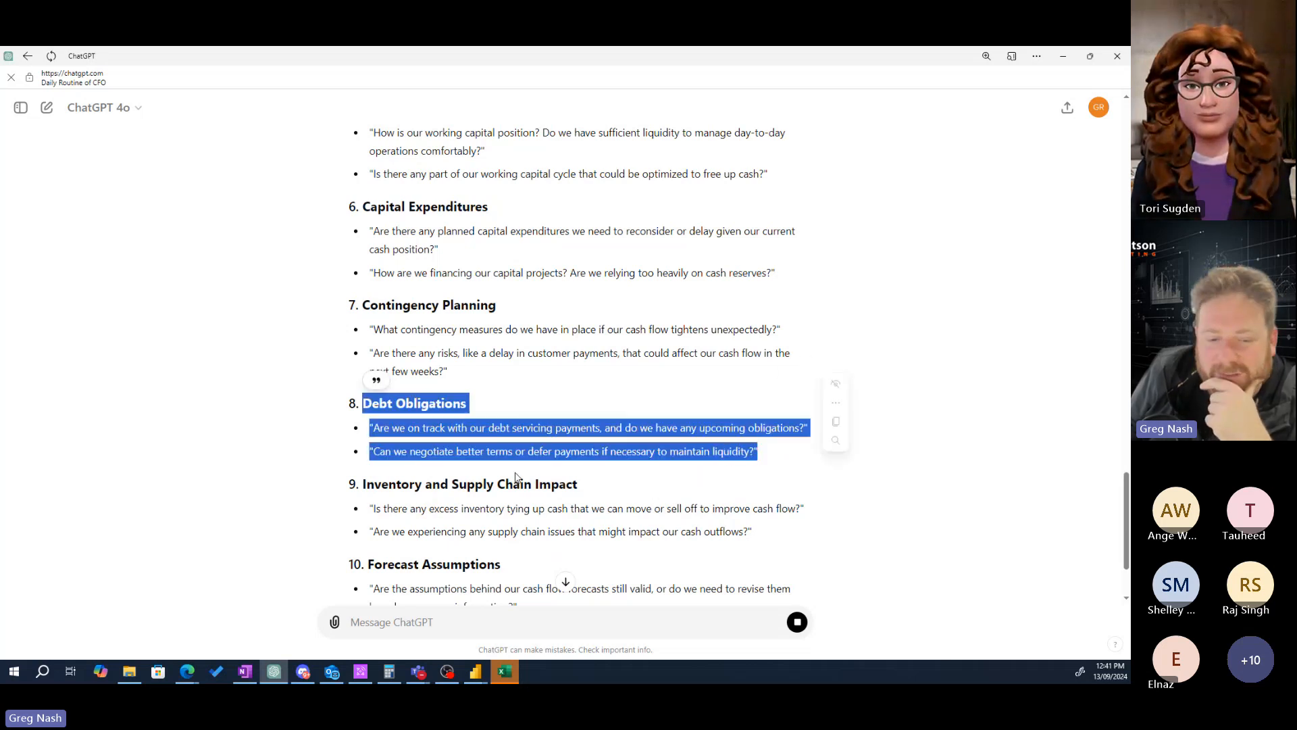
- Examine the Inventory and Supply Chain Impact section, highlighting its heading and the question about excess inventory tying up cash
scroll(515, 476, down, 2)
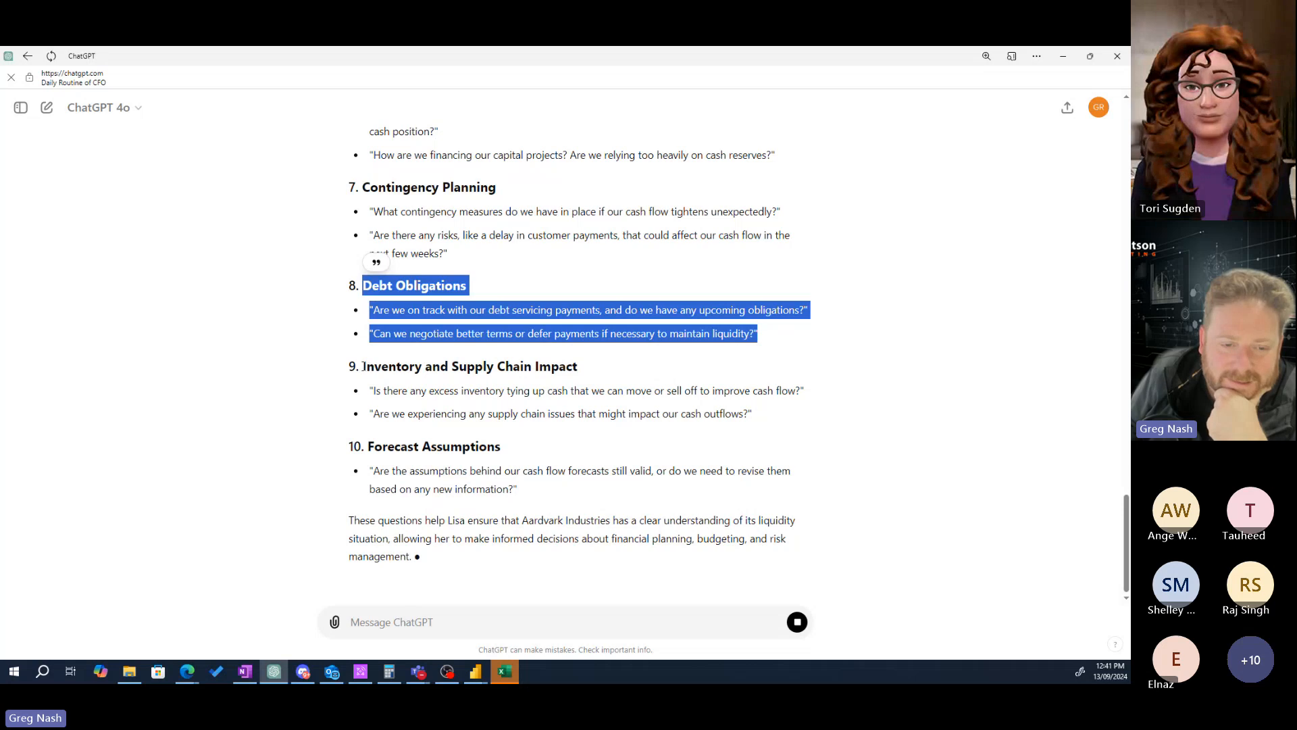
drag(364, 366, 614, 394)
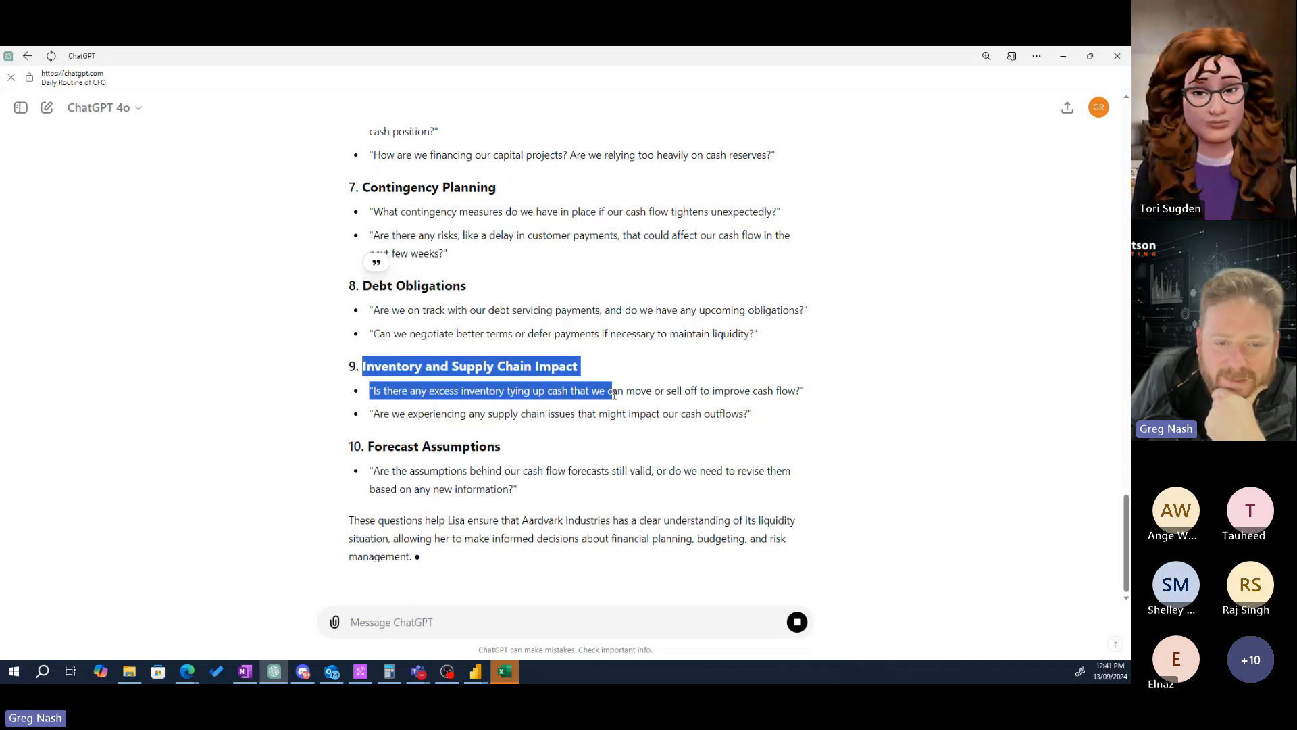
click(536, 408)
drag(360, 370, 579, 373)
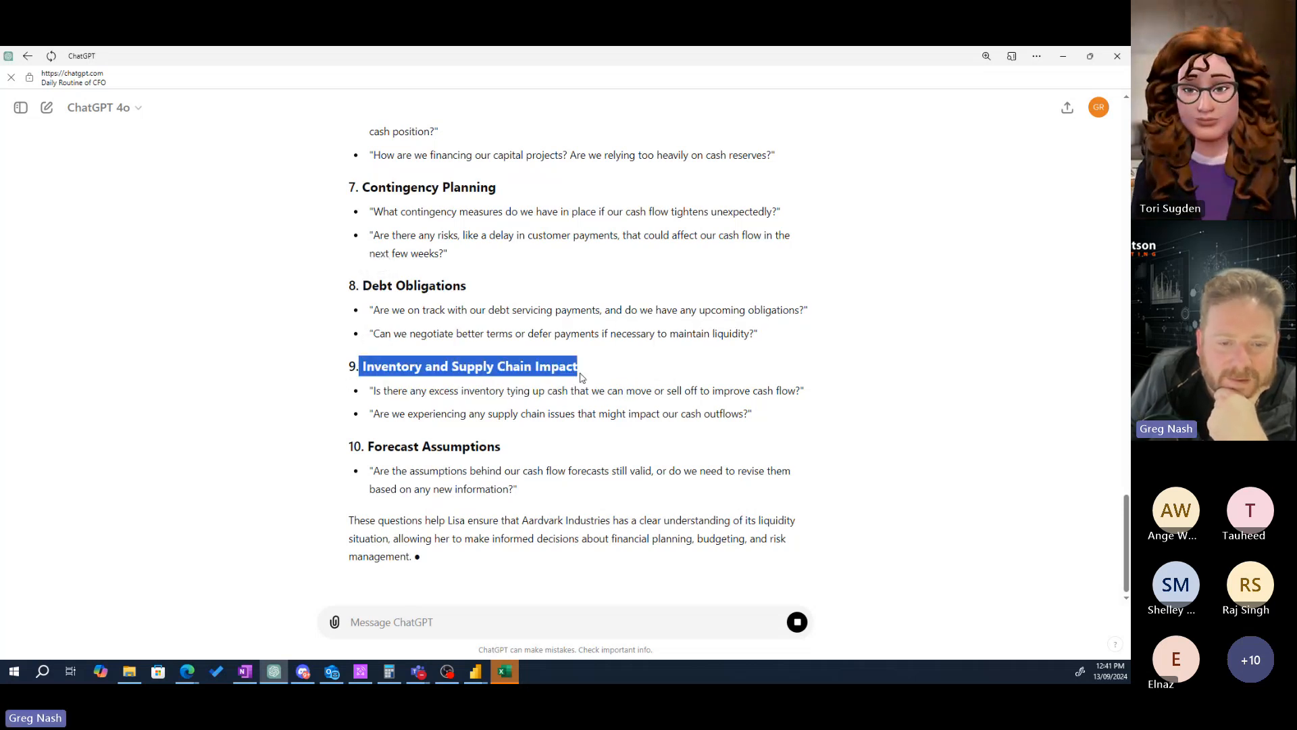
click(530, 408)
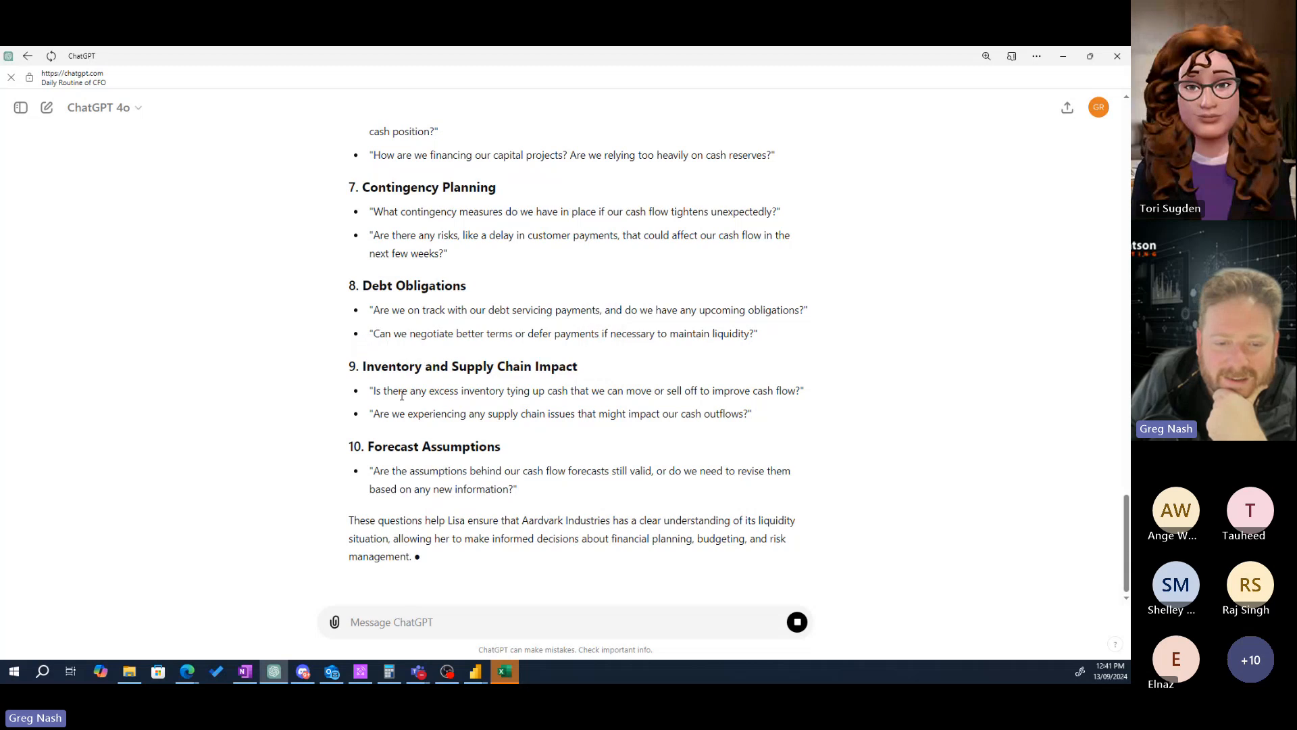
drag(402, 390, 712, 396)
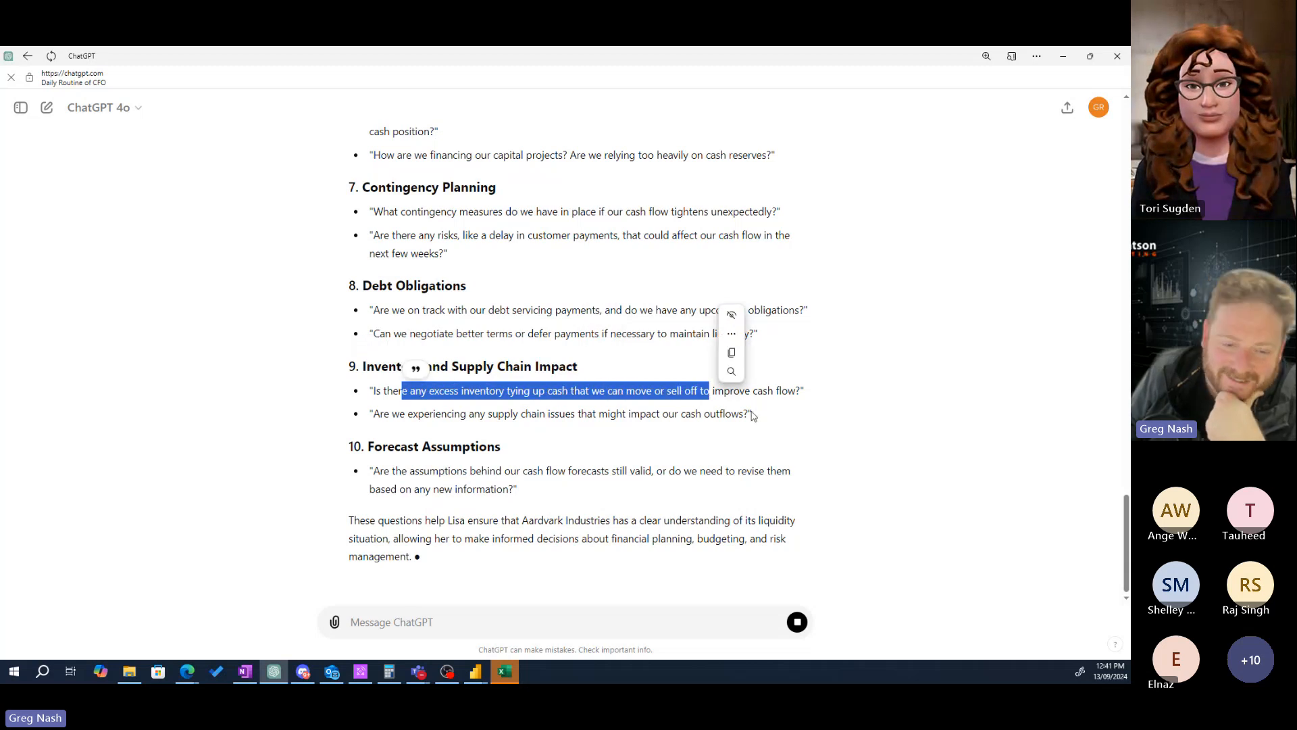
click(674, 436)
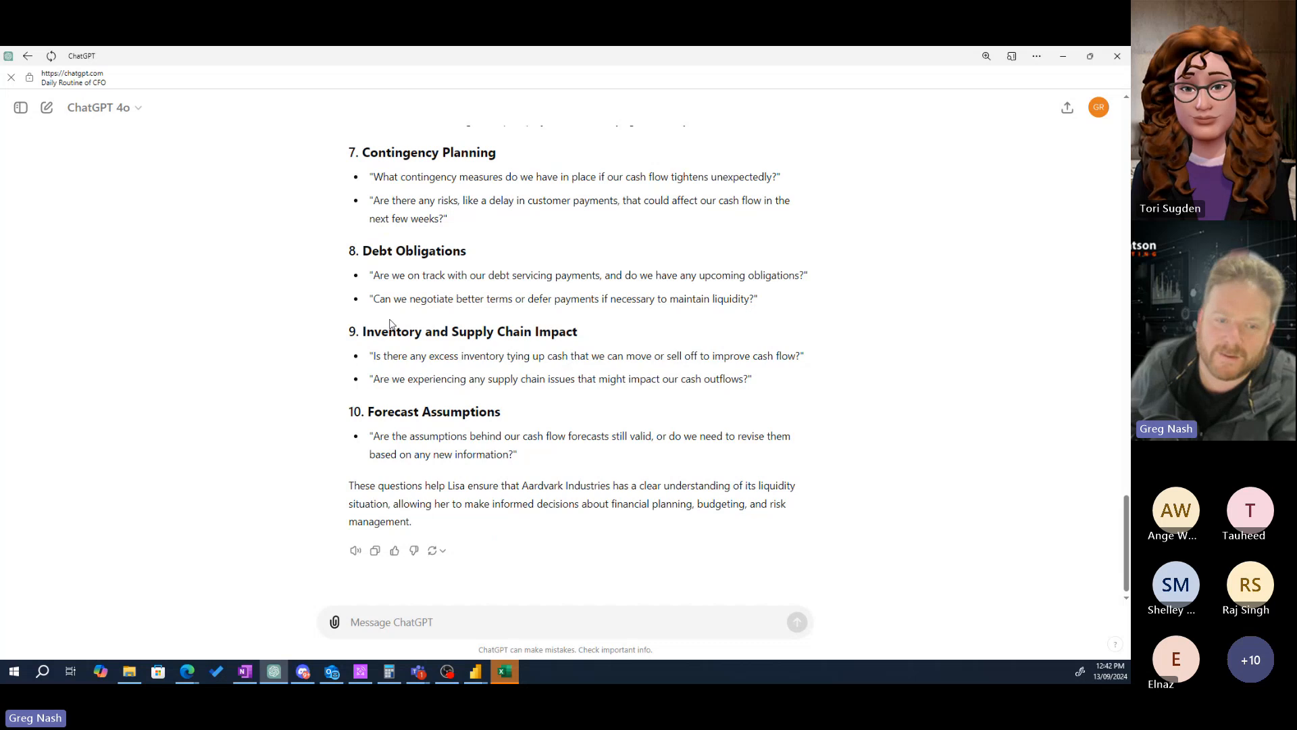
drag(363, 331, 569, 378)
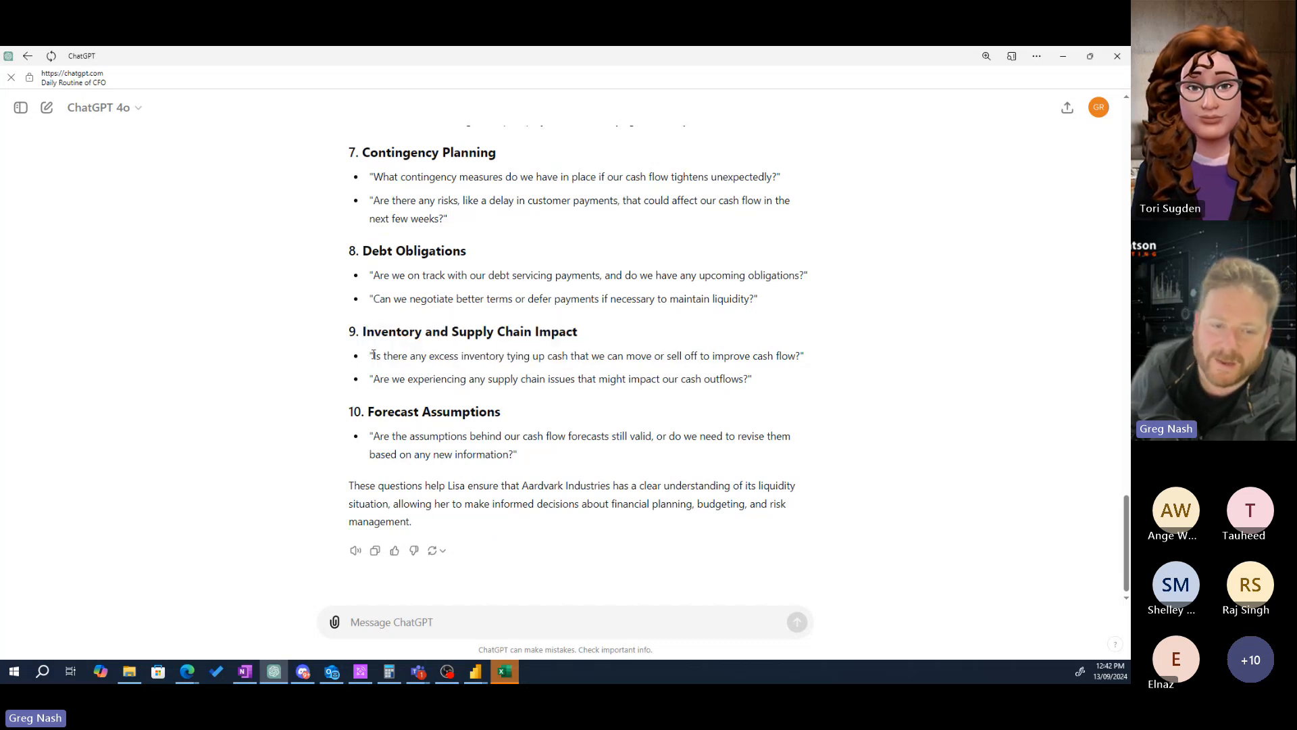
drag(373, 356, 805, 357)
click(737, 369)
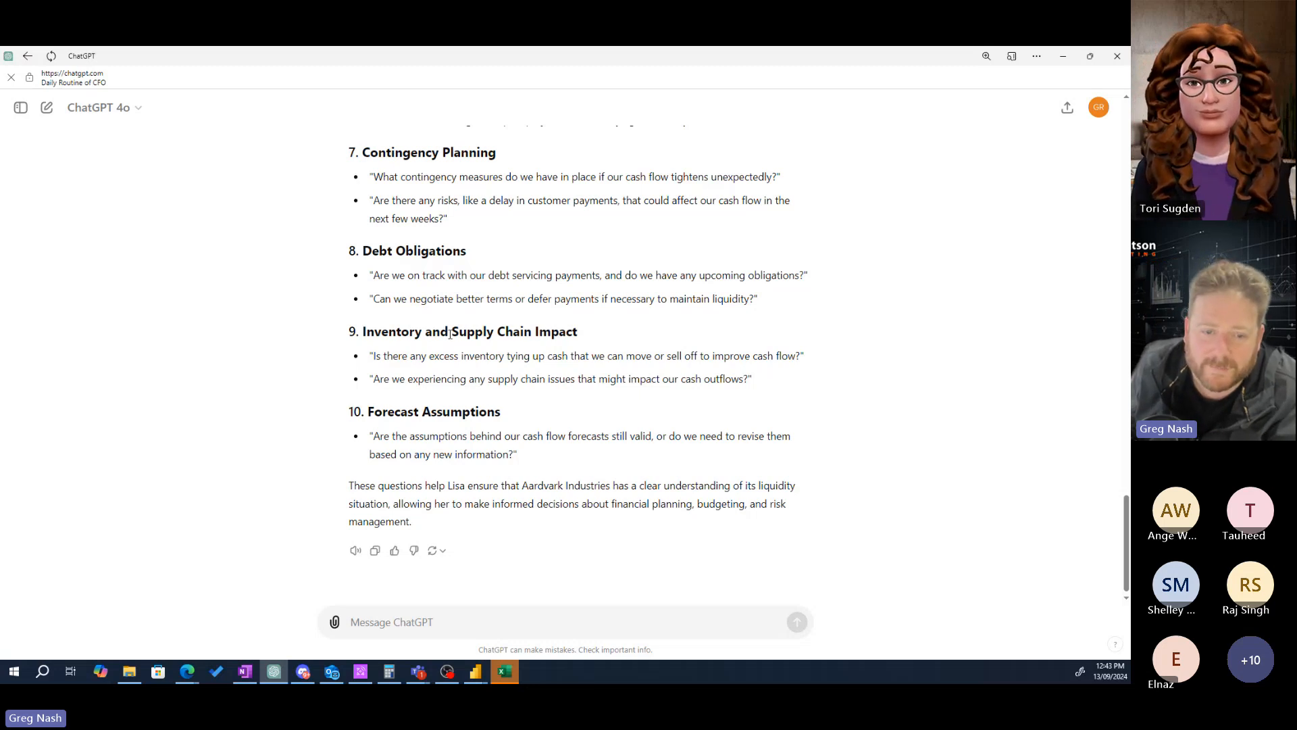
- Highlight the words "Supply Chain" in the ninth heading and the question about supply chain issues affecting cash outflows
drag(375, 331, 533, 331)
click(533, 331)
drag(452, 331, 531, 331)
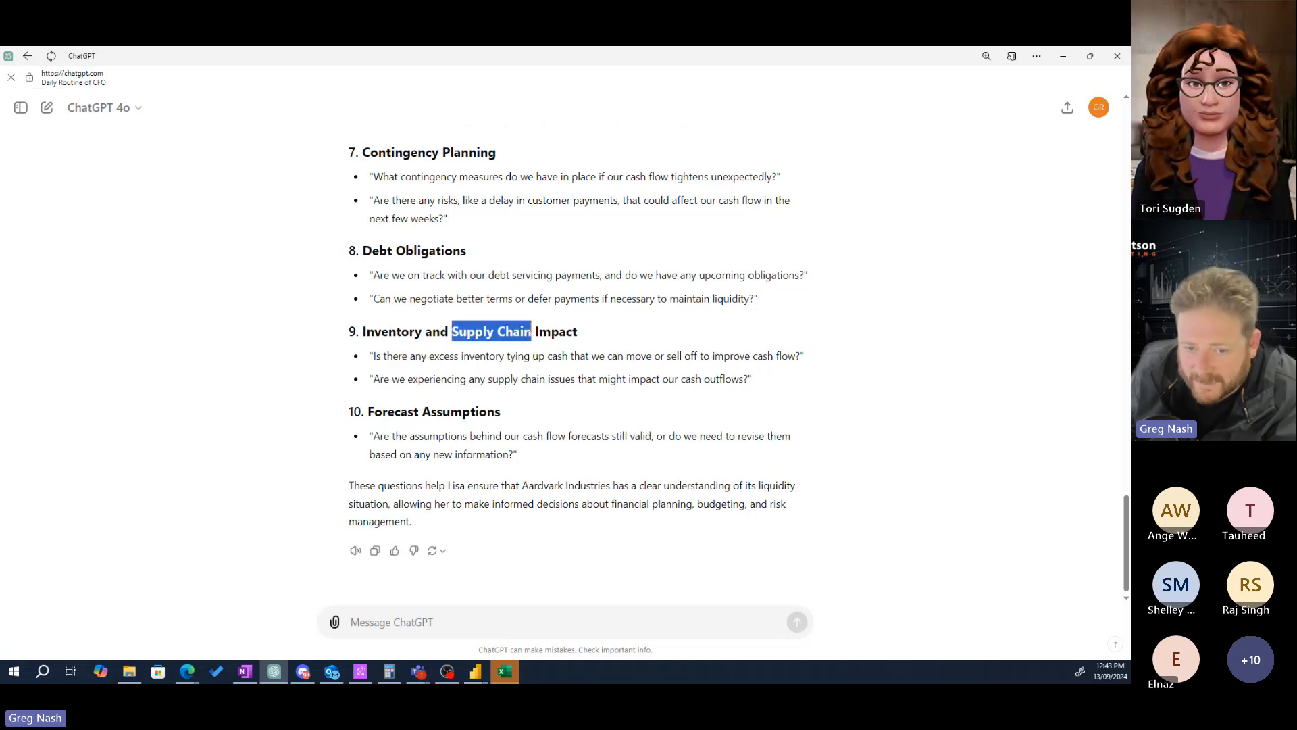
click(452, 331)
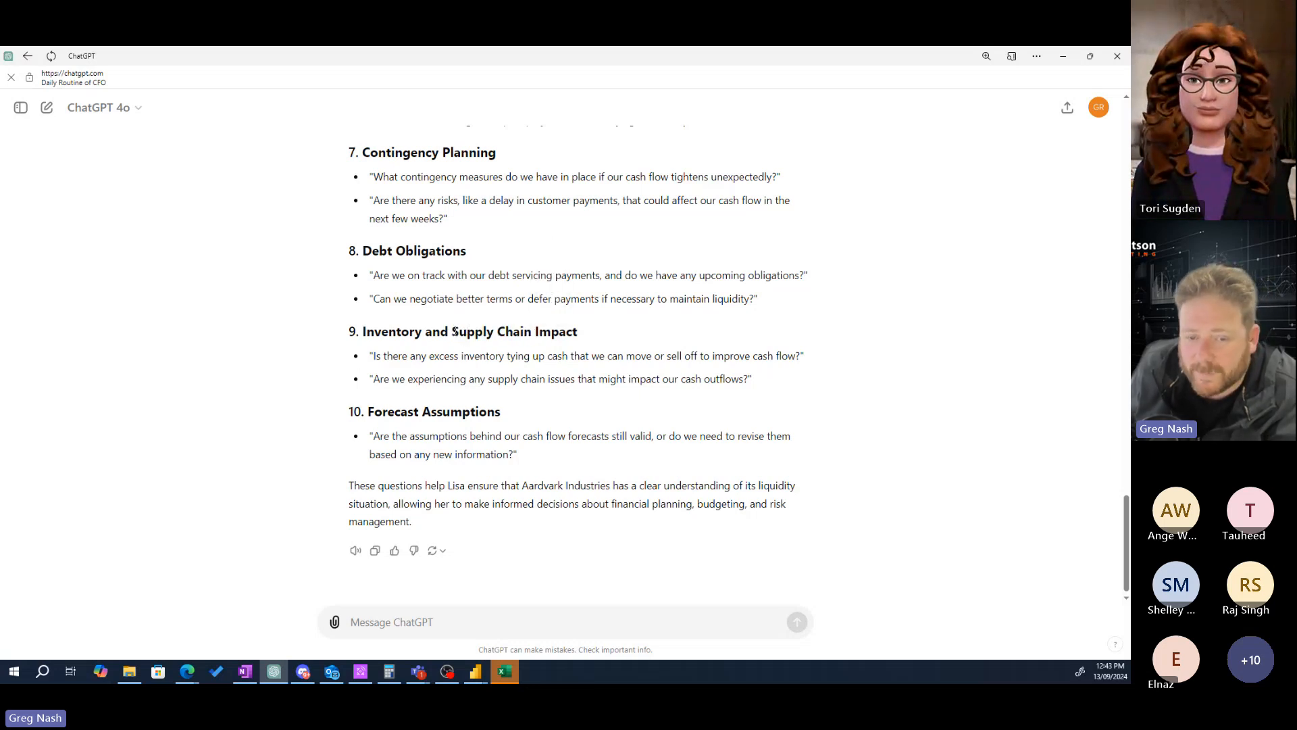
drag(452, 332, 531, 334)
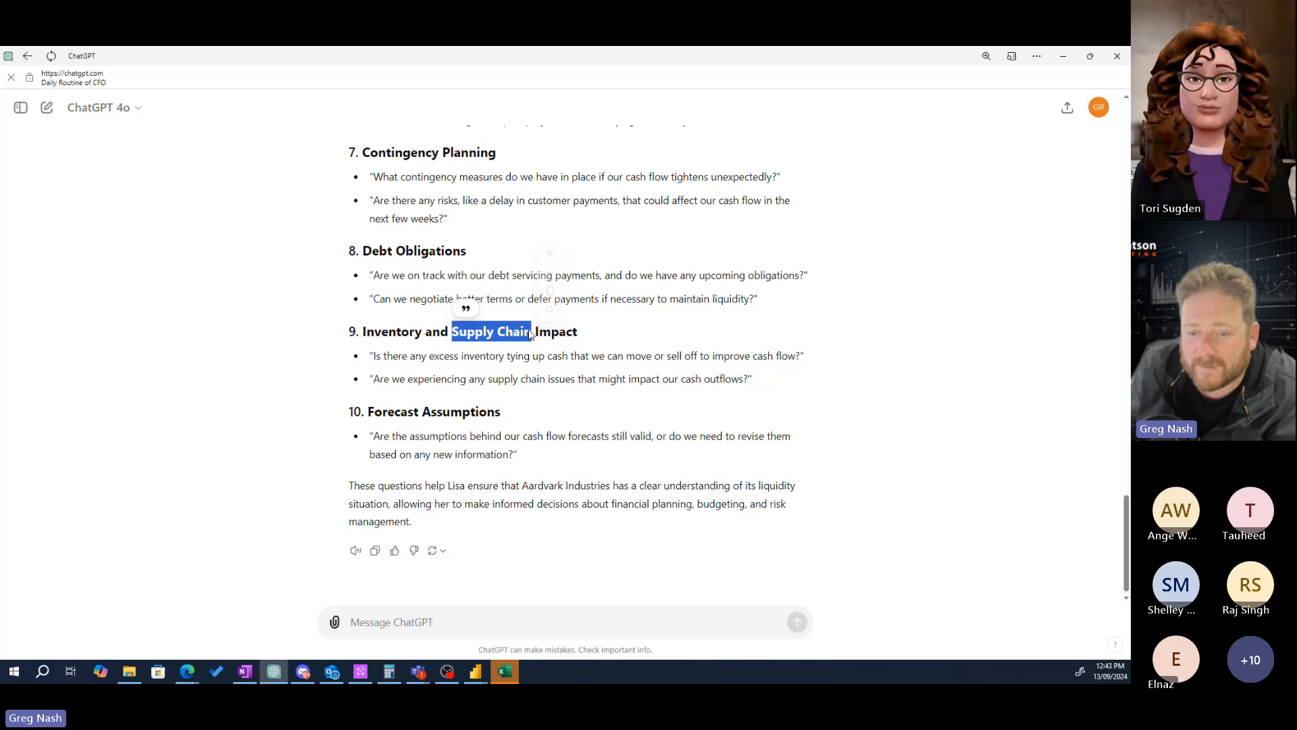
click(586, 377)
drag(374, 379, 763, 383)
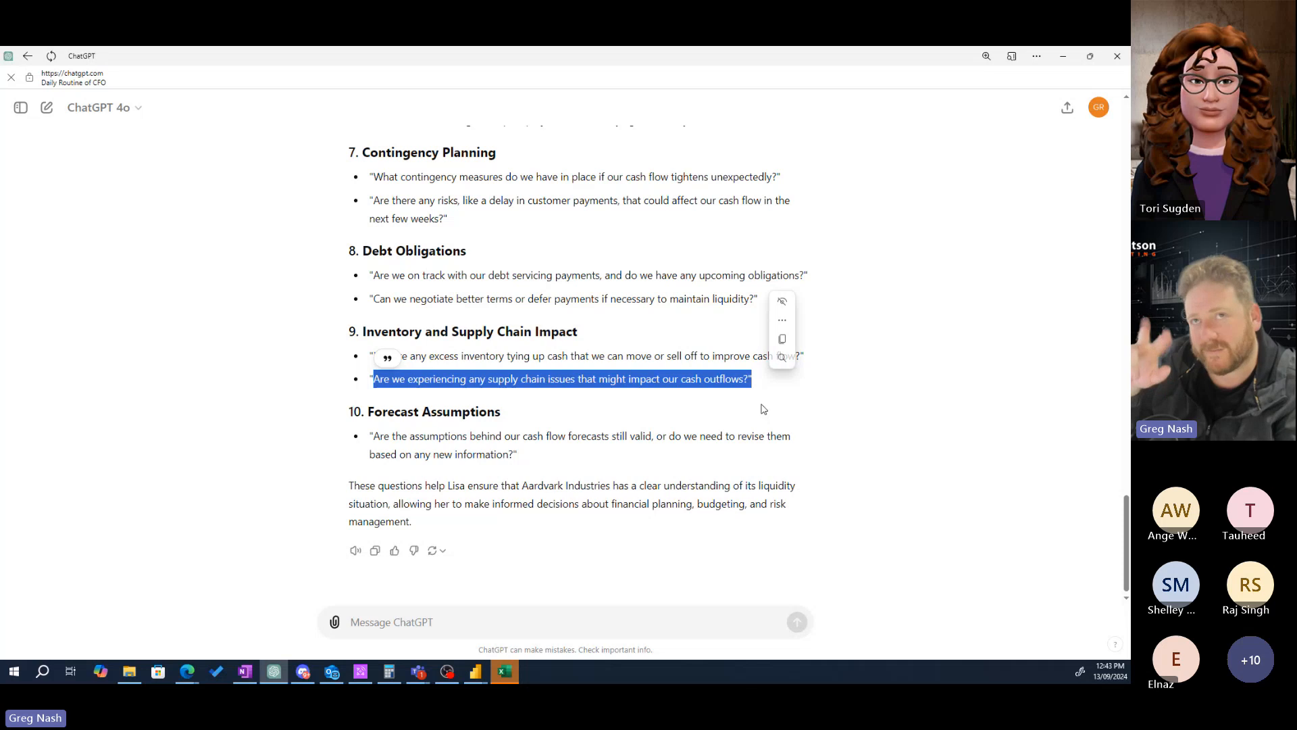
click(503, 348)
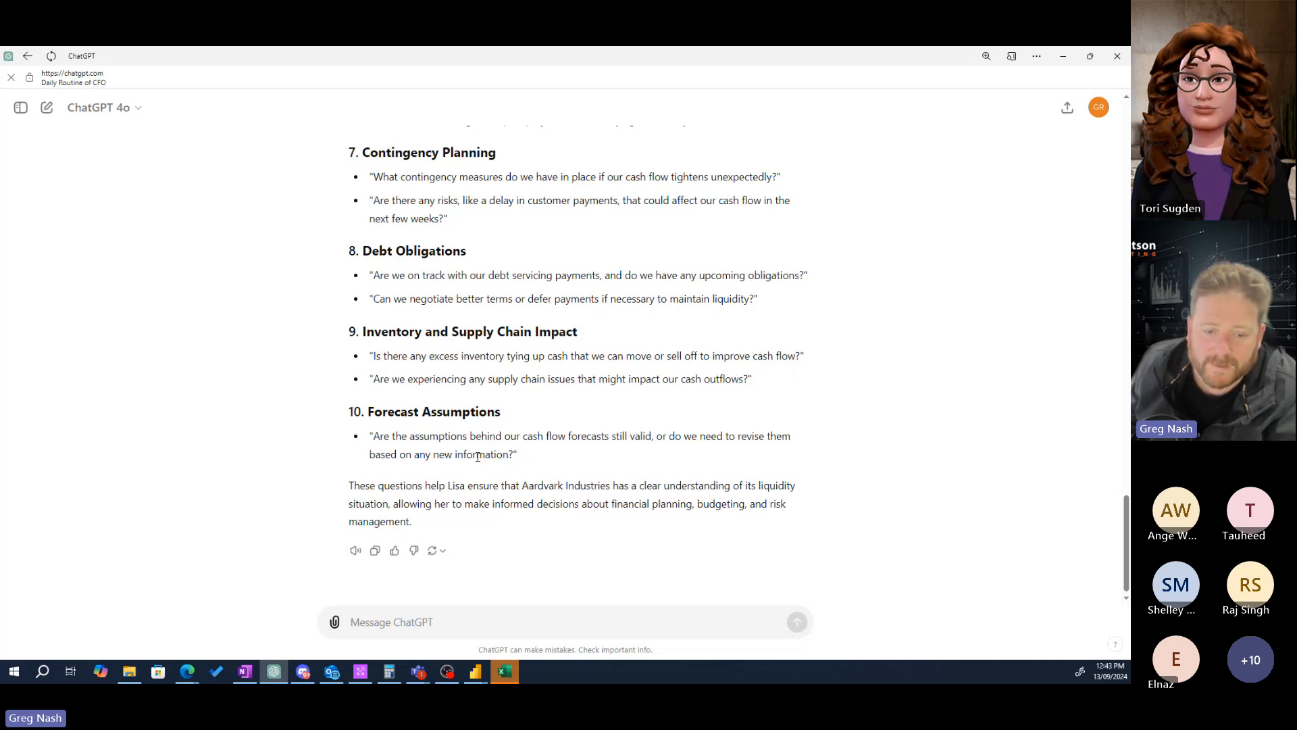
- Examine the Forecast Assumptions section, highlighting the question on whether the cash flow forecast assumptions are still valid
drag(374, 437, 796, 452)
scroll(777, 412, up, 2)
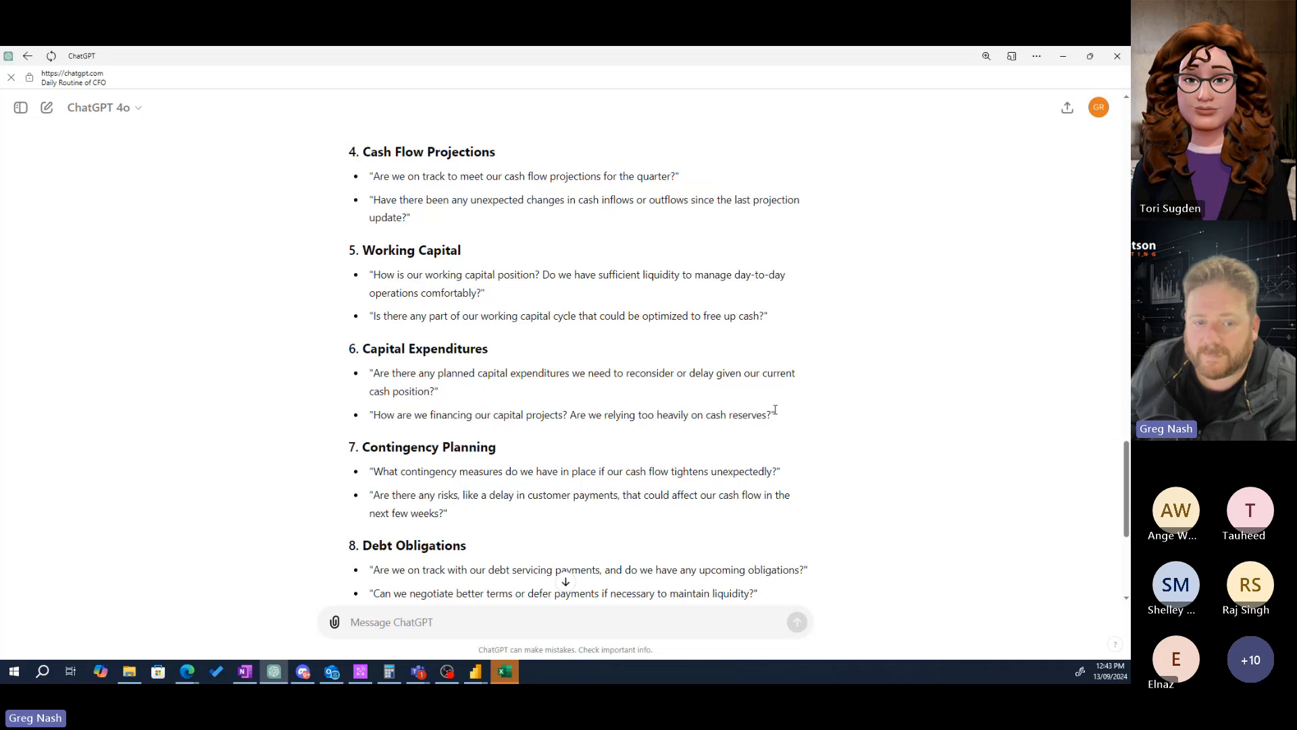
scroll(777, 412, down, 2)
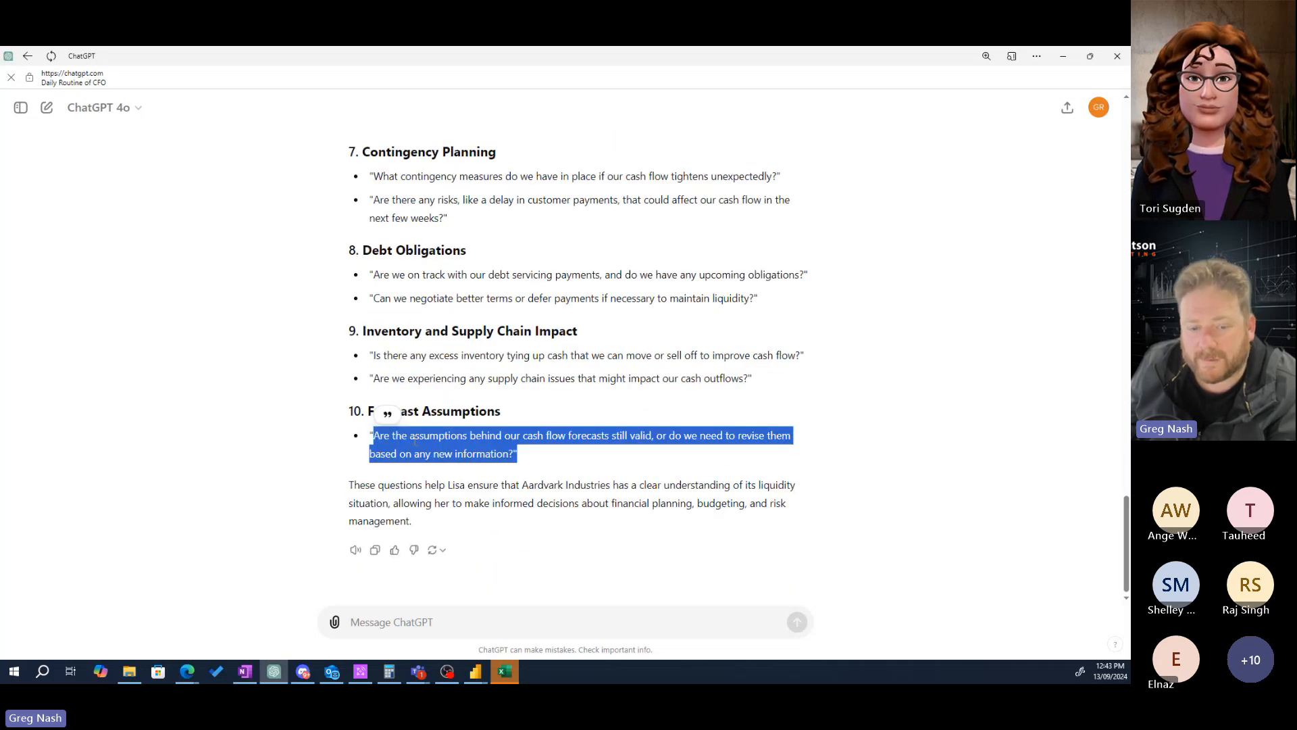
click(386, 446)
drag(371, 433, 623, 452)
click(629, 456)
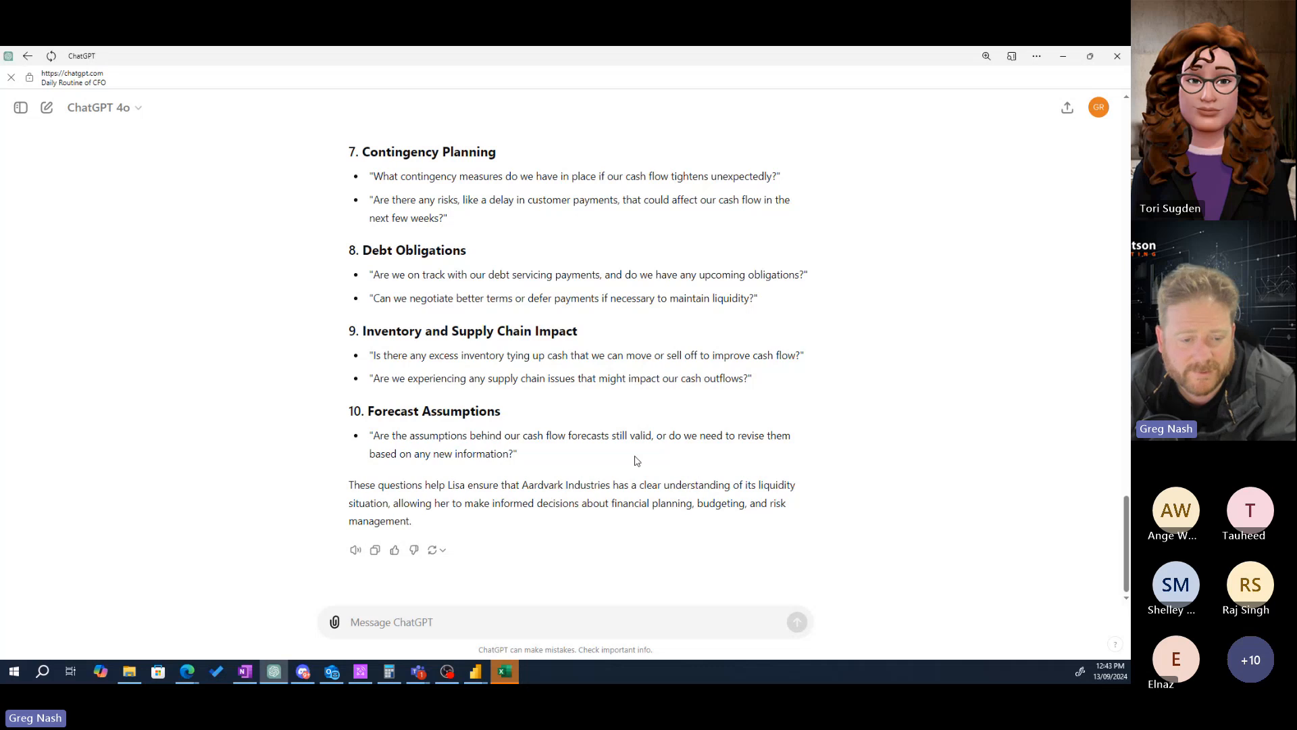
- Return to the middle categories and highlight the whole Capital Expenditures section with both of its questions
scroll(621, 460, up, 1)
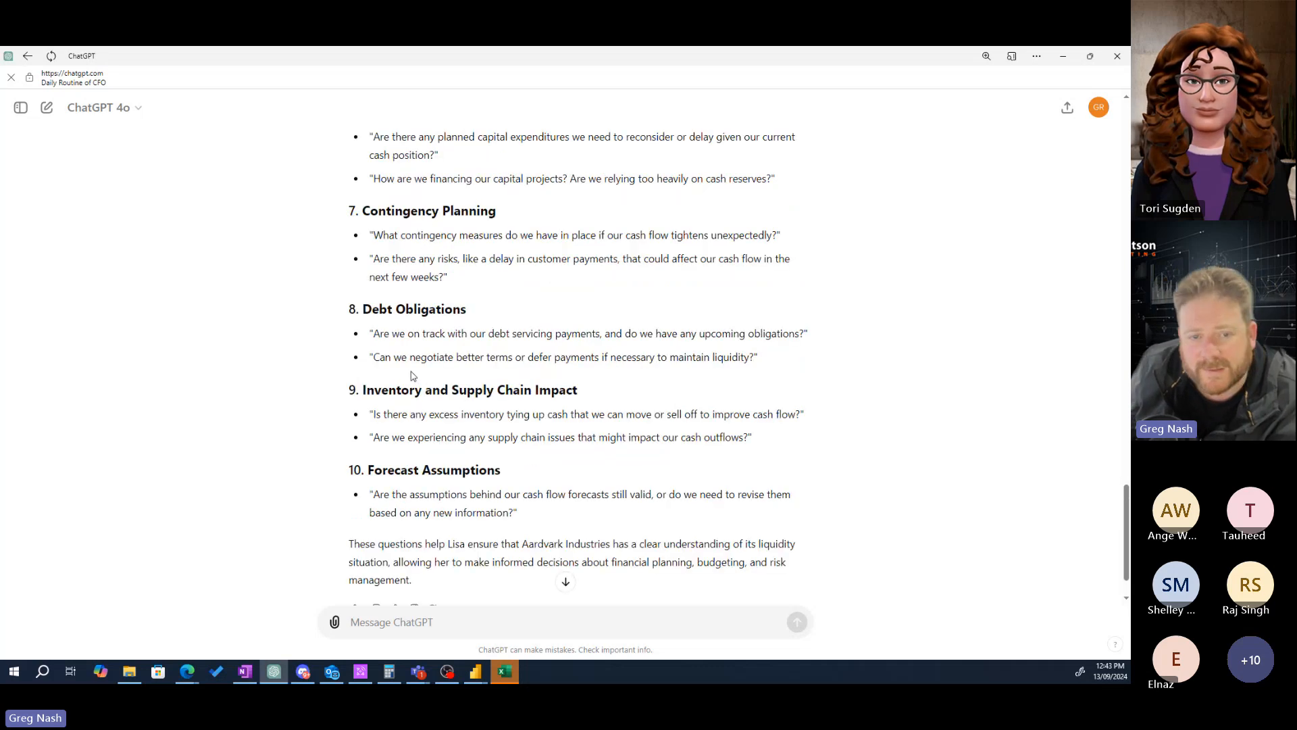
scroll(433, 385, up, 2)
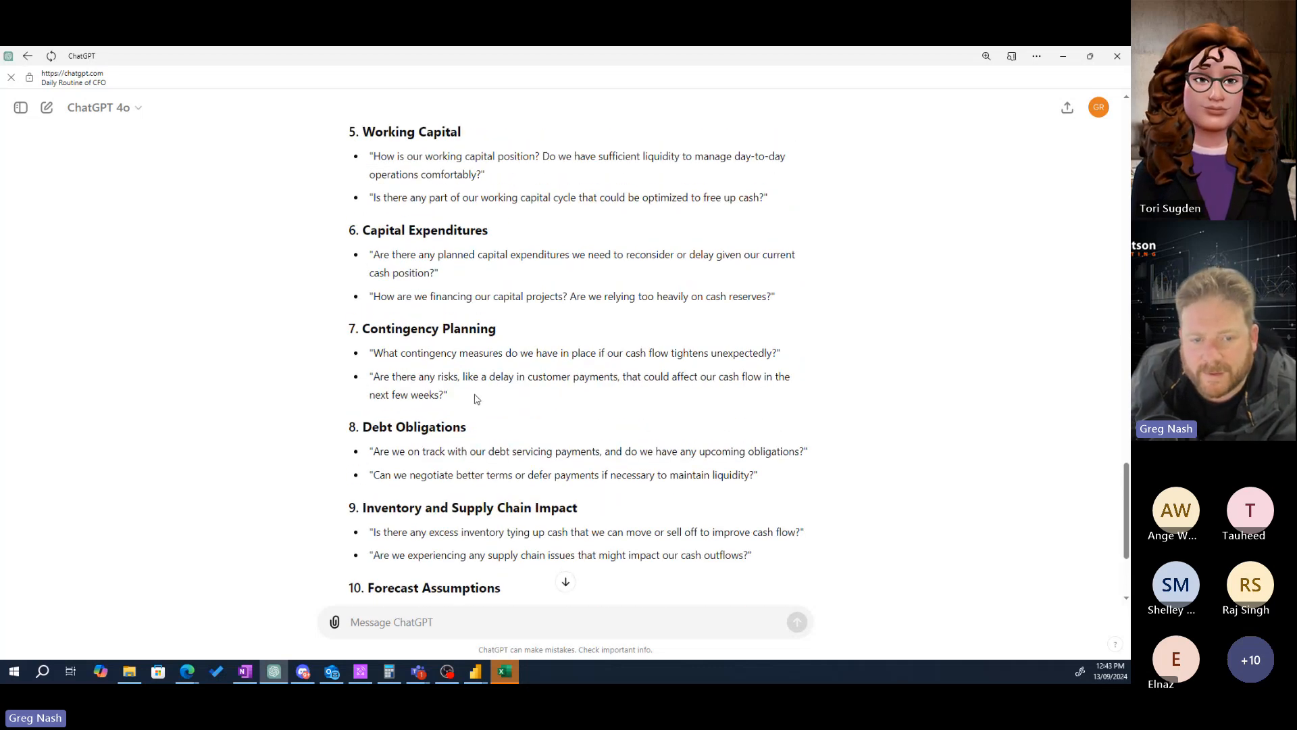
drag(474, 398, 370, 176)
click(360, 256)
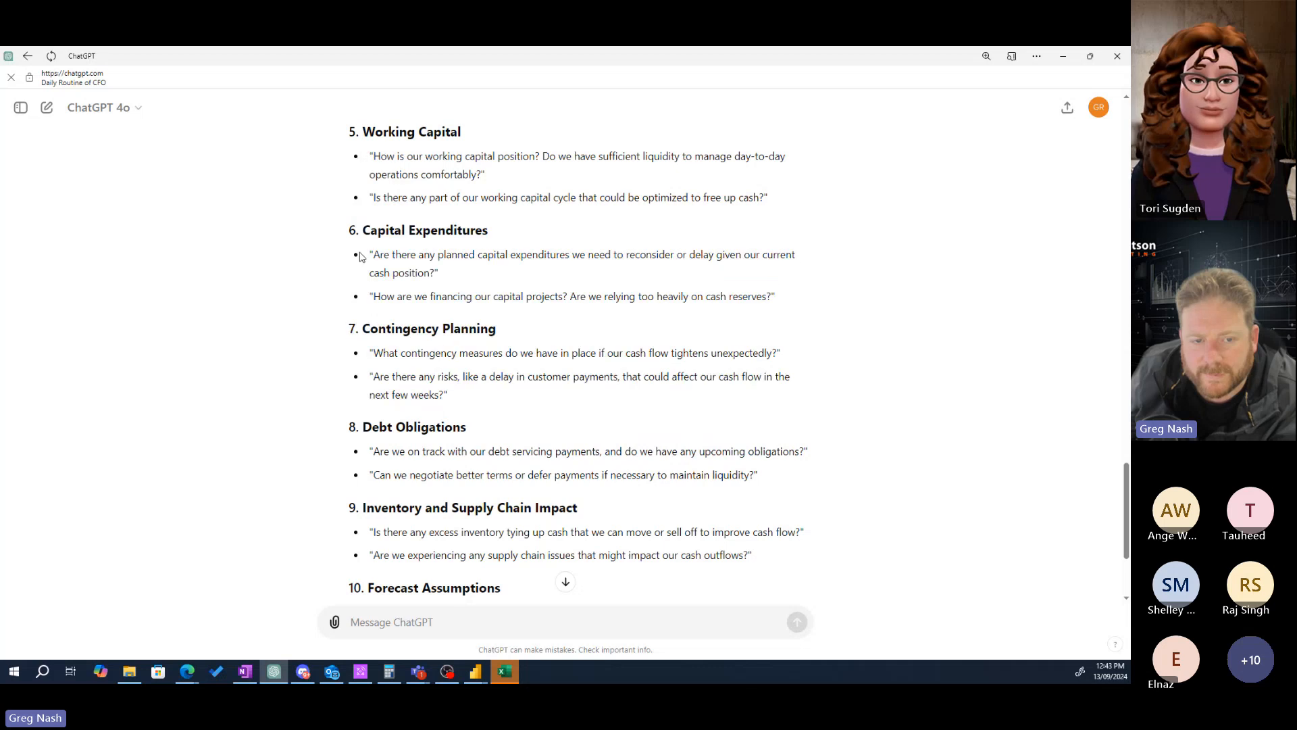
mouse_move(361, 231)
mouse_down()
mouse_move(632, 297)
mouse_move(813, 311)
mouse_move(802, 264)
mouse_move(360, 230)
mouse_up()
click(787, 304)
- Review the Contingency Planning section again, highlighting its heading and both questions on contingency measures and customer payment risks
scroll(576, 306, up, 1)
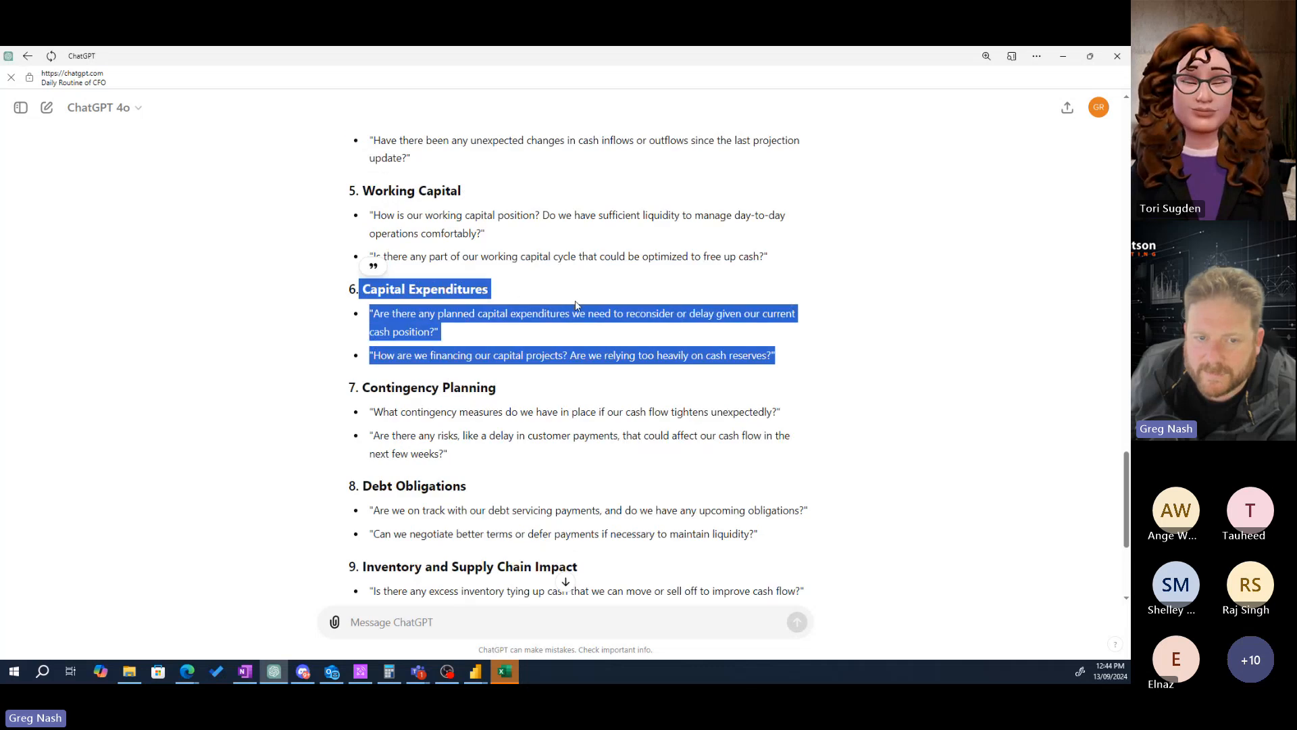
drag(349, 386, 602, 455)
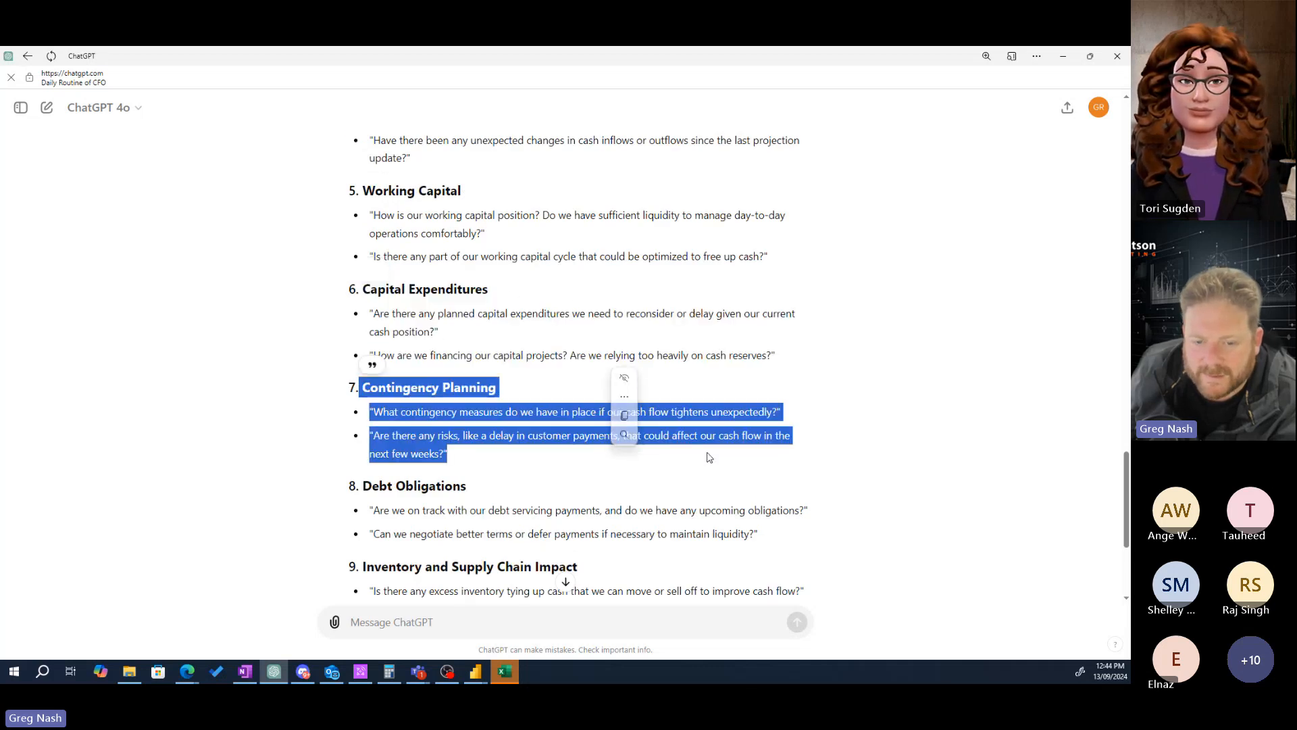
click(491, 463)
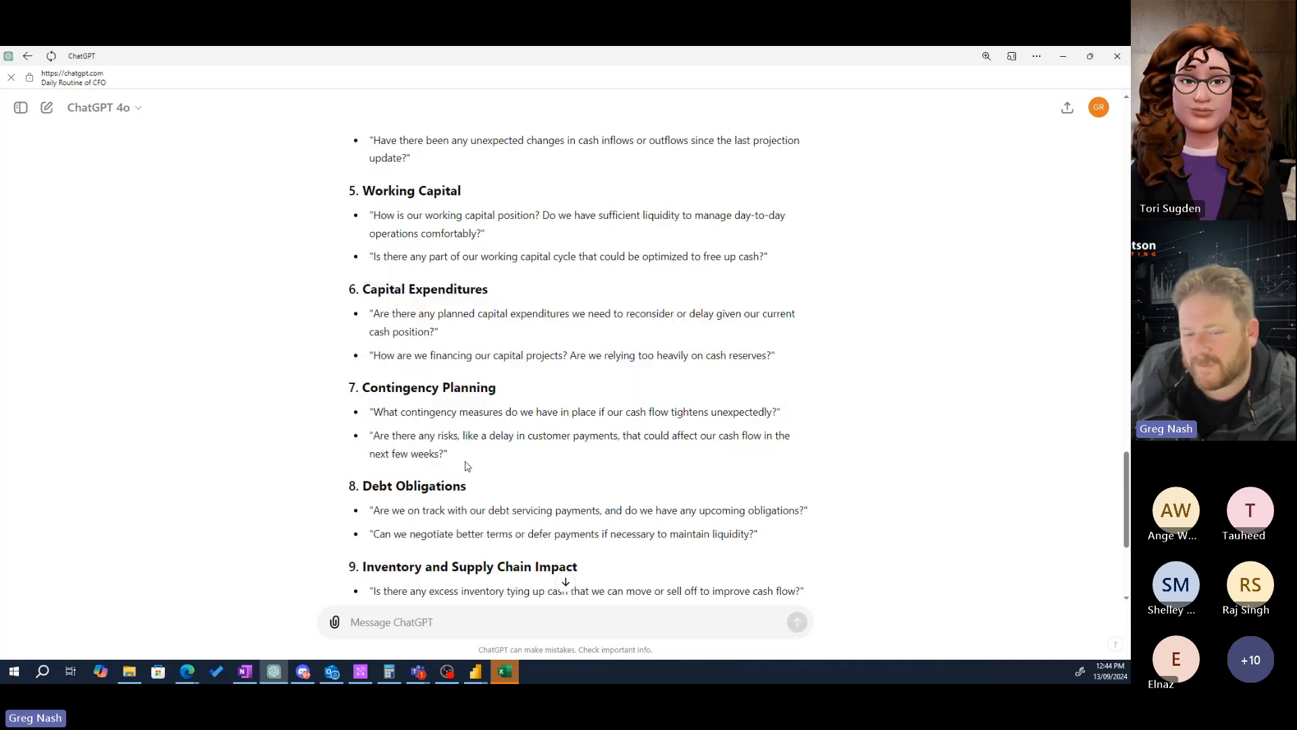
drag(465, 466, 345, 401)
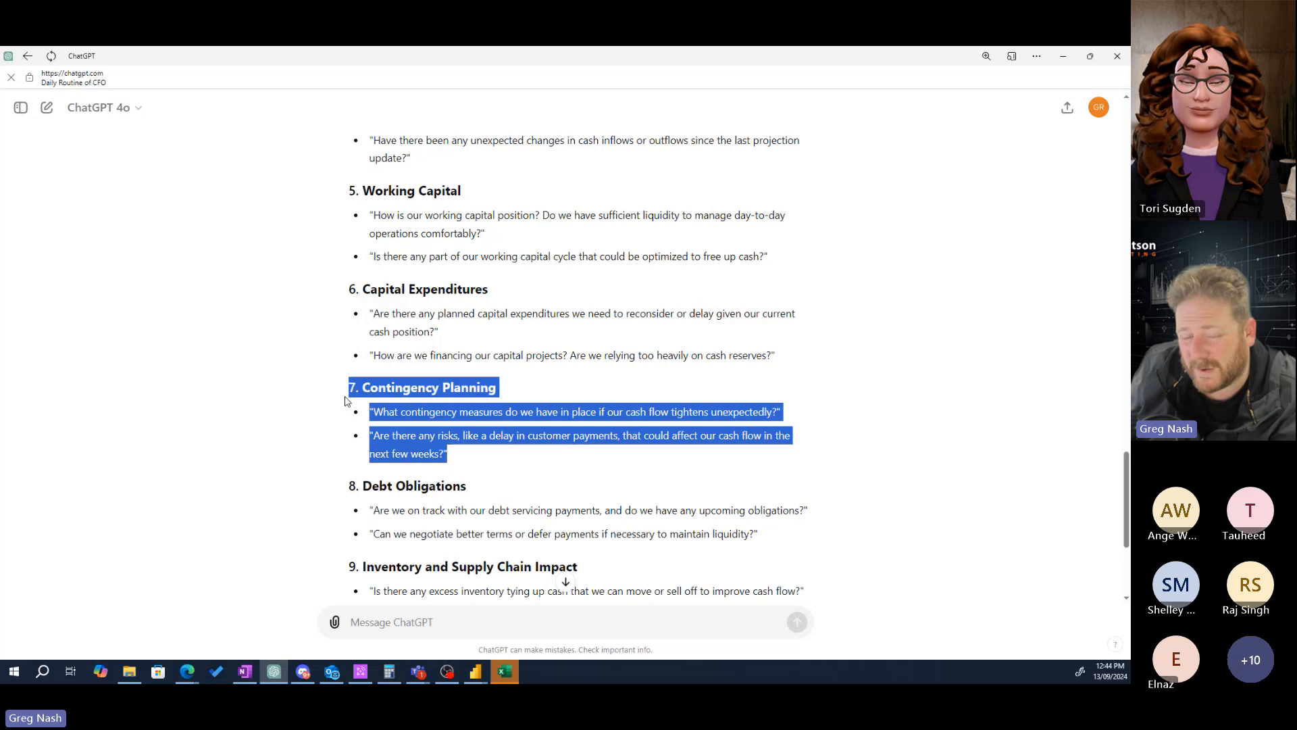
click(481, 458)
drag(481, 458, 341, 397)
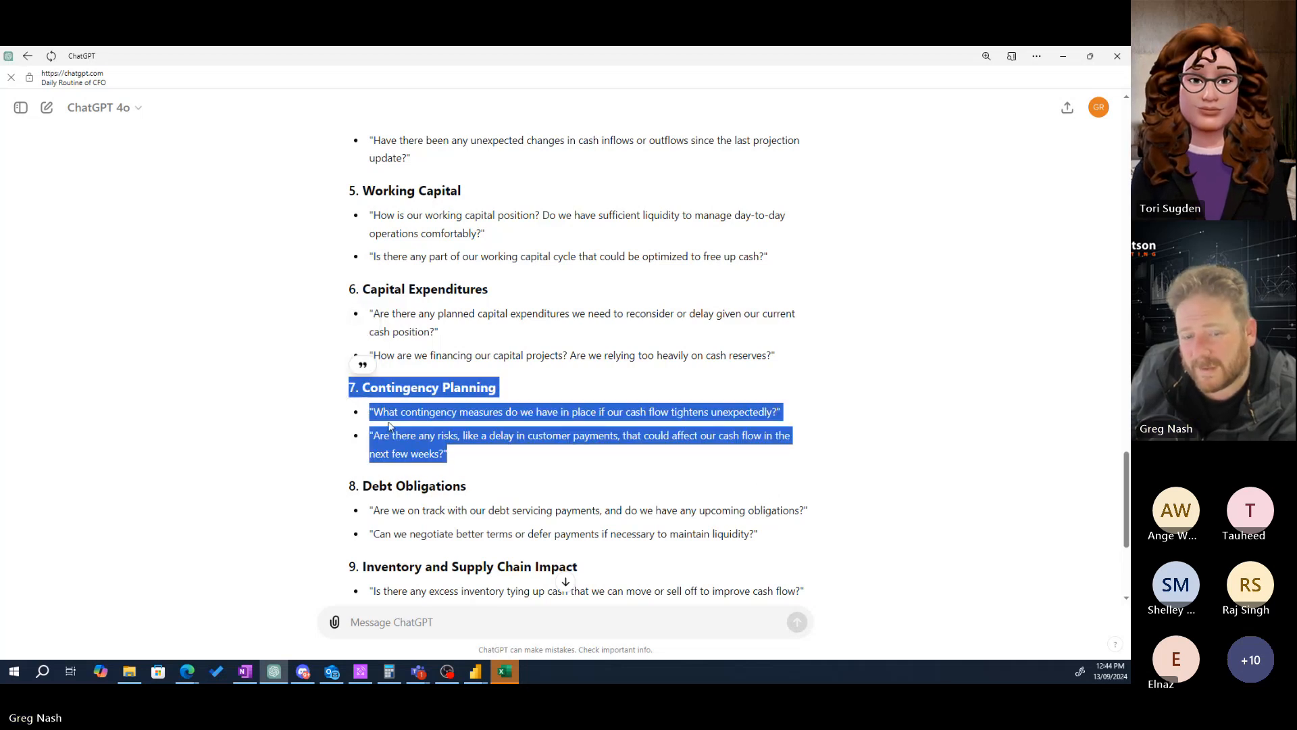
click(588, 468)
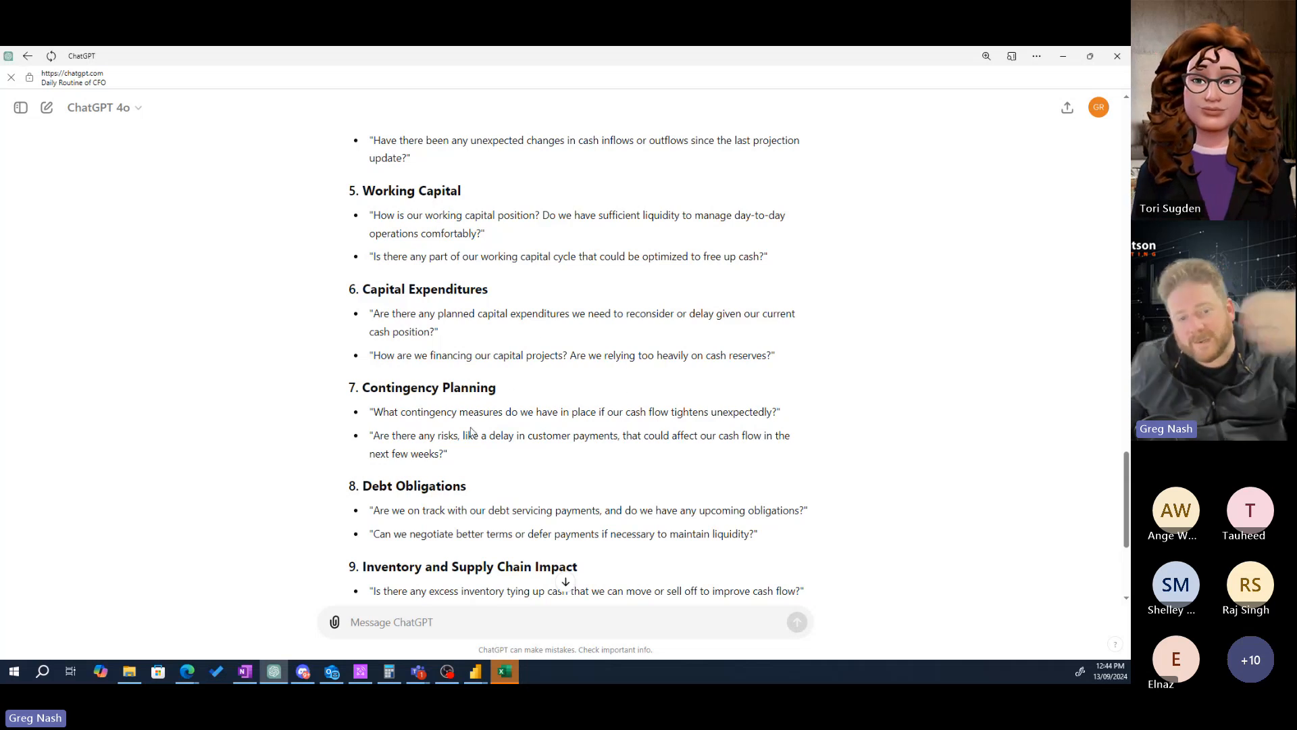
- Skim the full list of cash flow questions, from Current Cash Position to Forecast Assumptions, including the prompt above it
scroll(629, 440, down, 4)
scroll(673, 441, up, 10)
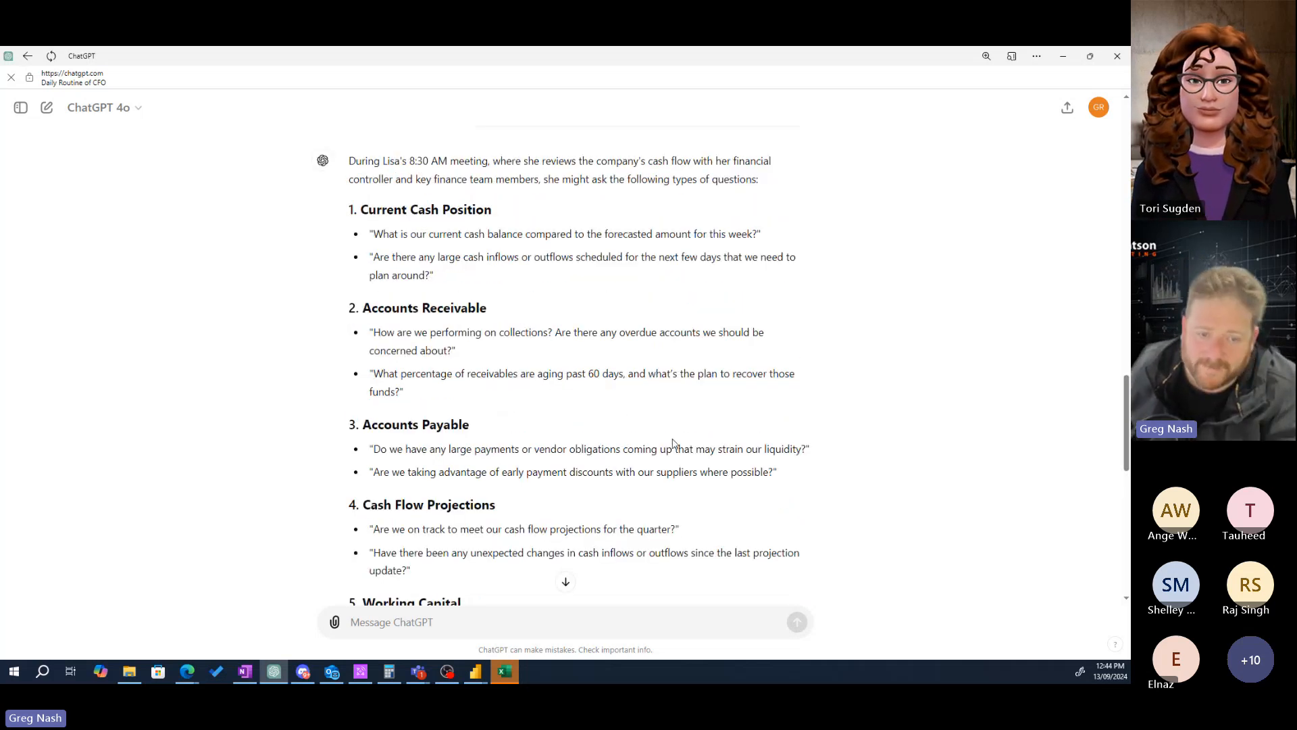
scroll(672, 441, down, 10)
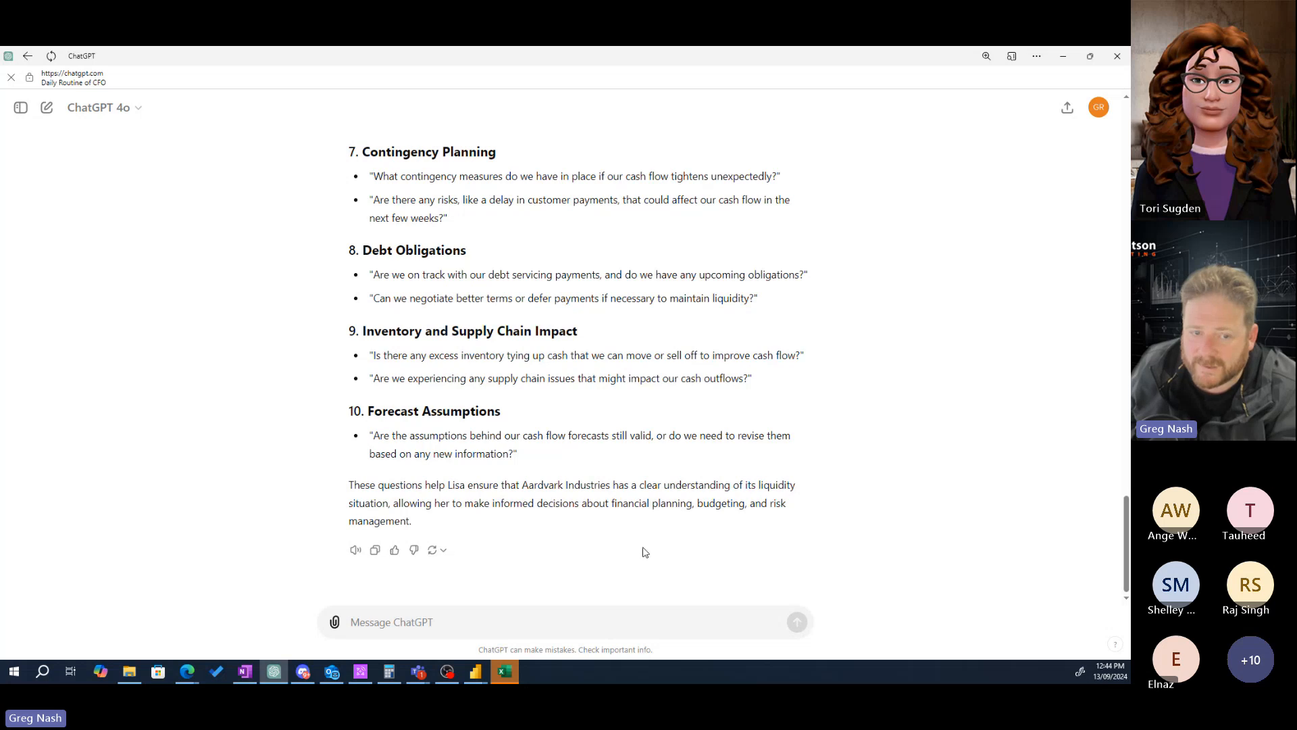
scroll(643, 551, up, 4)
scroll(643, 551, up, 3)
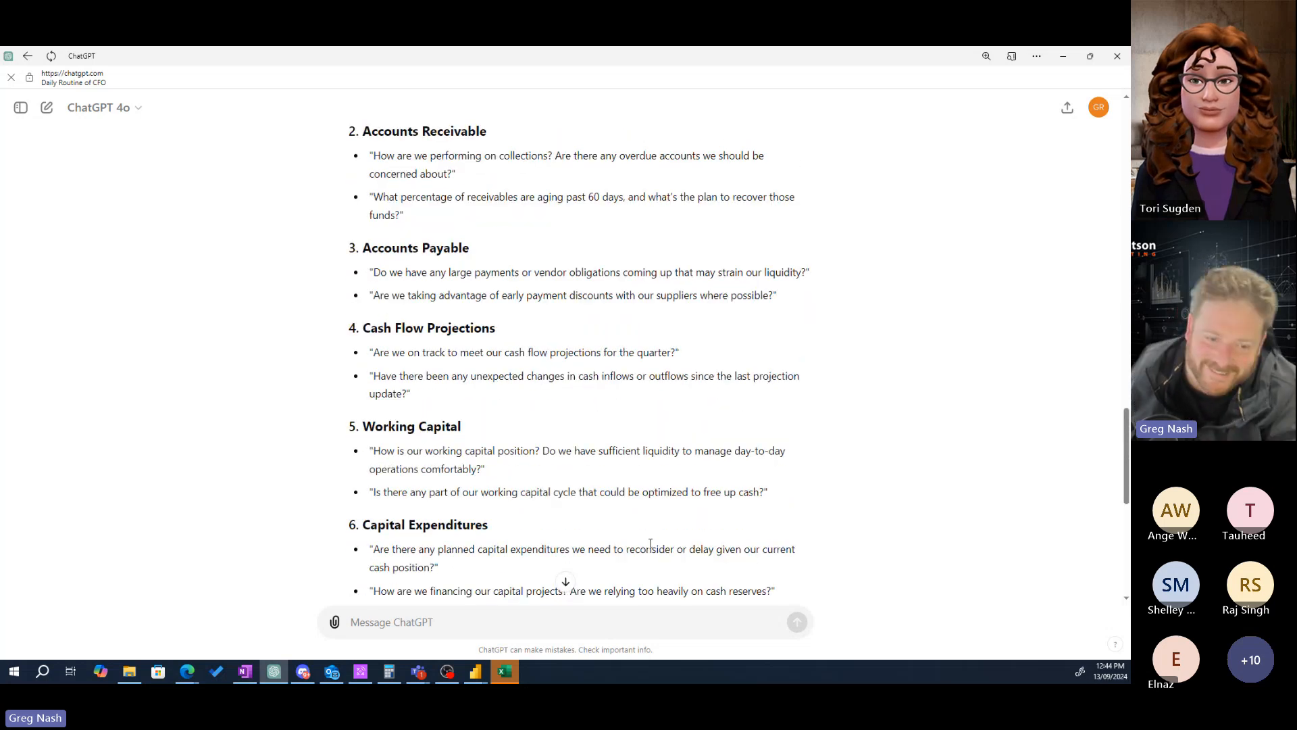
scroll(583, 355, up, 5)
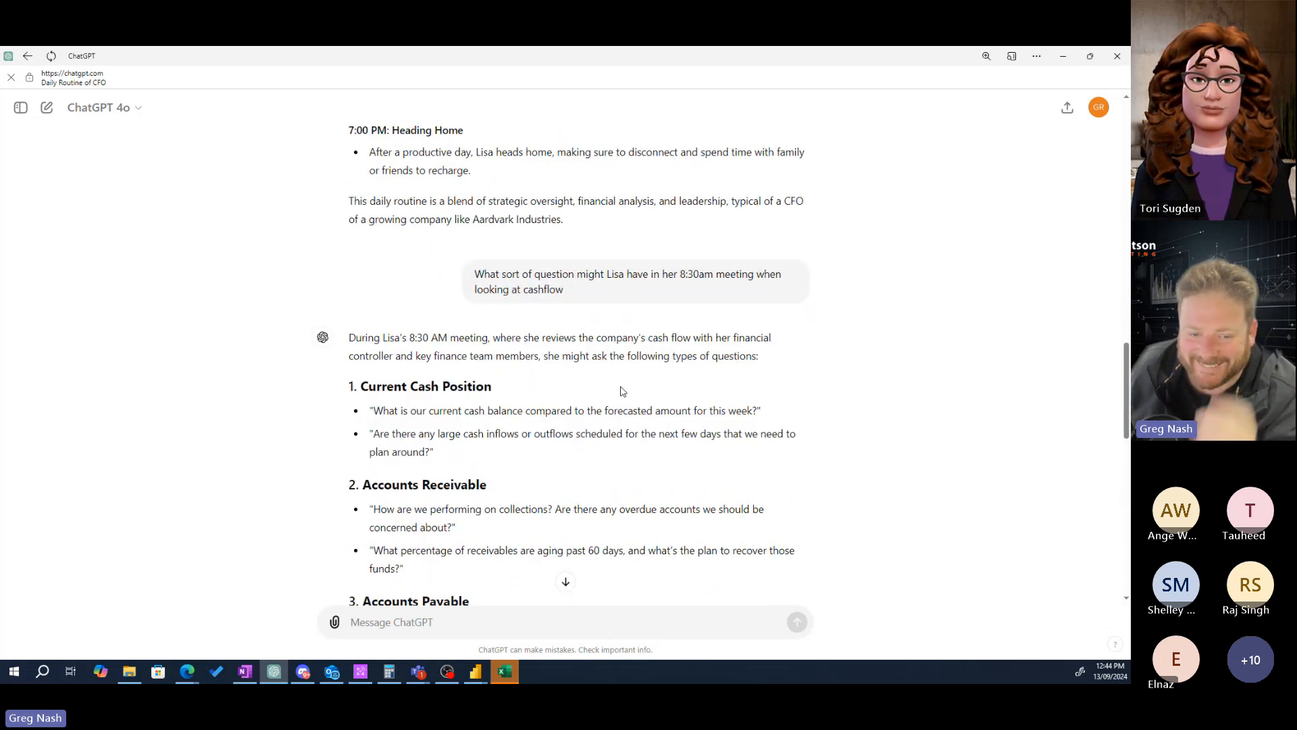
scroll(620, 388, down, 2)
scroll(466, 250, down, 1)
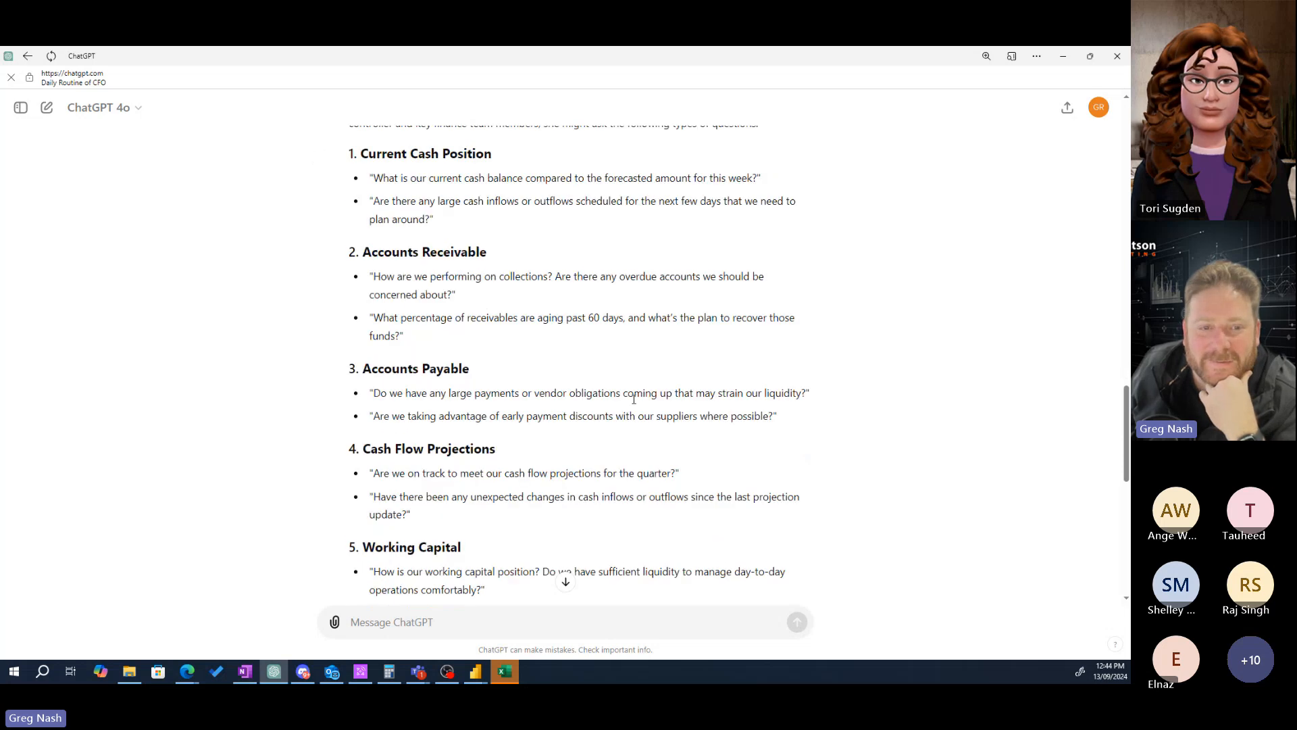
- Examine the Current Cash Position section, highlighting its questions on forecasted cash balance and large scheduled inflows or outflows
scroll(456, 237, up, 1)
drag(358, 209, 639, 277)
click(648, 314)
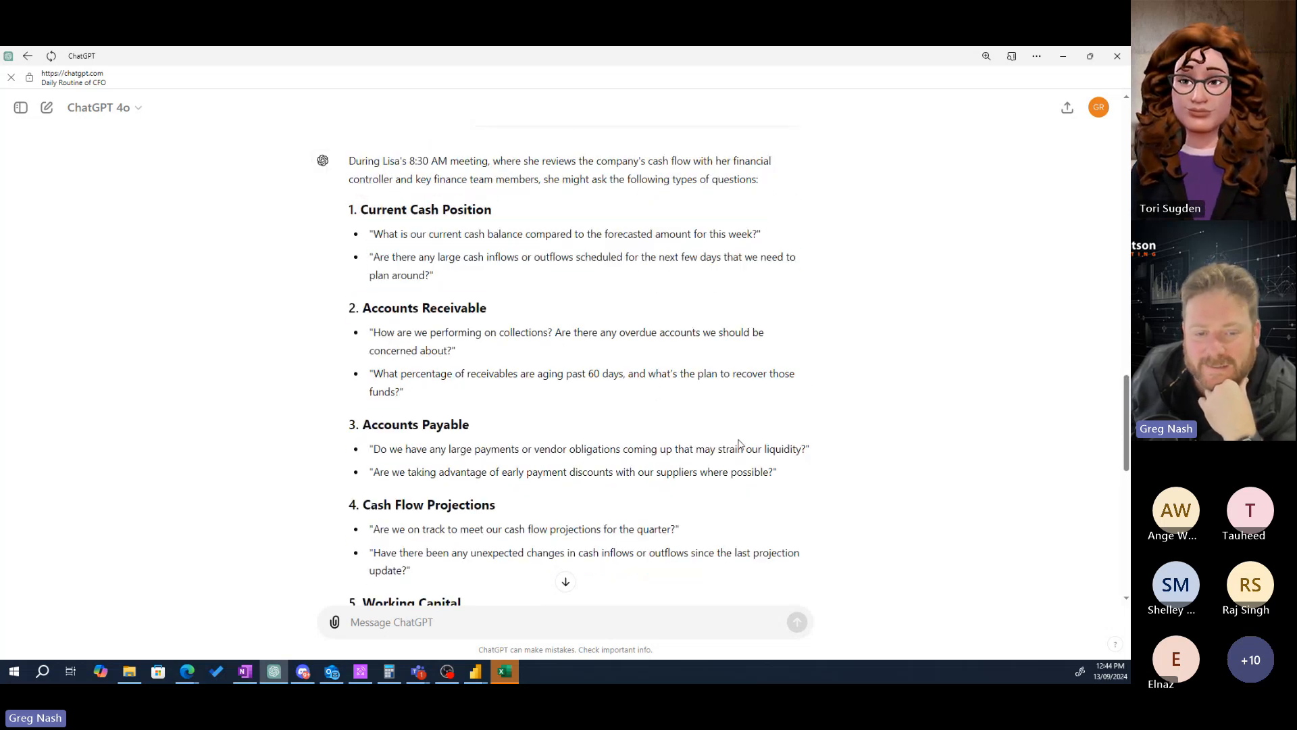
drag(436, 275, 349, 213)
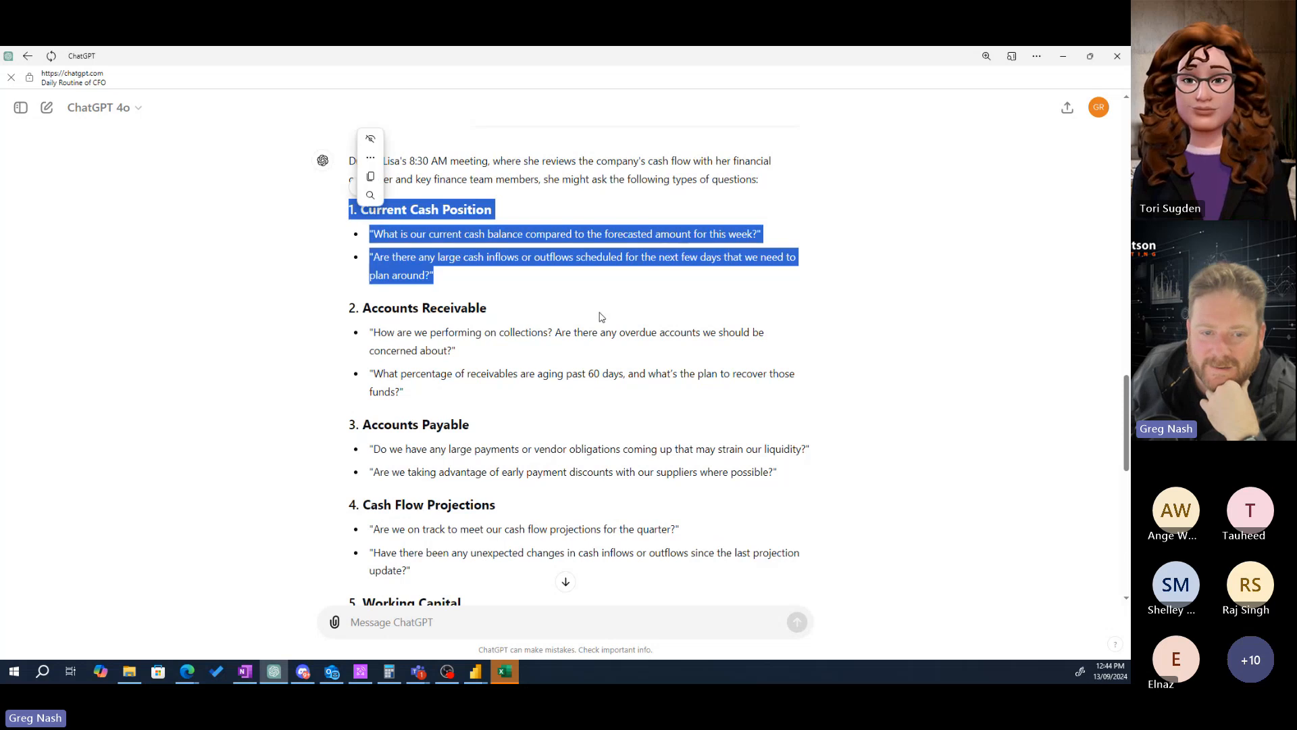
click(602, 394)
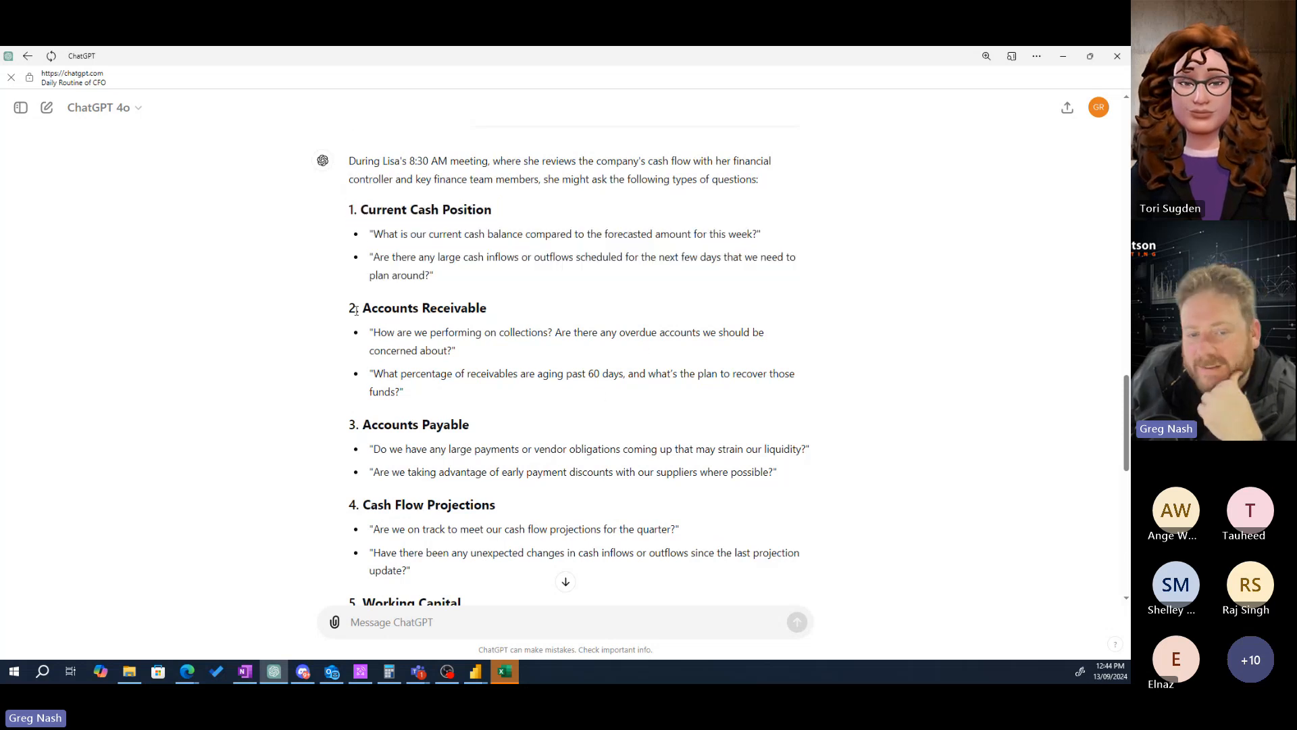
- Examine the Accounts Receivable and Accounts Payable sections, highlighting their headings and questions separately and together
drag(363, 307, 533, 393)
drag(361, 424, 784, 473)
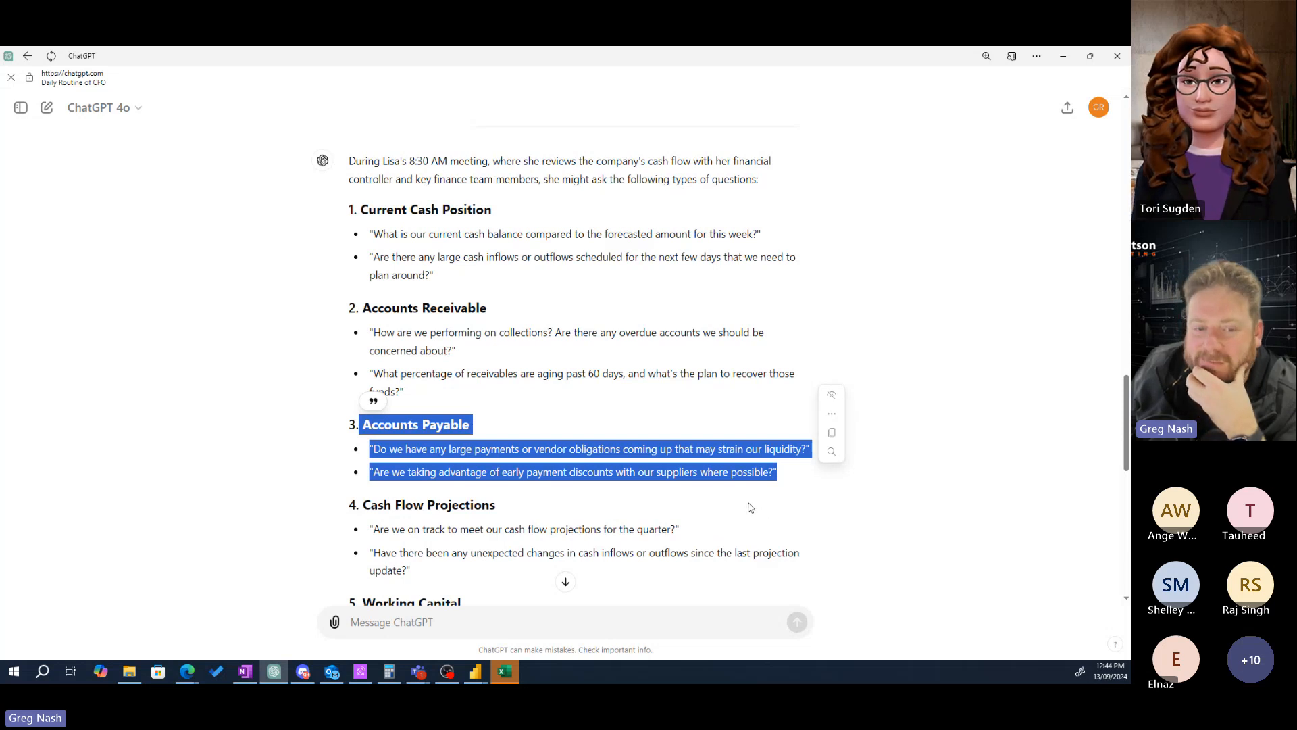
click(359, 306)
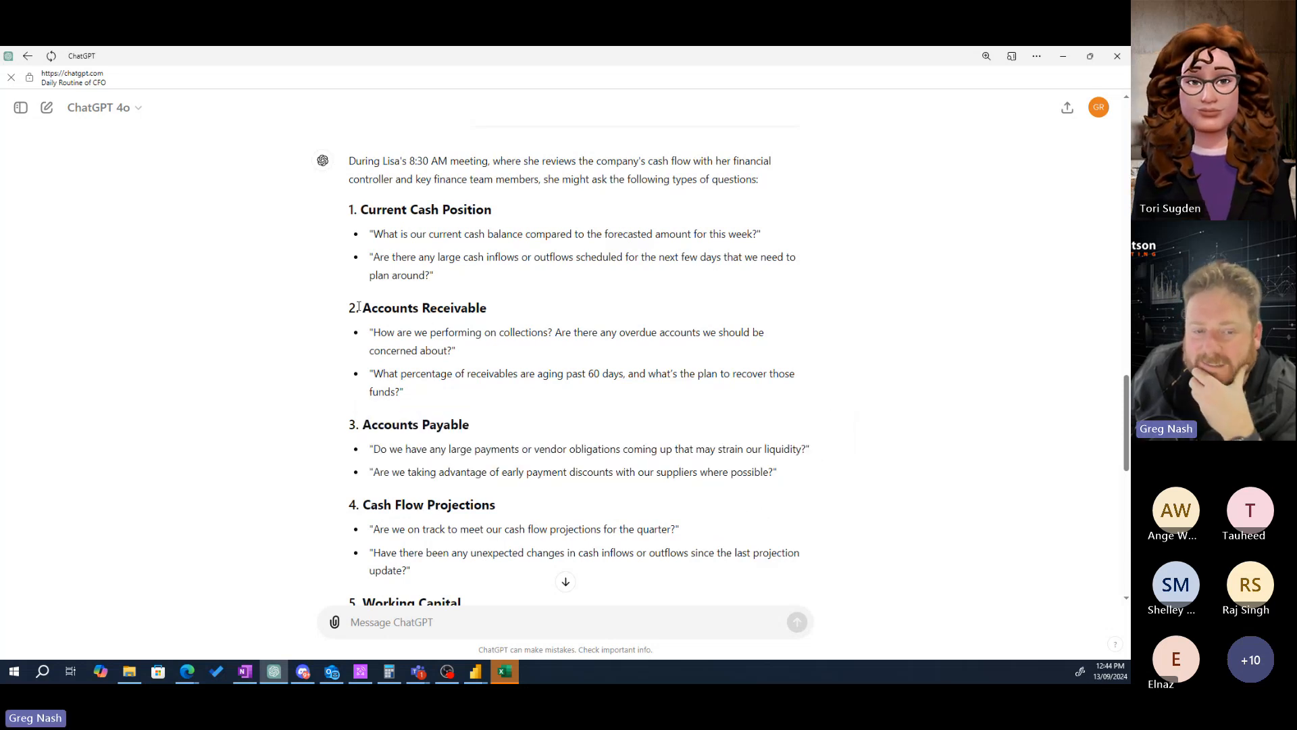
drag(358, 306, 631, 445)
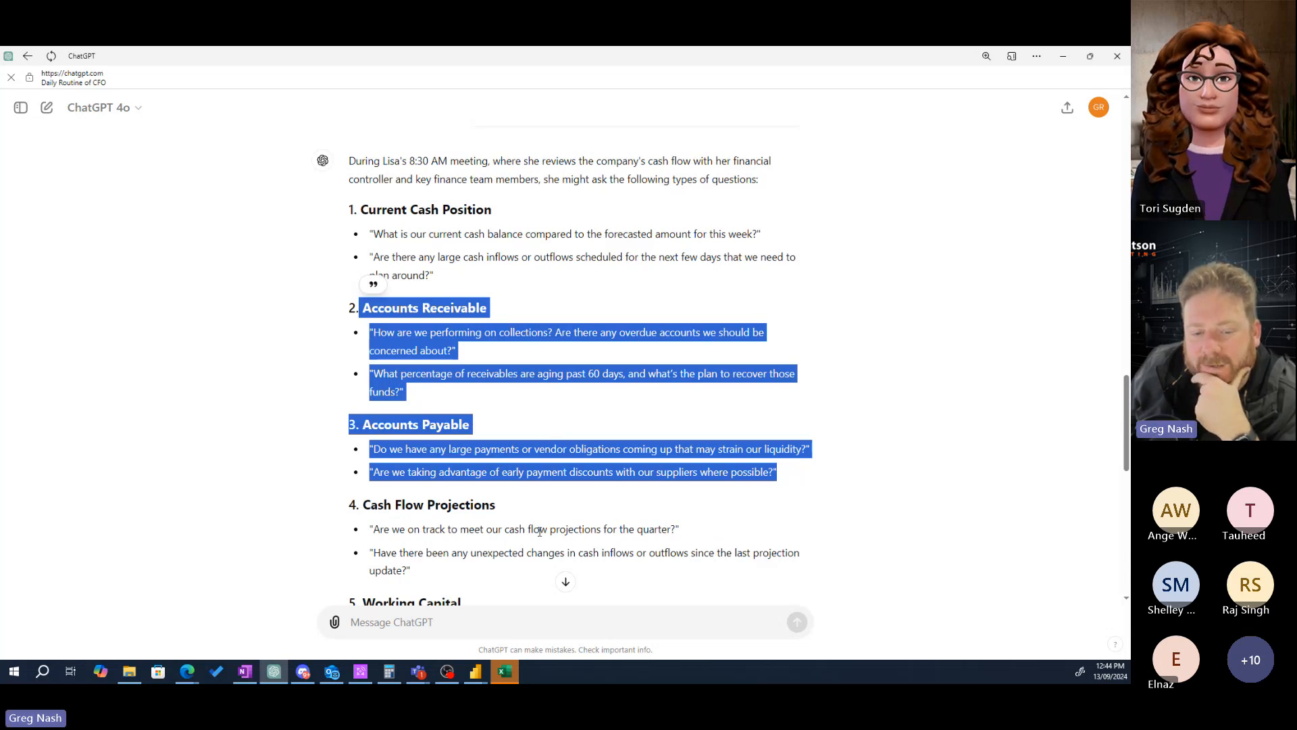
- Examine the Cash Flow Projections and Working Capital sections, highlighting each heading with its questions
scroll(610, 464, down, 2)
drag(368, 388, 513, 451)
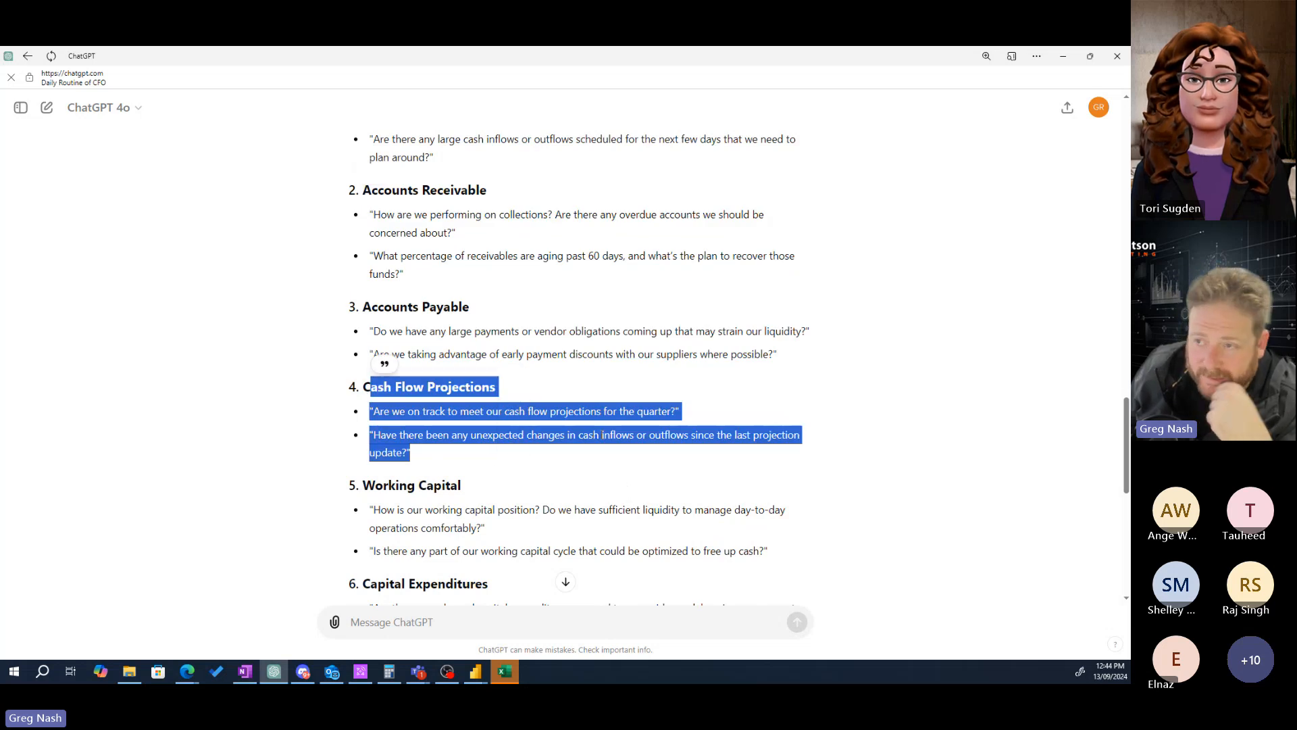
scroll(608, 458, down, 2)
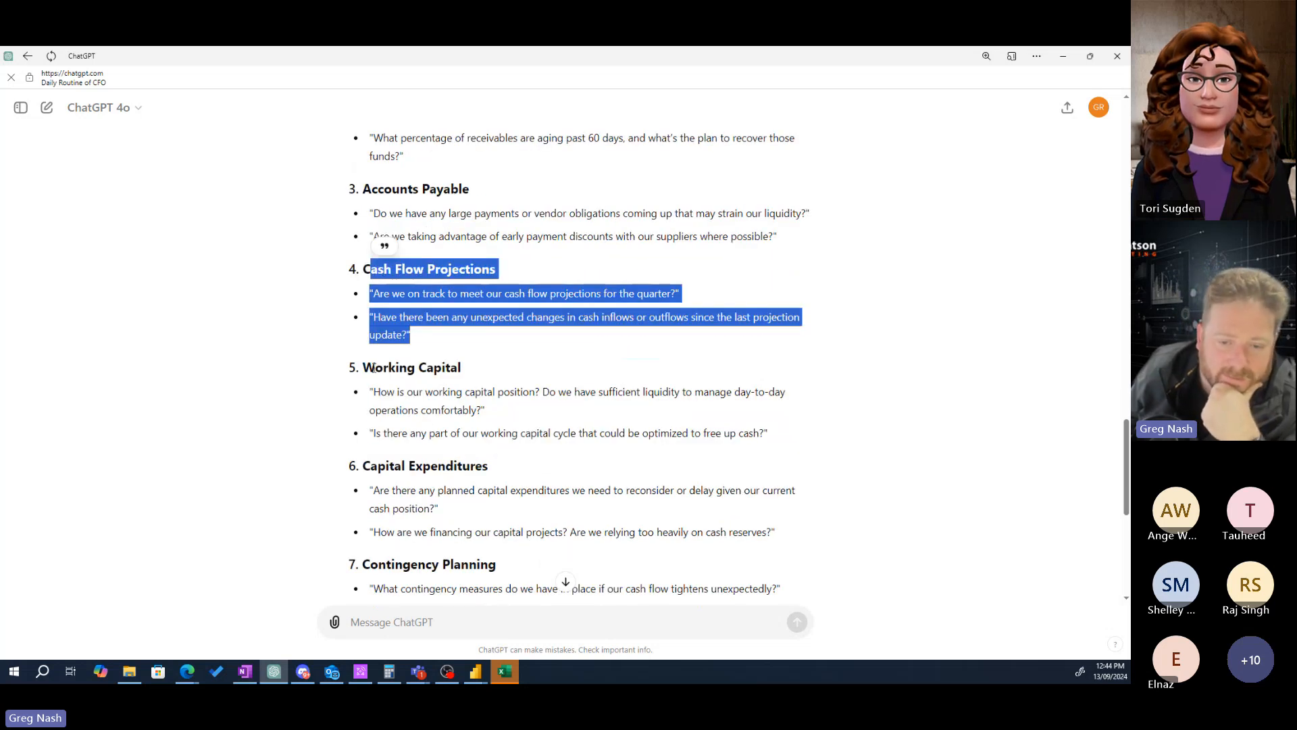
drag(373, 368, 688, 454)
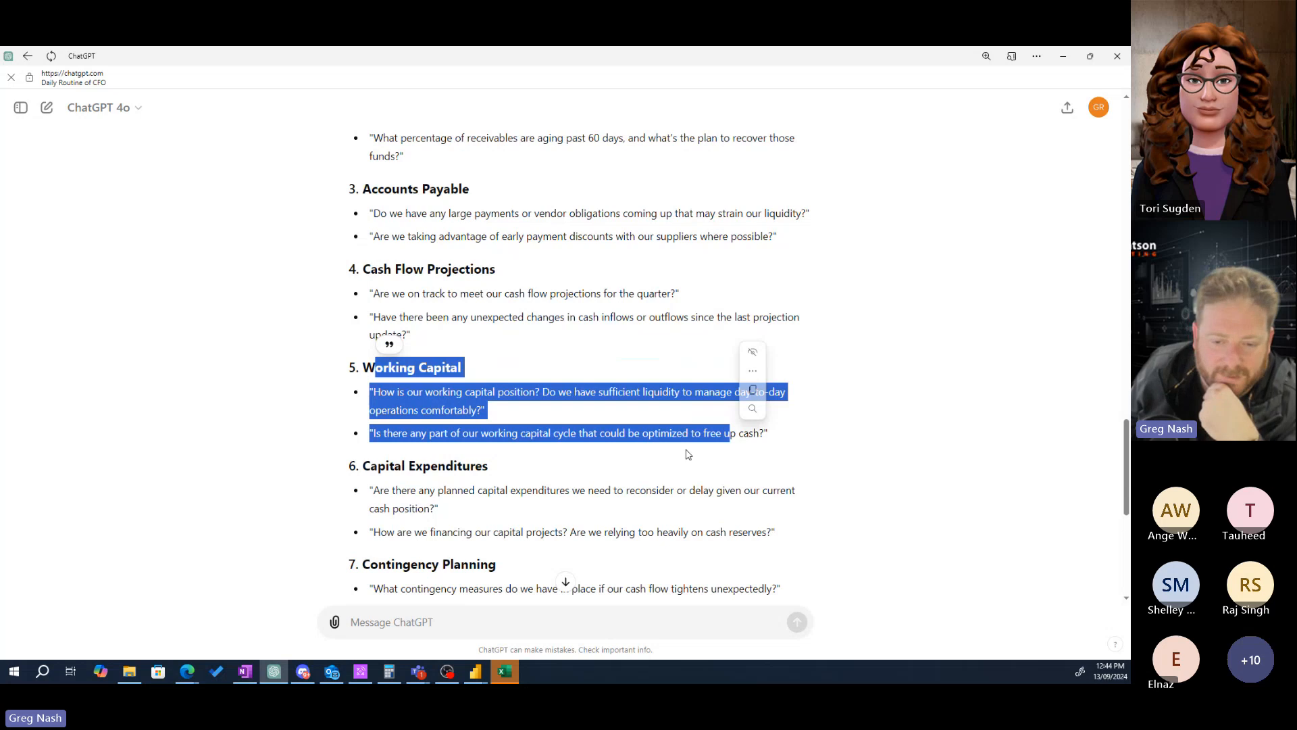
scroll(661, 458, down, 2)
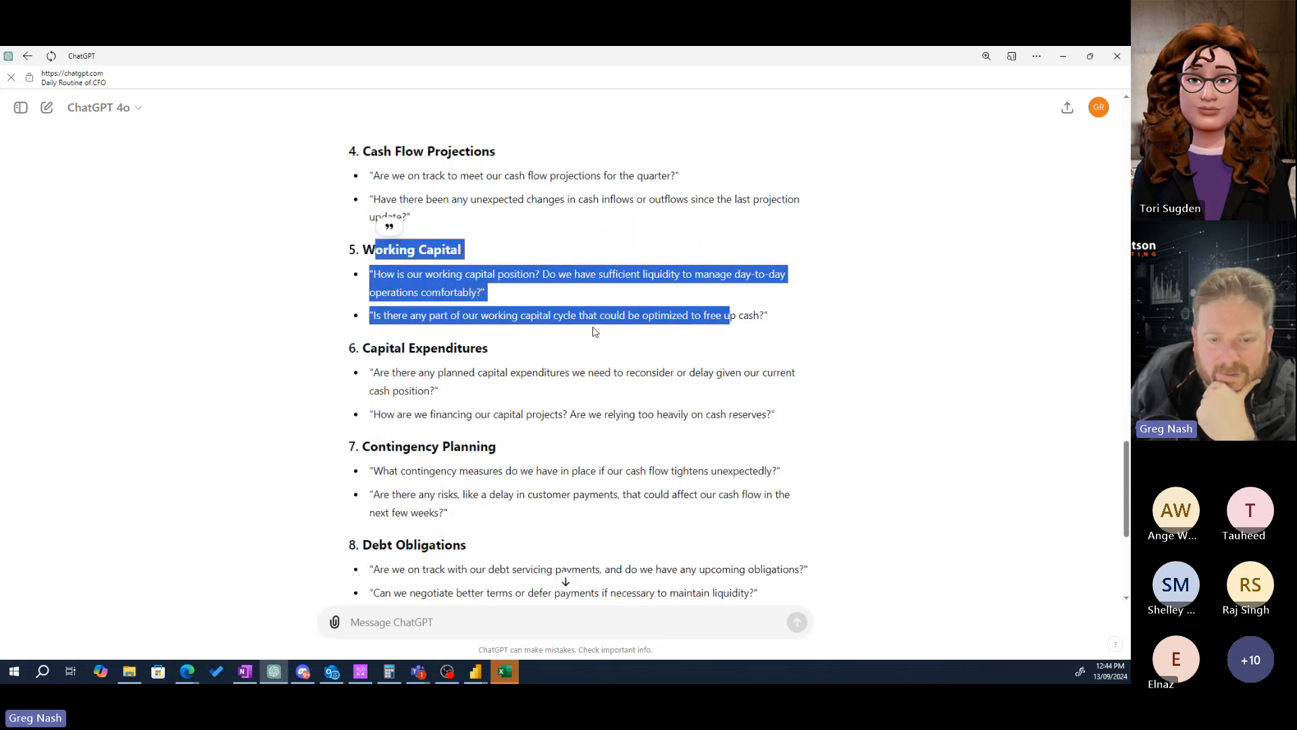
drag(639, 315, 363, 250)
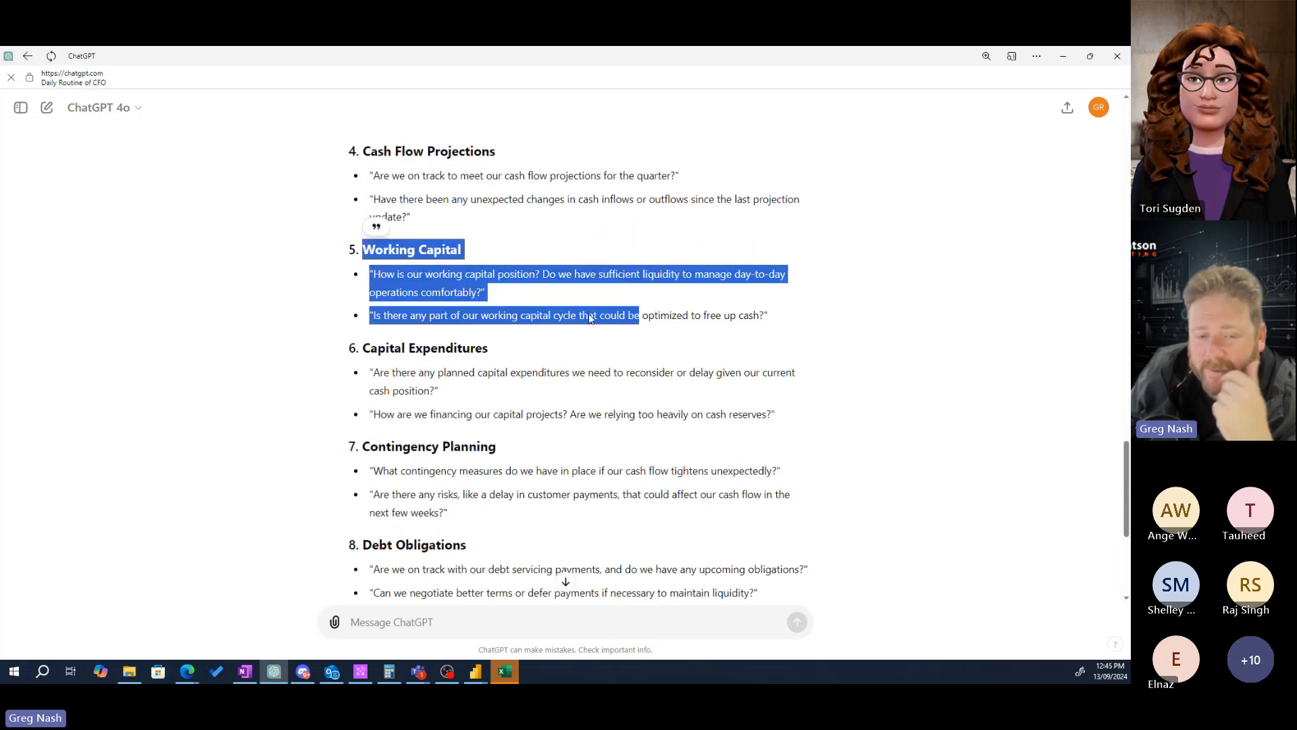
- Examine the Capital Expenditures section, highlighting both questions and the wording about planned capital expenditures
click(540, 400)
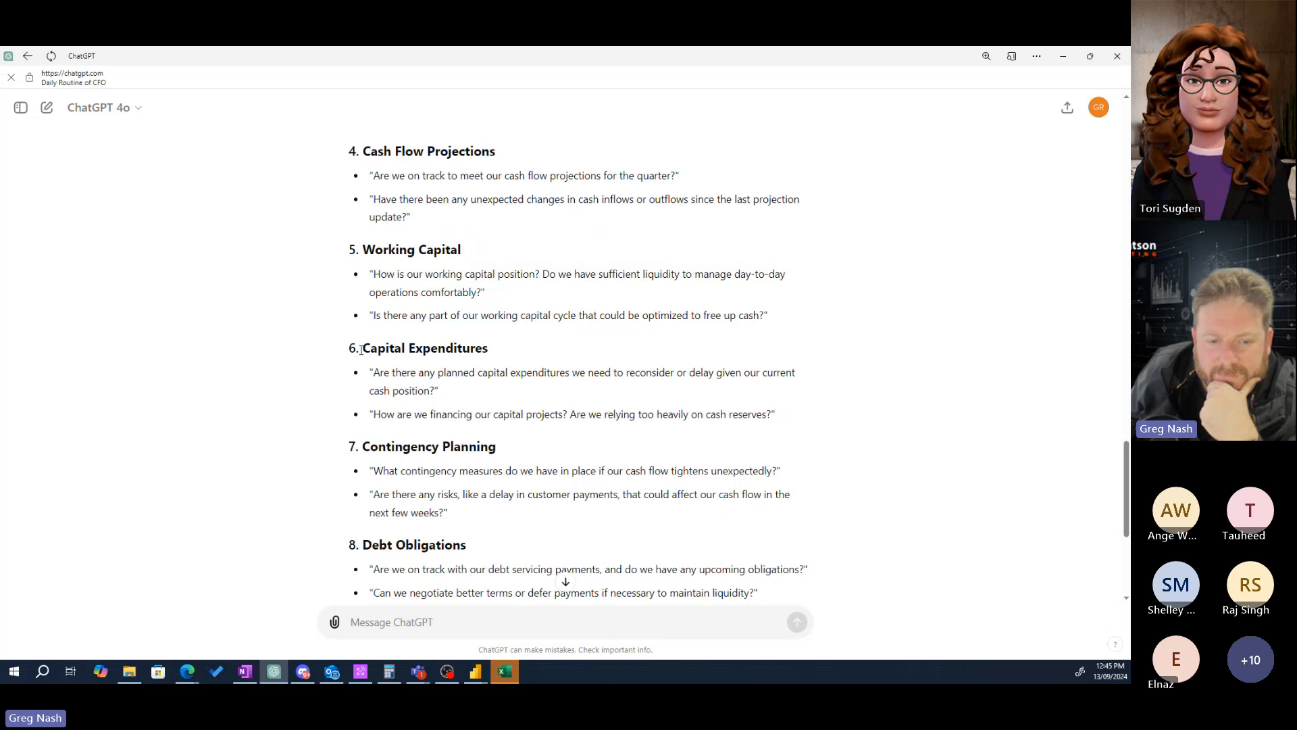
drag(361, 349, 789, 418)
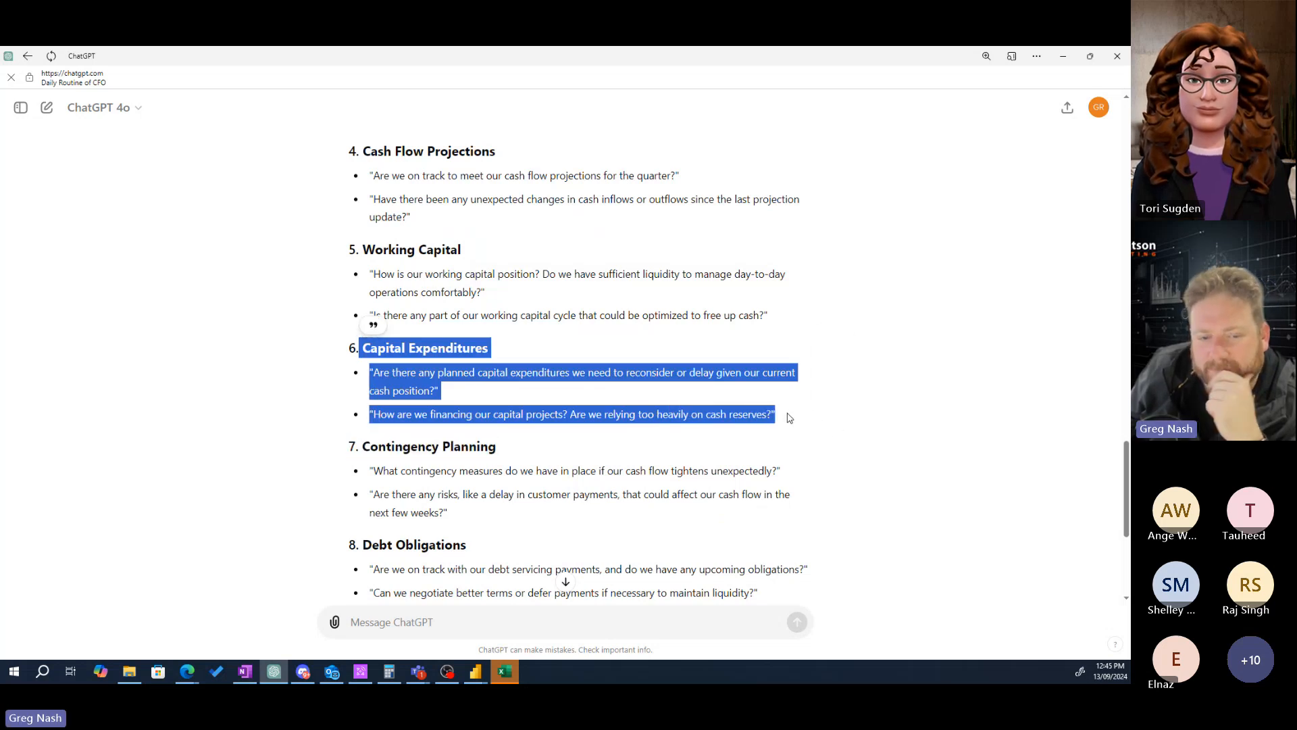
click(511, 383)
drag(429, 374, 623, 381)
click(634, 424)
- Review the first six question categories as one group, highlighting everything from Current Cash Position through Capital Expenditures
scroll(625, 419, up, 4)
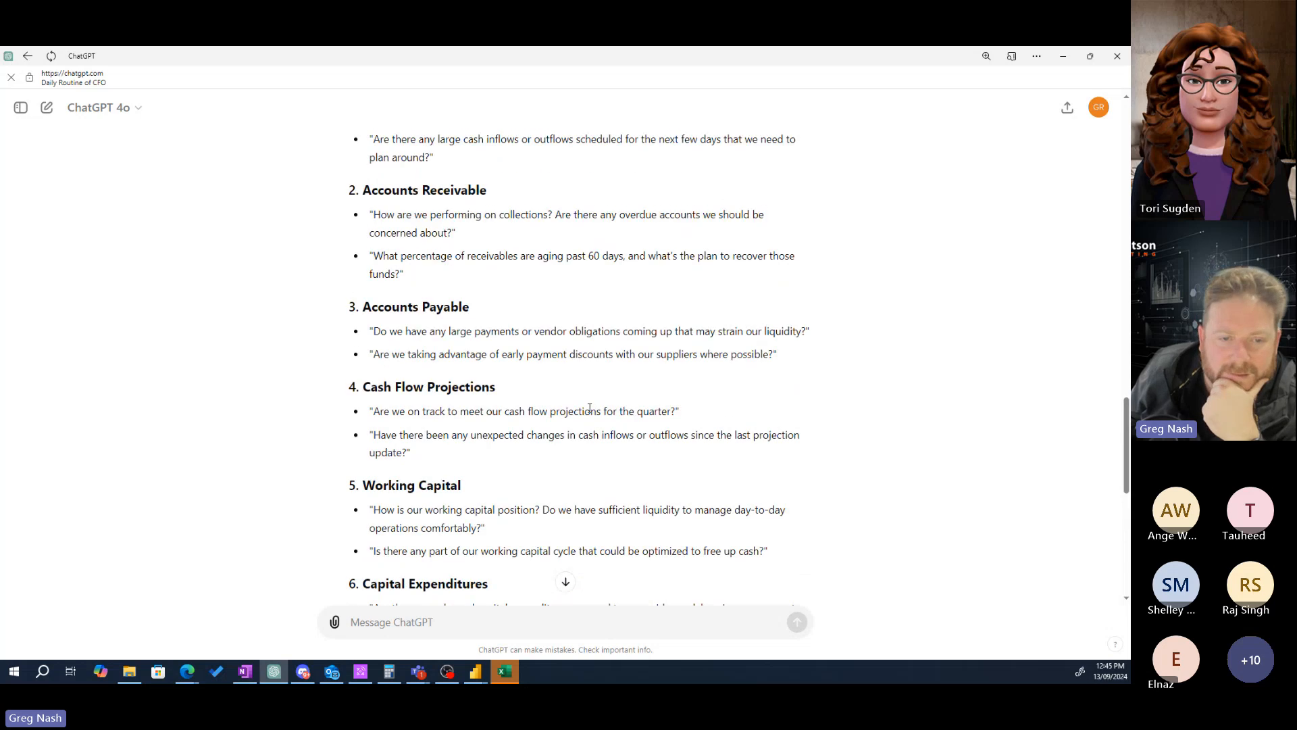
scroll(581, 419, down, 2)
drag(818, 533, 349, 150)
scroll(389, 206, up, 1)
scroll(378, 220, up, 3)
click(397, 248)
drag(351, 210, 776, 531)
scroll(648, 399, down, 2)
scroll(748, 544, down, 2)
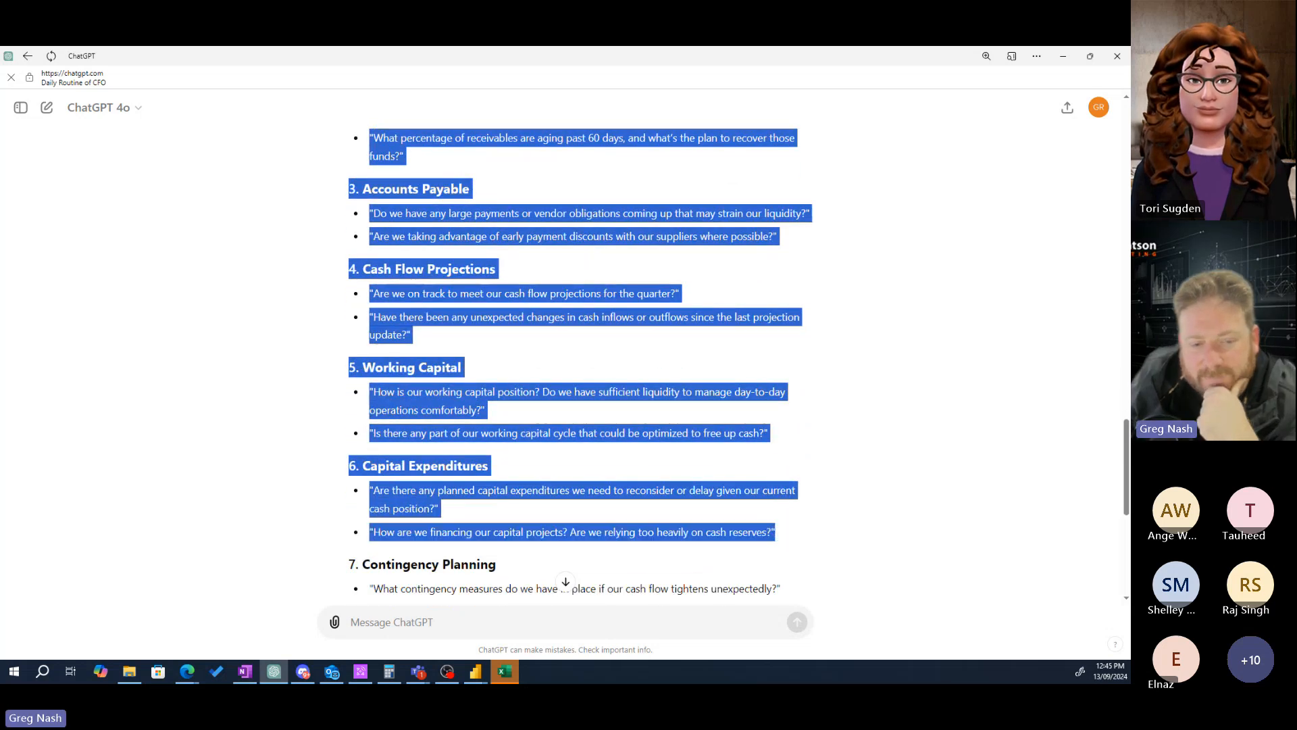
scroll(757, 387, up, 4)
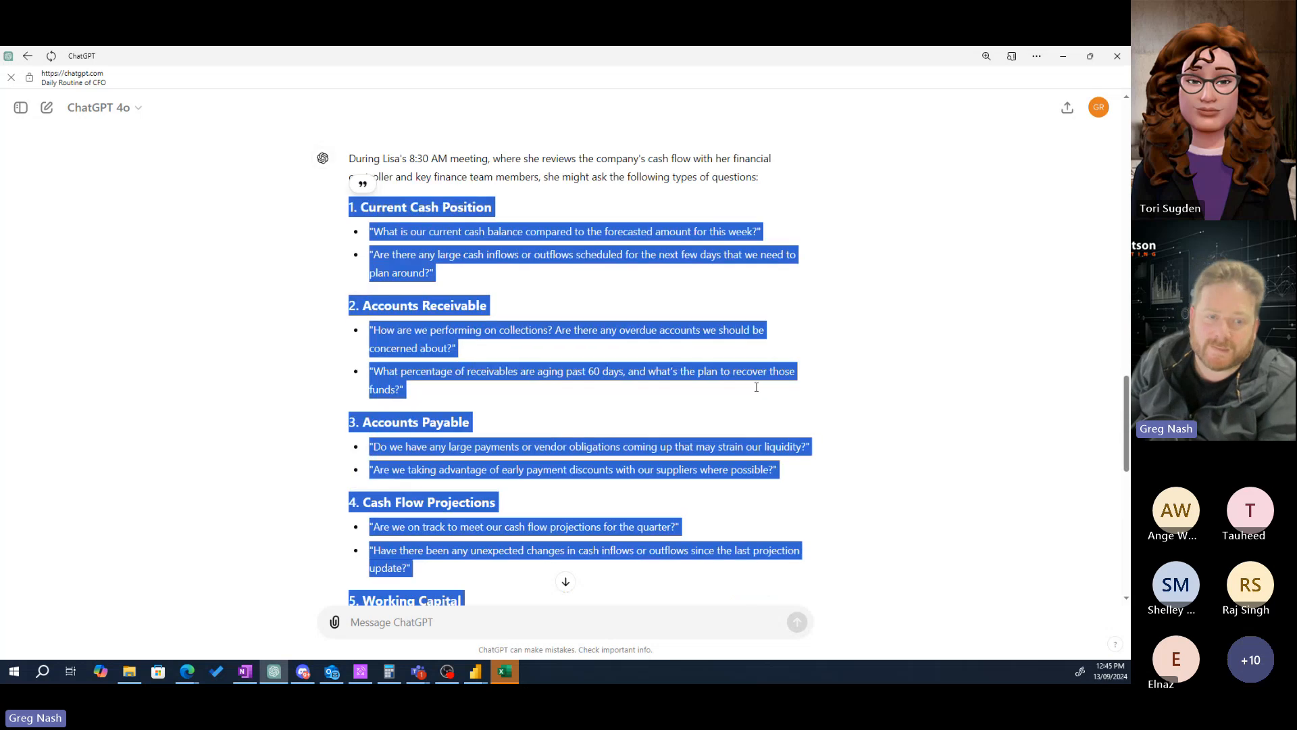
click(193, 672)
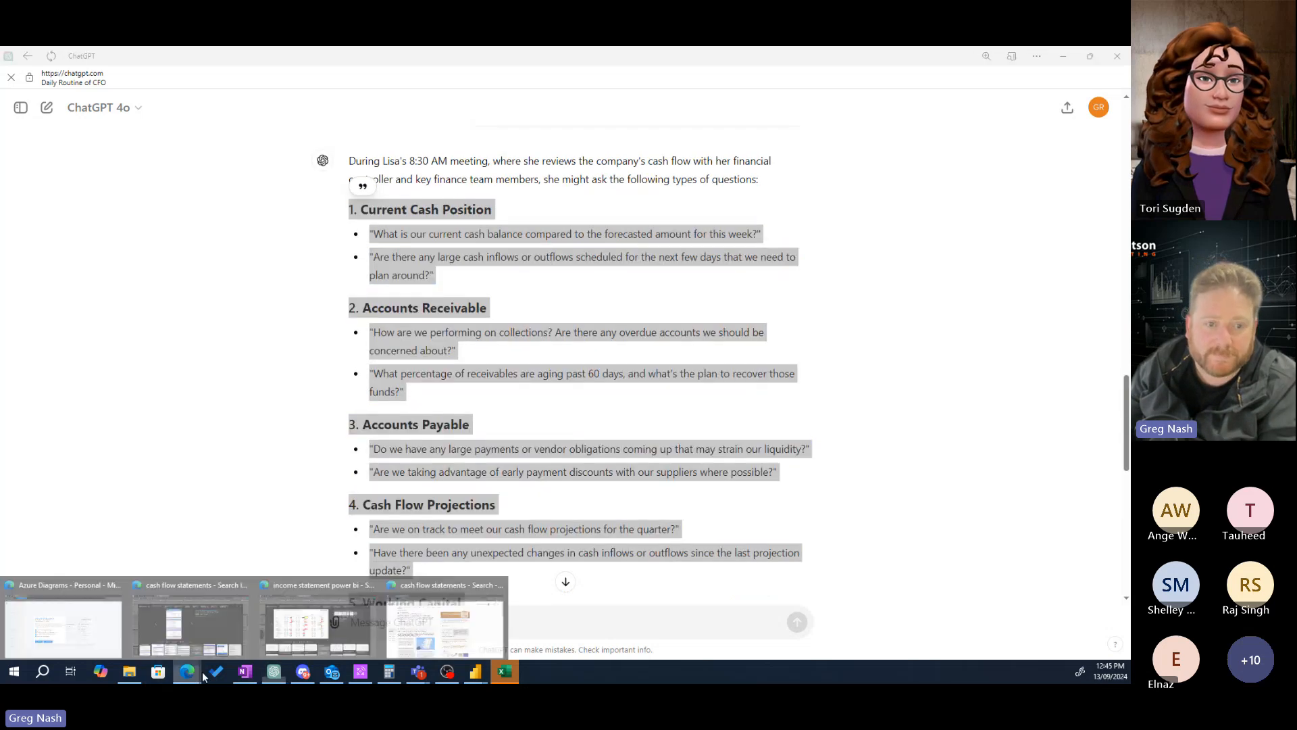
click(804, 462)
mouse_move(187, 671)
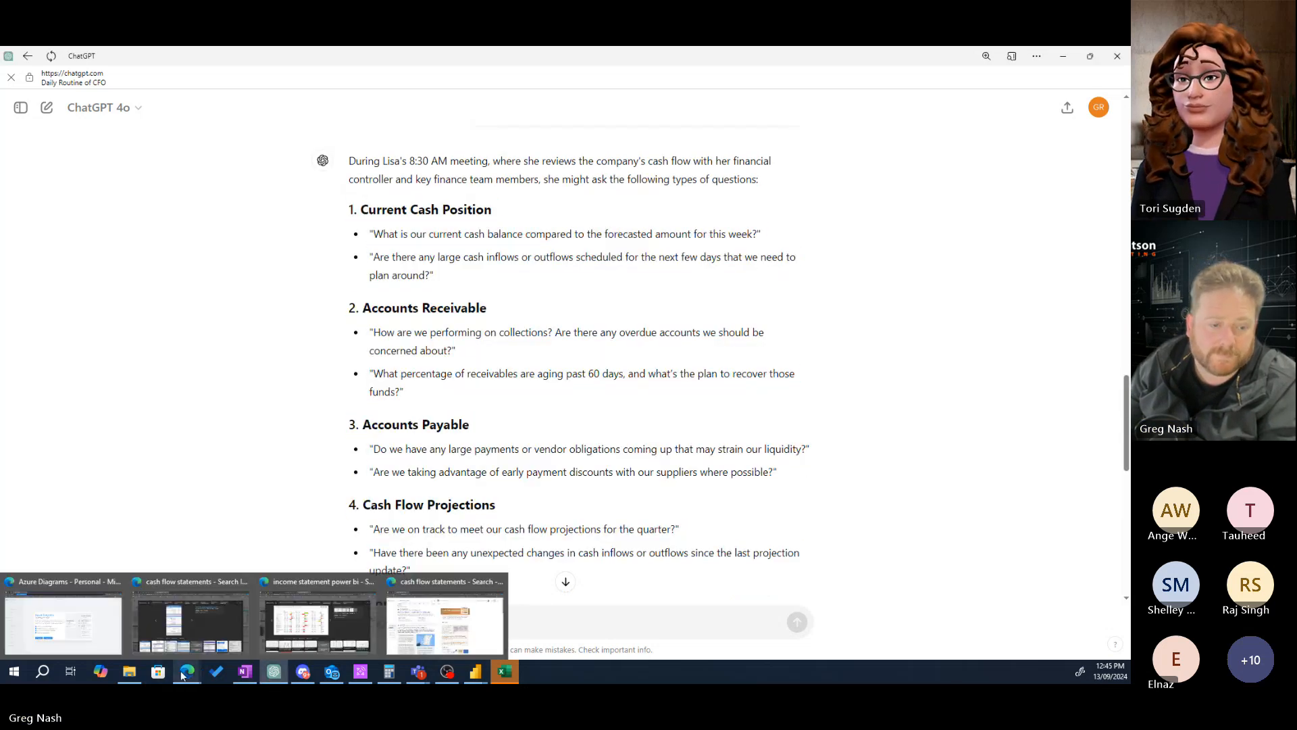
- Launch PowerPoint with a blank presentation in view and show the PowerMockup shapes library
click(13, 671)
text(pow)
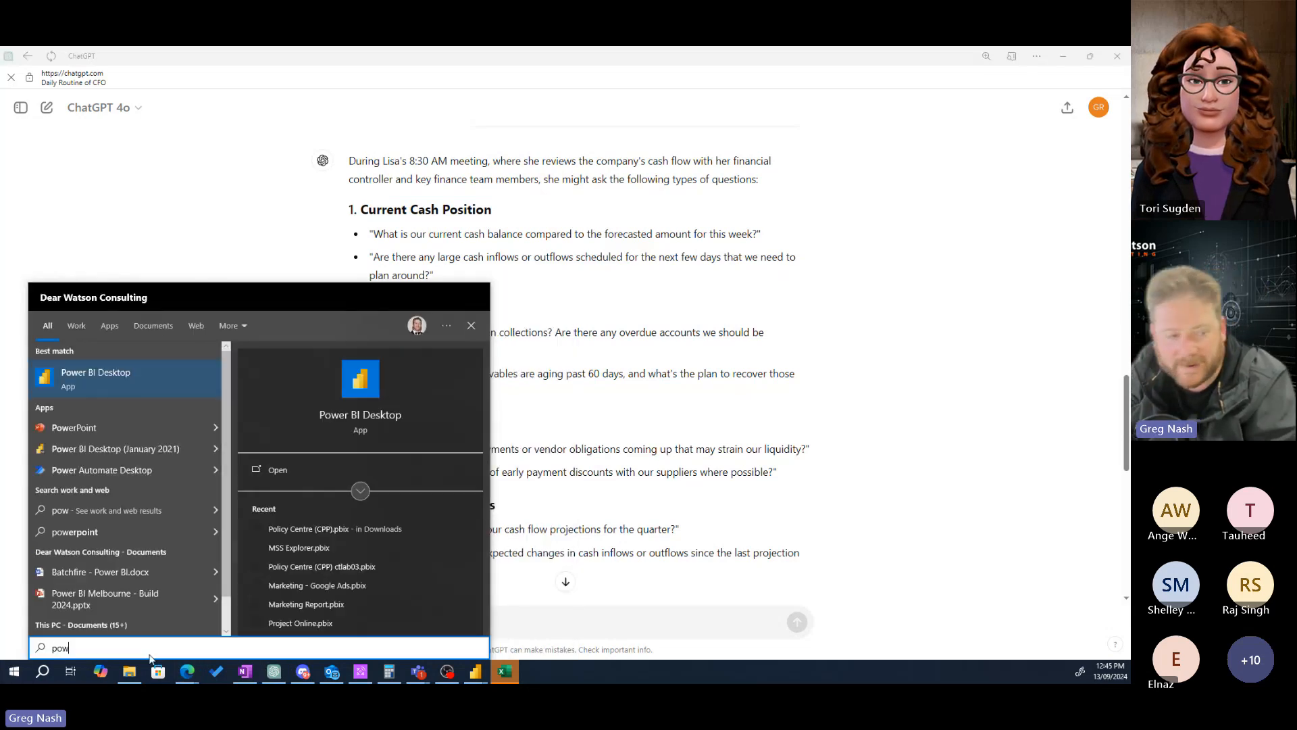
key(Down)
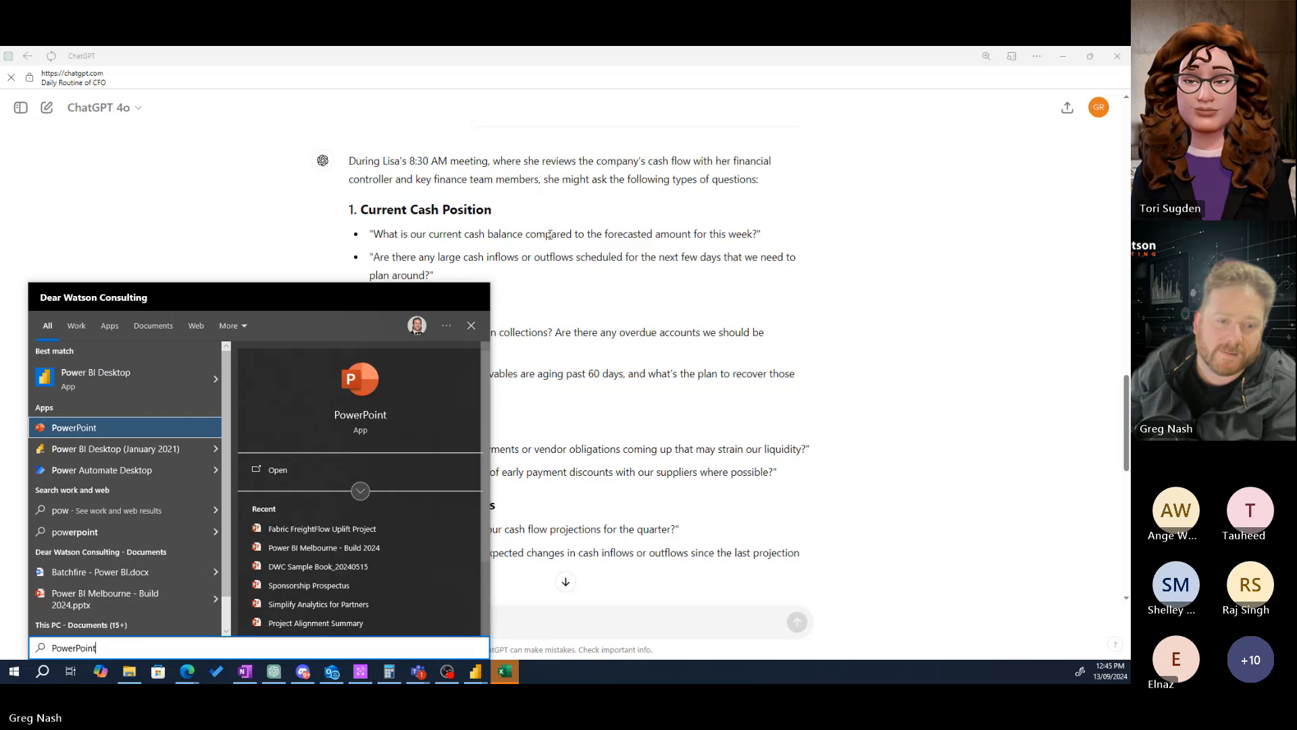
key(Return)
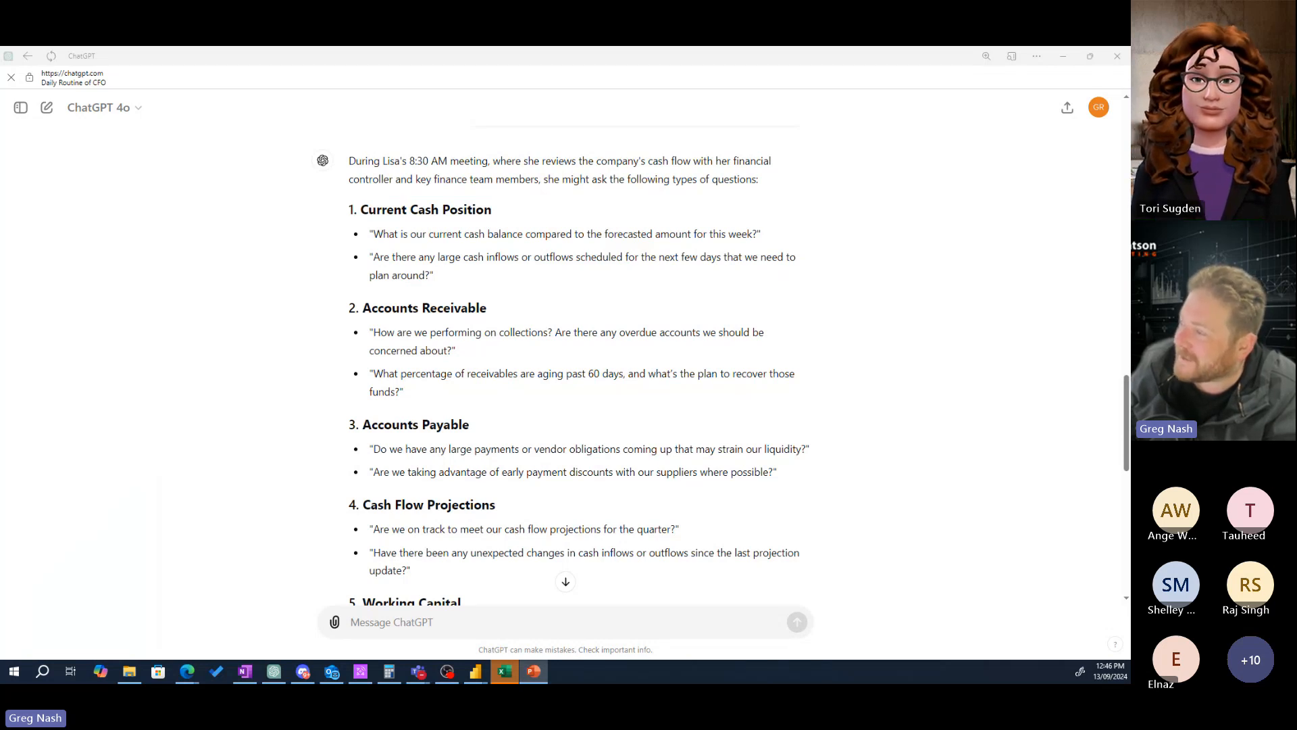
drag(1130, 167, 714, 46)
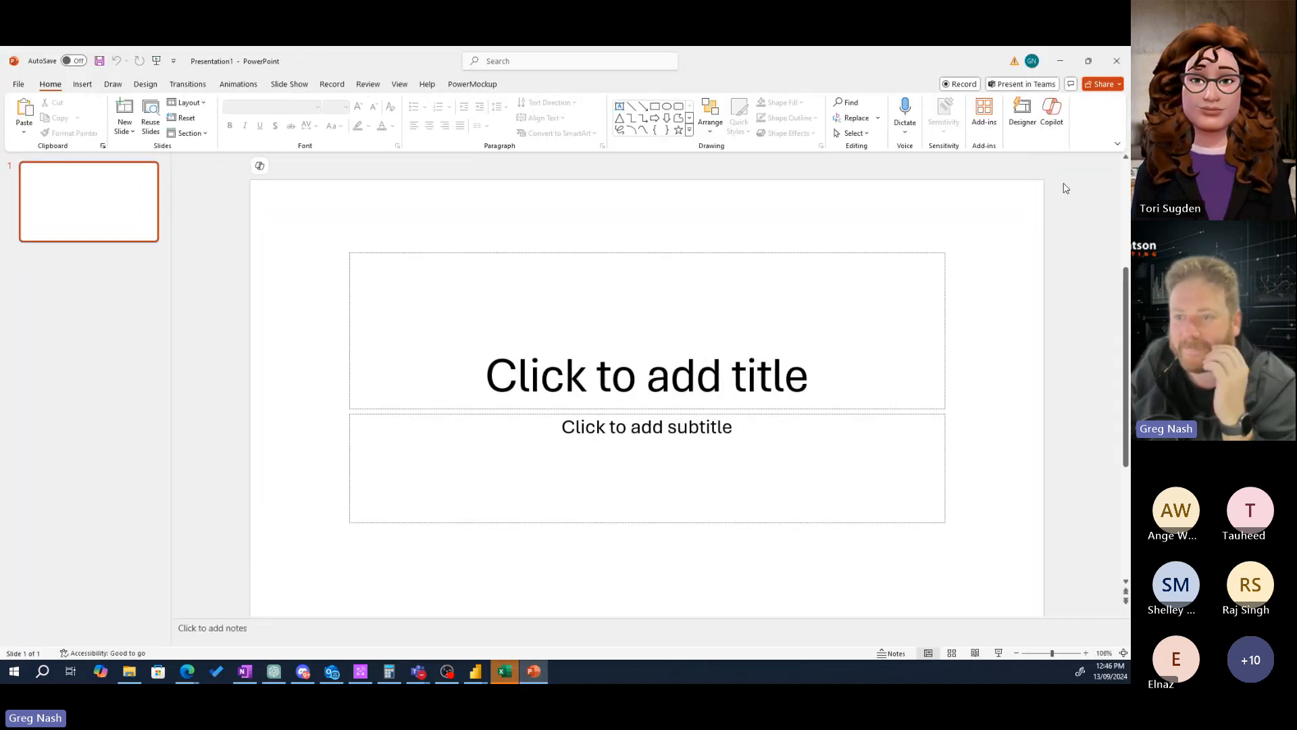
click(472, 84)
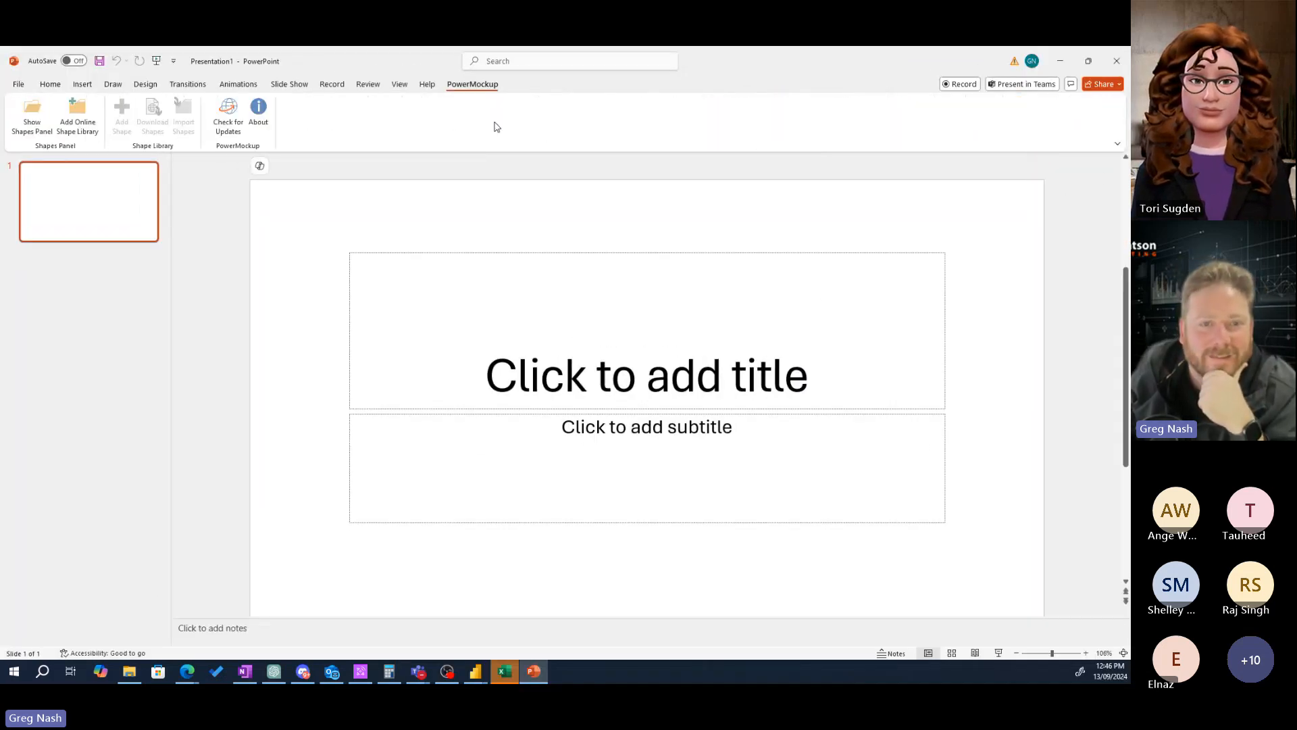
click(33, 117)
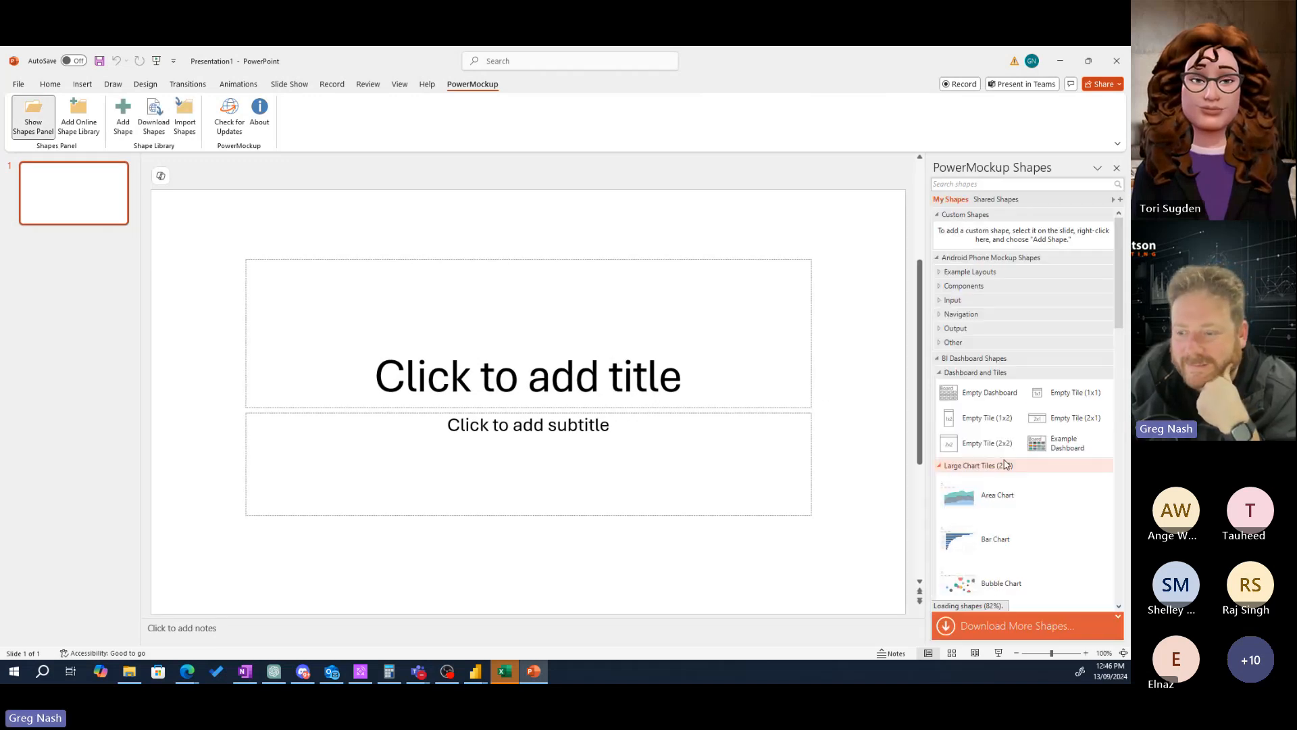
- Try out the large Area Chart tile from the BI Dashboard shapes on the slide, and delete it
drag(998, 505, 569, 540)
drag(477, 463, 455, 401)
click(414, 401)
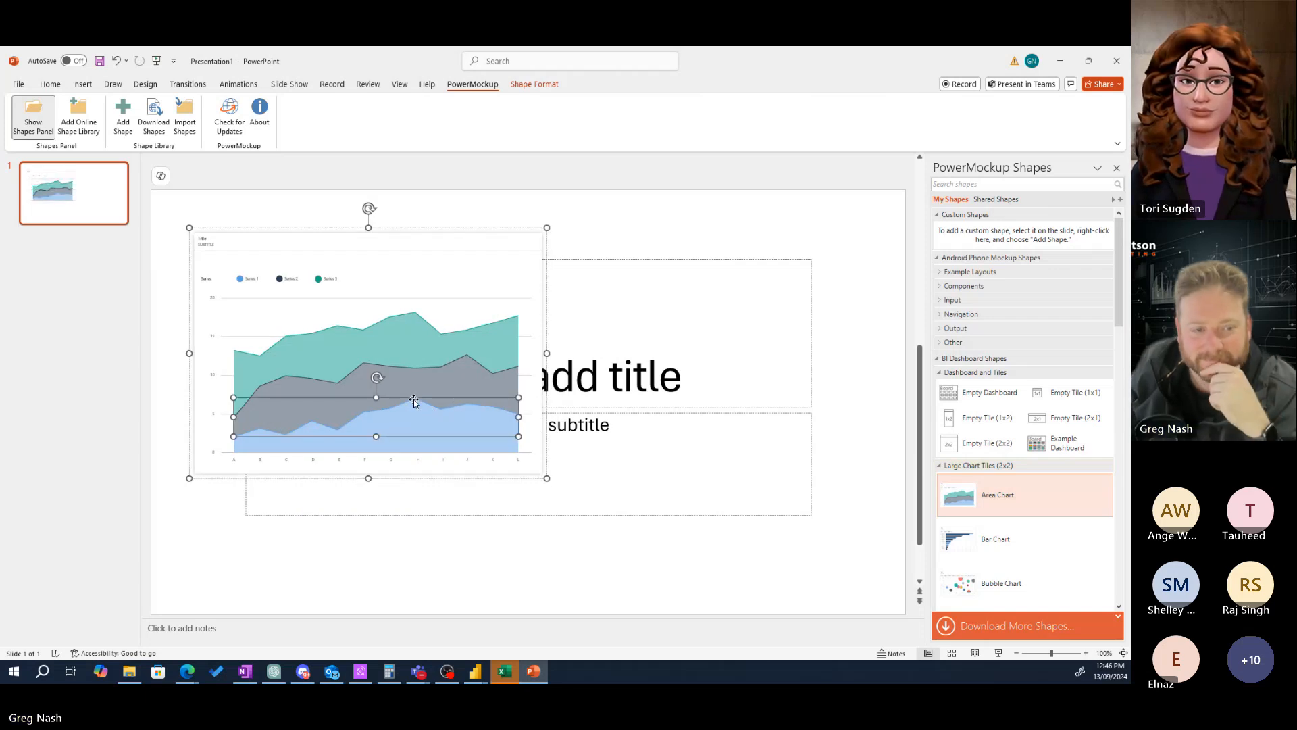
click(531, 251)
click(517, 245)
click(571, 241)
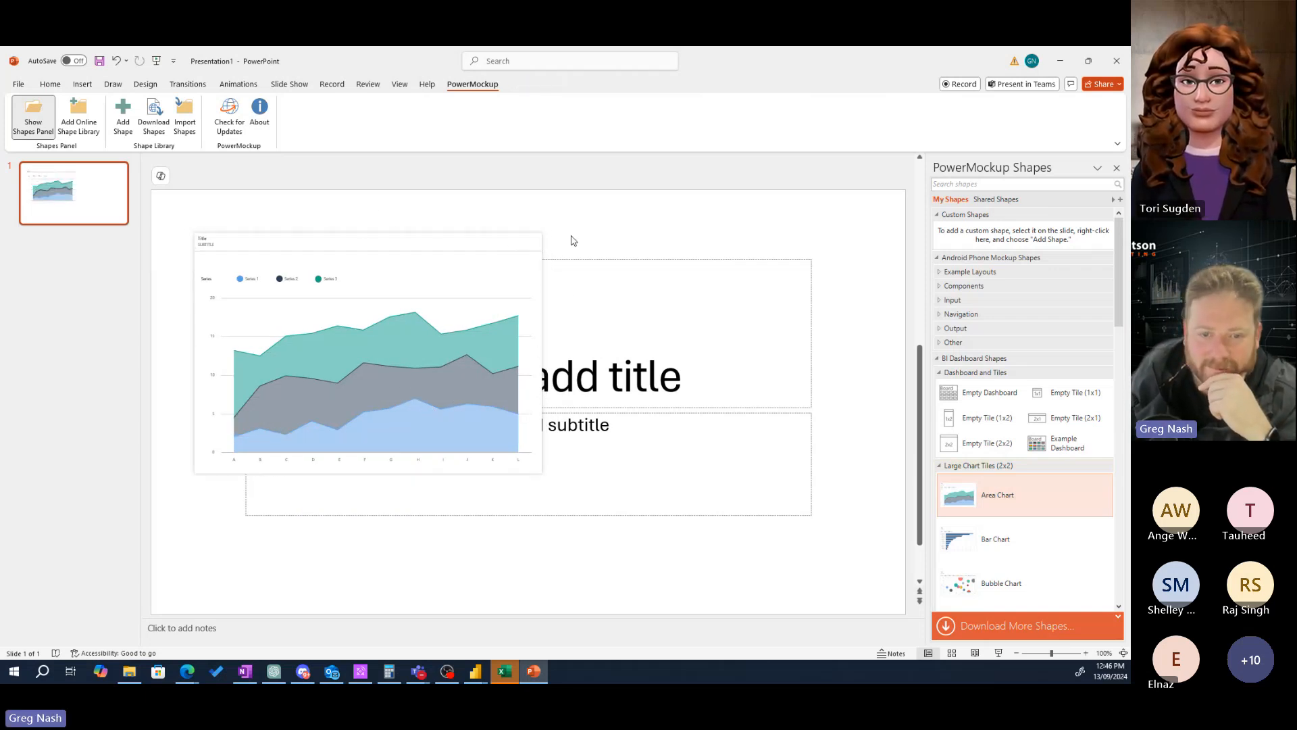
click(530, 240)
key(Delete)
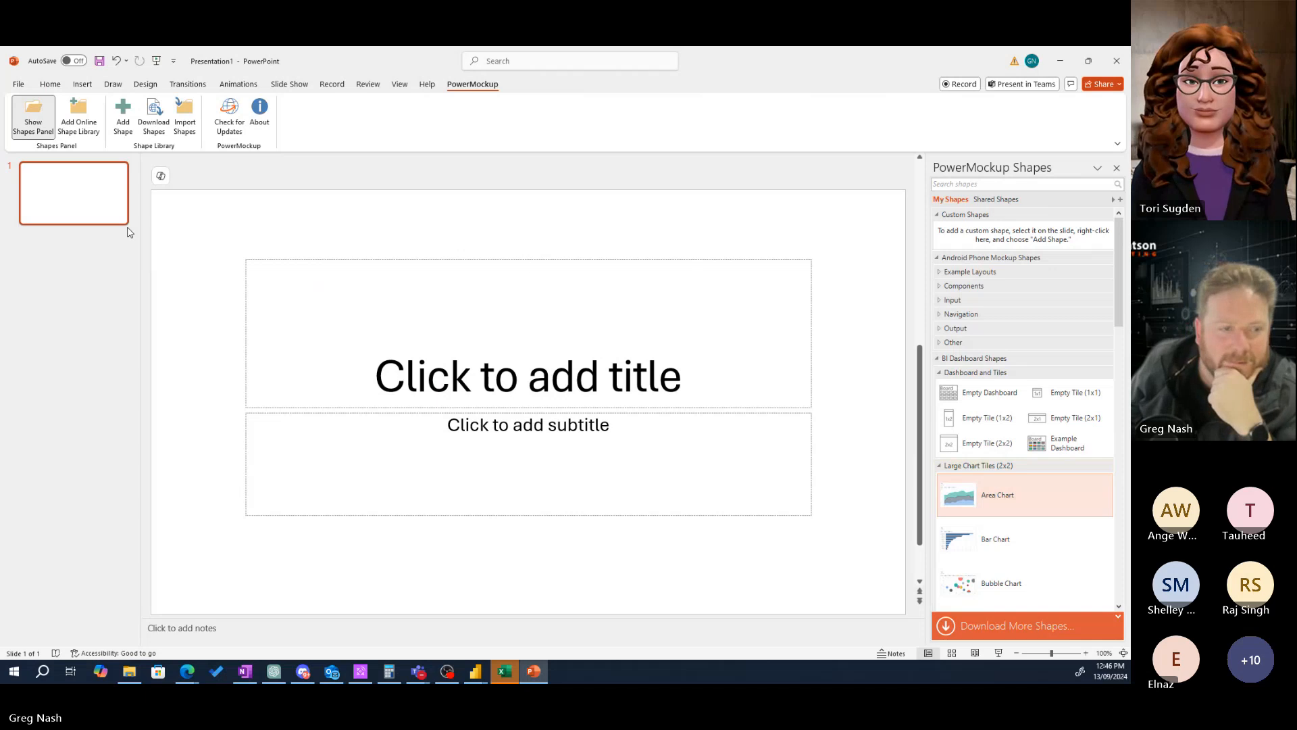
- Change the first slide's layout to a blank one without title and subtitle placeholders
right_click(97, 204)
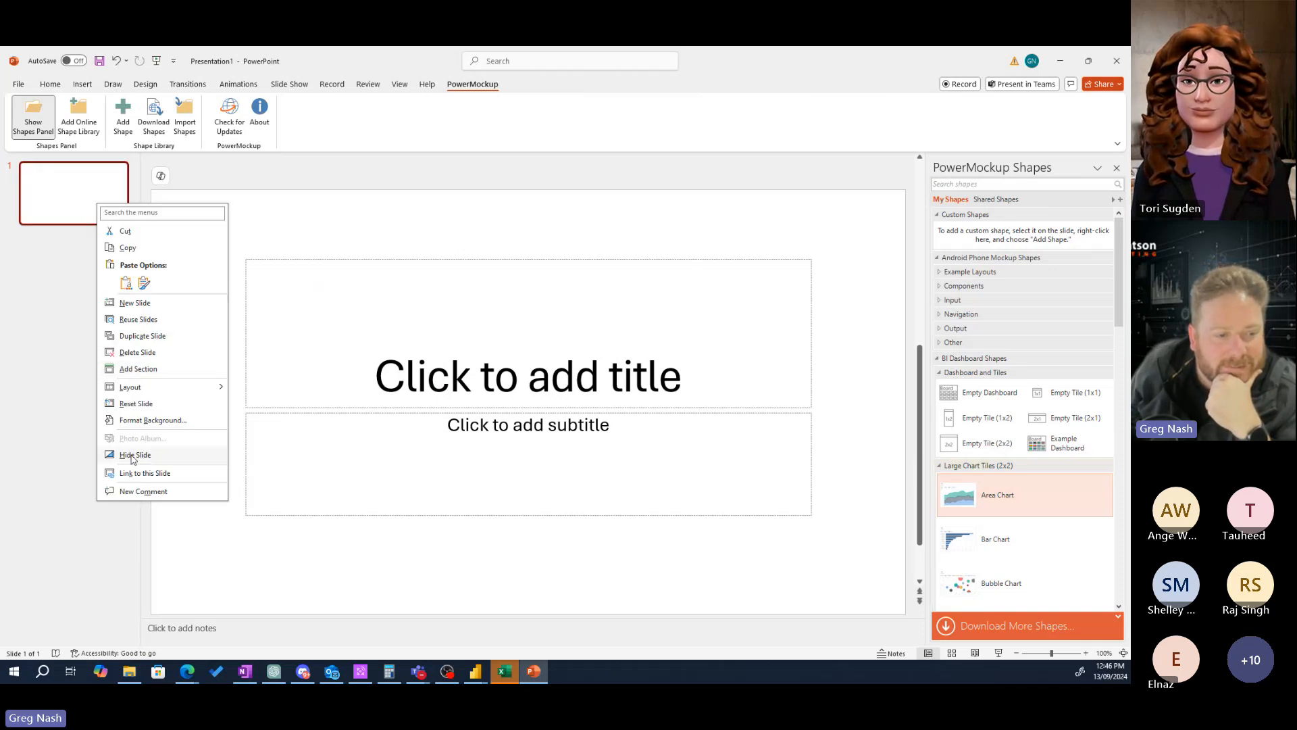
mouse_move(157, 395)
click(261, 543)
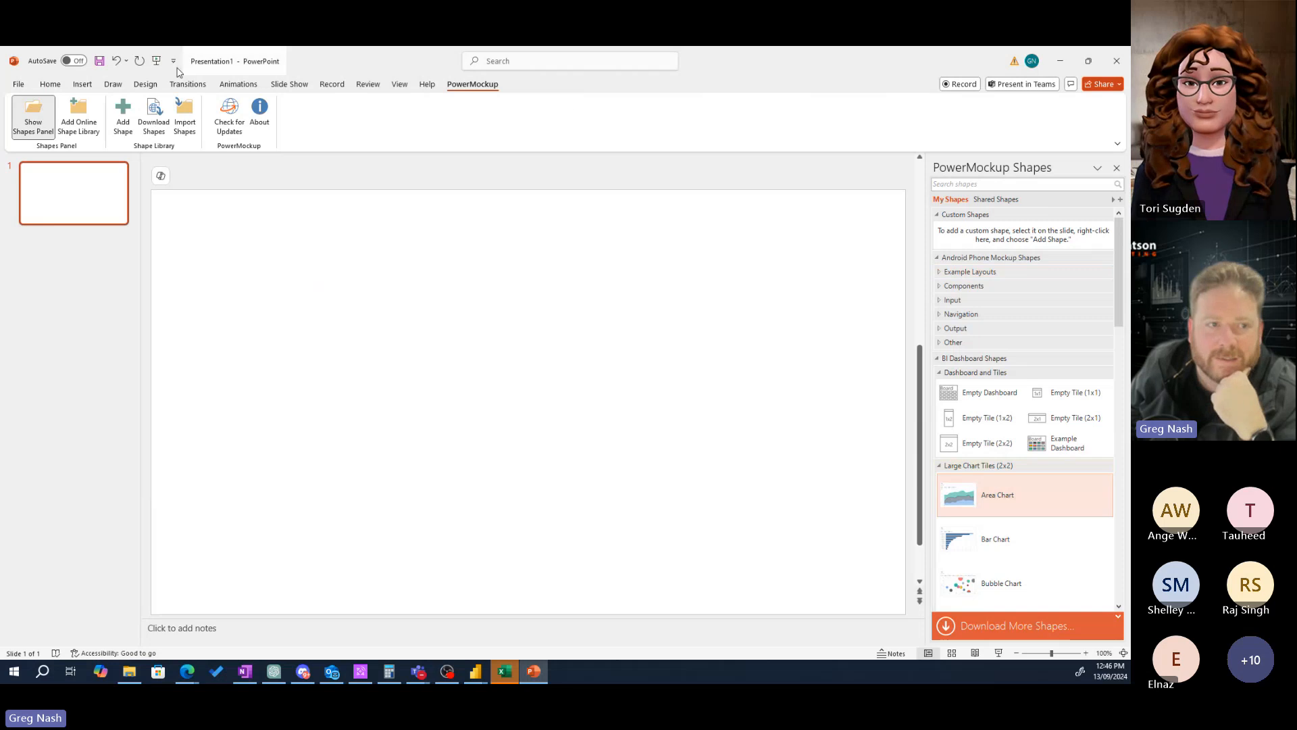
- Insert an empty text box near the upper-left corner of the blank slide
click(19, 85)
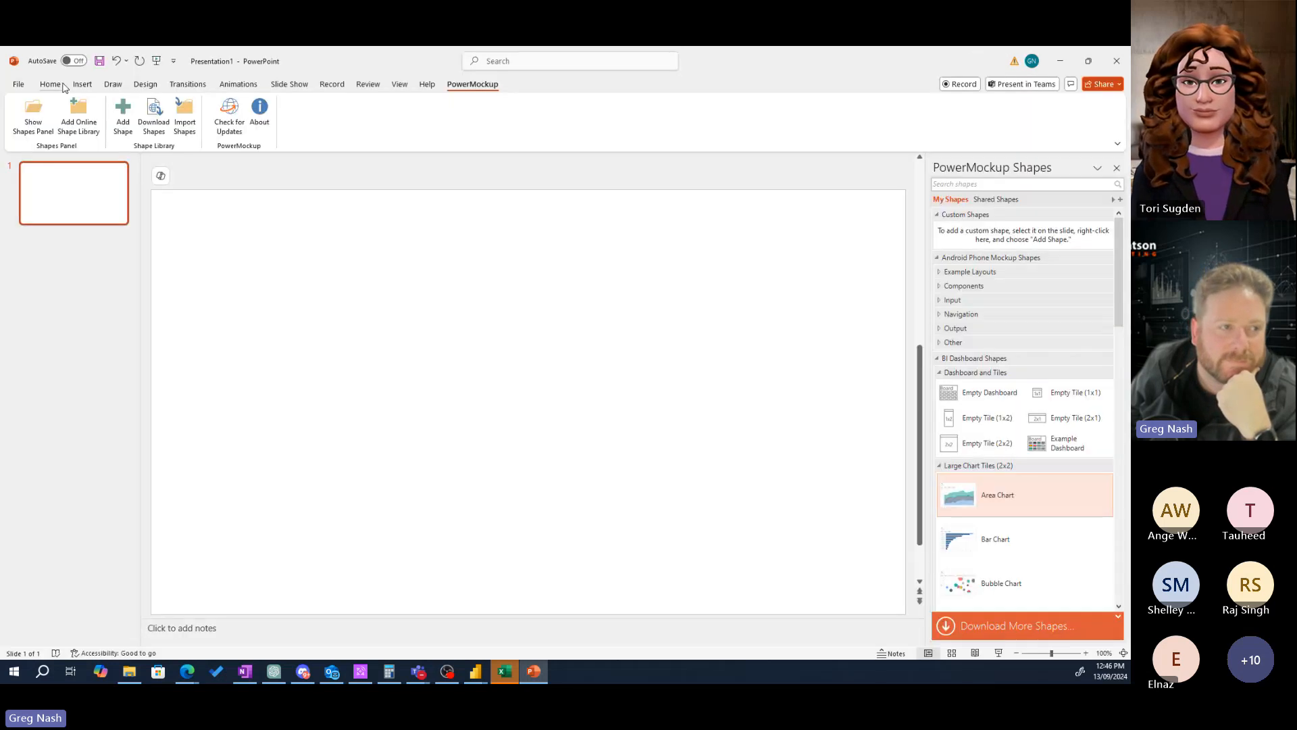
click(53, 86)
click(78, 86)
click(542, 115)
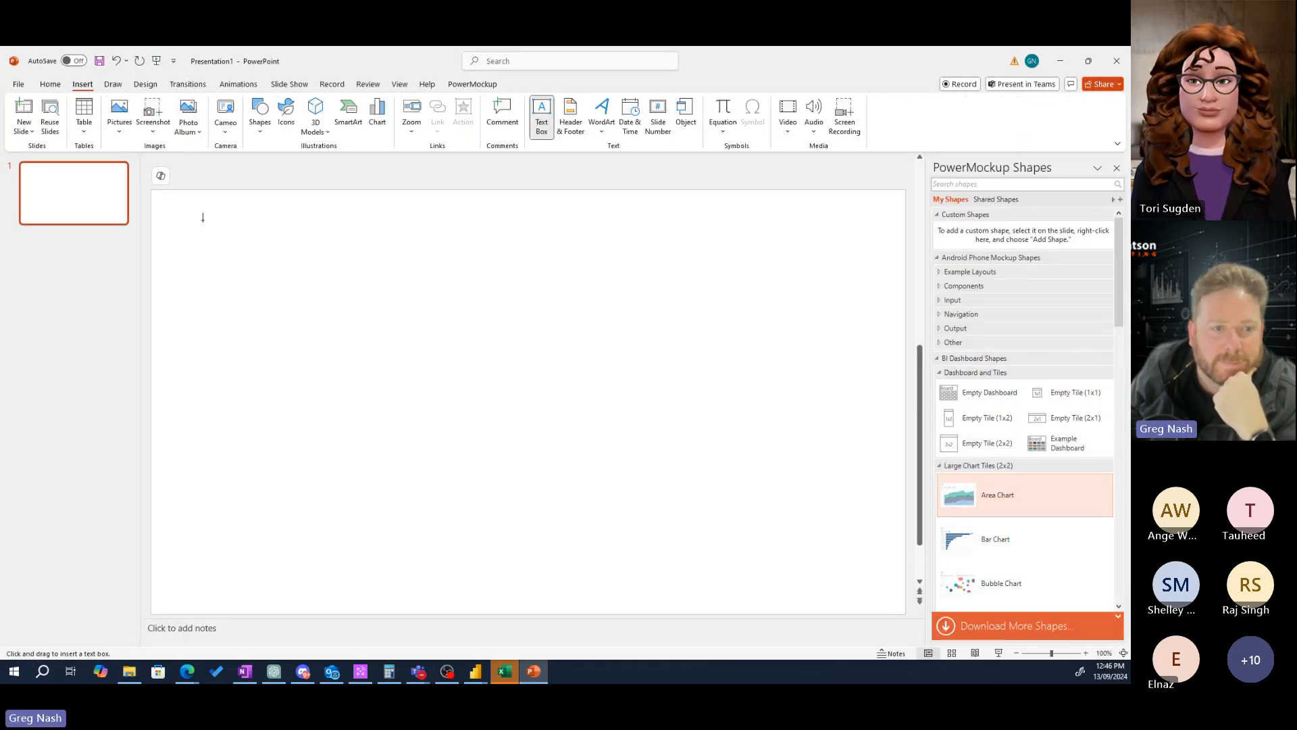
click(196, 216)
- Copy ChatGPT's question "What is our current cash balance compared to the forecasted amount for this week?" into the PowerPoint slide's text box
key(alt+Tab)
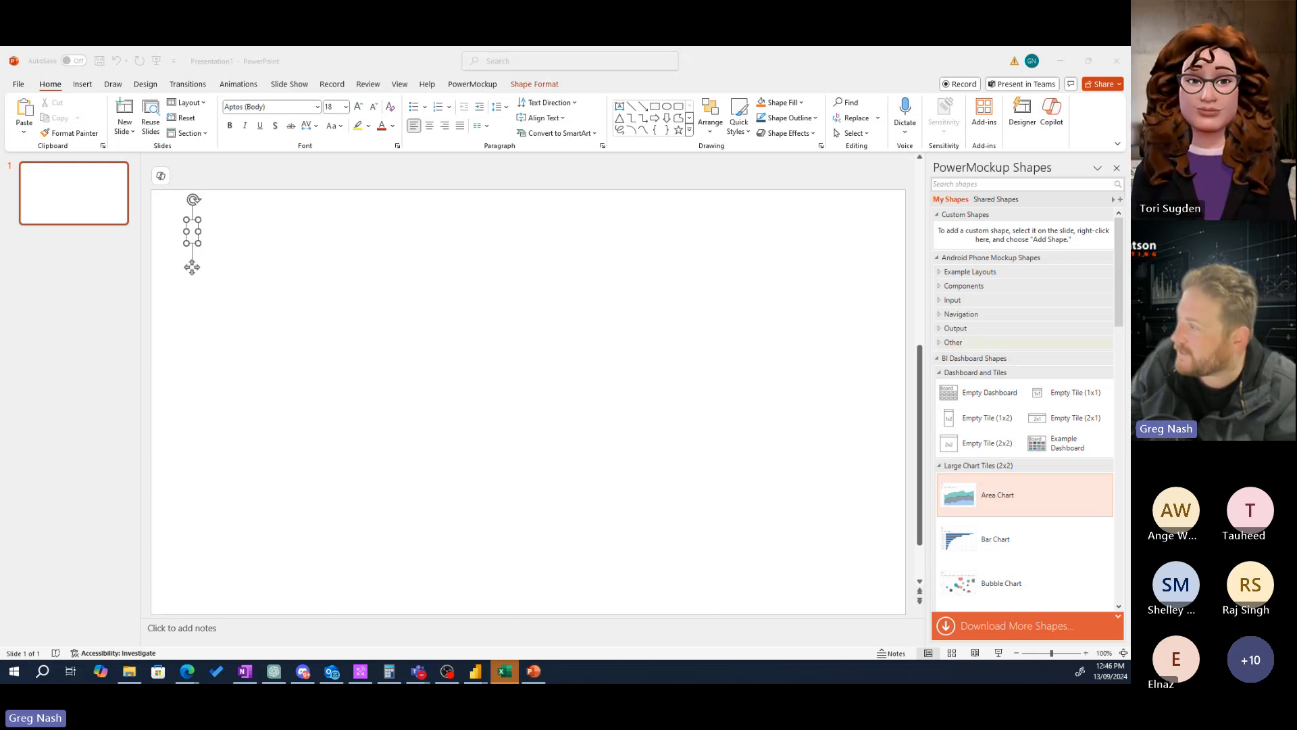
key(alt+Tab)
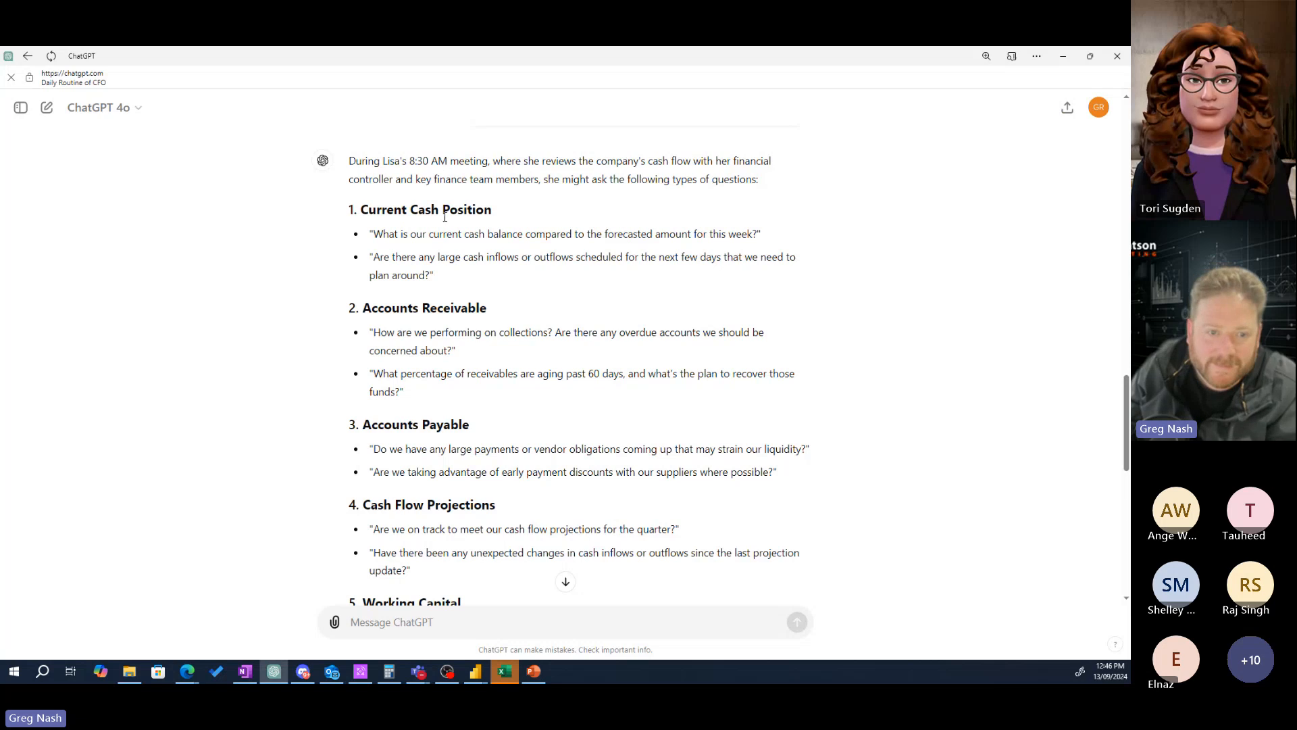
drag(375, 234, 758, 236)
key(ctrl+c)
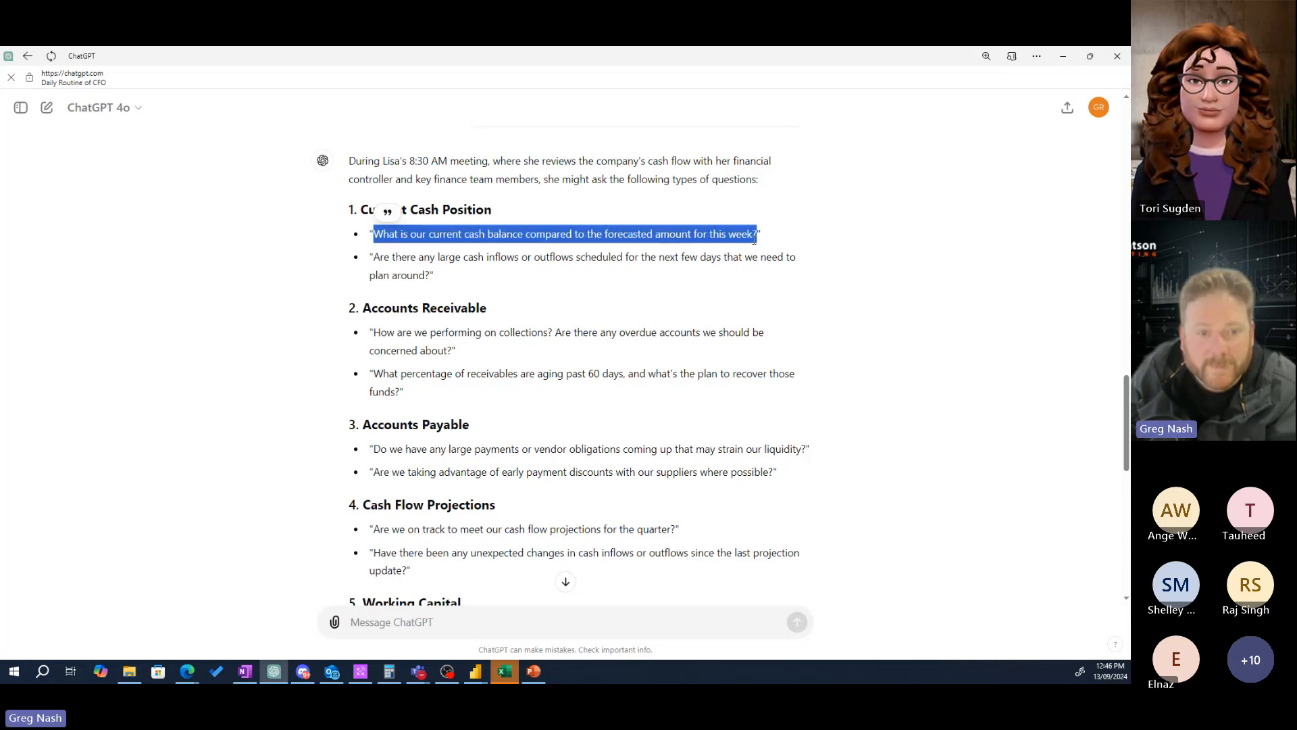
key(alt+Tab)
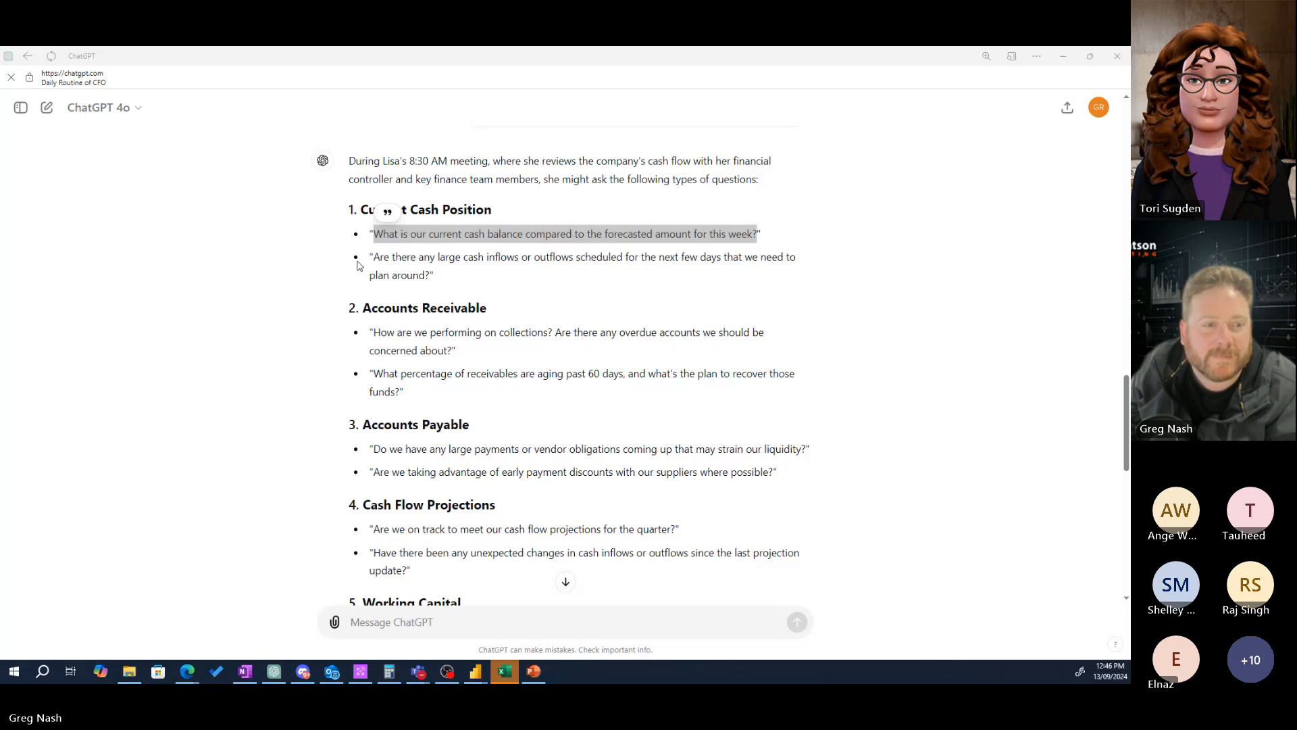
key(alt+Tab)
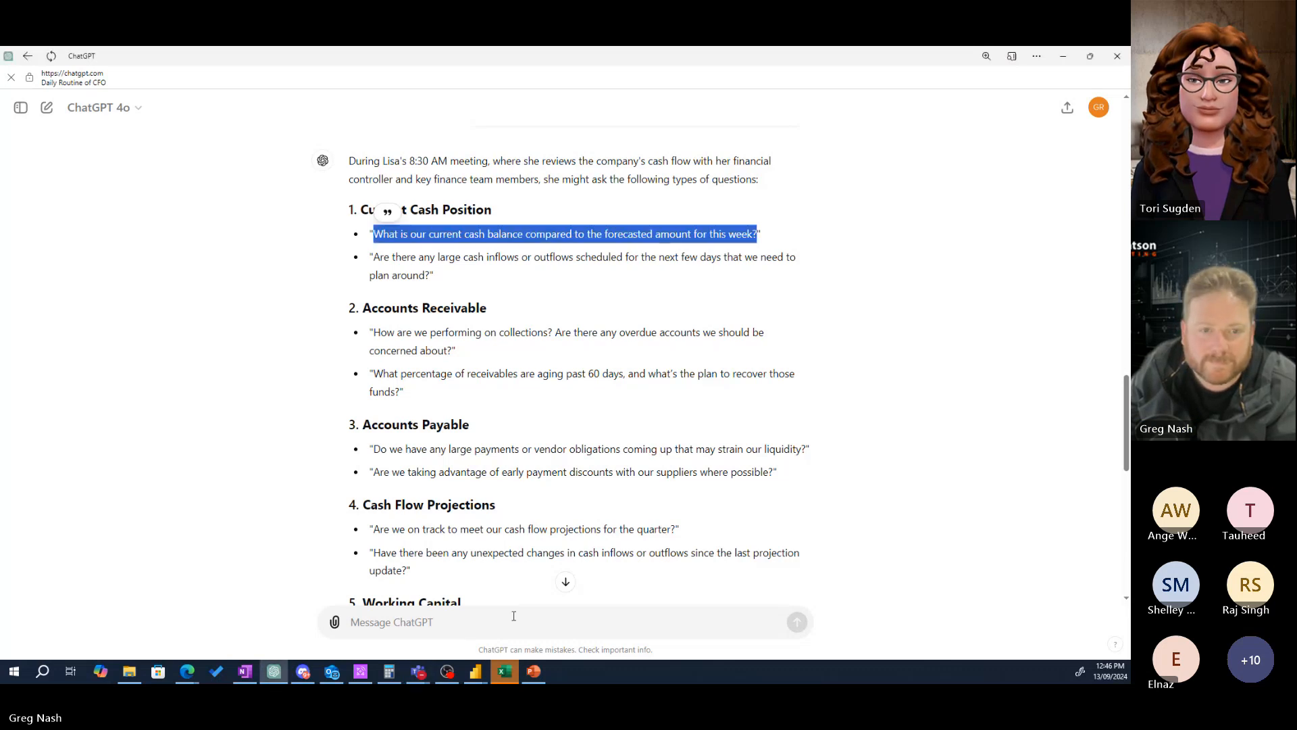
key(alt+Tab)
key(alt+Tab)
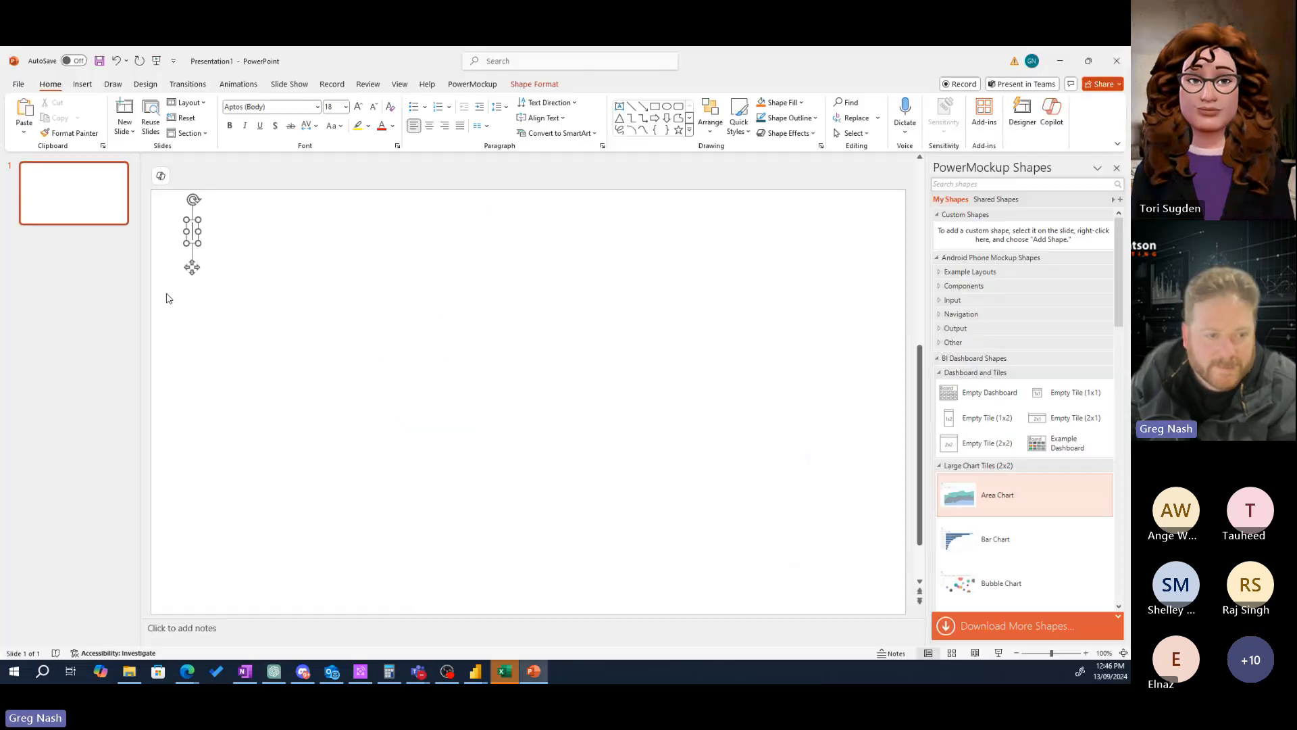
key(ctrl+v)
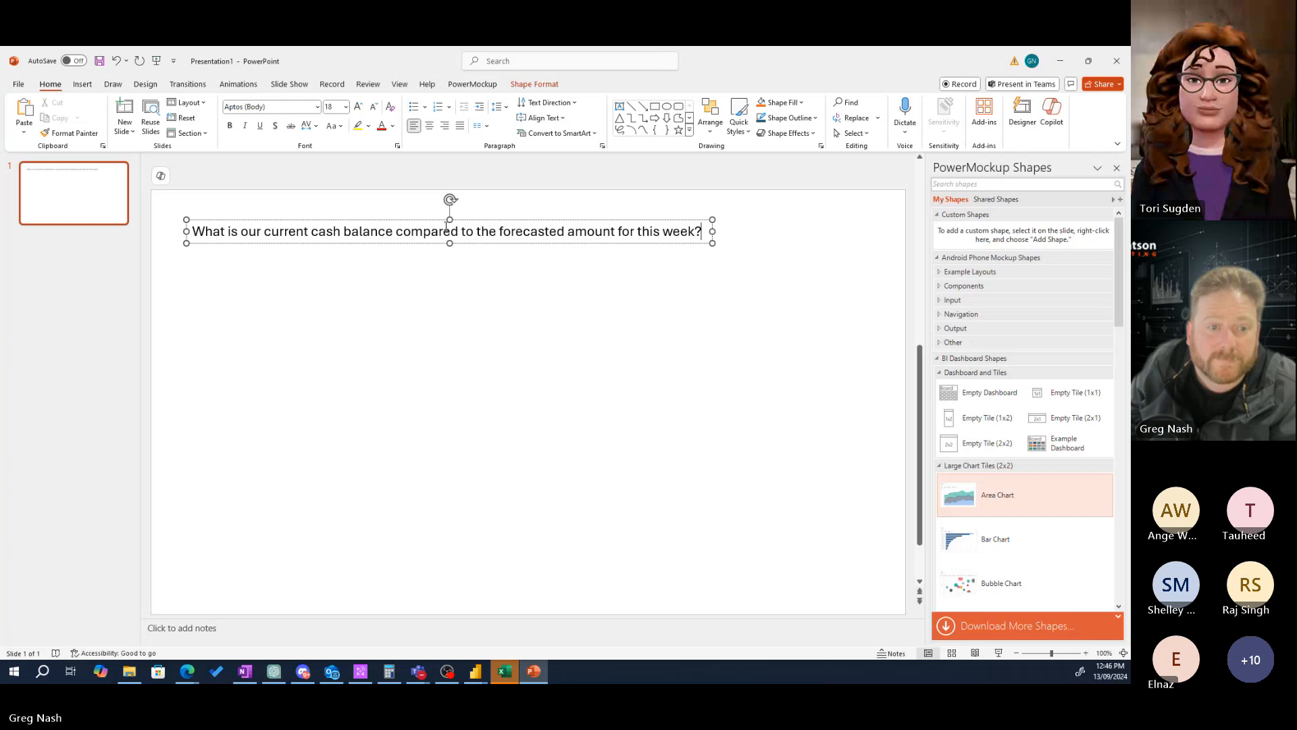
- Make "cash balance" and "forecasted amount" bold in the question's text box, with the box moved closer to the slide's upper-left corner
key(Escape)
key(Escape)
mouse_move(372, 217)
mouse_down()
mouse_move(337, 198)
mouse_move(352, 204)
mouse_move(296, 215)
mouse_move(370, 214)
mouse_up()
click(306, 214)
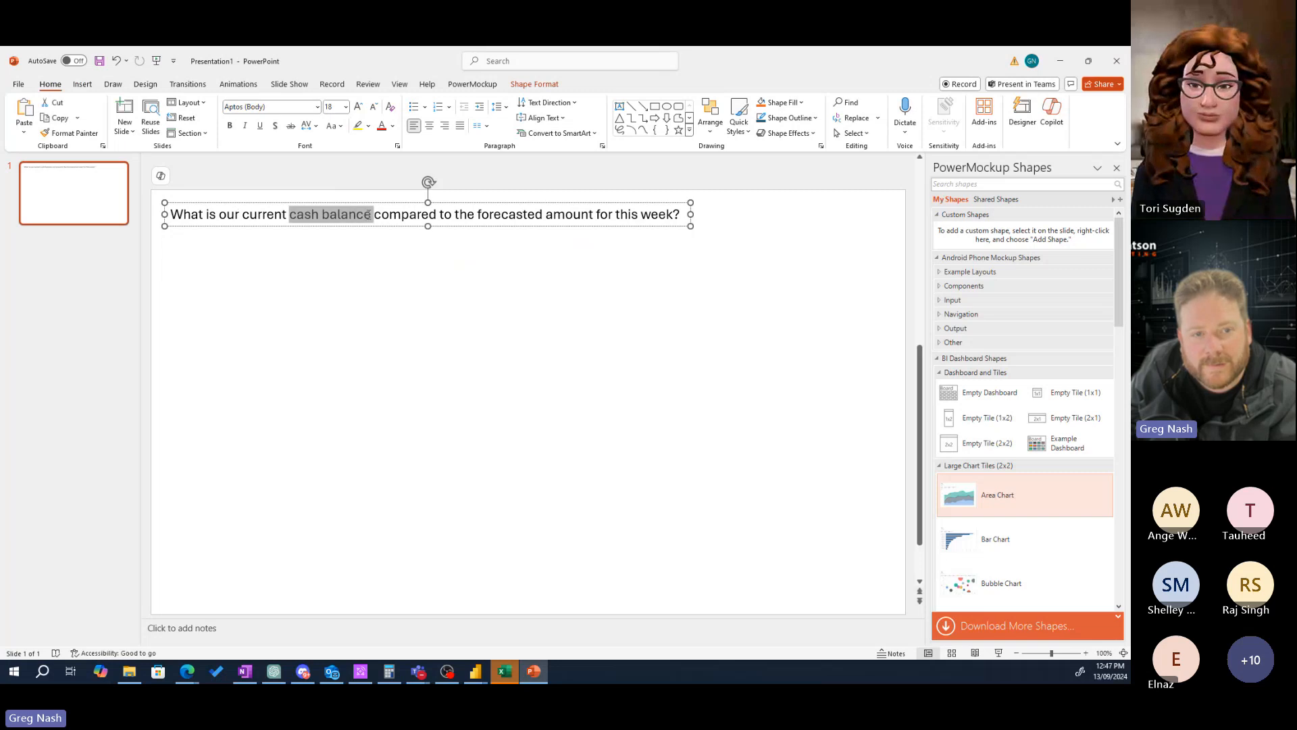
click(233, 127)
click(493, 214)
drag(481, 214, 601, 216)
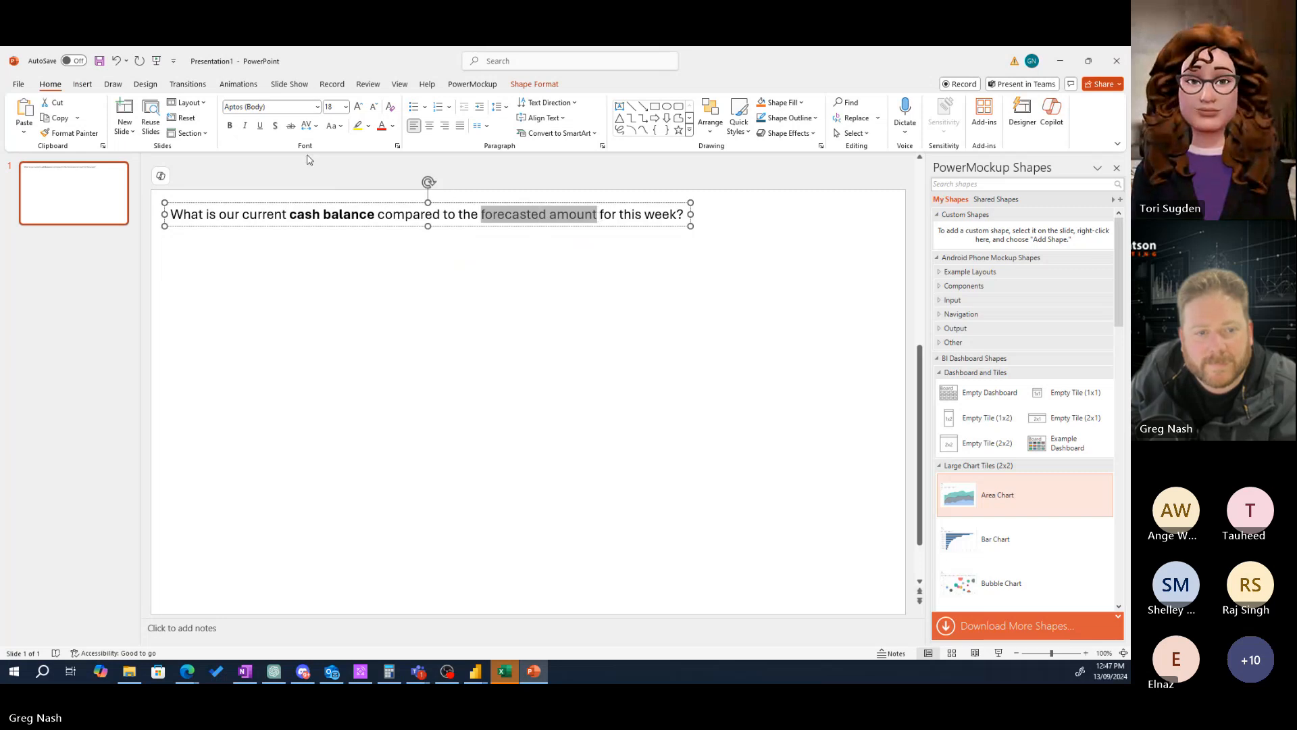
click(231, 127)
click(382, 228)
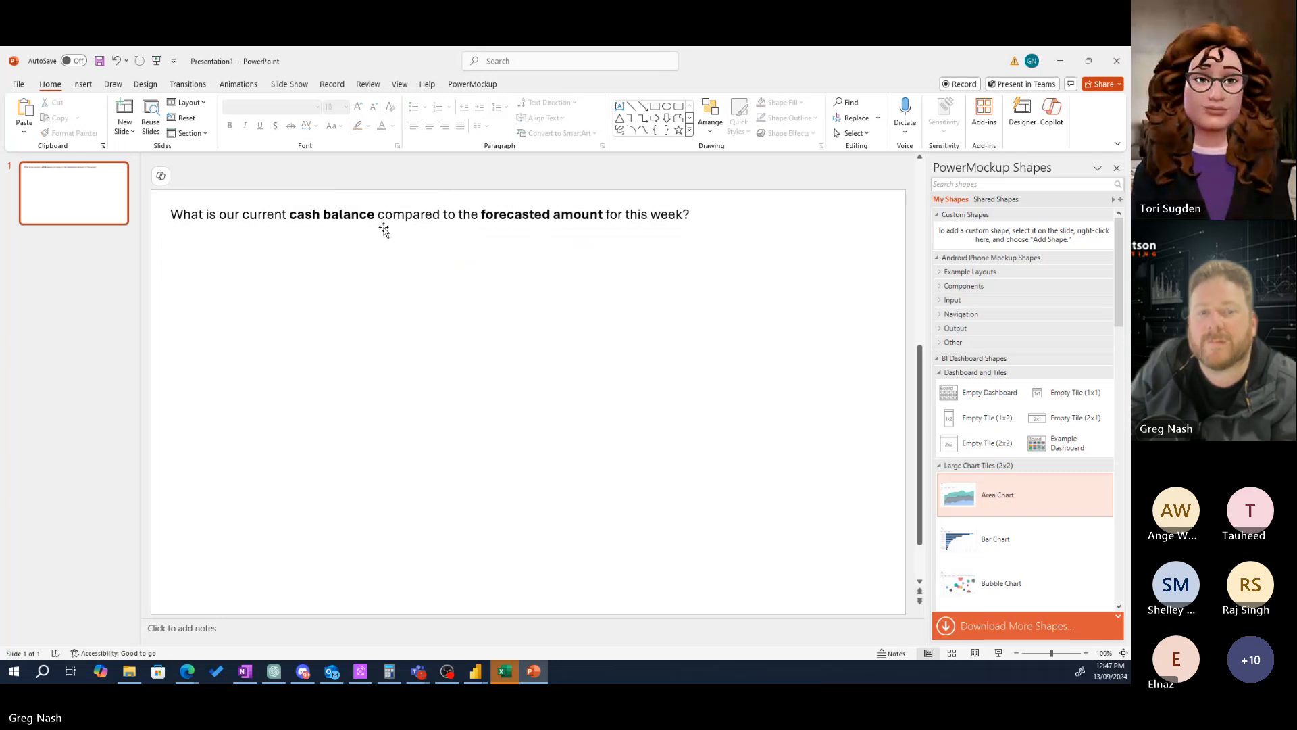
- Paste the AARDVARK logo picture onto the slide and place it at a small size in the slide's upper-left corner
click(388, 227)
drag(388, 227, 448, 248)
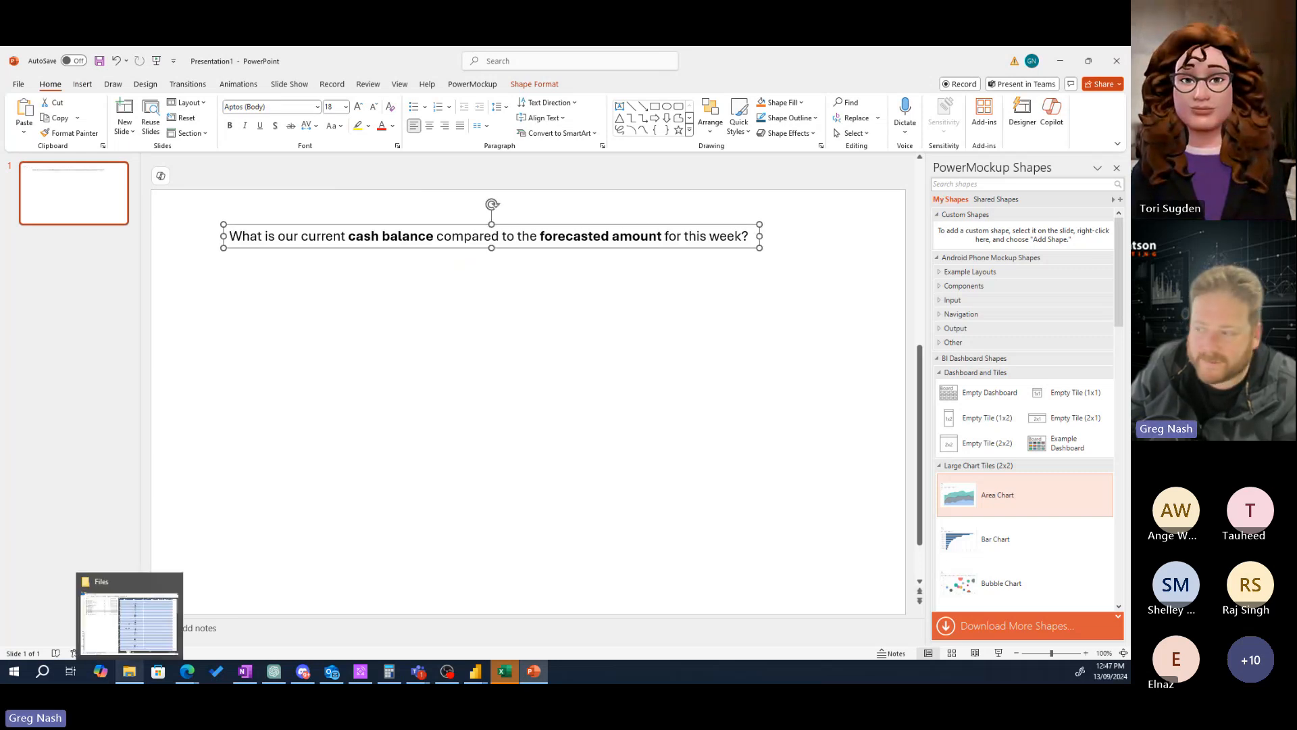
click(129, 671)
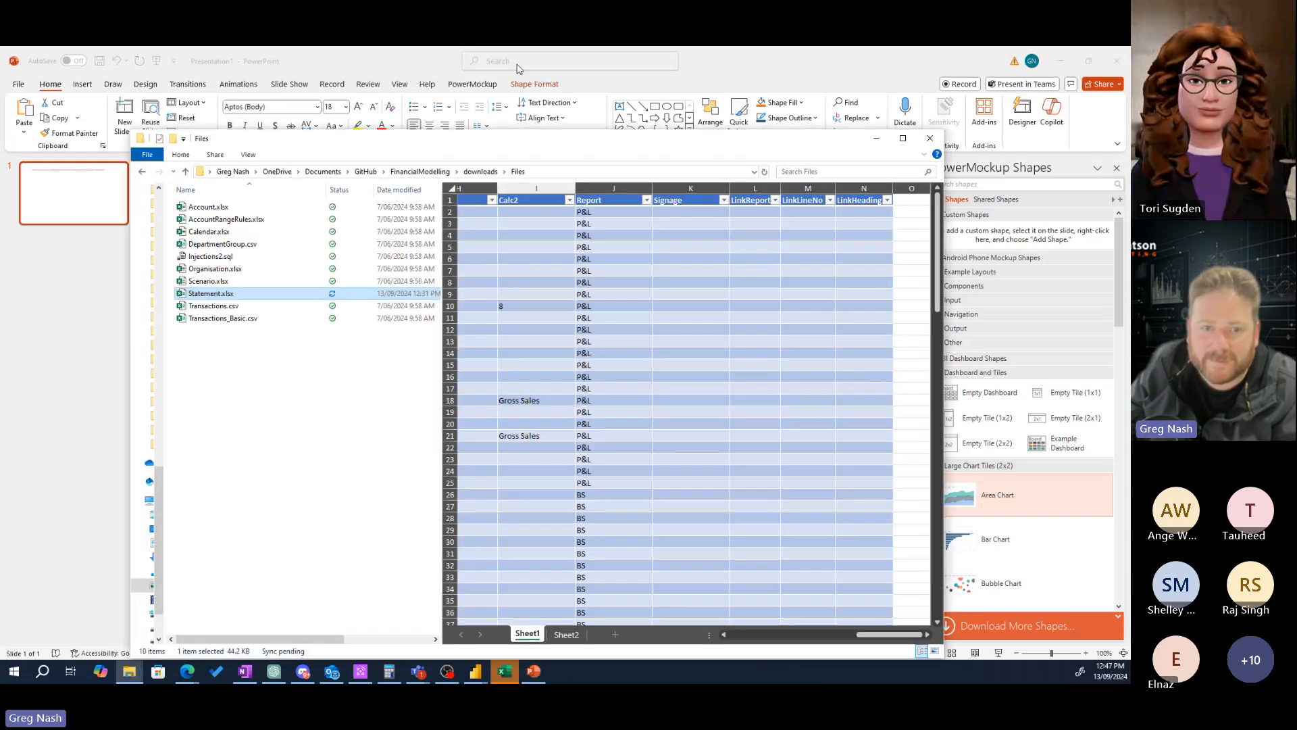
drag(477, 142, 1130, 205)
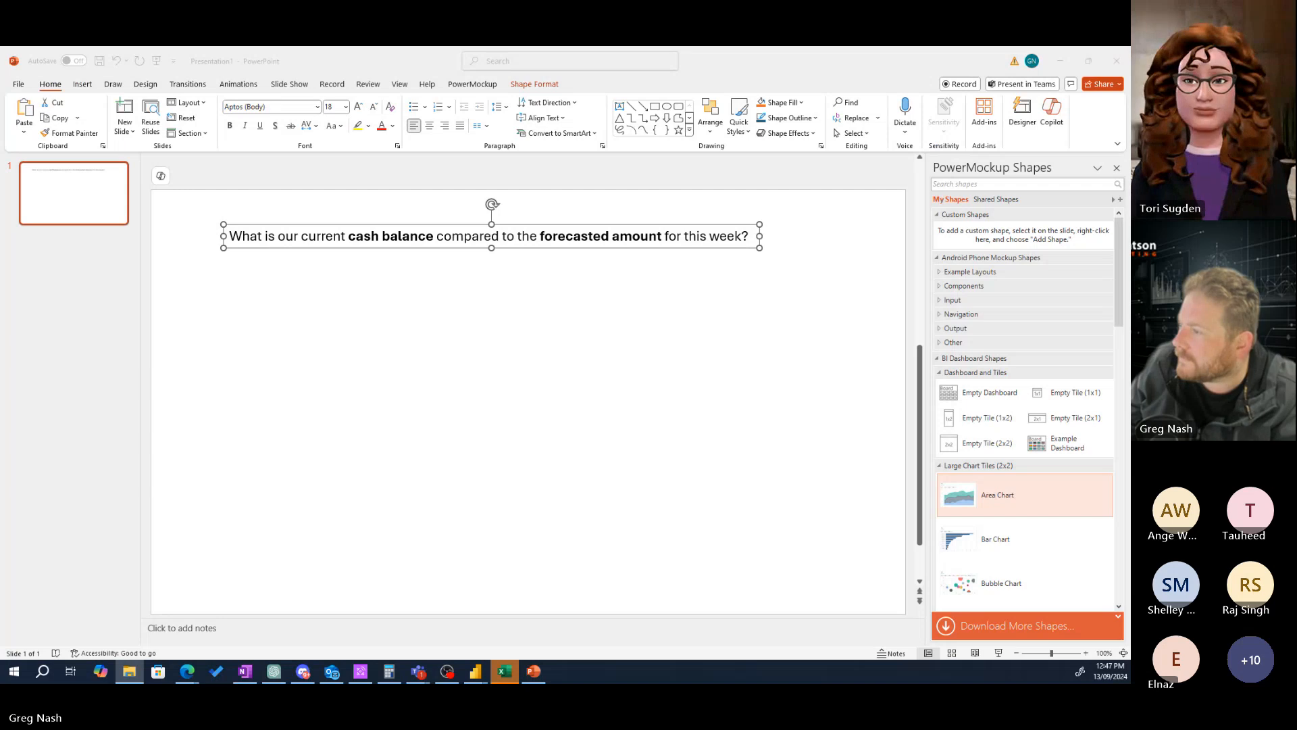
key(ctrl+v)
drag(543, 402, 251, 311)
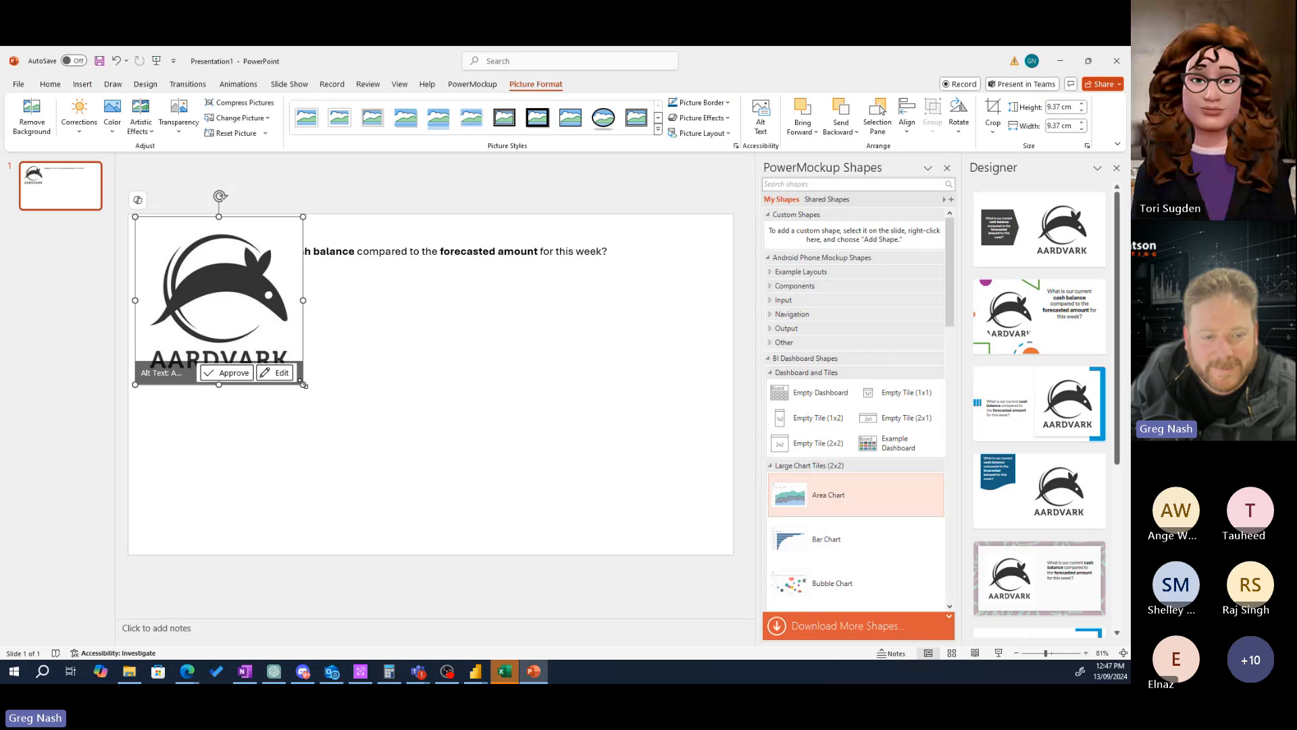
drag(304, 383, 215, 297)
- Move the question's text box to the right of the logo and enlarge all its text to 28 pt
click(247, 250)
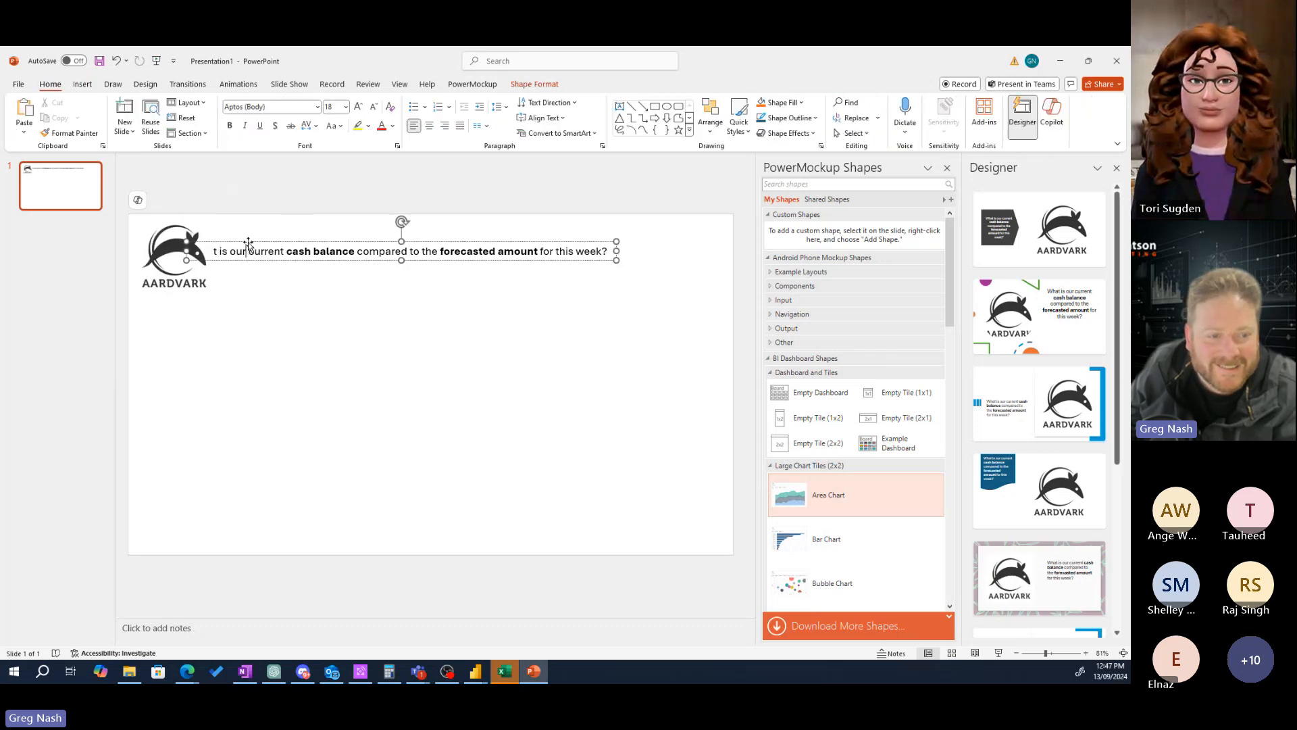
drag(249, 243, 290, 248)
triple_click(293, 260)
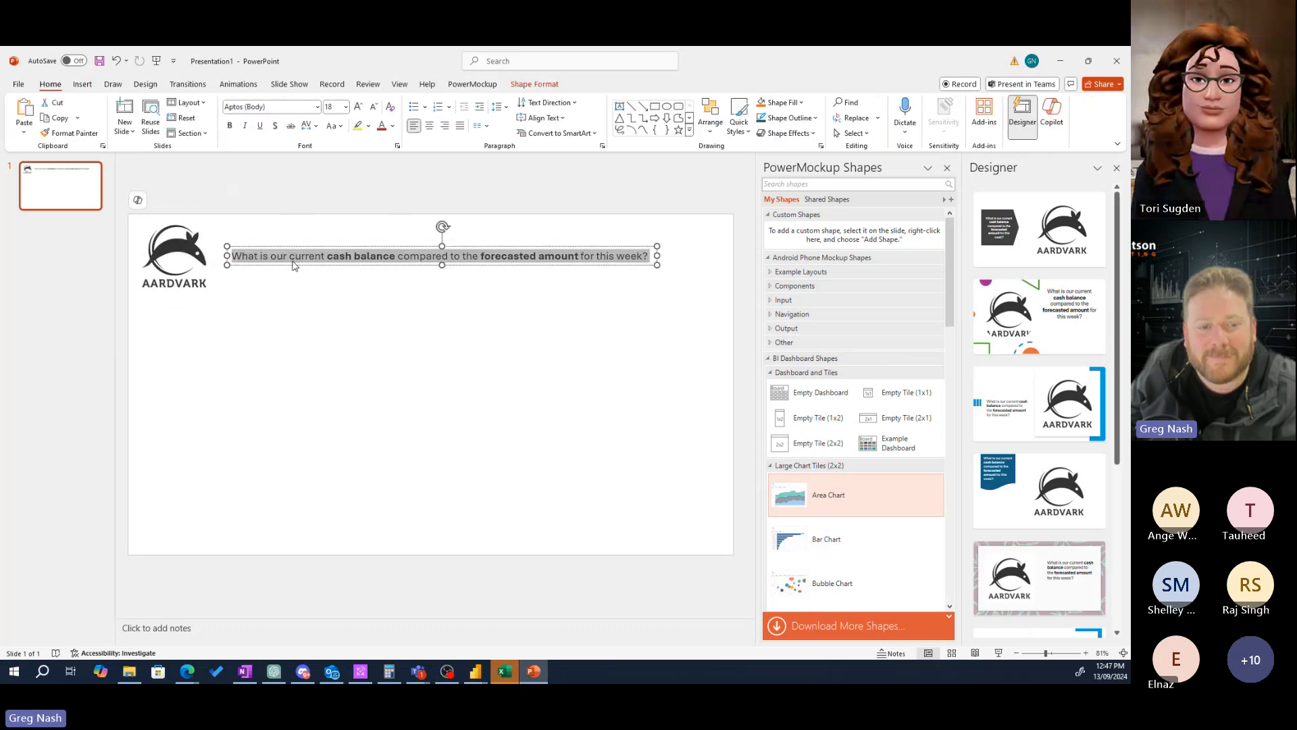
double_click(293, 260)
triple_click(274, 258)
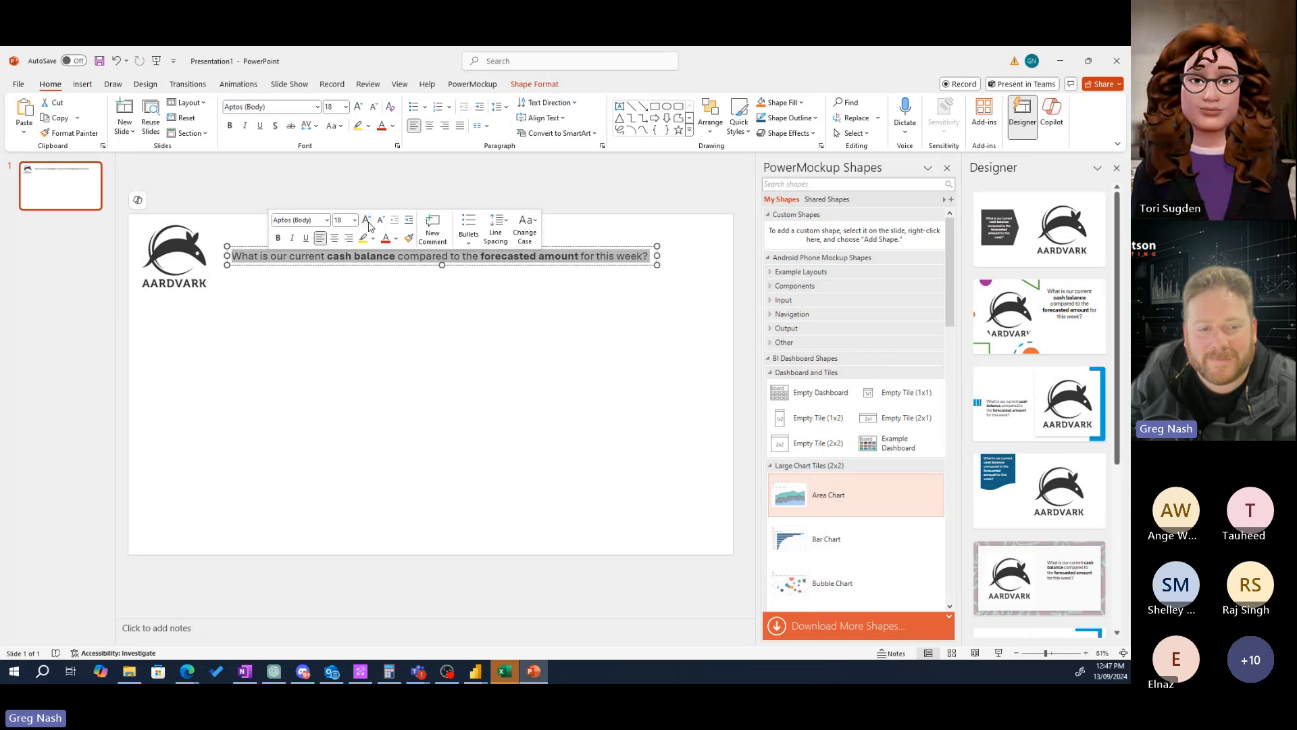
click(367, 221)
click(367, 221)
click(367, 221)
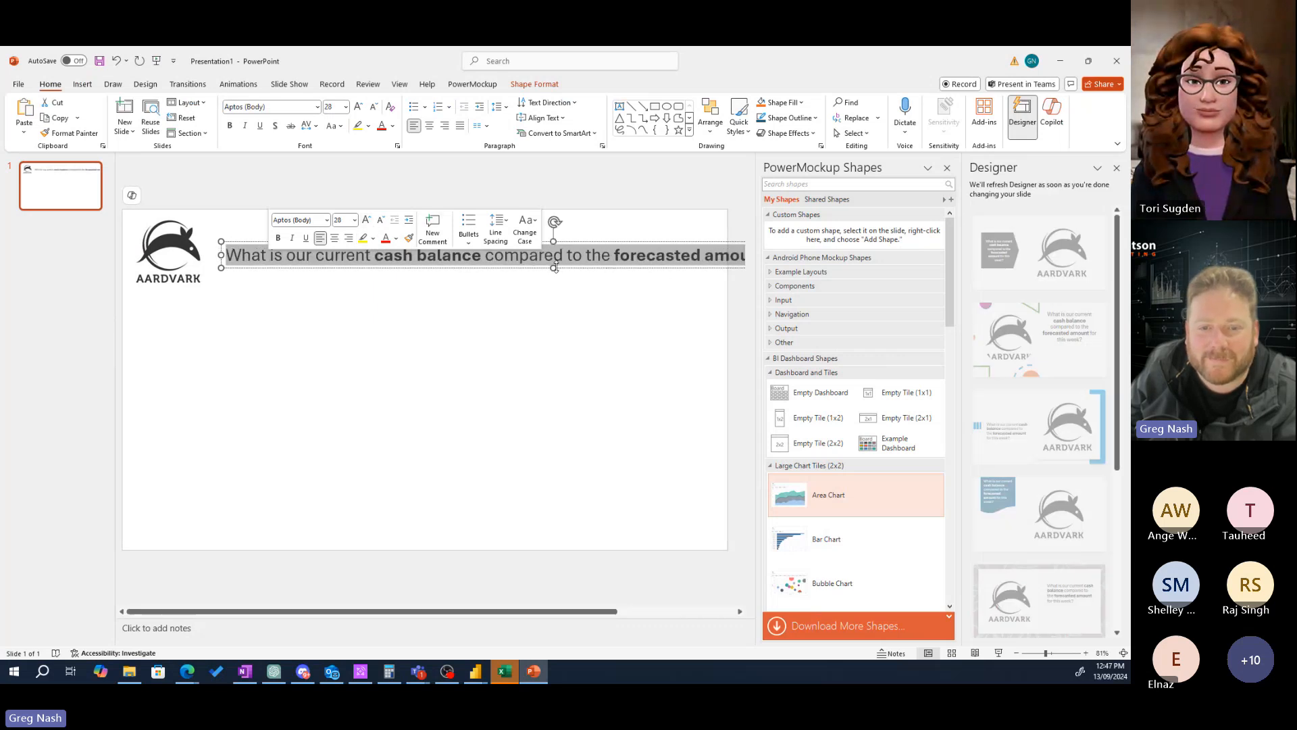
- Narrow the question's text box so the text wraps onto two lines, and position it beside the logo
drag(555, 267, 547, 298)
drag(688, 242, 596, 243)
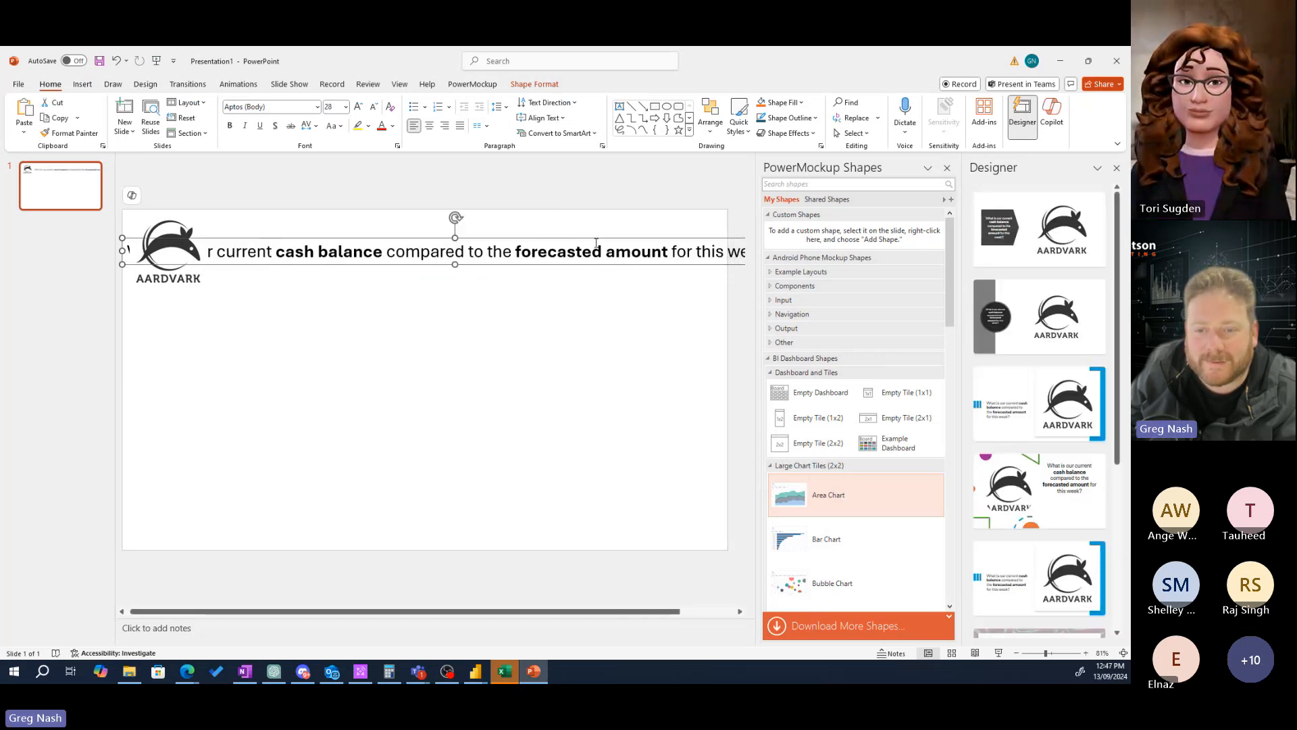
drag(712, 264, 586, 249)
drag(453, 268, 463, 275)
- Shrink the AARDVARK logo slightly and move the two-line question up close beside it
click(200, 250)
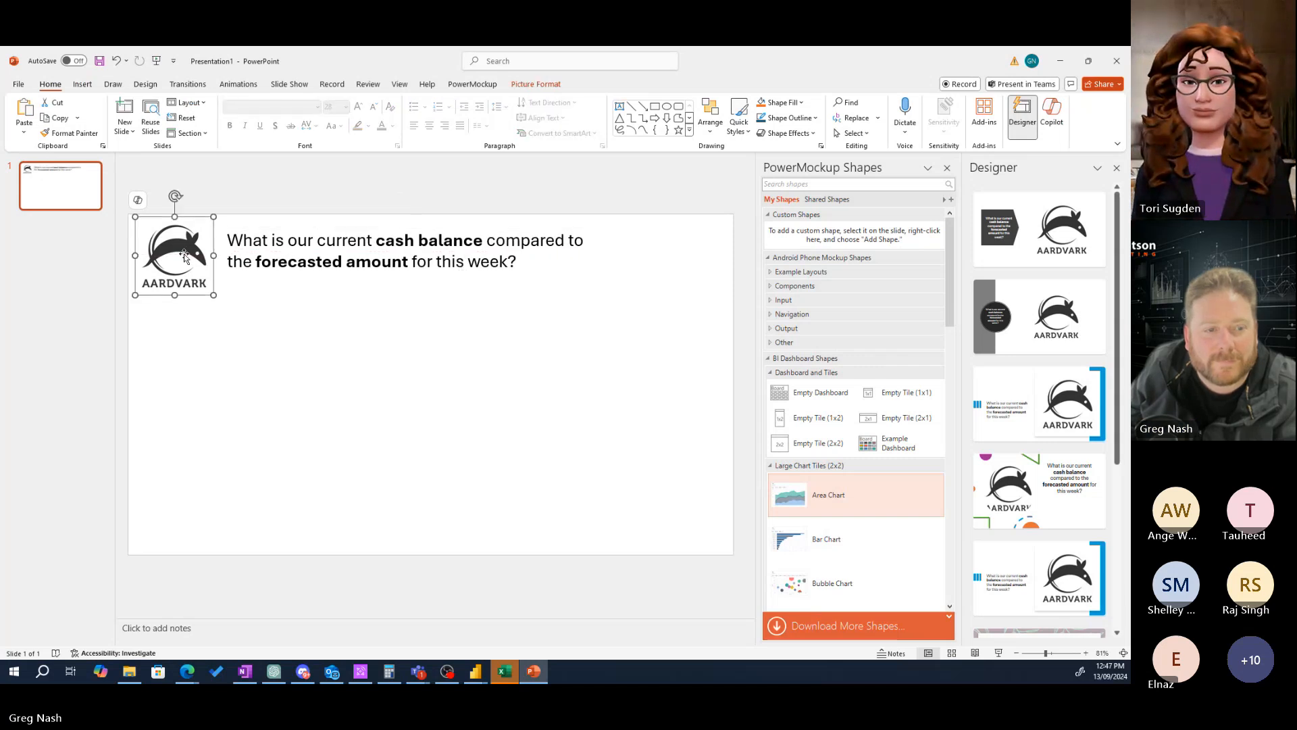
drag(216, 295, 194, 277)
drag(345, 228, 315, 221)
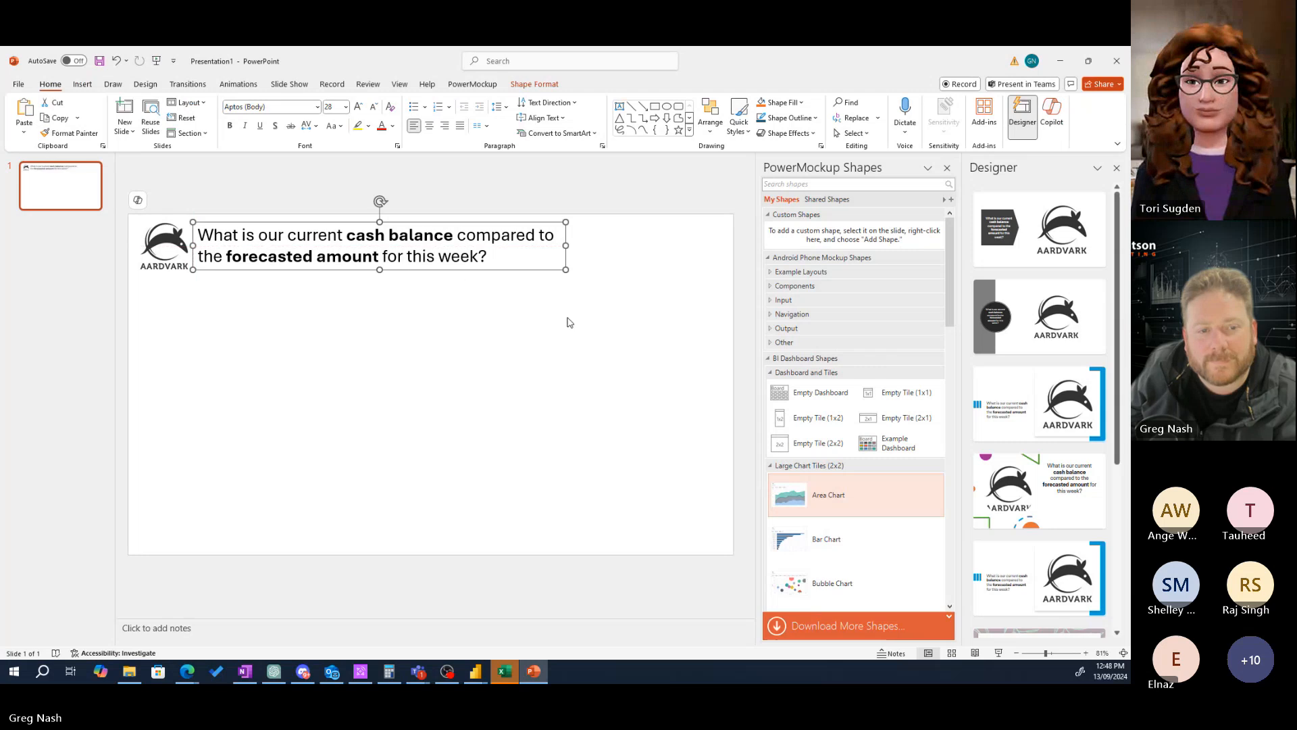
click(275, 376)
click(351, 270)
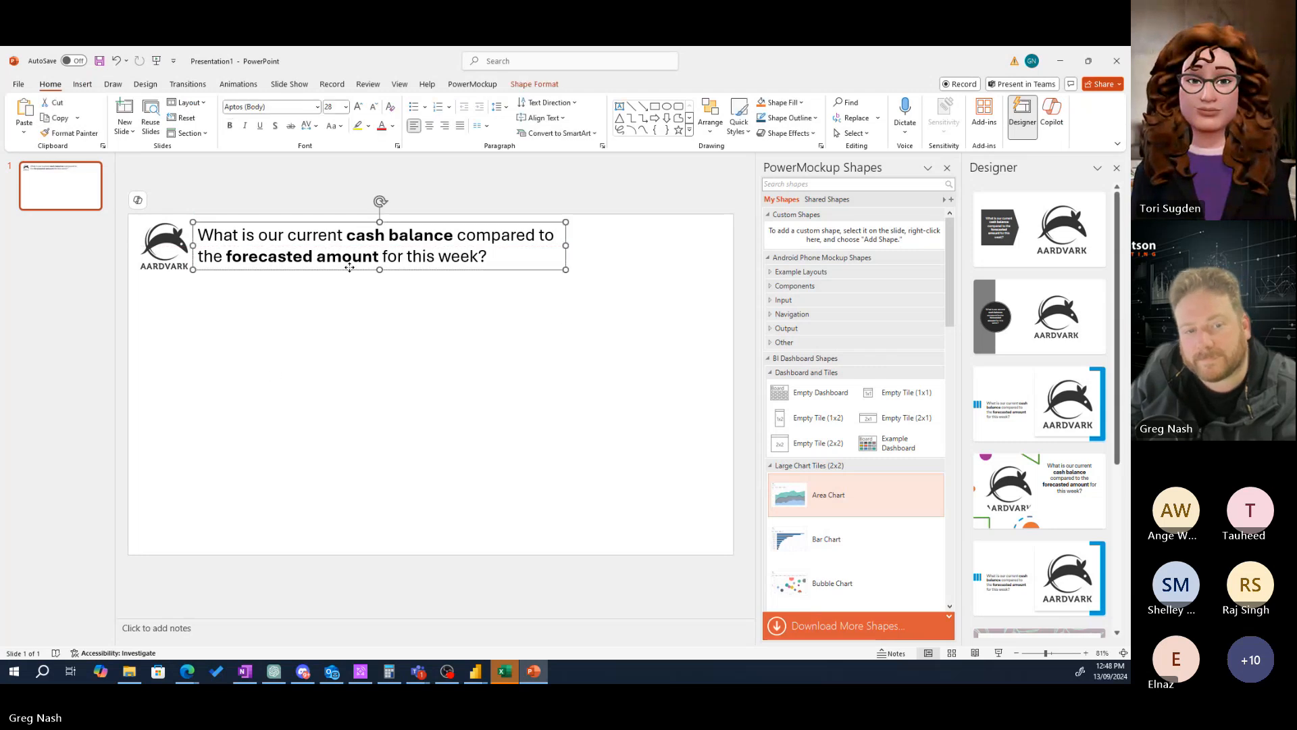
drag(351, 273, 358, 273)
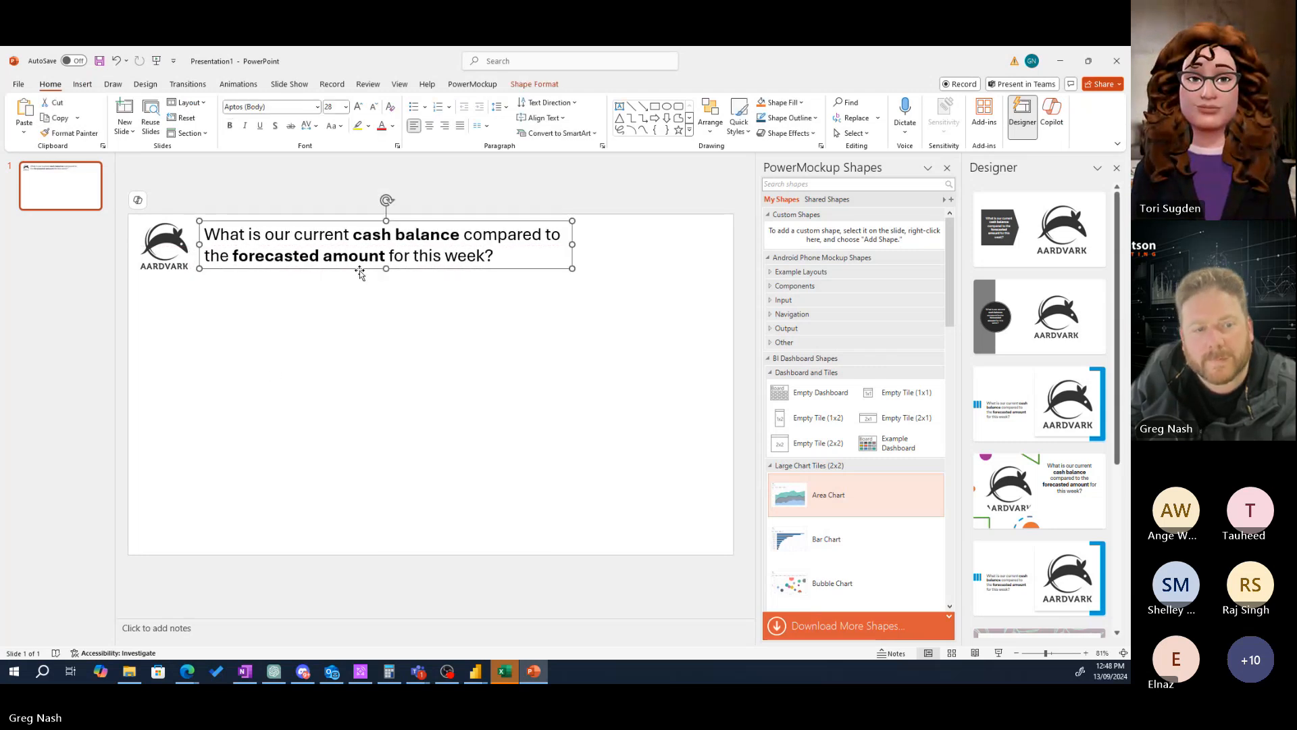
click(452, 358)
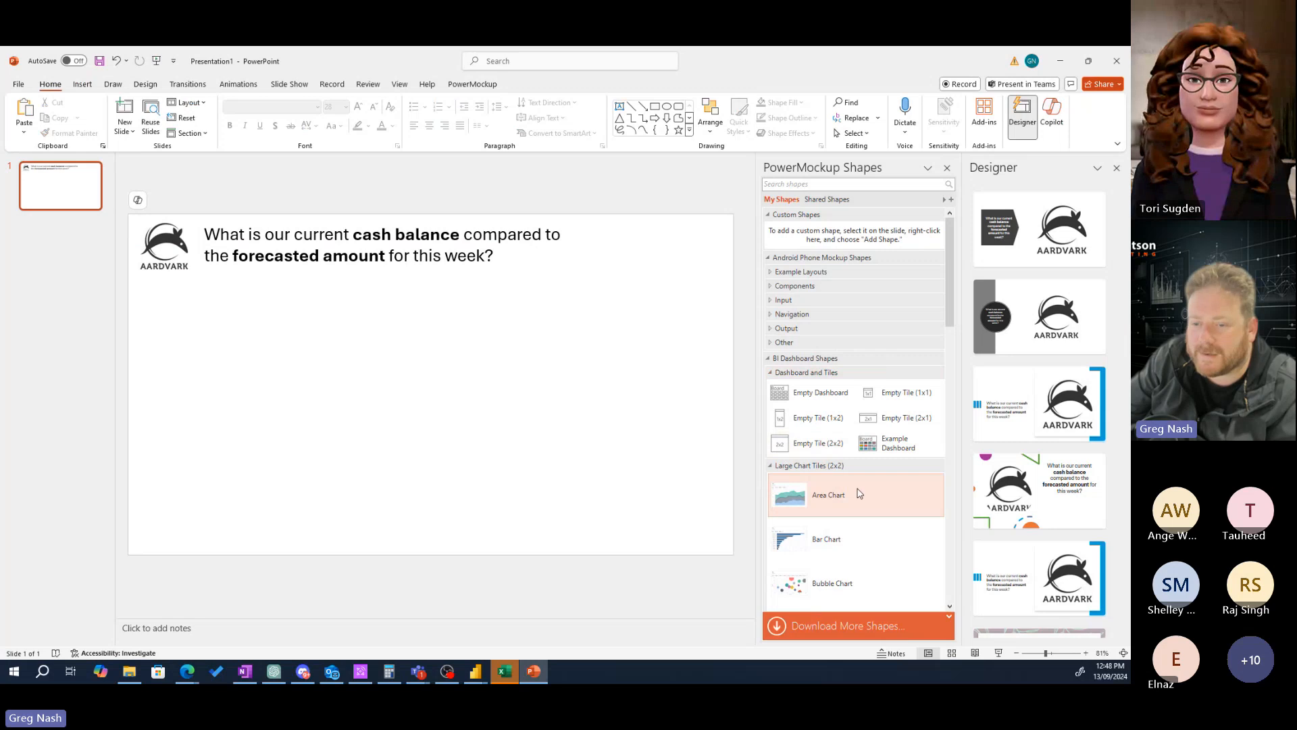
- Add the large (2x2) Table Chart tile from the BI Dashboard shapes below the question and enlarge it
scroll(888, 533, down, 8)
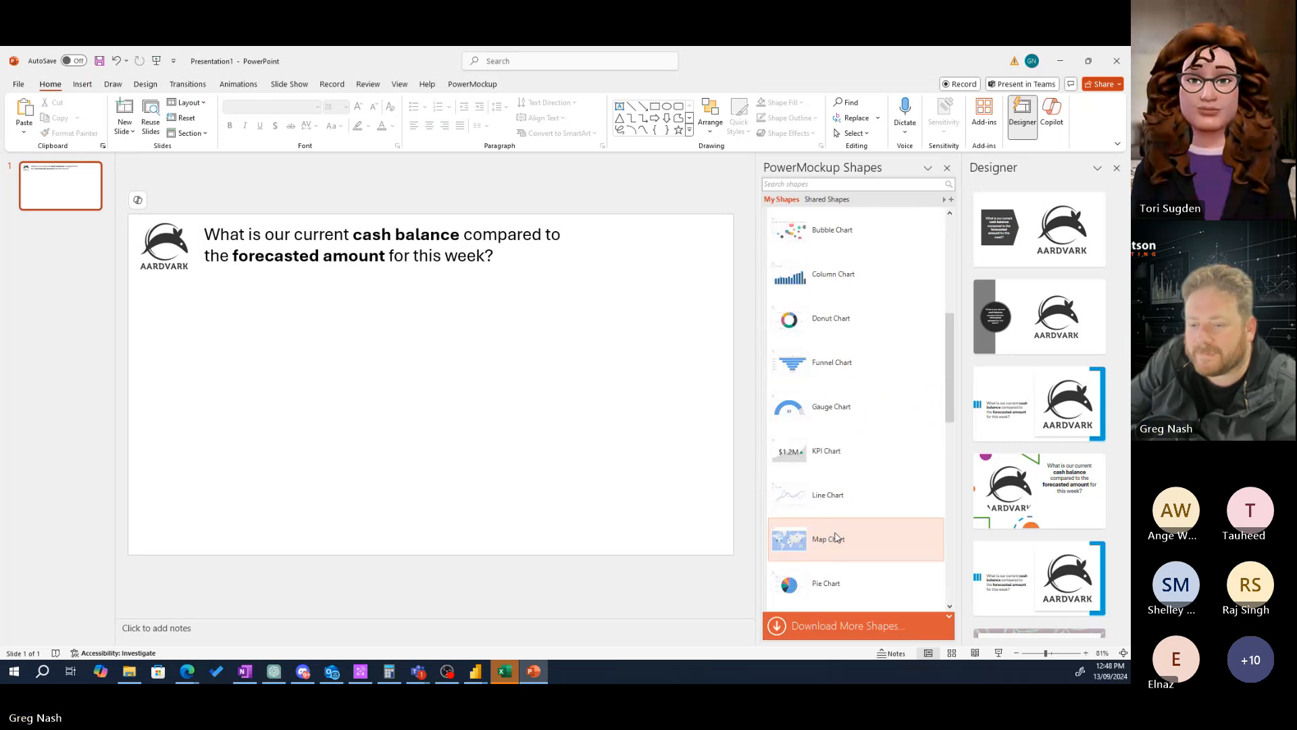
scroll(888, 532, down, 5)
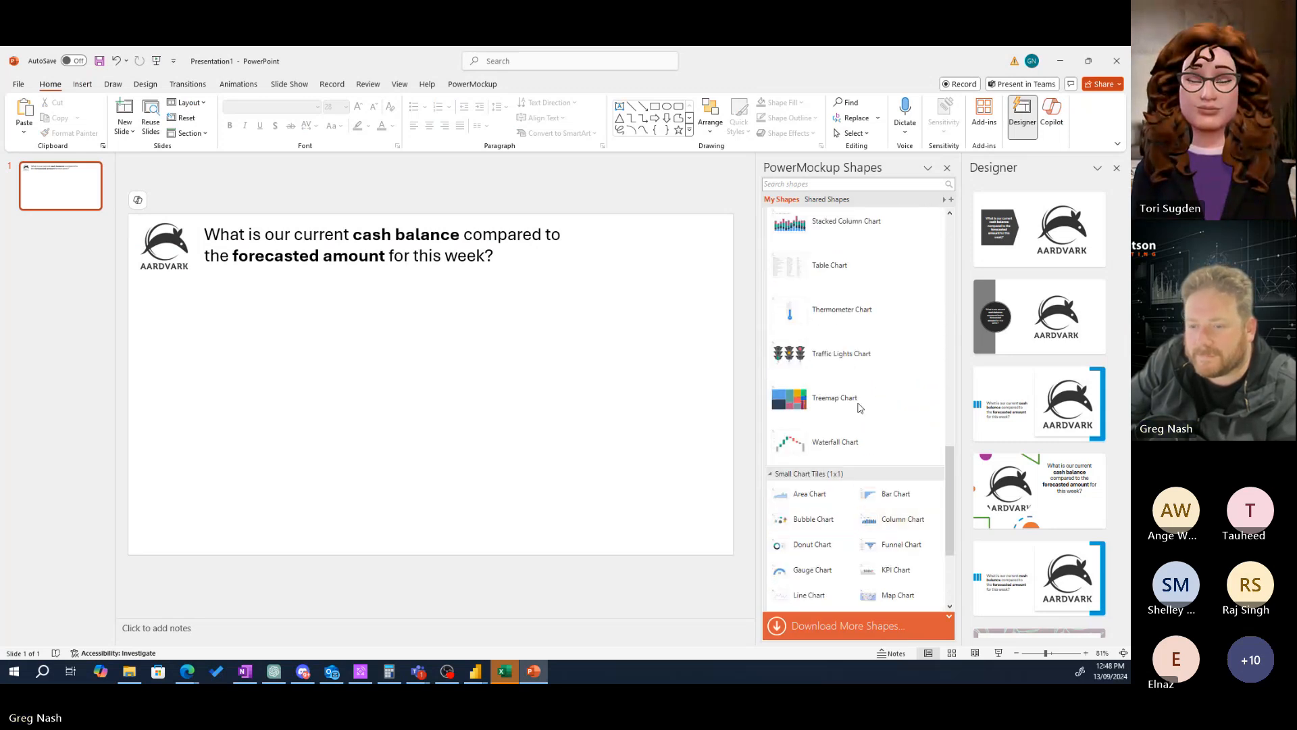
drag(834, 267, 275, 372)
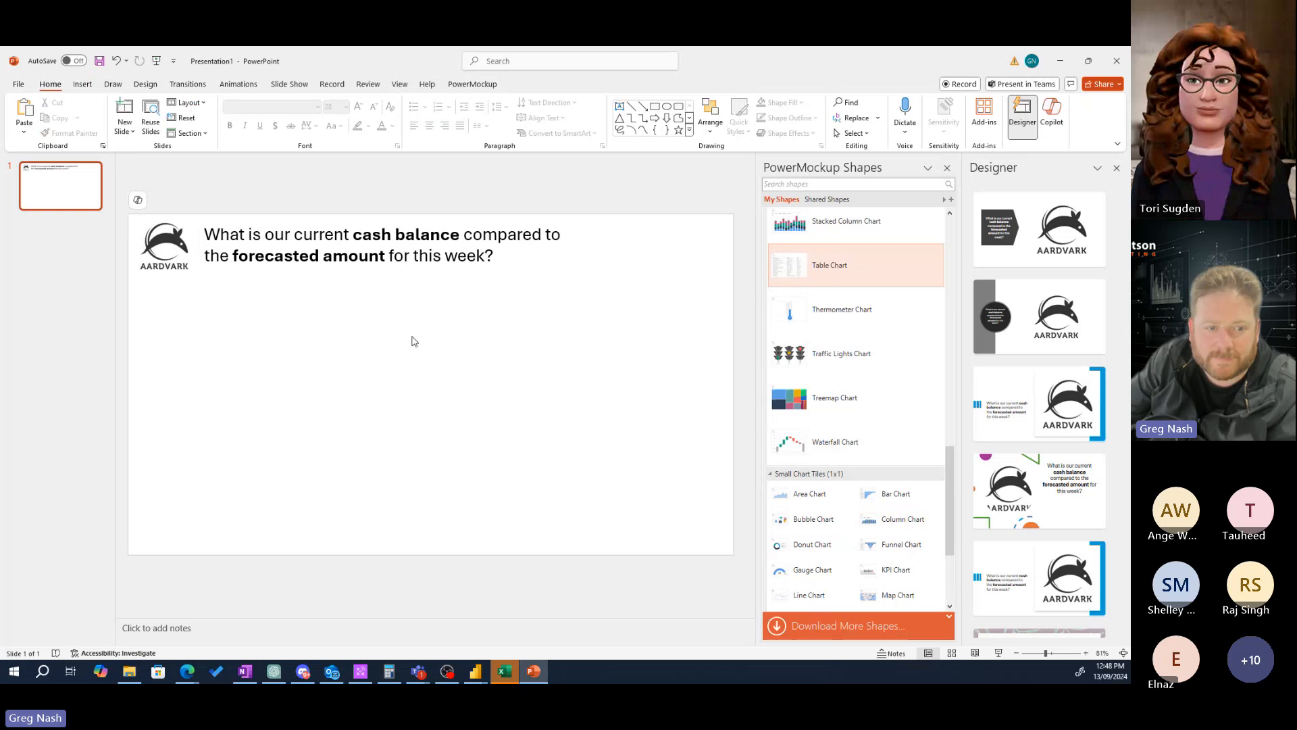
drag(362, 354, 363, 397)
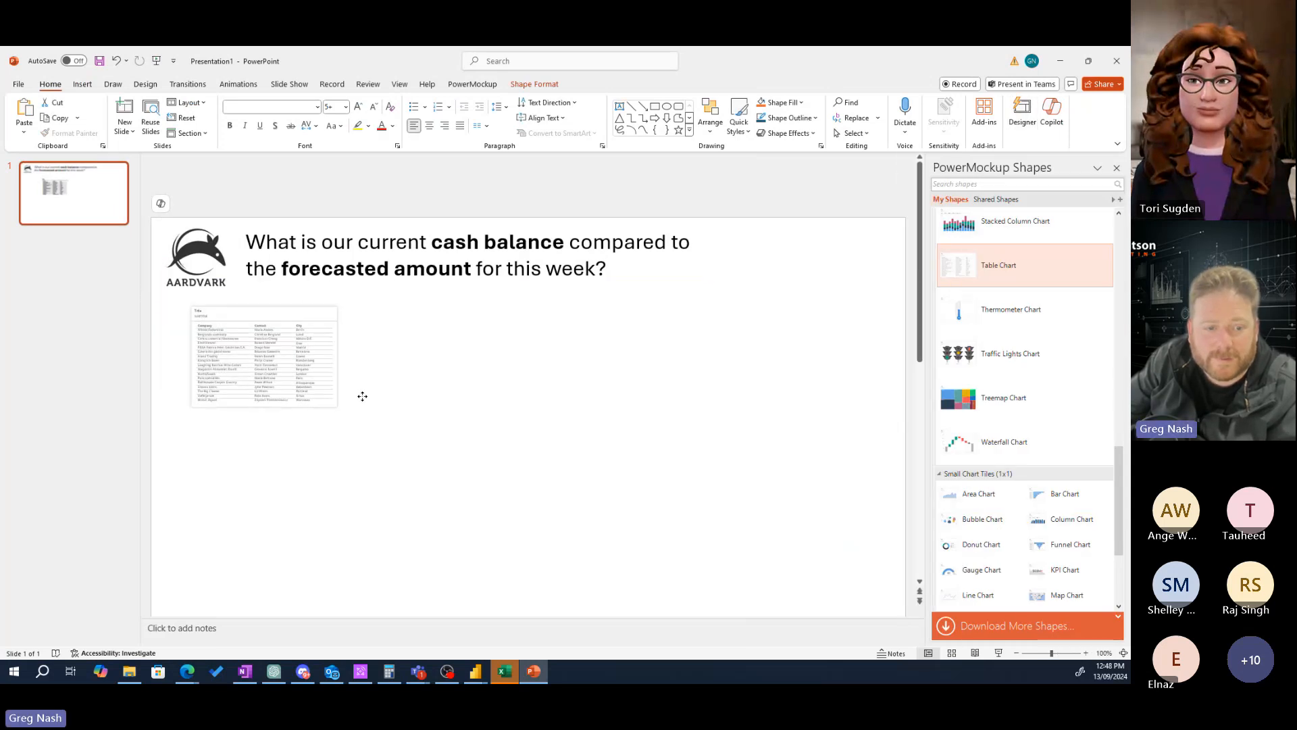
drag(409, 455, 632, 598)
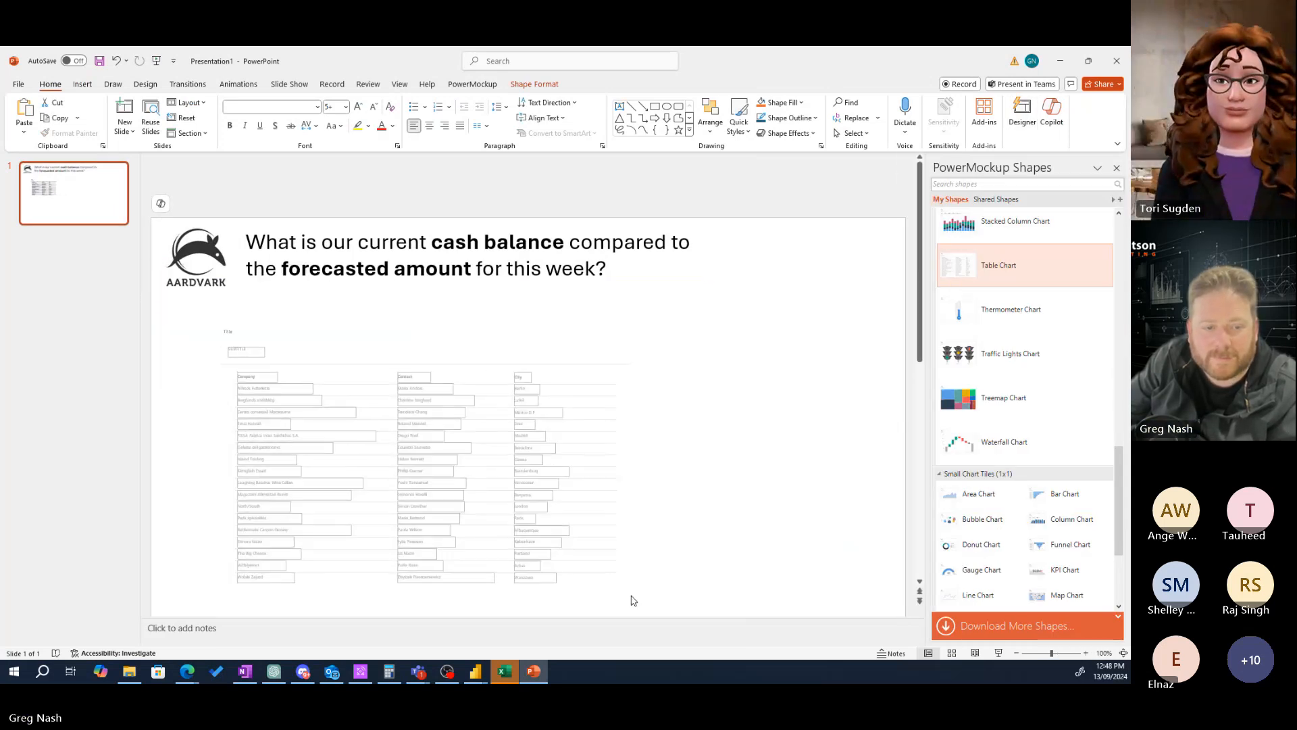
drag(533, 322, 490, 316)
- Shrink the table tile and place it in the lower-left part of the slide, leaving room below the heading
click(229, 381)
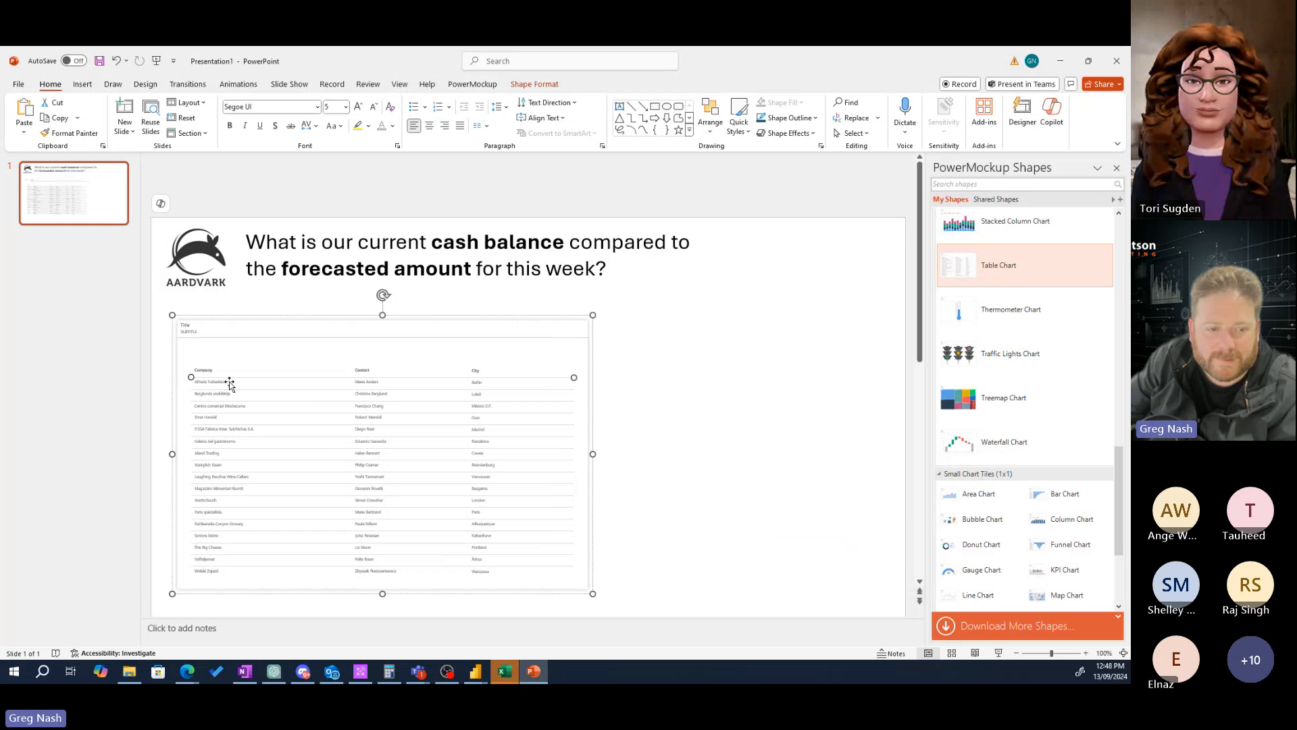
click(221, 388)
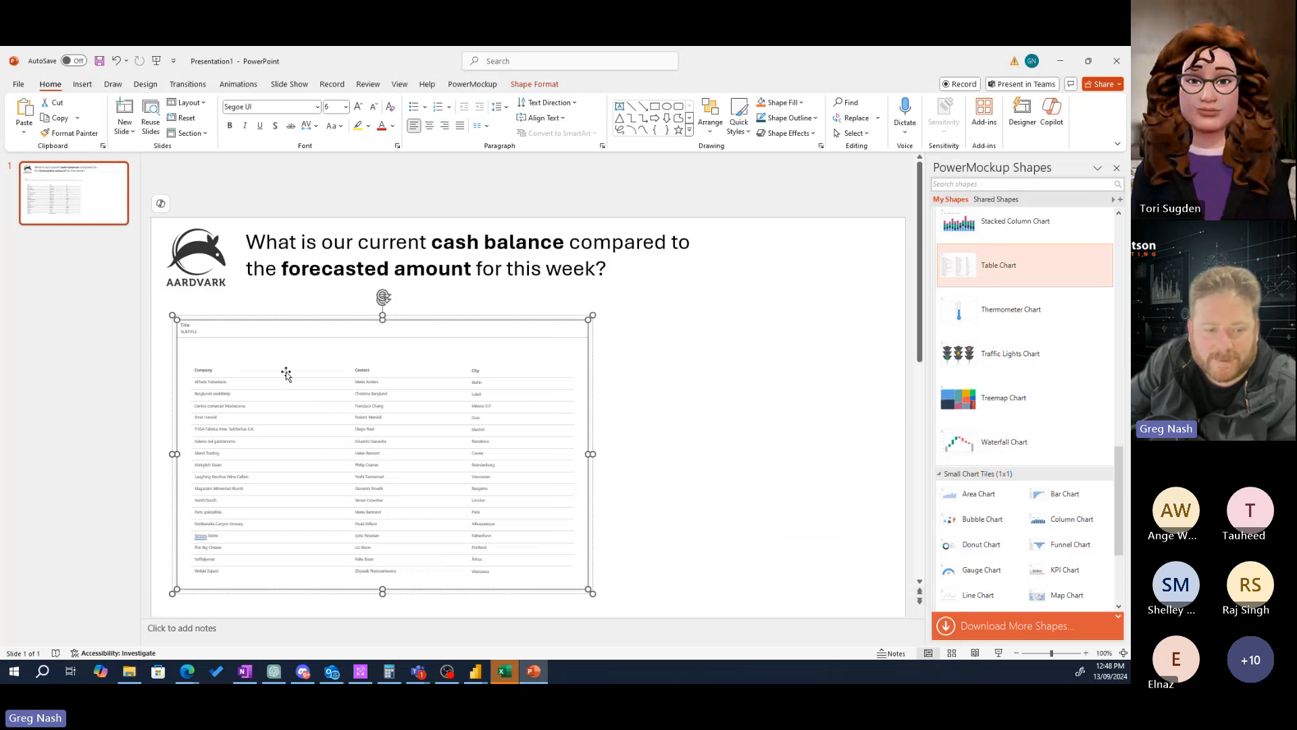
drag(250, 327, 252, 321)
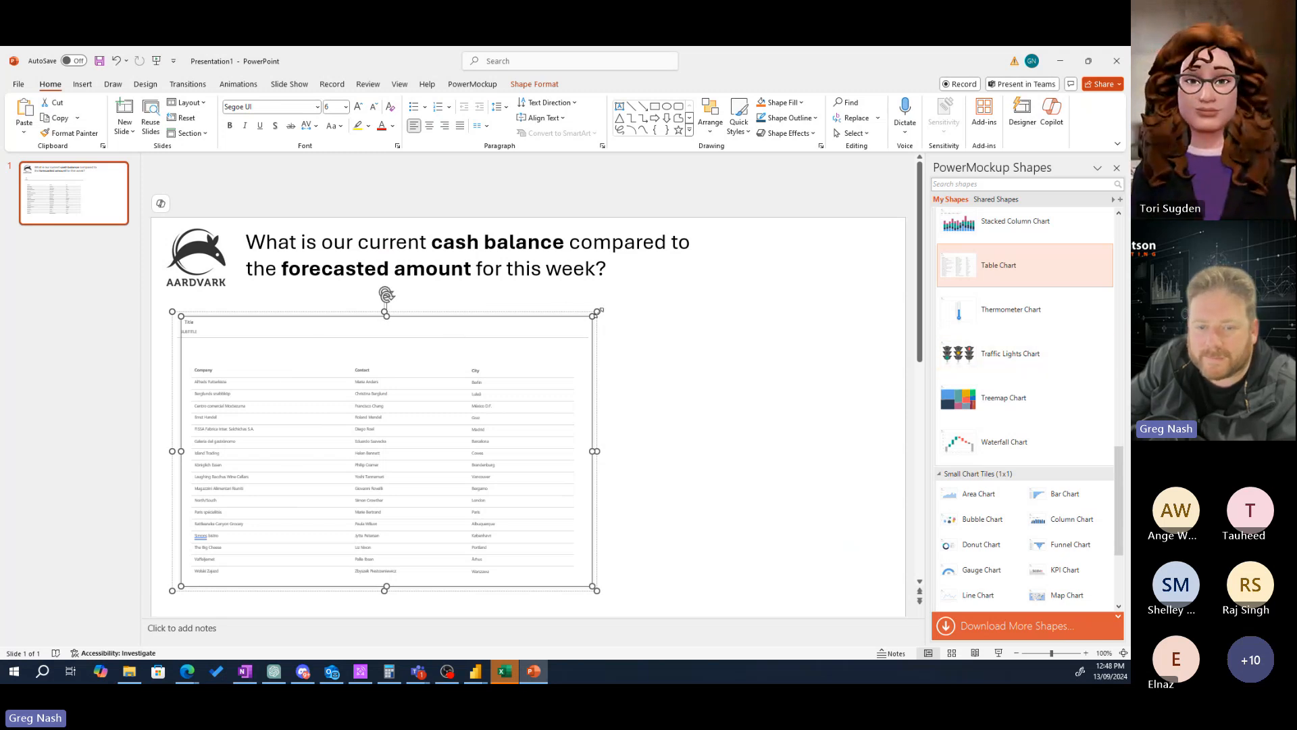
drag(596, 313, 540, 369)
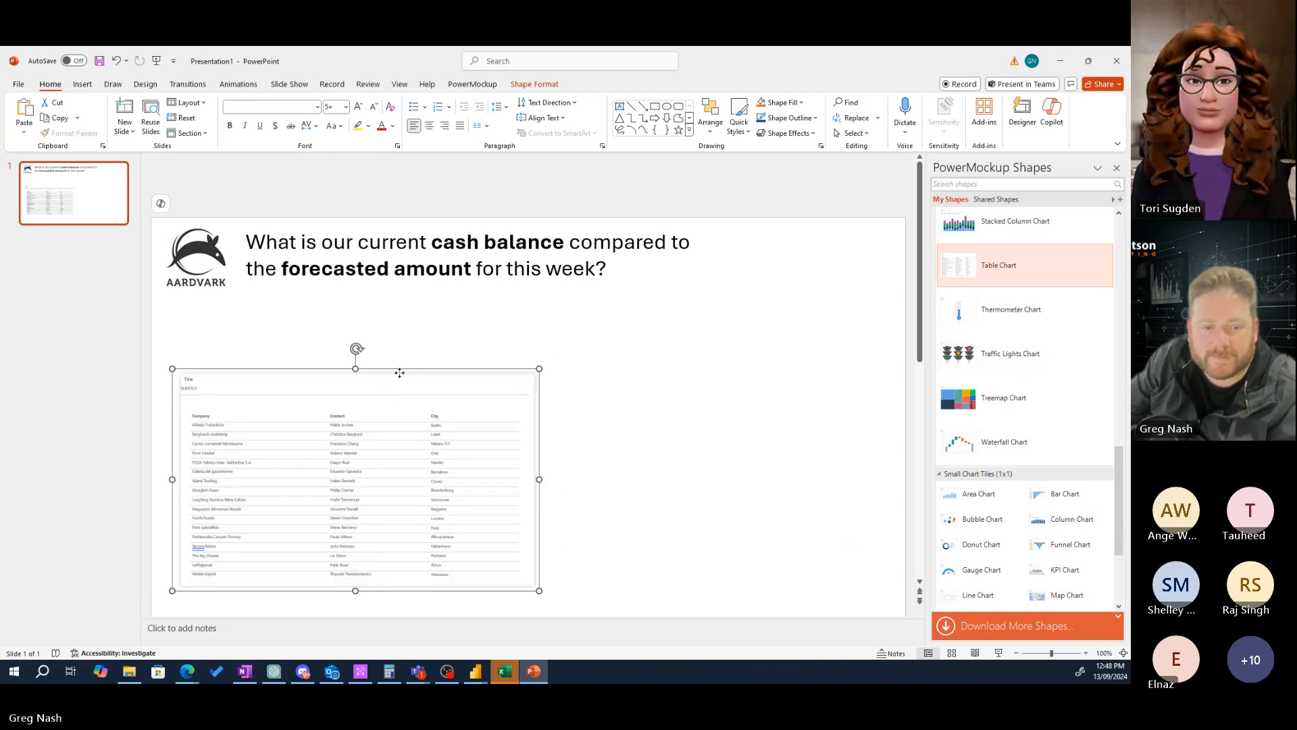
mouse_move(399, 372)
mouse_down()
mouse_move(422, 379)
mouse_move(412, 382)
mouse_up()
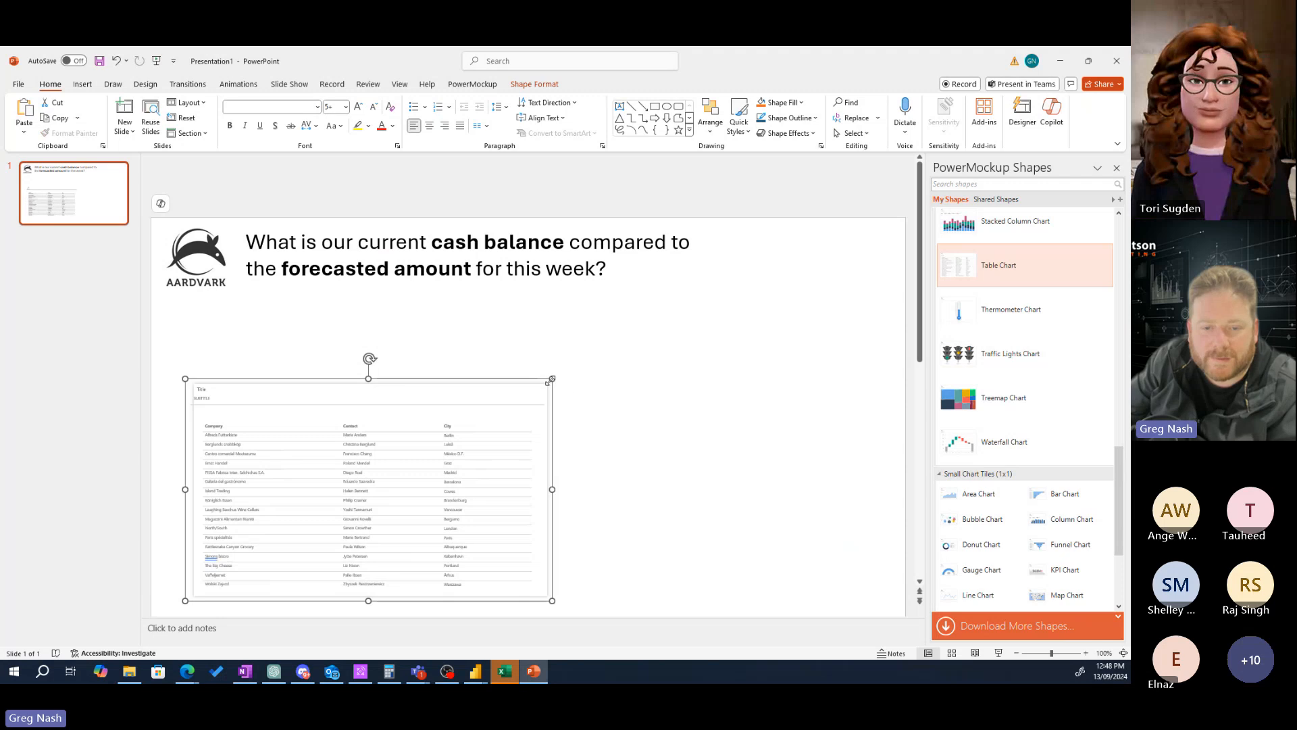
drag(549, 380, 472, 438)
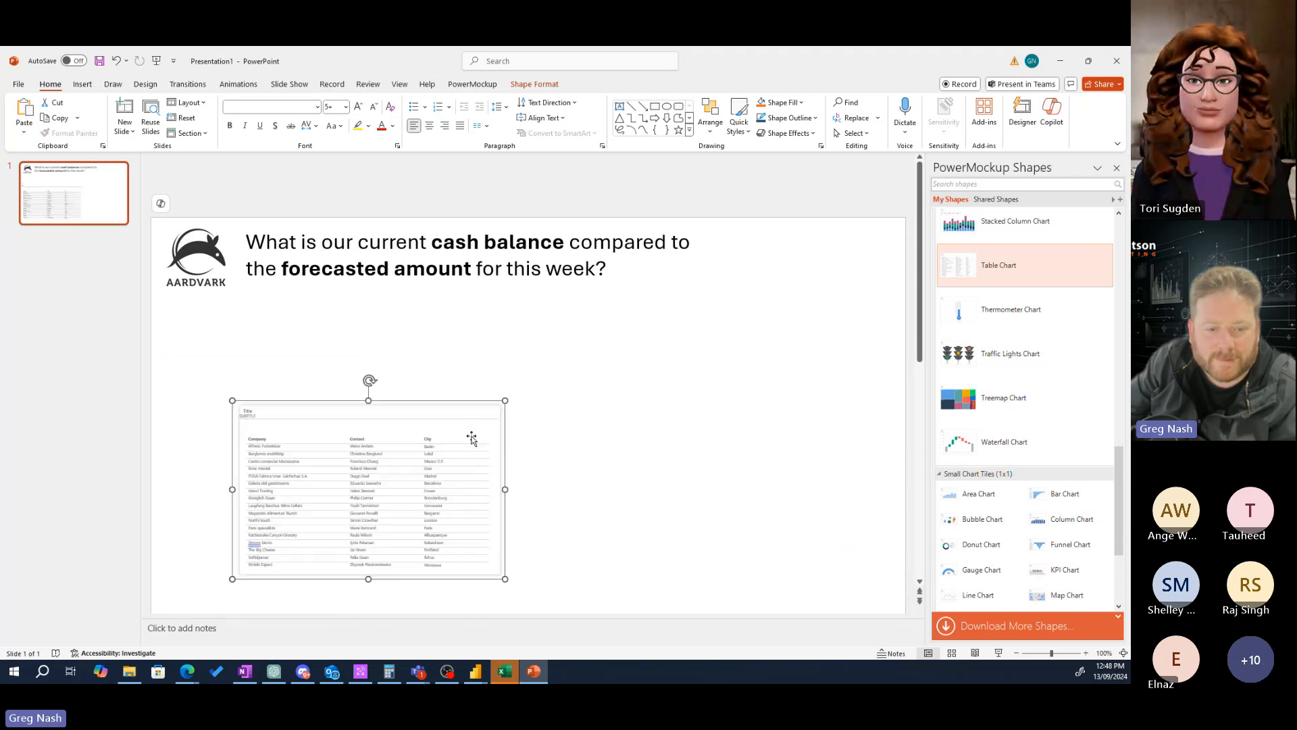
click(455, 451)
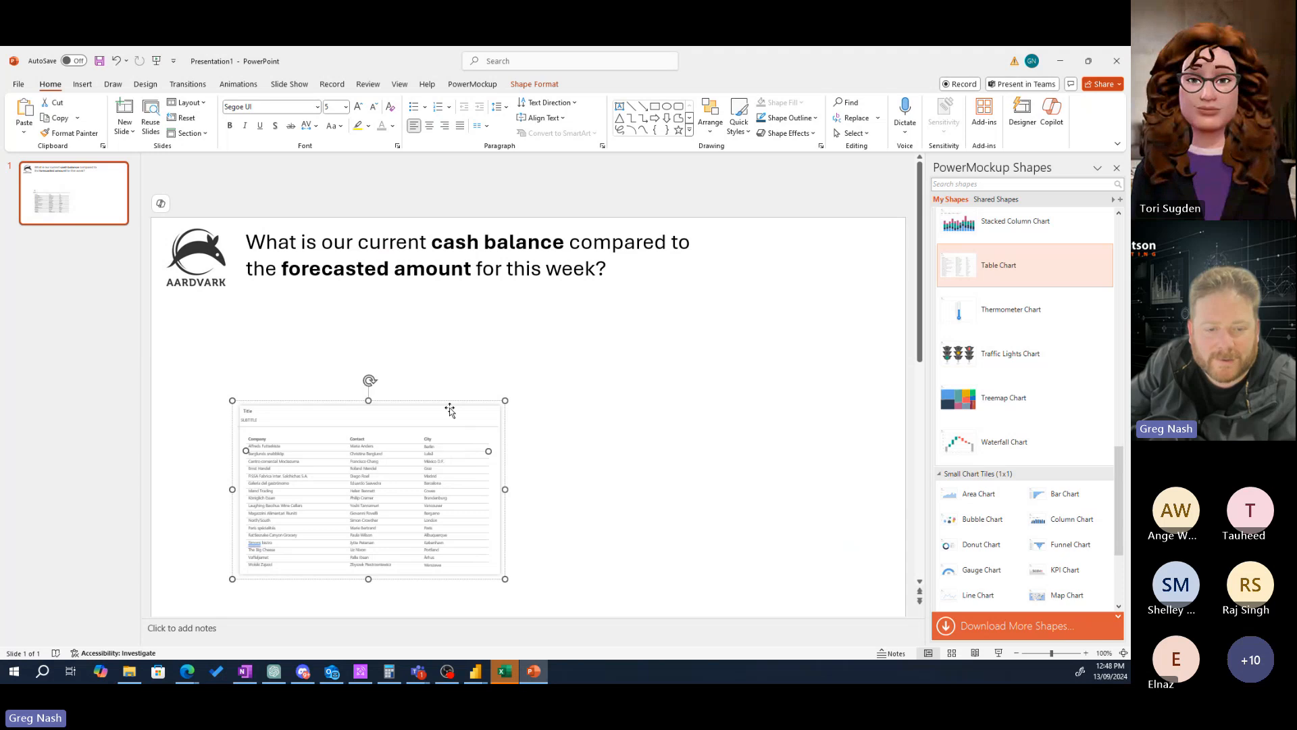
click(431, 446)
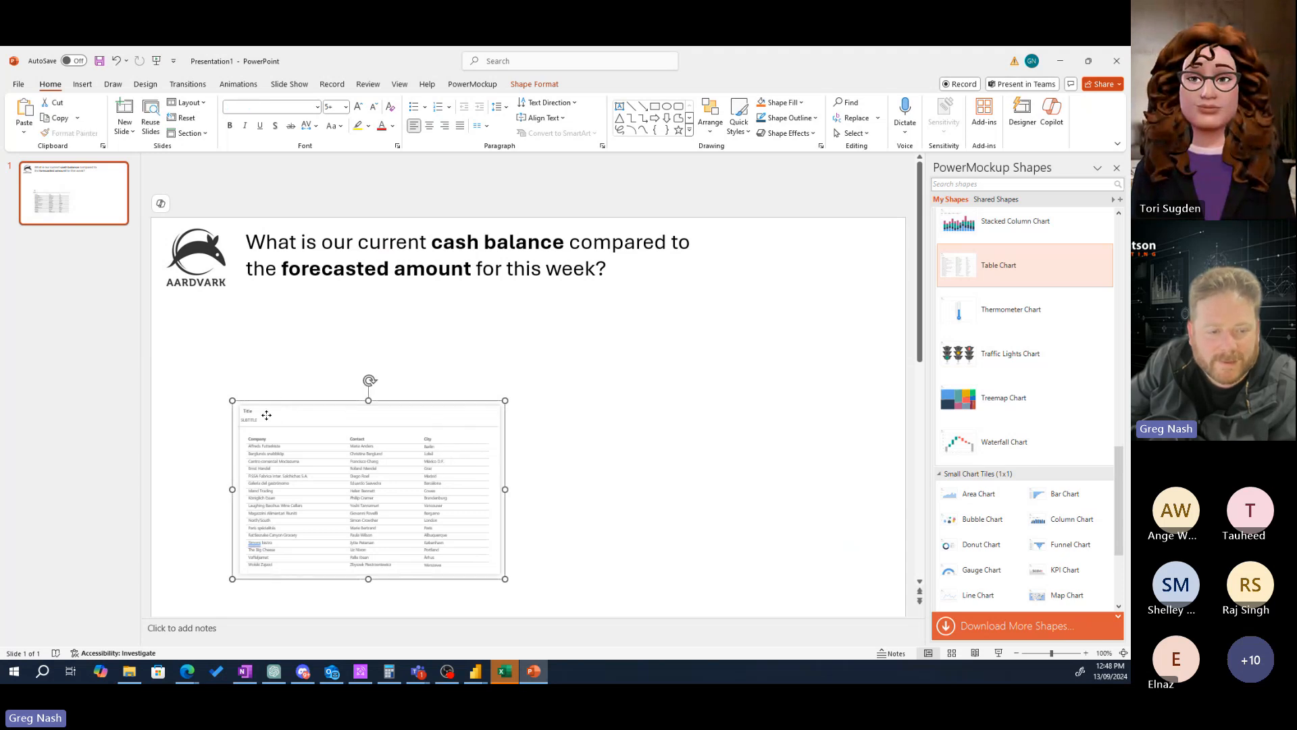
click(307, 427)
key(ctrl+a)
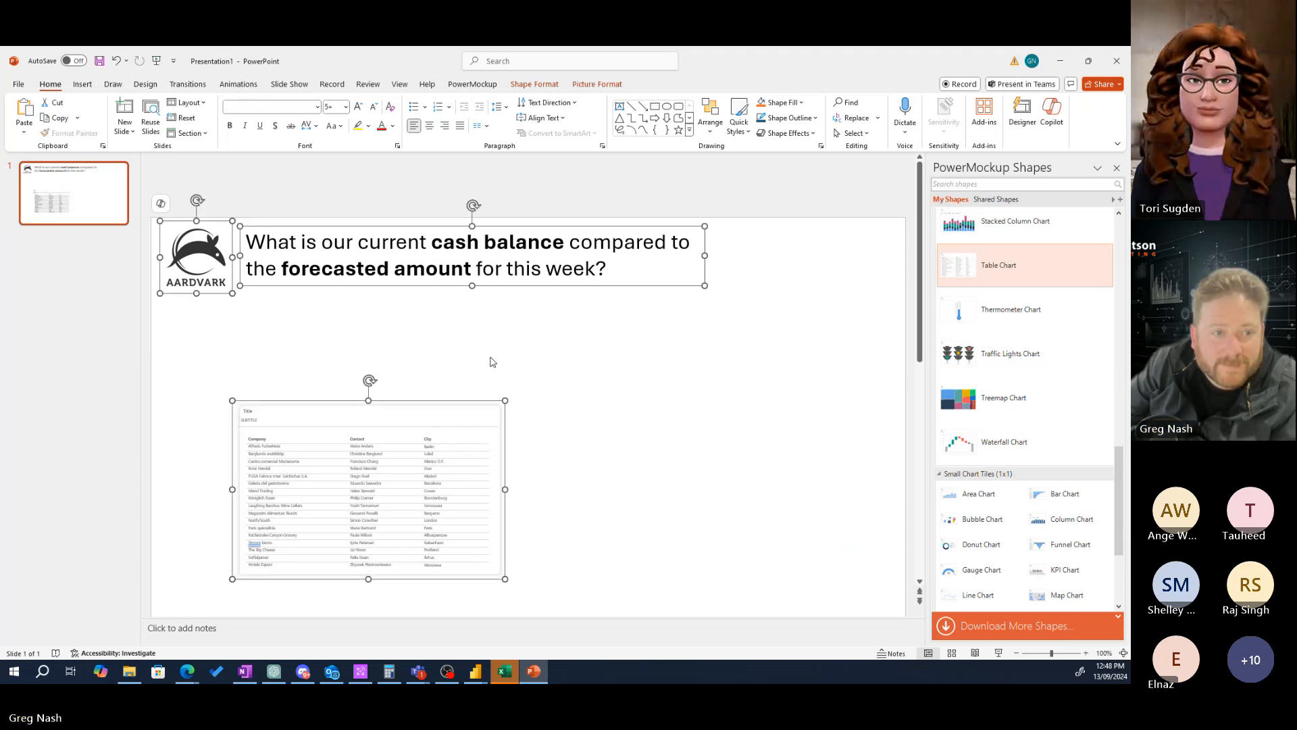
click(651, 363)
- Add the large (2x2) Gauge Chart tile to the slide, shrink it and place it between the logo and the table
scroll(994, 390, up, 15)
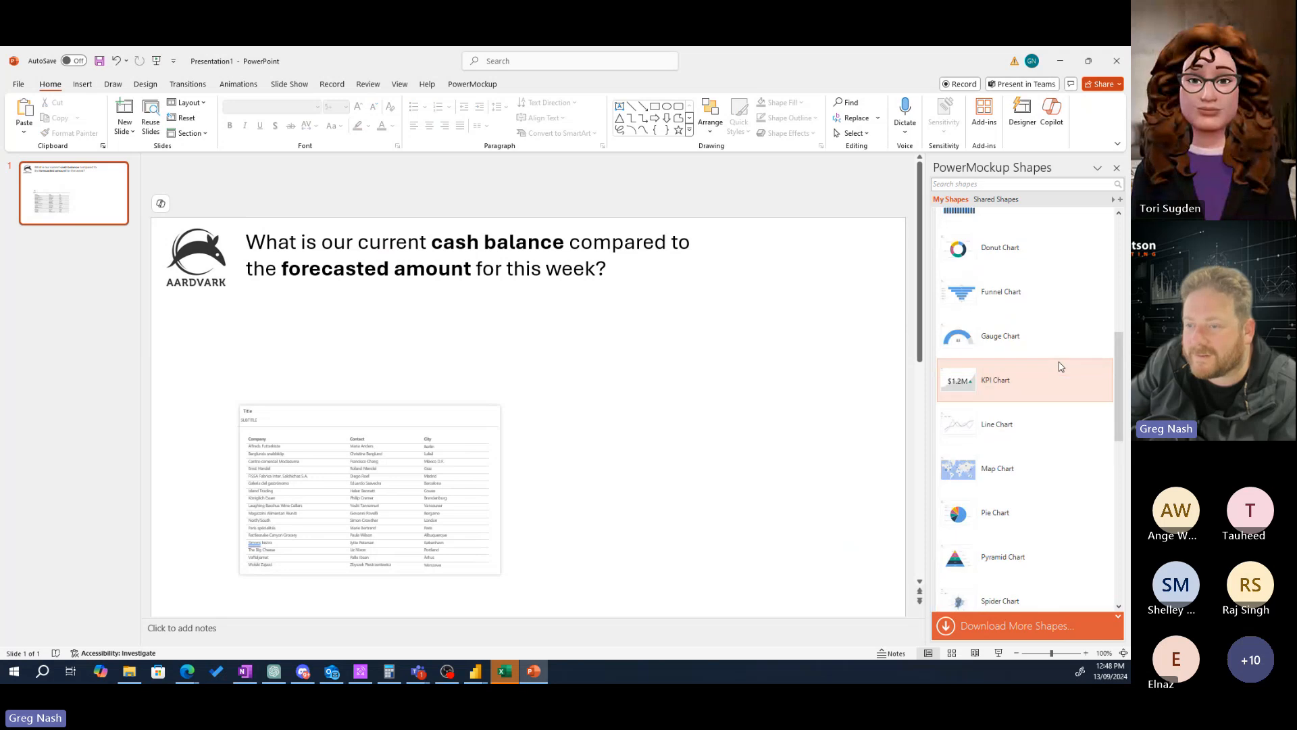
scroll(1001, 504, down, 4)
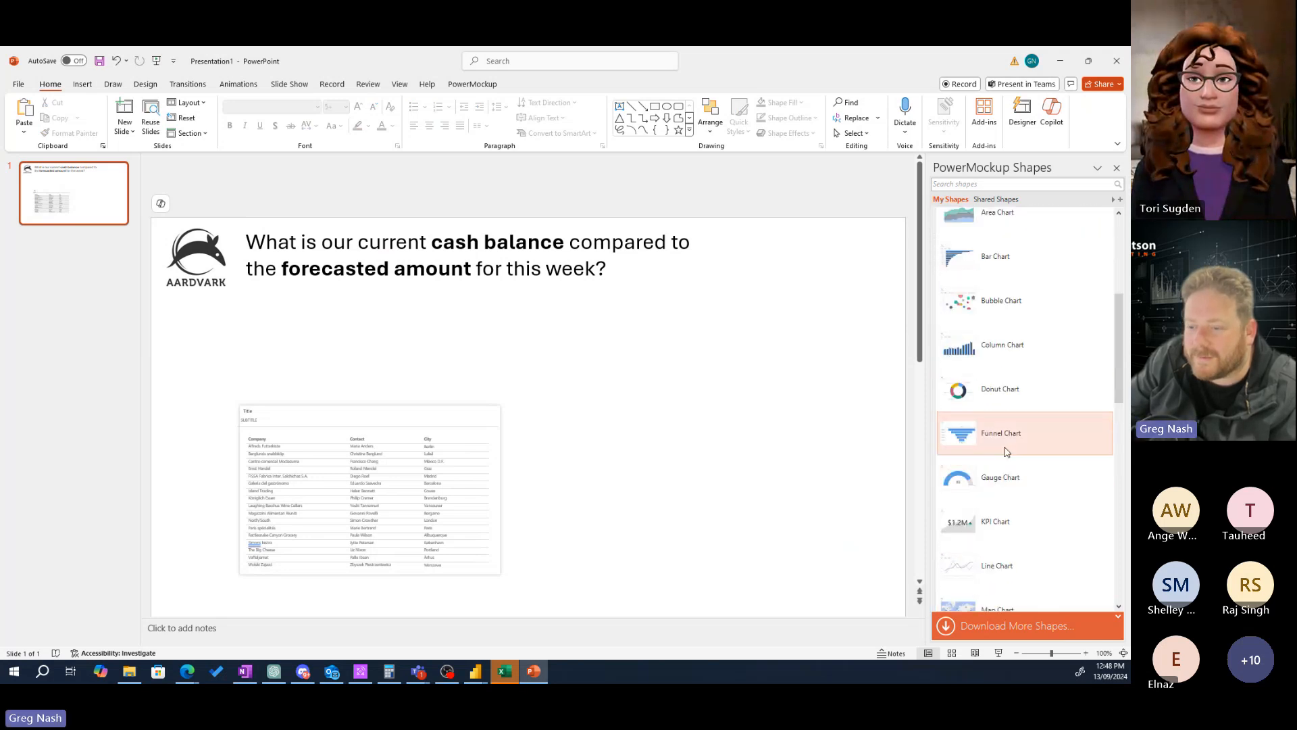
drag(999, 477, 286, 348)
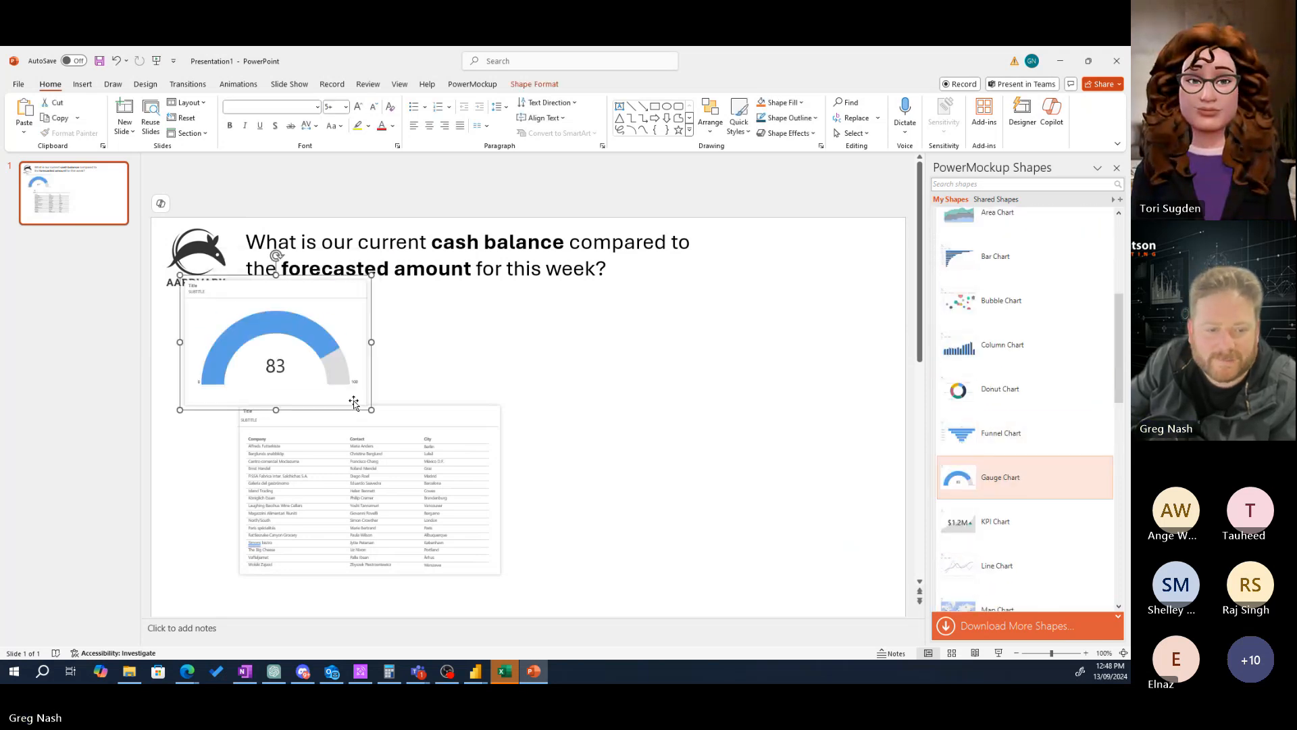
drag(356, 399, 275, 344)
mouse_move(225, 301)
mouse_down()
mouse_move(253, 330)
mouse_move(230, 324)
mouse_up()
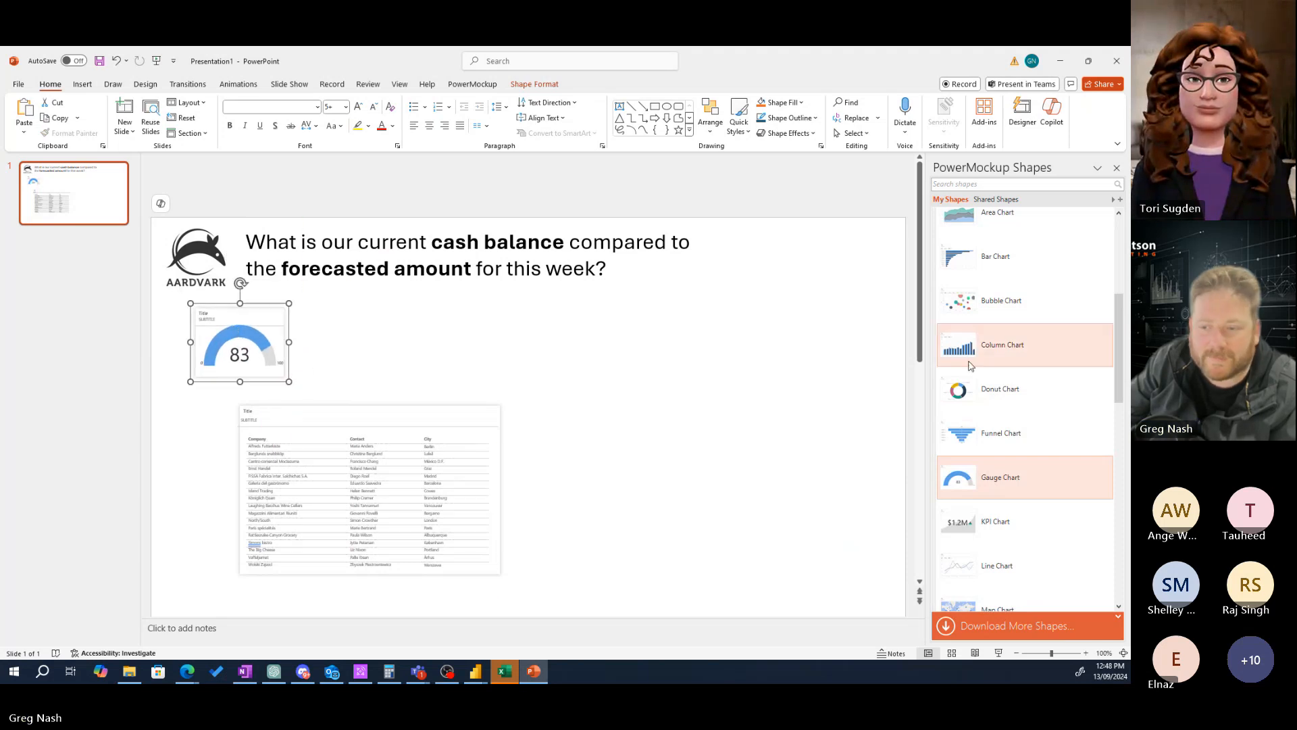
- Delete the gauge chart tile above the table and browse the BI Dashboard shapes for a replacement tile
key(Delete)
scroll(1079, 359, up, 3)
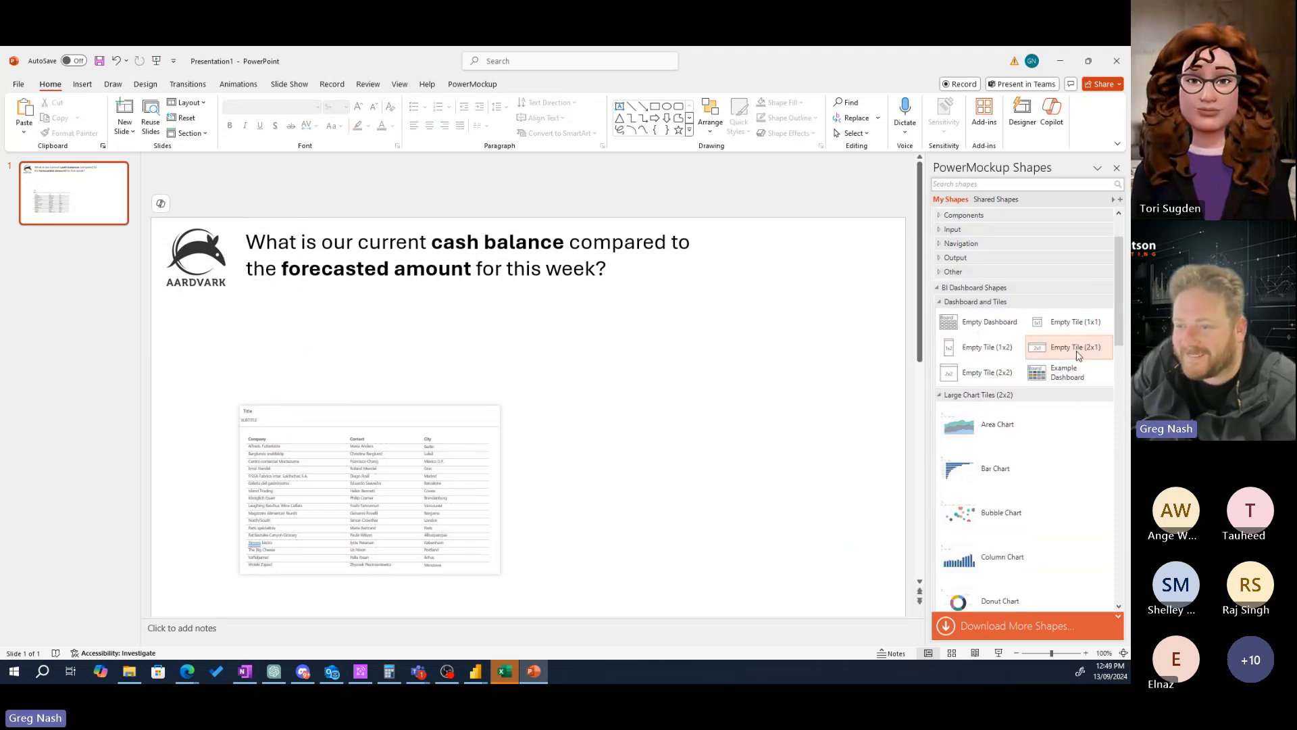
scroll(1063, 371, down, 6)
scroll(1058, 377, down, 10)
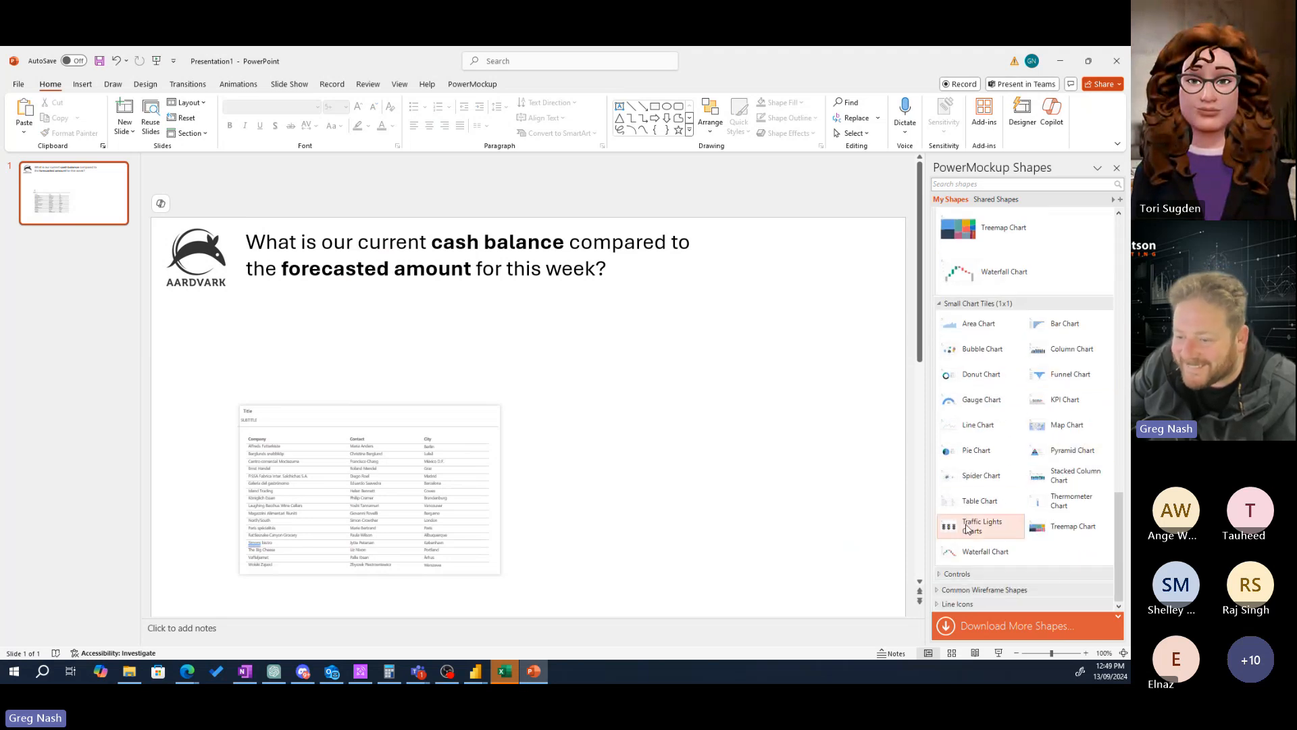
- Draw a rectangle about 4.7 cm wide and 3.6 cm high between the logo and the table tile
click(82, 85)
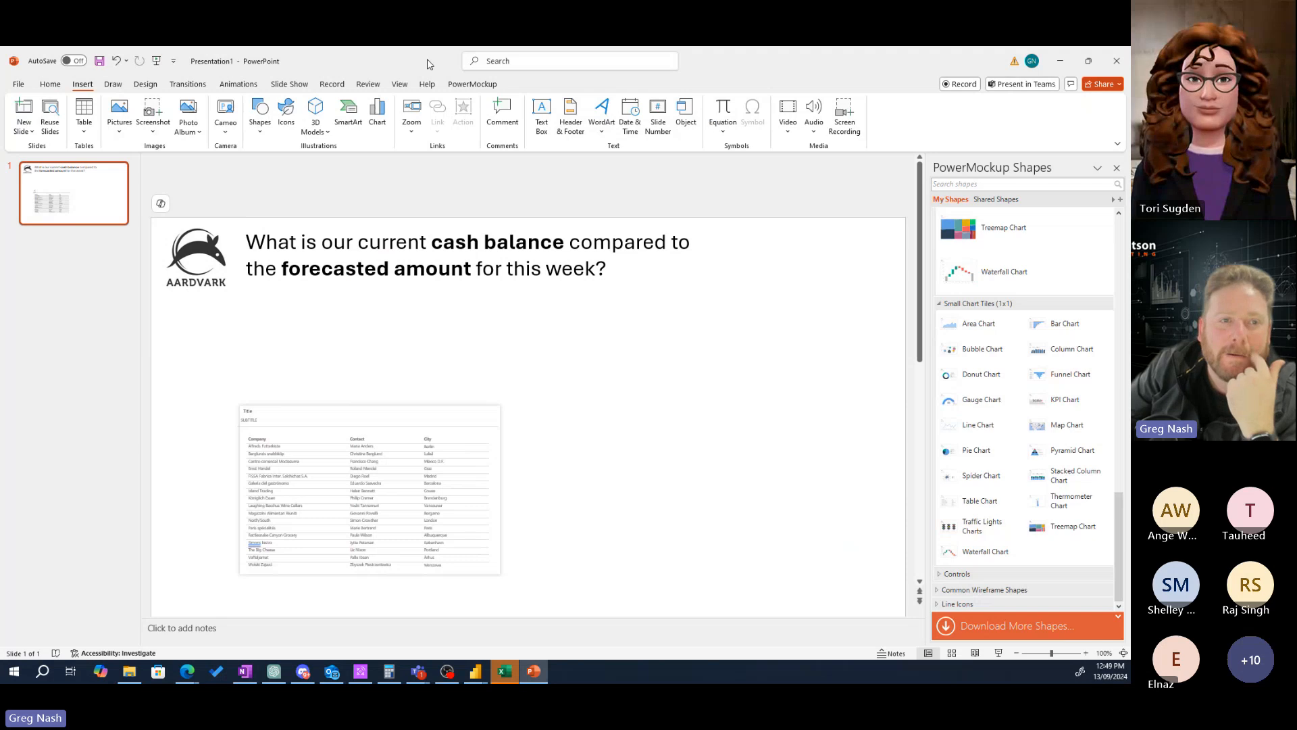
click(57, 86)
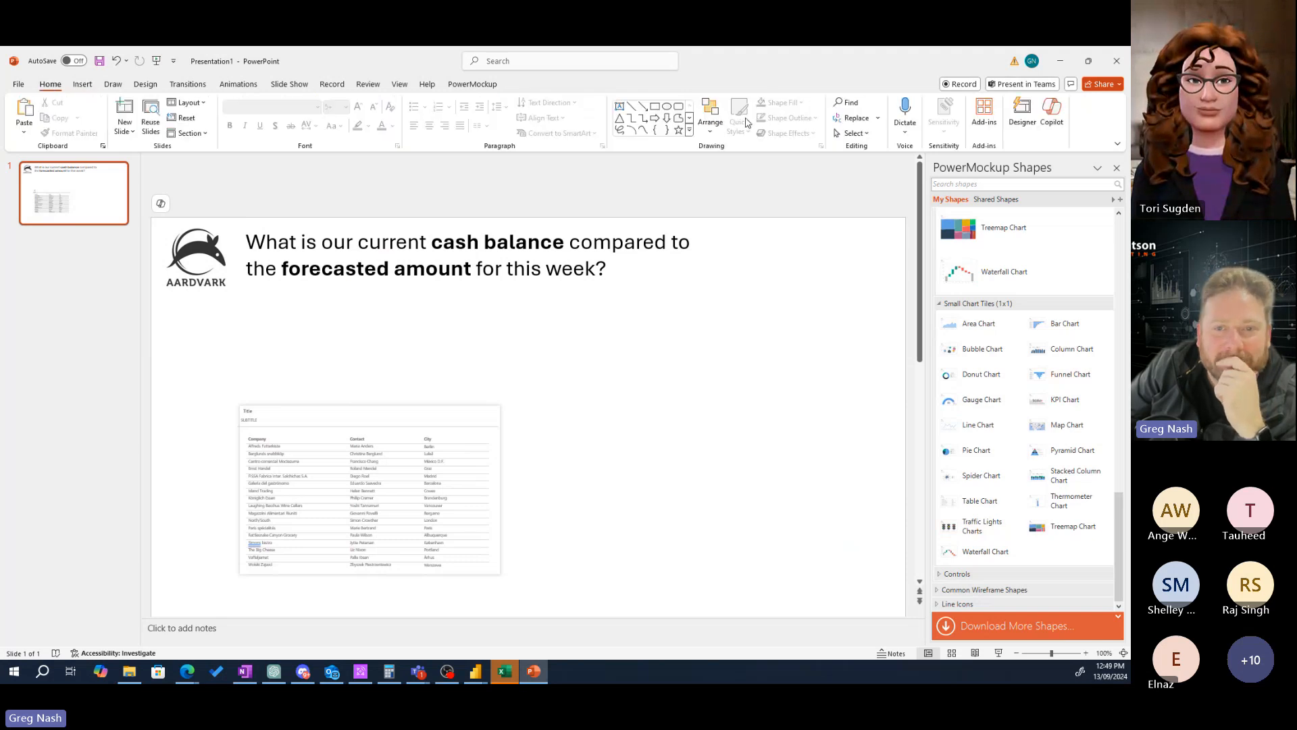
click(656, 110)
mouse_move(182, 308)
mouse_down()
mouse_move(321, 394)
mouse_move(287, 392)
mouse_up()
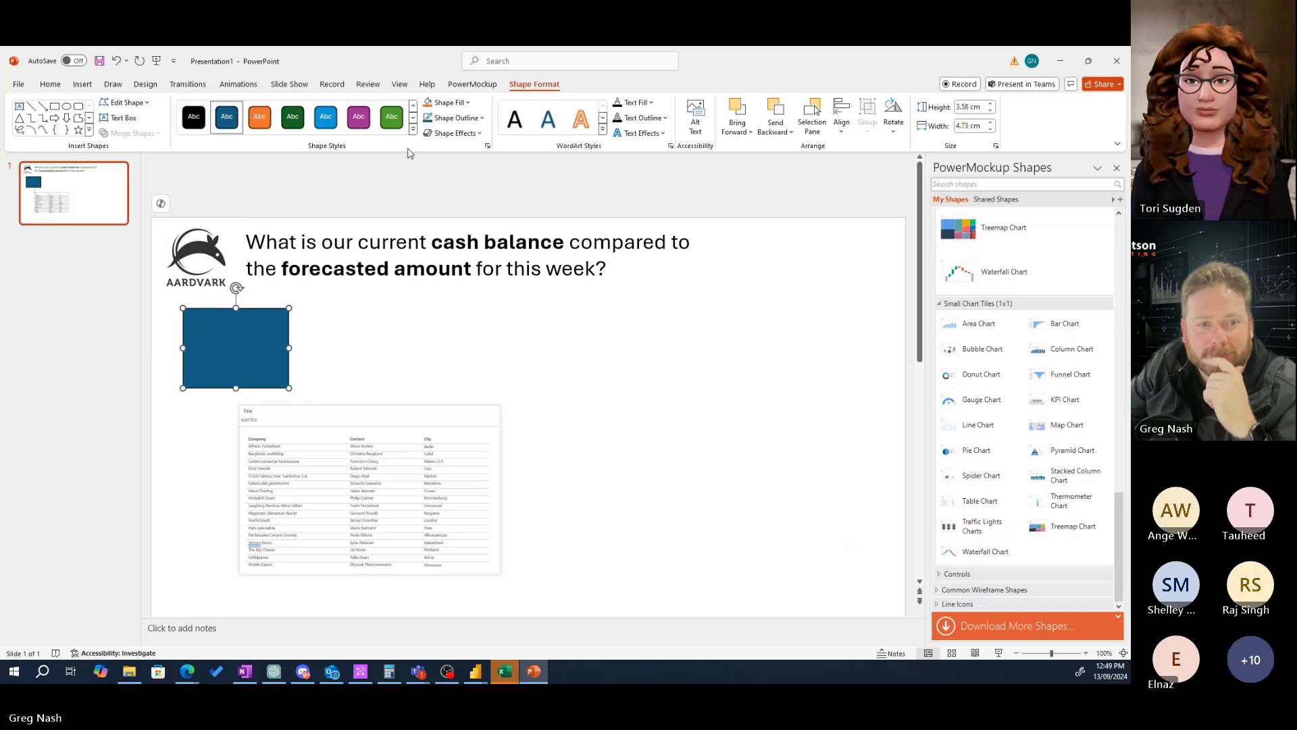
- Try several preset shape styles on the rectangle and apply the one with a white fill and thin black outline
click(413, 118)
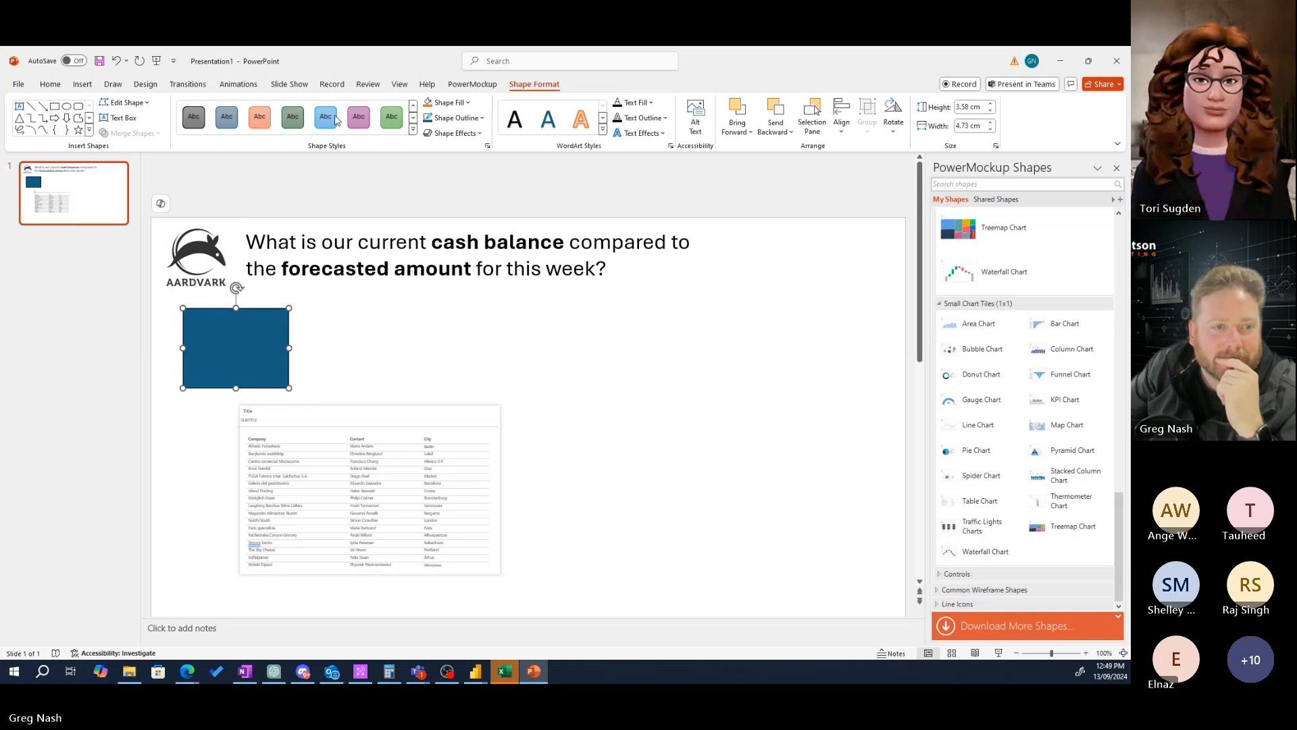
click(260, 117)
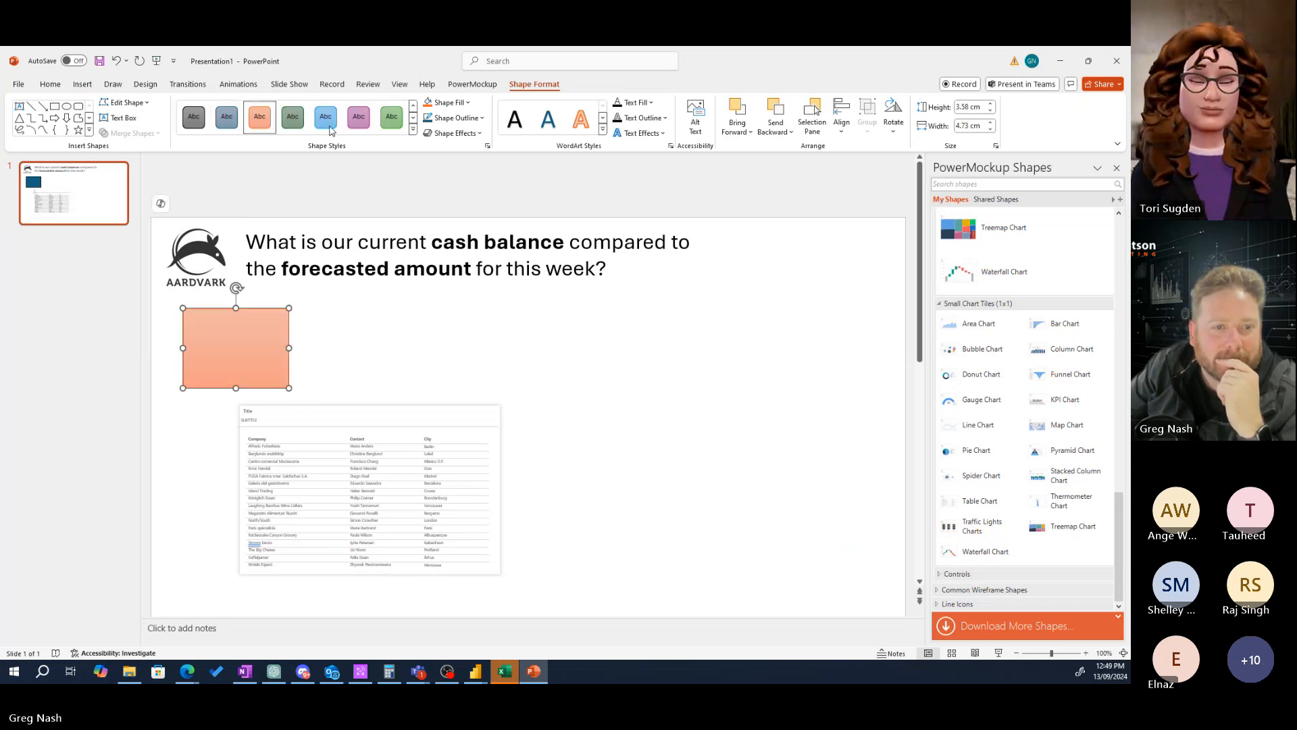
click(414, 119)
click(413, 119)
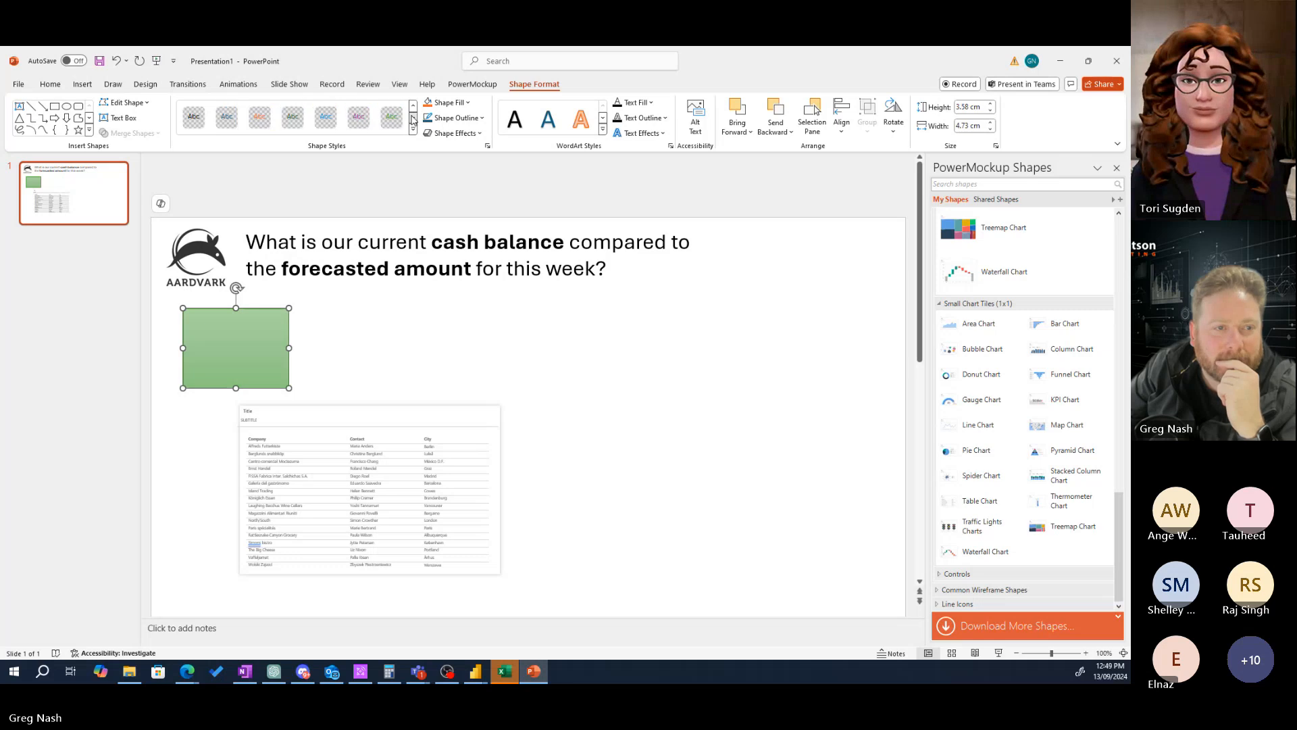
click(414, 119)
click(414, 120)
click(414, 119)
click(412, 107)
click(413, 107)
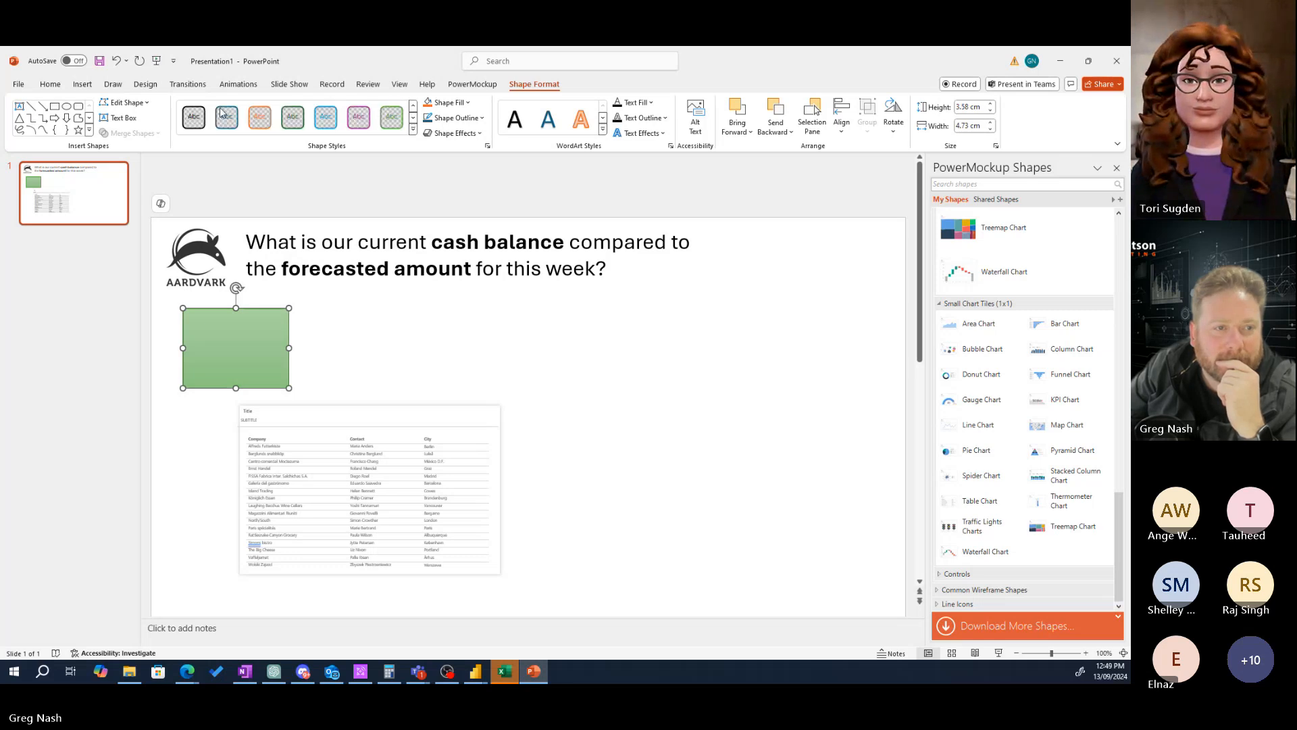
click(194, 117)
click(223, 346)
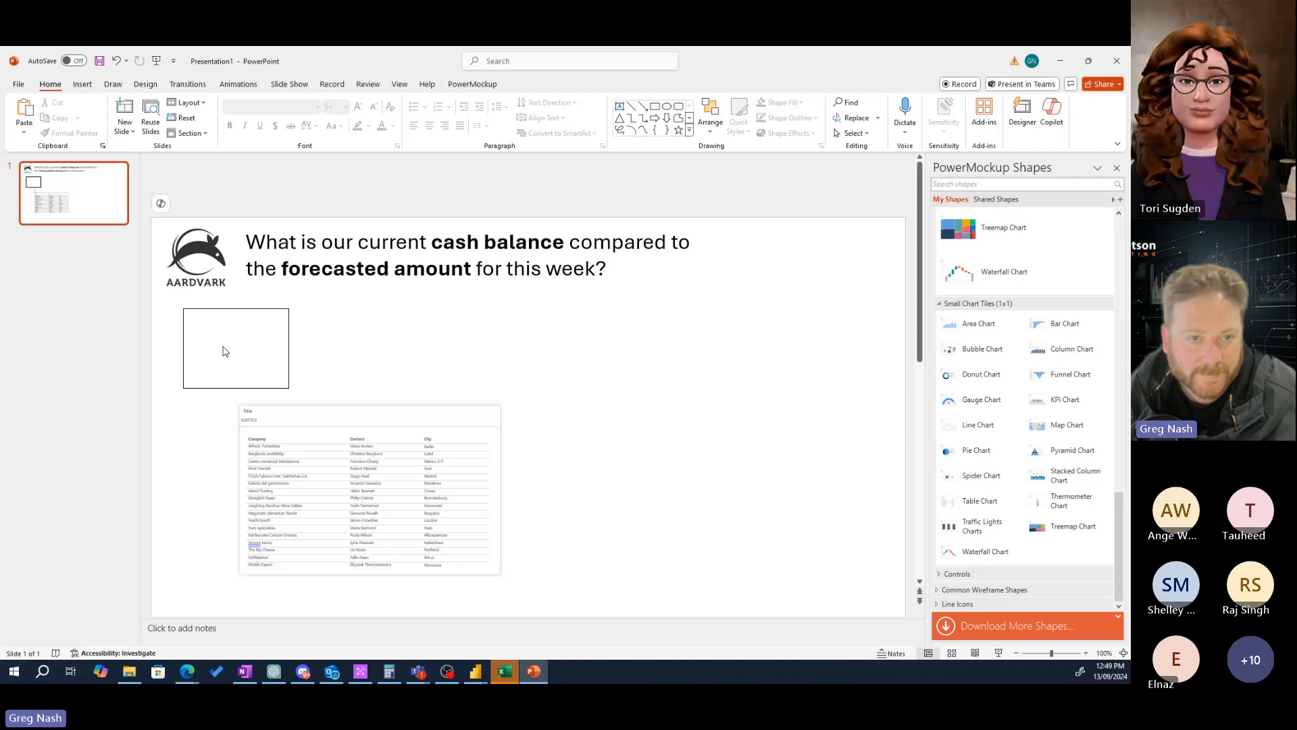
right_click(256, 338)
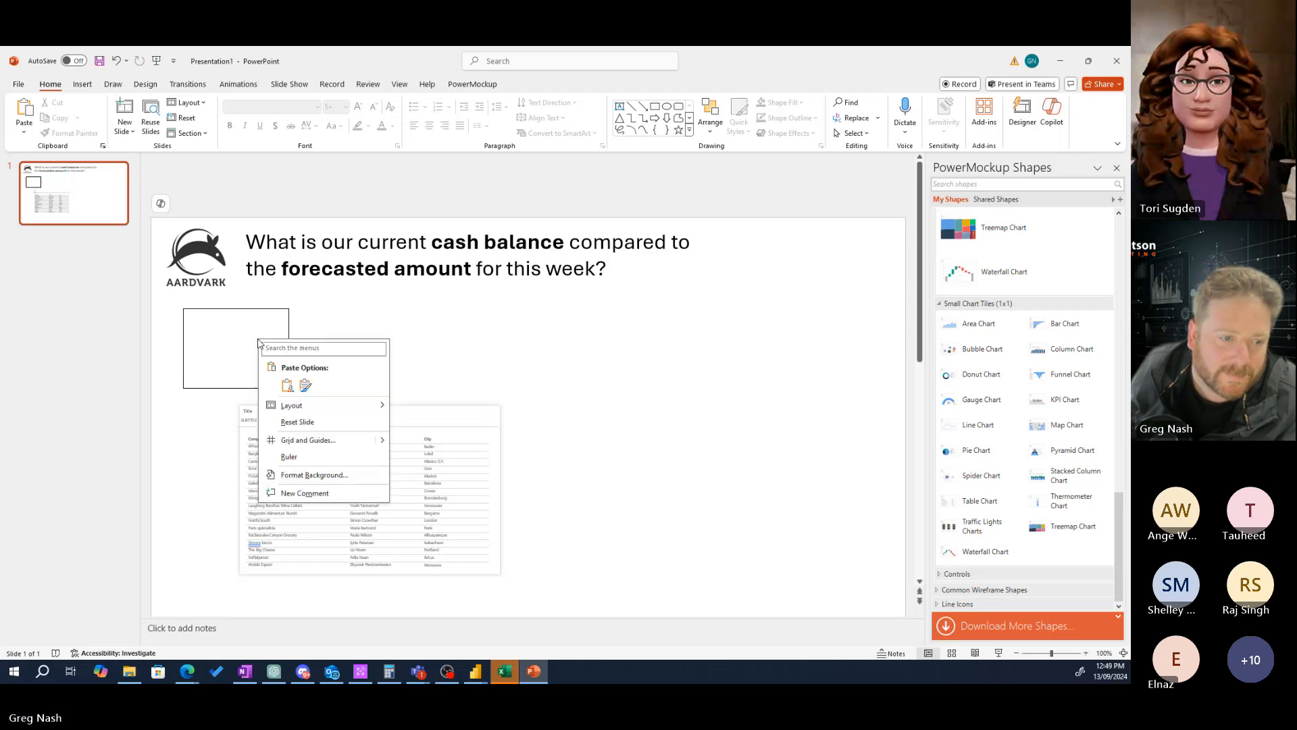
key(Escape)
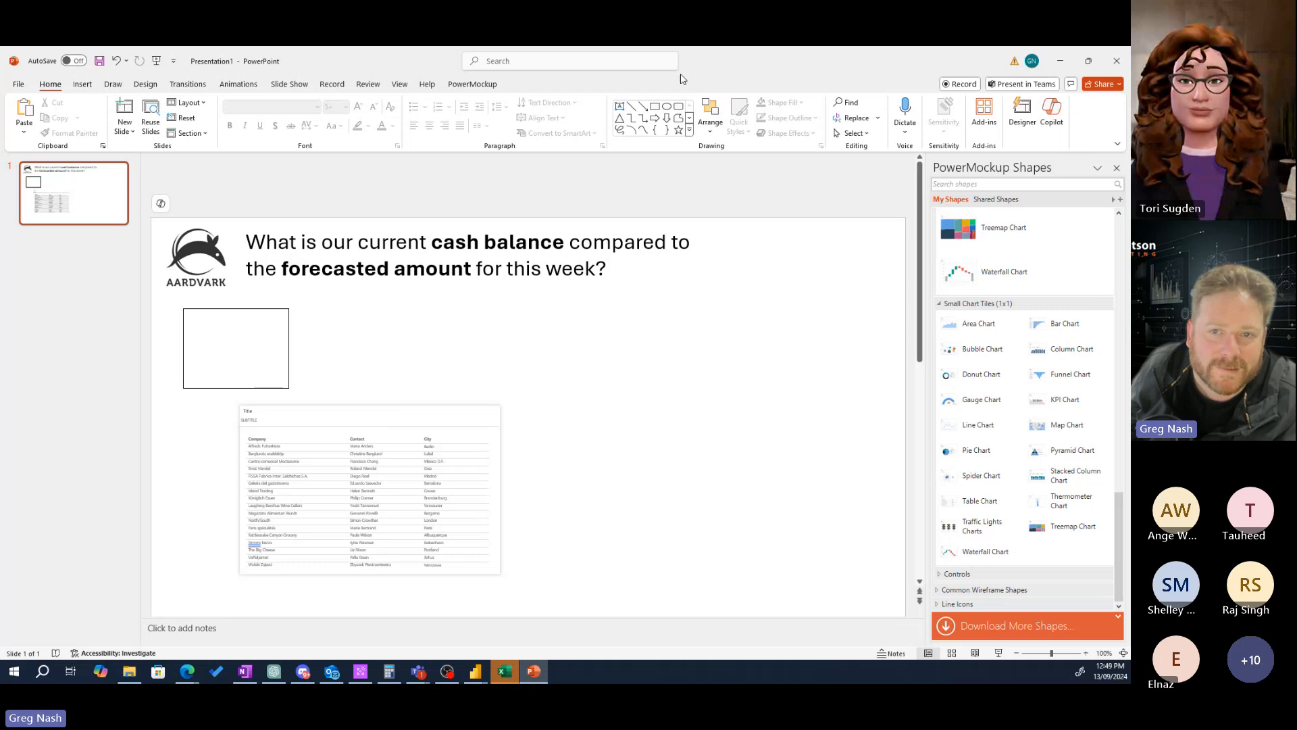
- Add a text box reading "$1.2 B" beside the outlined rectangle
click(82, 83)
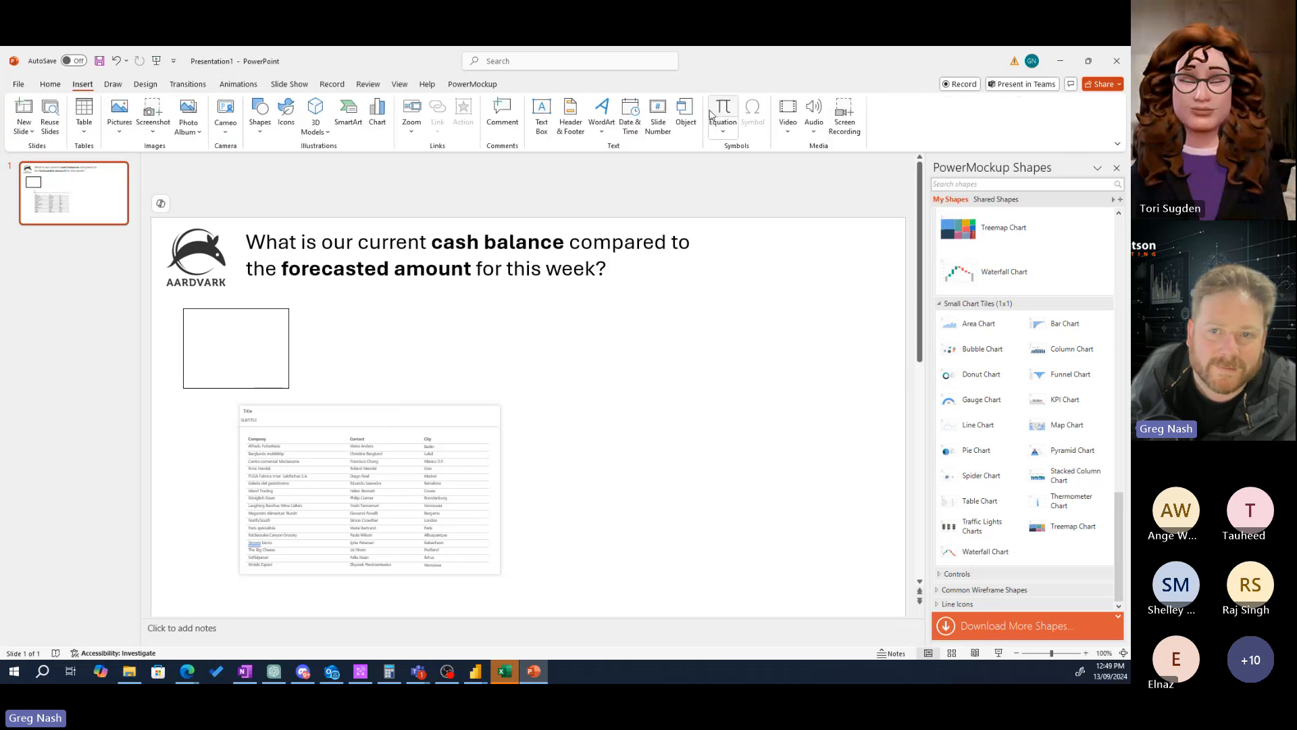
click(541, 115)
click(345, 338)
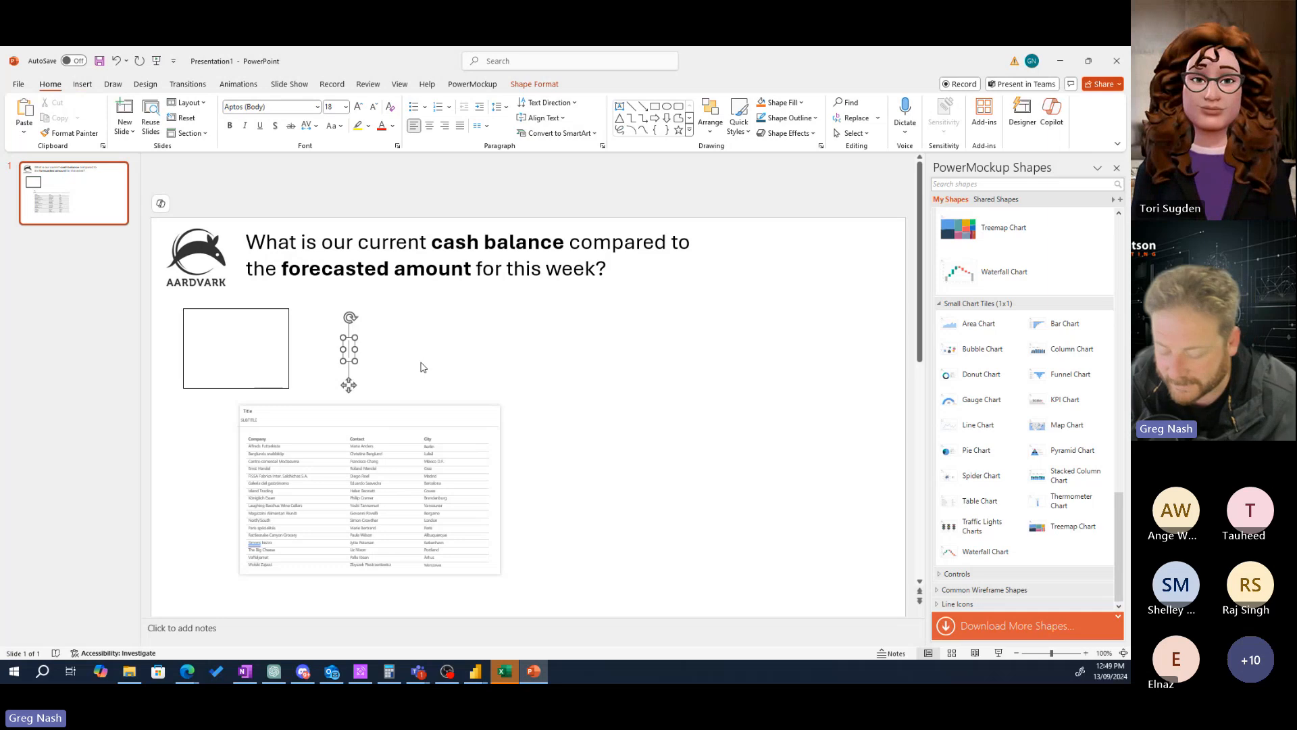
text(1.)
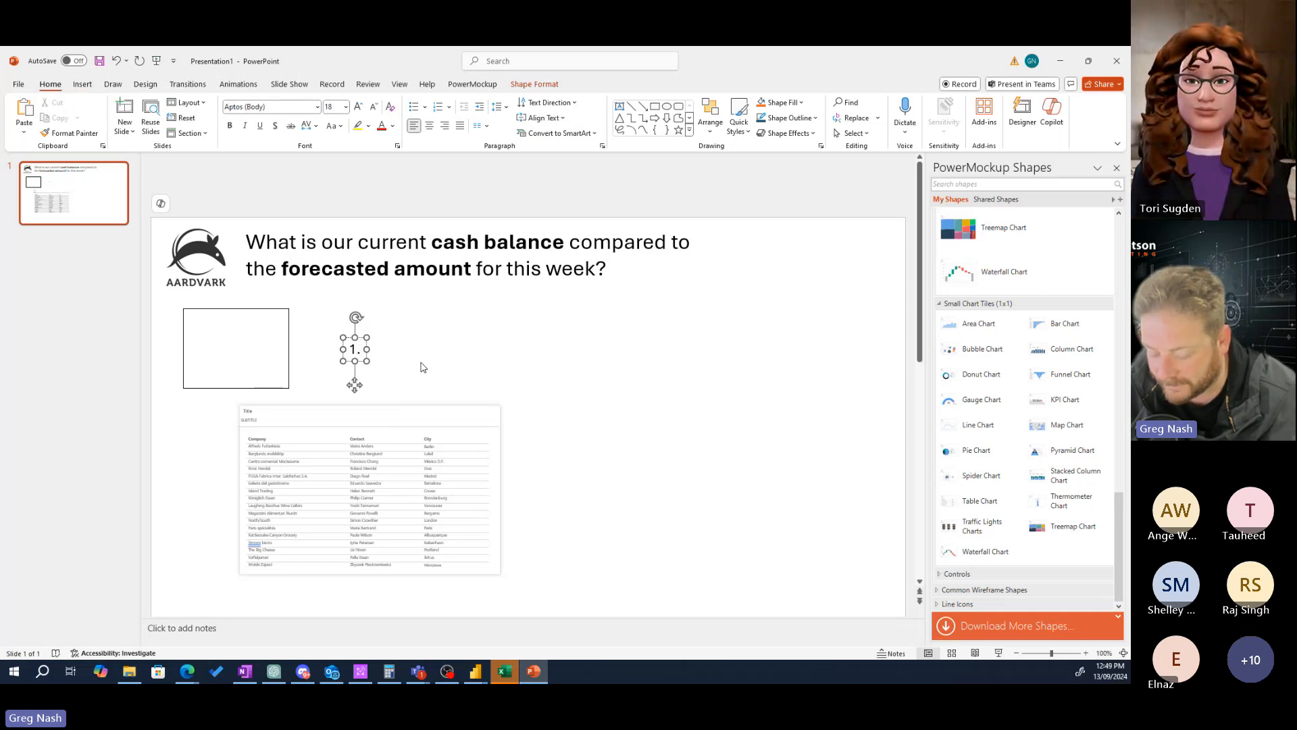
text(2 B)
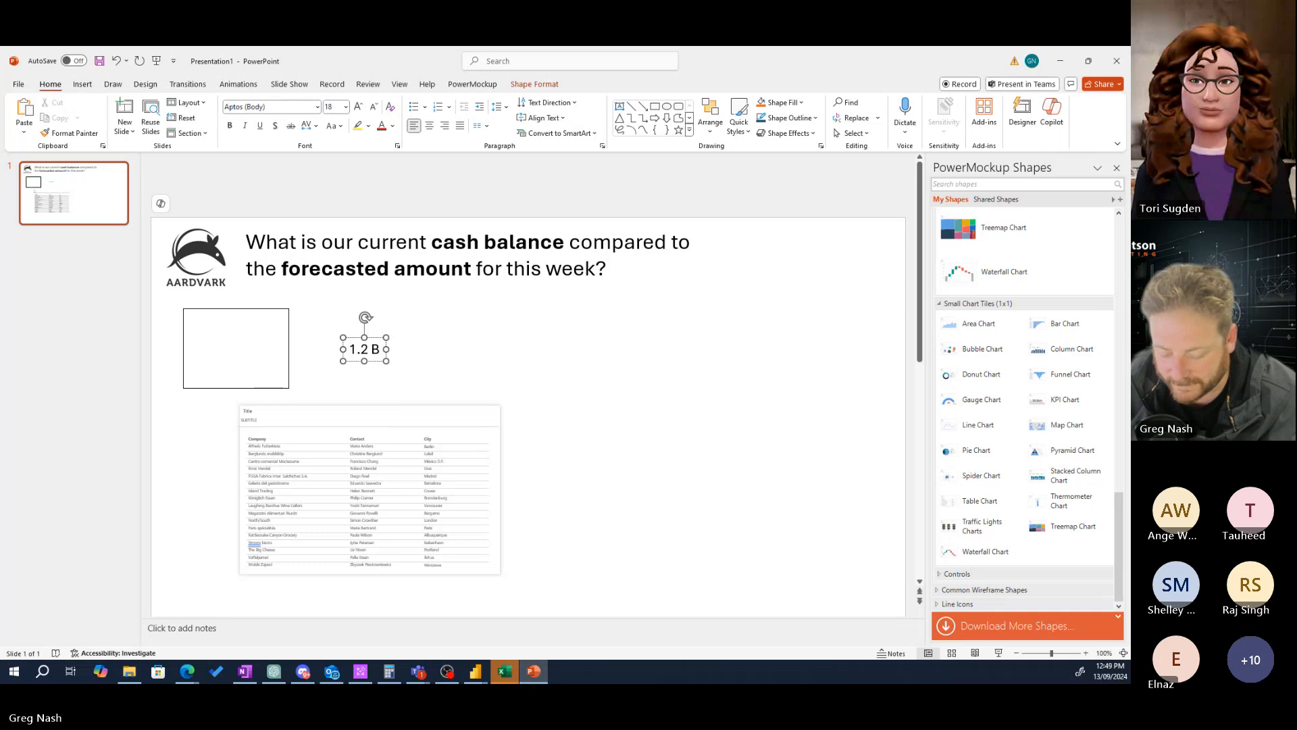
text($)
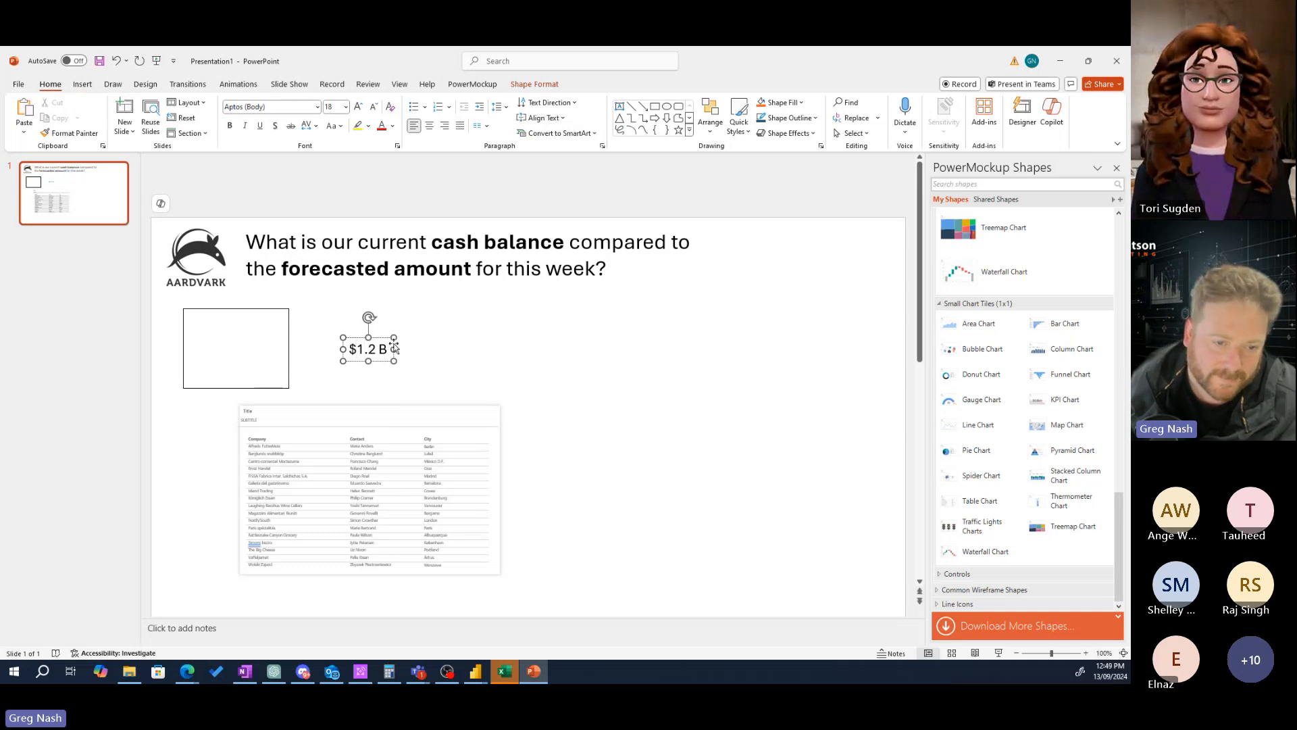
- Place the "$1.2 B" text inside the rectangle, set its font size to 28 and fit it on one line
drag(384, 340, 240, 351)
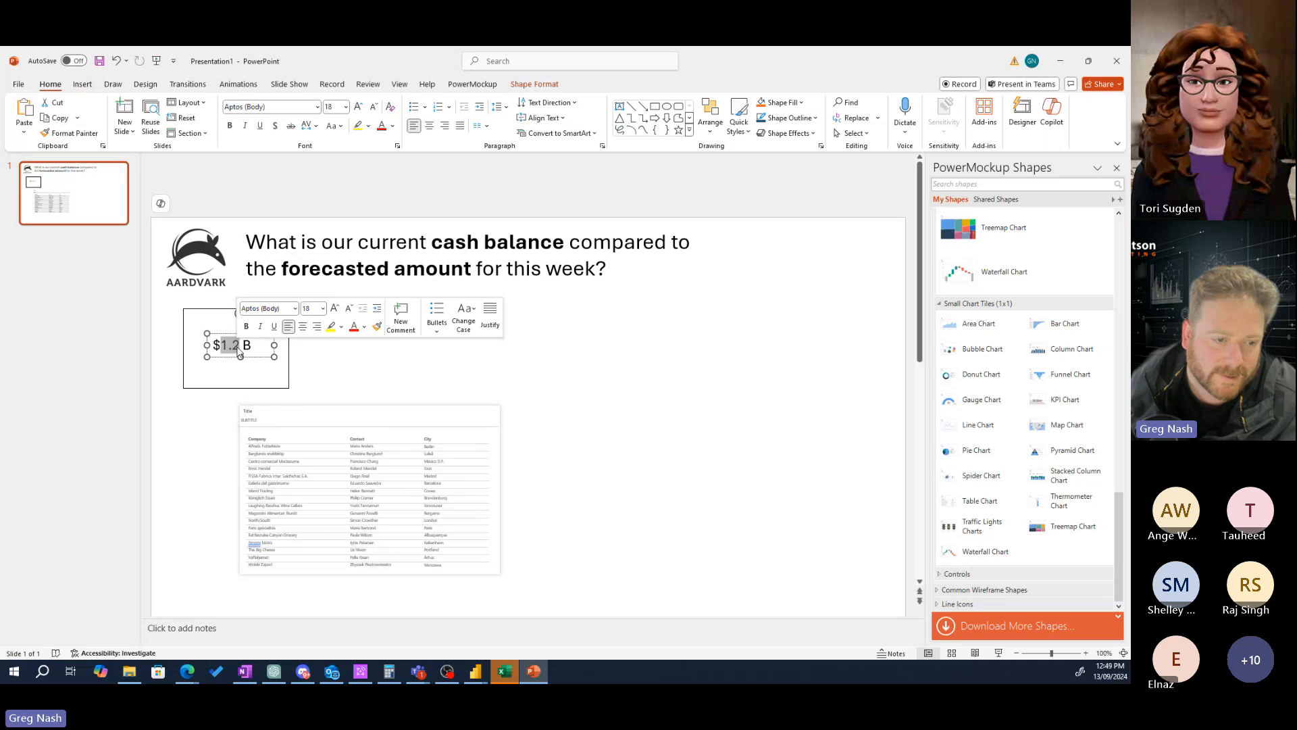
click(334, 308)
click(335, 308)
click(335, 308)
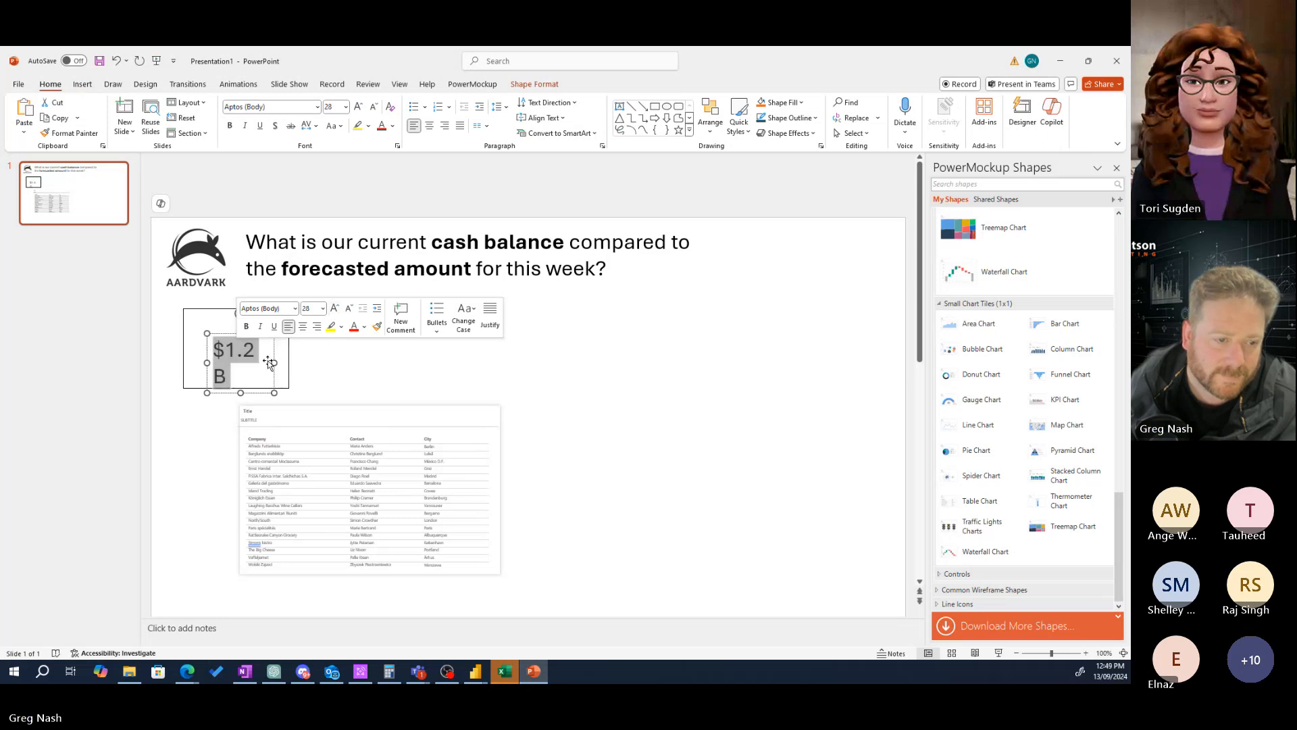
drag(272, 362, 258, 331)
click(333, 333)
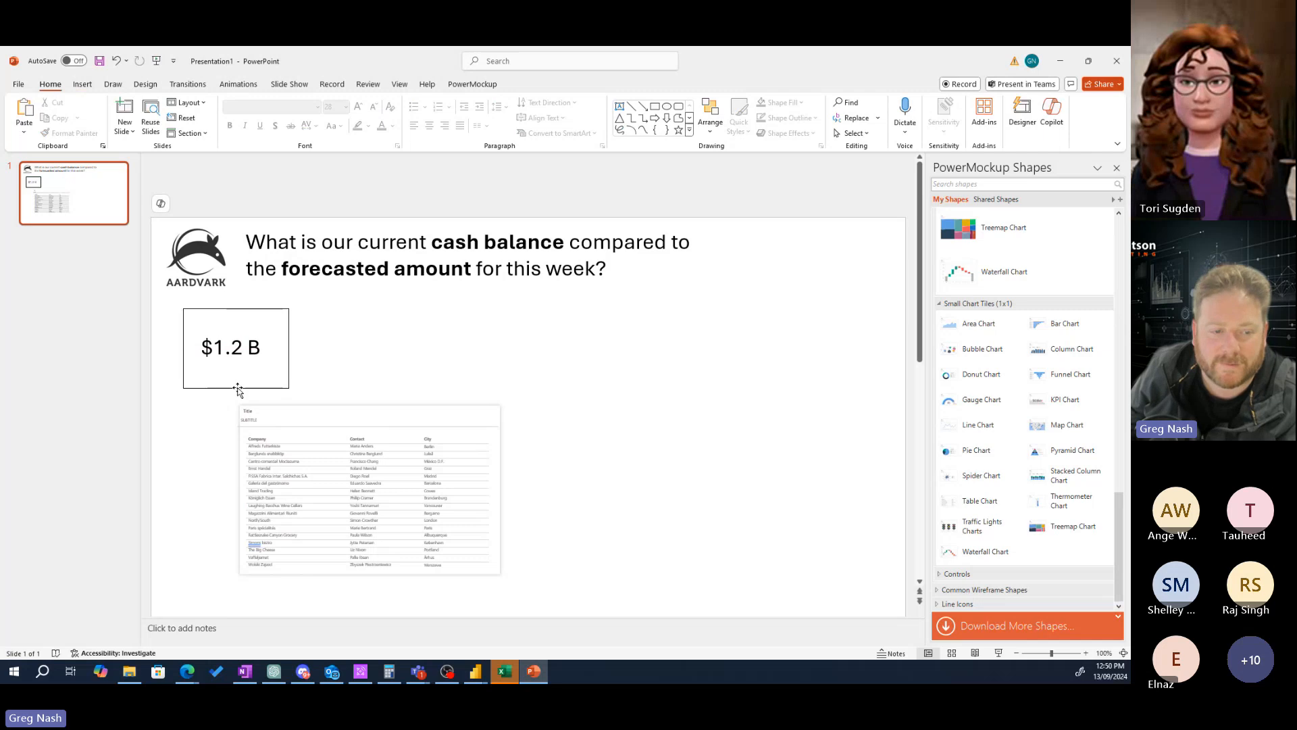
- Reduce the rectangle's height and move the "$1.2 B" text up to its vertical centre
click(238, 390)
drag(238, 387, 254, 324)
click(247, 335)
click(298, 329)
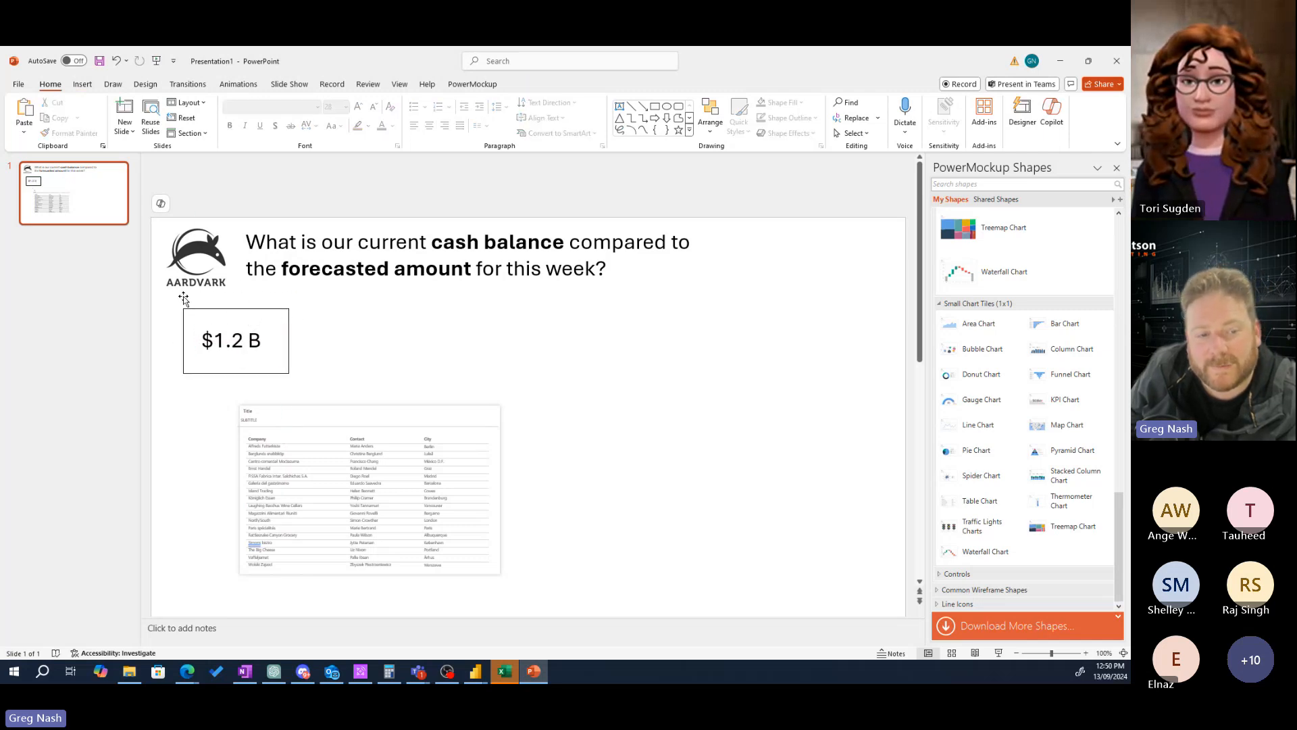
- Duplicate the rectangle together with its "$1.2 B" text and place the copy beside the original card
drag(170, 305, 311, 394)
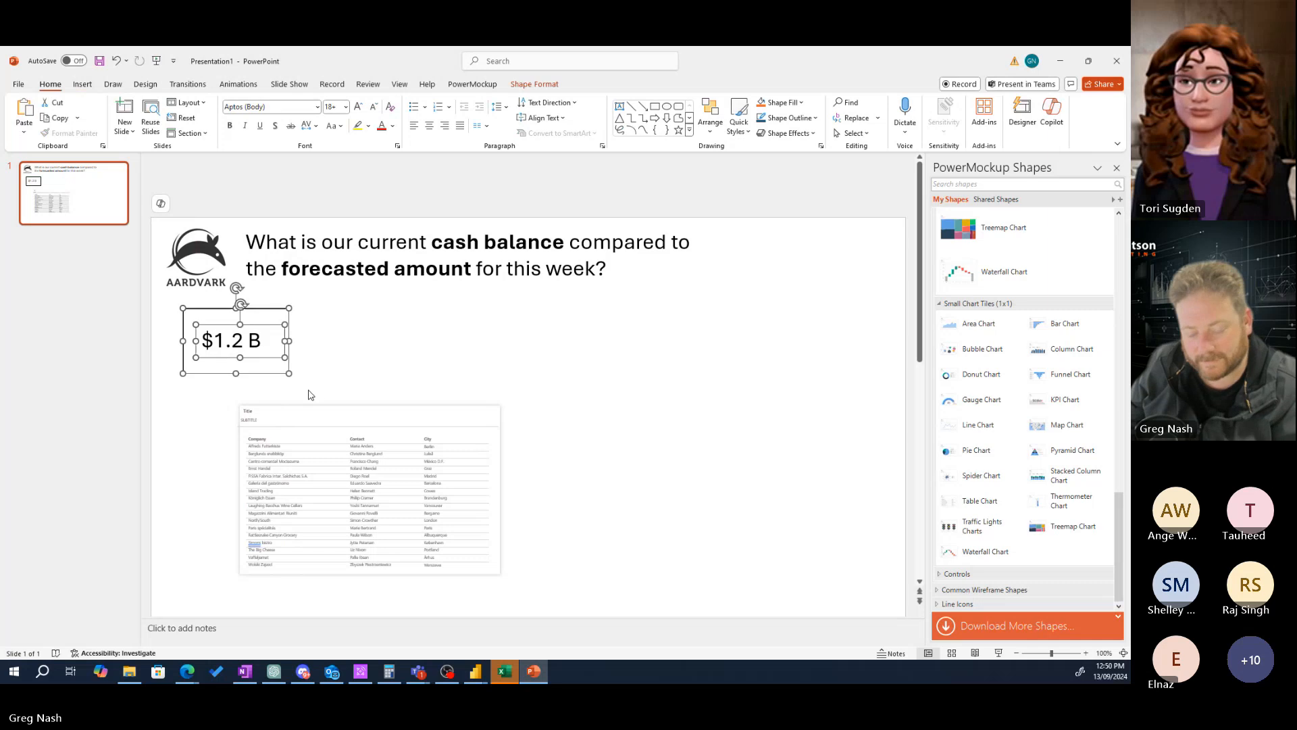
click(460, 348)
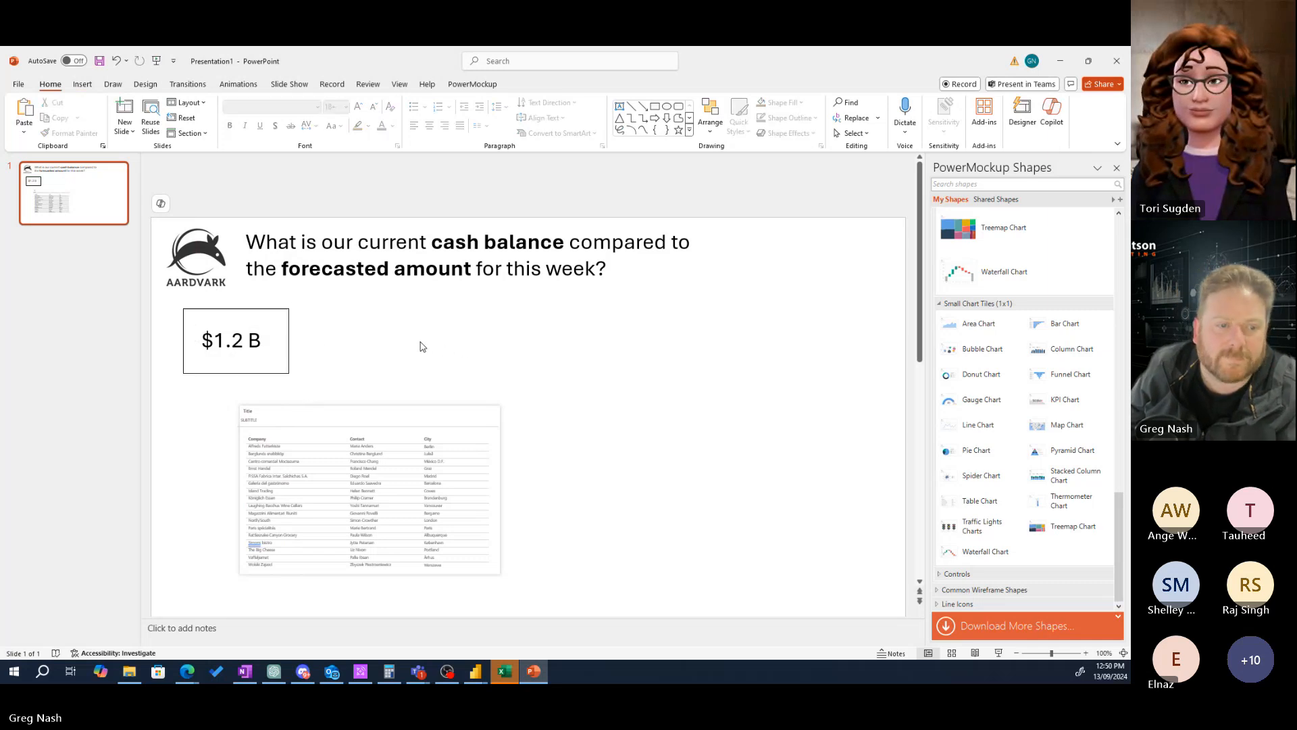
key(ctrl+v)
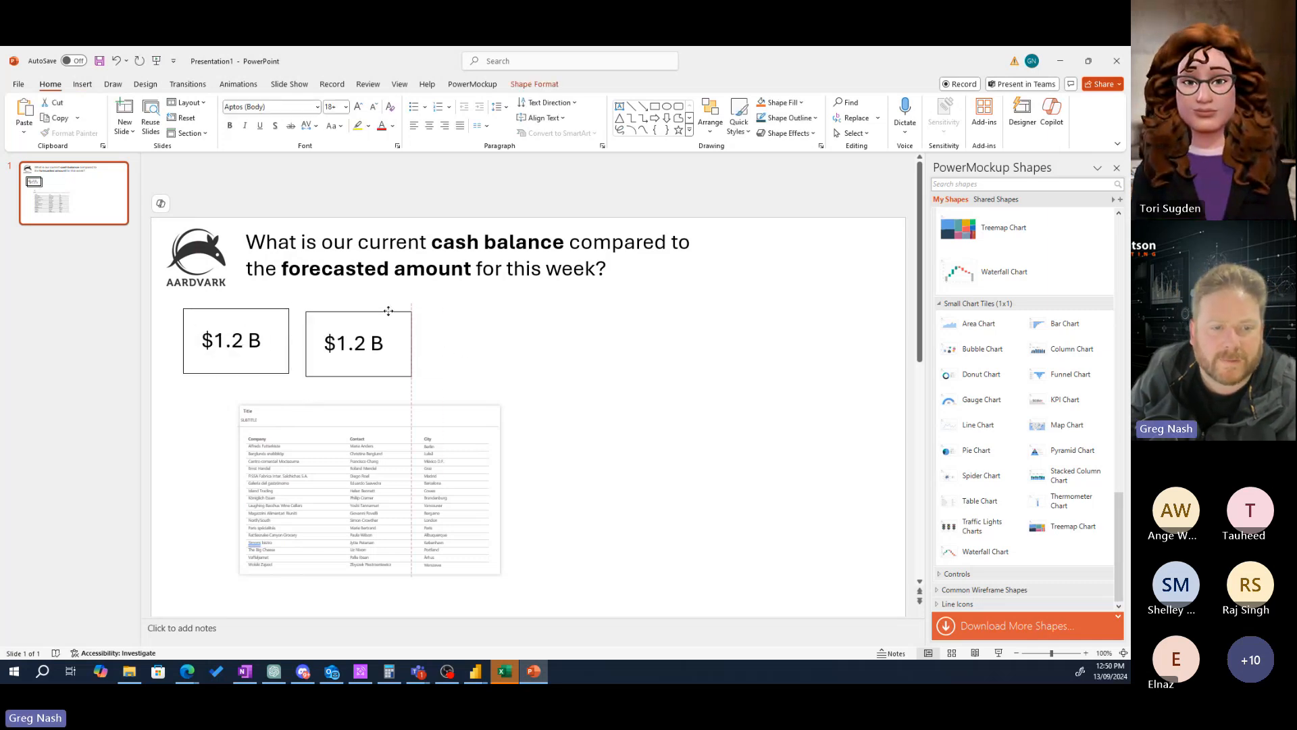
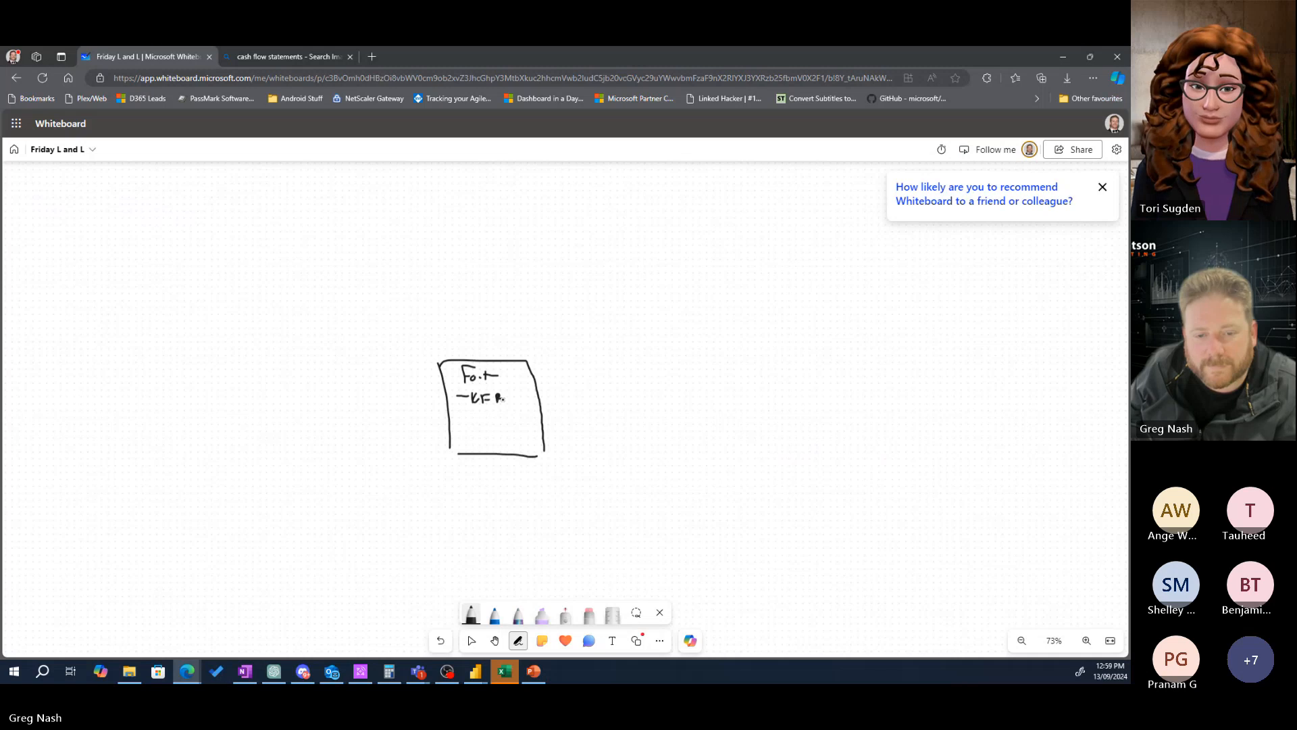
- Handwrite BAL, CASH IN and CASH OUT in the Whiteboard's Fact box, consulting the "Cash inflow and outflow" slide in PowerPoint for reference
drag(505, 398, 523, 403)
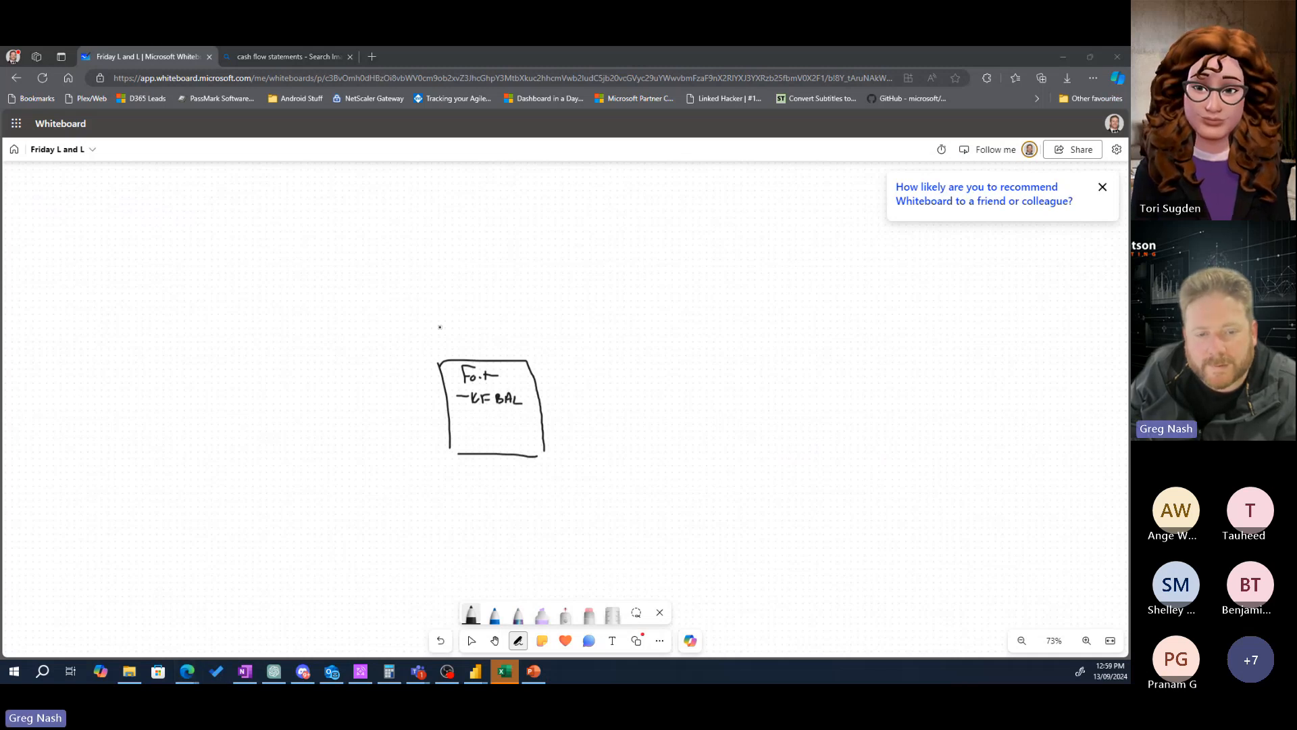
key(alt+Tab)
click(105, 281)
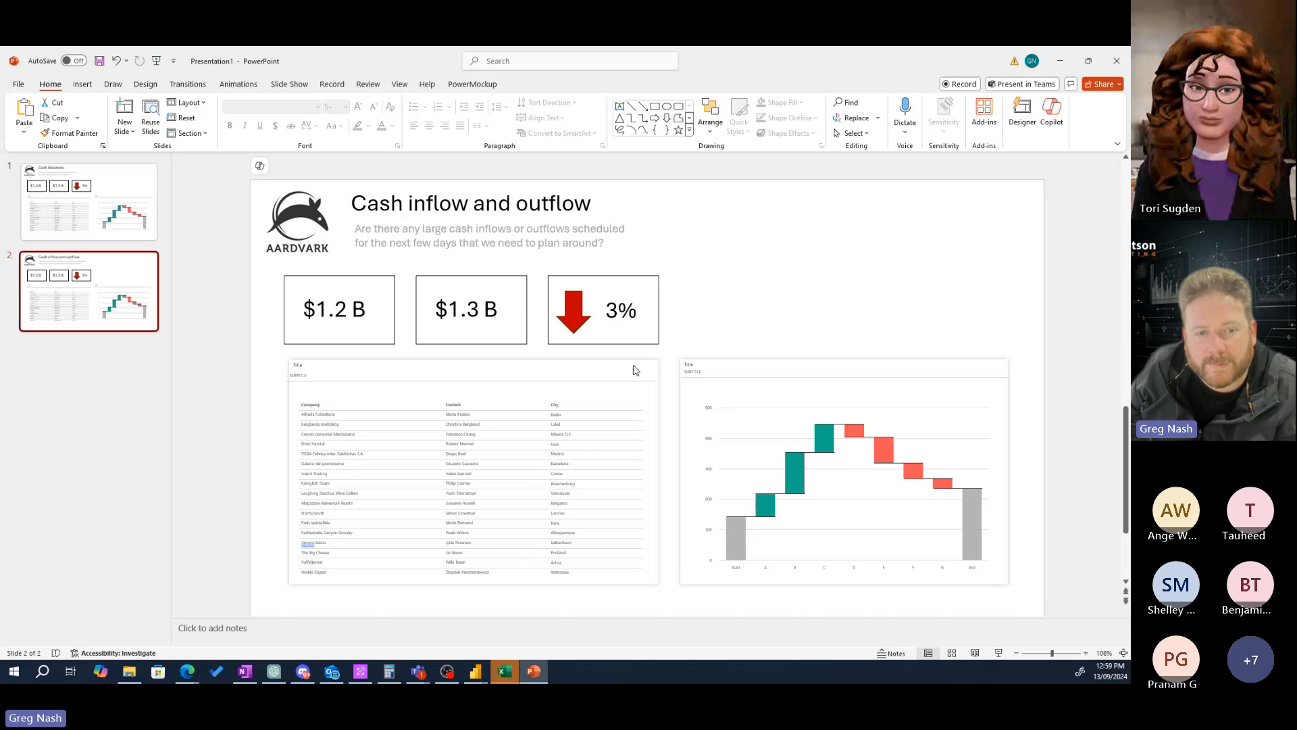
key(alt+Tab)
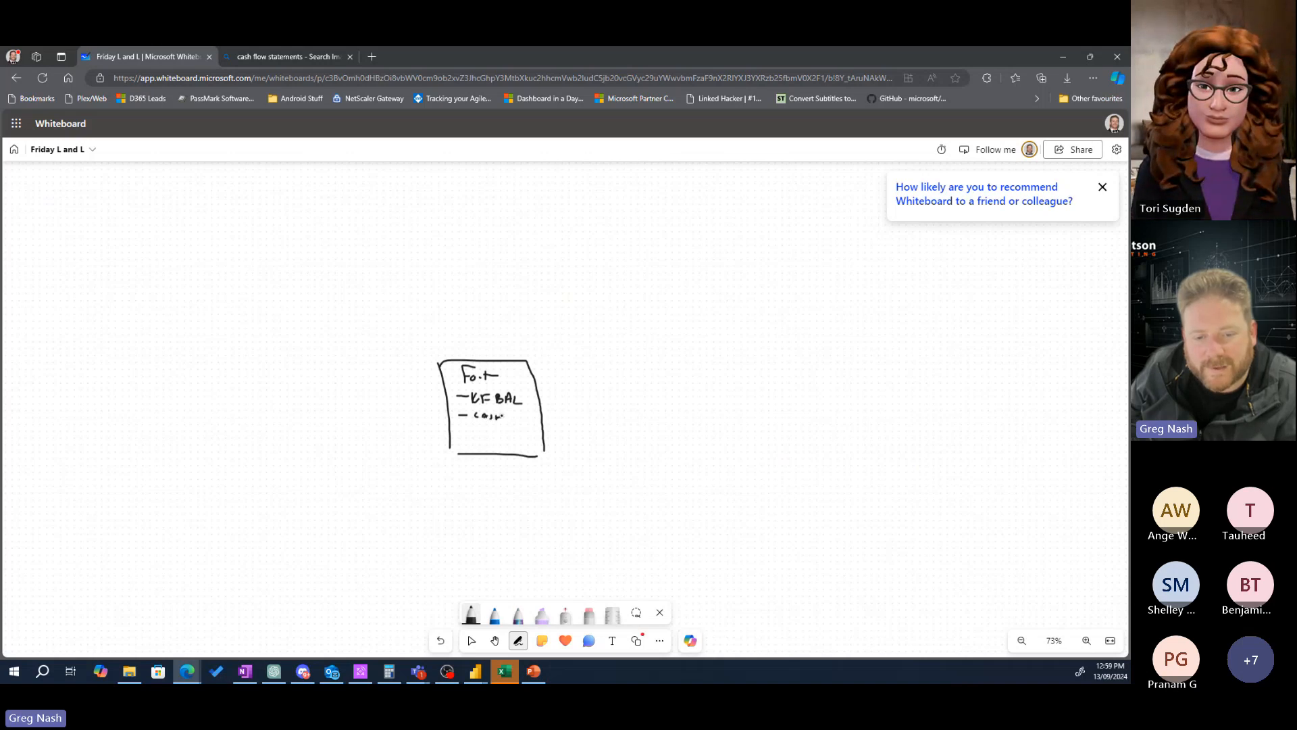
drag(498, 414, 522, 412)
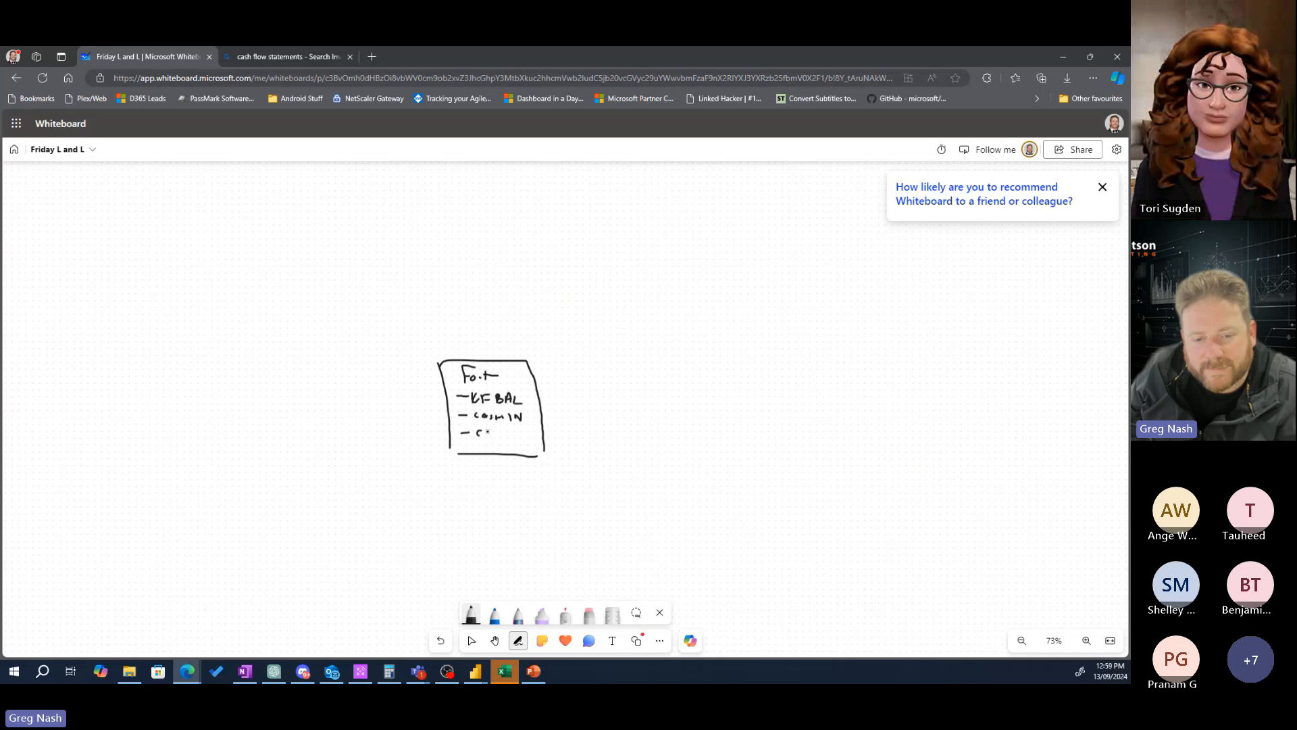
mouse_move(481, 430)
mouse_down()
mouse_move(503, 442)
mouse_move(538, 431)
mouse_up()
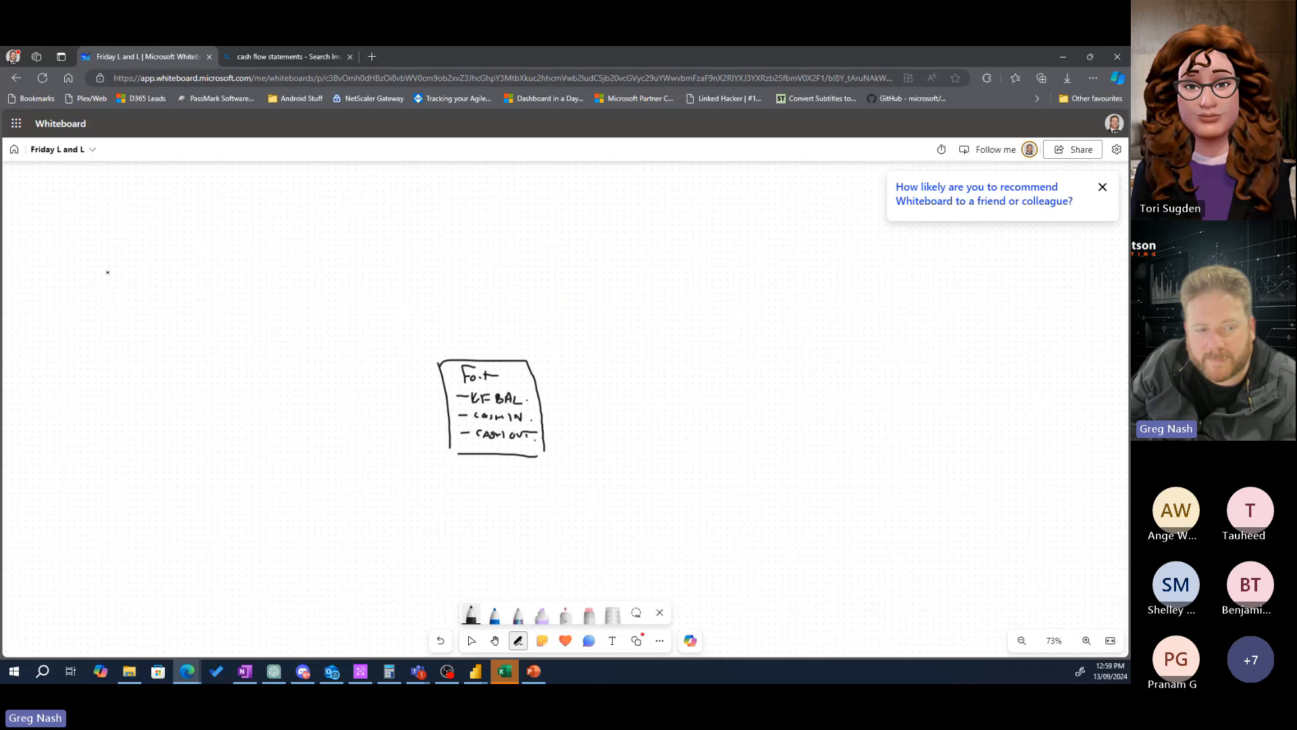
- Draw a small labelled box in the canvas's upper-left area and a long arrow from it towards the Fact box
mouse_move(121, 236)
mouse_down()
mouse_move(306, 323)
mouse_move(322, 359)
mouse_up()
drag(48, 187, 53, 215)
mouse_move(42, 193)
mouse_down()
mouse_move(60, 211)
mouse_move(47, 216)
mouse_move(76, 201)
mouse_move(27, 237)
mouse_up()
mouse_move(20, 177)
mouse_down()
mouse_move(86, 188)
mouse_move(15, 229)
mouse_up()
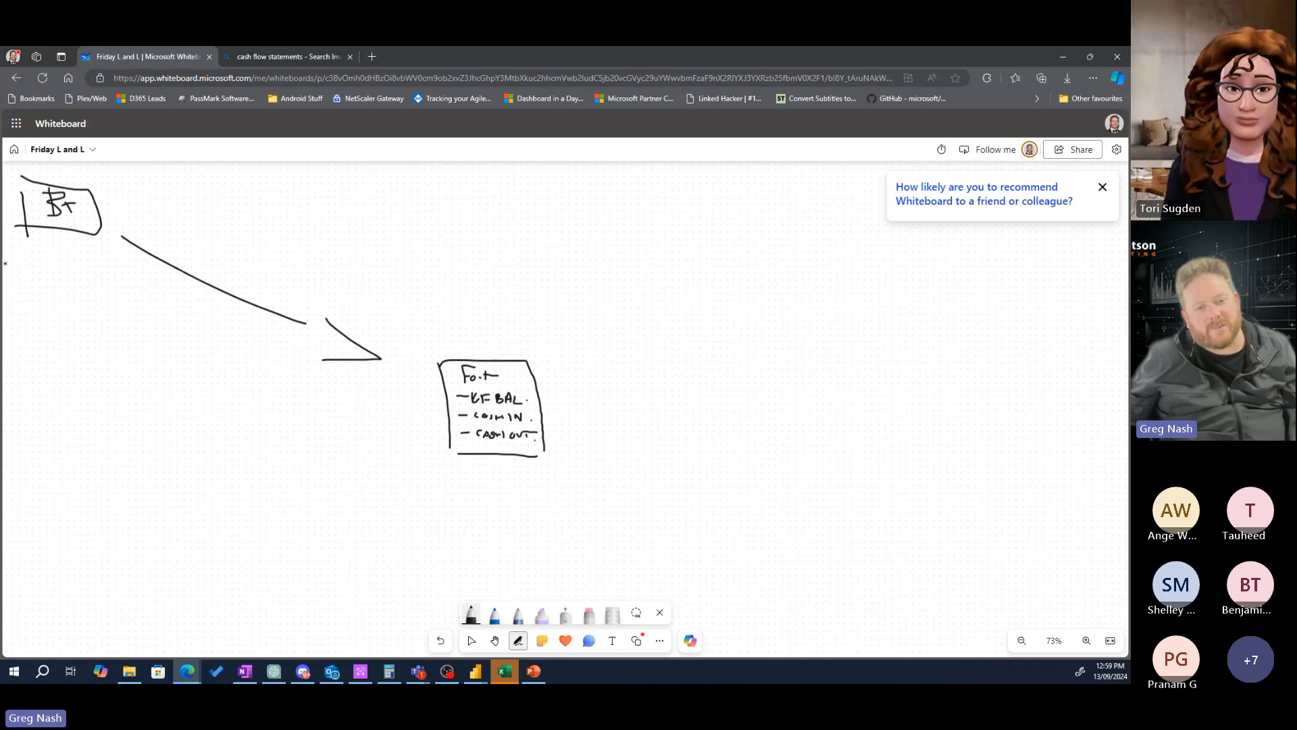
- Draw boxed DEPT and DATE tables and link each to the Fact box with a connector line
mouse_move(506, 357)
mouse_down()
mouse_move(599, 281)
mouse_move(645, 307)
mouse_move(648, 286)
mouse_move(622, 297)
mouse_up()
mouse_move(648, 277)
mouse_down()
mouse_move(662, 294)
mouse_move(658, 270)
mouse_up()
drag(670, 267, 674, 281)
drag(689, 281, 760, 285)
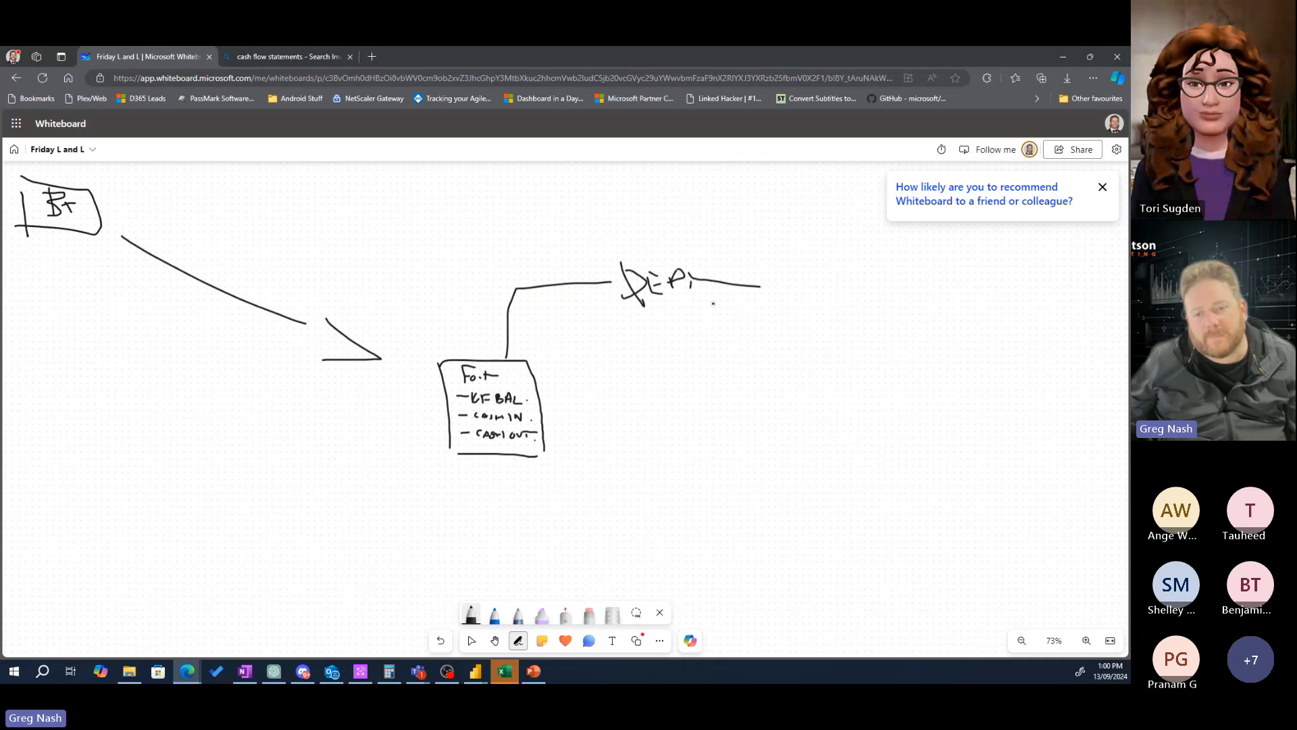
drag(619, 261, 713, 305)
drag(549, 410, 566, 409)
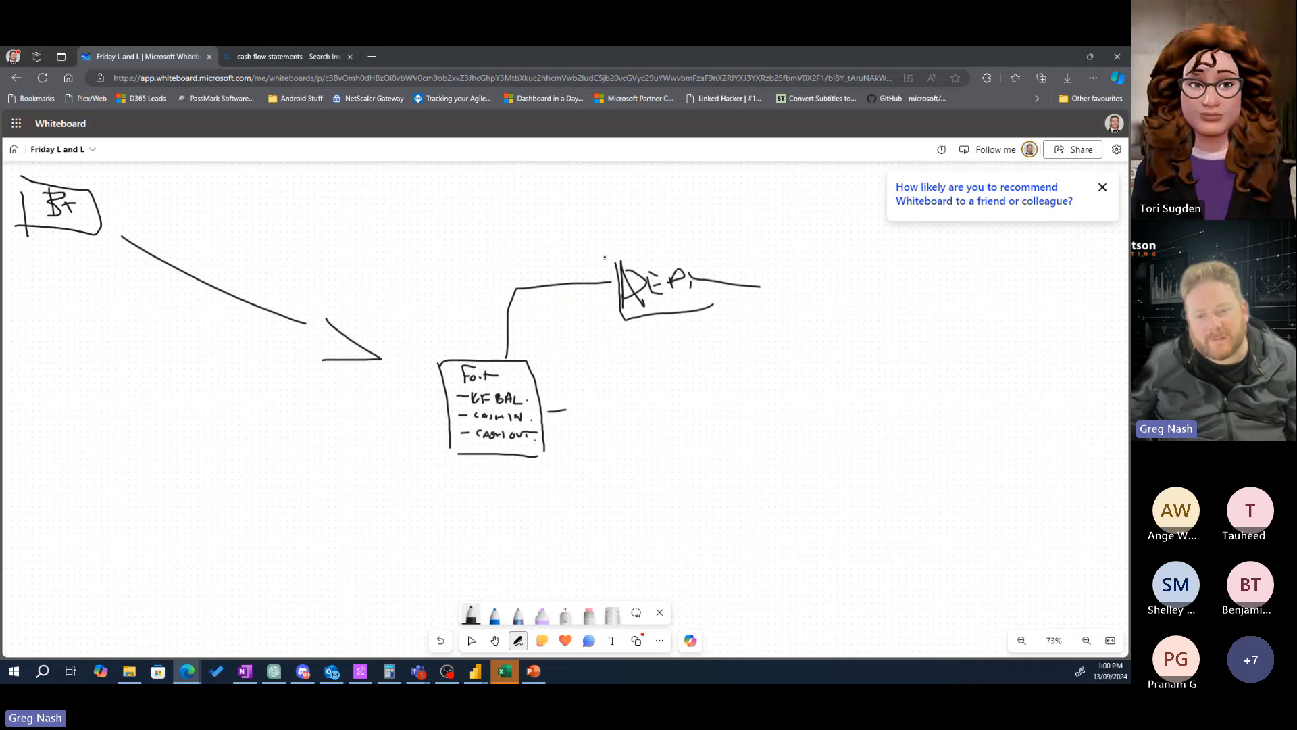
mouse_move(617, 253)
mouse_down()
mouse_move(725, 287)
mouse_move(715, 305)
mouse_up()
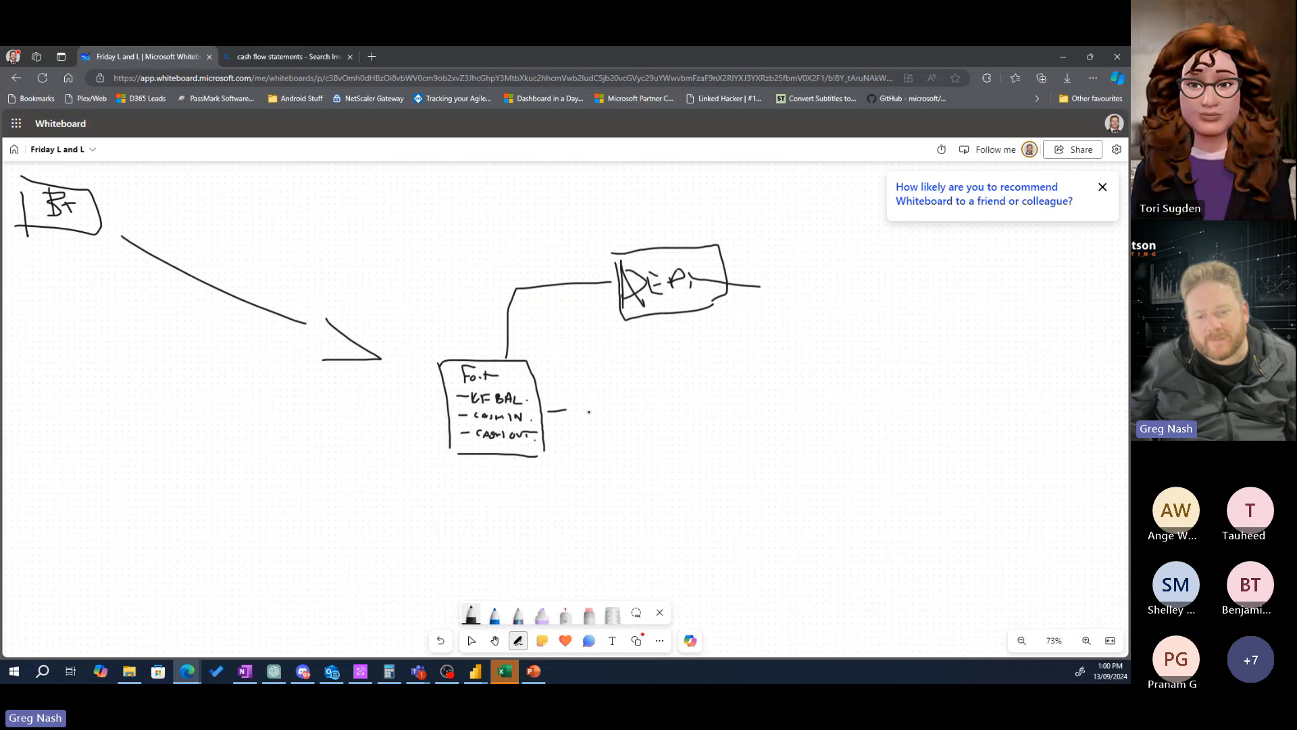
mouse_move(579, 399)
mouse_down()
mouse_move(583, 433)
mouse_move(637, 410)
mouse_up()
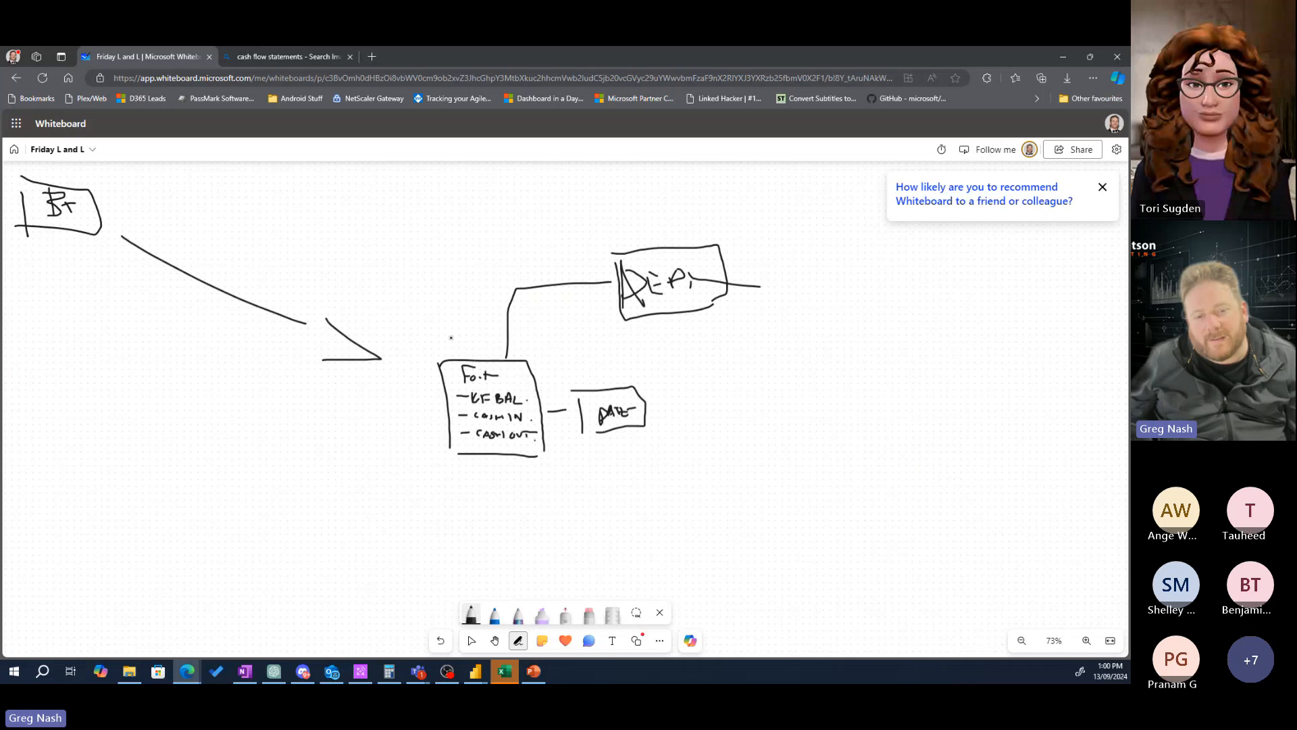
- Draw a boxed ACCT table linked to the Fact box and consult the "Cash Balances" slide in PowerPoint before returning to Whiteboard
mouse_move(467, 356)
mouse_down()
mouse_move(458, 281)
mouse_move(383, 291)
mouse_up()
mouse_move(395, 283)
mouse_down()
mouse_move(413, 268)
mouse_move(356, 284)
mouse_move(411, 306)
mouse_up()
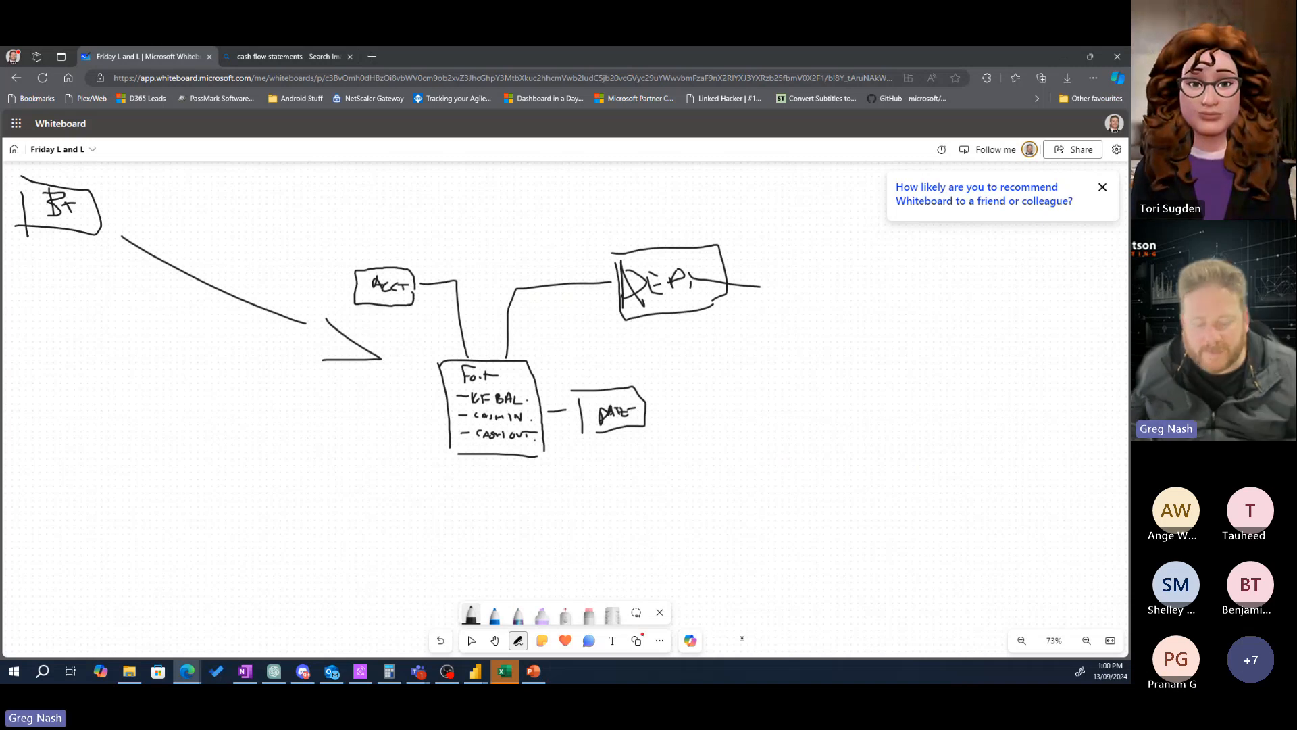
key(alt+Tab)
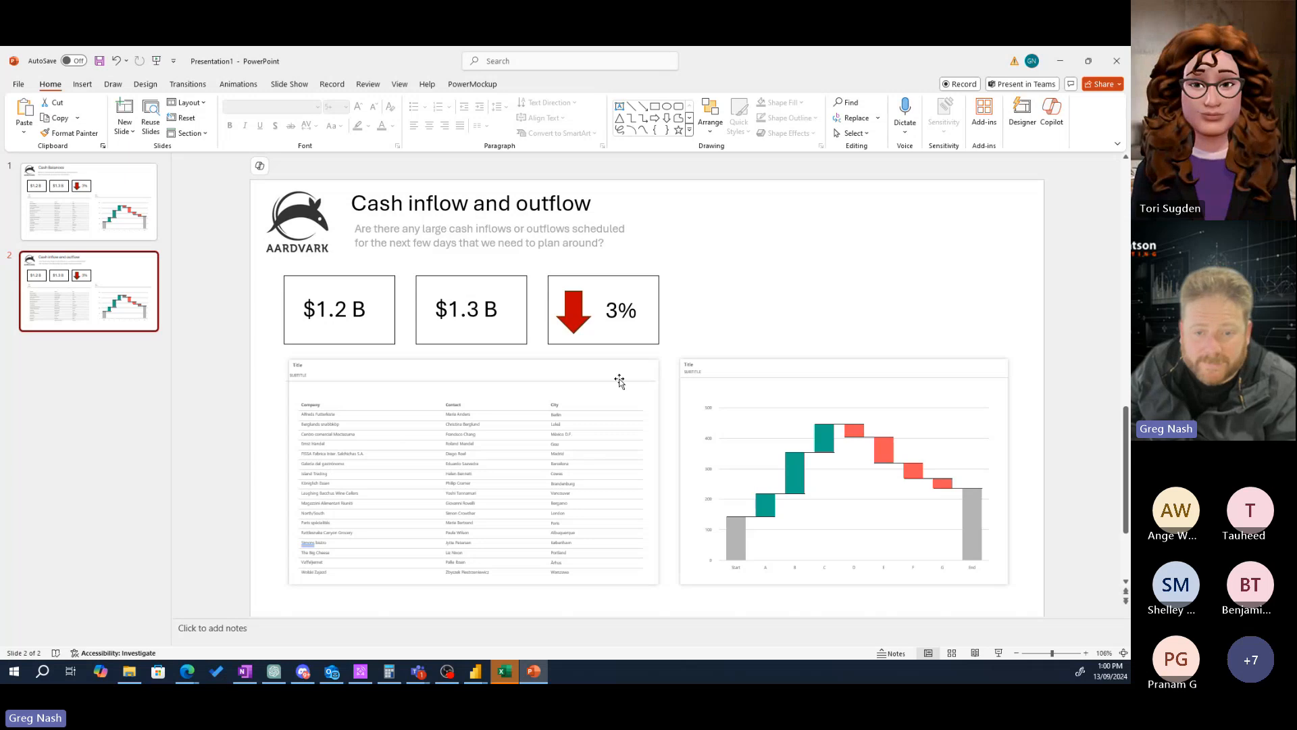
click(152, 225)
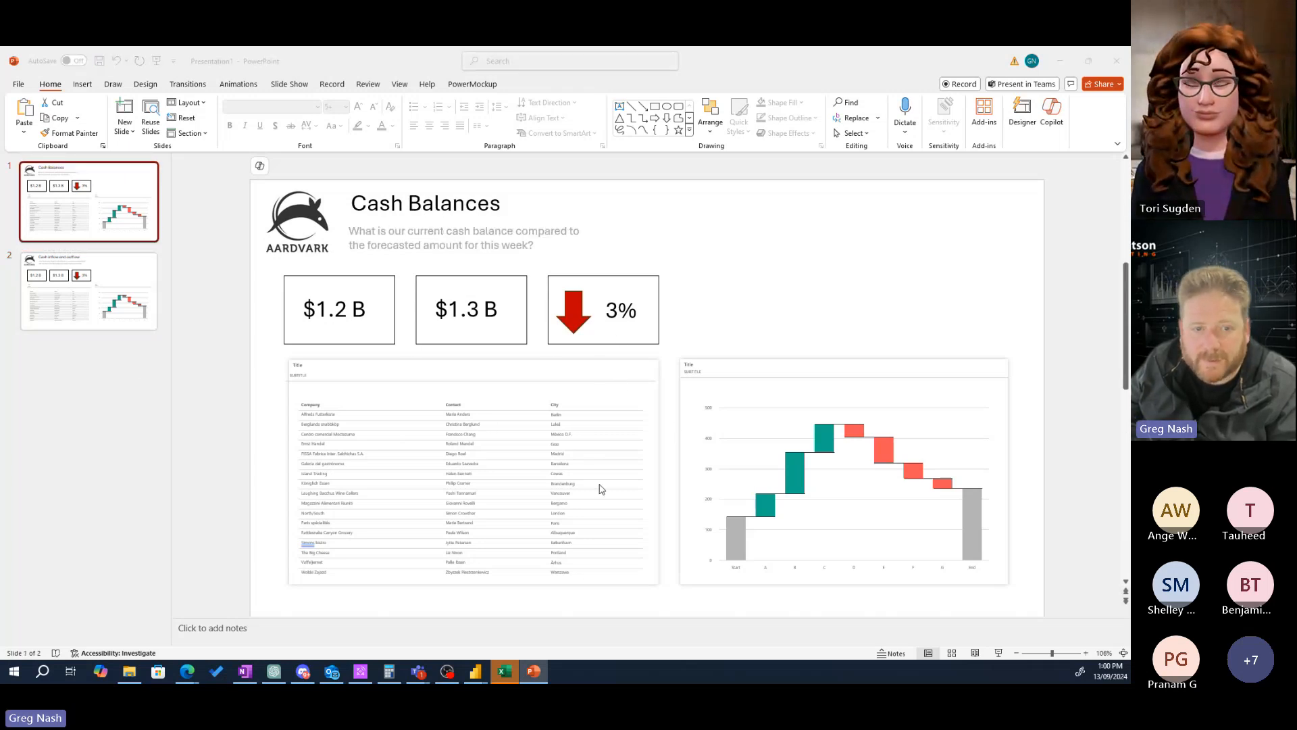
key(alt+Tab)
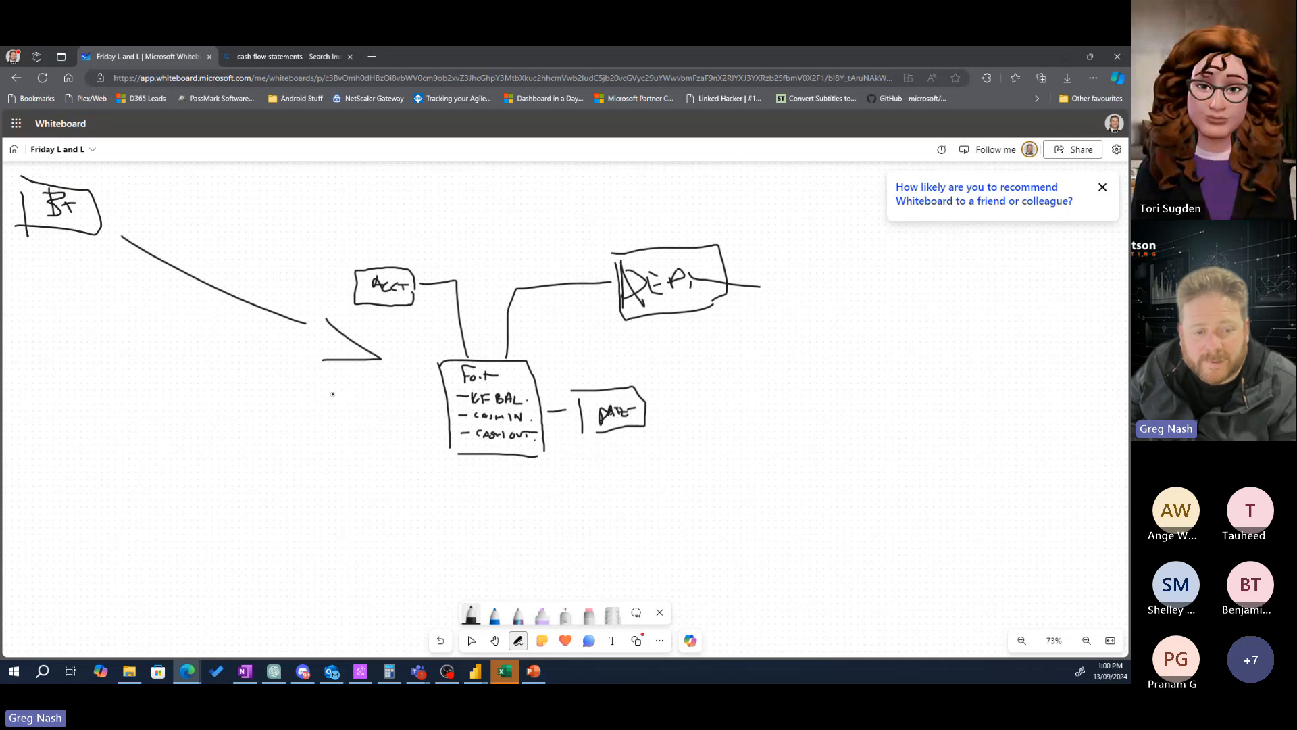
mouse_move(334, 381)
mouse_down()
mouse_move(398, 392)
mouse_move(385, 372)
mouse_move(316, 373)
mouse_move(365, 404)
mouse_move(406, 405)
mouse_move(408, 385)
mouse_move(373, 404)
mouse_move(319, 394)
mouse_move(348, 375)
mouse_move(391, 377)
mouse_move(311, 382)
mouse_move(373, 393)
mouse_up()
click(398, 394)
click(589, 615)
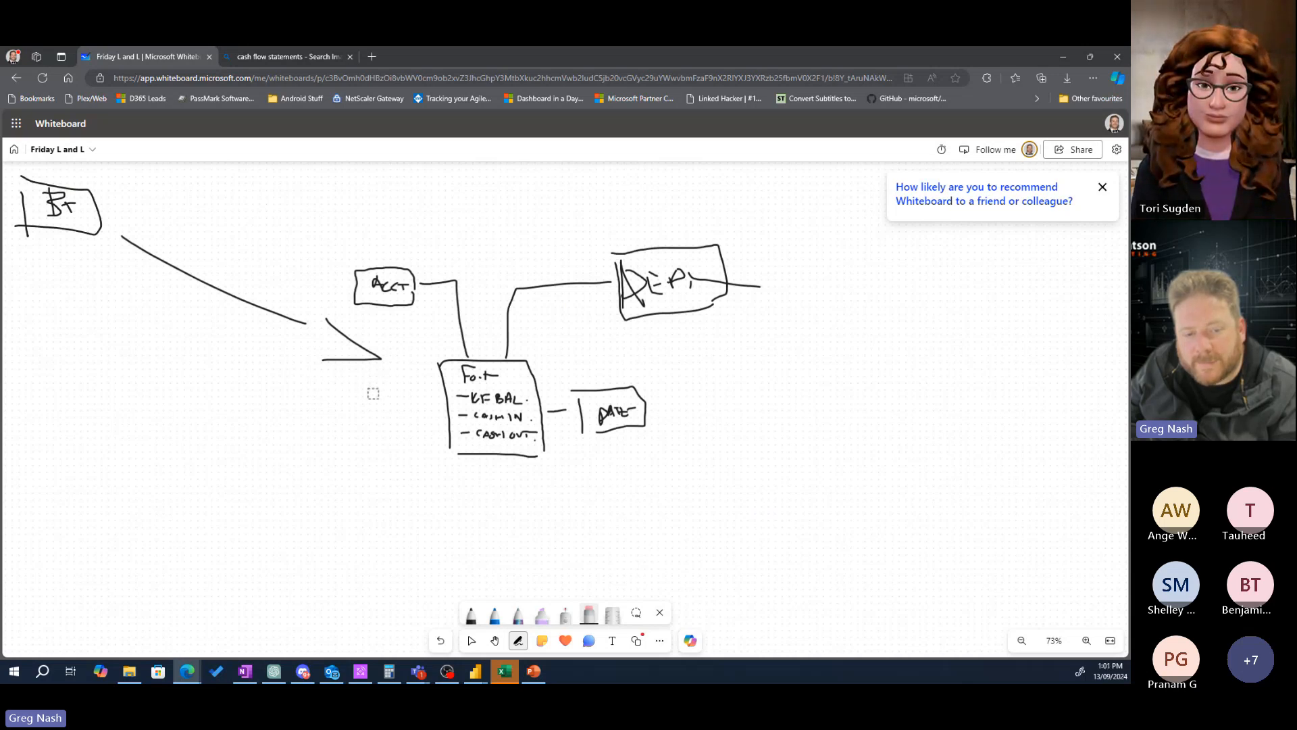
- Draw a boxed GL source below the first source box and a long arrow from it towards the fact tables
click(471, 615)
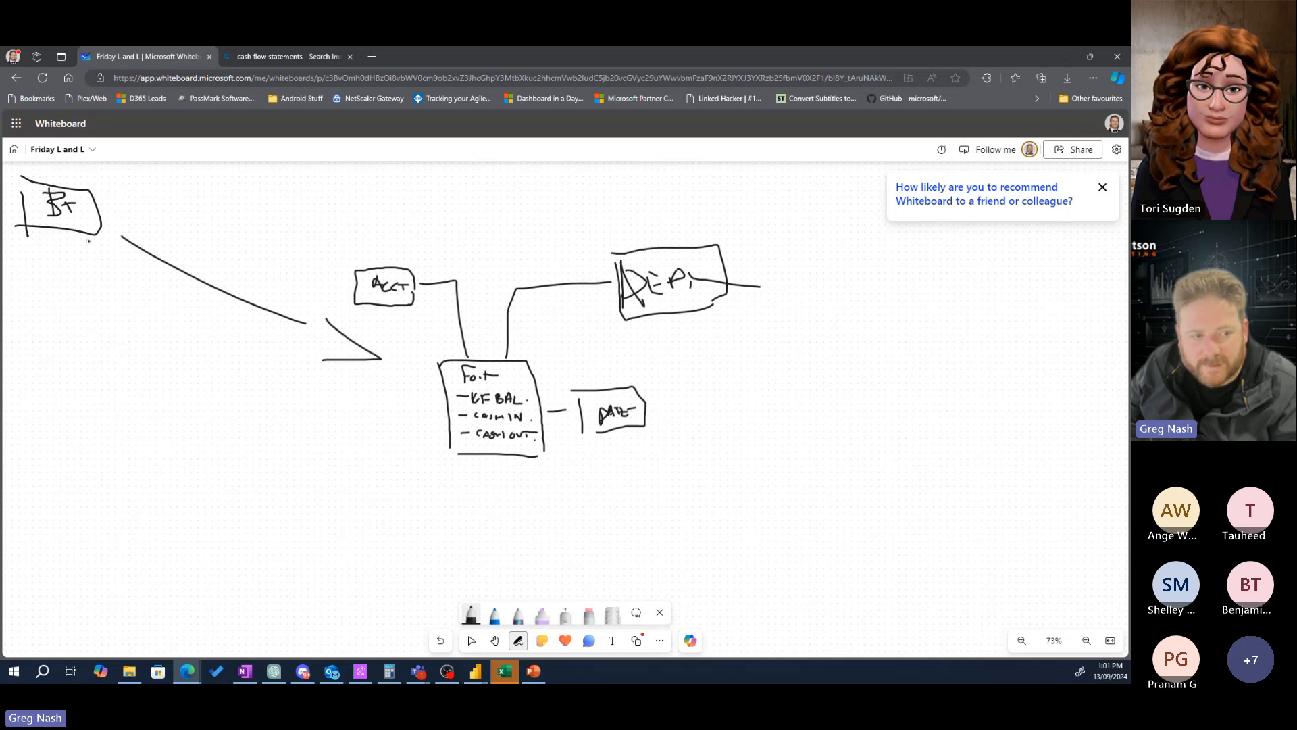
mouse_move(39, 265)
mouse_down()
mouse_move(52, 288)
mouse_move(76, 282)
mouse_move(24, 248)
mouse_move(41, 301)
mouse_move(88, 297)
mouse_up()
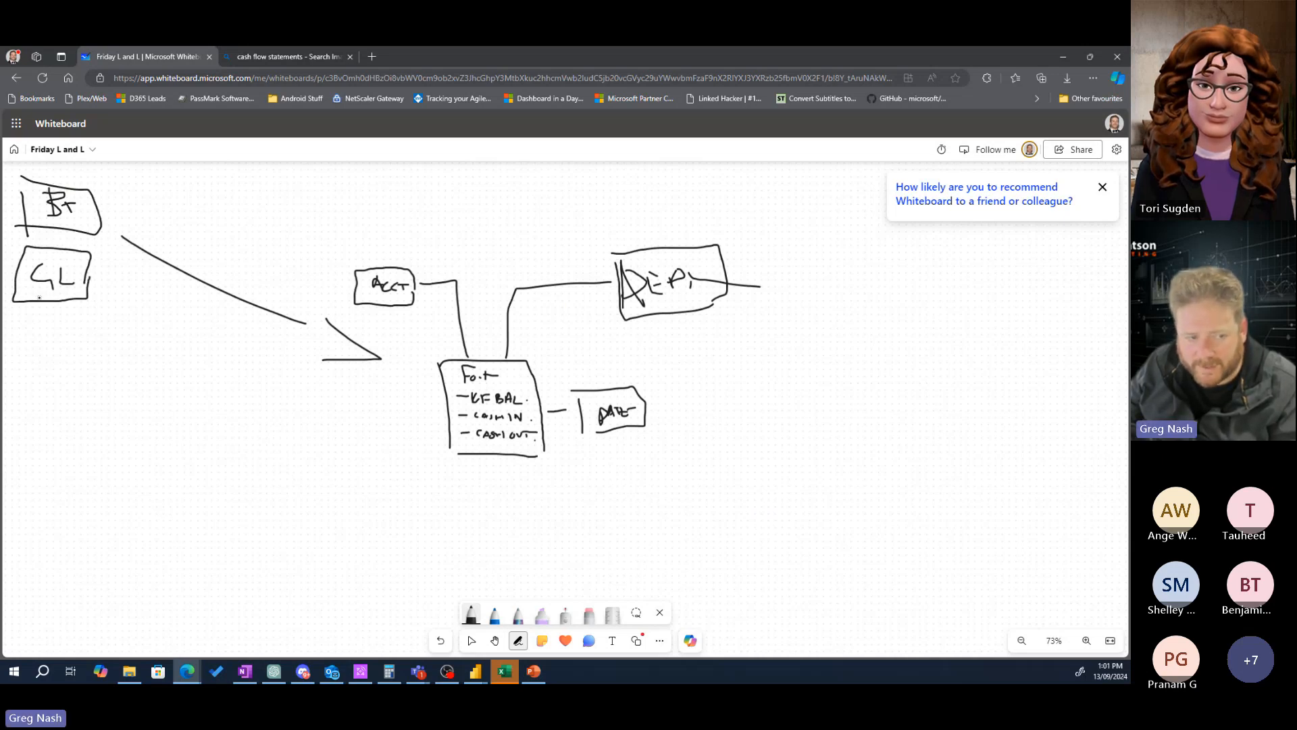
mouse_move(122, 309)
mouse_down()
mouse_move(320, 363)
mouse_move(308, 384)
mouse_up()
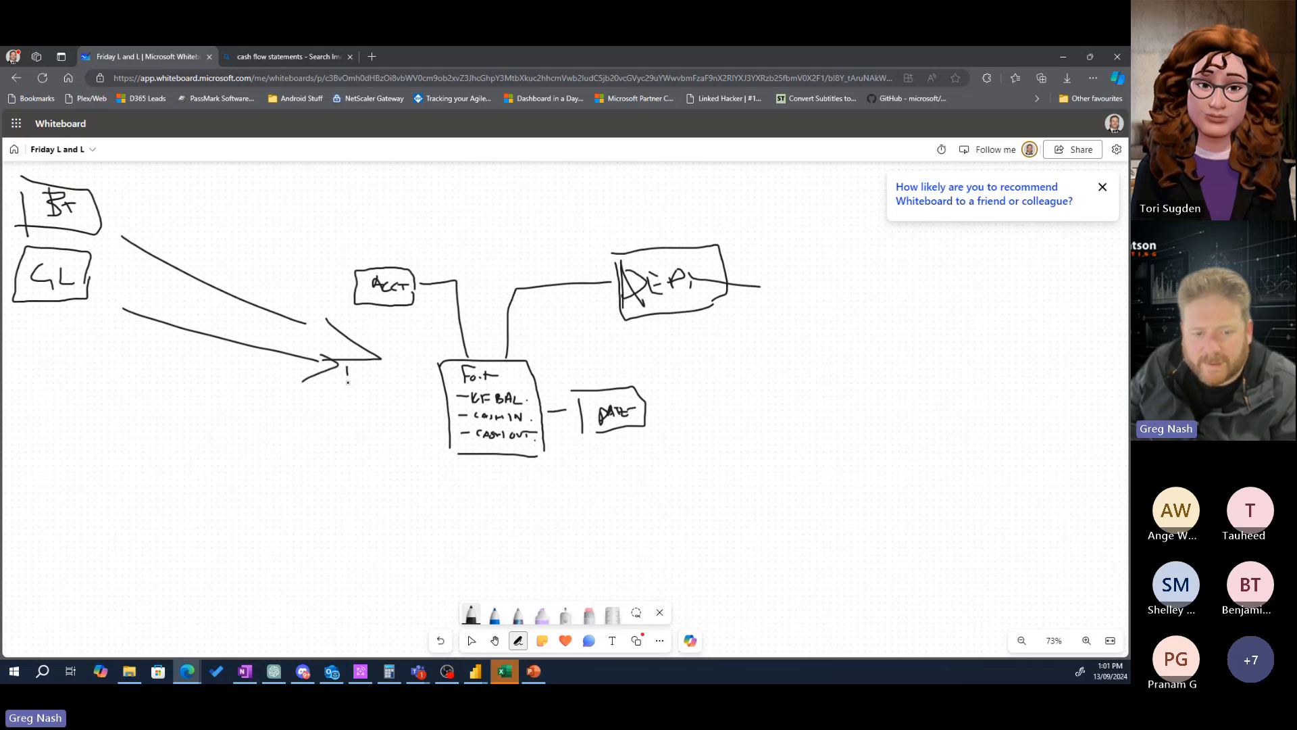
- Draw a second fact table box beside the Fact box, with short list lines and the handwritten labels PAY and REC
drag(348, 383, 348, 444)
mouse_move(347, 360)
mouse_down()
mouse_move(410, 362)
mouse_move(410, 446)
mouse_move(347, 446)
mouse_up()
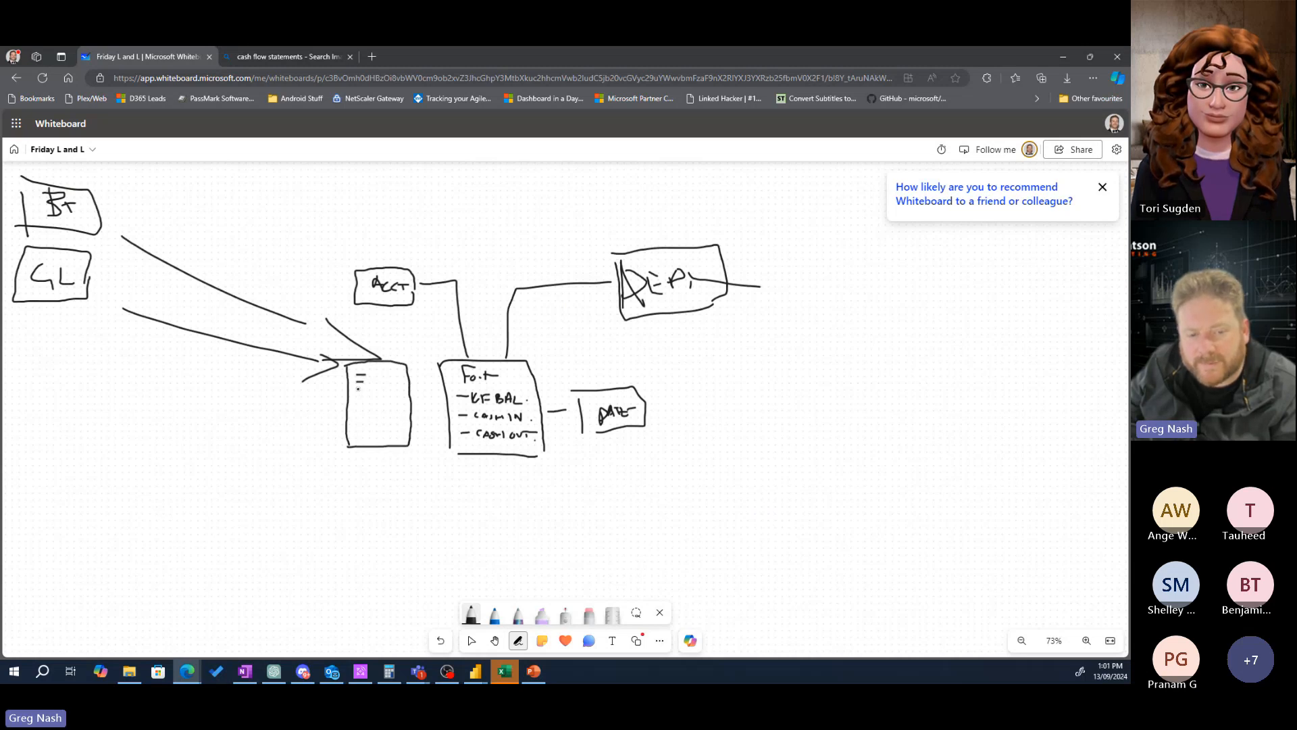
drag(355, 399, 365, 399)
mouse_move(356, 407)
mouse_down()
mouse_move(379, 378)
mouse_move(390, 382)
mouse_move(377, 401)
mouse_move(391, 400)
mouse_up()
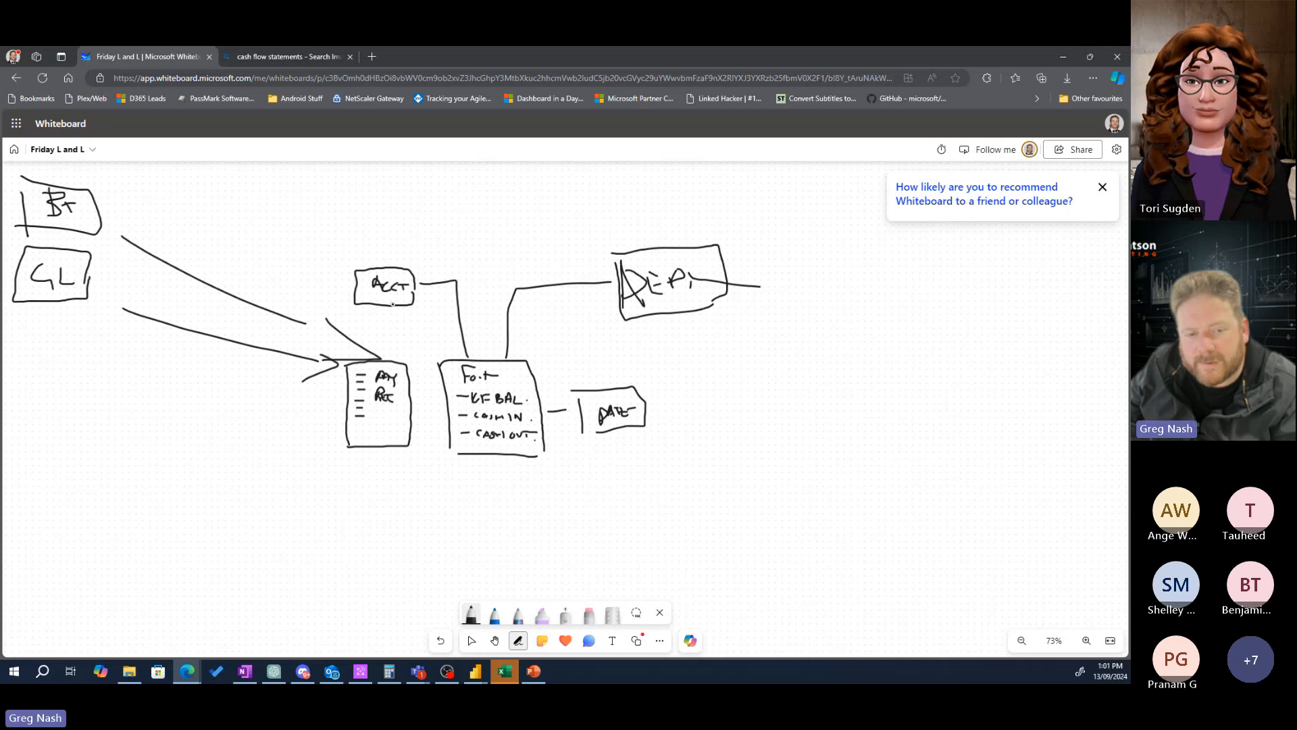
- Connect the new PAY/REC table to the ACCT, DATE and DEPT boxes with lines
drag(393, 305, 404, 362)
mouse_move(608, 443)
mouse_down()
mouse_move(598, 457)
mouse_move(409, 475)
mouse_move(388, 439)
mouse_up()
mouse_move(669, 317)
mouse_down()
mouse_move(650, 512)
mouse_move(413, 513)
mouse_move(373, 446)
mouse_up()
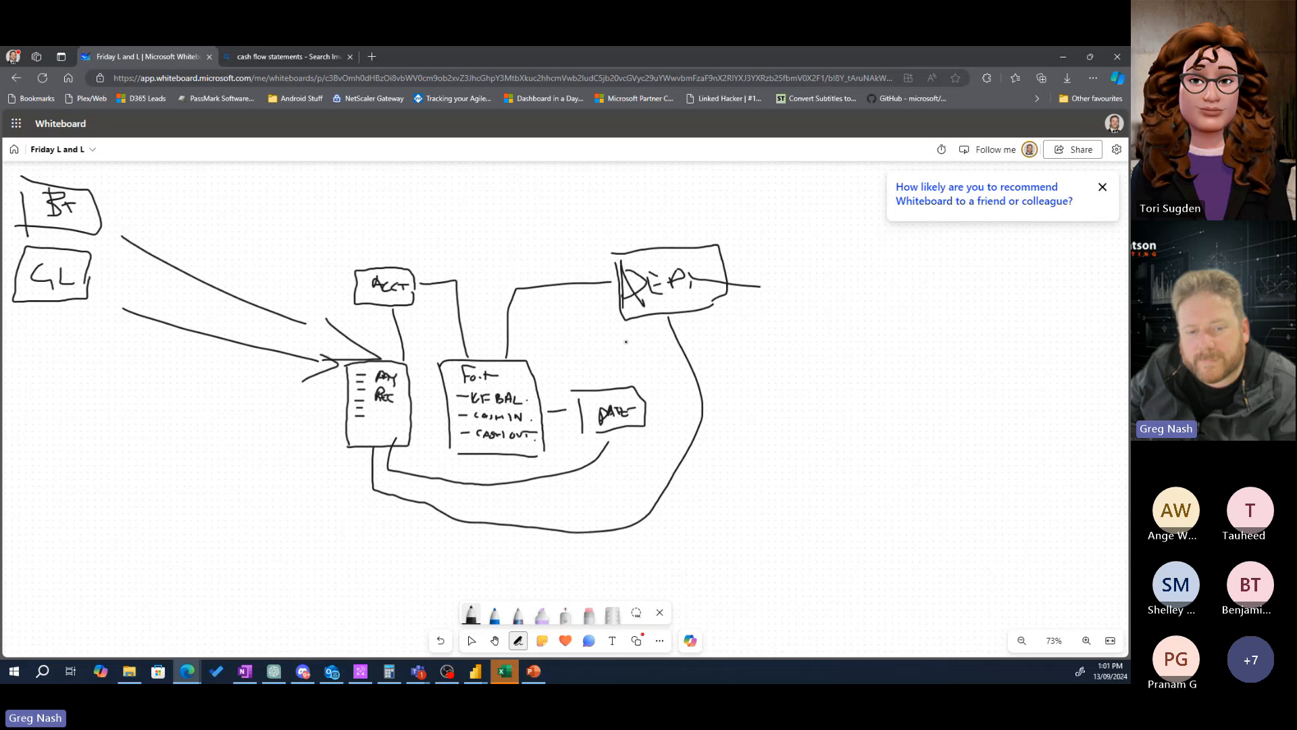
- Switch to the Income Statement - Profit and Loss report in Power BI Desktop and open its data model diagram
key(alt+Tab)
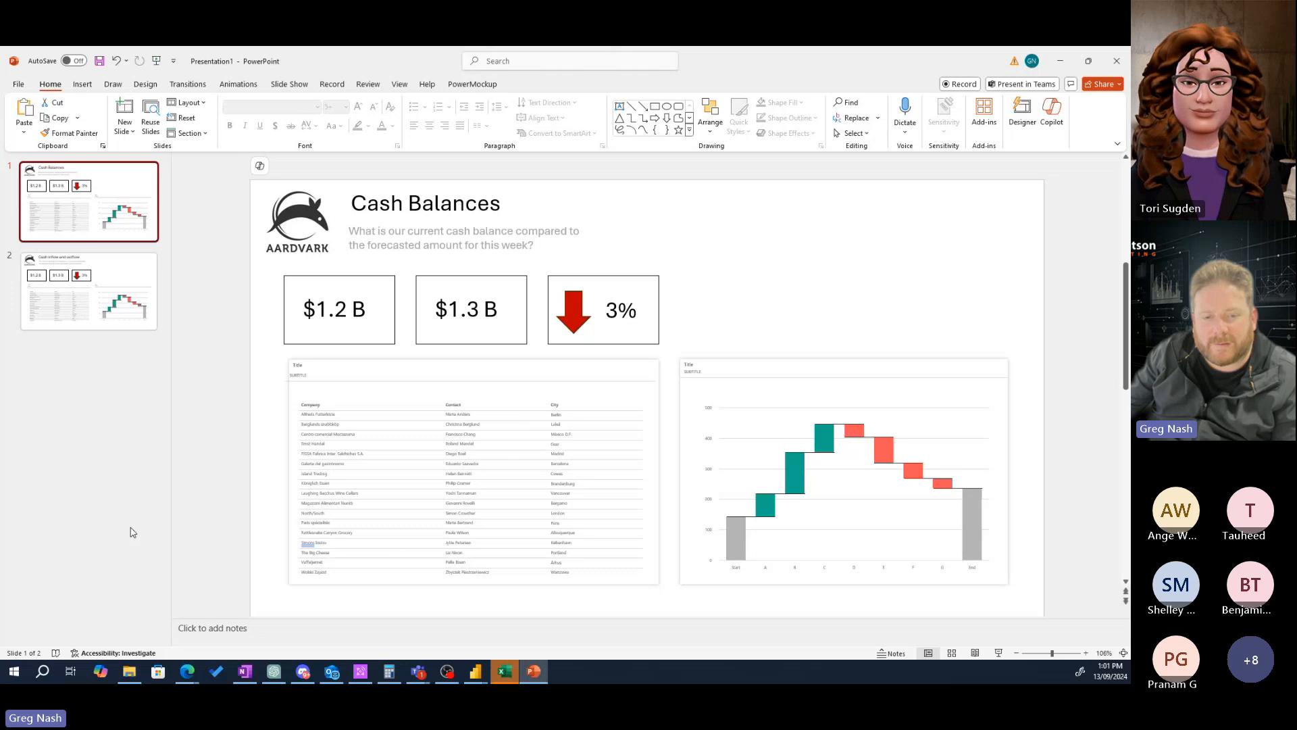
click(418, 672)
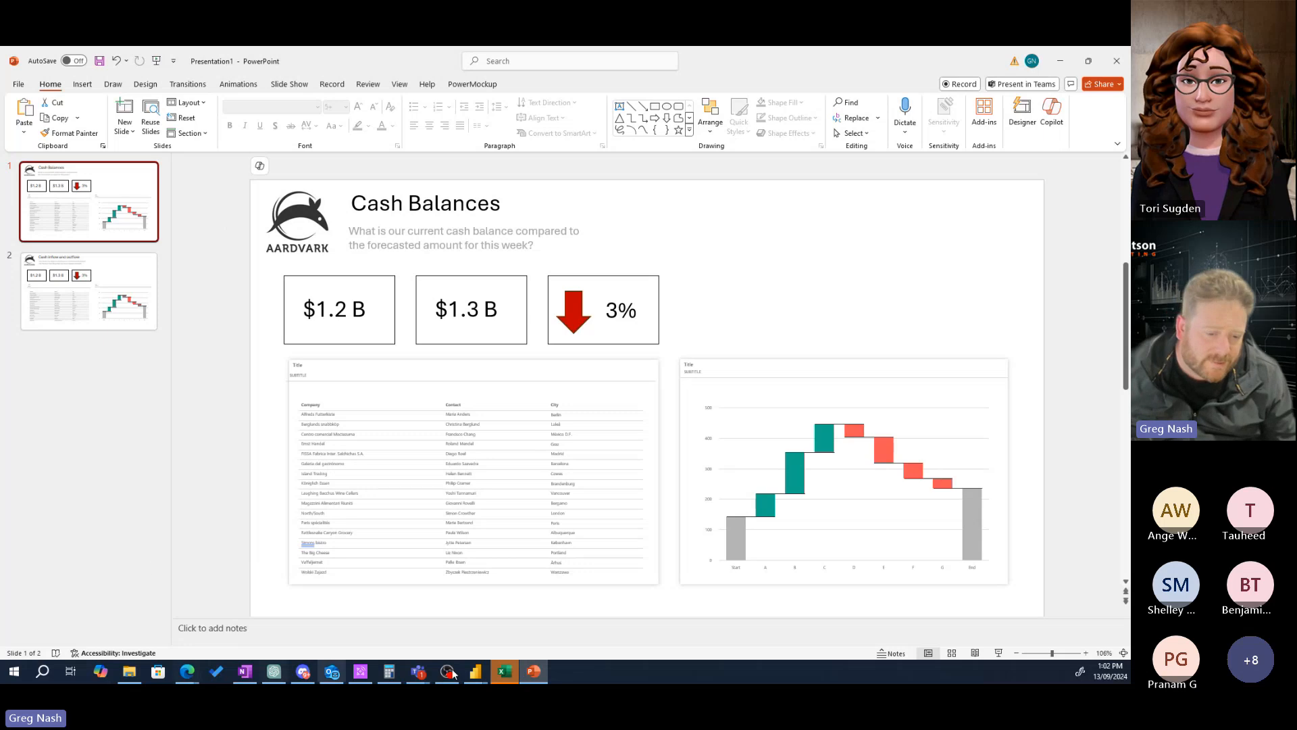
click(472, 677)
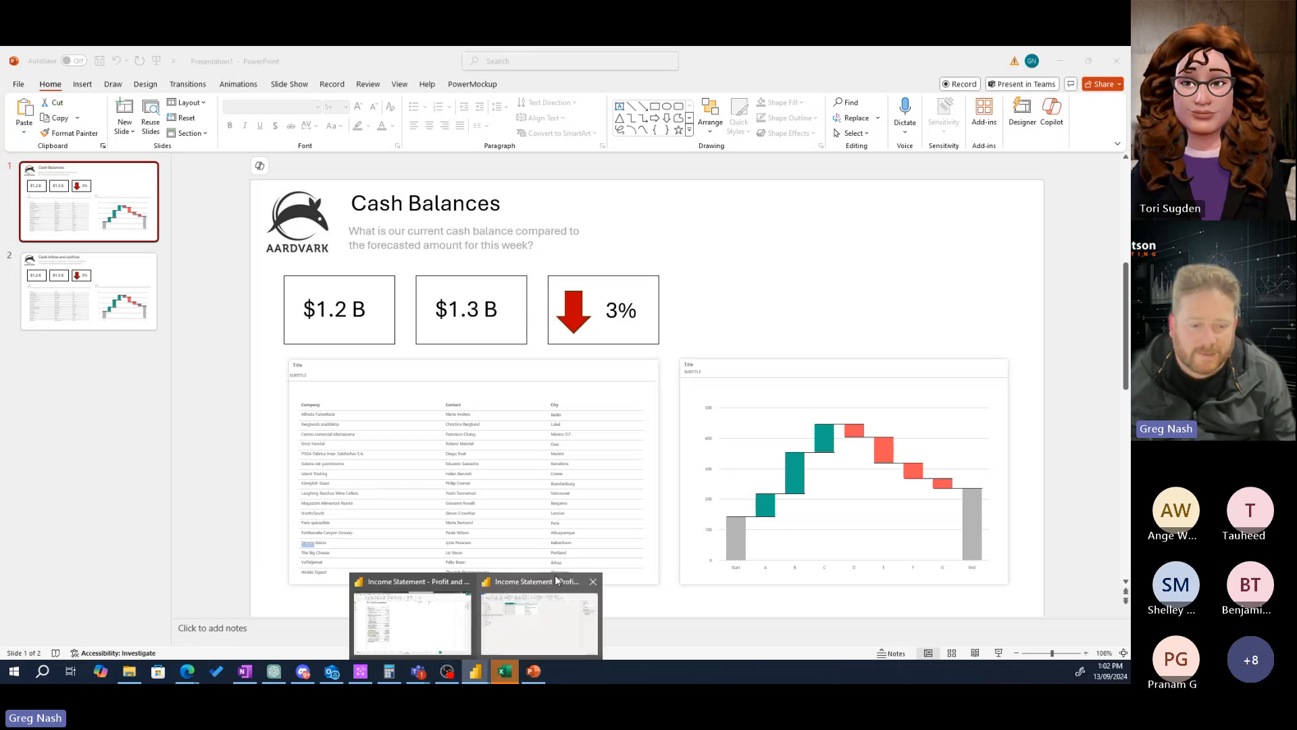
click(515, 611)
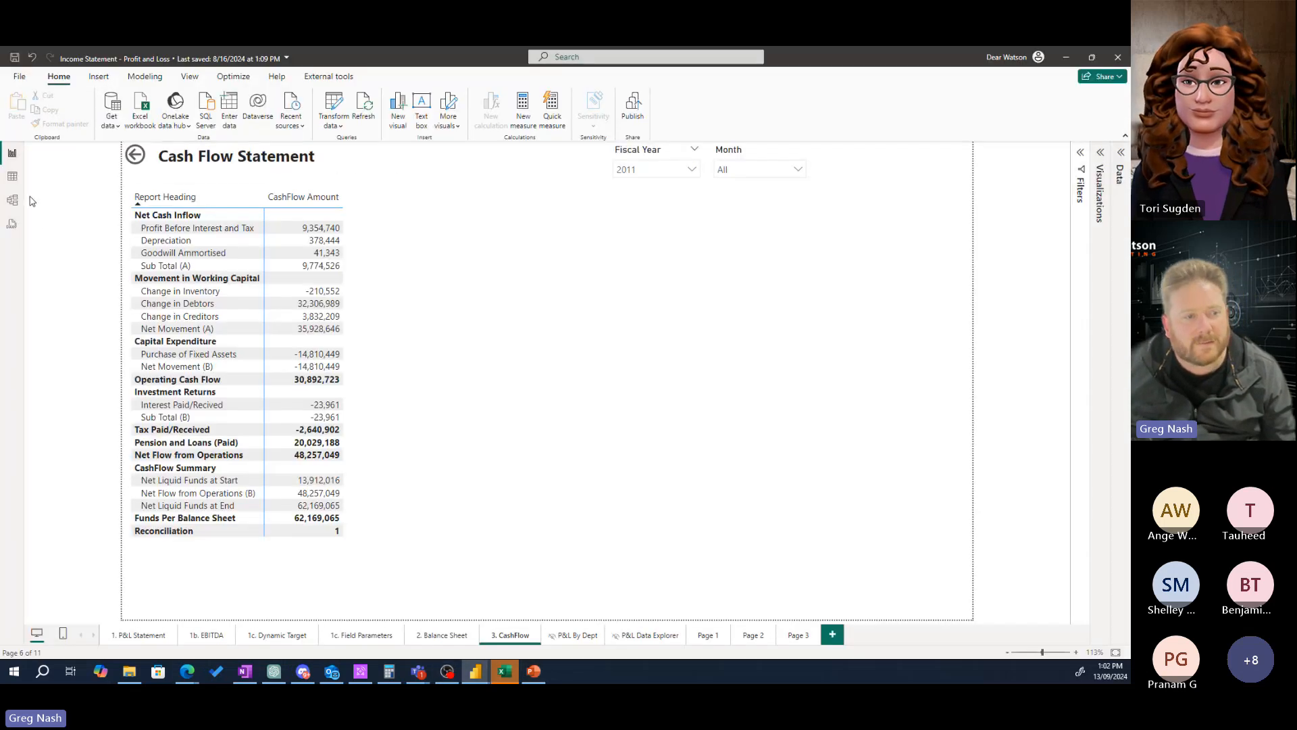
click(14, 201)
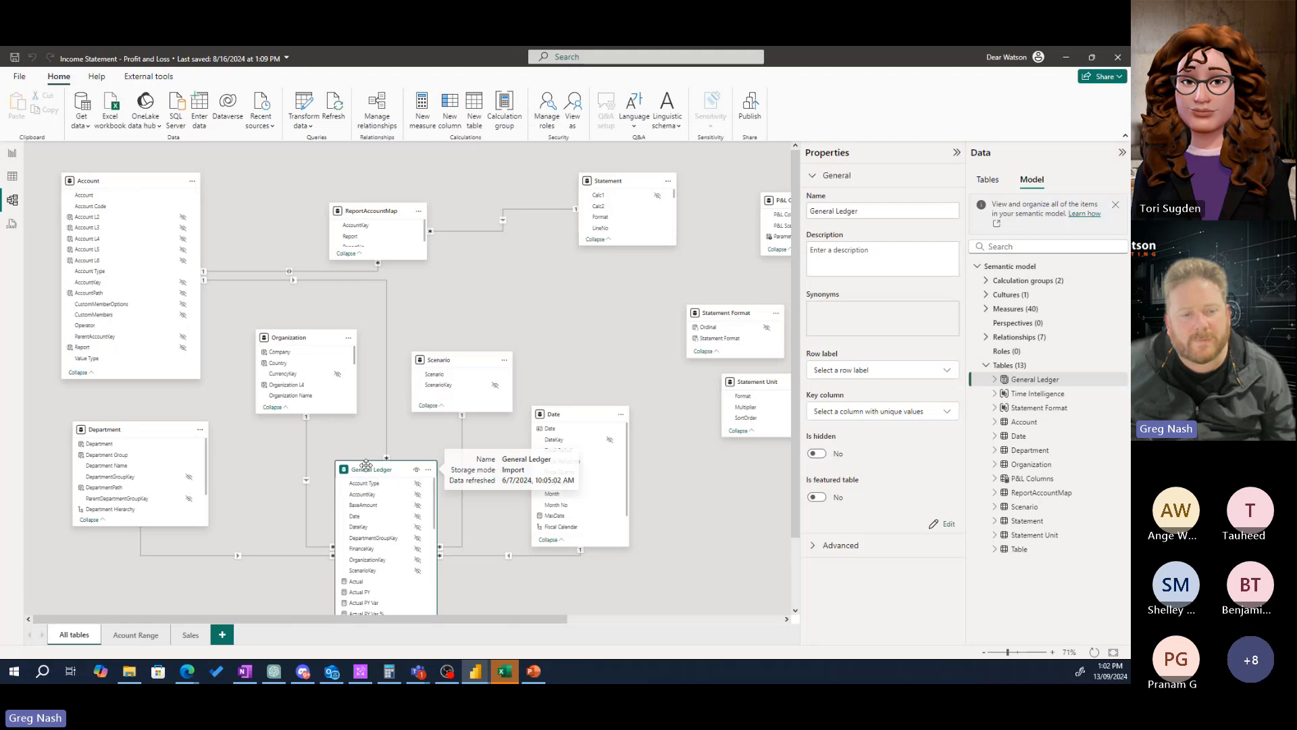
- Shift the Department table slightly in the model diagram and collapse the Properties and Data panes
drag(148, 429, 138, 440)
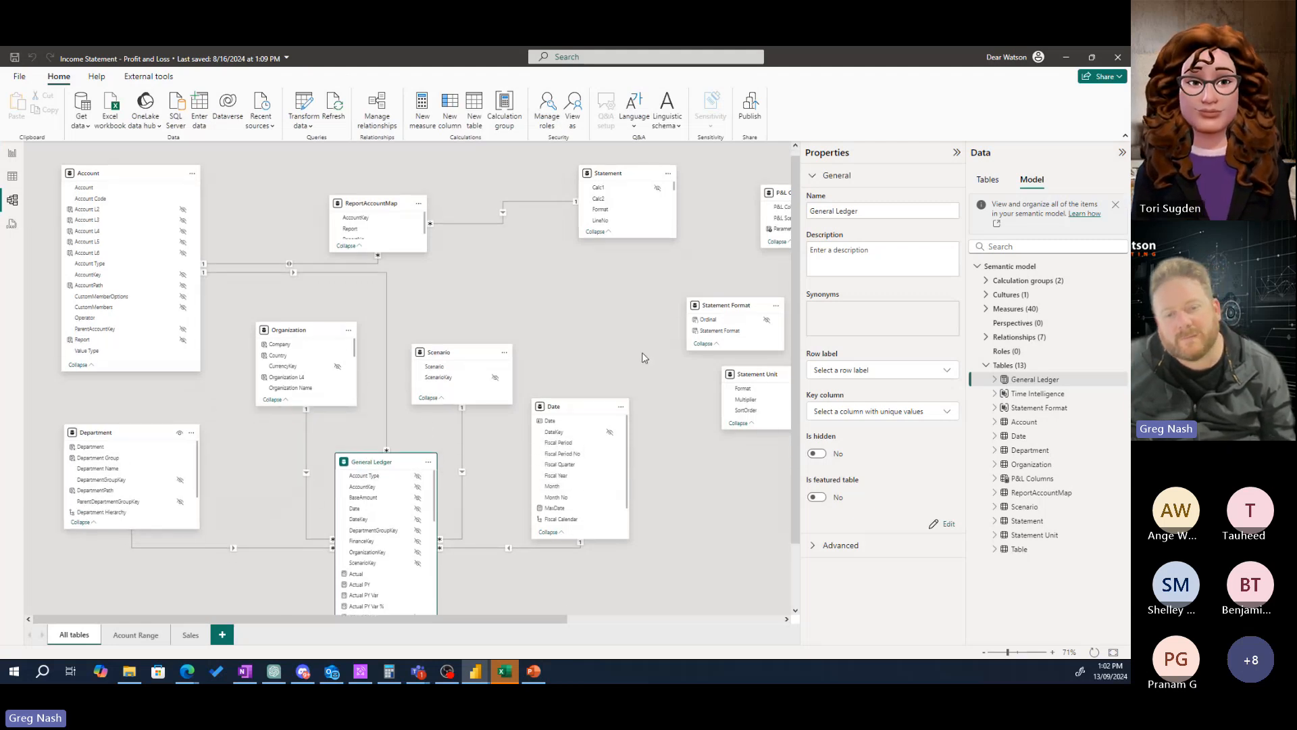
click(956, 153)
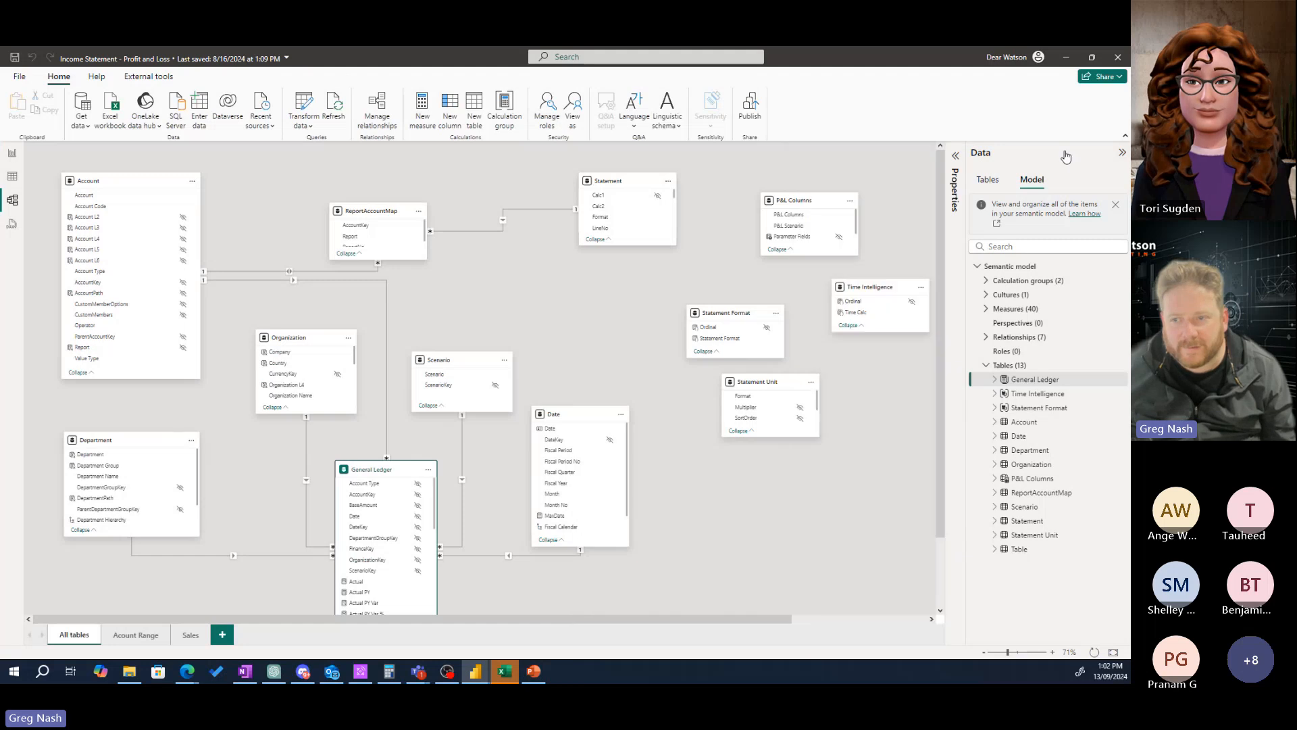
click(1118, 157)
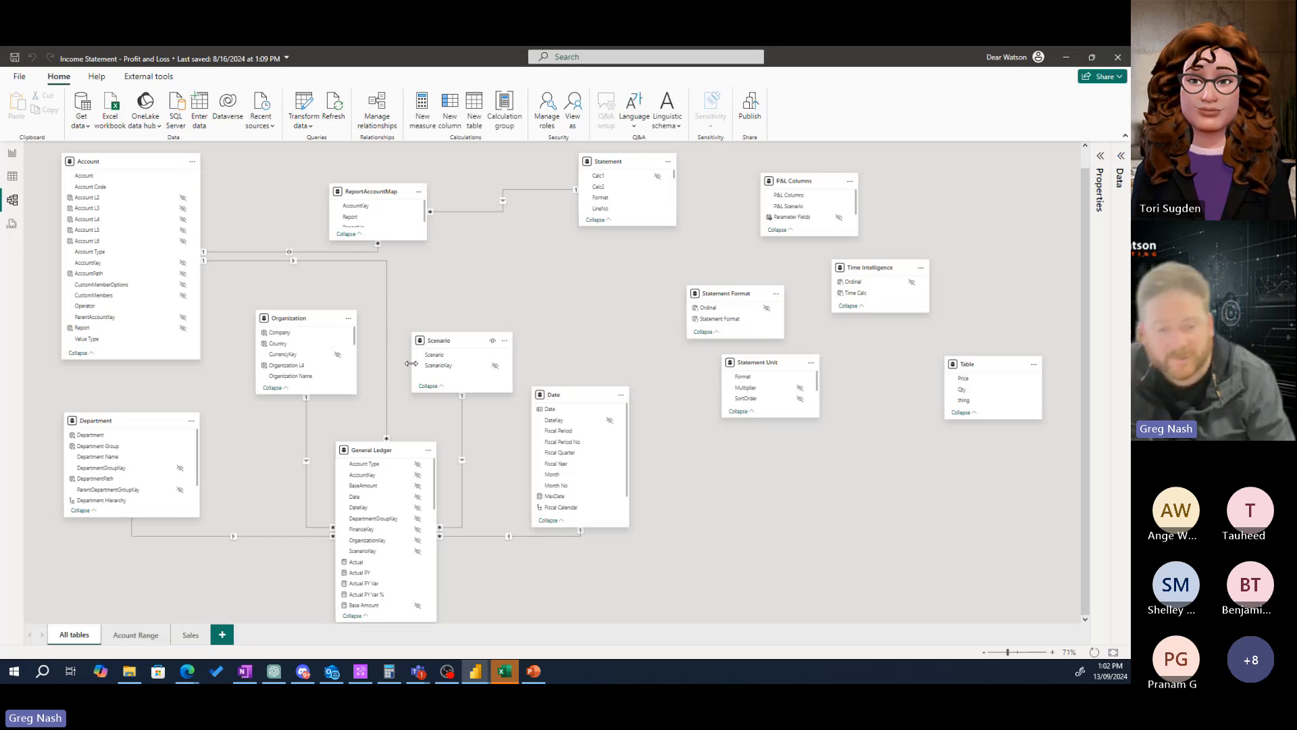
- Show the Account table's data and examine its Report and Account L2 to L6 hierarchy columns
click(11, 178)
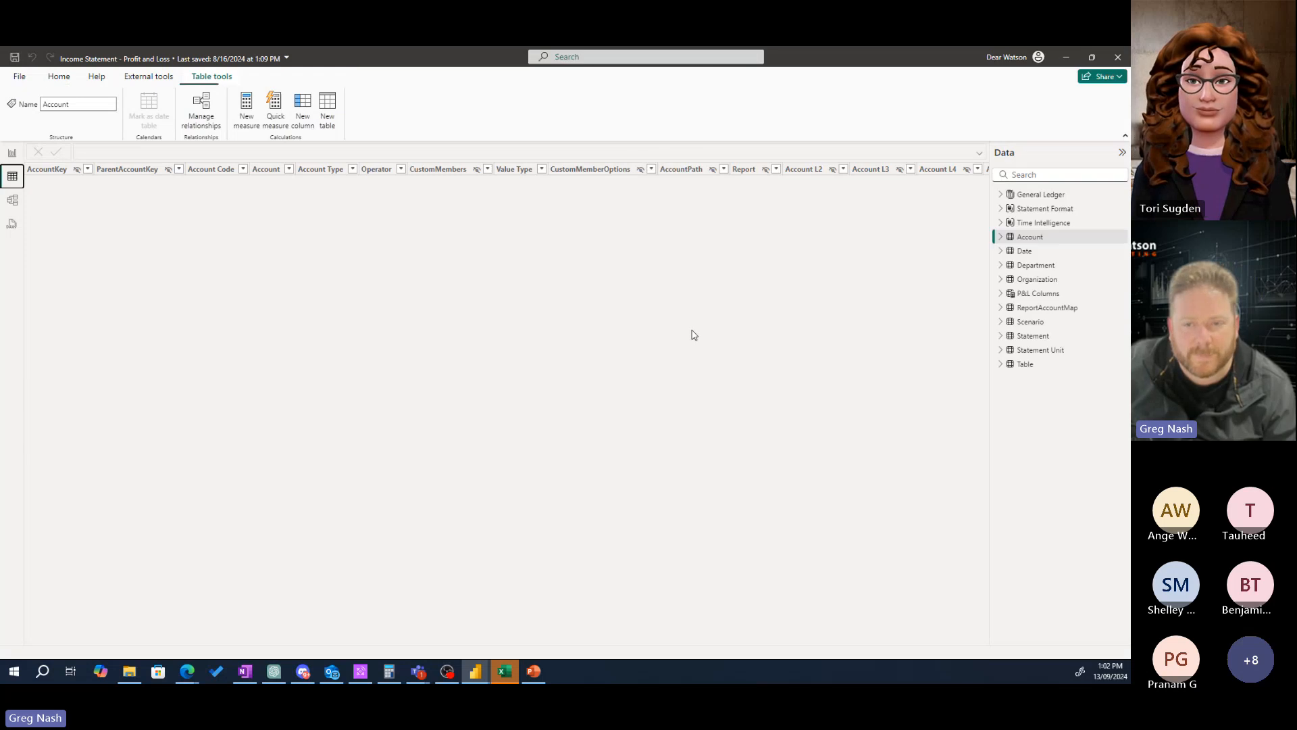
scroll(439, 390, down, 1)
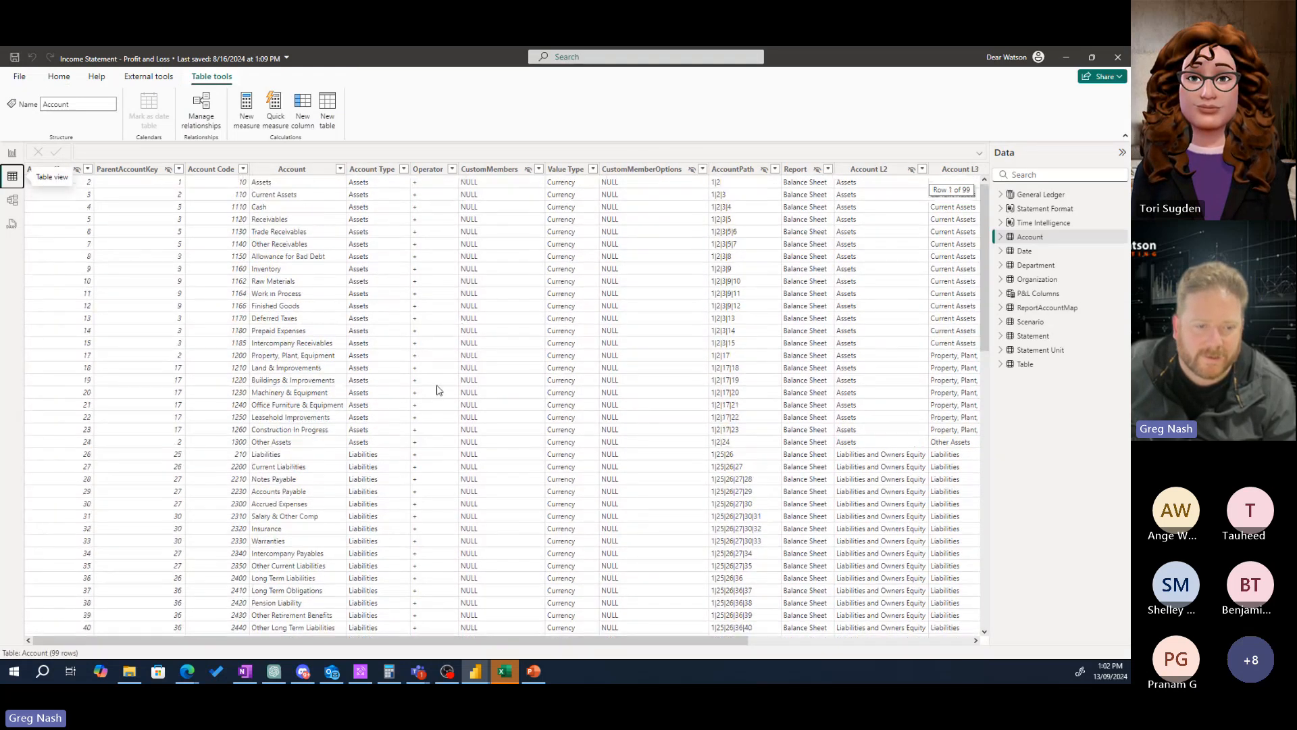
scroll(739, 635, right, 5)
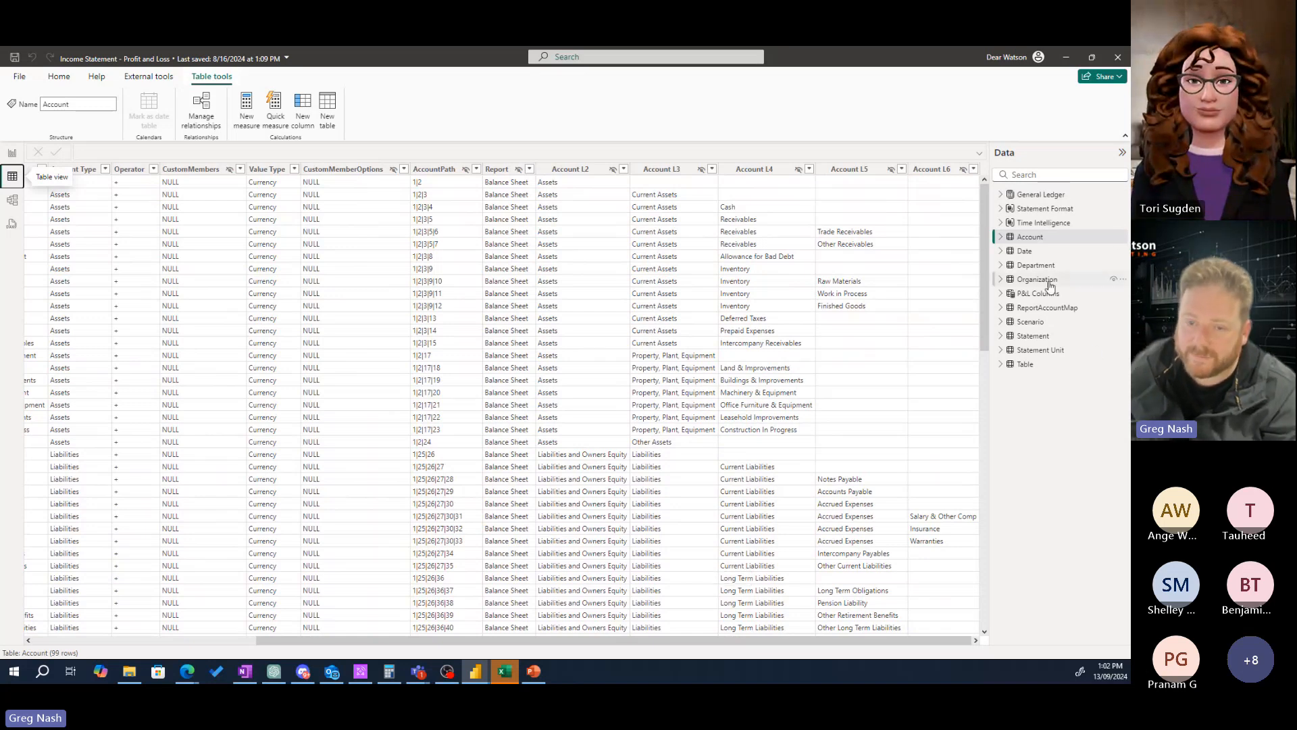
scroll(526, 326, down, 8)
scroll(526, 326, up, 8)
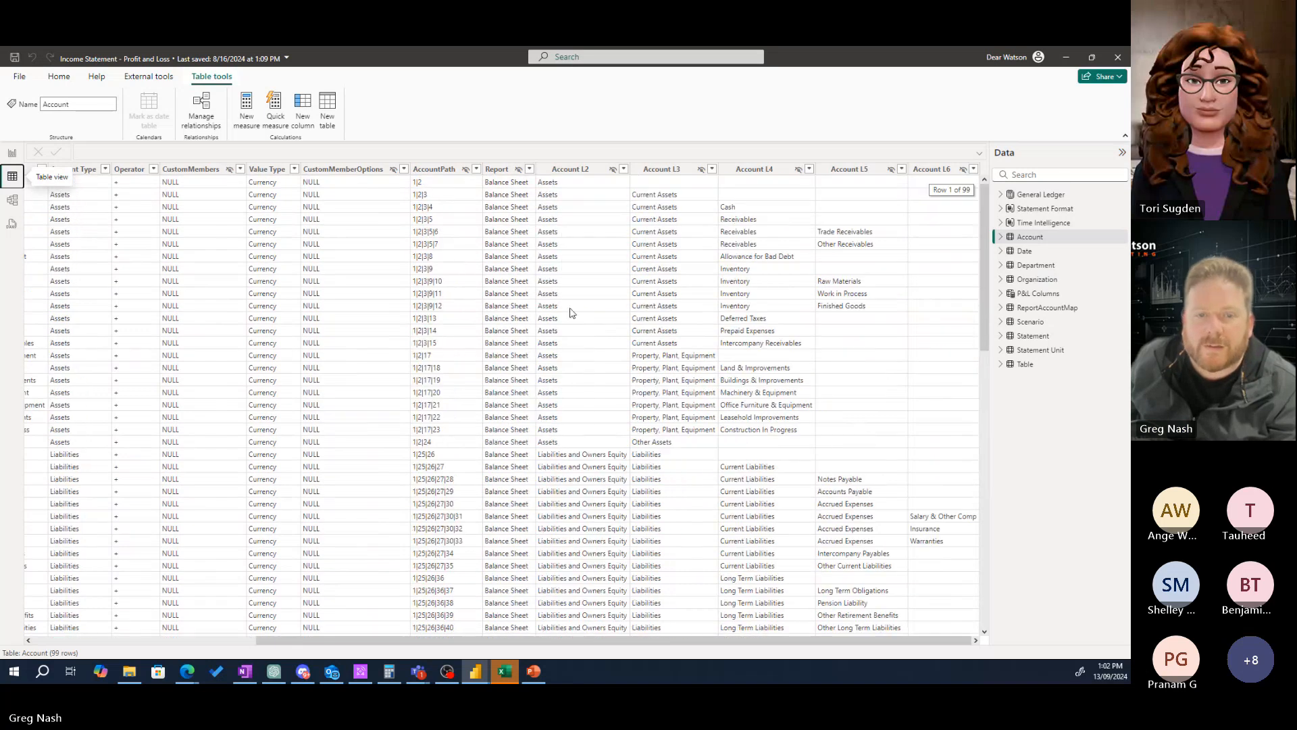
- Try to filter the Account table's Report column to Balance Sheet only
click(529, 169)
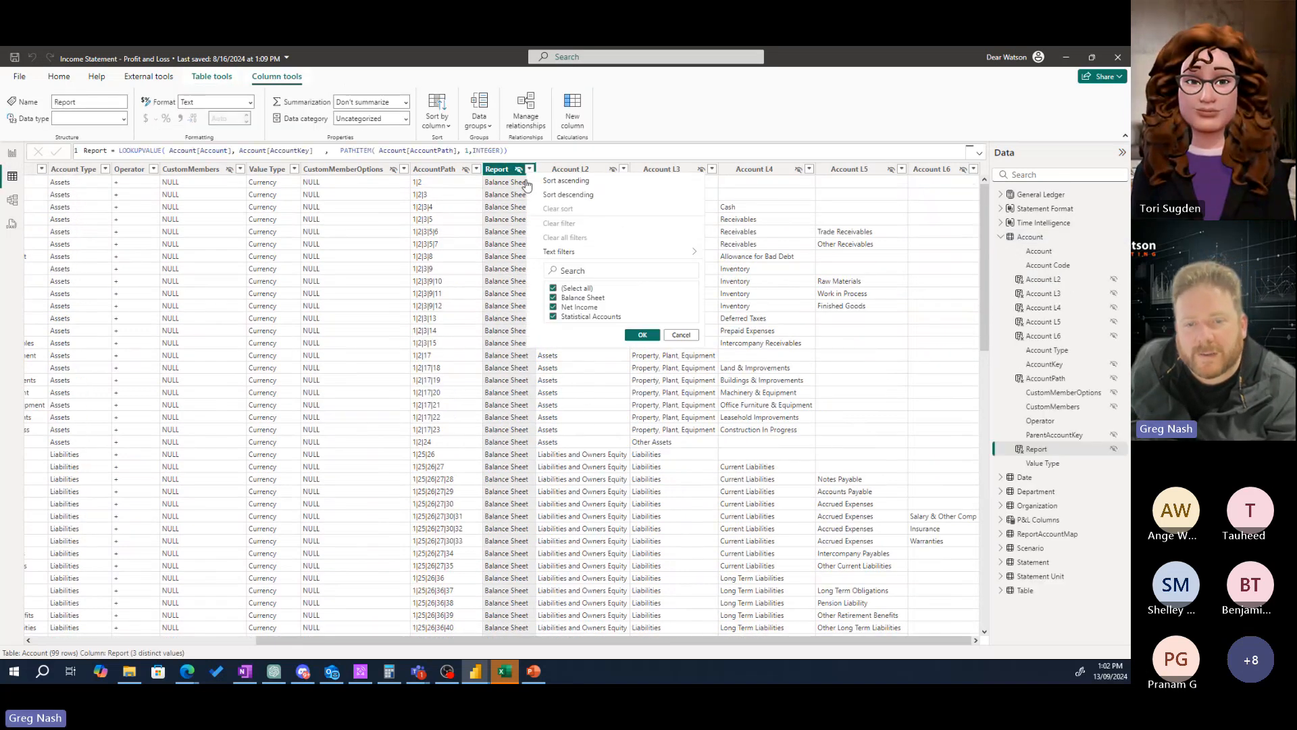
click(568, 289)
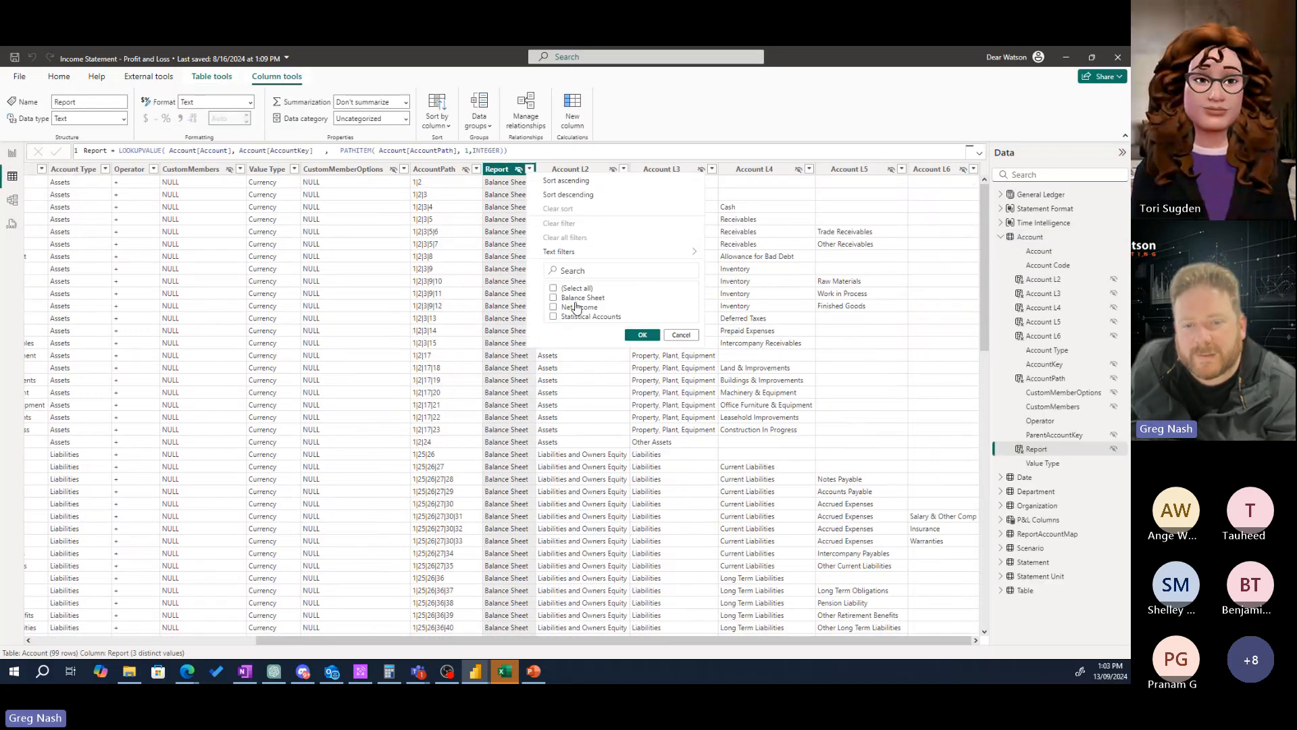
click(554, 297)
click(643, 334)
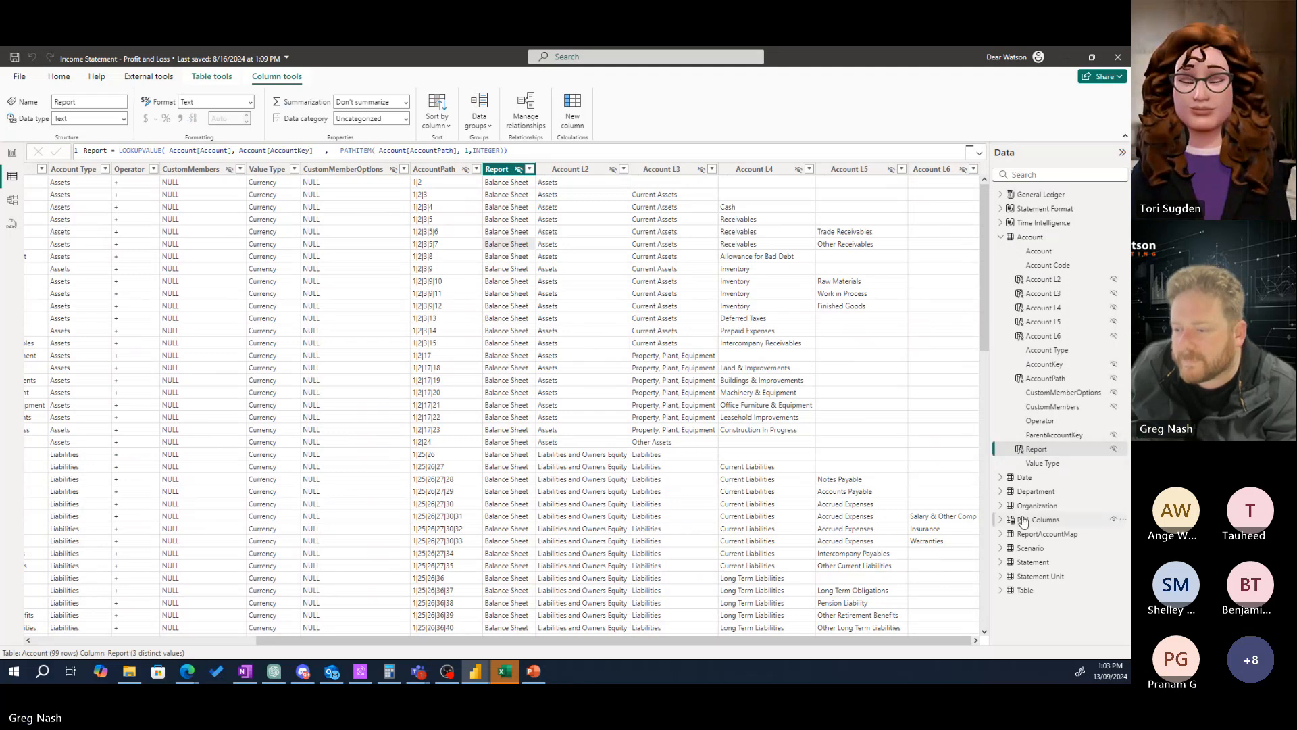
- Examine the Account table's account names, codes and types across the balance sheet, net income and statistical rows
scroll(520, 363, down, 15)
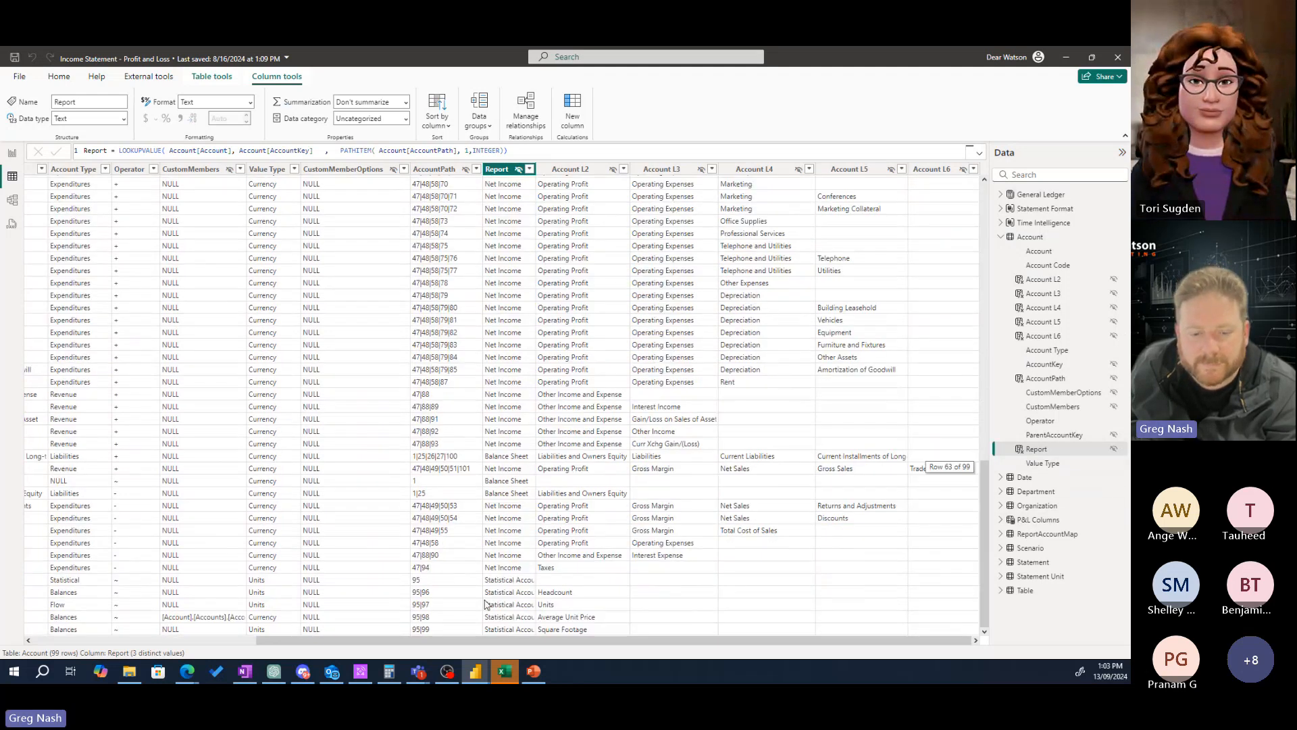
scroll(374, 502, left, 5)
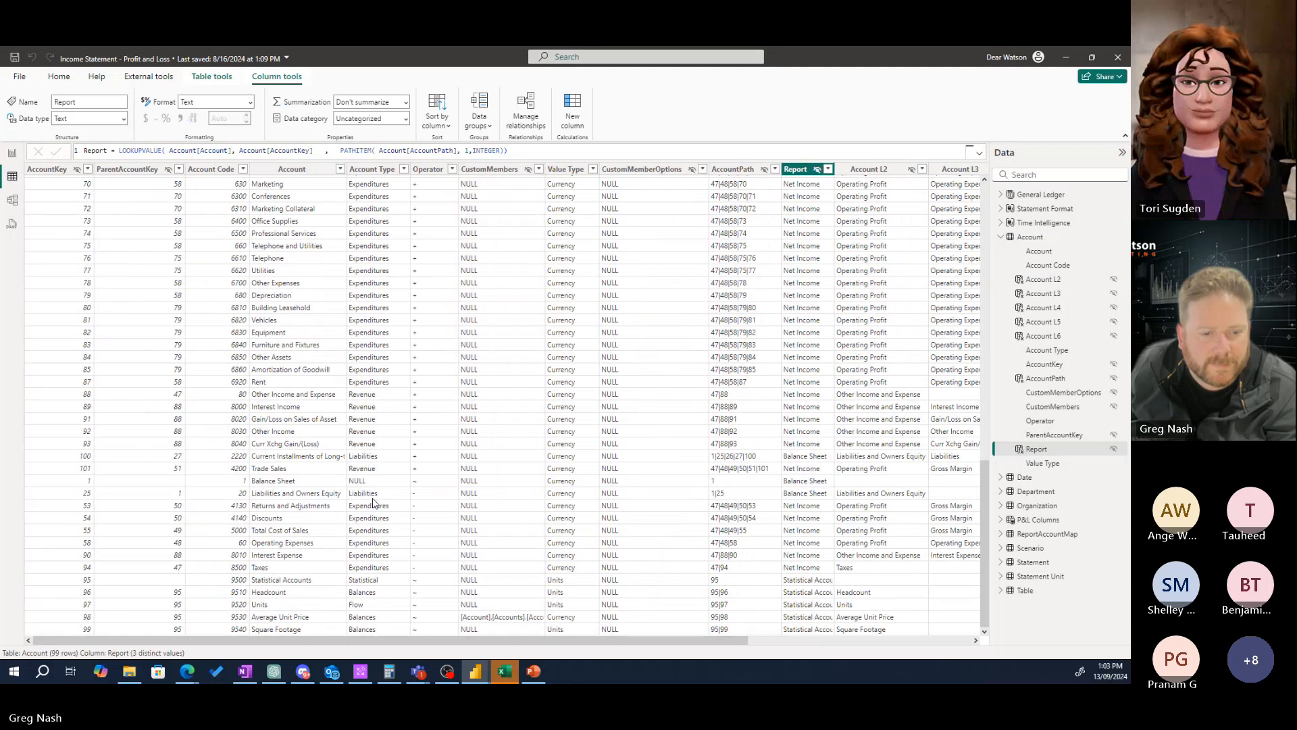
scroll(390, 354, up, 14)
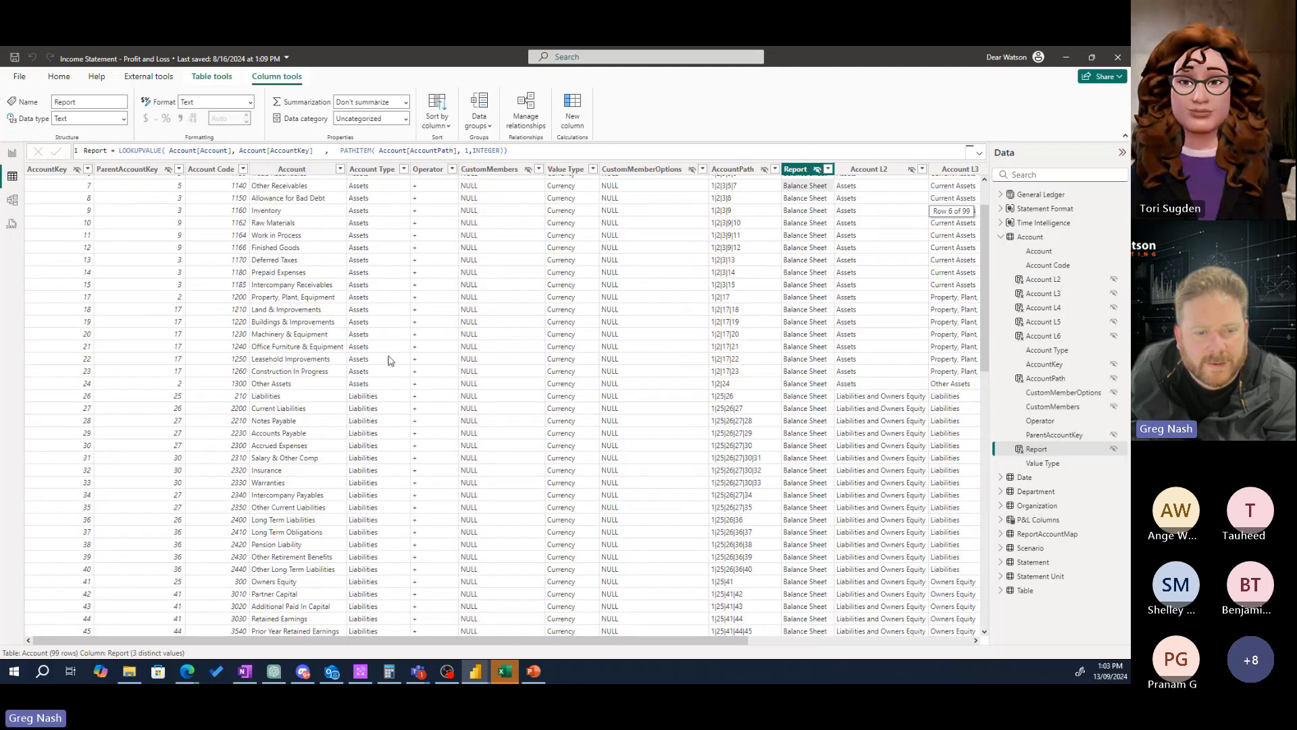
scroll(391, 362, up, 2)
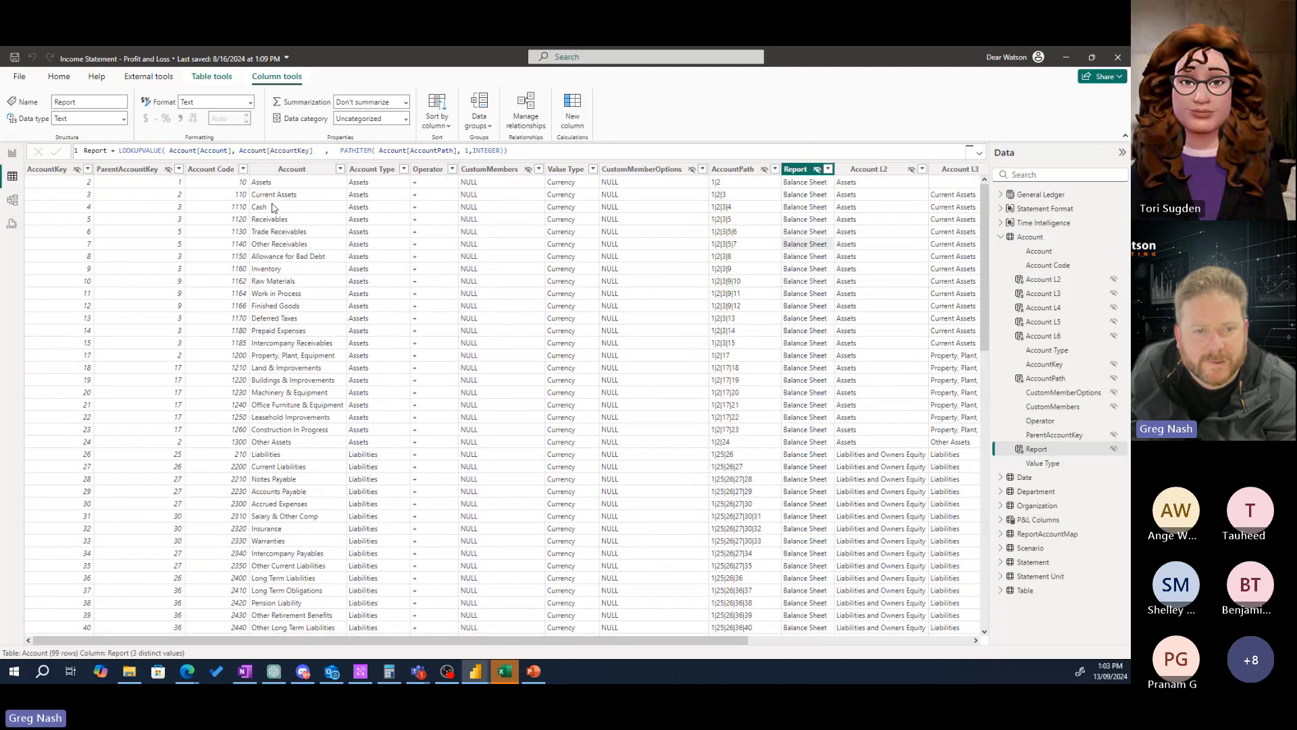
click(311, 216)
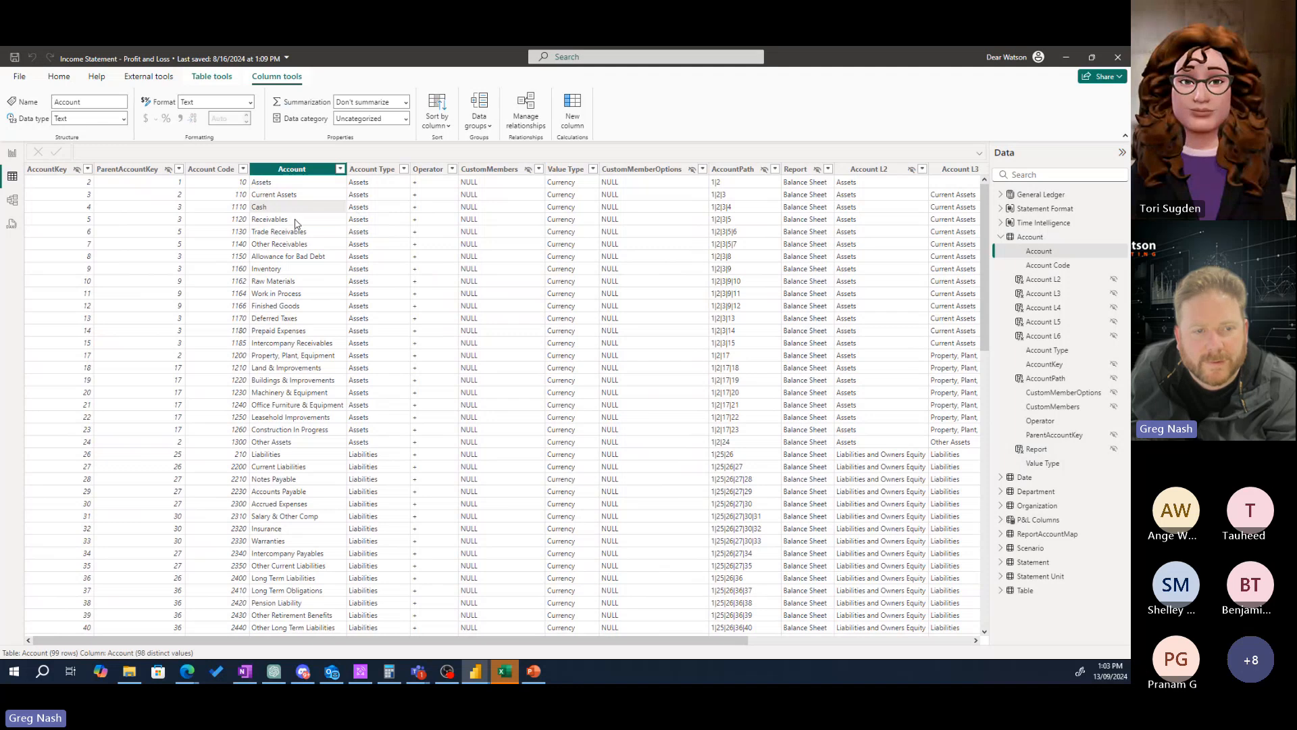
scroll(356, 357, down, 8)
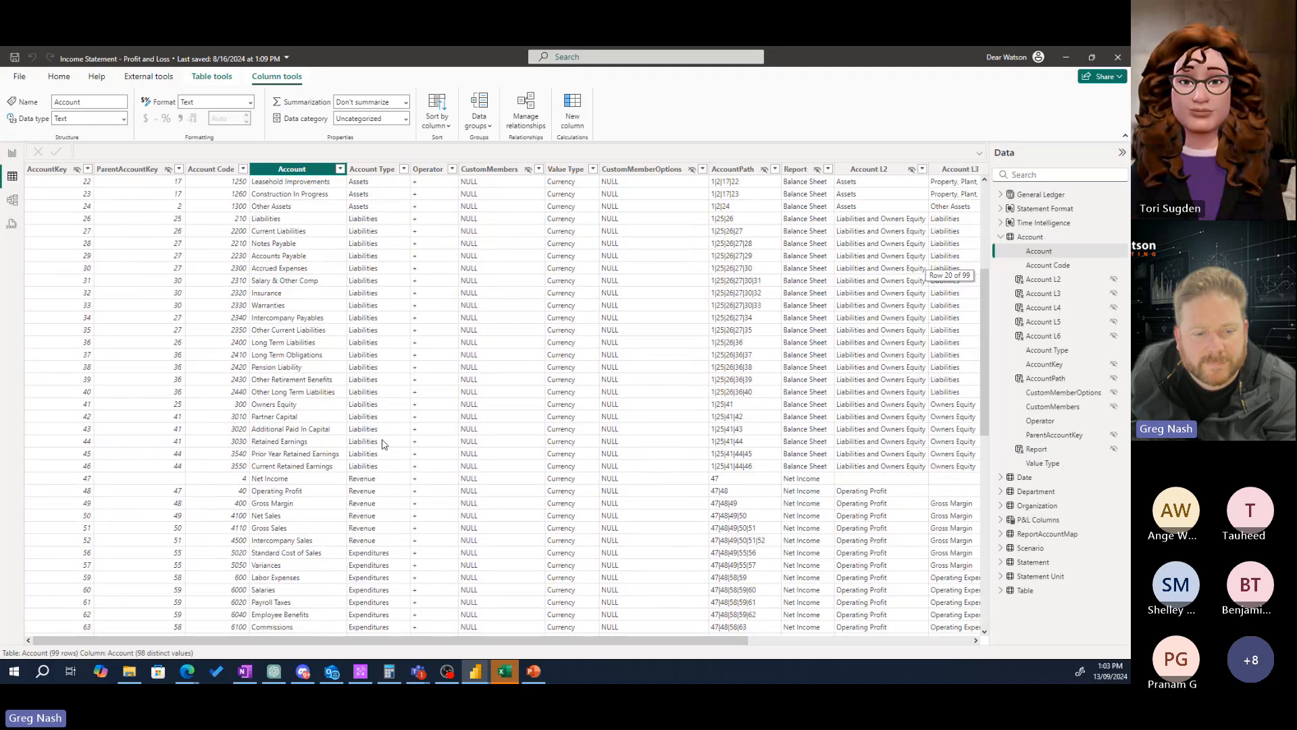
scroll(327, 523, down, 11)
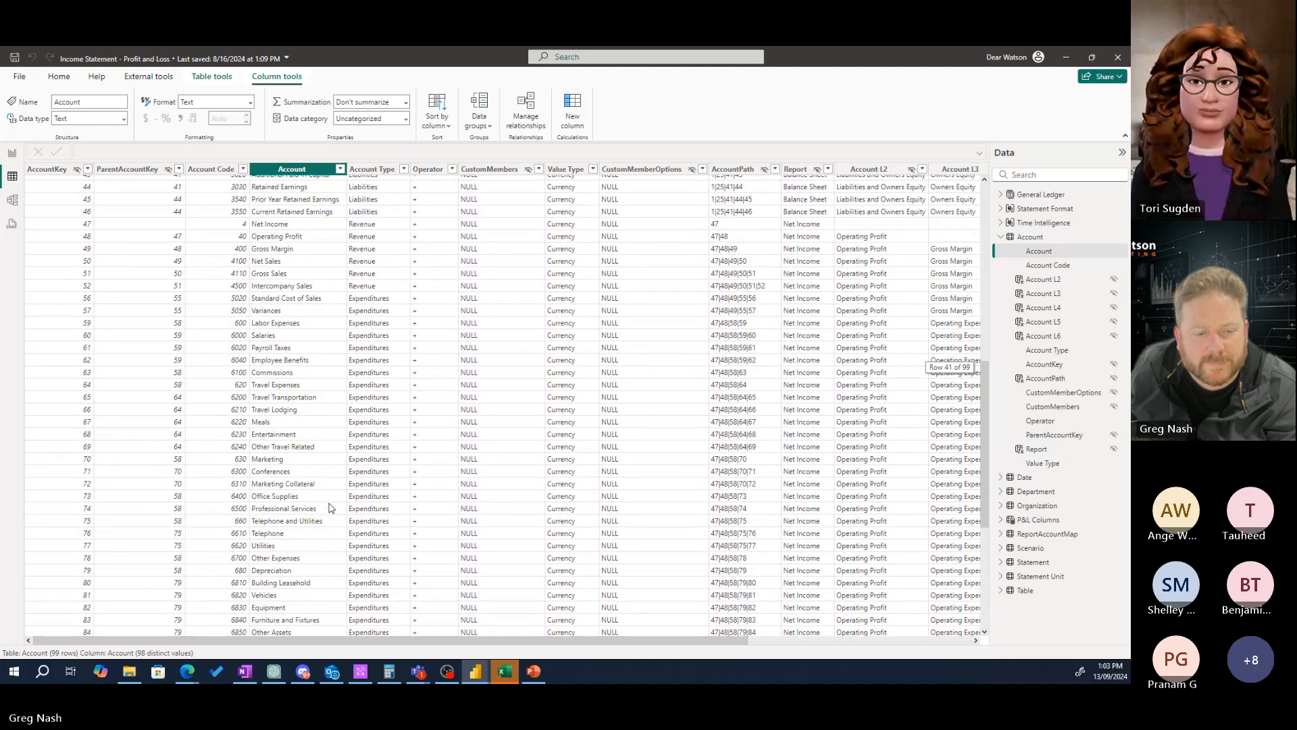
scroll(352, 517, down, 2)
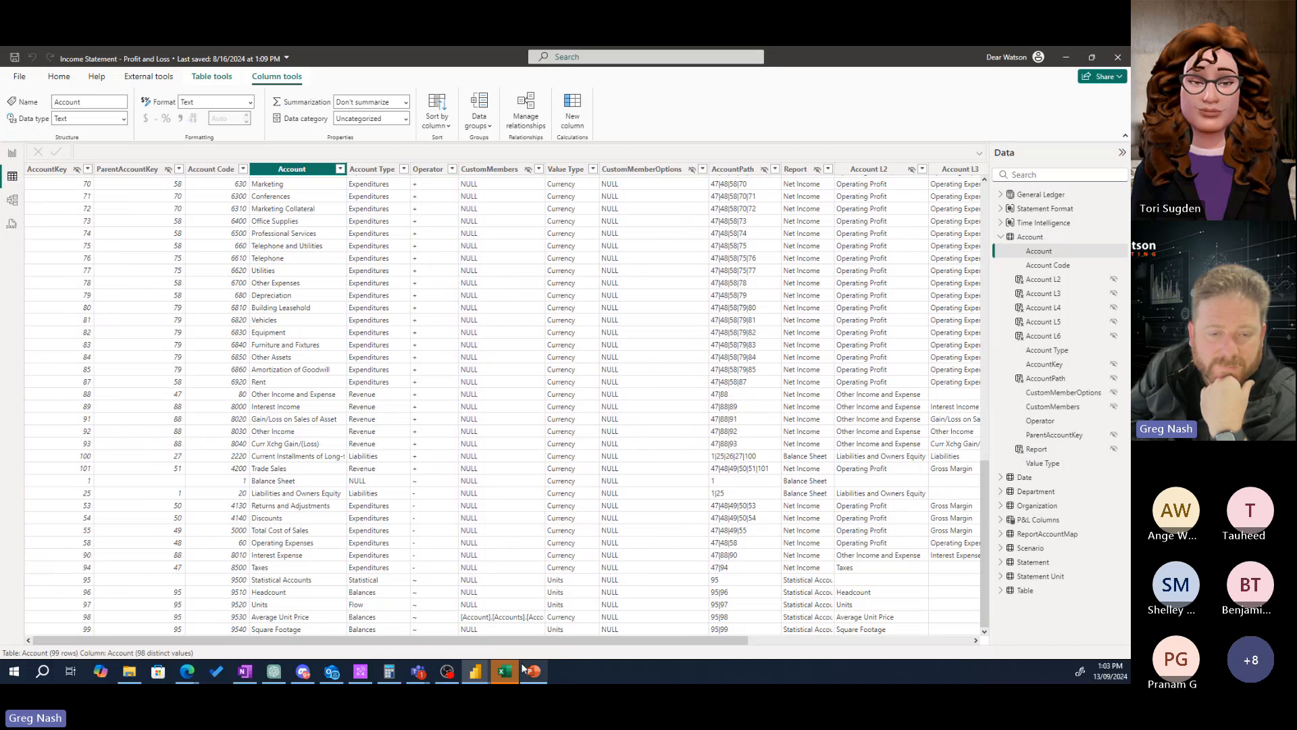
- Switch back to the PowerPoint mockup and place the insertion point after the "Cash inflow and outflow" slide
mouse_move(530, 668)
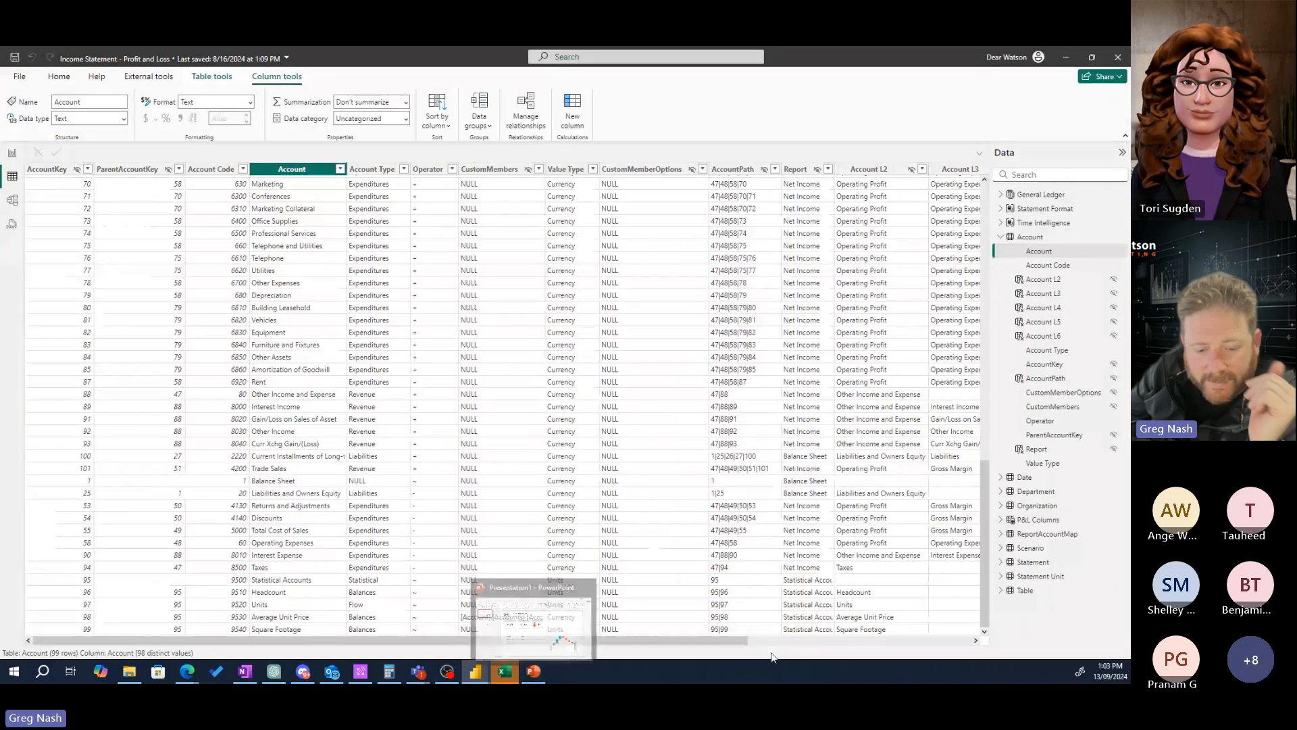
click(533, 671)
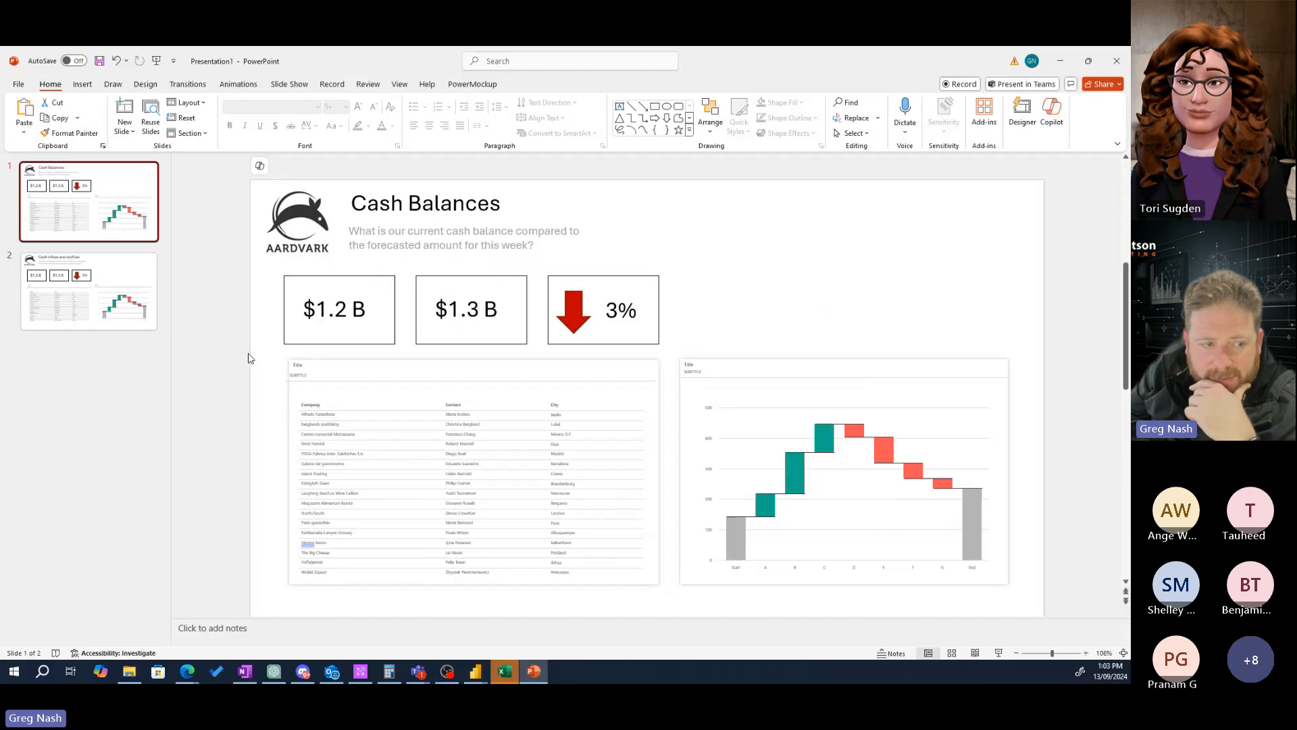
click(93, 489)
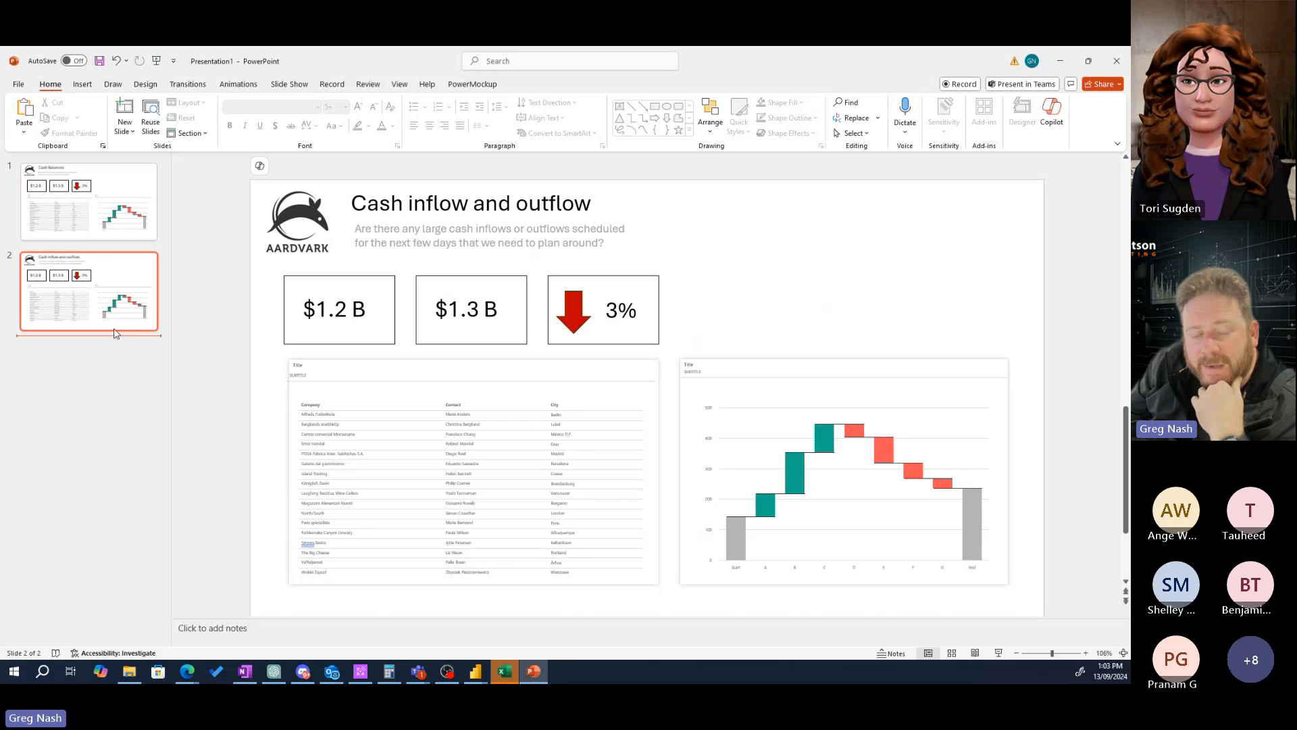